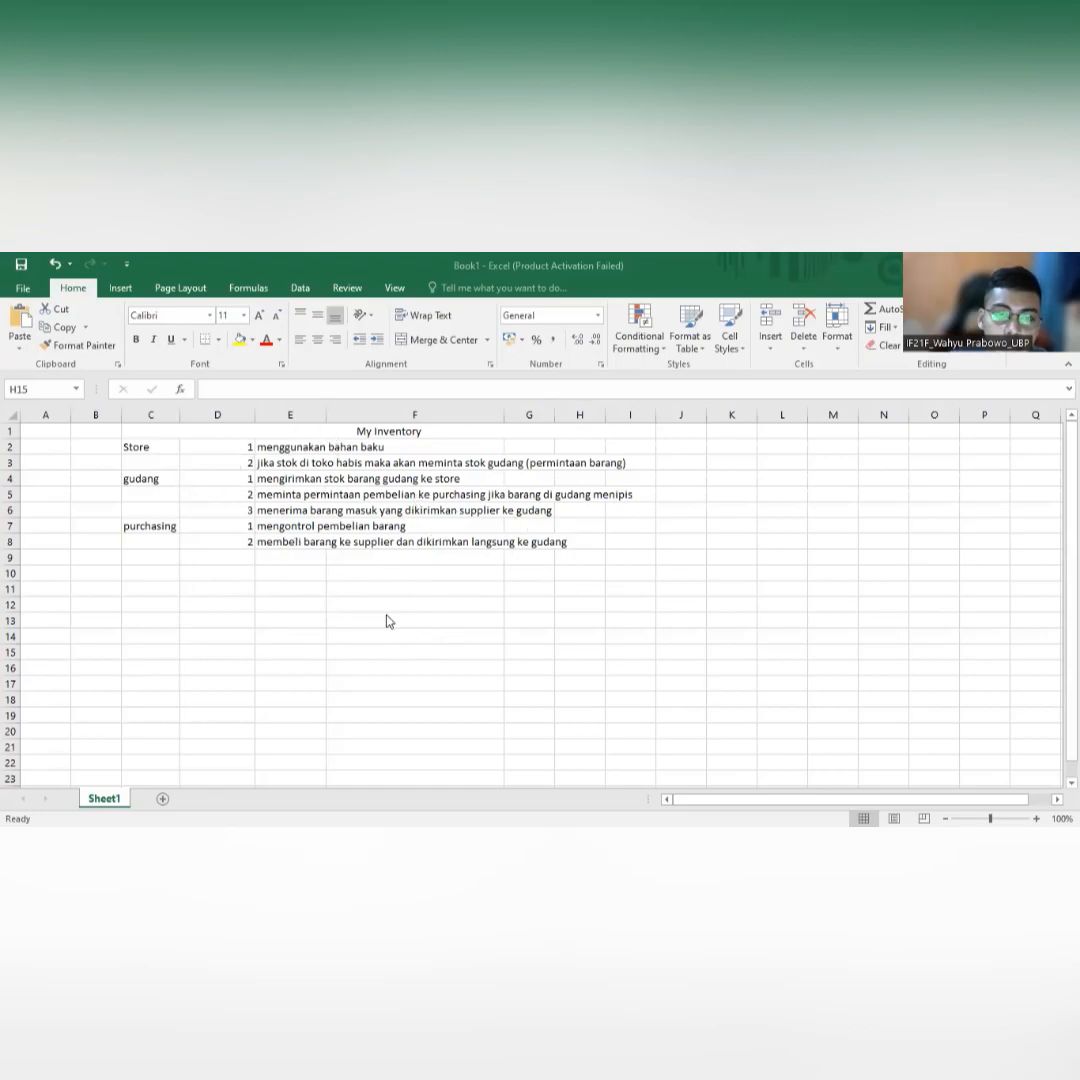
{"action": "left_click", "coordinate": [361, 576]}
{"action": "left_click", "coordinate": [304, 569]}
{"action": "left_click", "coordinate": [320, 559]}
{"action": "left_click", "coordinate": [443, 562]}
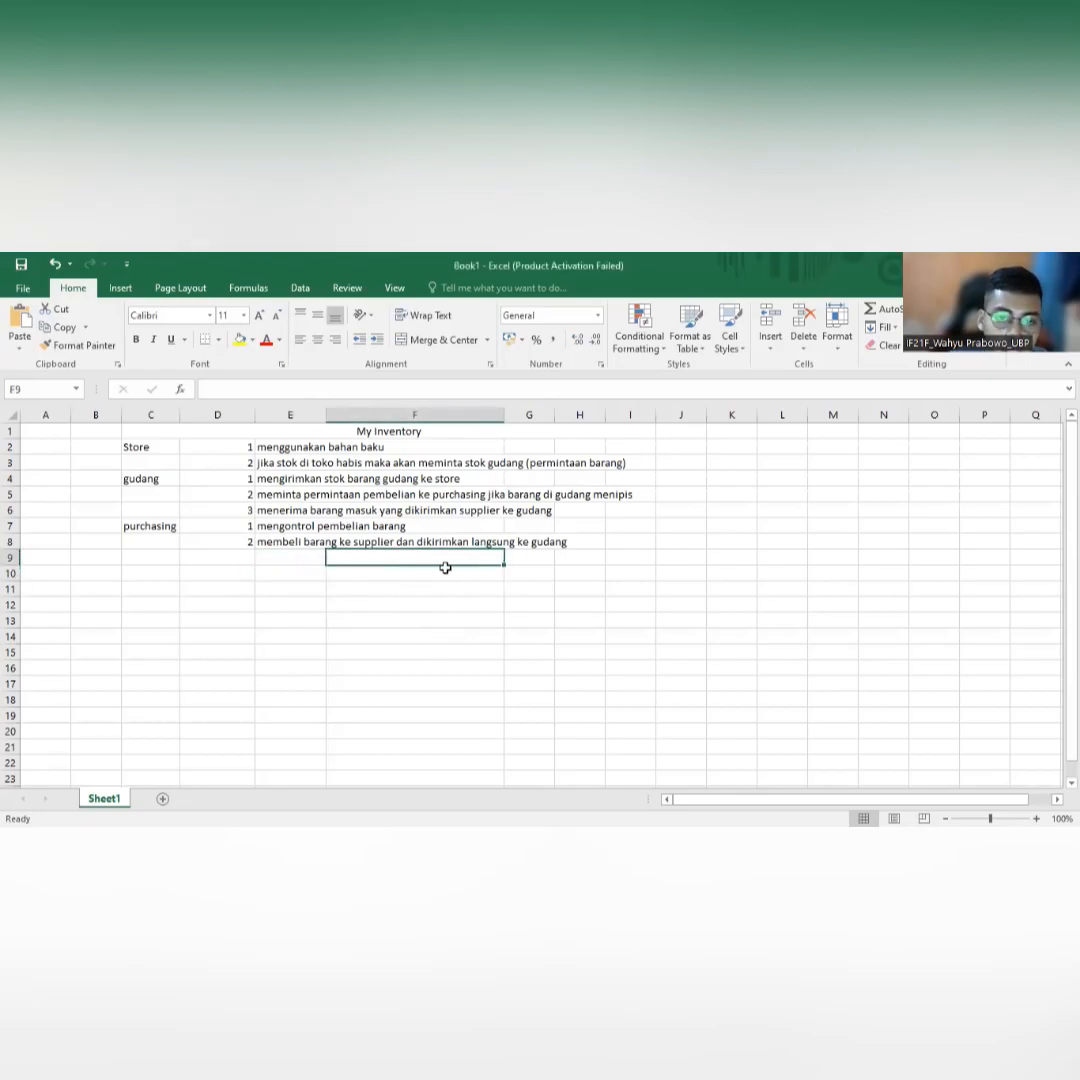
{"action": "left_click", "coordinate": [530, 562]}
{"action": "left_click", "coordinate": [116, 475]}
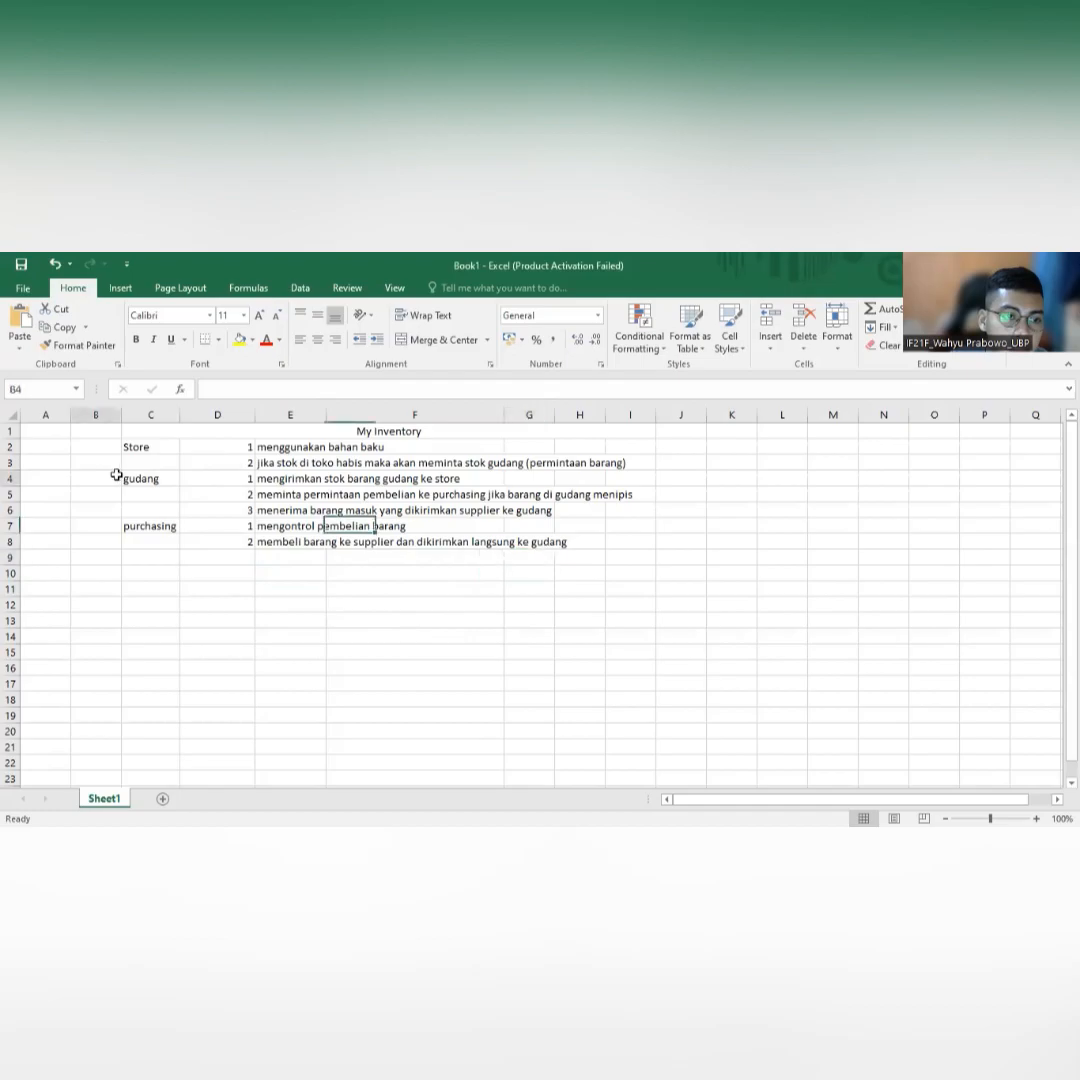
Review the Store, gudang and purchasing entries in column C of the My Inventory sheet.
{"action": "left_click", "coordinate": [148, 460]}
{"action": "left_click", "coordinate": [160, 446]}
{"action": "left_click", "coordinate": [189, 443]}
{"action": "left_click", "coordinate": [161, 442]}
{"action": "left_click", "coordinate": [160, 434]}
{"action": "left_click", "coordinate": [161, 444]}
{"action": "left_click", "coordinate": [194, 446]}
{"action": "left_click", "coordinate": [160, 446]}
{"action": "left_click", "coordinate": [150, 479]}
{"action": "left_click", "coordinate": [151, 510]}
{"action": "left_click", "coordinate": [152, 528]}
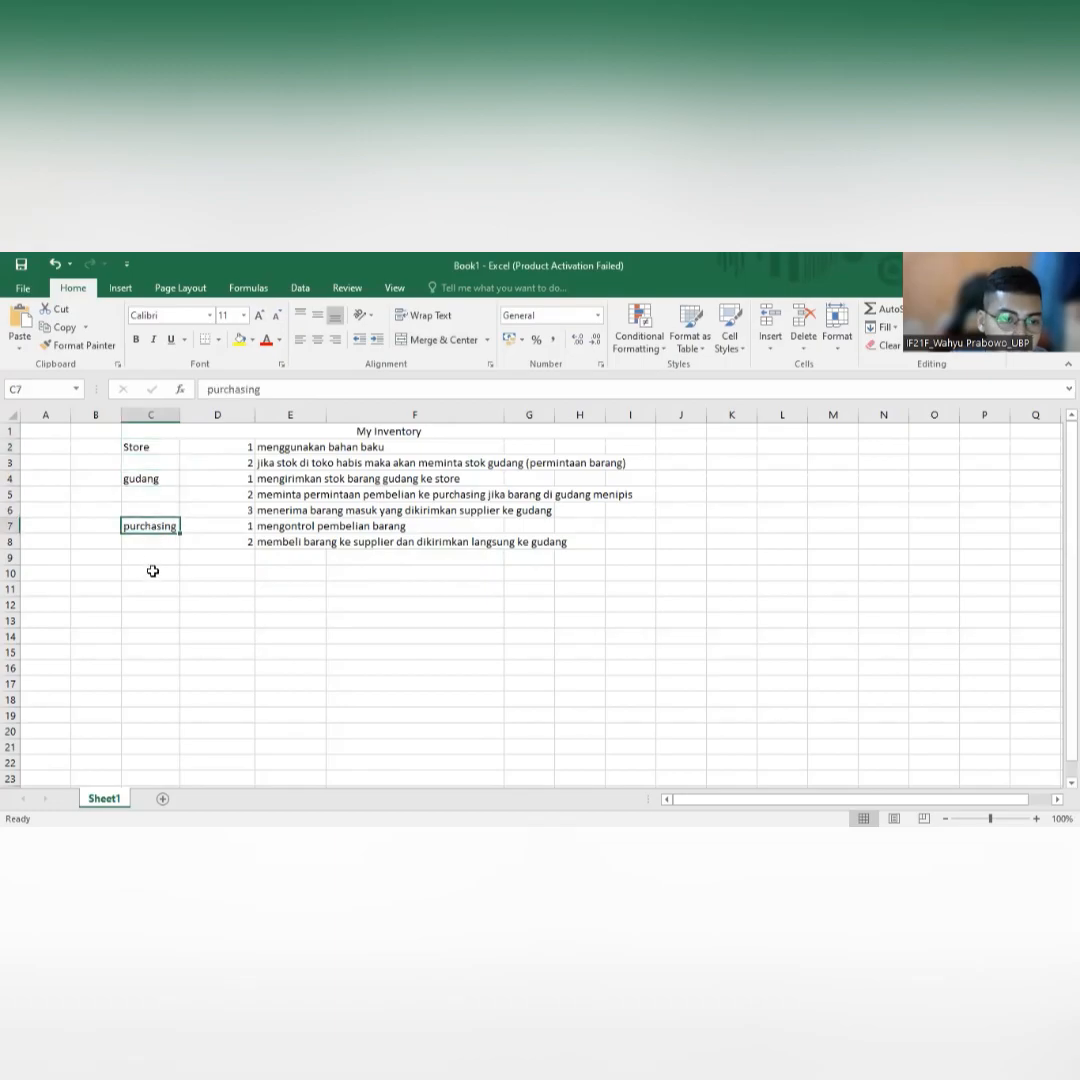
{"action": "left_click", "coordinate": [155, 559]}
{"action": "left_click", "coordinate": [158, 571]}
{"action": "left_click", "coordinate": [161, 559]}
{"action": "left_click", "coordinate": [164, 572]}
{"action": "left_click", "coordinate": [164, 558]}
{"action": "left_click", "coordinate": [190, 569]}
{"action": "left_click", "coordinate": [169, 559]}
{"action": "left_click", "coordinate": [159, 571]}
{"action": "left_click", "coordinate": [159, 557]}
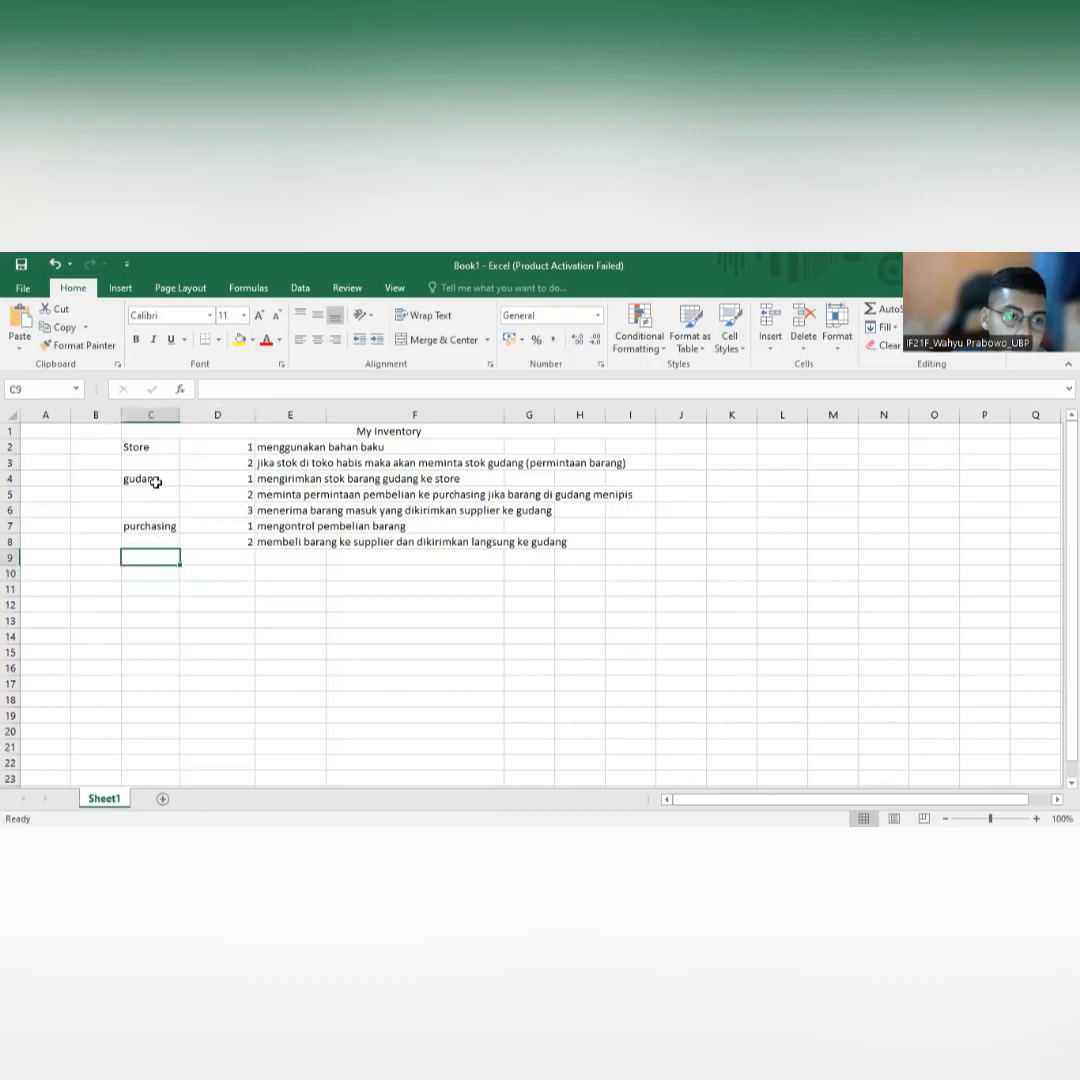
{"action": "left_click", "coordinate": [216, 572]}
{"action": "left_click", "coordinate": [161, 555]}
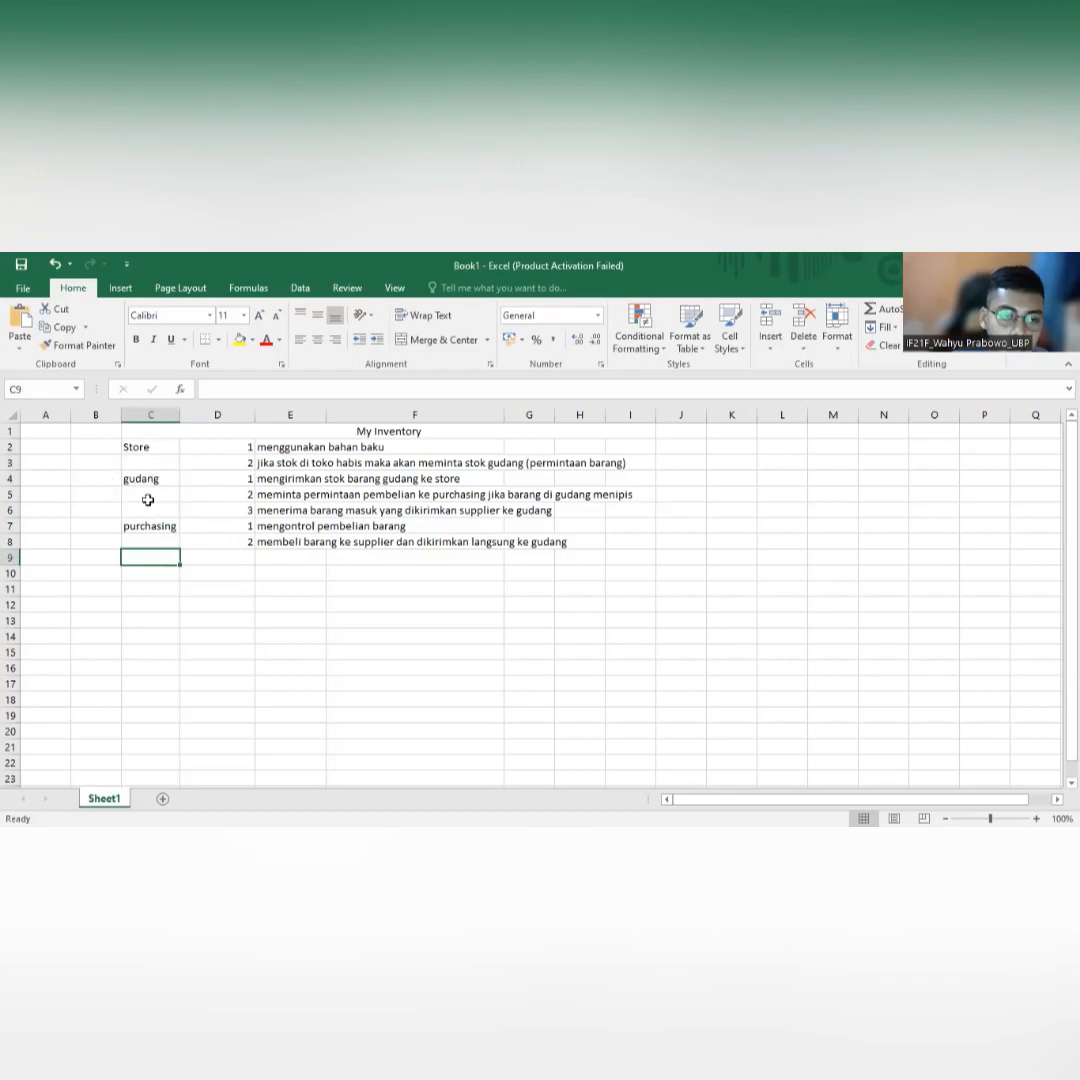
Review the numbered tasks listed for Store in rows 2 and 3.
{"action": "left_click", "coordinate": [165, 461]}
{"action": "left_click", "coordinate": [205, 462]}
{"action": "left_click", "coordinate": [206, 451]}
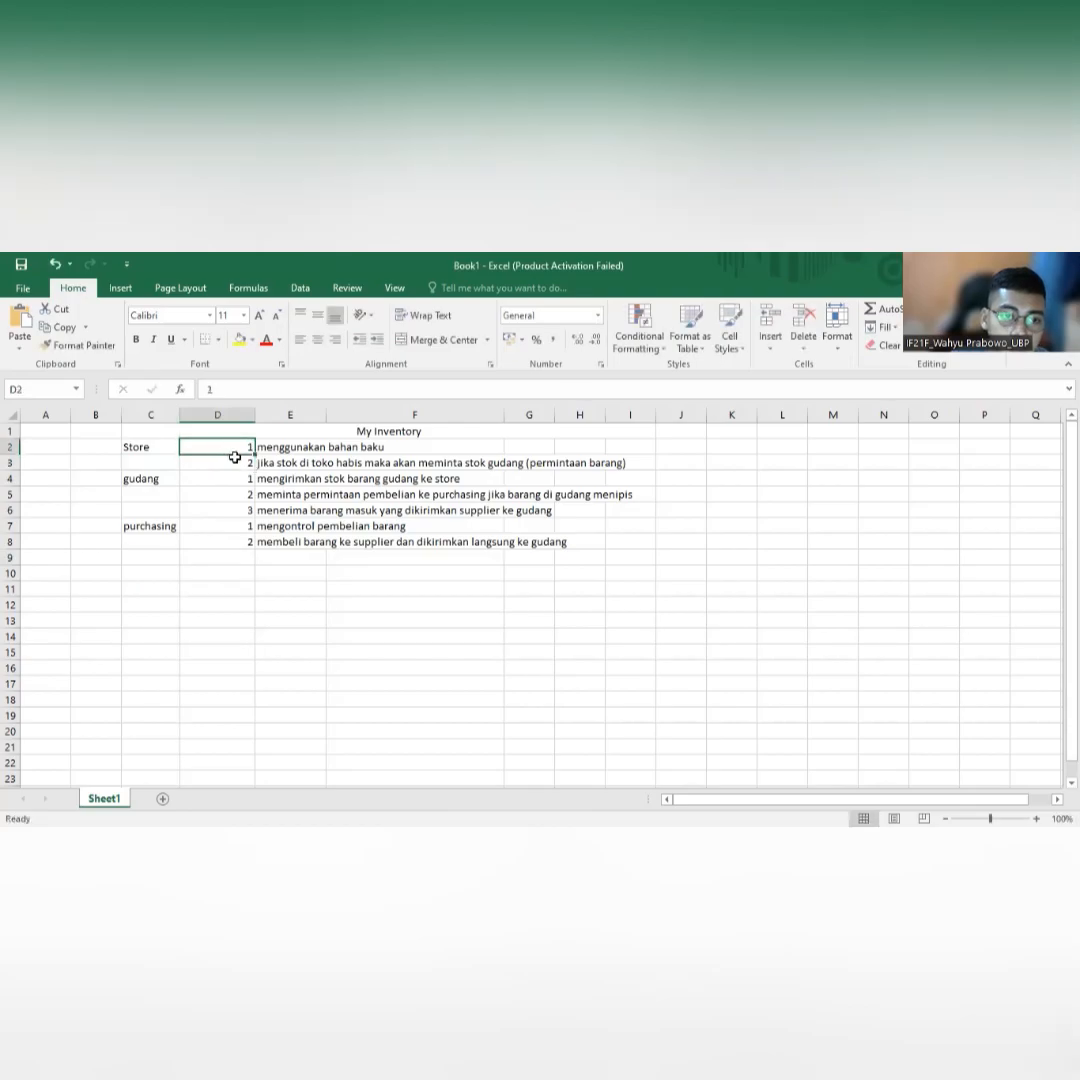
{"action": "left_click", "coordinate": [270, 462]}
{"action": "left_click", "coordinate": [350, 445]}
{"action": "left_click", "coordinate": [277, 466]}
{"action": "left_click", "coordinate": [176, 448]}
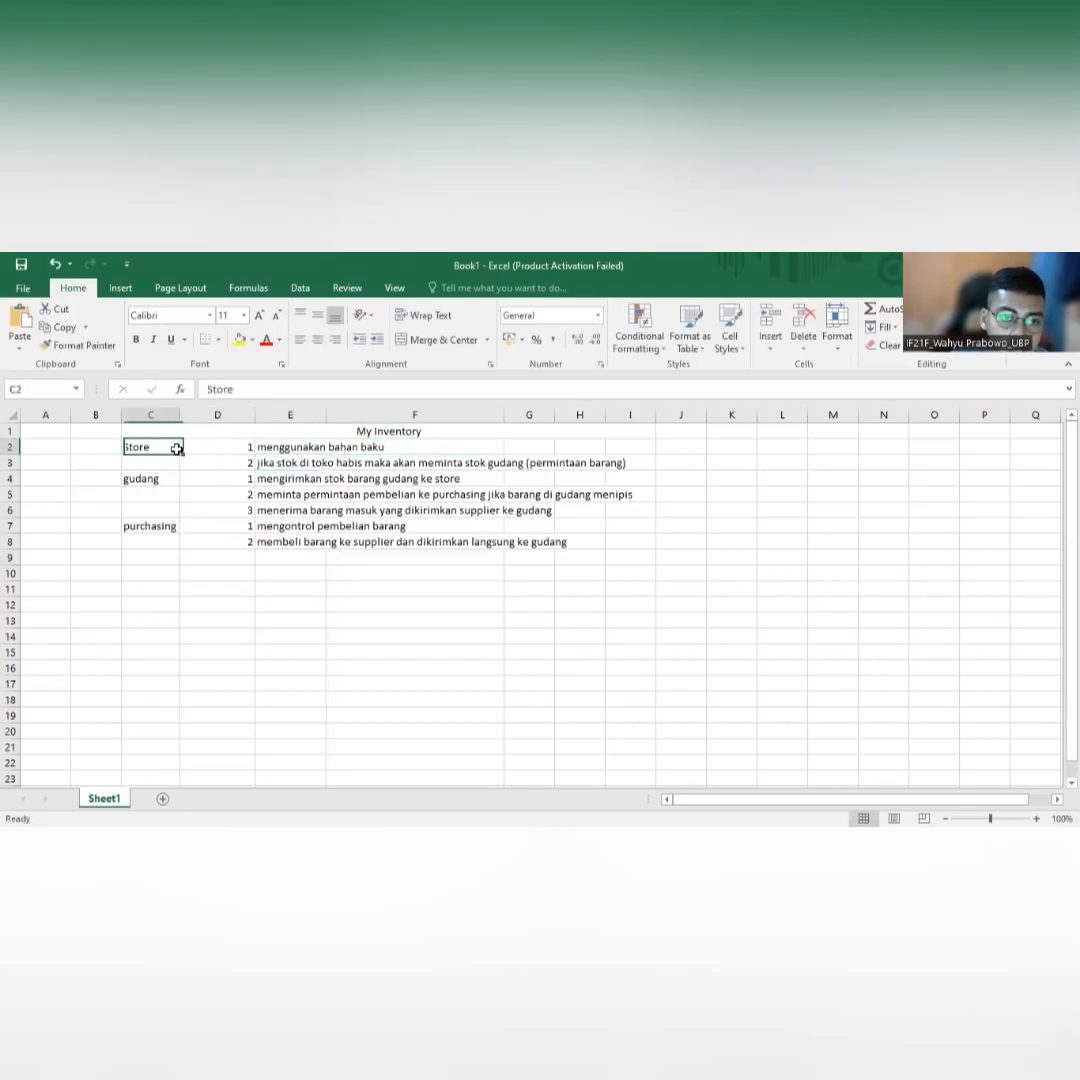
{"action": "left_click", "coordinate": [237, 462]}
{"action": "left_click", "coordinate": [275, 462]}
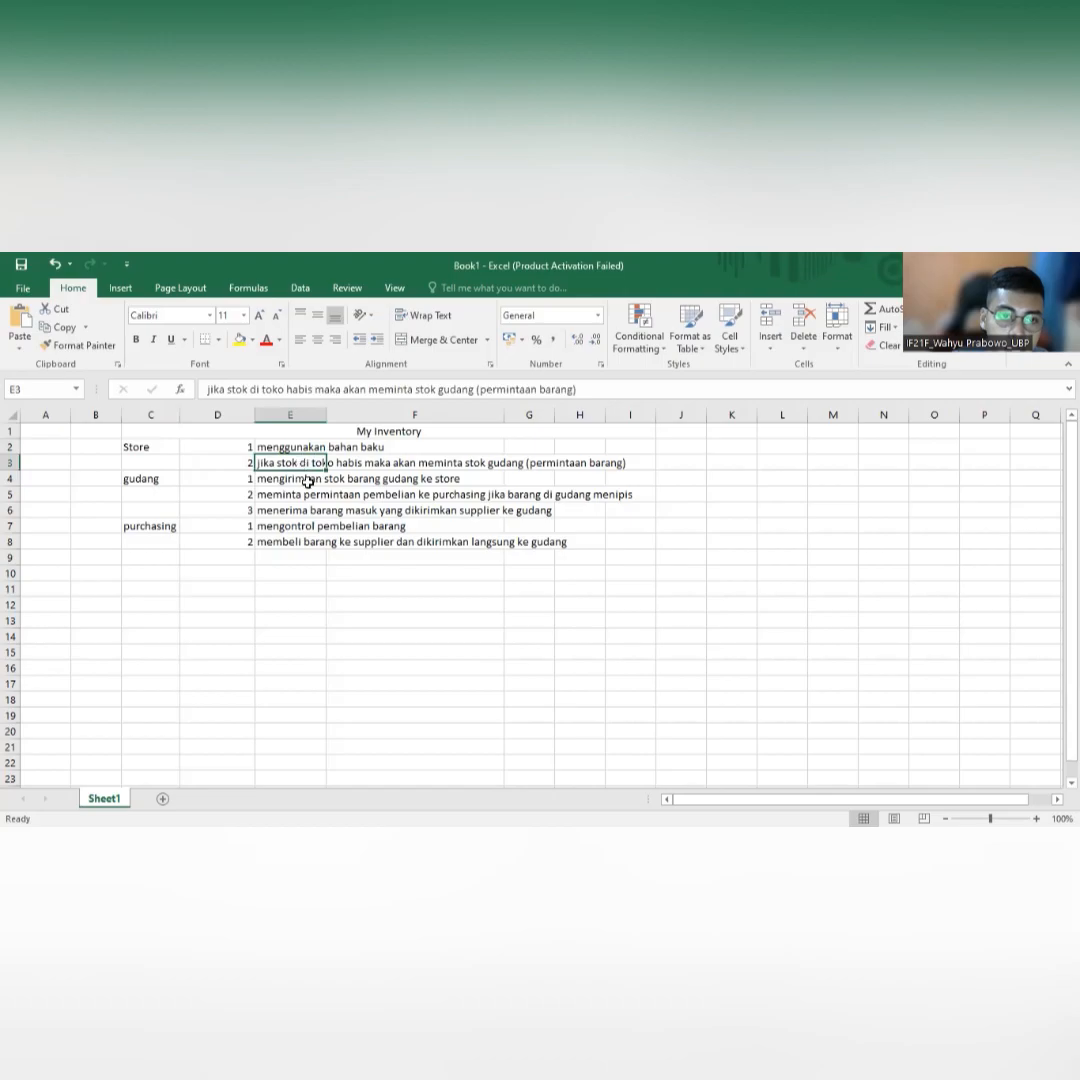
{"action": "left_click", "coordinate": [508, 589]}
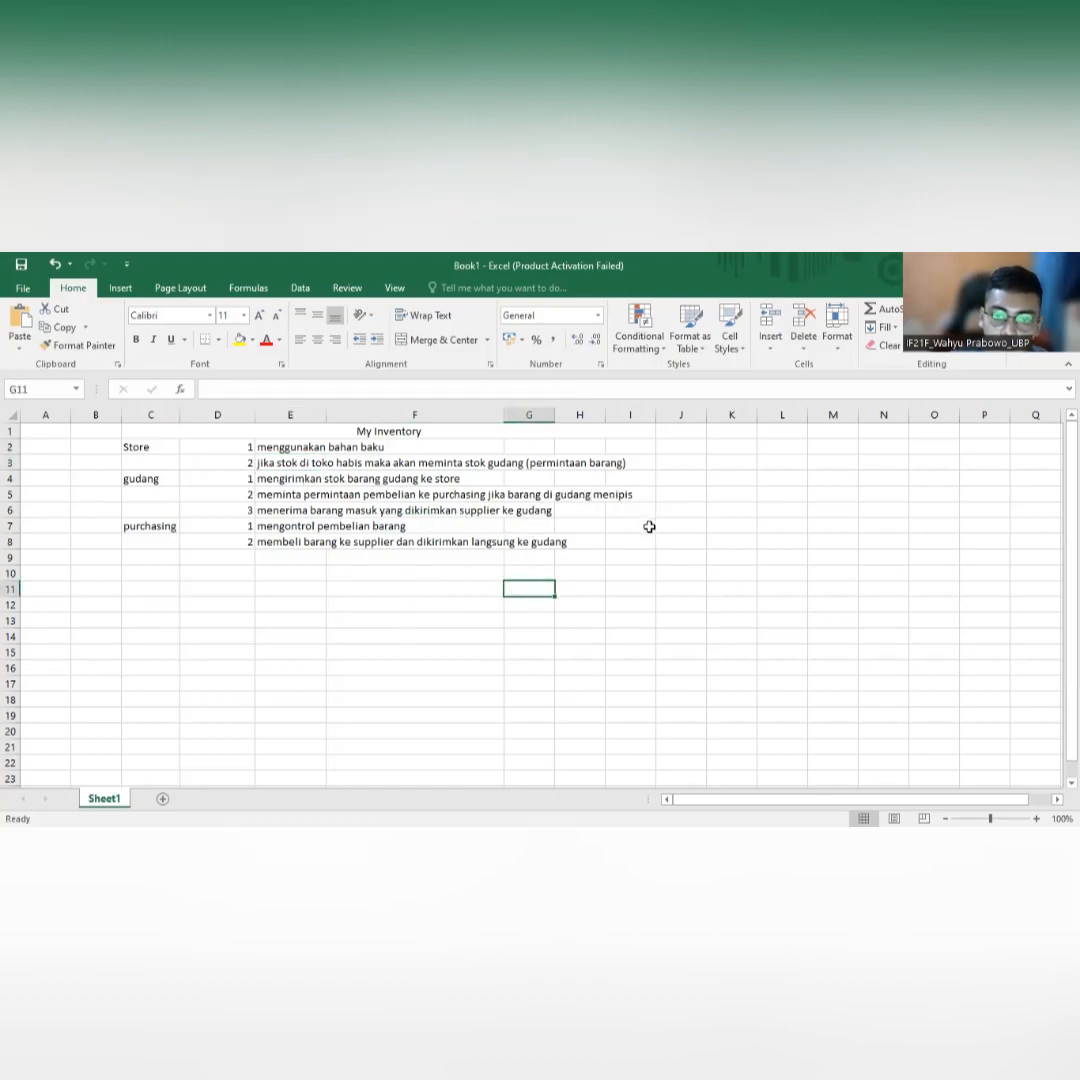
Review the gudang and purchasing sections of the inventory process list.
{"action": "left_click", "coordinate": [148, 494]}
{"action": "left_click", "coordinate": [151, 479]}
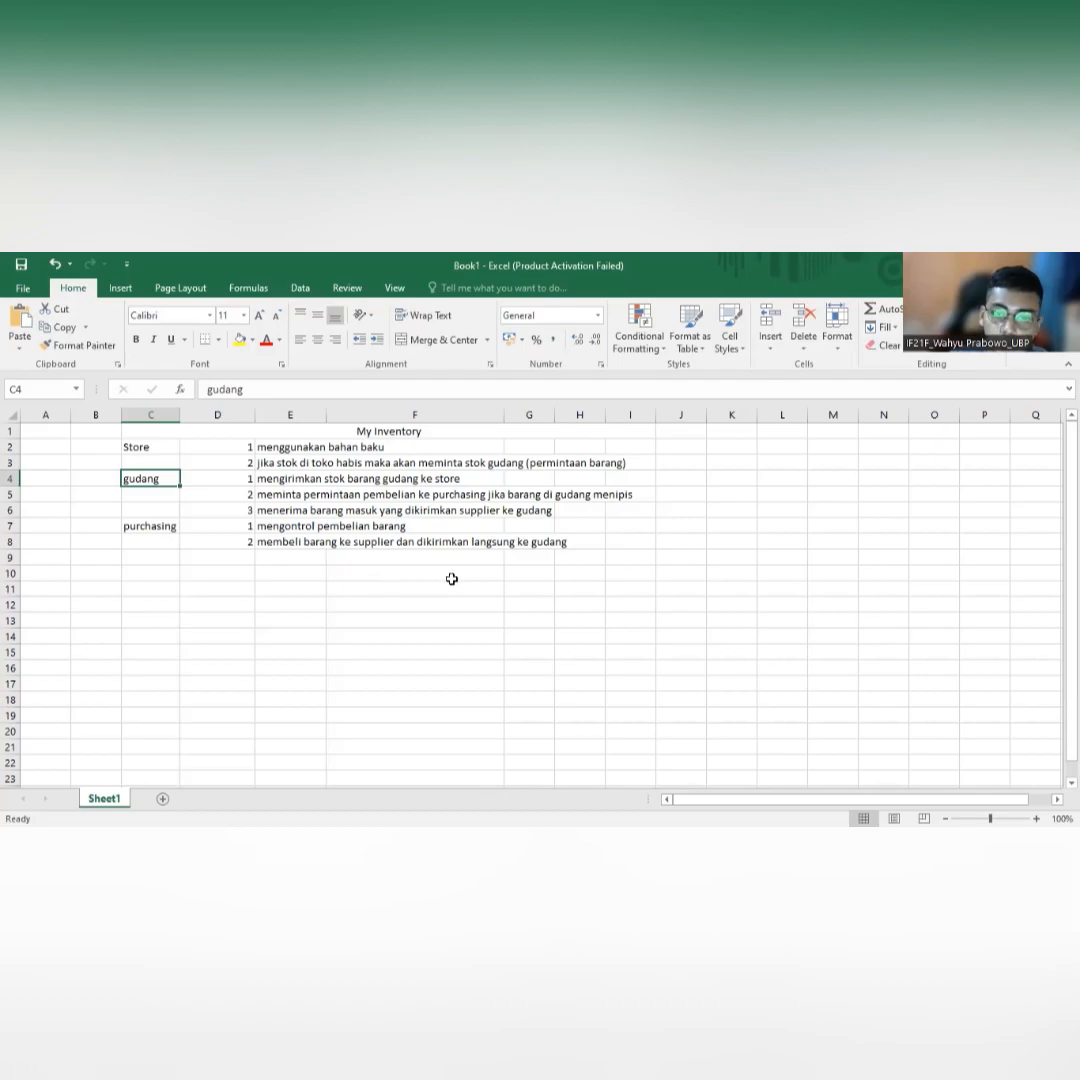
{"action": "left_click", "coordinate": [157, 531]}
{"action": "left_click", "coordinate": [165, 545]}
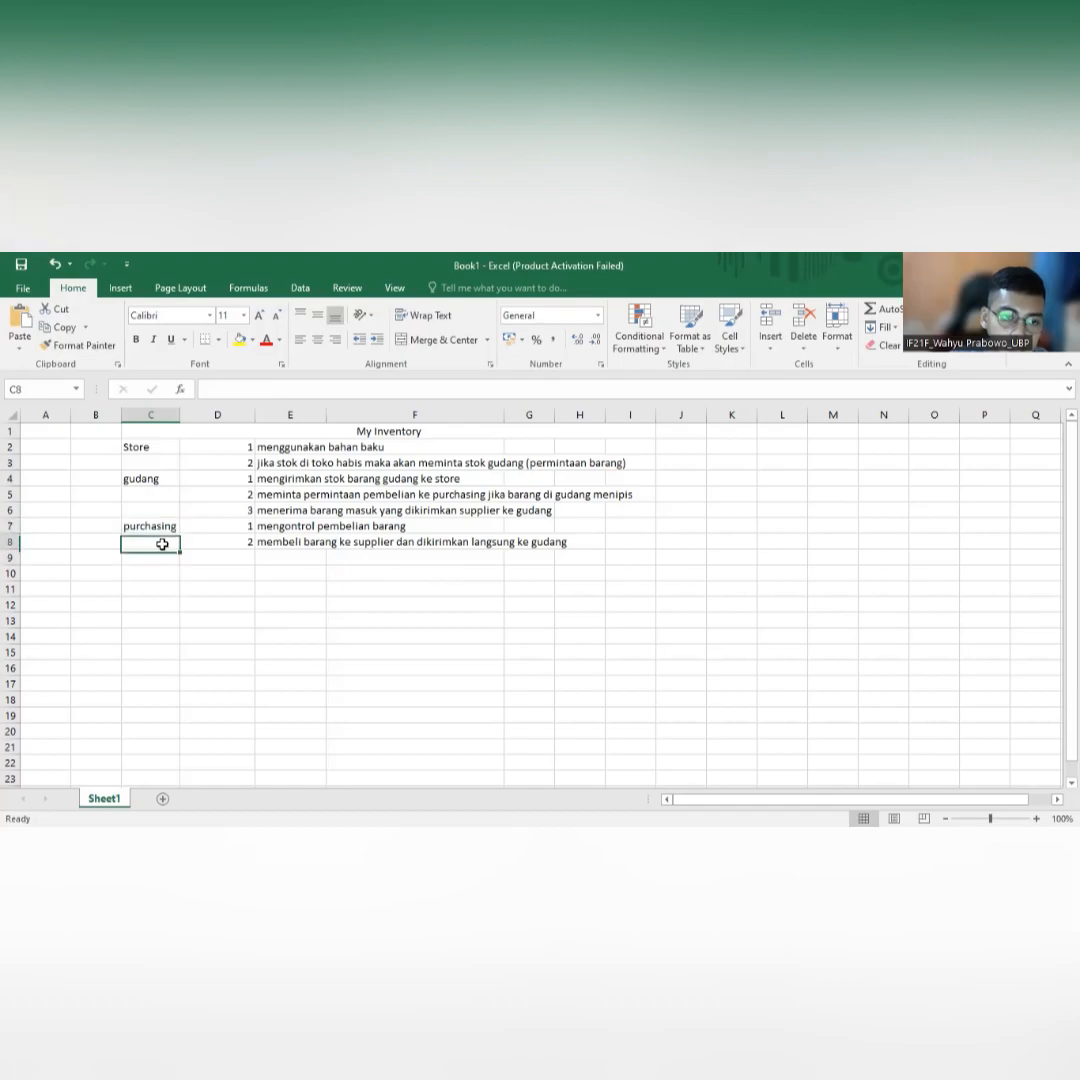
{"action": "left_click", "coordinate": [161, 530]}
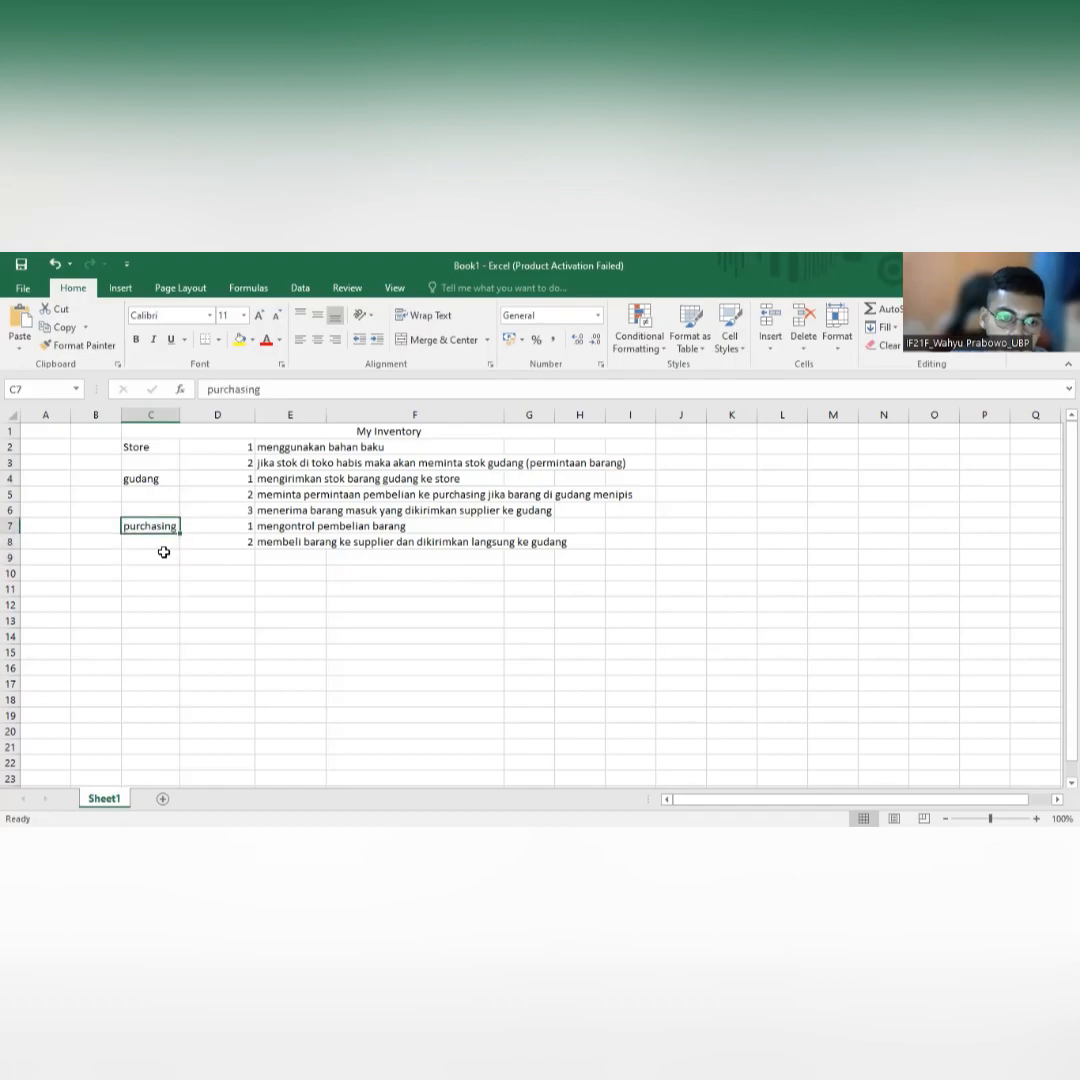
{"action": "left_click", "coordinate": [164, 554]}
{"action": "left_click", "coordinate": [168, 541]}
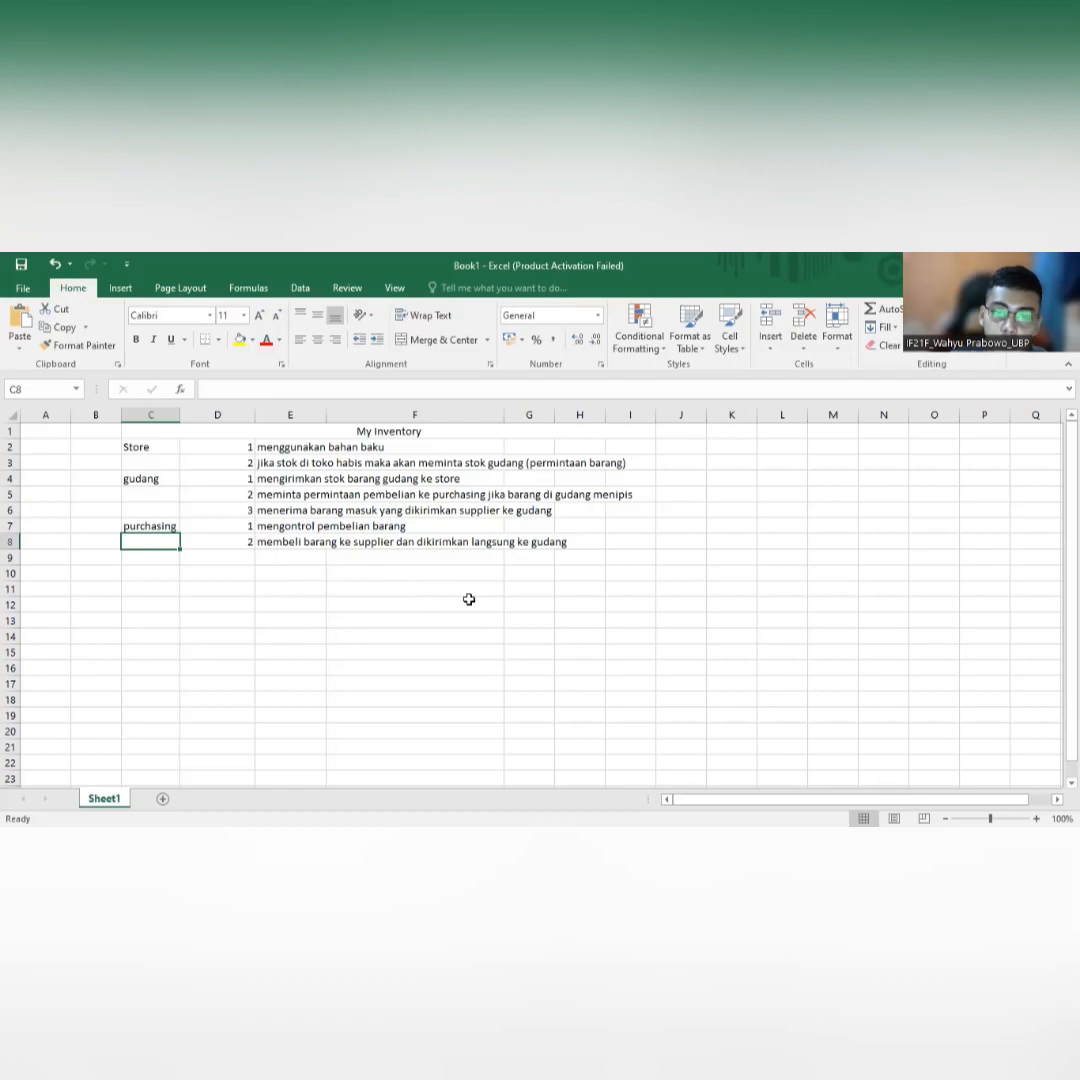
{"action": "left_click", "coordinate": [338, 627]}
{"action": "scroll", "coordinate": [338, 630], "scroll_direction": "down", "scroll_amount": 1}
{"action": "left_click", "coordinate": [314, 620]}
{"action": "left_click", "coordinate": [433, 620]}
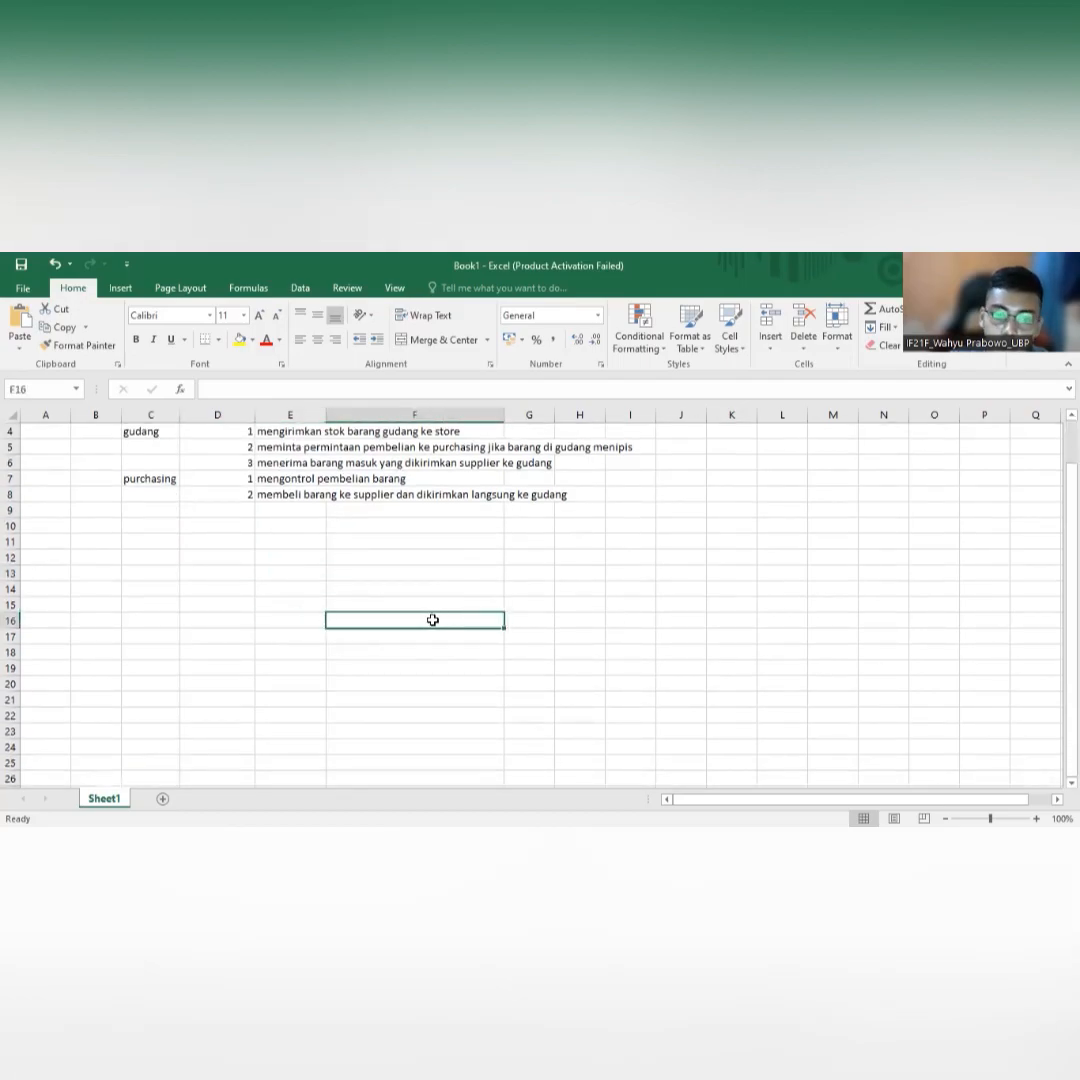
{"action": "left_click", "coordinate": [298, 606]}
{"action": "left_click", "coordinate": [239, 619]}
{"action": "left_click", "coordinate": [230, 638]}
{"action": "left_click", "coordinate": [231, 648]}
{"action": "left_click", "coordinate": [236, 639]}
{"action": "left_click", "coordinate": [274, 639]}
{"action": "left_click", "coordinate": [232, 637]}
{"action": "left_click", "coordinate": [302, 639]}
{"action": "left_click", "coordinate": [238, 639]}
{"action": "left_click", "coordinate": [305, 639]}
{"action": "left_click", "coordinate": [372, 640]}
{"action": "left_click", "coordinate": [513, 654]}
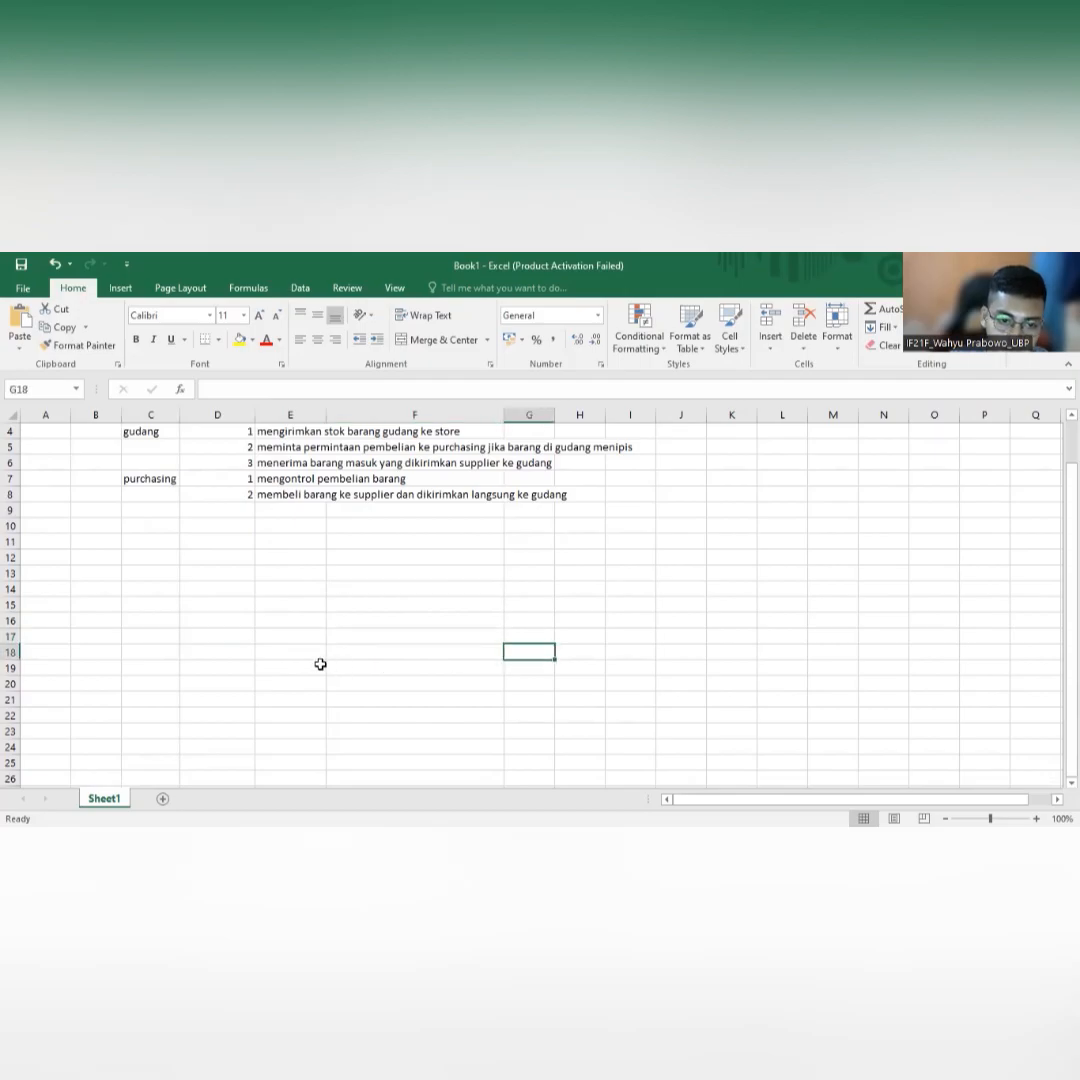
Enter the matrix column headers user_petugas in E18 and barang in F18.
{"action": "left_click", "coordinate": [320, 664]}
{"action": "scroll", "coordinate": [323, 659], "scroll_direction": "up", "scroll_amount": 1}
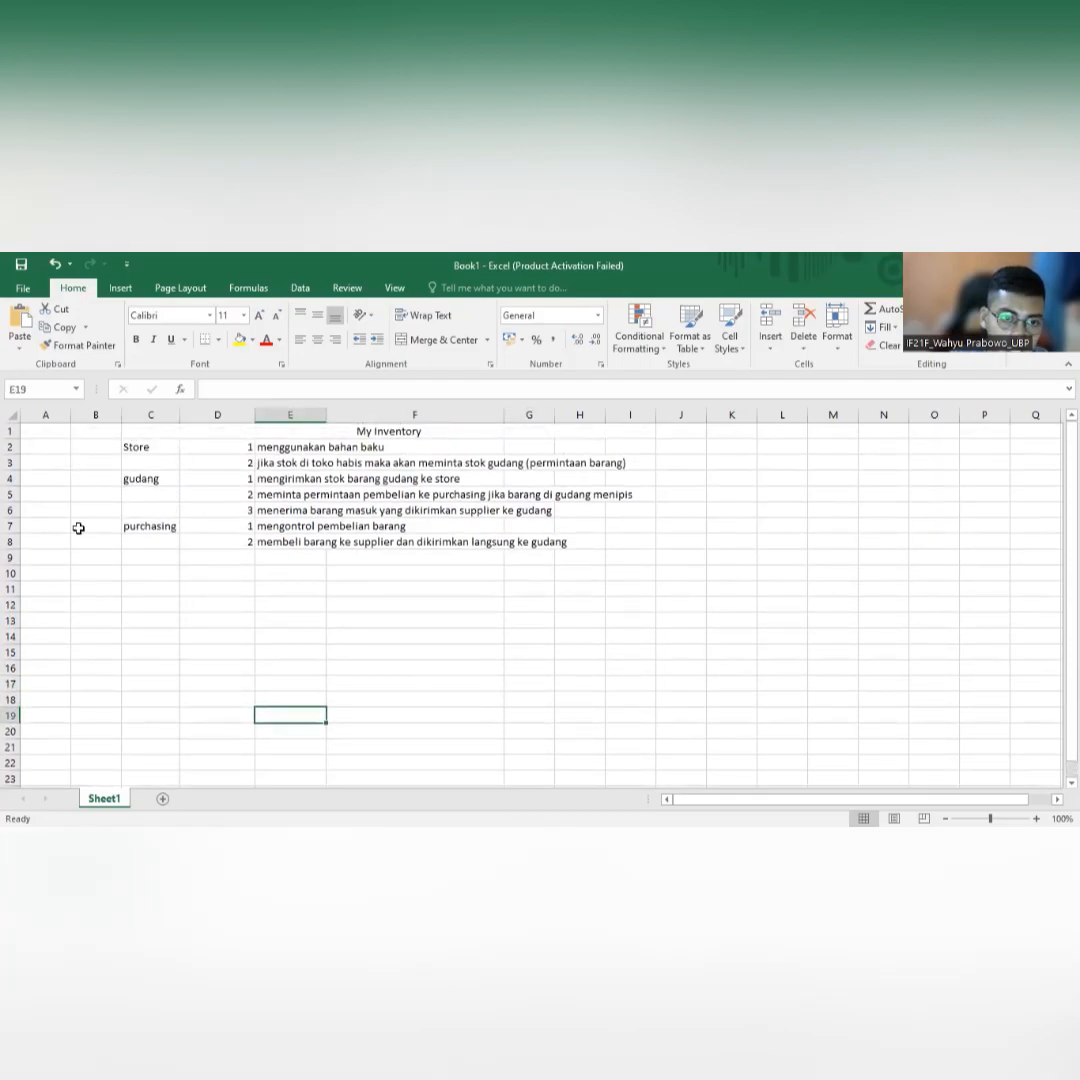
{"action": "scroll", "coordinate": [265, 662], "scroll_direction": "down", "scroll_amount": 1}
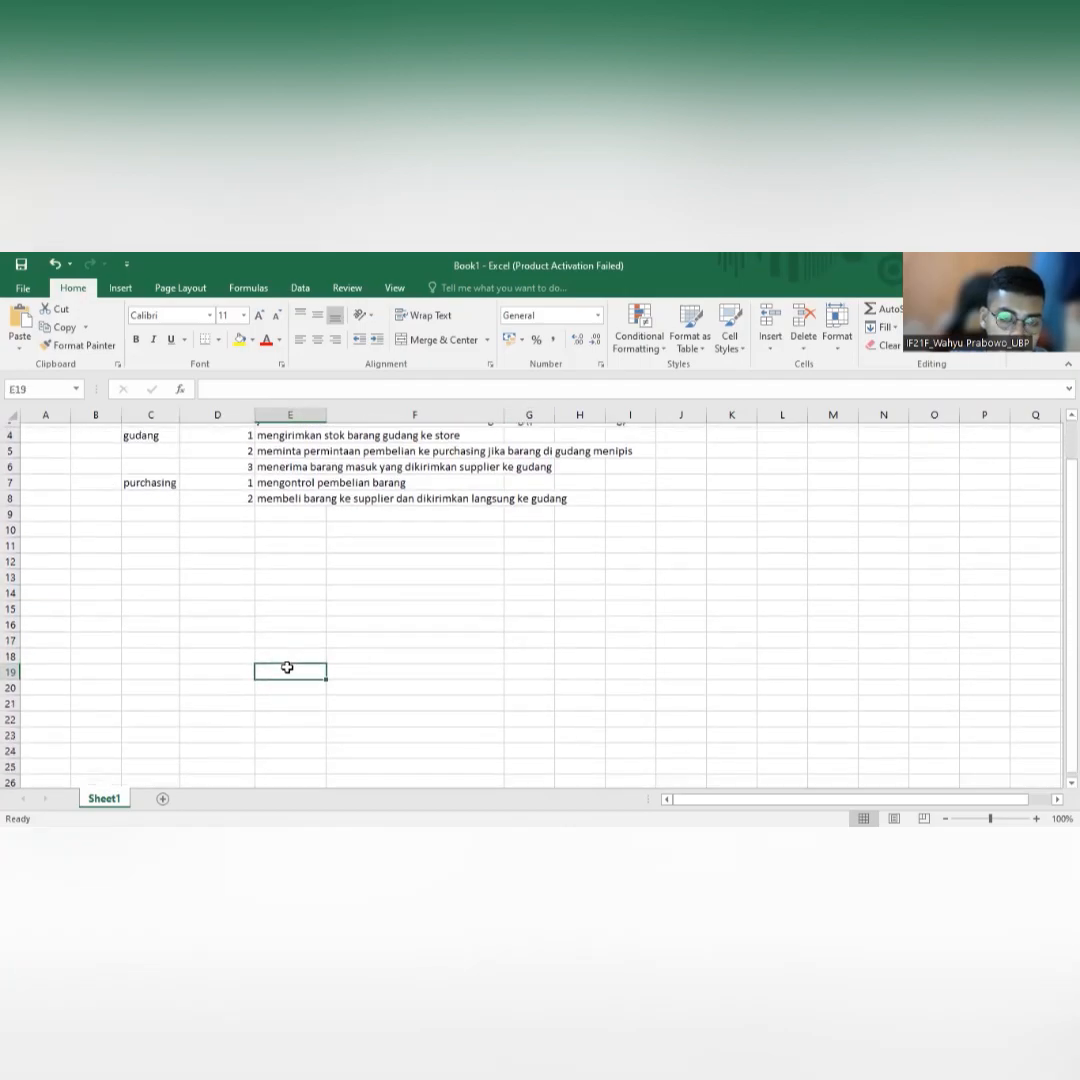
{"action": "left_click", "coordinate": [225, 698]}
{"action": "left_click", "coordinate": [285, 657]}
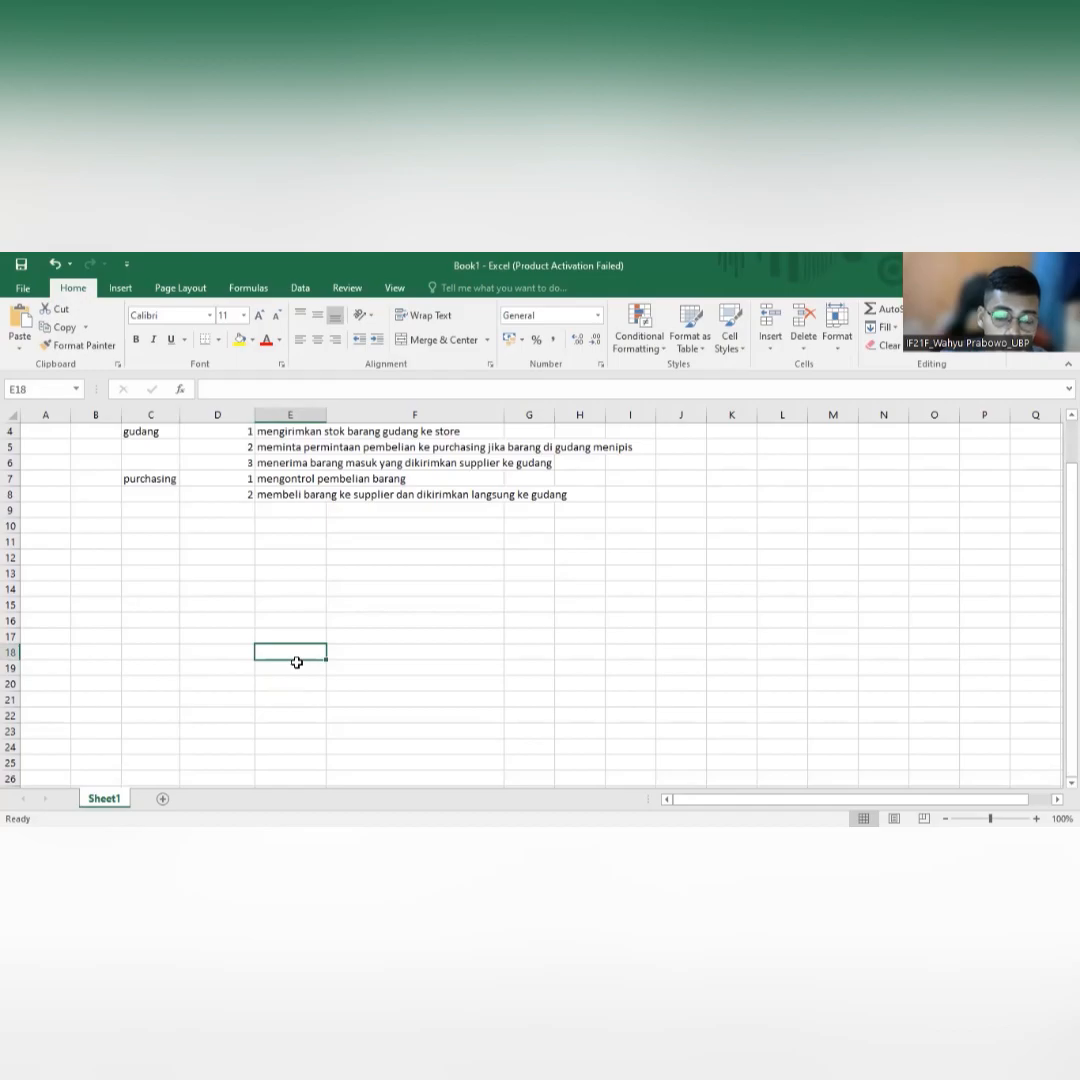
{"action": "type", "text": "user_petugas"}
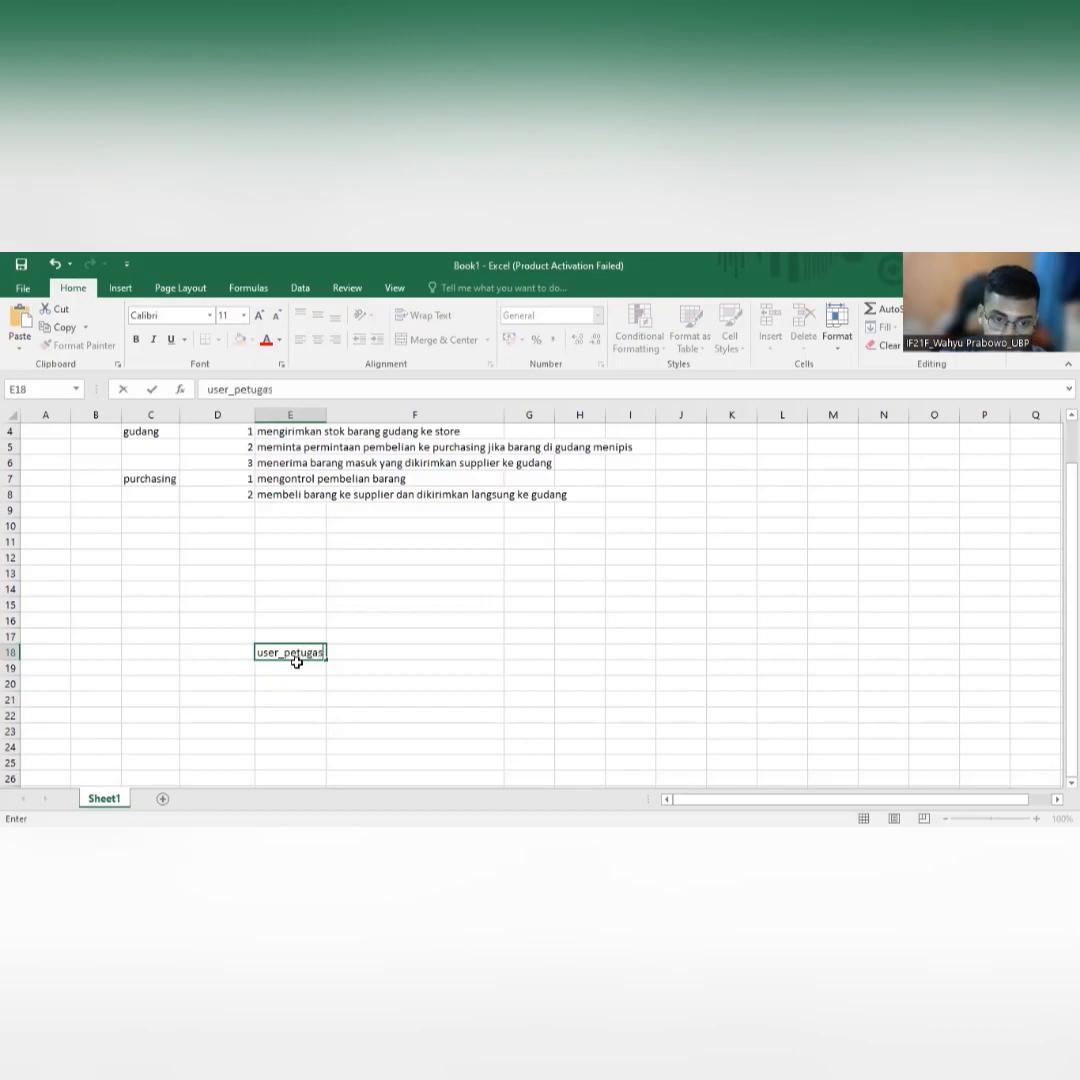
{"action": "key", "text": "Tab"}
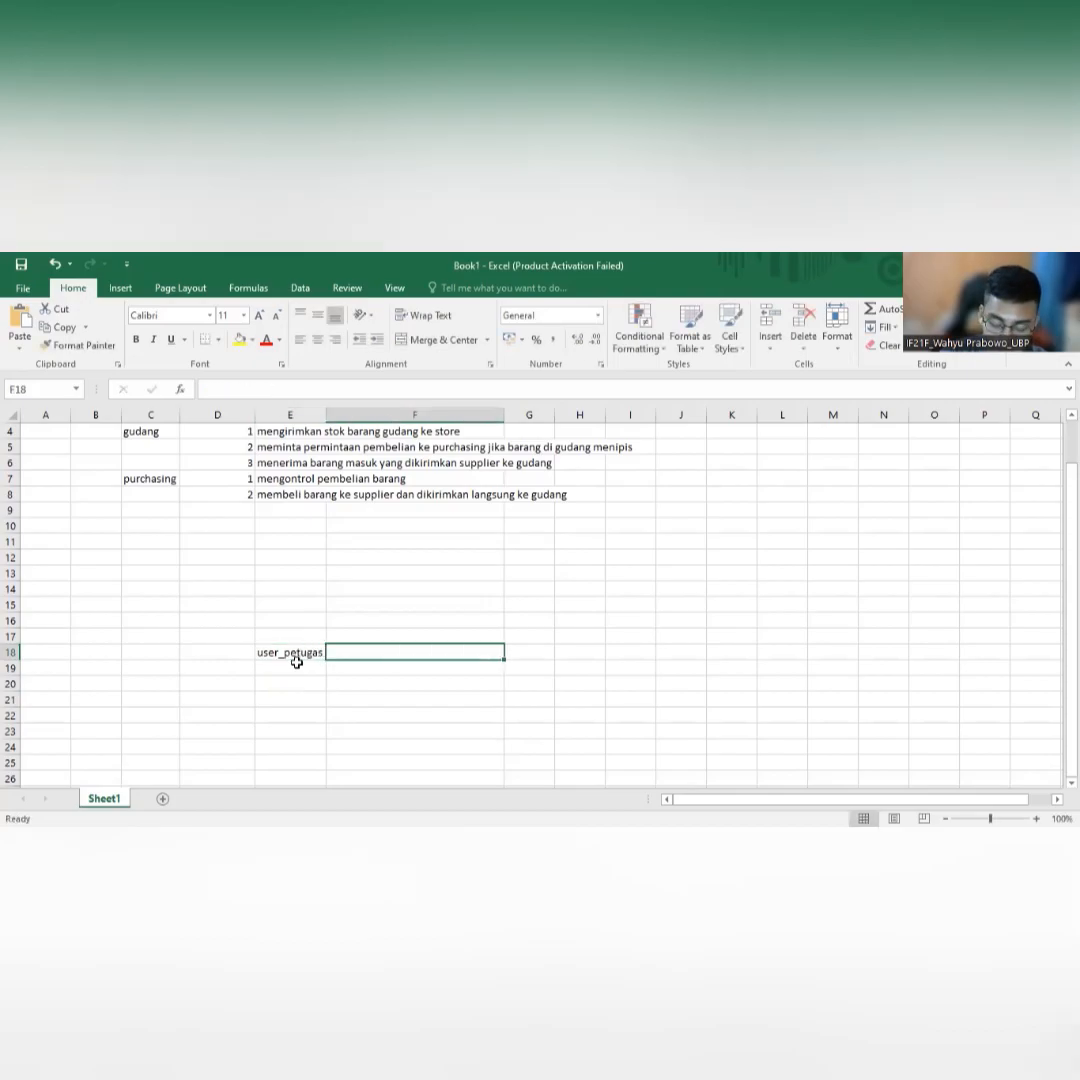
{"action": "type", "text": "barang"}
{"action": "key", "text": "Tab"}
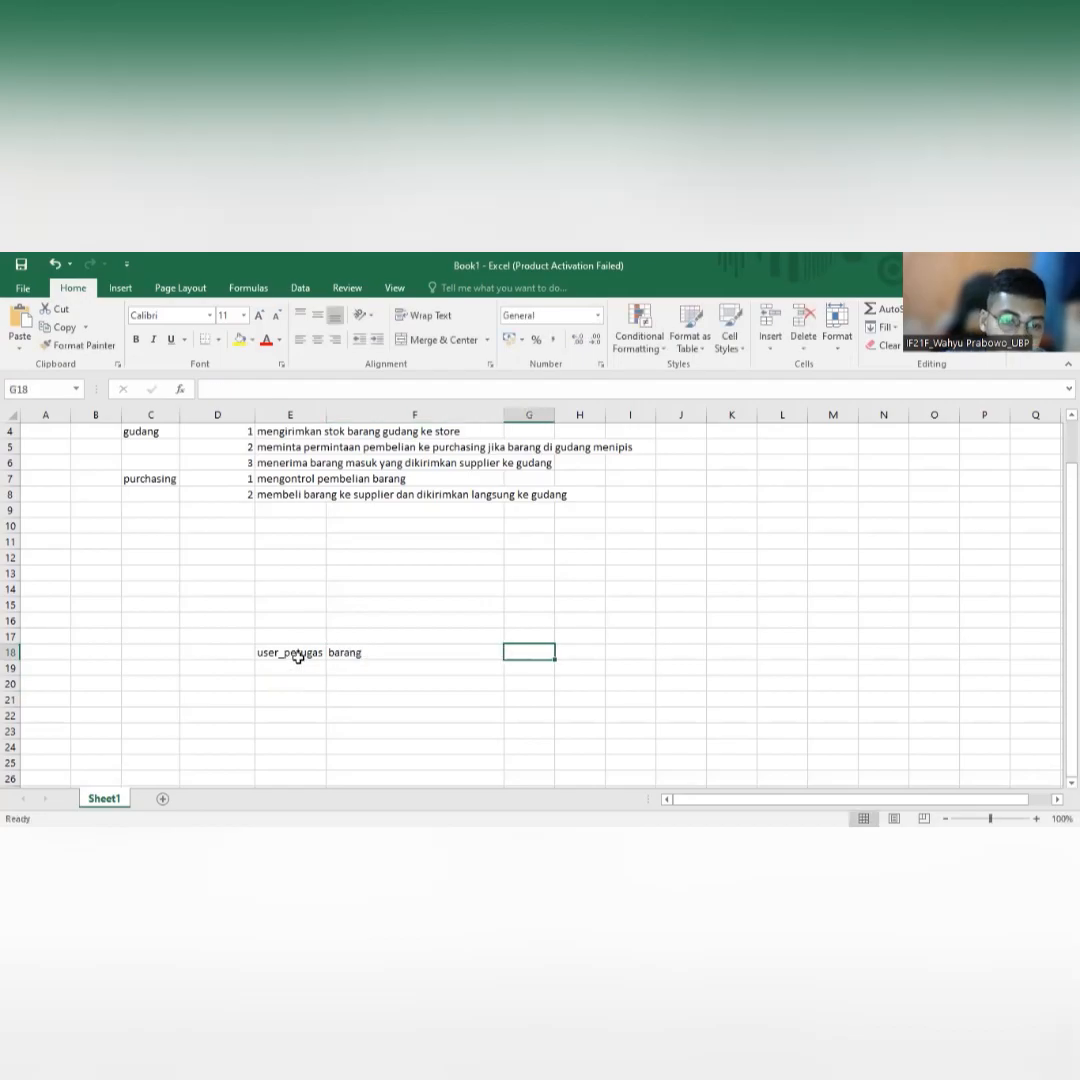
Add the column header supplier in G18.
{"action": "left_click", "coordinate": [297, 657]}
{"action": "key", "text": "Return"}
{"action": "scroll", "coordinate": [301, 652], "scroll_direction": "up", "scroll_amount": 1}
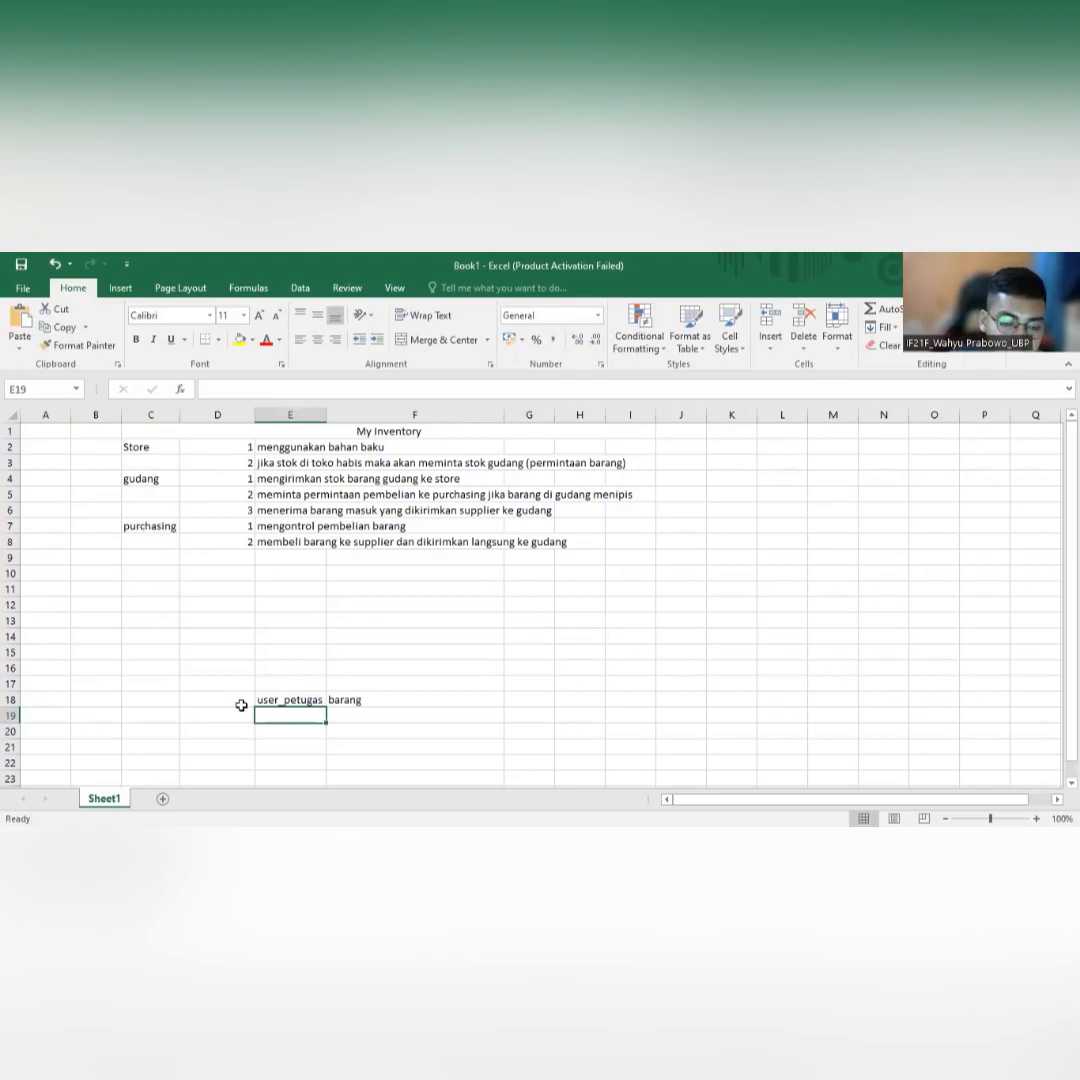
{"action": "left_click", "coordinate": [318, 746]}
{"action": "left_click", "coordinate": [368, 713]}
{"action": "left_click", "coordinate": [362, 699]}
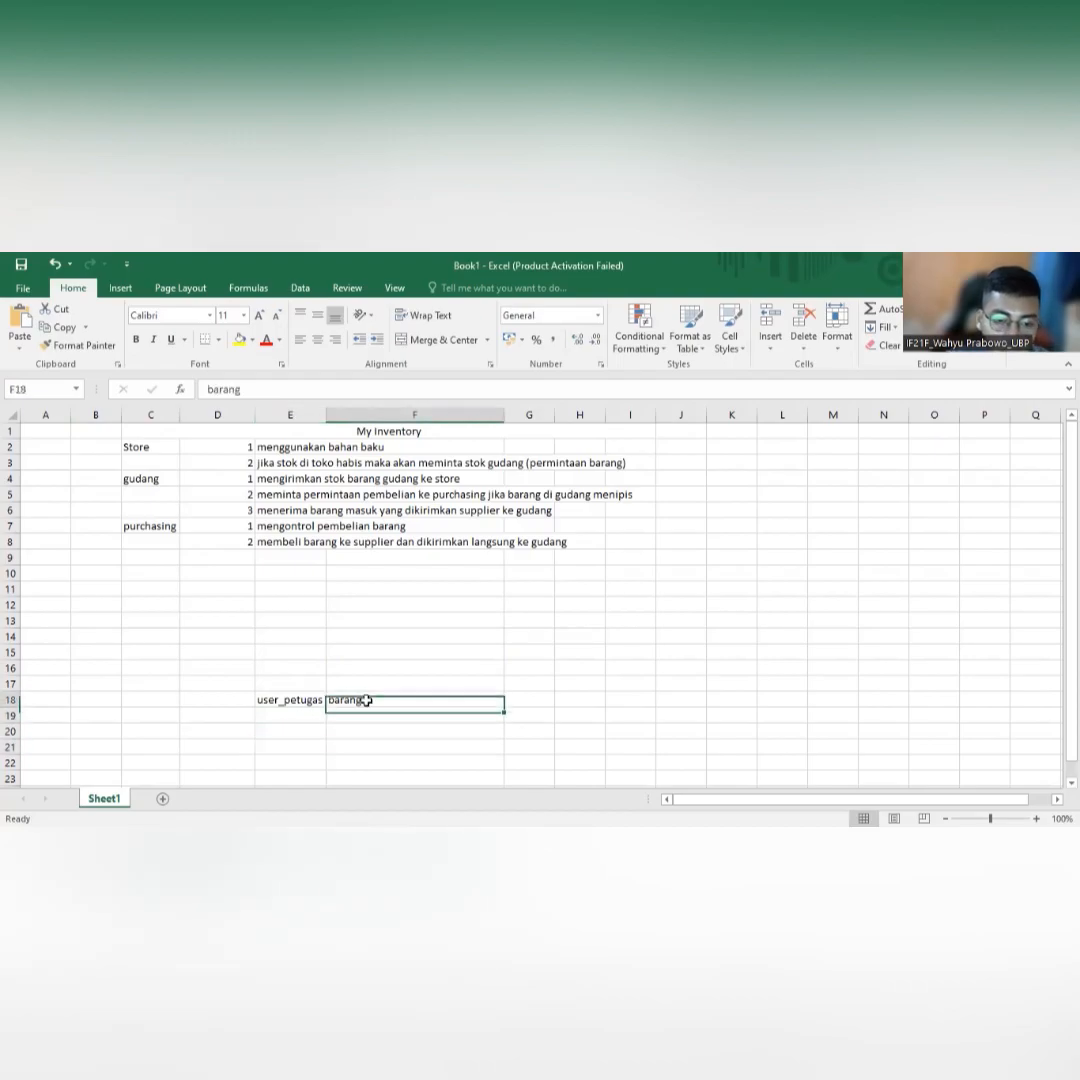
{"action": "left_click", "coordinate": [374, 716]}
{"action": "left_click", "coordinate": [424, 701]}
{"action": "left_click", "coordinate": [517, 697]}
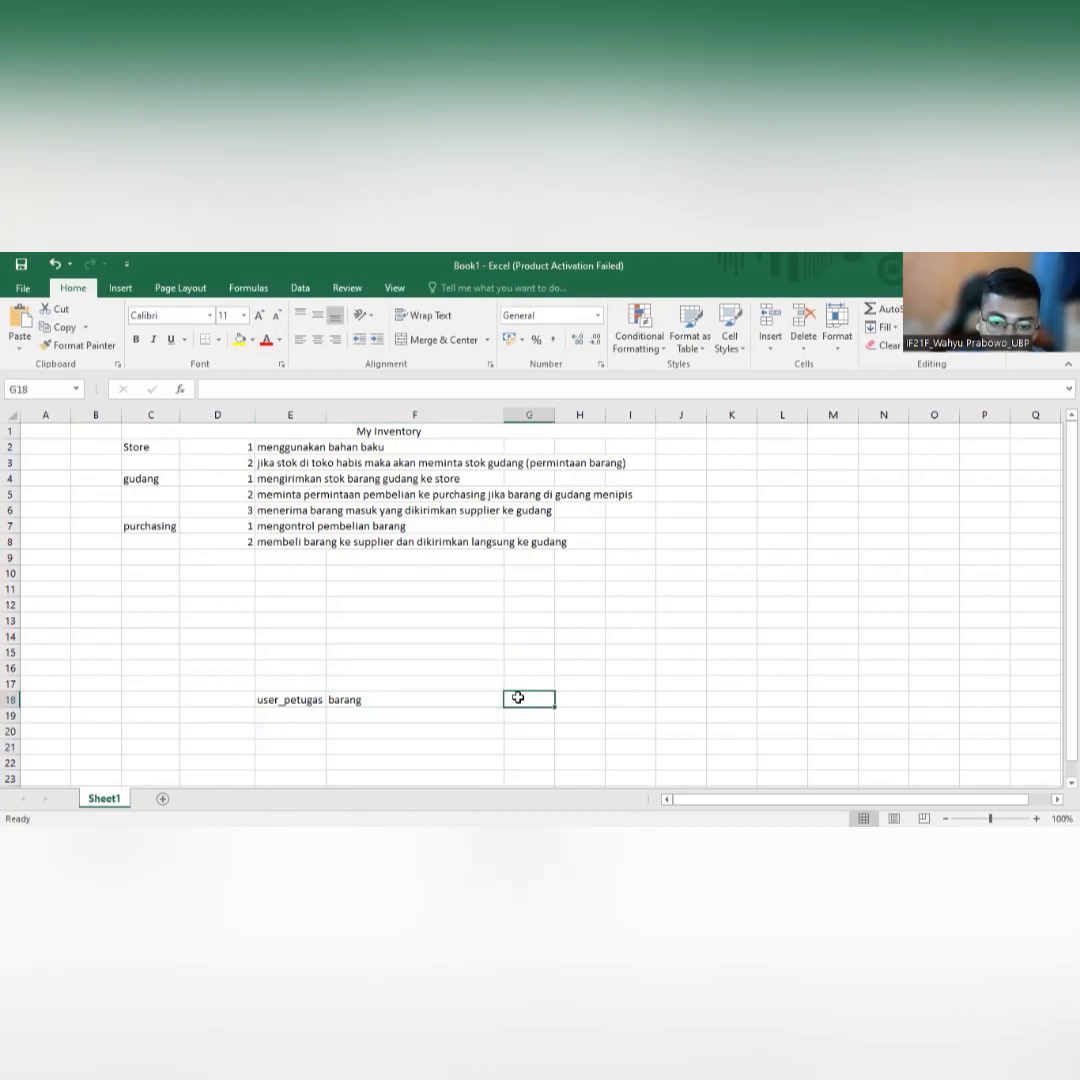
{"action": "type", "text": "supplier"}
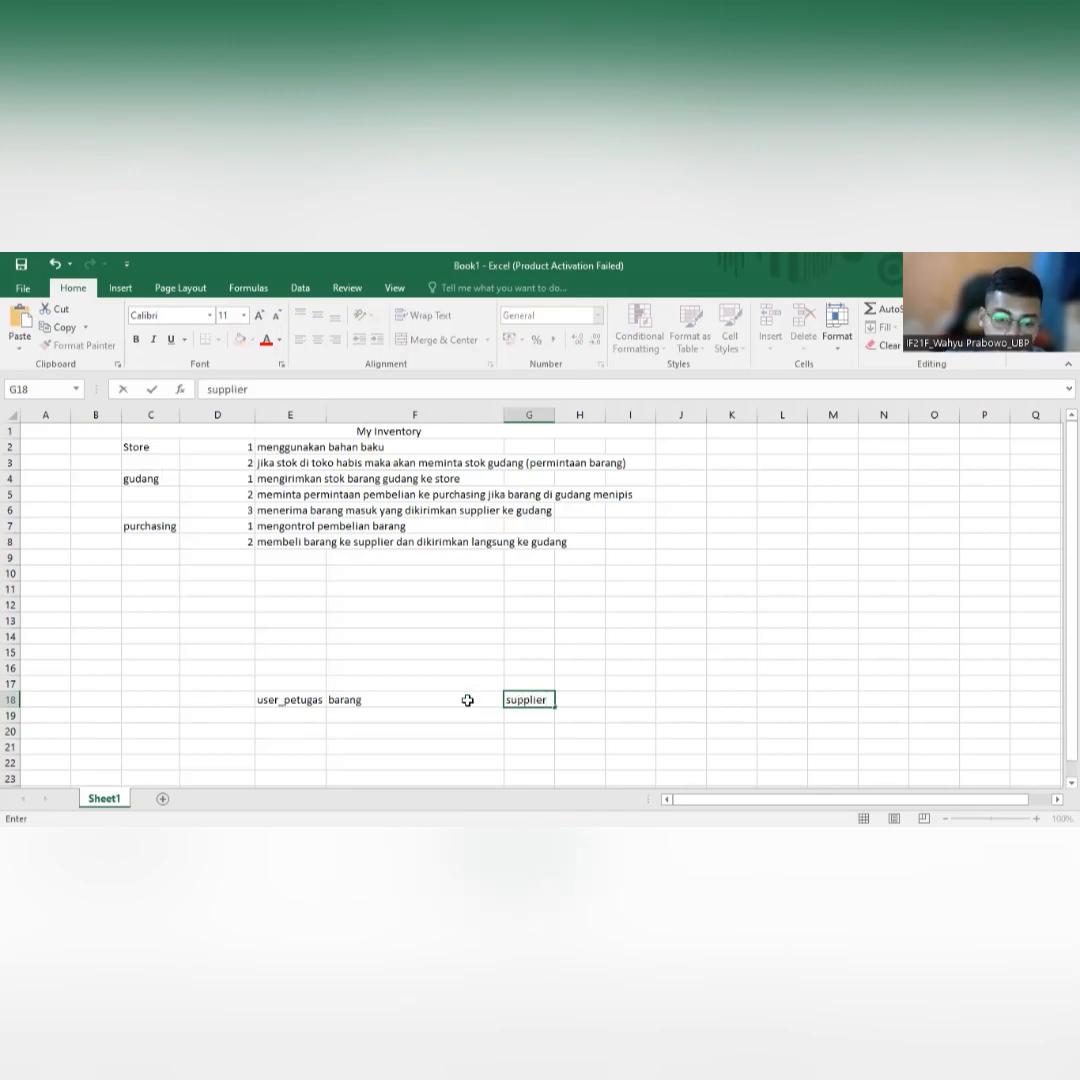
{"action": "left_click", "coordinate": [415, 704]}
{"action": "left_click", "coordinate": [277, 713]}
Enter the first row label, user_petugas, in D19.
{"action": "left_click", "coordinate": [231, 713]}
{"action": "scroll", "coordinate": [242, 714], "scroll_direction": "down", "scroll_amount": 1}
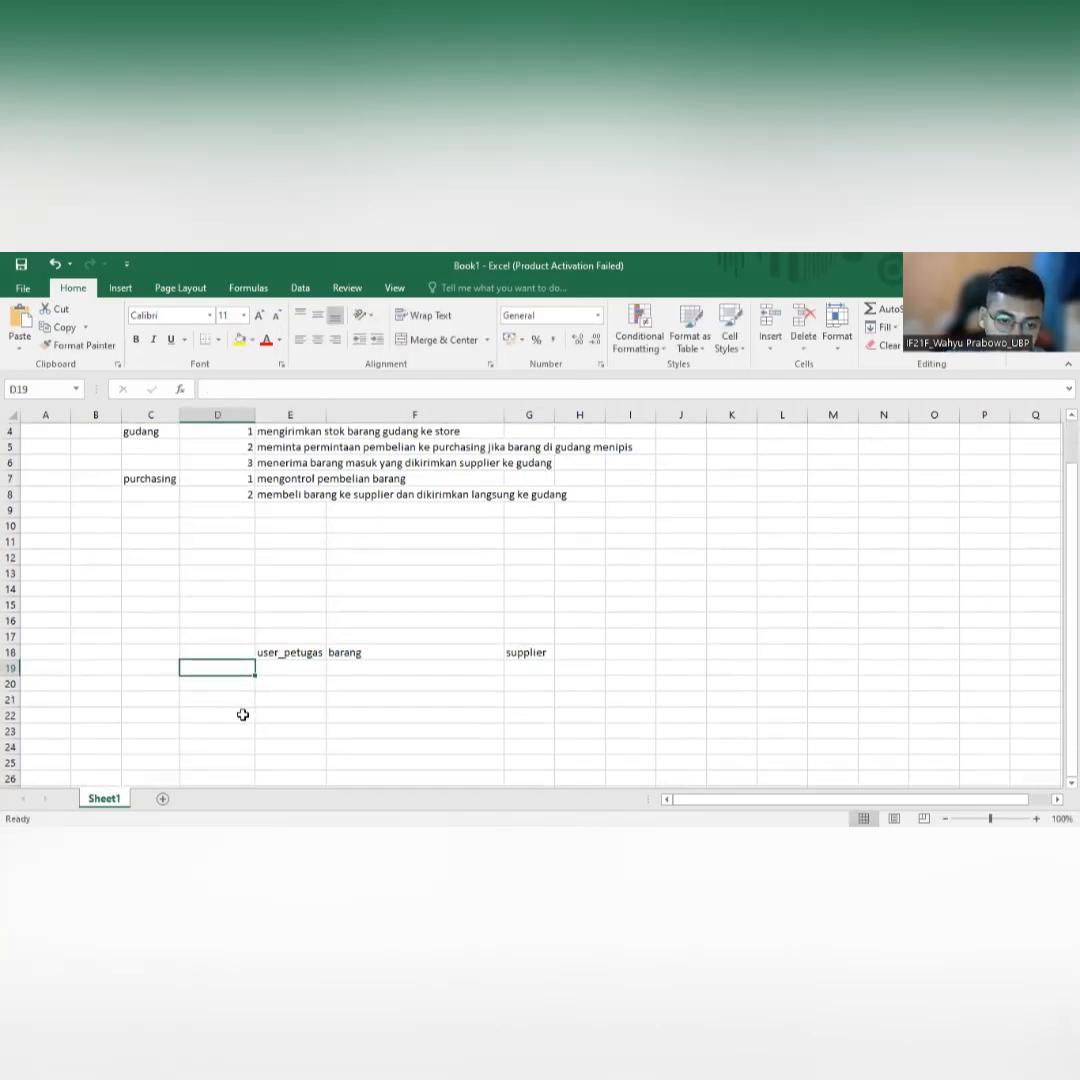
{"action": "type", "text": "user"}
{"action": "key", "text": "Return"}
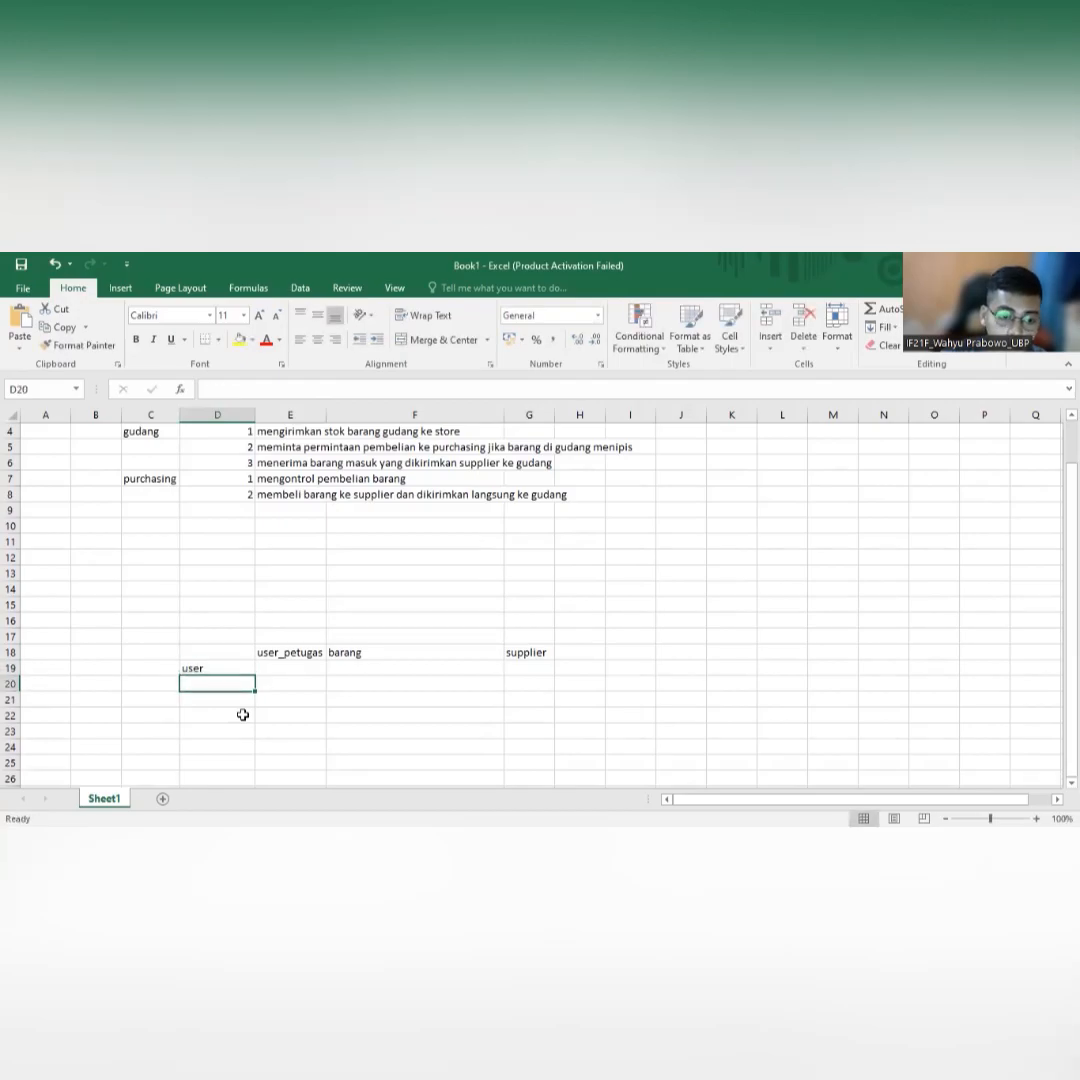
{"action": "key", "text": "Up"}
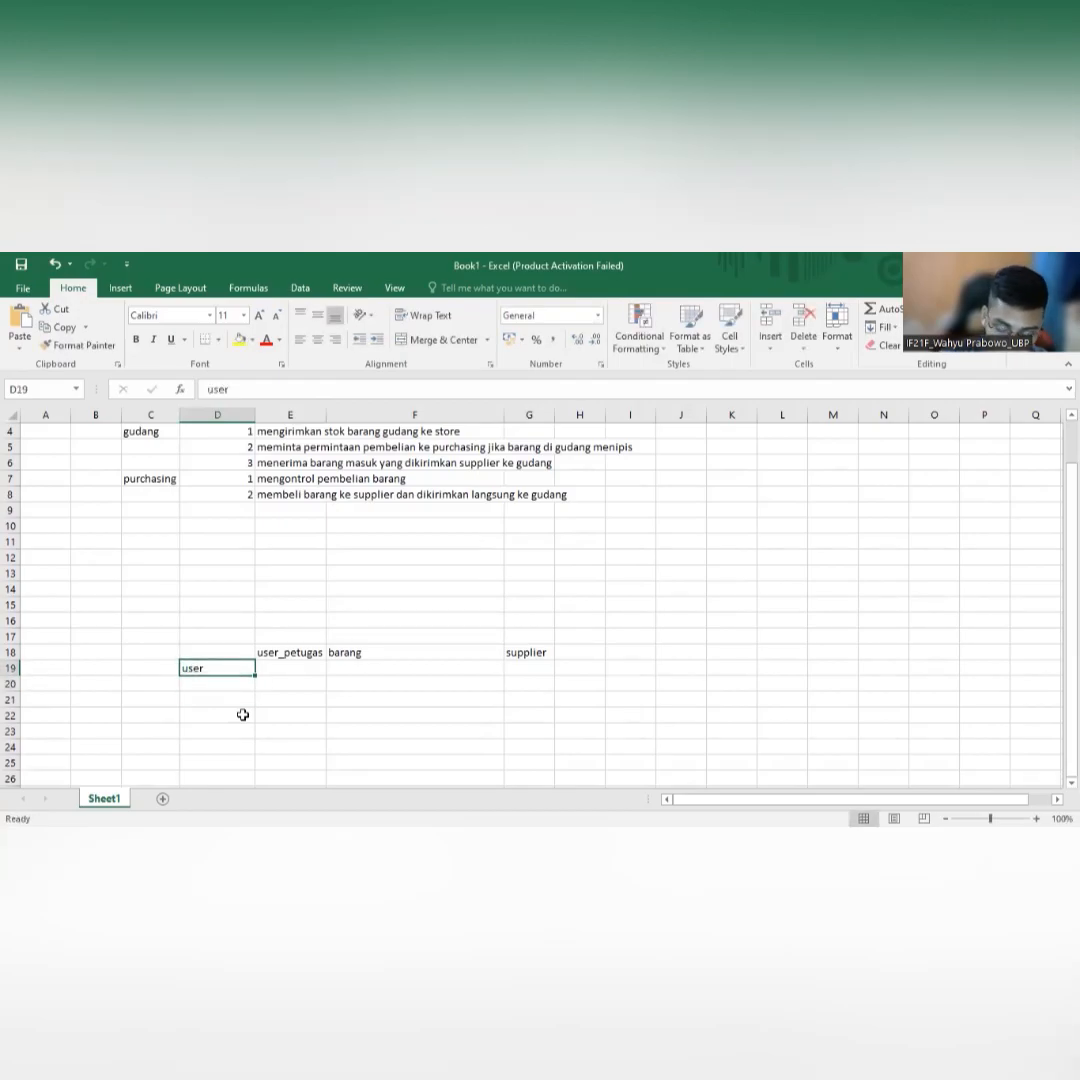
{"action": "type", "text": "user_pe"}
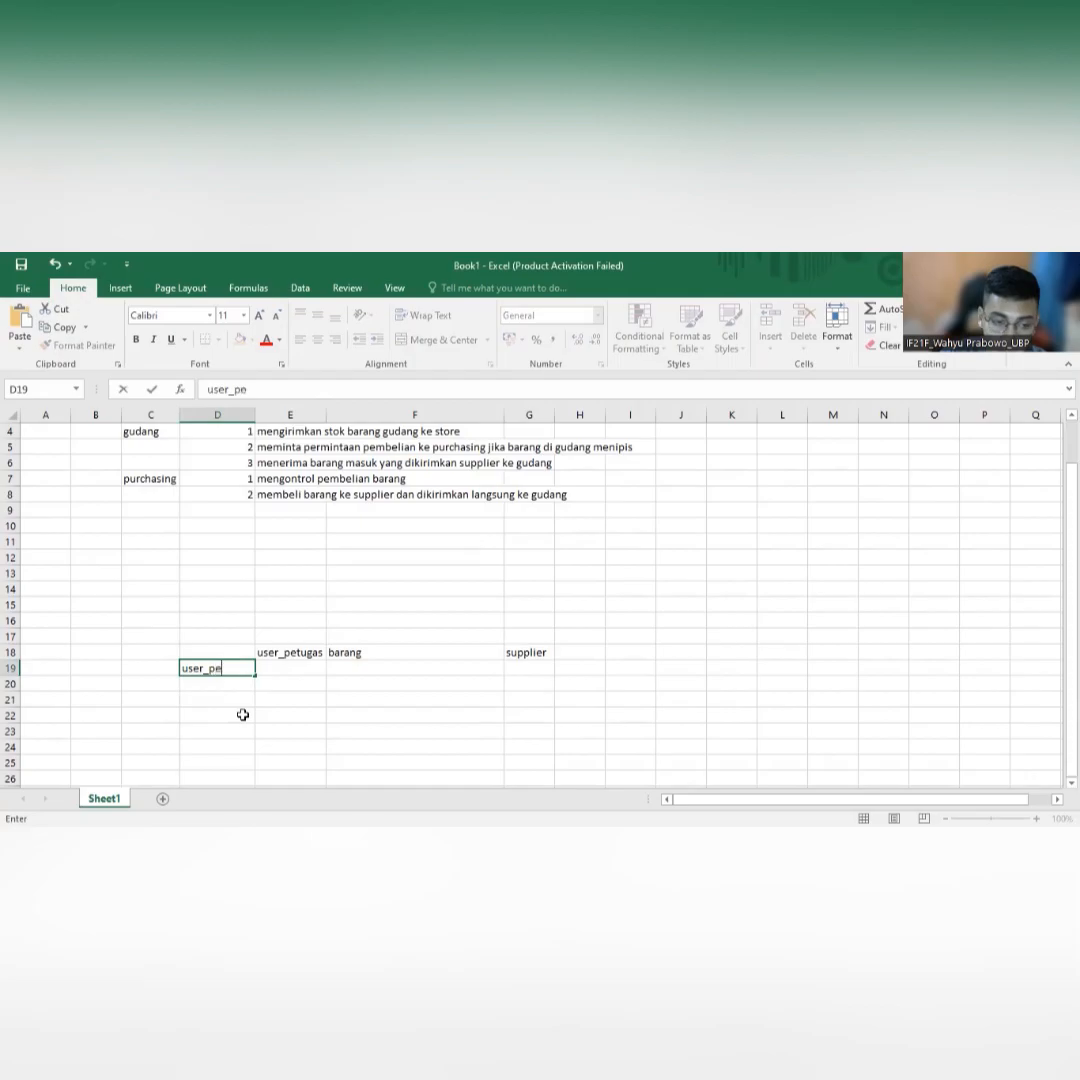
{"action": "key", "text": "Return"}
Enter the row labels barang in D20 and supplier in D21.
{"action": "type", "text": "baragn"}
{"action": "key", "text": "BackSpace"}
{"action": "key", "text": "BackSpace"}
{"action": "type", "text": "ng"}
{"action": "key", "text": "Return"}
{"action": "type", "text": "s"}
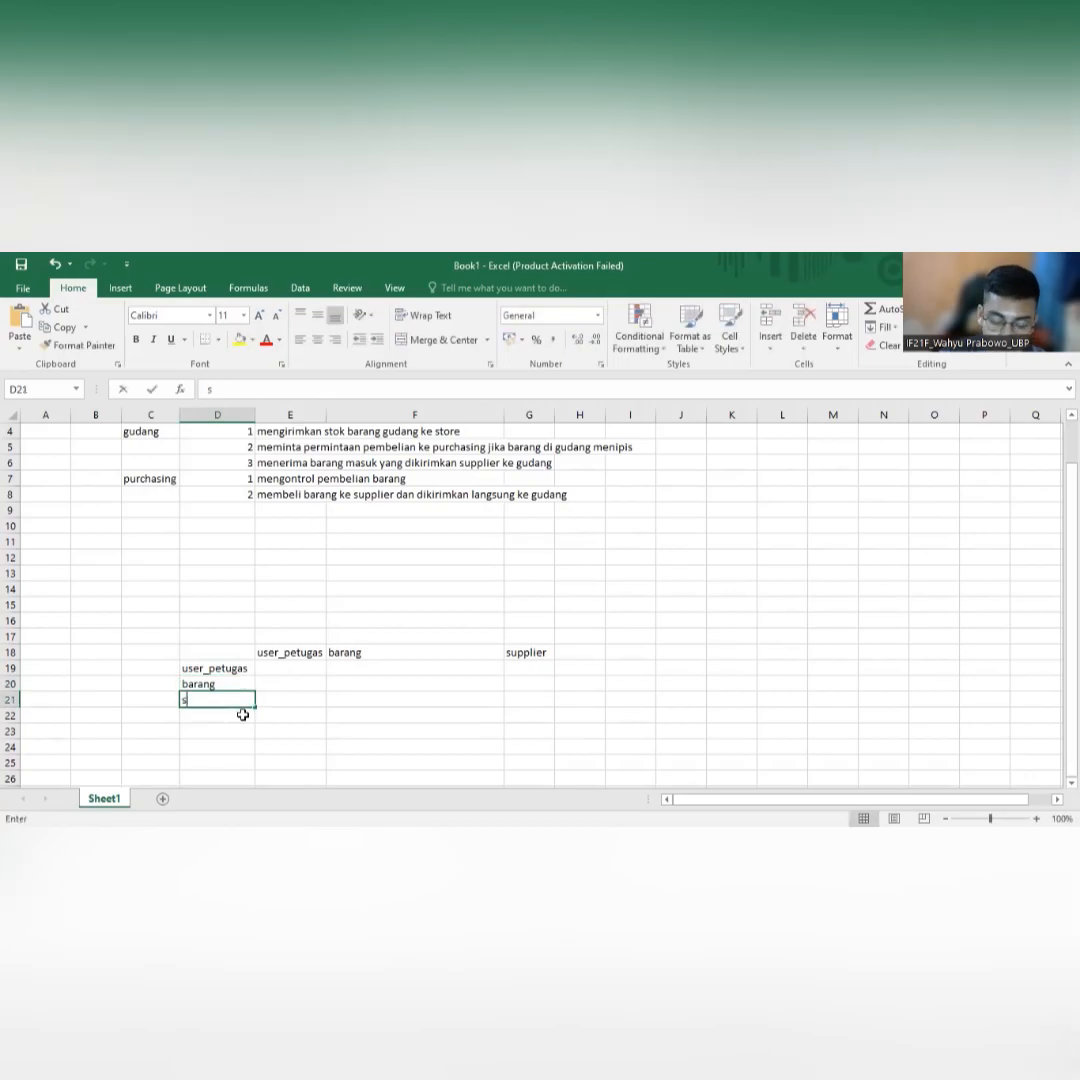
{"action": "type", "text": "upplier"}
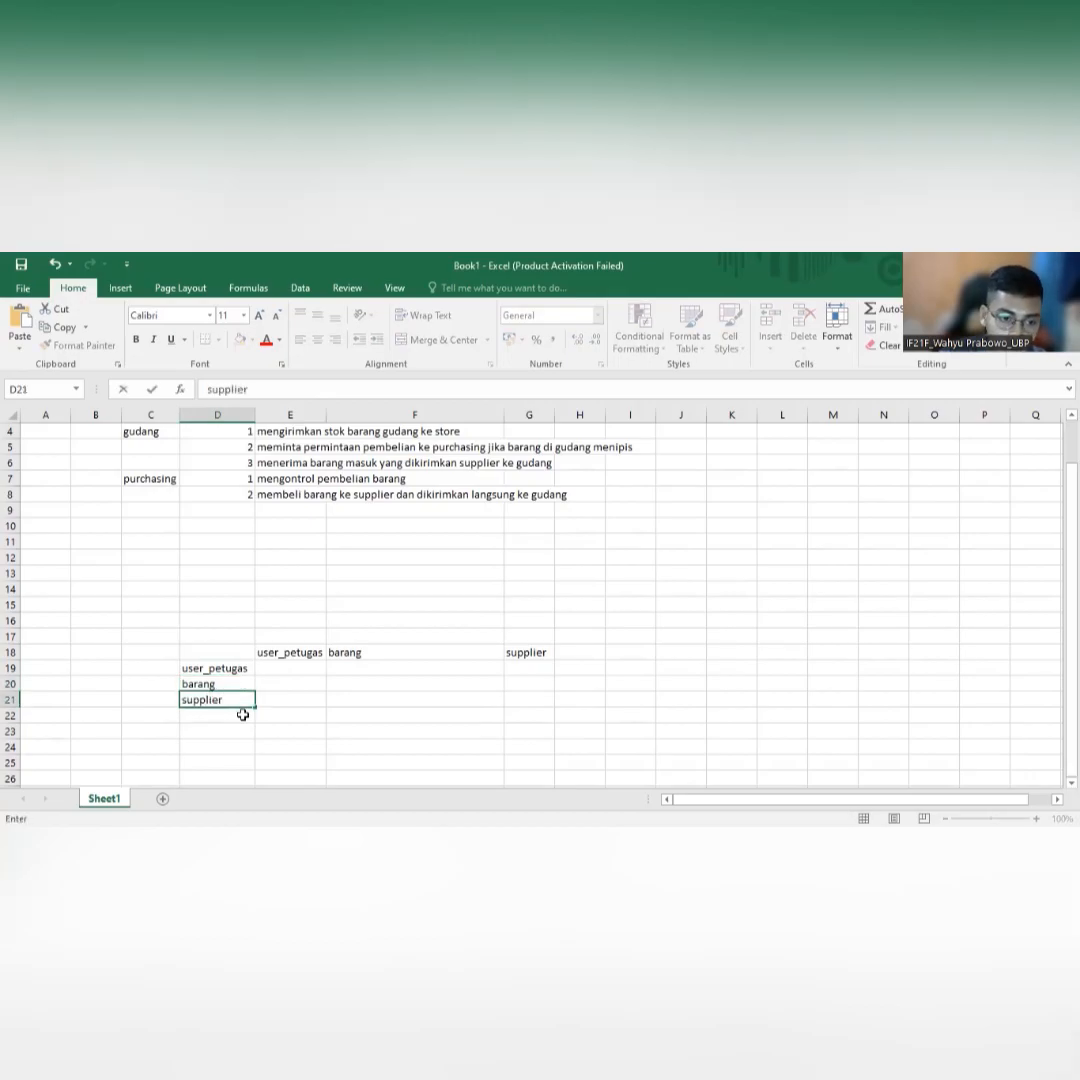
{"action": "key", "text": "Tab"}
Put a dash in E19, where the user_petugas row and column meet.
{"action": "key", "text": "Up"}
{"action": "key", "text": "Up"}
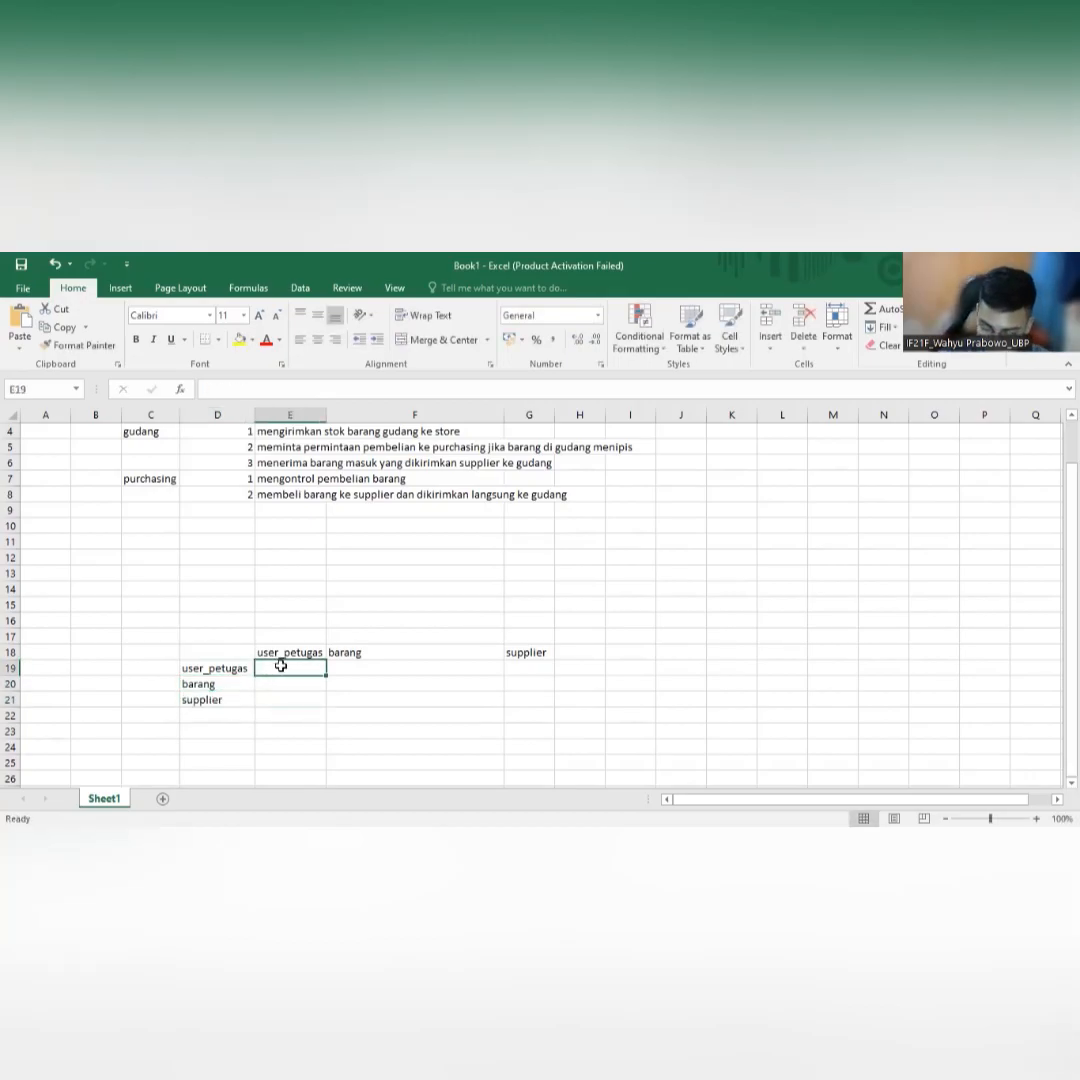
{"action": "type", "text": "-"}
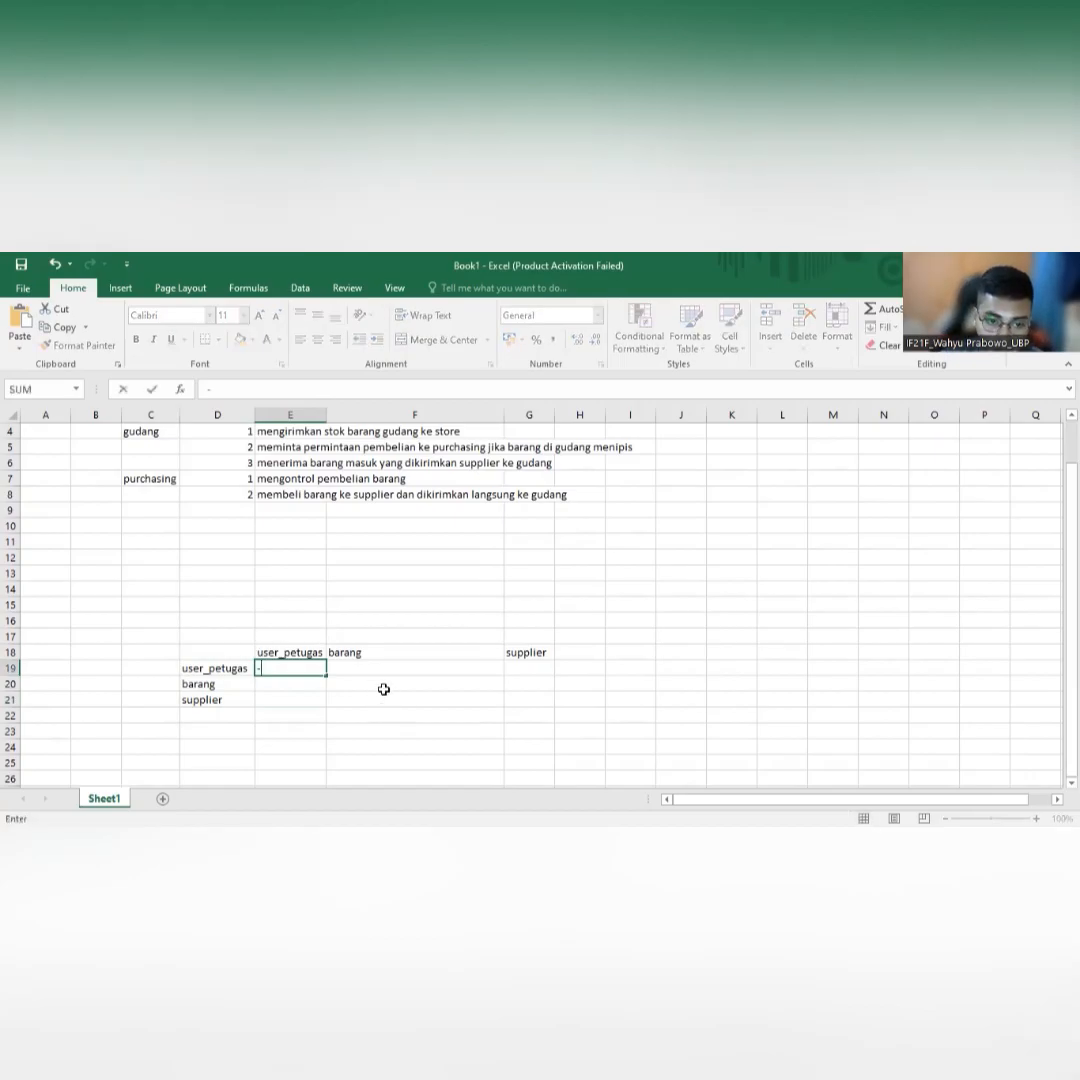
{"action": "key", "text": "Return"}
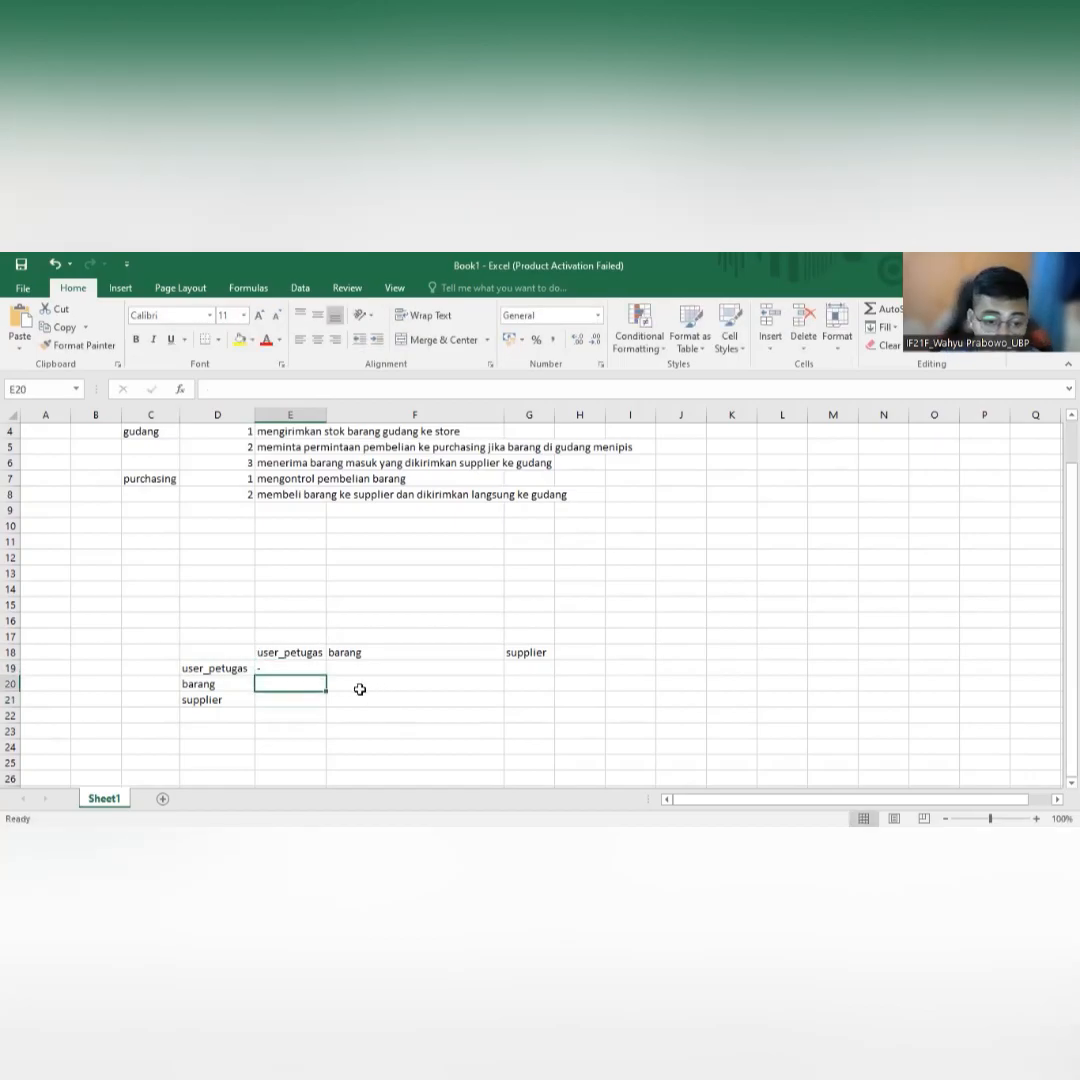
{"action": "left_click", "coordinate": [366, 687]}
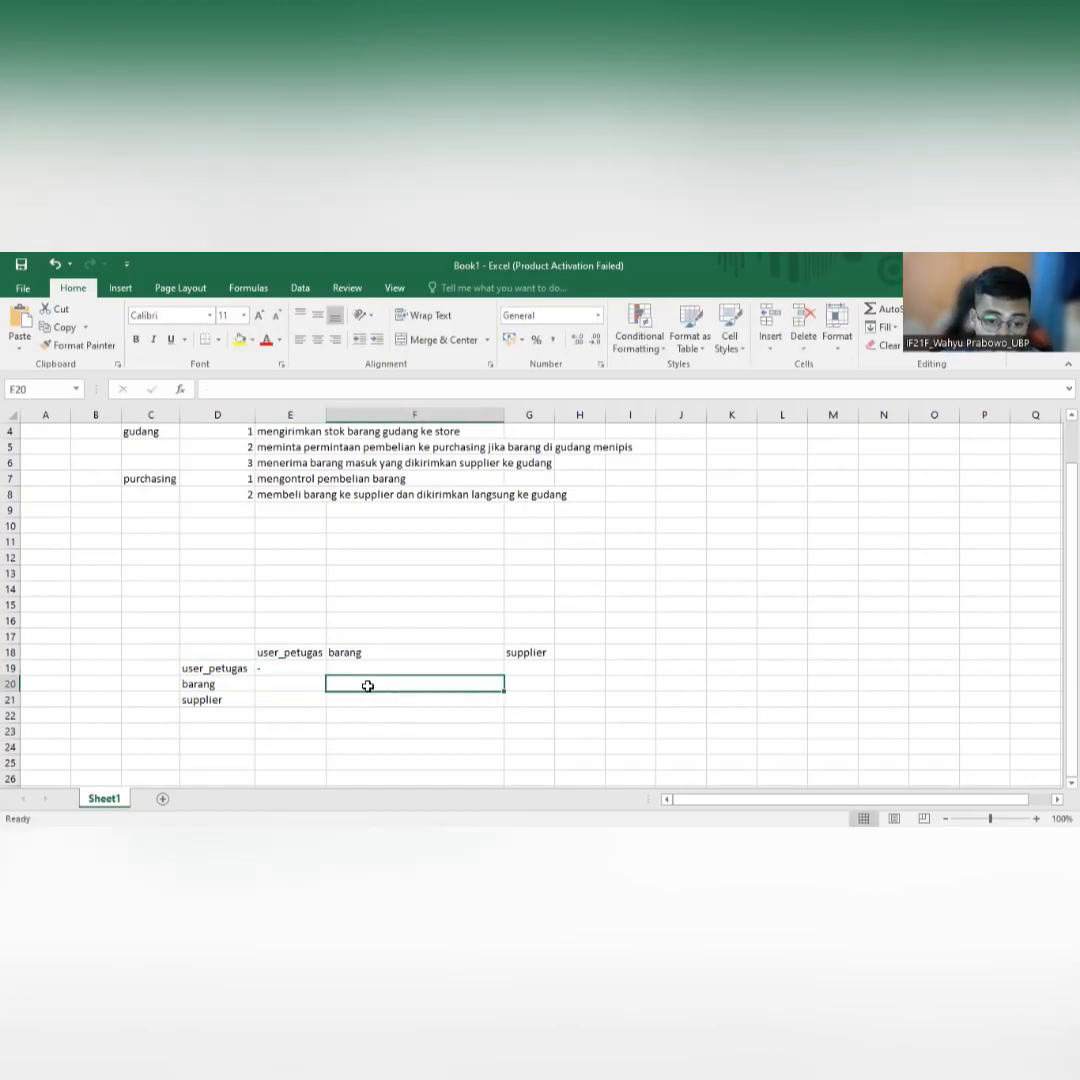
Put a dash in F20, where the barang row and column meet.
{"action": "type", "text": "-"}
{"action": "left_click", "coordinate": [524, 701]}
{"action": "left_click", "coordinate": [405, 681]}
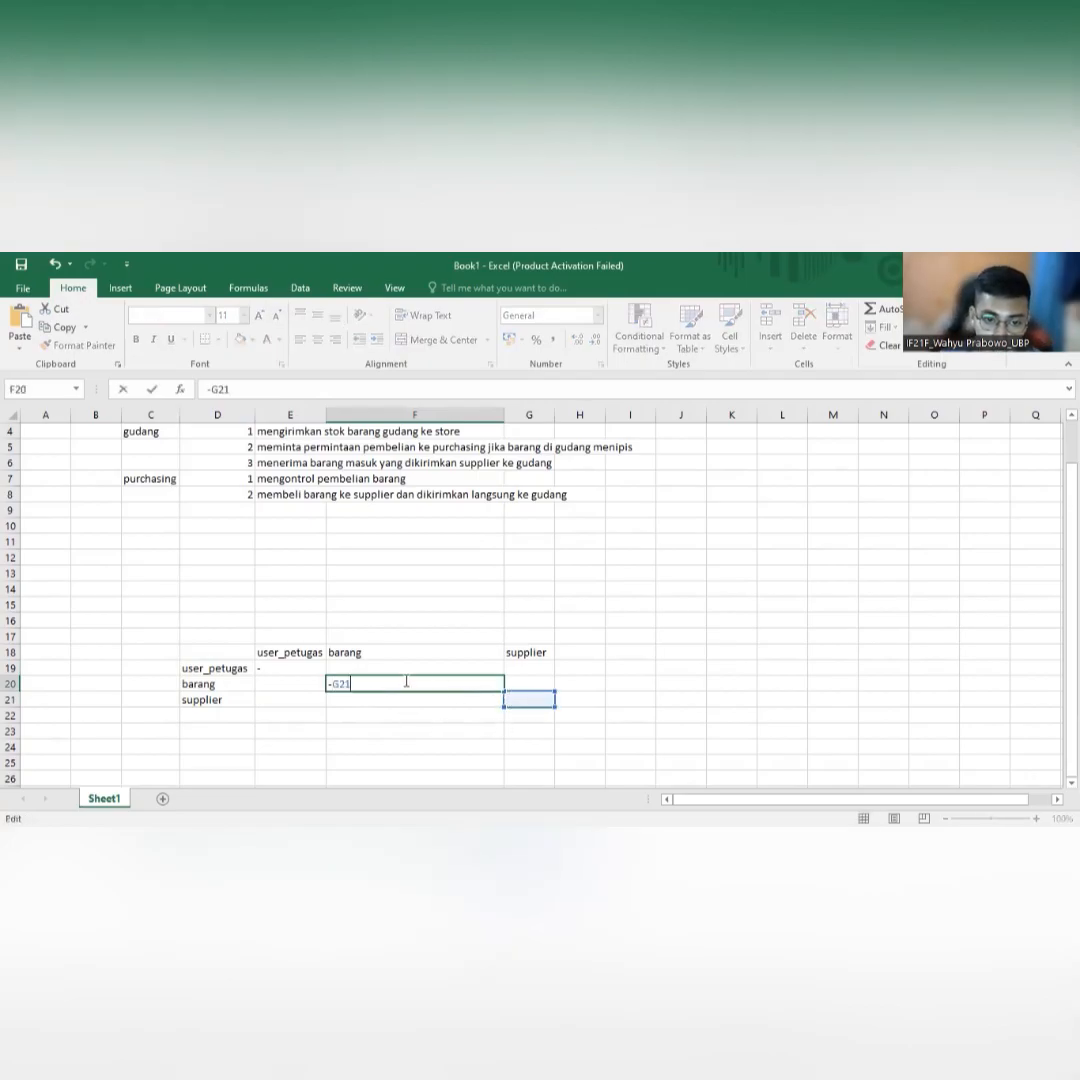
{"action": "key", "text": "BackSpace"}
{"action": "key", "text": "BackSpace"}
{"action": "key", "text": "BackSpace"}
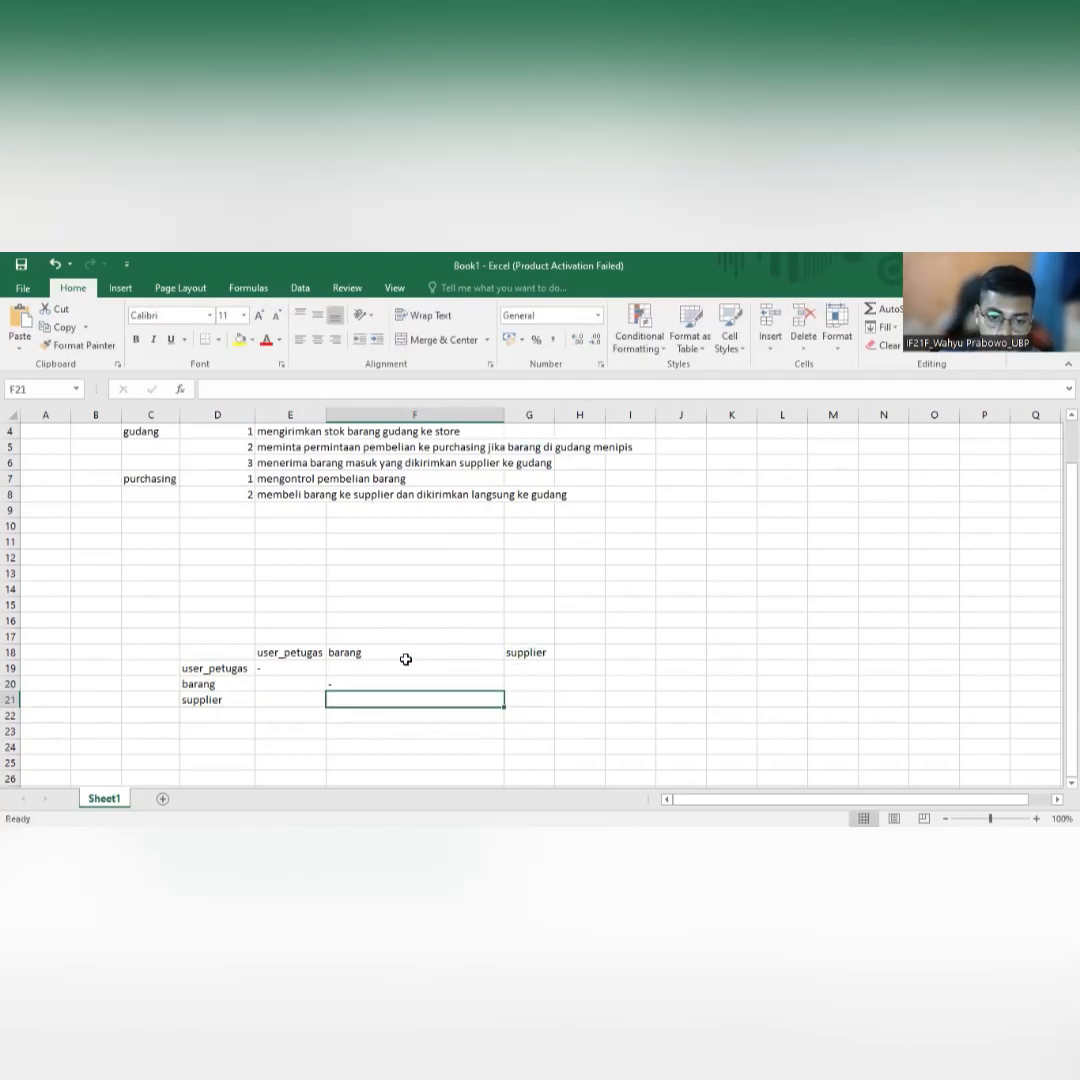
Put a dash in G21, where the supplier row and column meet.
{"action": "left_click", "coordinate": [528, 697]}
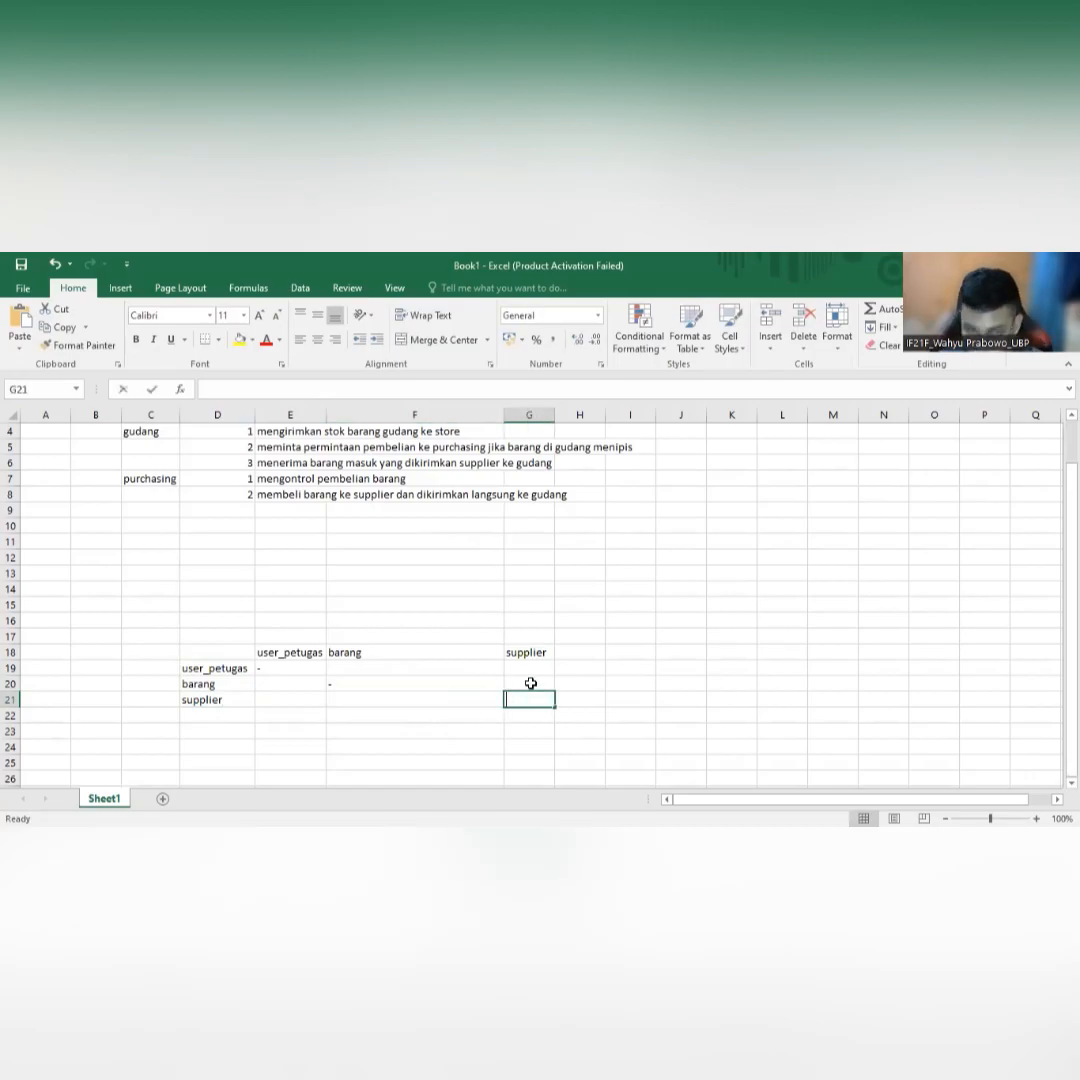
{"action": "type", "text": "-"}
{"action": "left_click", "coordinate": [385, 713]}
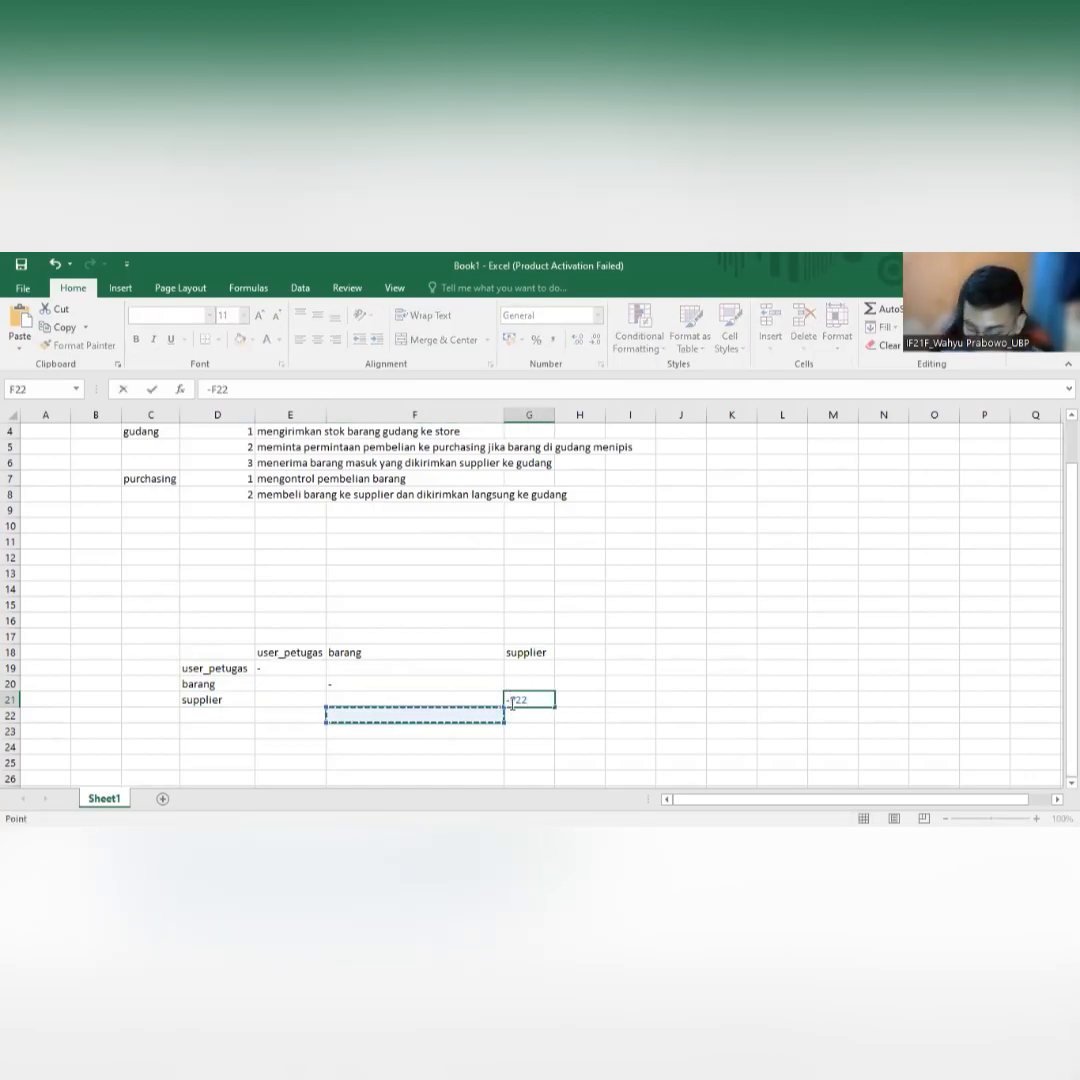
{"action": "key", "text": "BackSpace"}
{"action": "key", "text": "BackSpace"}
{"action": "key", "text": "BackSpace"}
{"action": "key", "text": "Return"}
{"action": "left_click", "coordinate": [364, 728]}
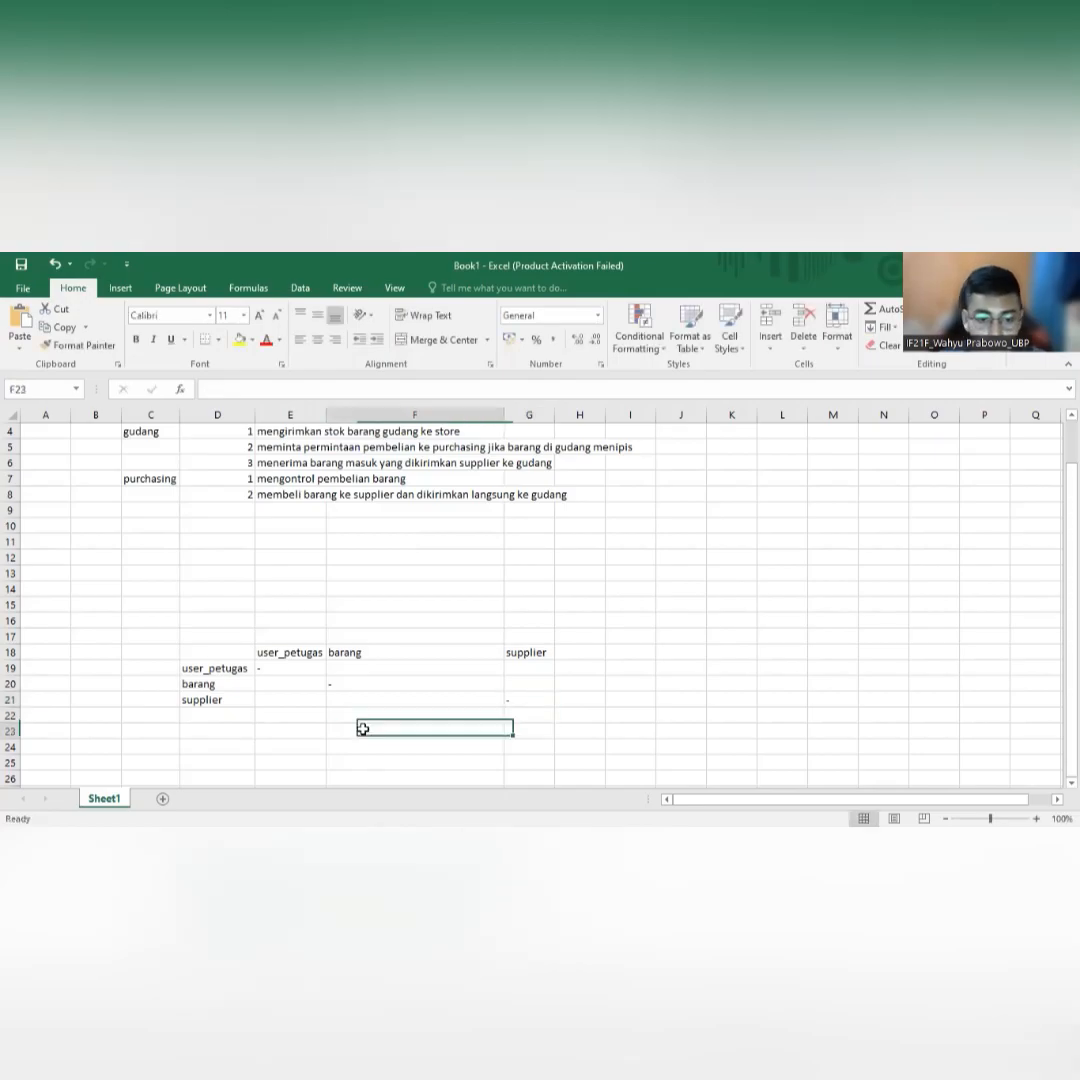
Enter the relationship "meminta, membeli, menggunakan" in F19, between user_petugas and barang.
{"action": "left_click", "coordinate": [347, 697]}
{"action": "left_click", "coordinate": [335, 688]}
{"action": "left_click", "coordinate": [272, 682]}
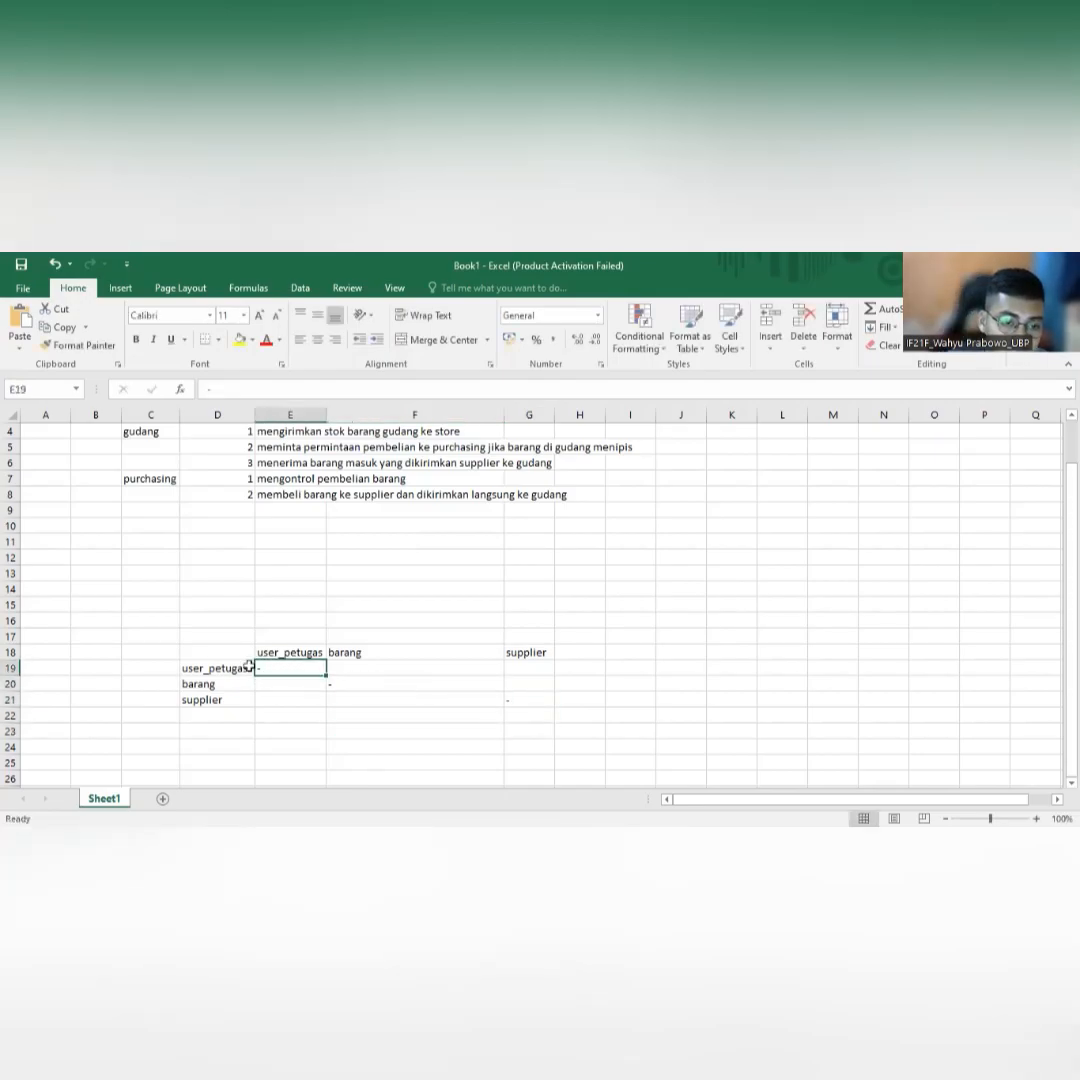
{"action": "left_click", "coordinate": [224, 668]}
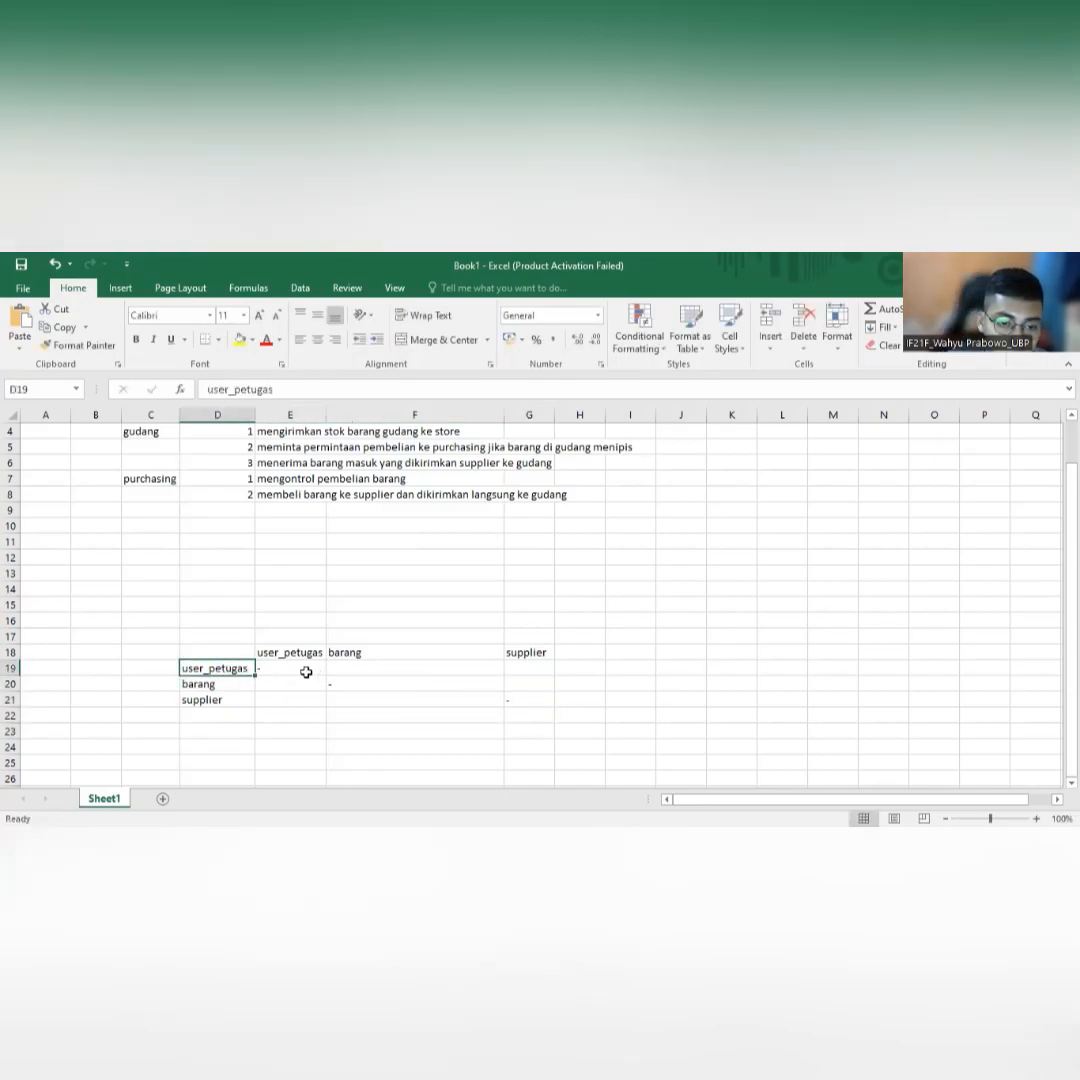
{"action": "left_click", "coordinate": [357, 665]}
{"action": "left_click", "coordinate": [346, 678]}
{"action": "left_click", "coordinate": [348, 667]}
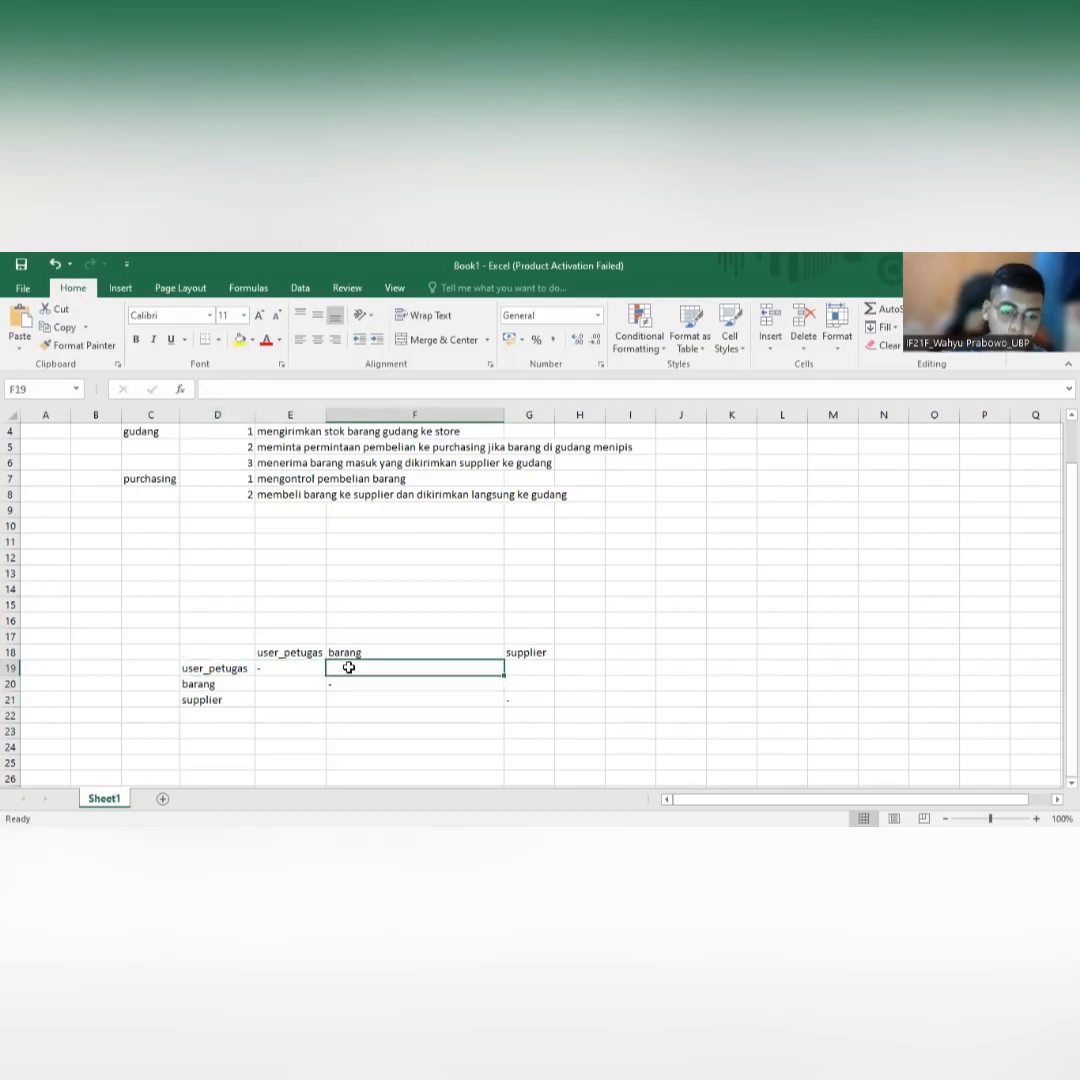
{"action": "scroll", "coordinate": [318, 651], "scroll_direction": "up", "scroll_amount": 1}
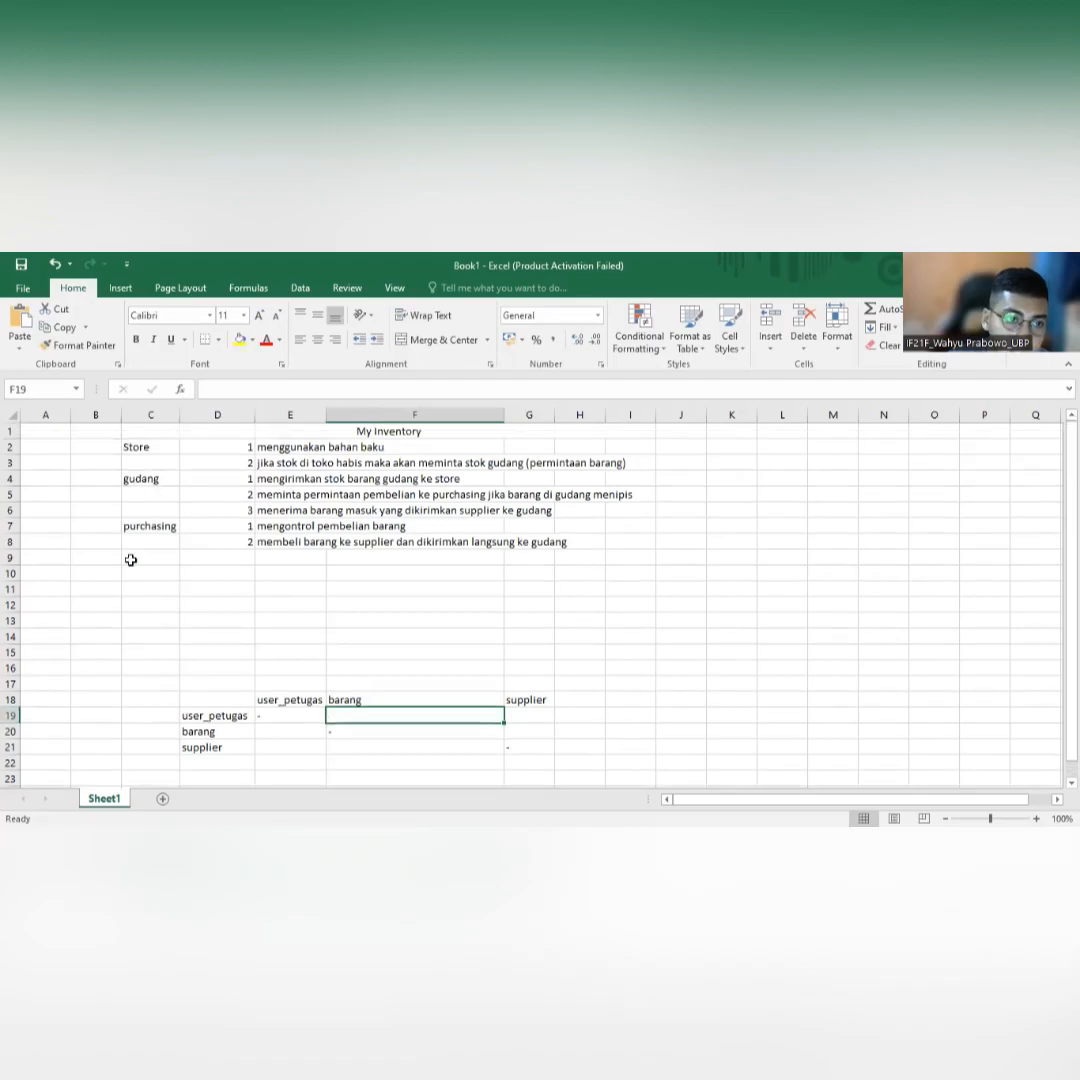
{"action": "scroll", "coordinate": [178, 642], "scroll_direction": "down", "scroll_amount": 2}
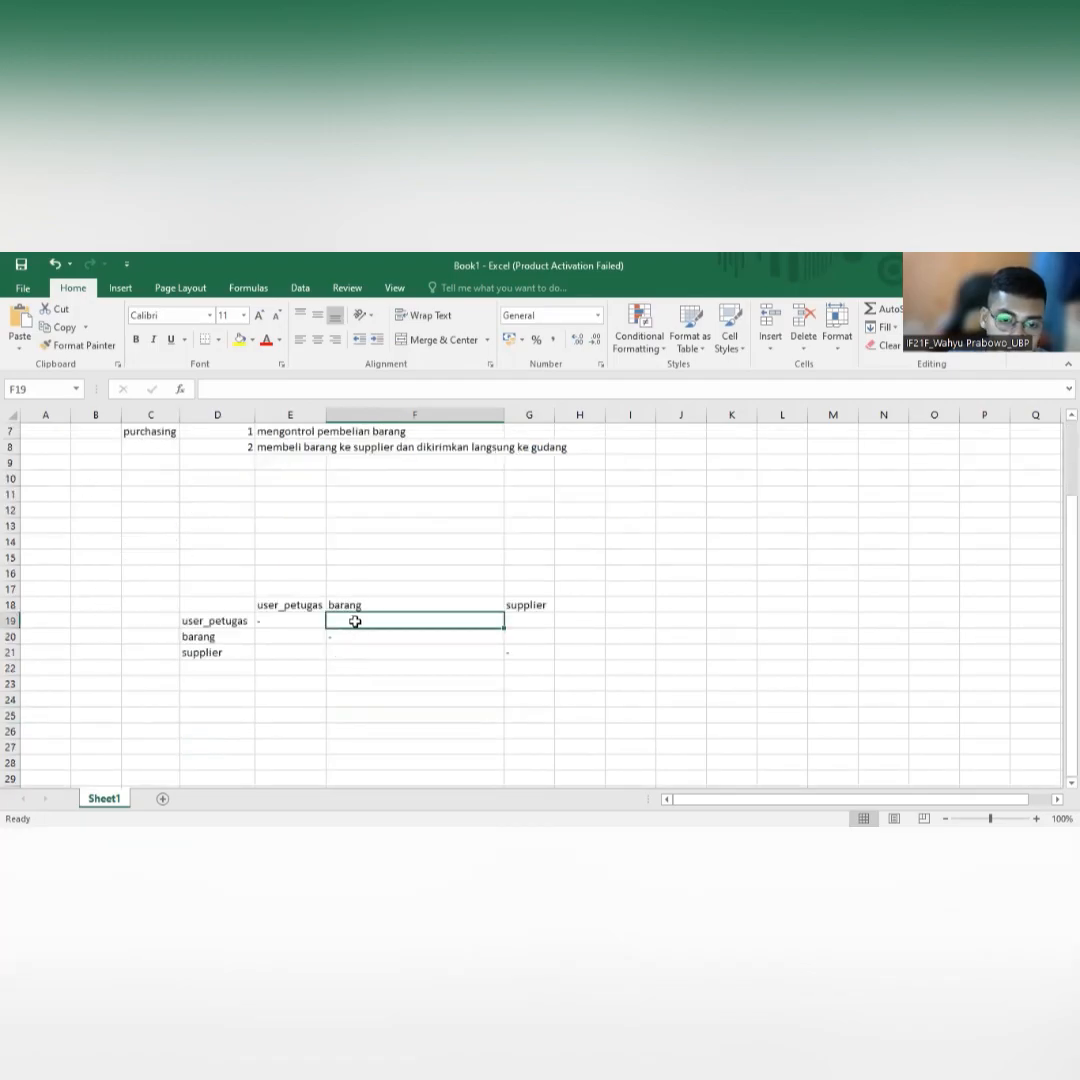
{"action": "type", "text": "meminta, membeli"}
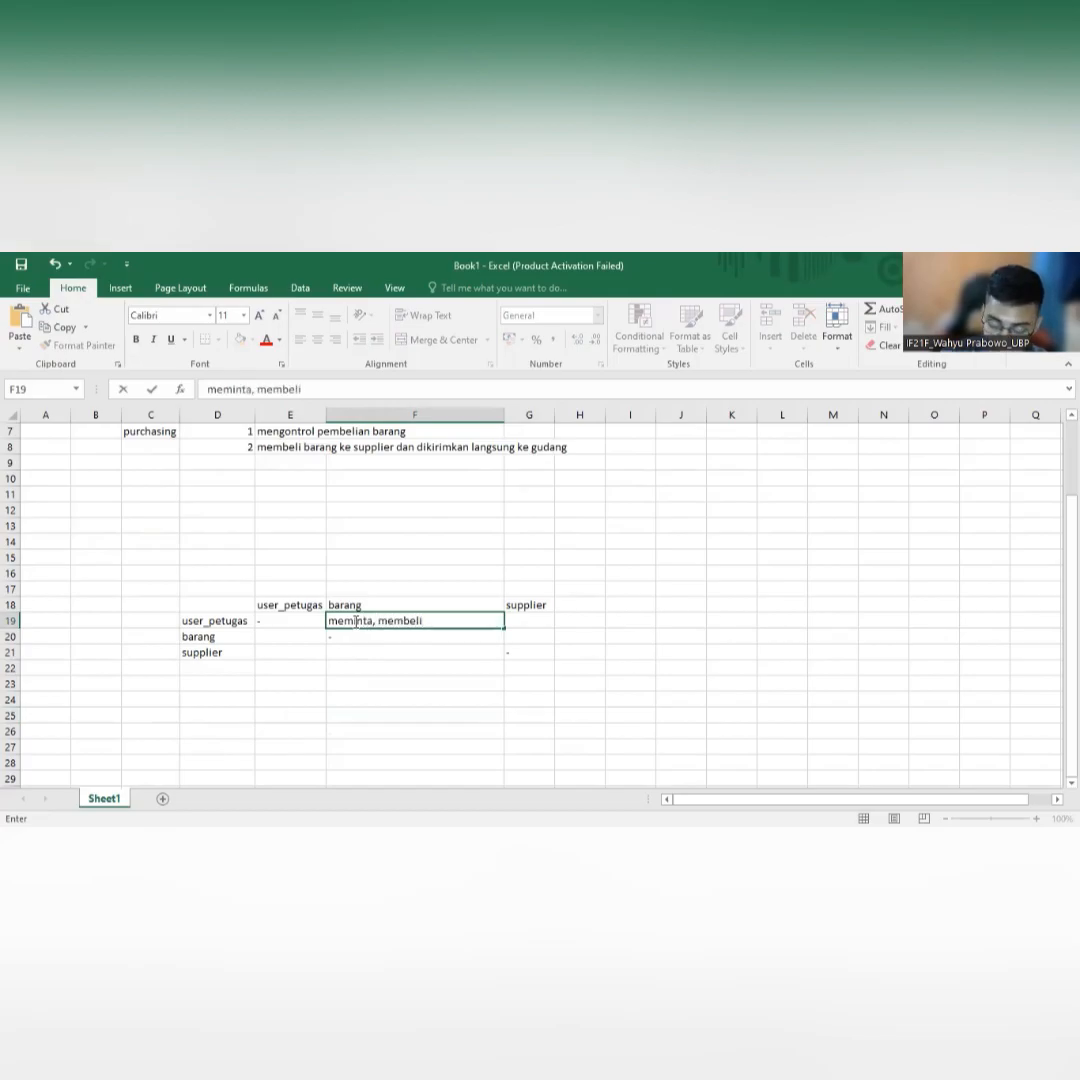
{"action": "type", "text": ", menggunakan"}
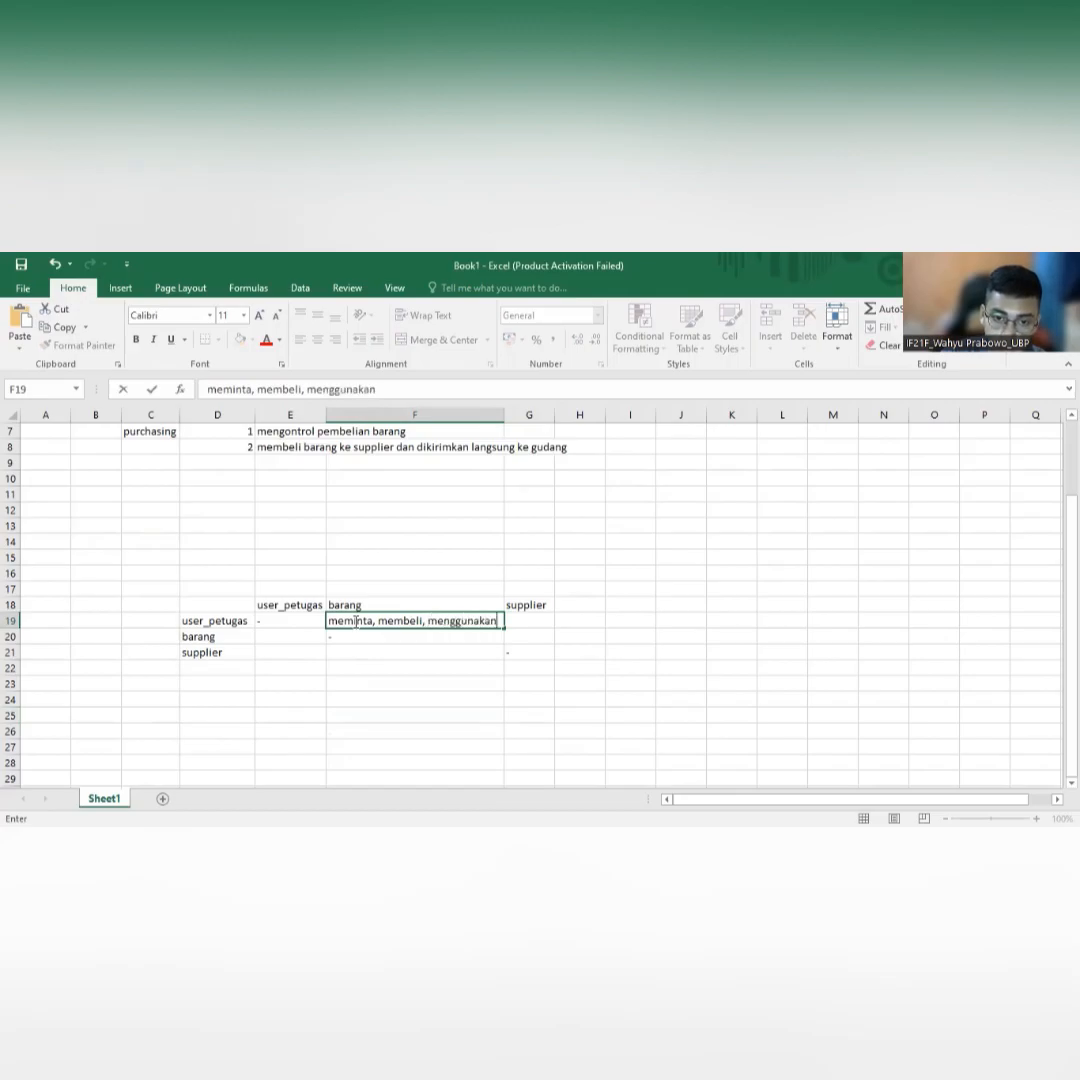
{"action": "key", "text": "Tab"}
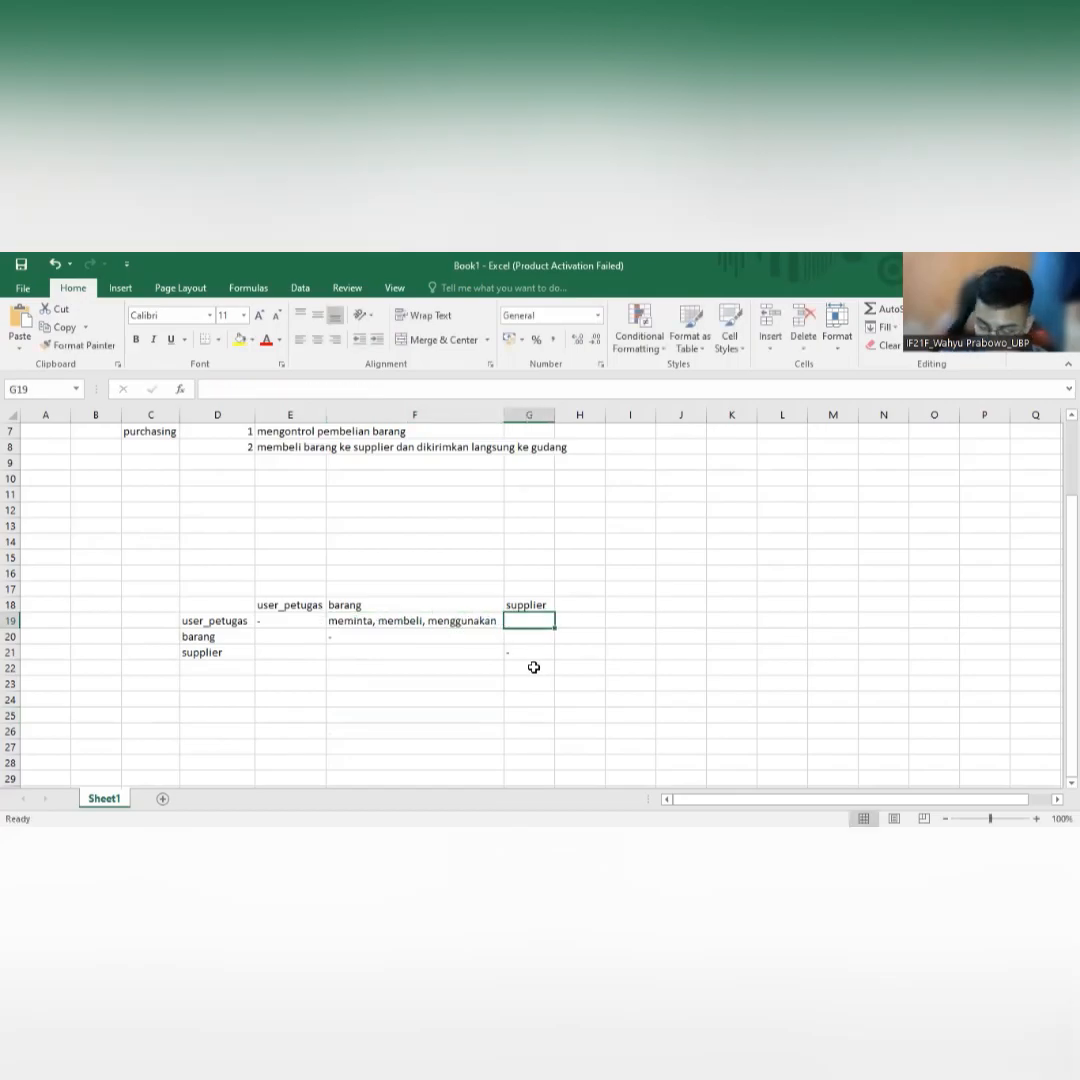
Put a dash in G19 for the relationship between user_petugas and supplier.
{"action": "type", "text": "-"}
{"action": "left_click", "coordinate": [531, 637]}
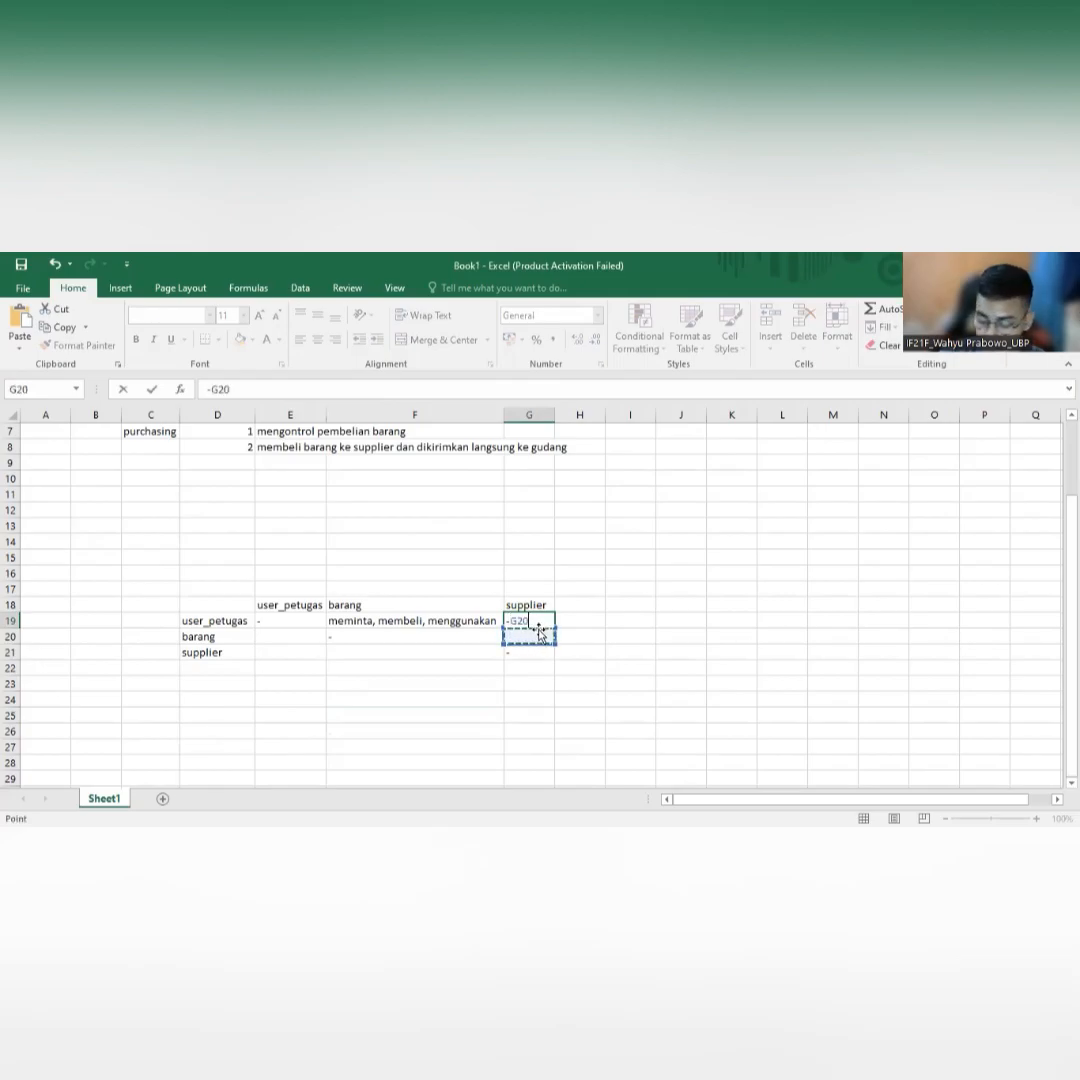
{"action": "key", "text": "Return"}
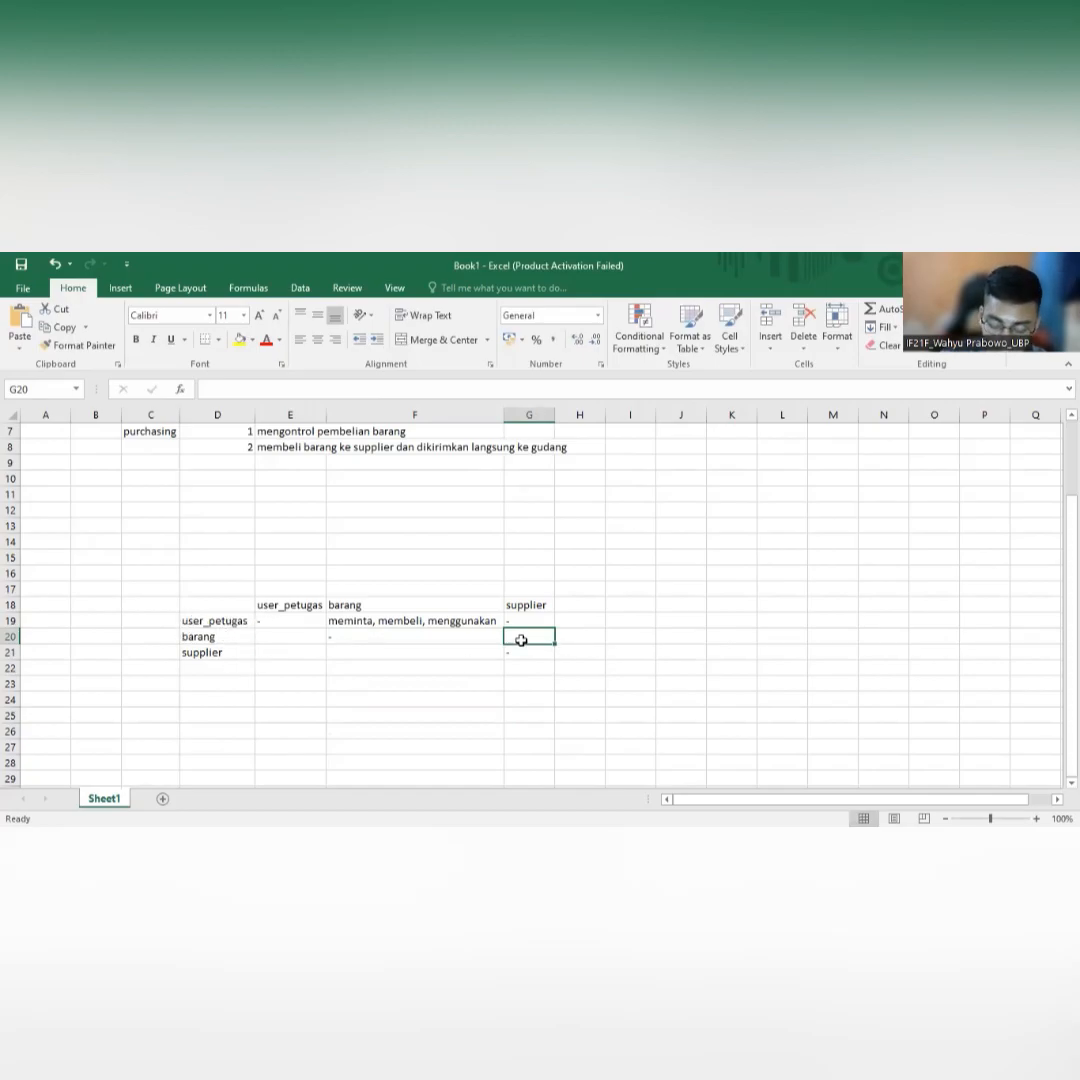
Enter pembelian in G20 as the barang–supplier relationship and fit column G's width to its contents.
{"action": "type", "text": "bel"}
{"action": "key", "text": "BackSpace"}
{"action": "key", "text": "BackSpace"}
{"action": "key", "text": "BackSpace"}
{"action": "type", "text": "pembelian"}
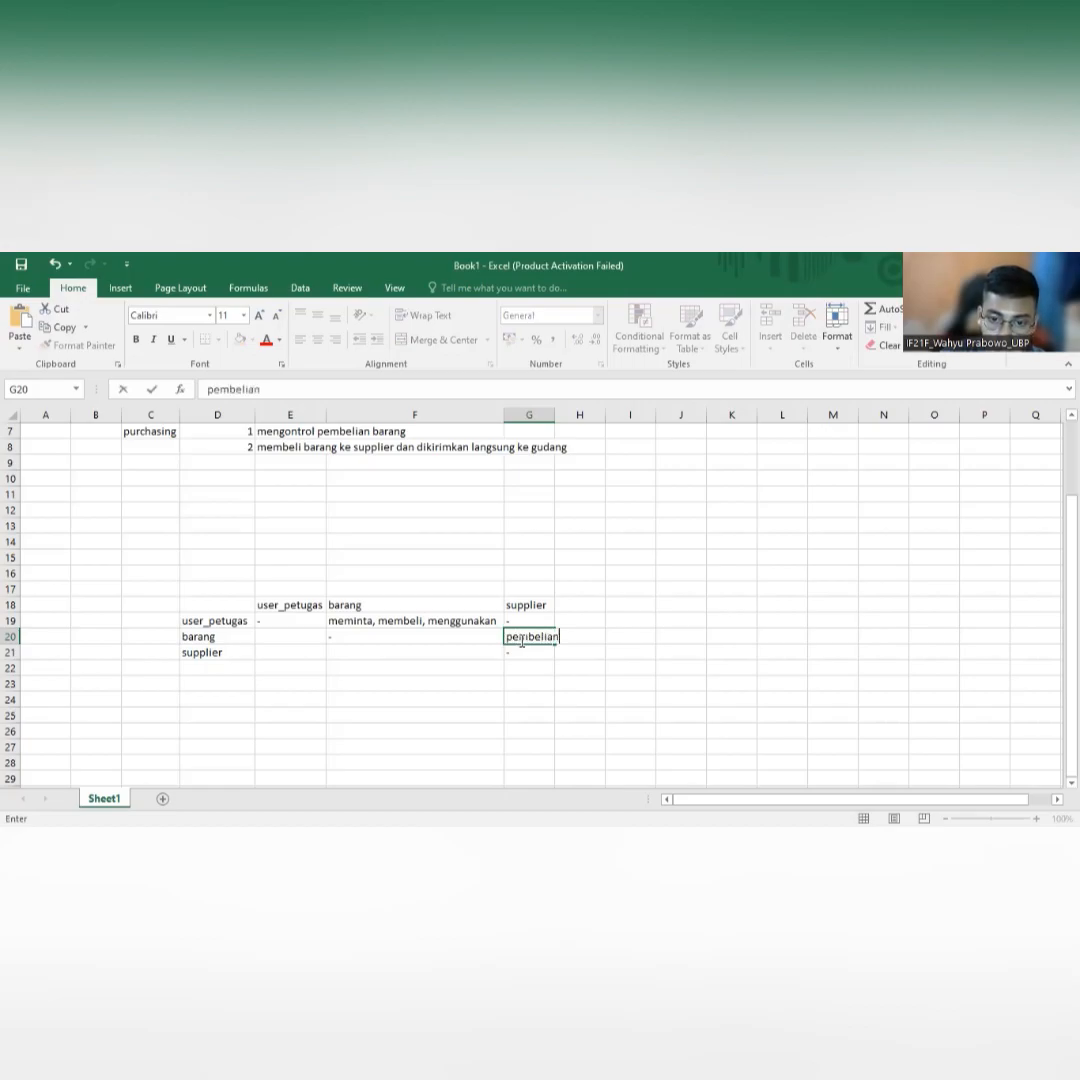
{"action": "left_click", "coordinate": [525, 681]}
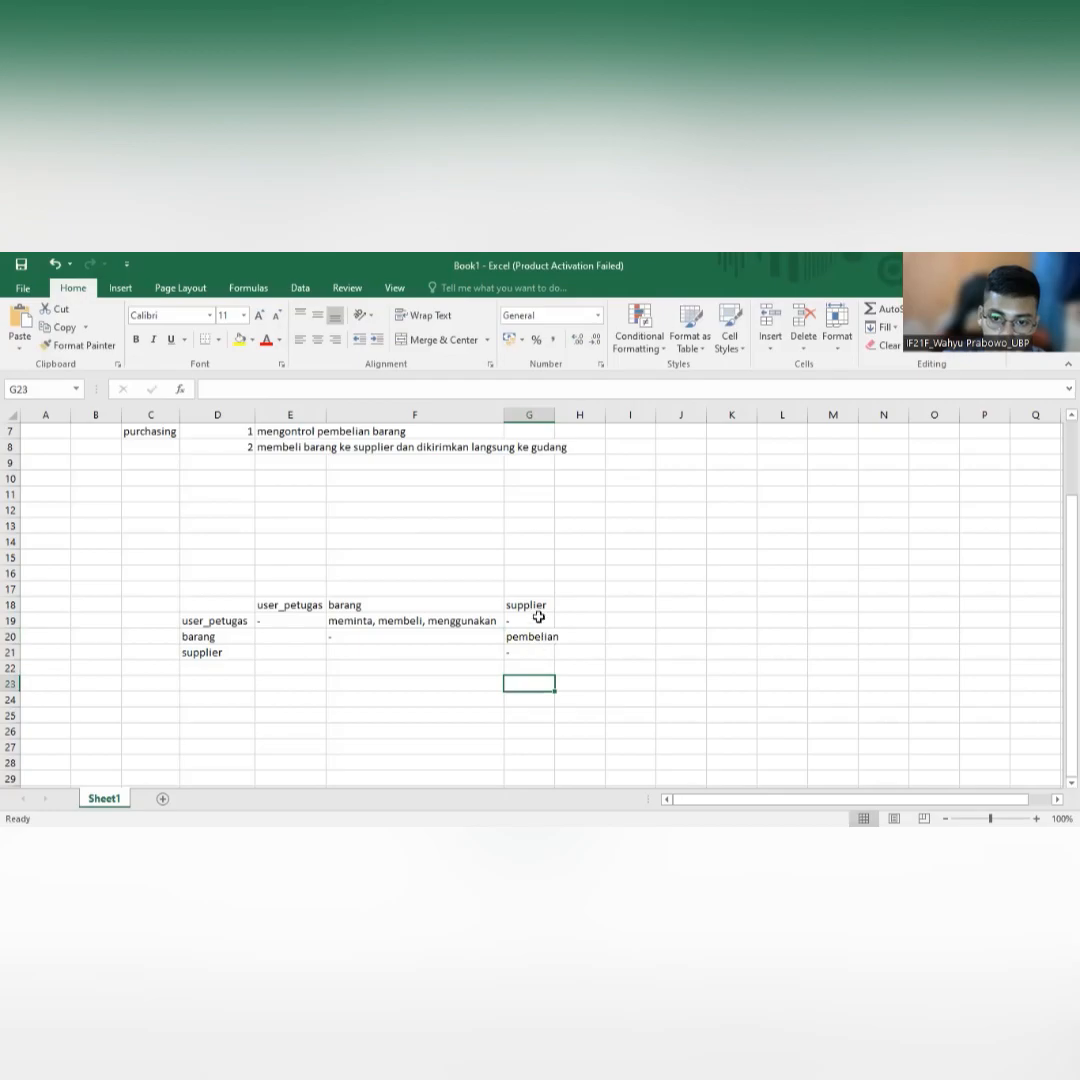
{"action": "double_click", "coordinate": [555, 415]}
Check the relationship matrix in D18:G21 against the My Inventory process description above it.
{"action": "left_click", "coordinate": [376, 650]}
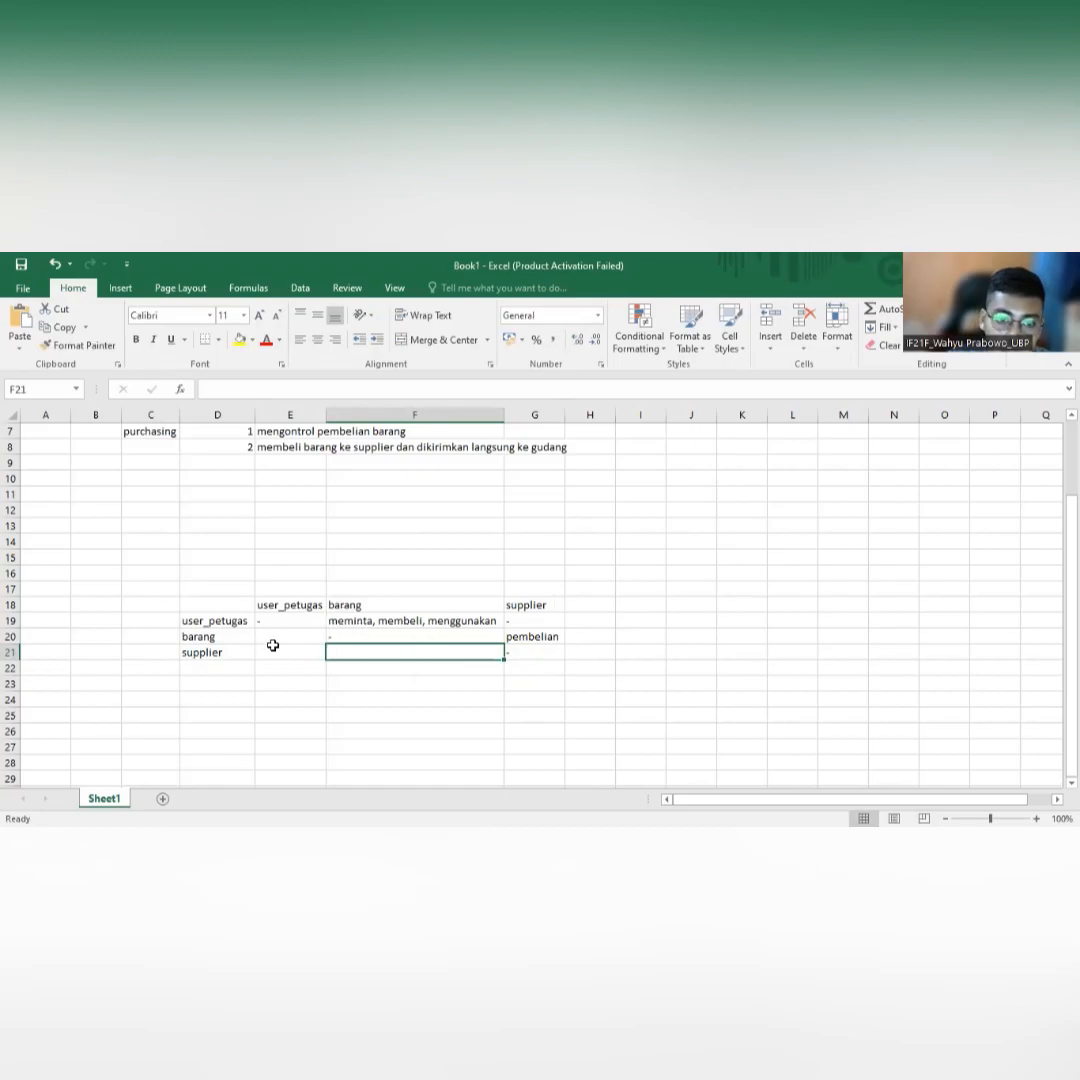
{"action": "scroll", "coordinate": [328, 660], "scroll_direction": "down", "scroll_amount": 2}
{"action": "scroll", "coordinate": [340, 650], "scroll_direction": "up", "scroll_amount": 1}
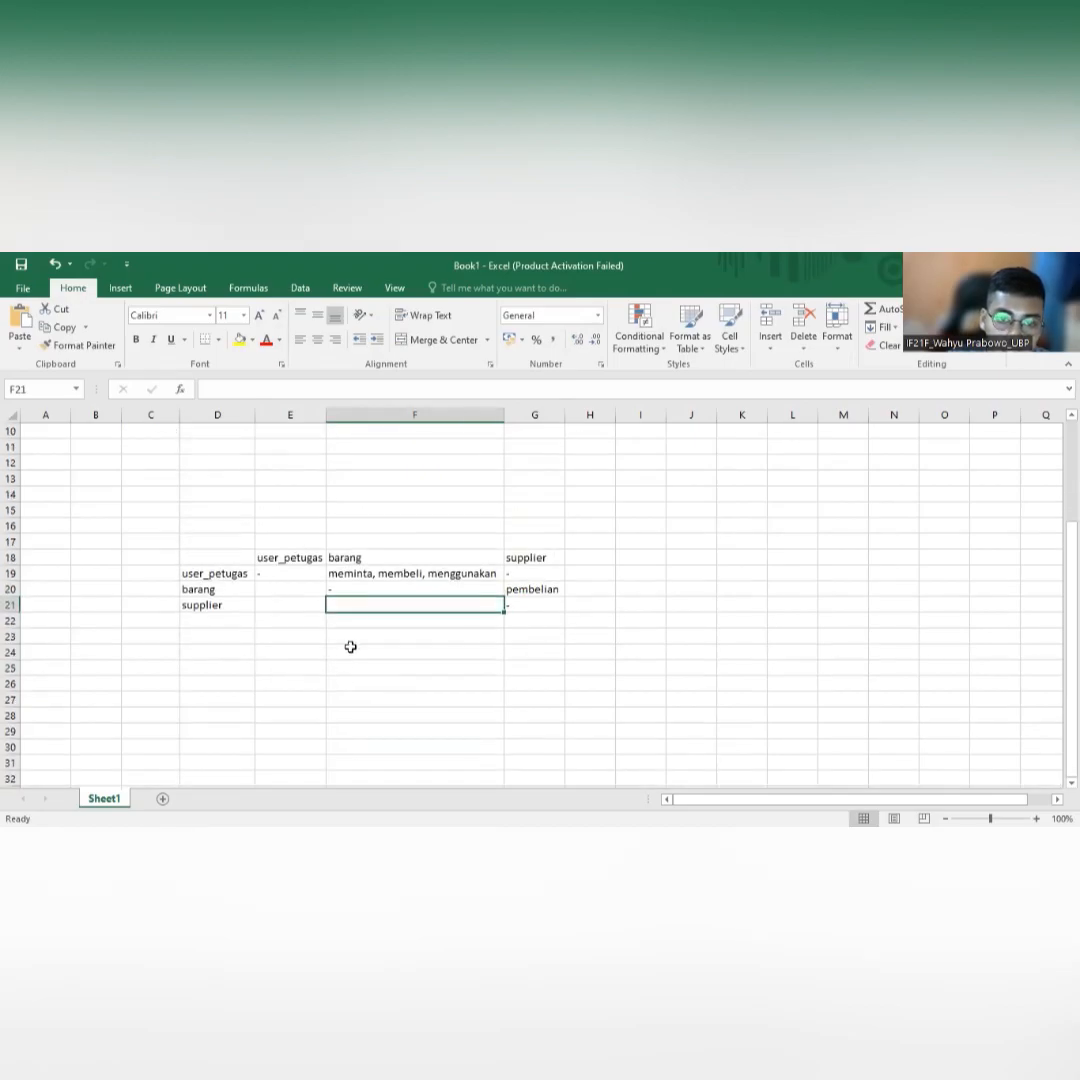
{"action": "scroll", "coordinate": [224, 634], "scroll_direction": "up", "scroll_amount": 2}
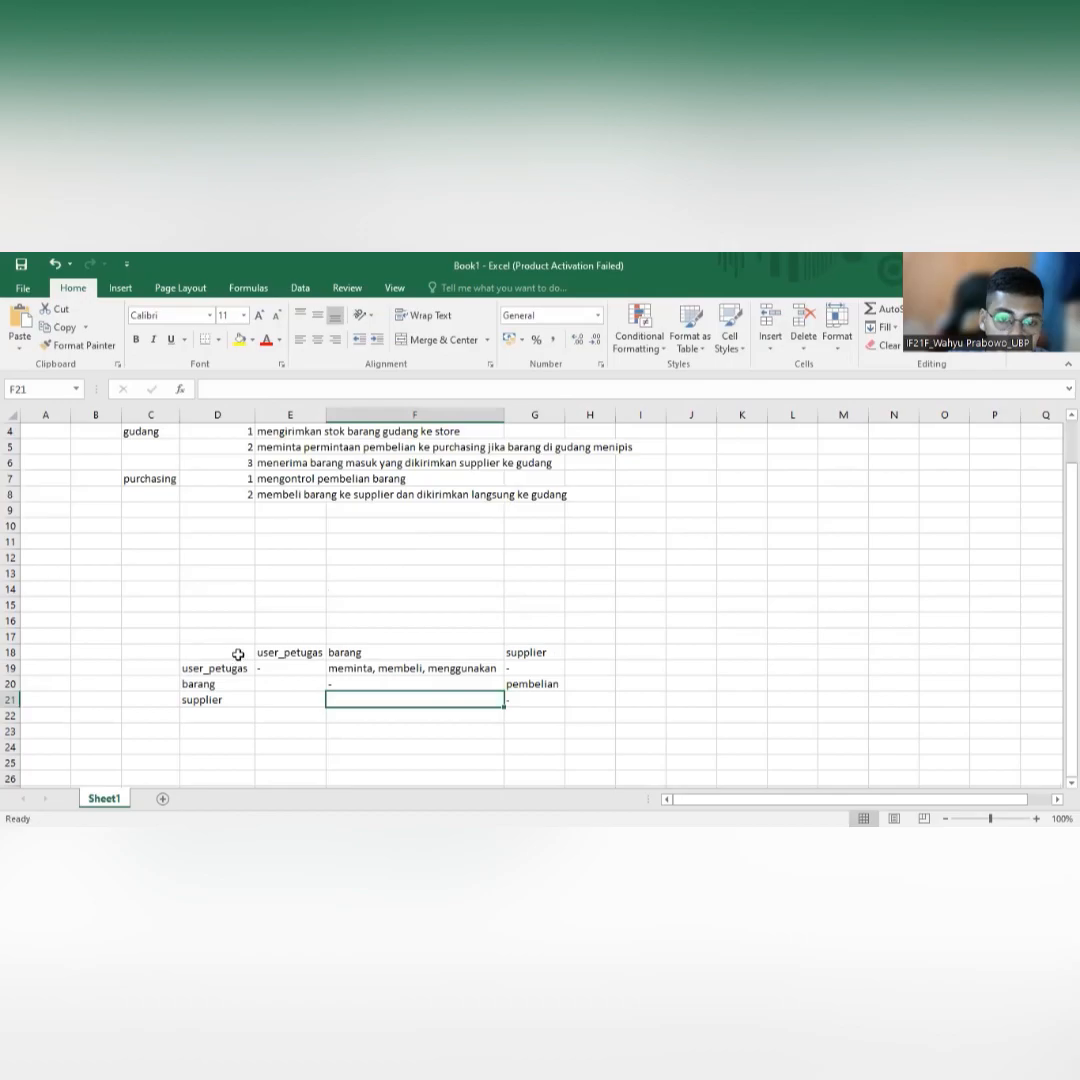
{"action": "scroll", "coordinate": [241, 657], "scroll_direction": "down", "scroll_amount": 2}
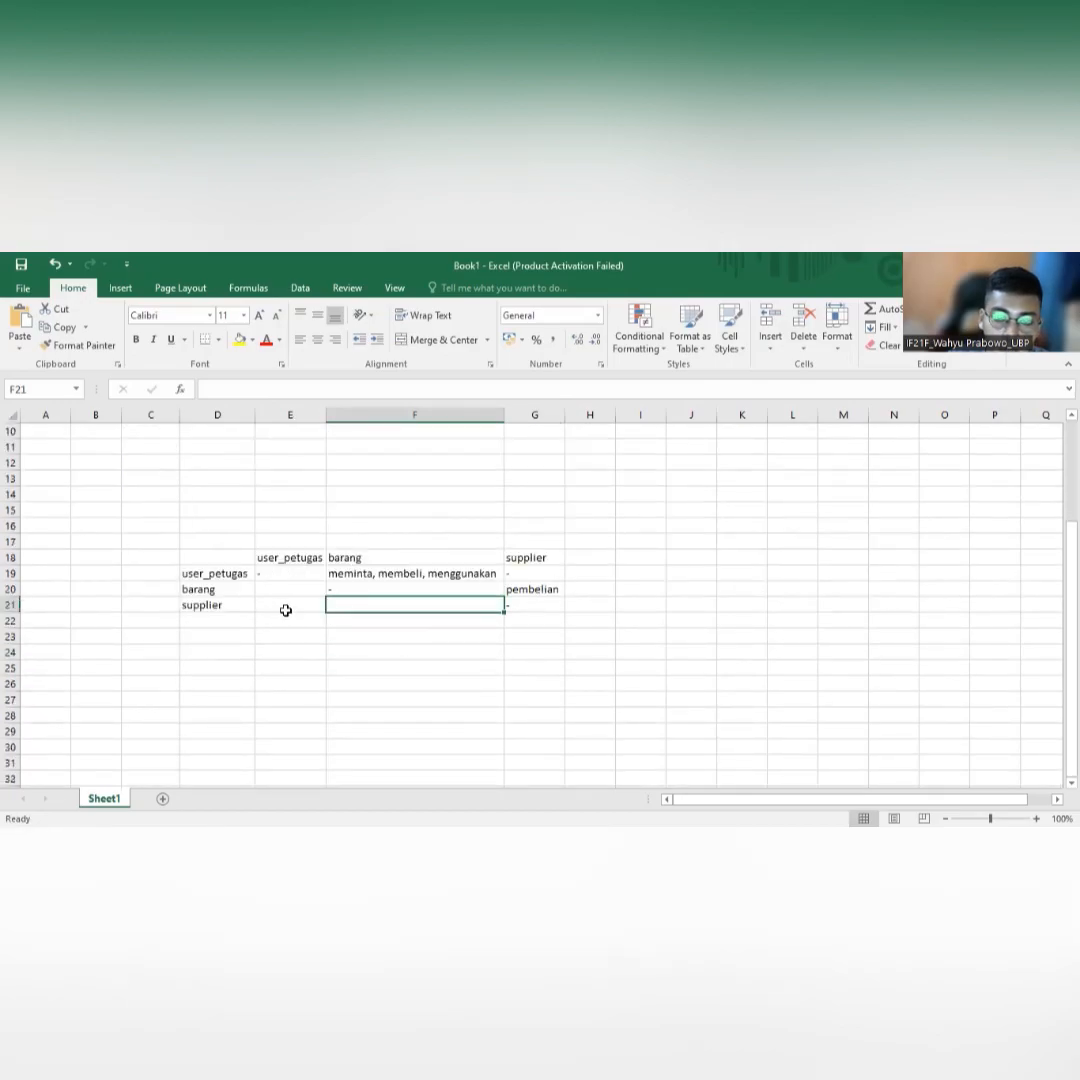
{"action": "left_click_drag", "start_coordinate": [226, 557], "coordinate": [513, 596]}
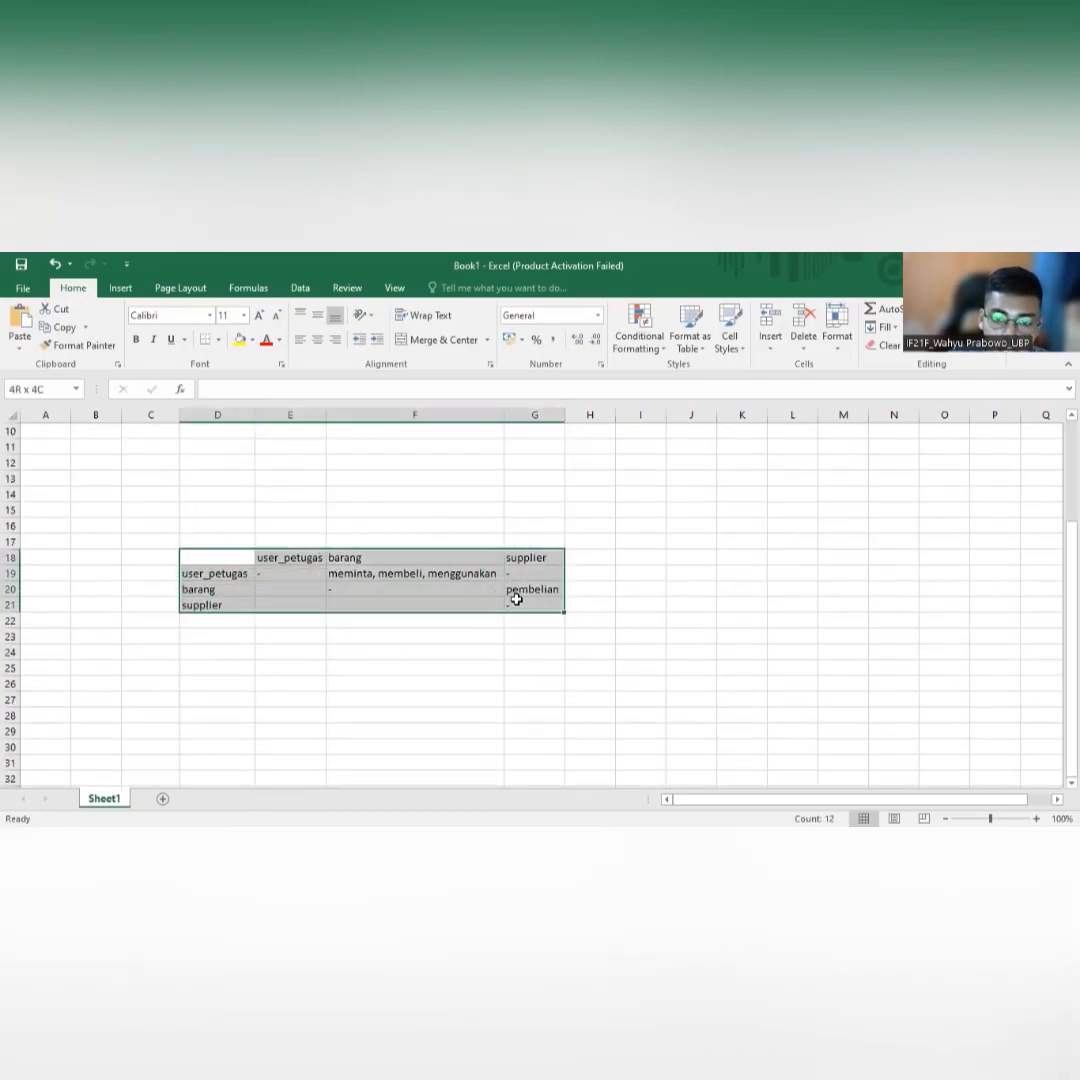
{"action": "left_click", "coordinate": [487, 641]}
{"action": "scroll", "coordinate": [494, 646], "scroll_direction": "up", "scroll_amount": 3}
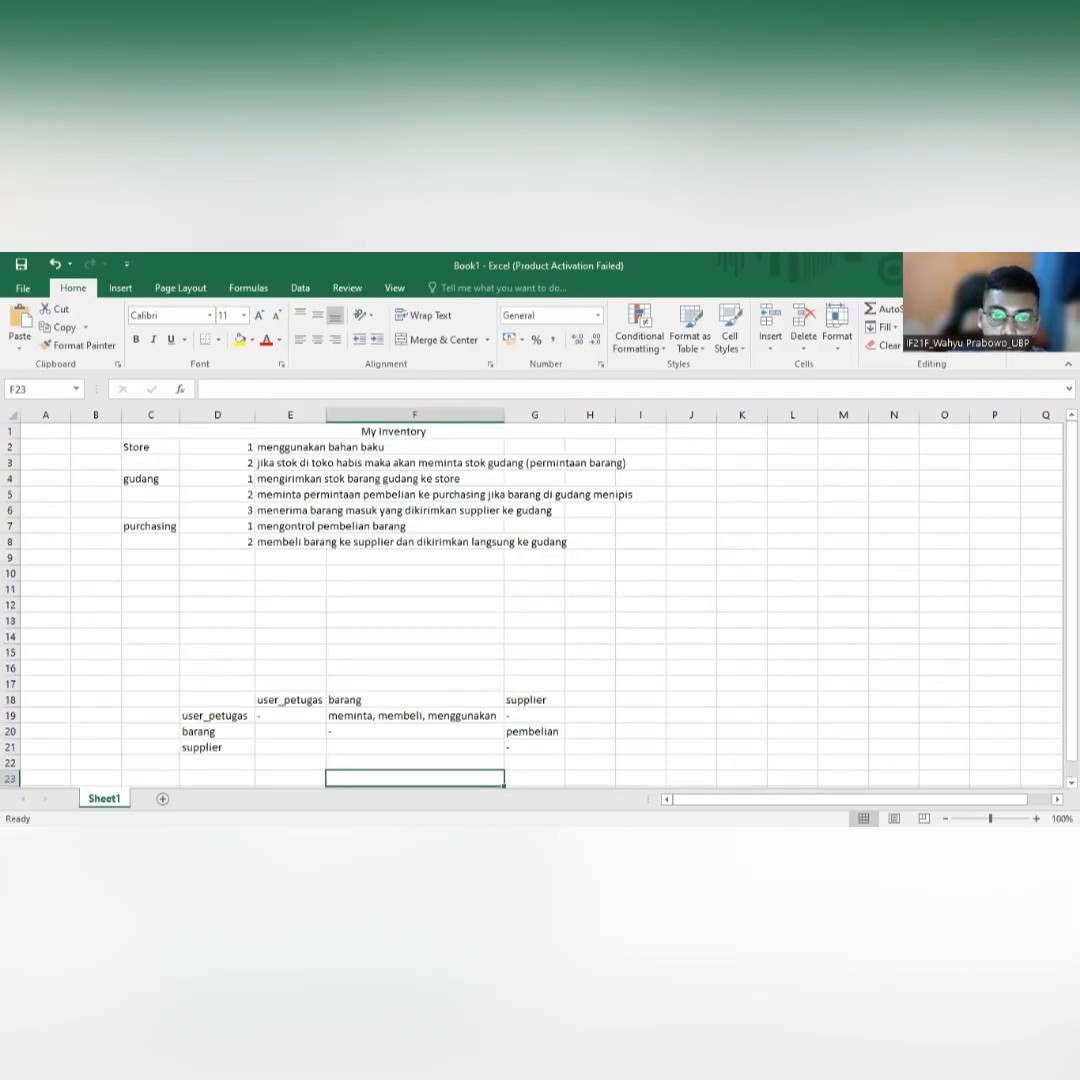
Switch to the blank Lucidchart diagram in the browser and look over its empty canvas.
{"action": "key", "text": "alt+Tab"}
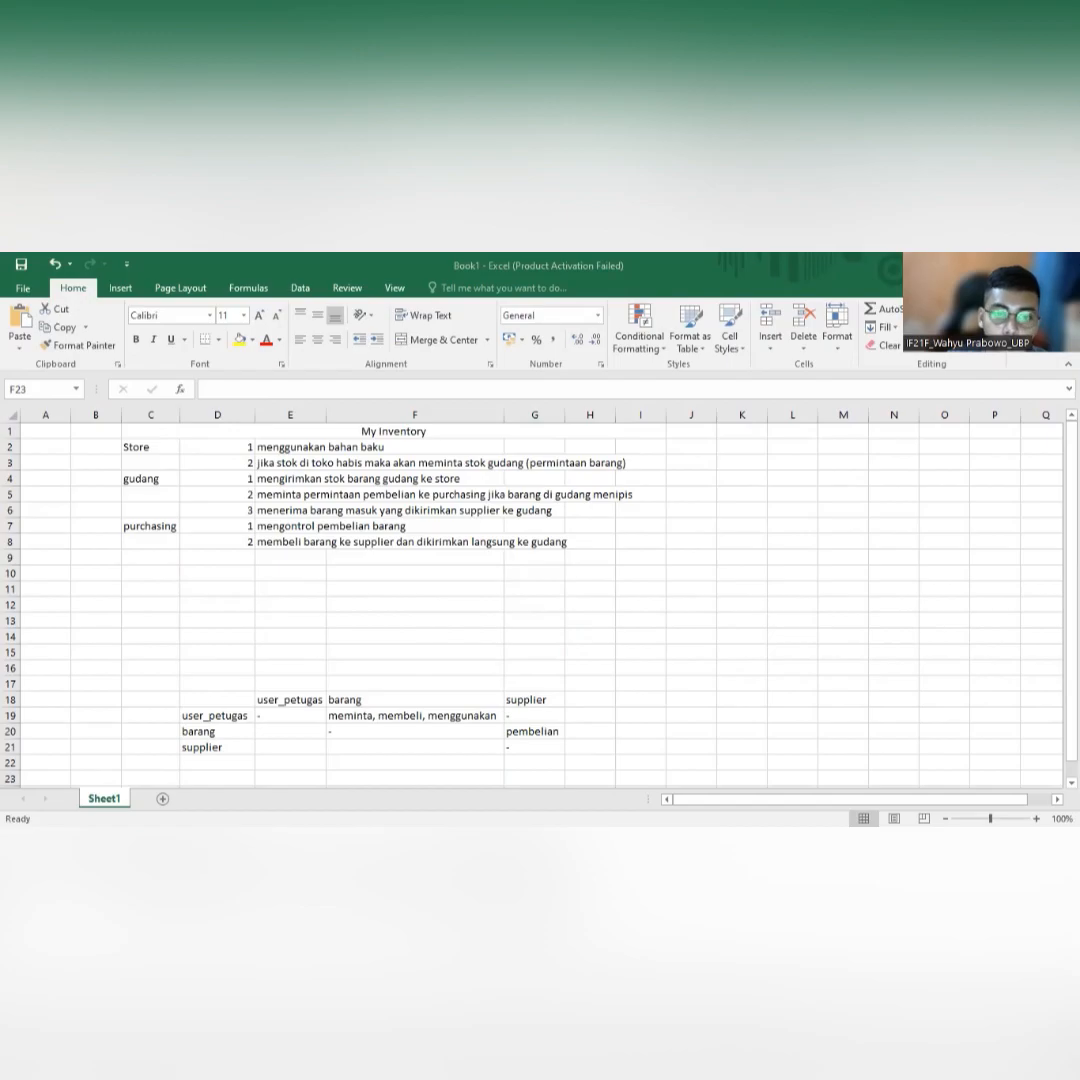
{"action": "key", "text": "alt+Tab"}
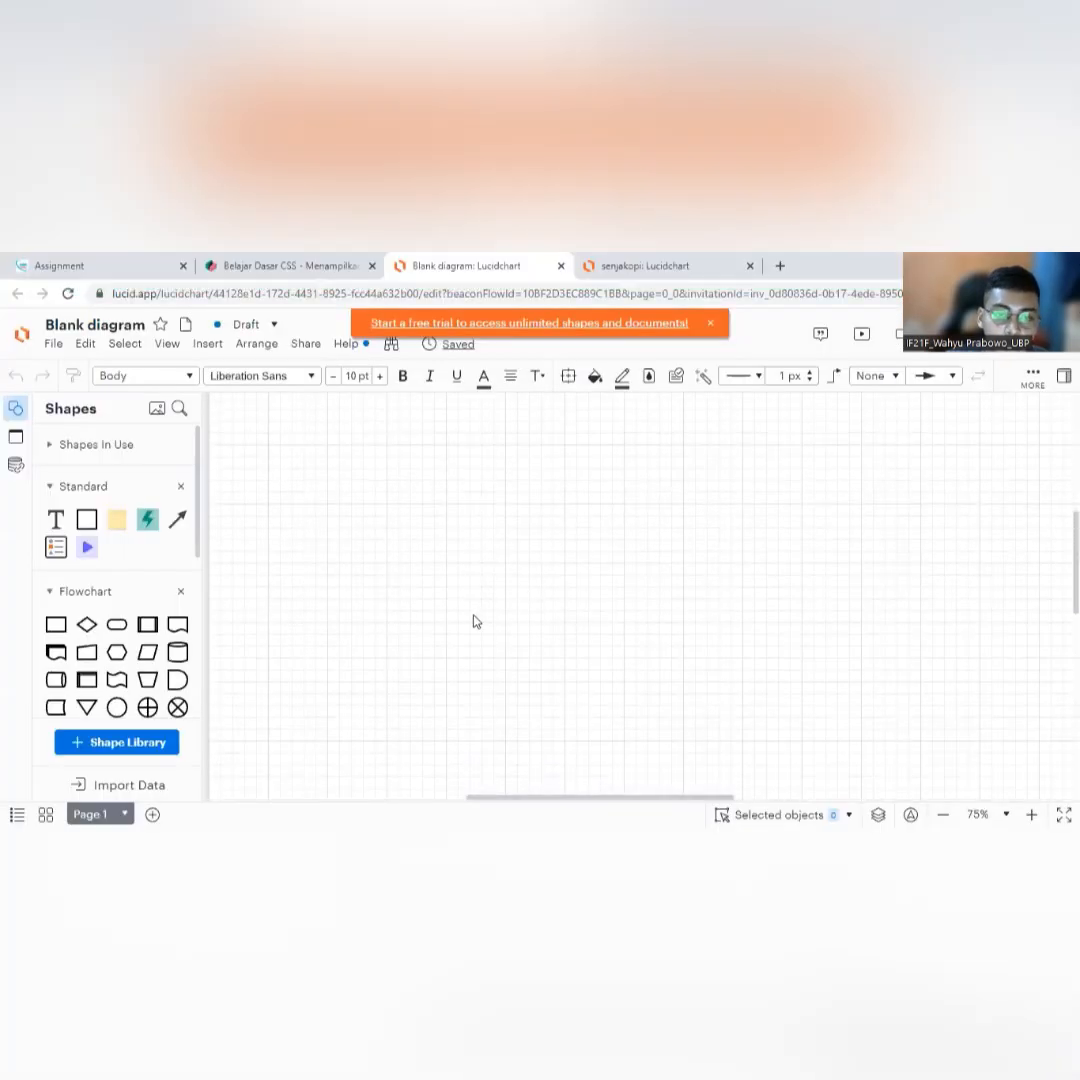
{"action": "scroll", "coordinate": [495, 620], "scroll_direction": "down", "scroll_amount": 3}
{"action": "scroll", "coordinate": [500, 623], "scroll_direction": "up", "scroll_amount": 1}
{"action": "mouse_move", "coordinate": [568, 796]}
{"action": "left_mouse_down"}
{"action": "mouse_move", "coordinate": [479, 795]}
{"action": "mouse_move", "coordinate": [581, 793]}
{"action": "left_mouse_up"}
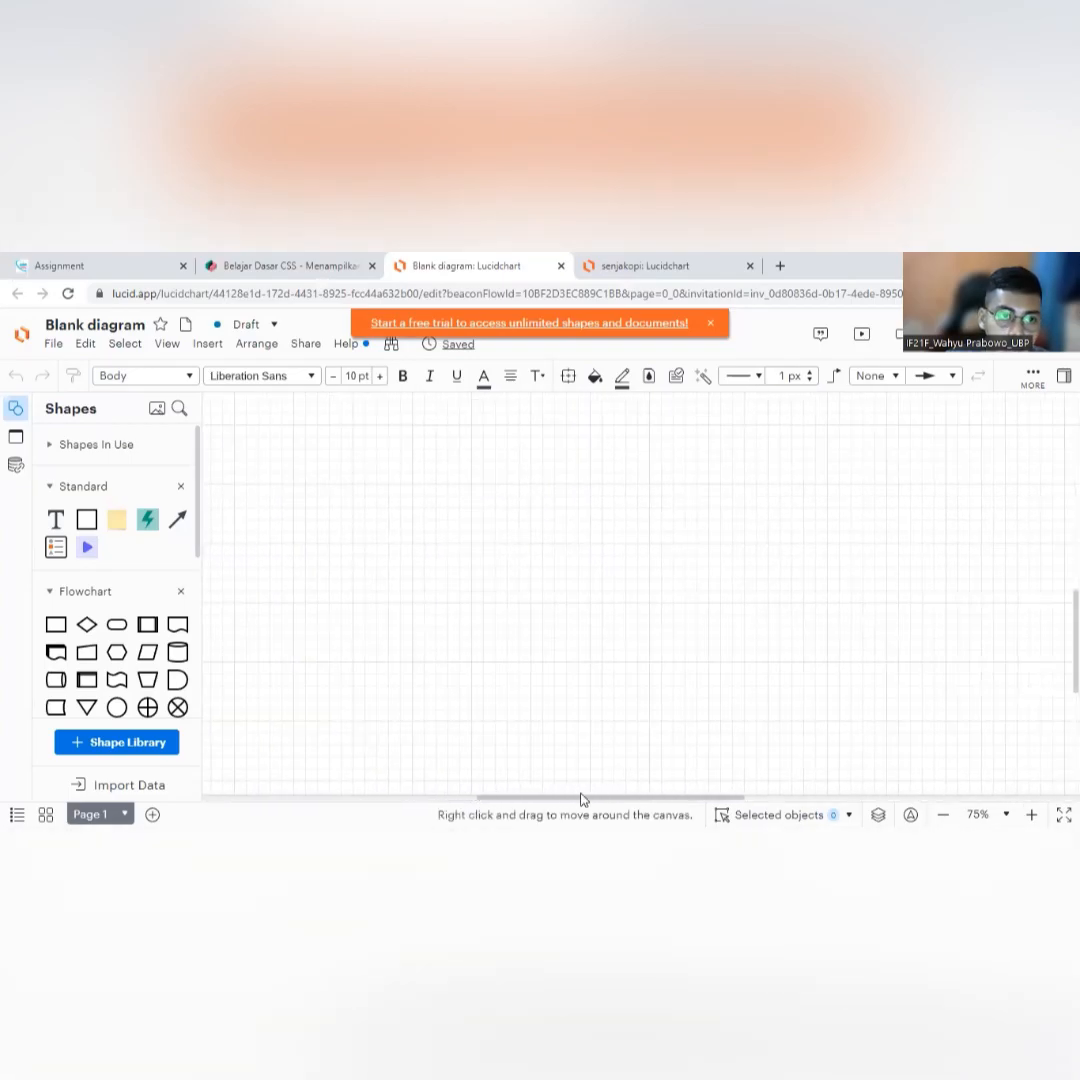
{"action": "scroll", "coordinate": [607, 641], "scroll_direction": "up", "scroll_amount": 5}
{"action": "scroll", "coordinate": [494, 627], "scroll_direction": "down", "scroll_amount": 2}
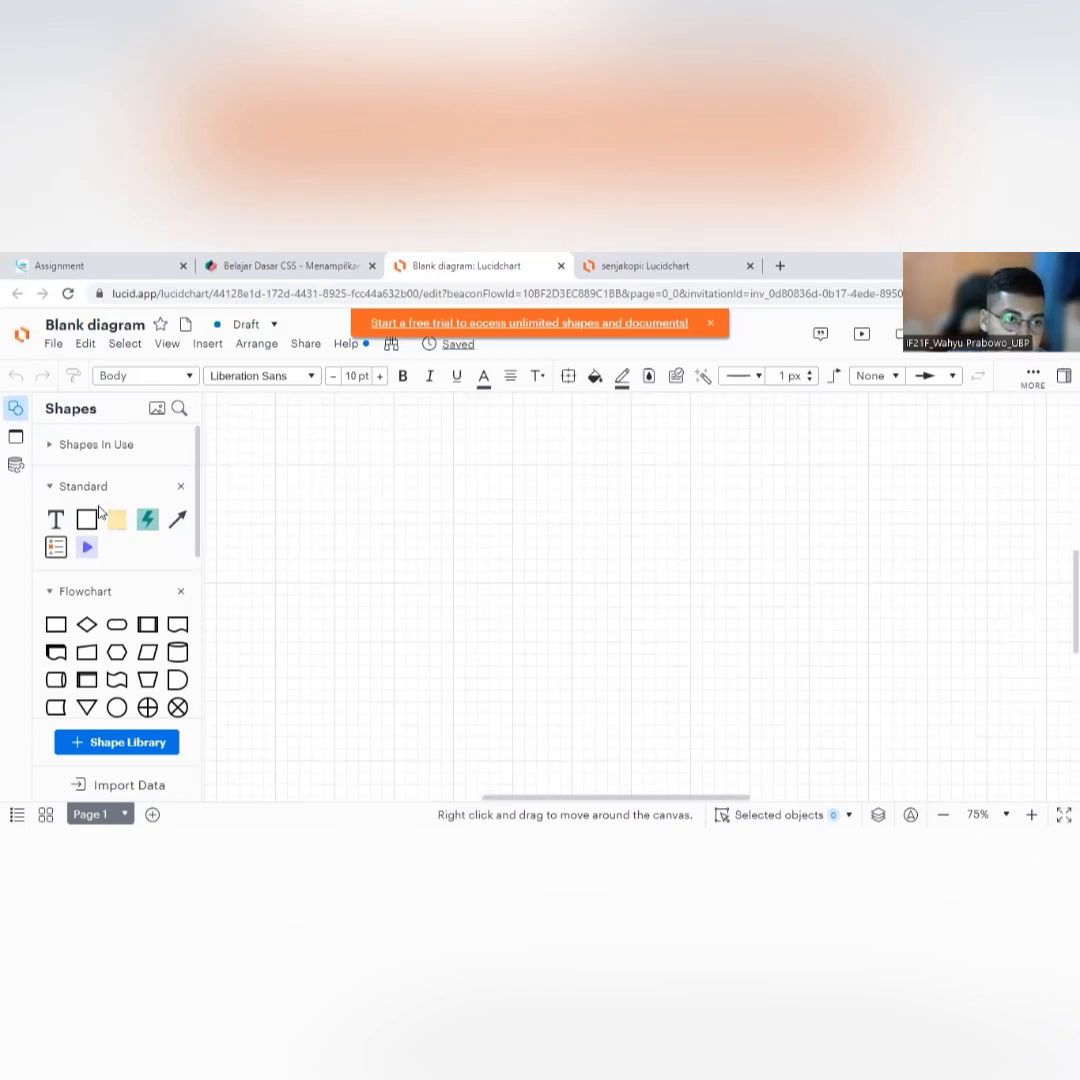
Look through the available shapes and search them for erd.
{"action": "scroll", "coordinate": [100, 520], "scroll_direction": "down", "scroll_amount": 3}
{"action": "scroll", "coordinate": [118, 560], "scroll_direction": "up", "scroll_amount": 3}
{"action": "scroll", "coordinate": [118, 563], "scroll_direction": "down", "scroll_amount": 3}
{"action": "scroll", "coordinate": [120, 562], "scroll_direction": "up", "scroll_amount": 3}
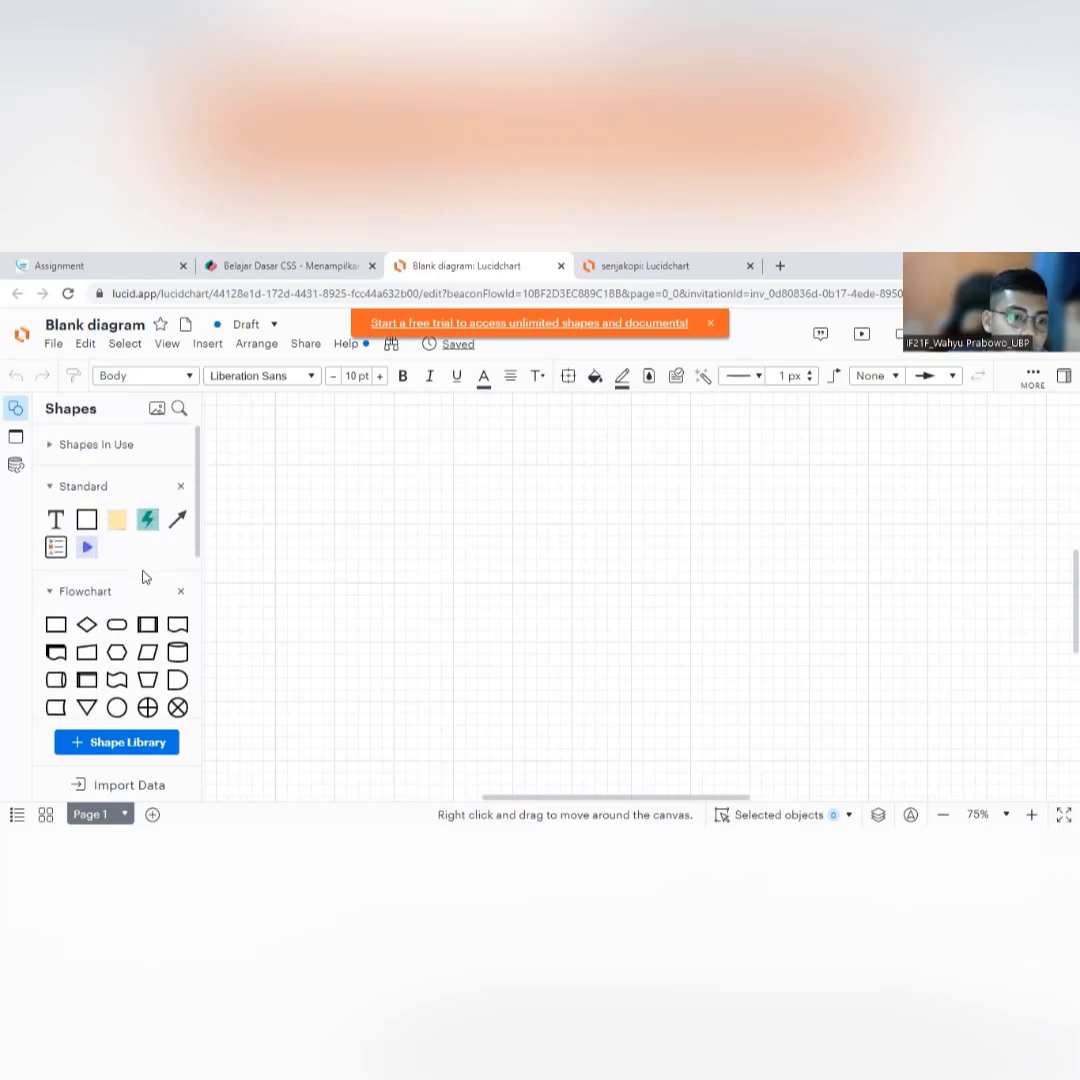
{"action": "scroll", "coordinate": [118, 550], "scroll_direction": "down", "scroll_amount": 6}
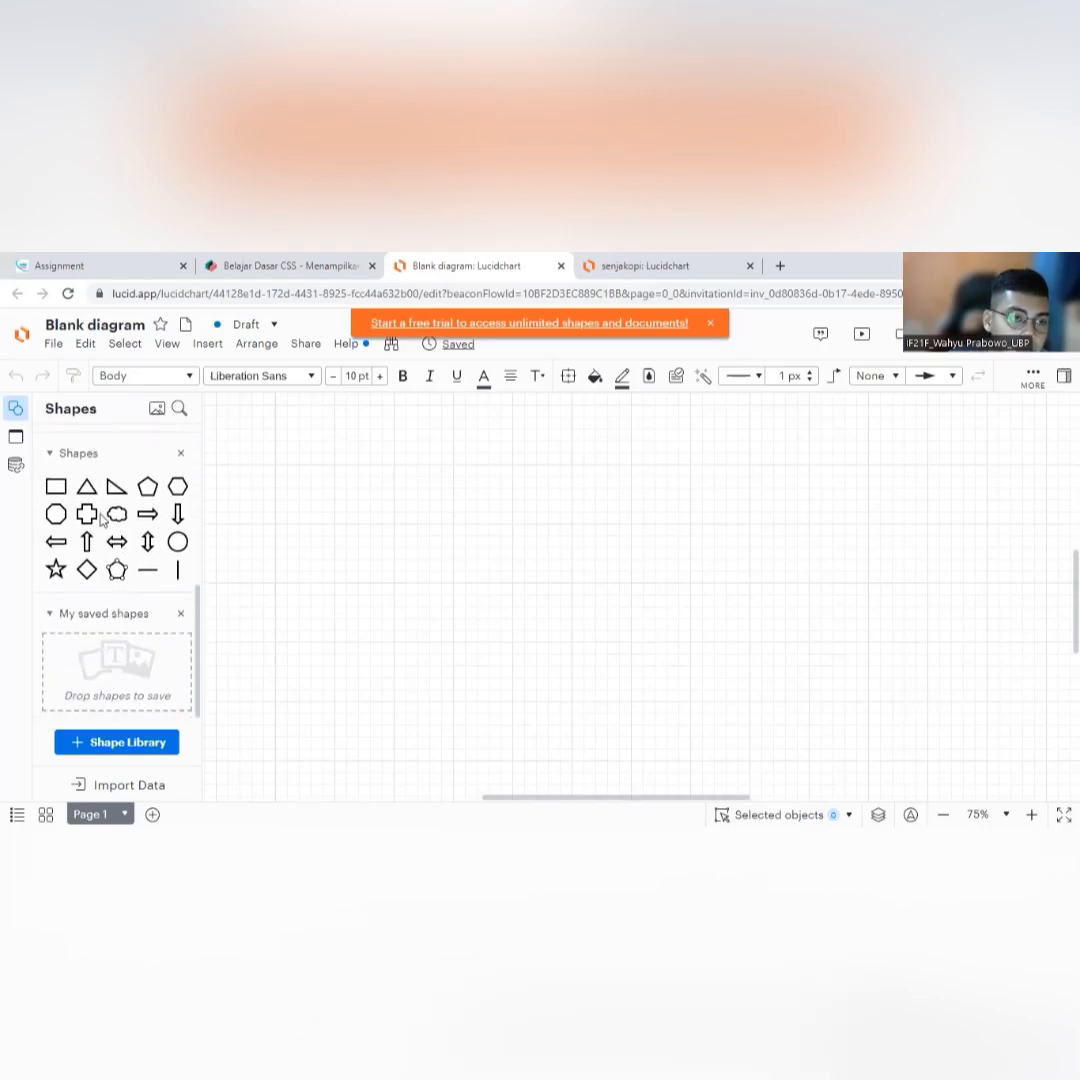
{"action": "scroll", "coordinate": [101, 520], "scroll_direction": "up", "scroll_amount": 6}
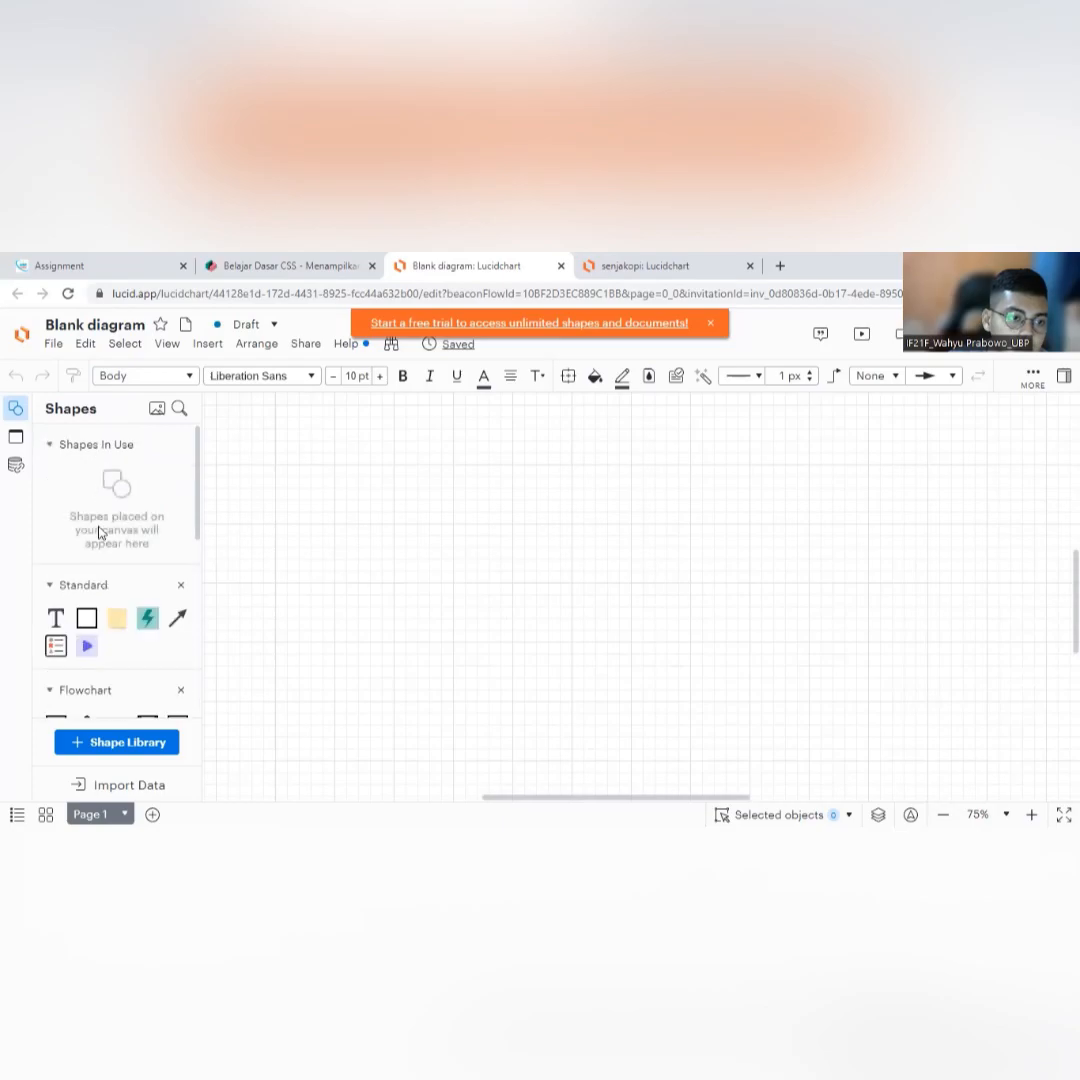
{"action": "left_click", "coordinate": [179, 410]}
{"action": "type", "text": "erd"}
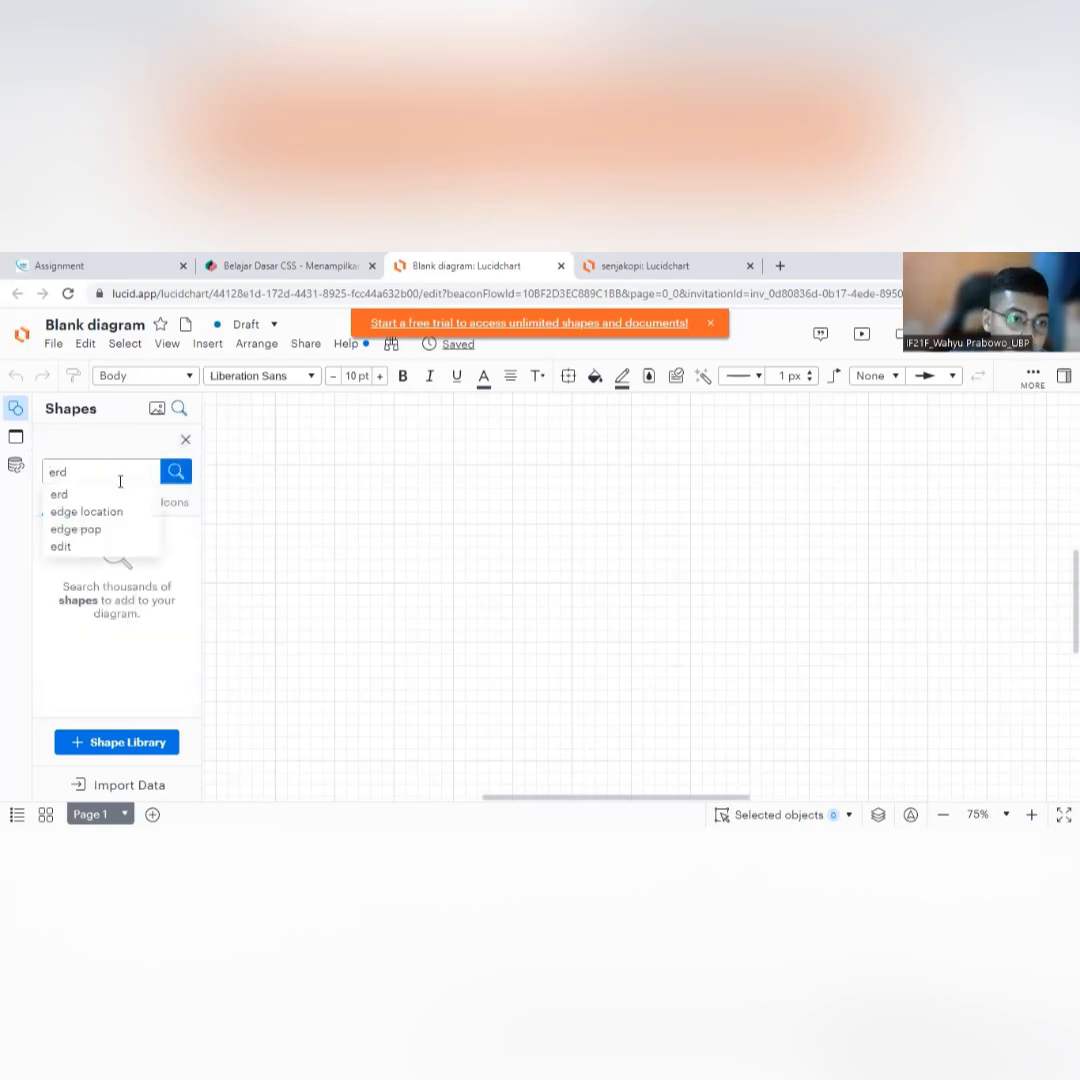
{"action": "left_click", "coordinate": [84, 496]}
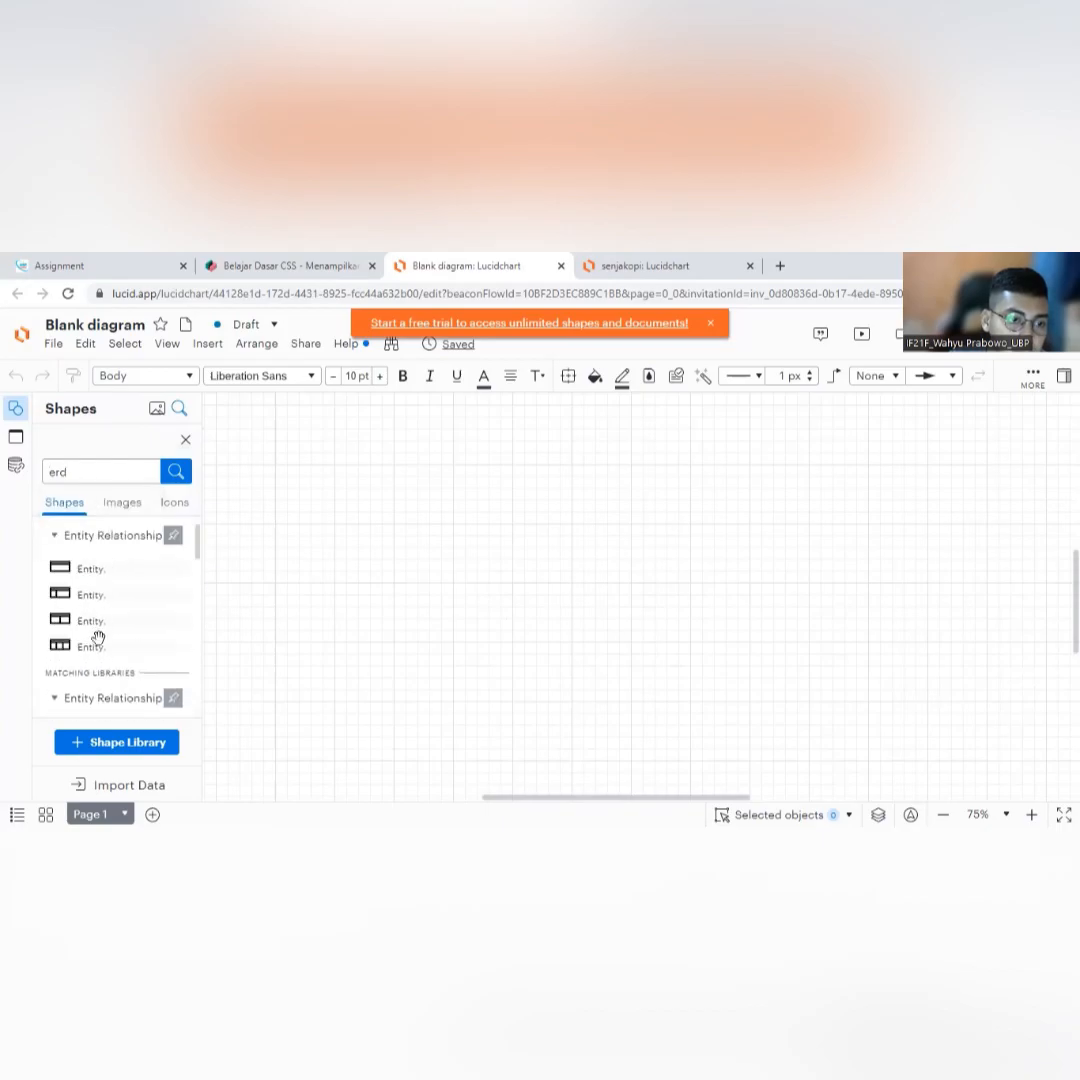
Place three Entity shapes with Key, Field and Type columns on the canvas, two side by side and one below the first.
{"action": "left_click_drag", "start_coordinate": [88, 645], "coordinate": [513, 568]}
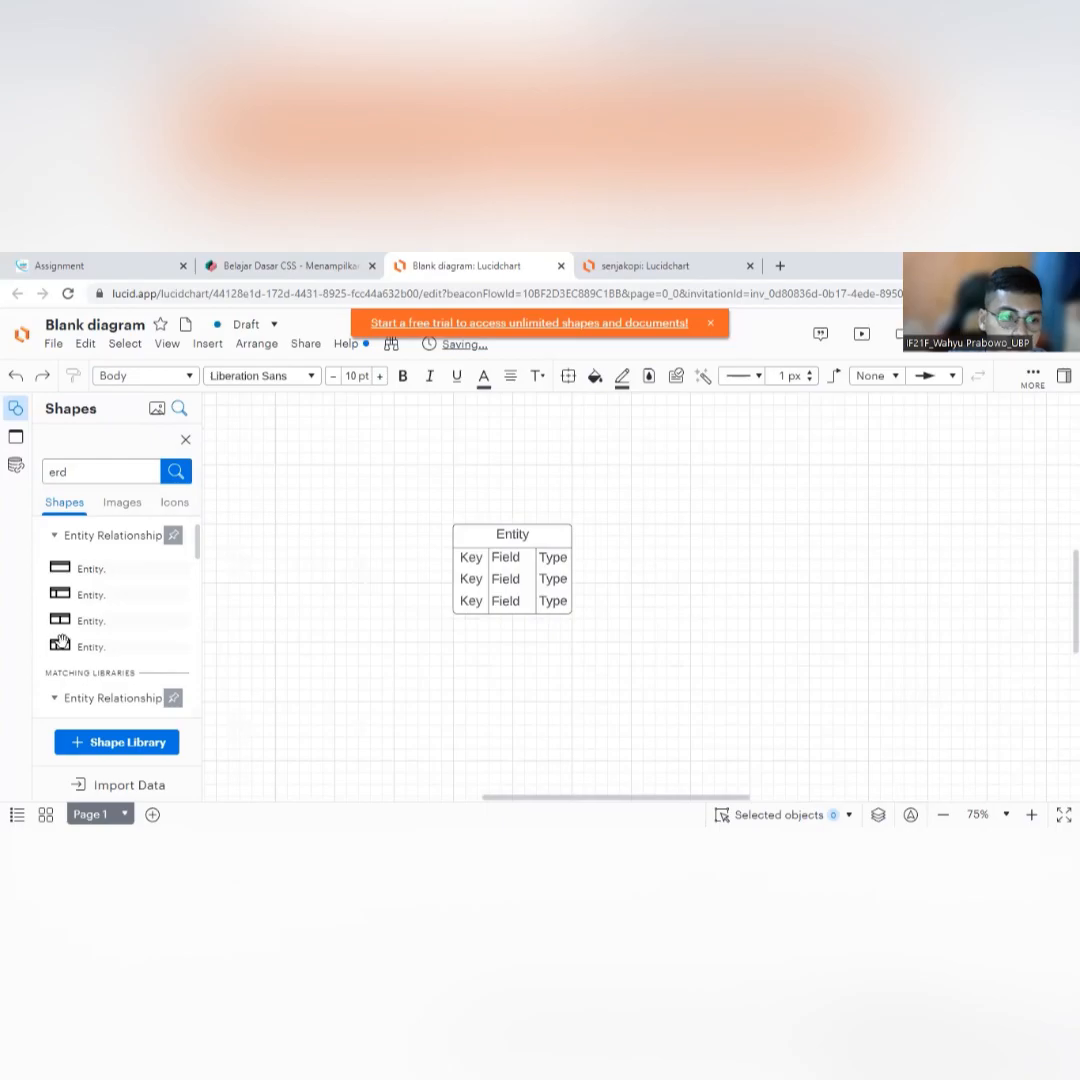
{"action": "left_click_drag", "start_coordinate": [68, 644], "coordinate": [745, 566]}
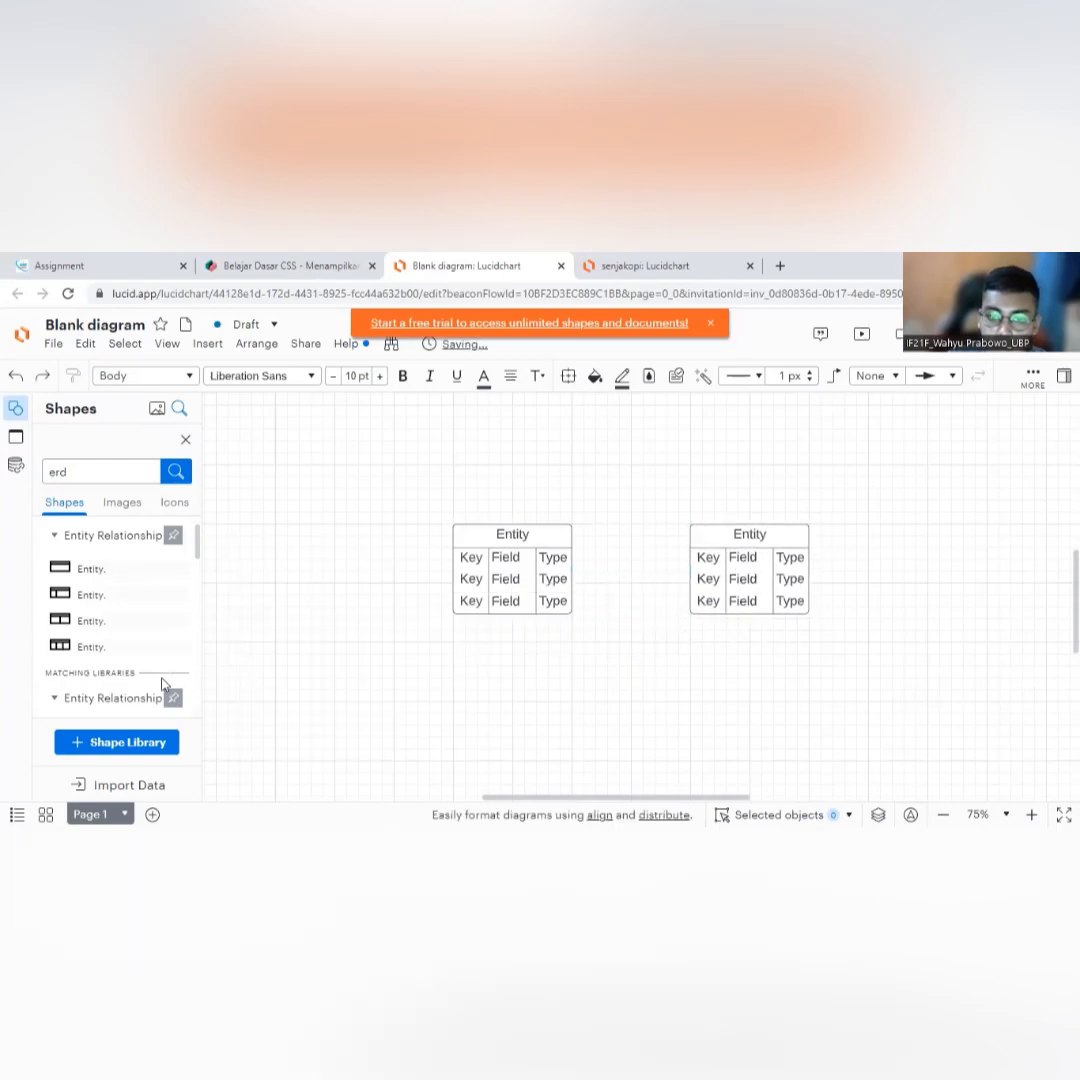
{"action": "left_click_drag", "start_coordinate": [68, 646], "coordinate": [513, 745]}
Rearrange the entities so the second sits left of the other two, at mid-height, and the first is above the third.
{"action": "left_click_drag", "start_coordinate": [726, 472], "coordinate": [294, 562]}
{"action": "left_click_drag", "start_coordinate": [515, 444], "coordinate": [515, 444]}
{"action": "left_click", "coordinate": [603, 612]}
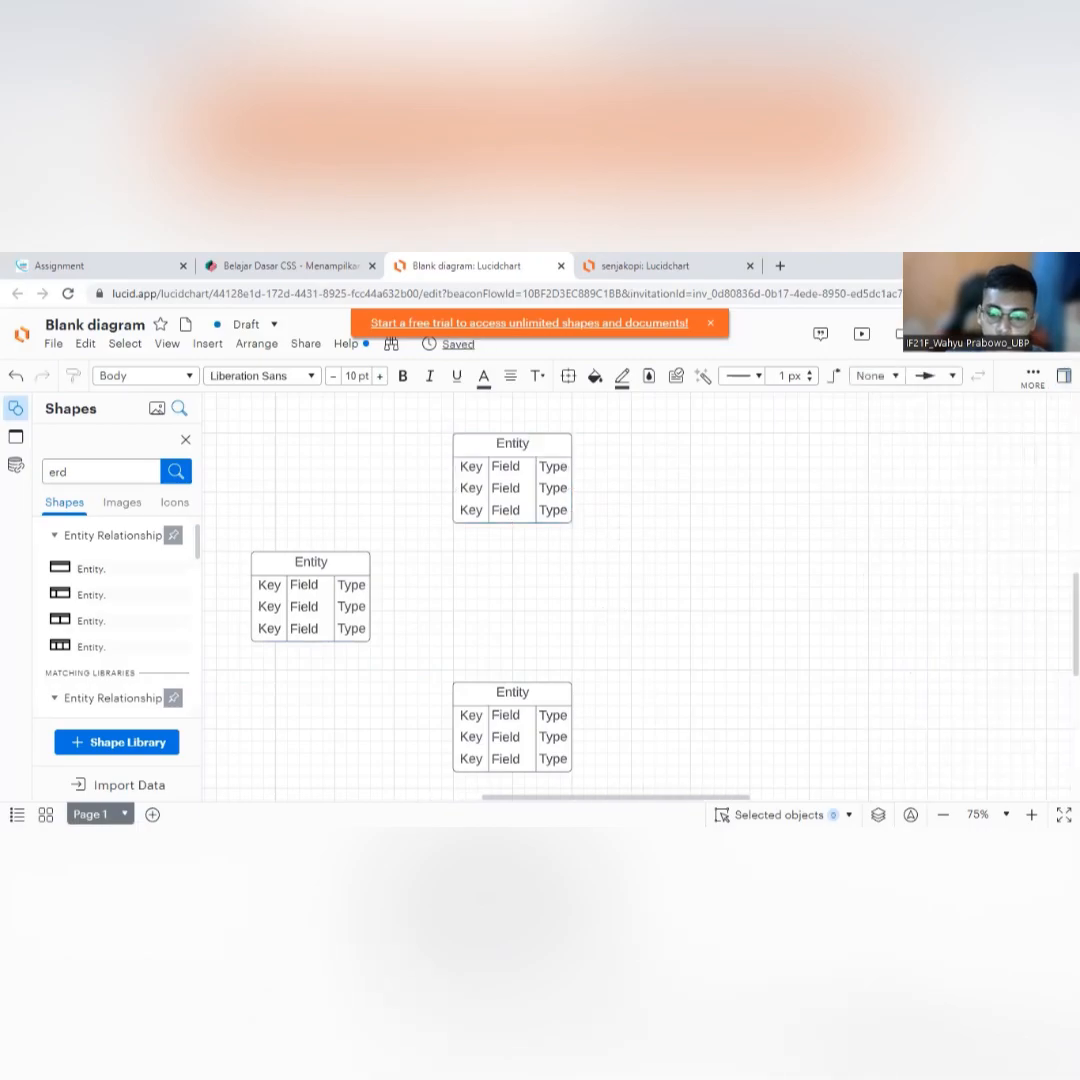
Rename the lower of the two stacked entities as user_petugas.
{"action": "scroll", "coordinate": [545, 646], "scroll_direction": "down", "scroll_amount": 3}
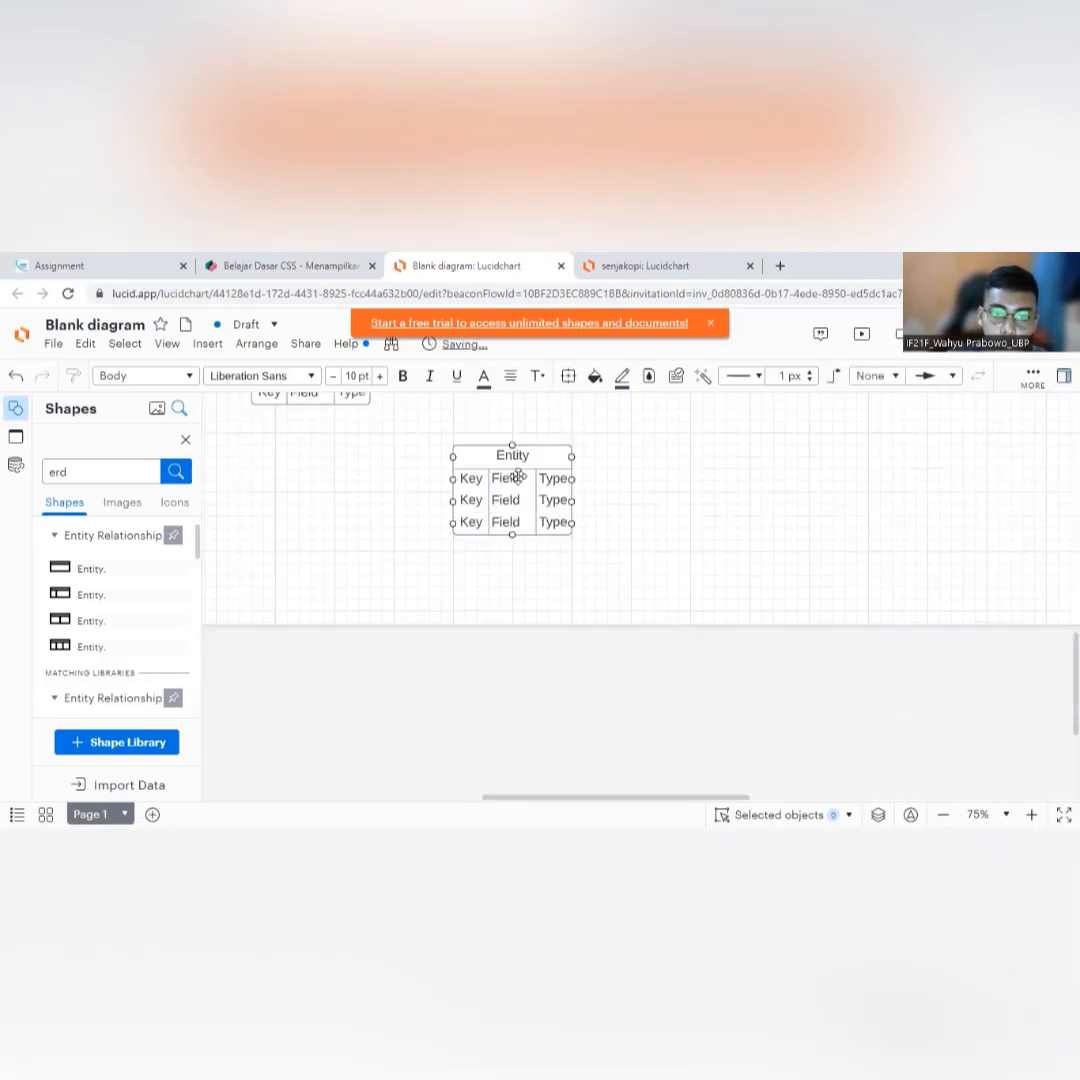
{"action": "scroll", "coordinate": [530, 538], "scroll_direction": "up", "scroll_amount": 1}
{"action": "double_click", "coordinate": [518, 535]}
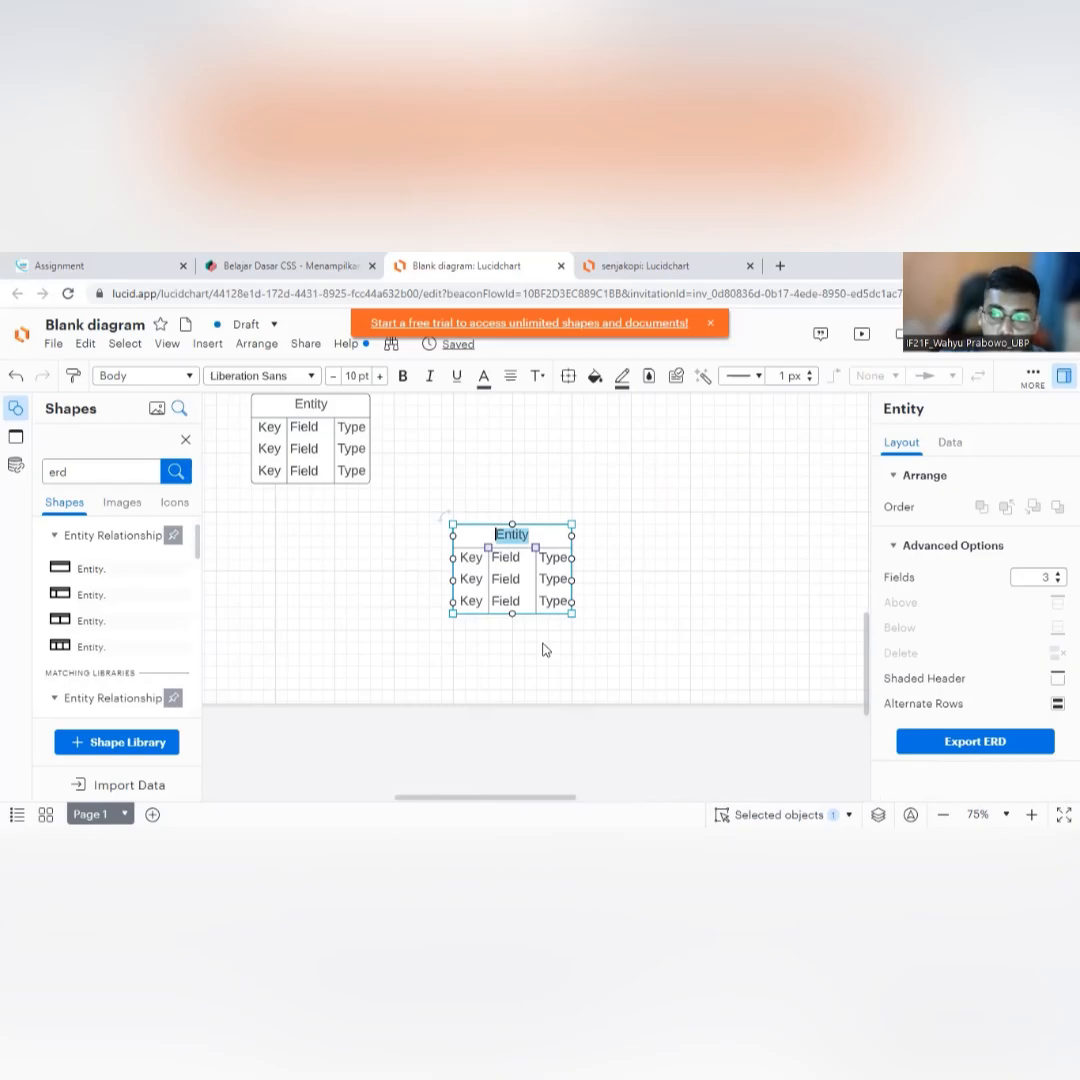
{"action": "type", "text": "Us"}
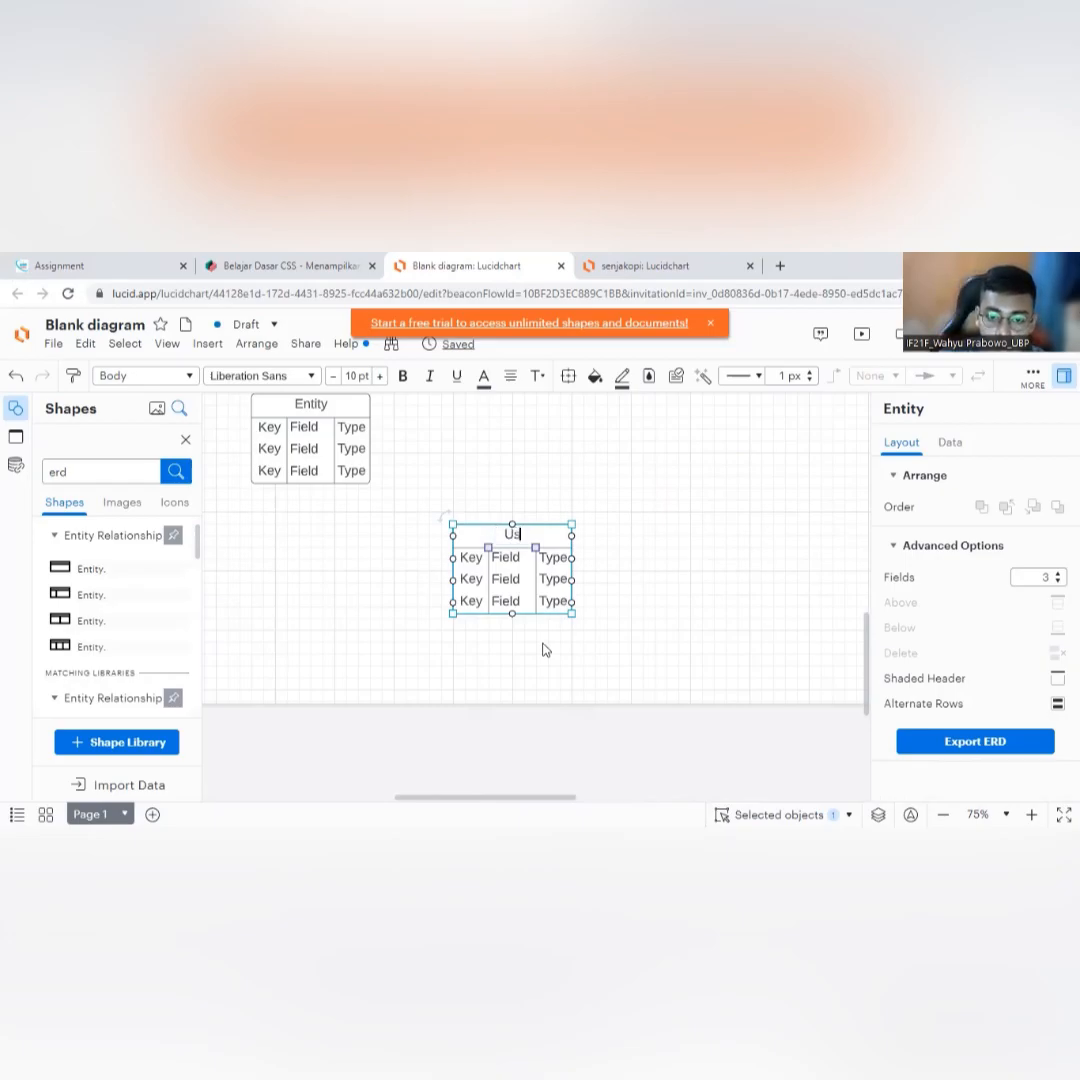
{"action": "type", "text": "ser_petugas"}
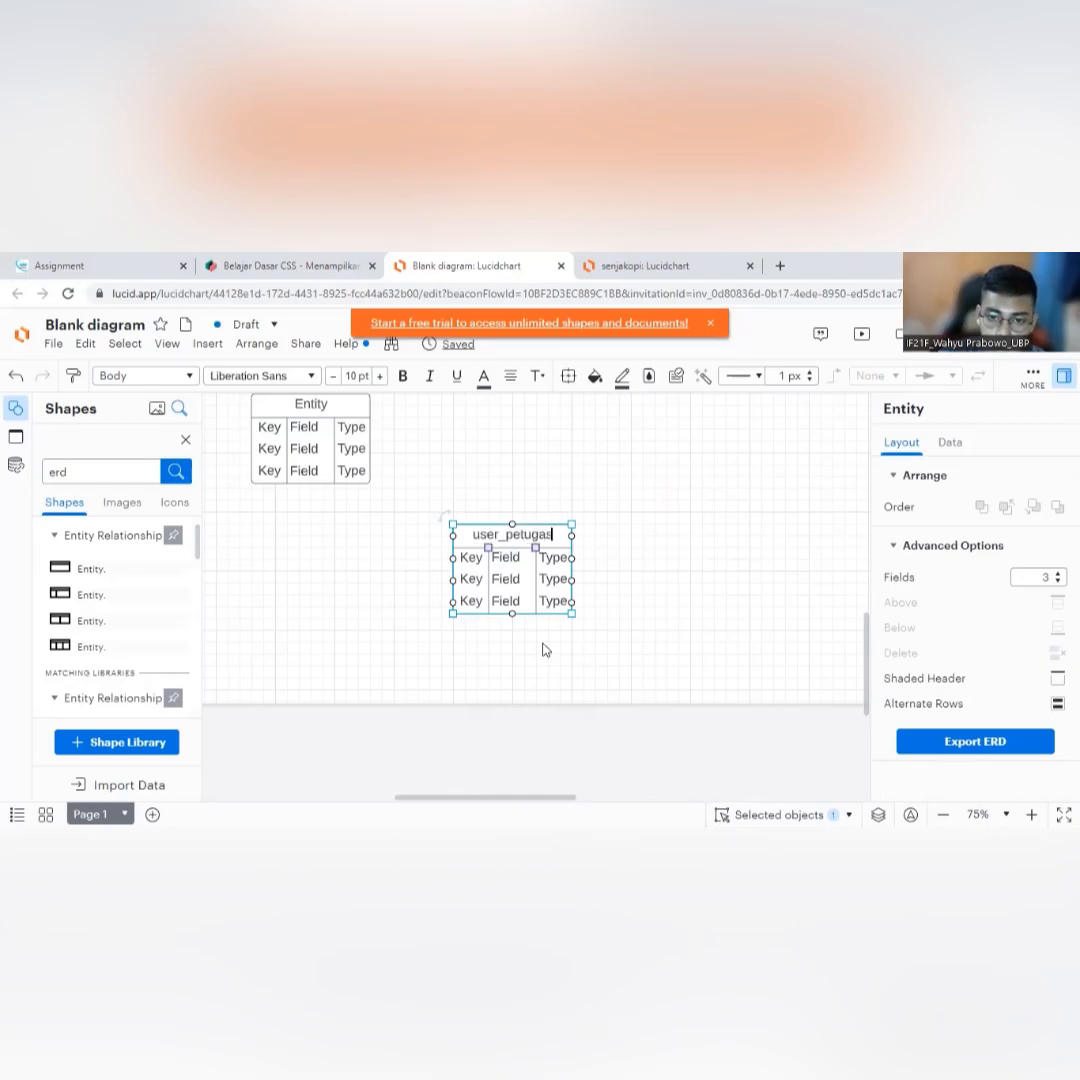
{"action": "key", "text": "Tab"}
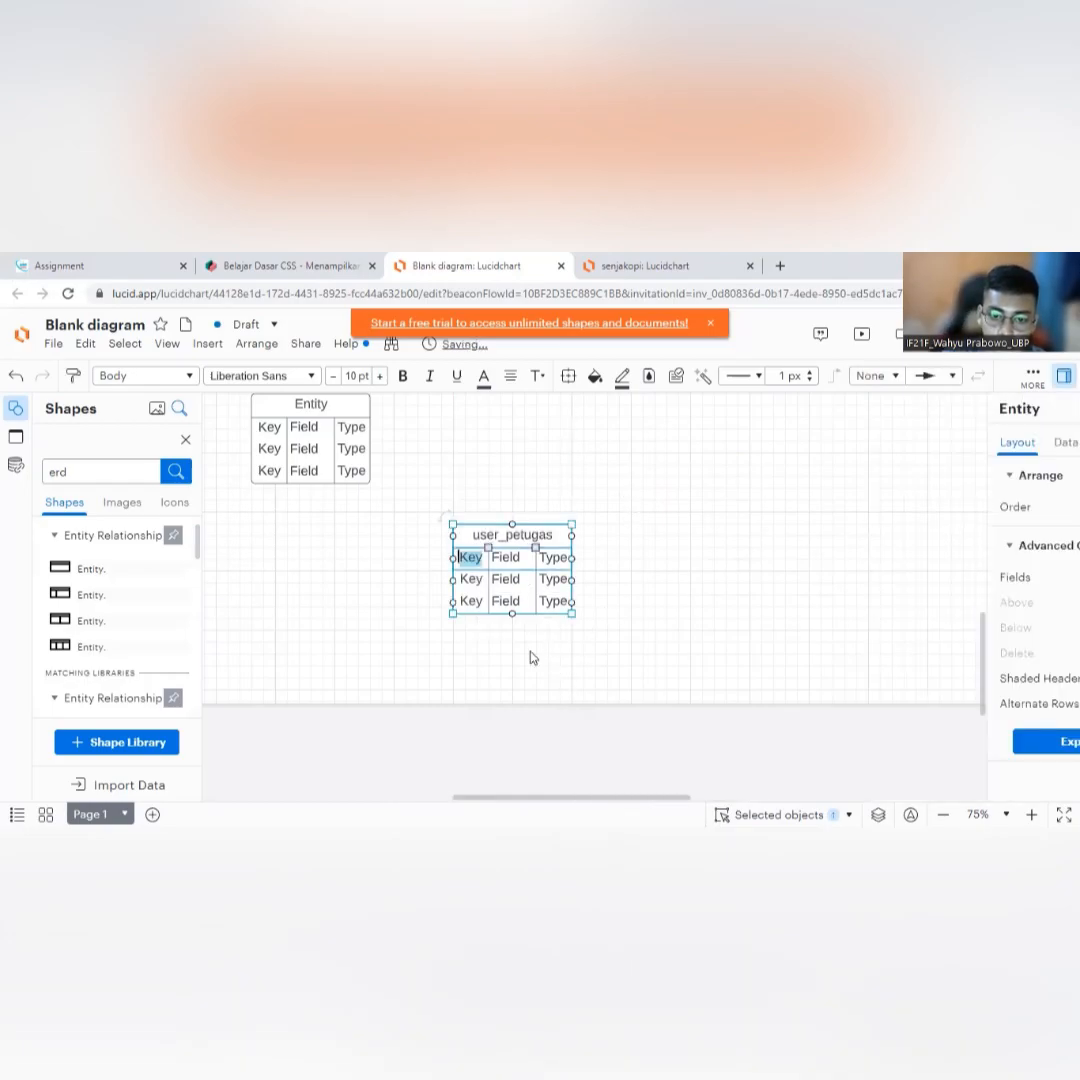
{"action": "left_click", "coordinate": [501, 673]}
Set the number of fields in the user_petugas entity to 8.
{"action": "left_click", "coordinate": [523, 588]}
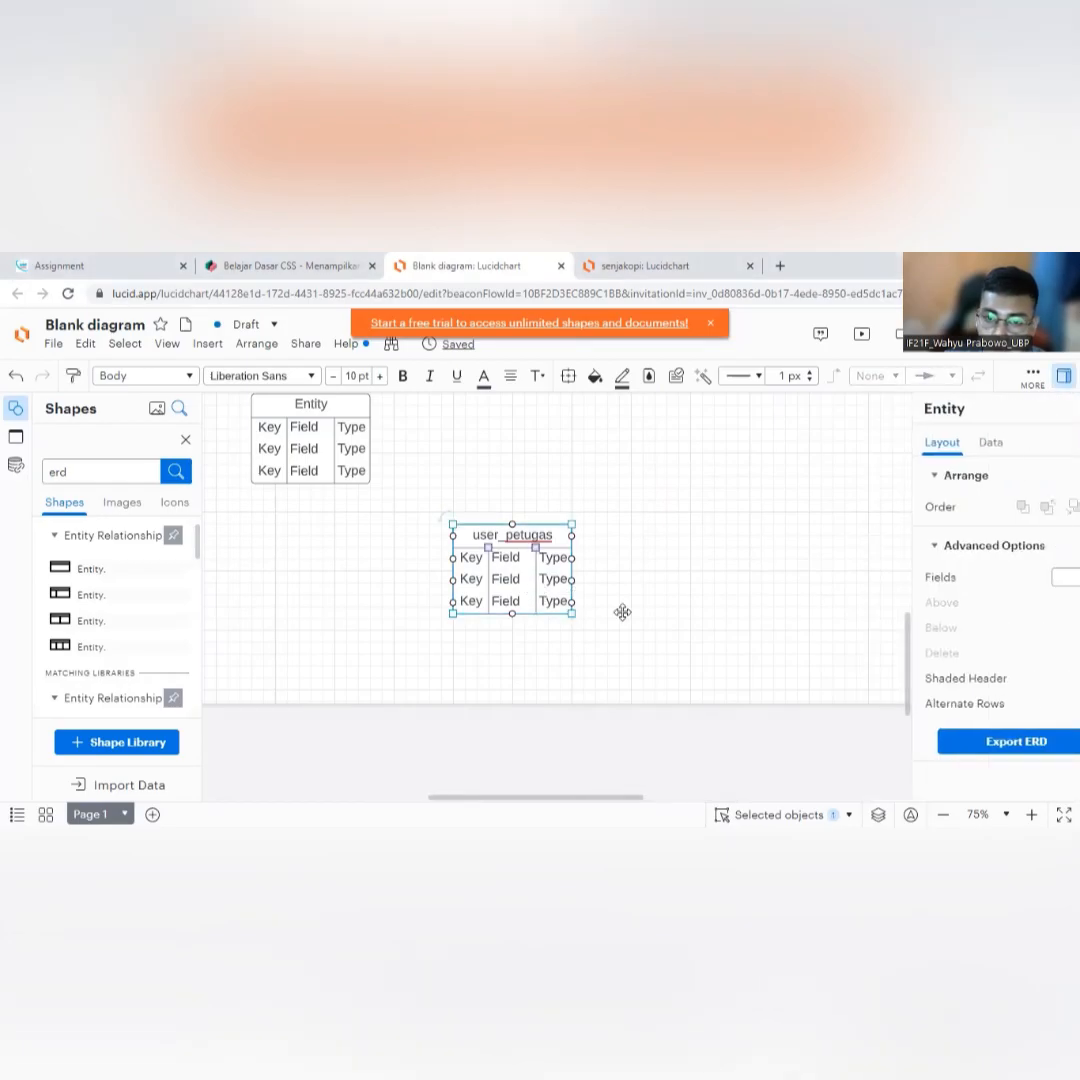
{"action": "left_click", "coordinate": [1058, 574]}
{"action": "left_click", "coordinate": [1058, 574]}
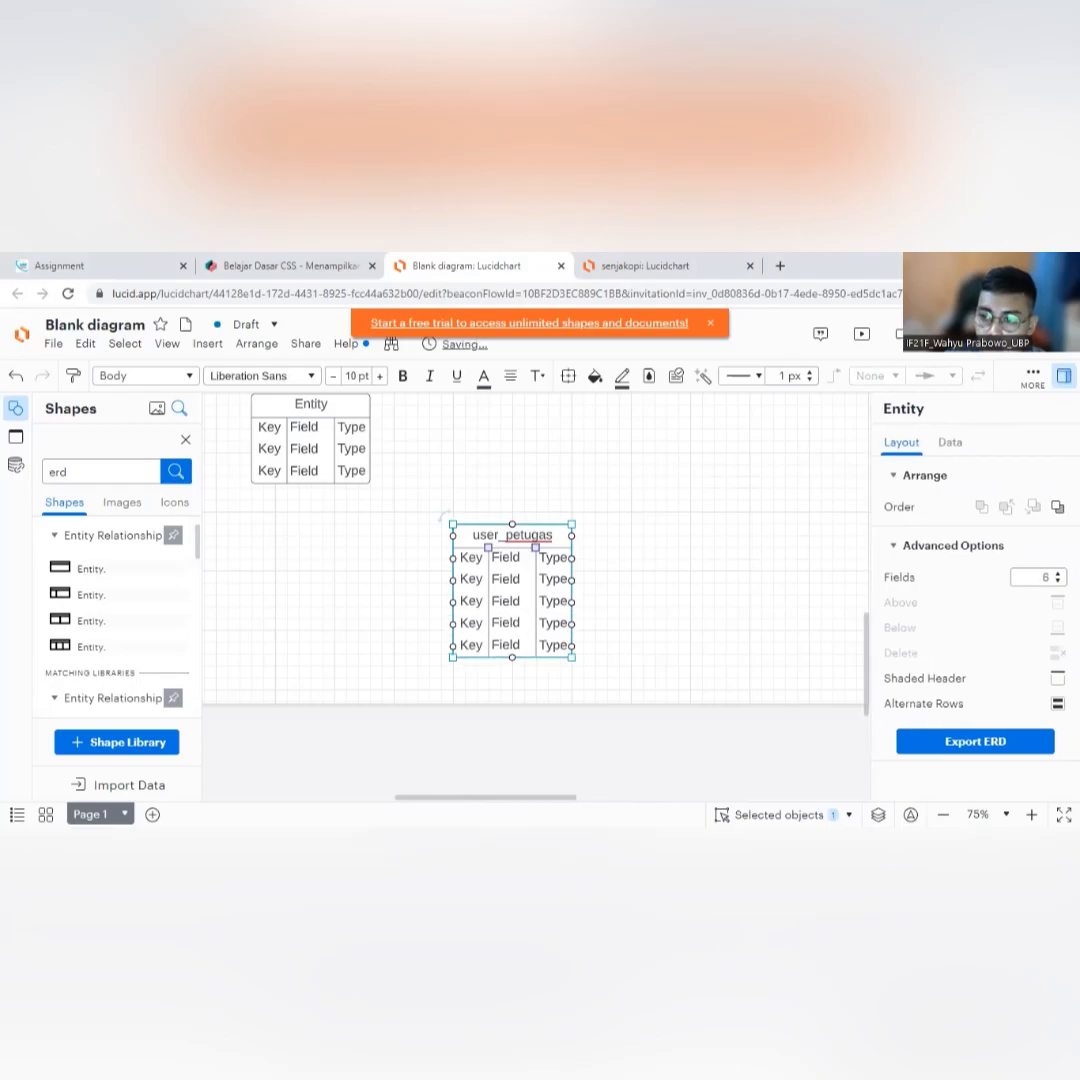
{"action": "left_click", "coordinate": [1058, 574]}
{"action": "left_click", "coordinate": [1058, 574]}
{"action": "left_click", "coordinate": [622, 656]}
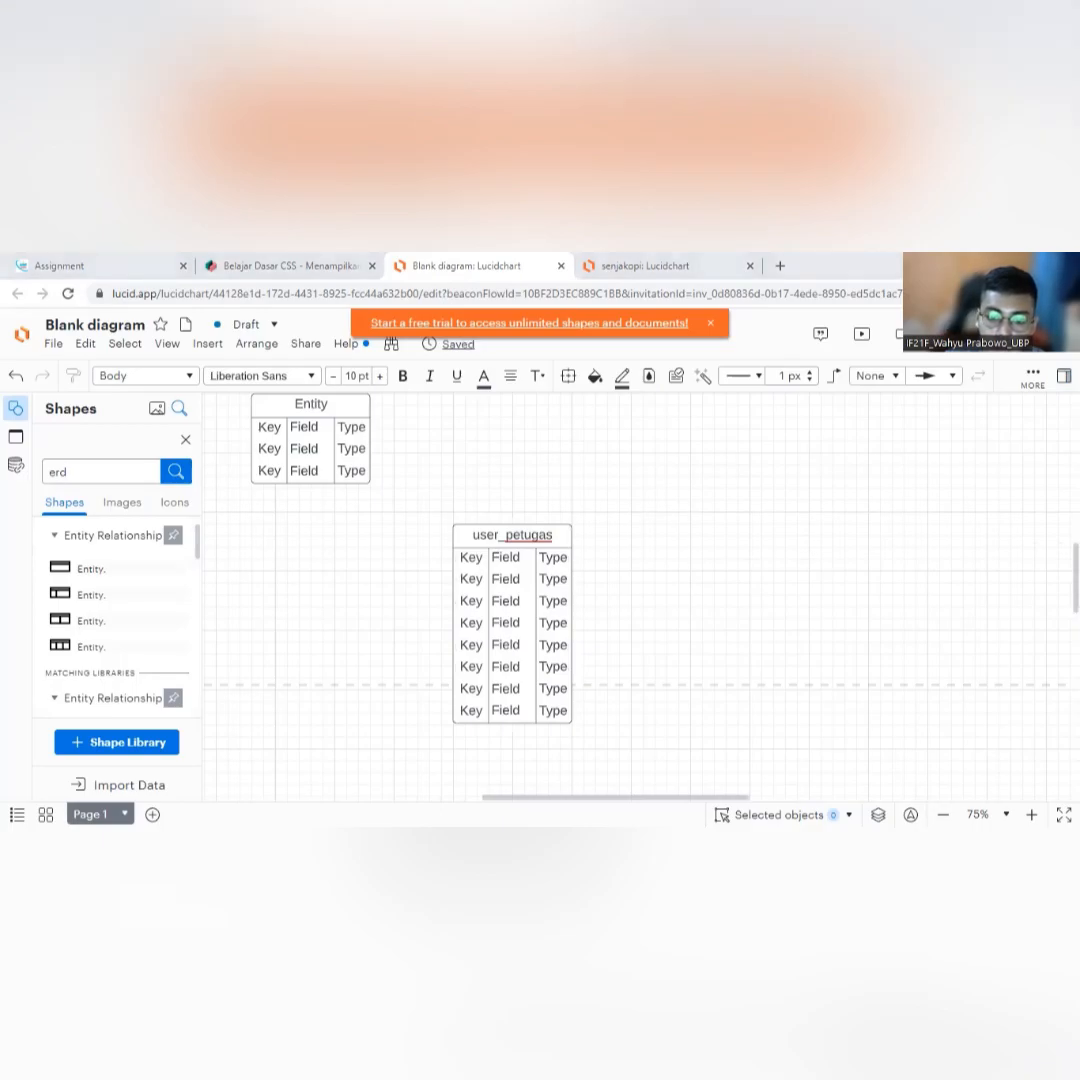
Name the first three fields of user_petugas id_user, nama and jabatan.
{"action": "double_click", "coordinate": [510, 558]}
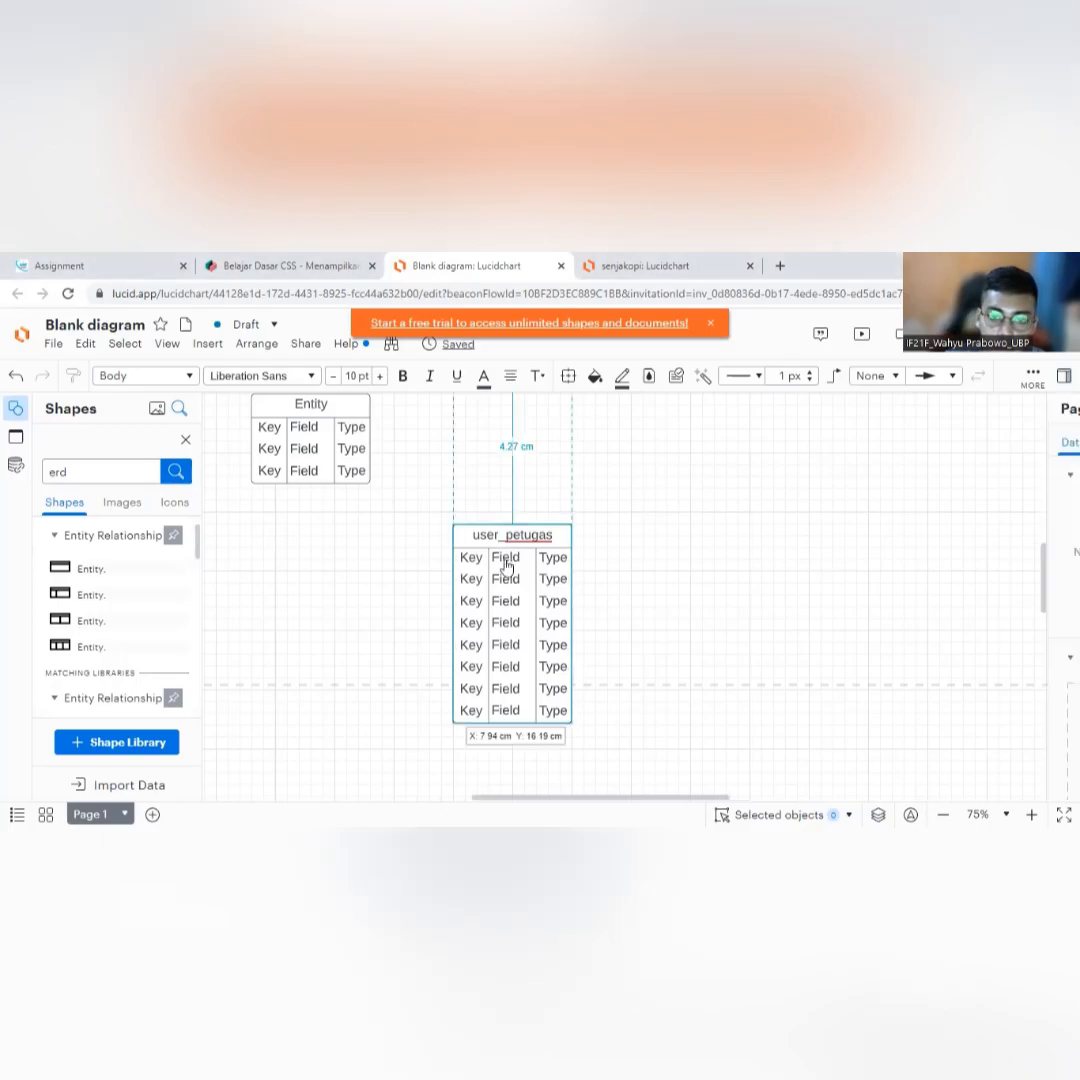
{"action": "type", "text": "id"}
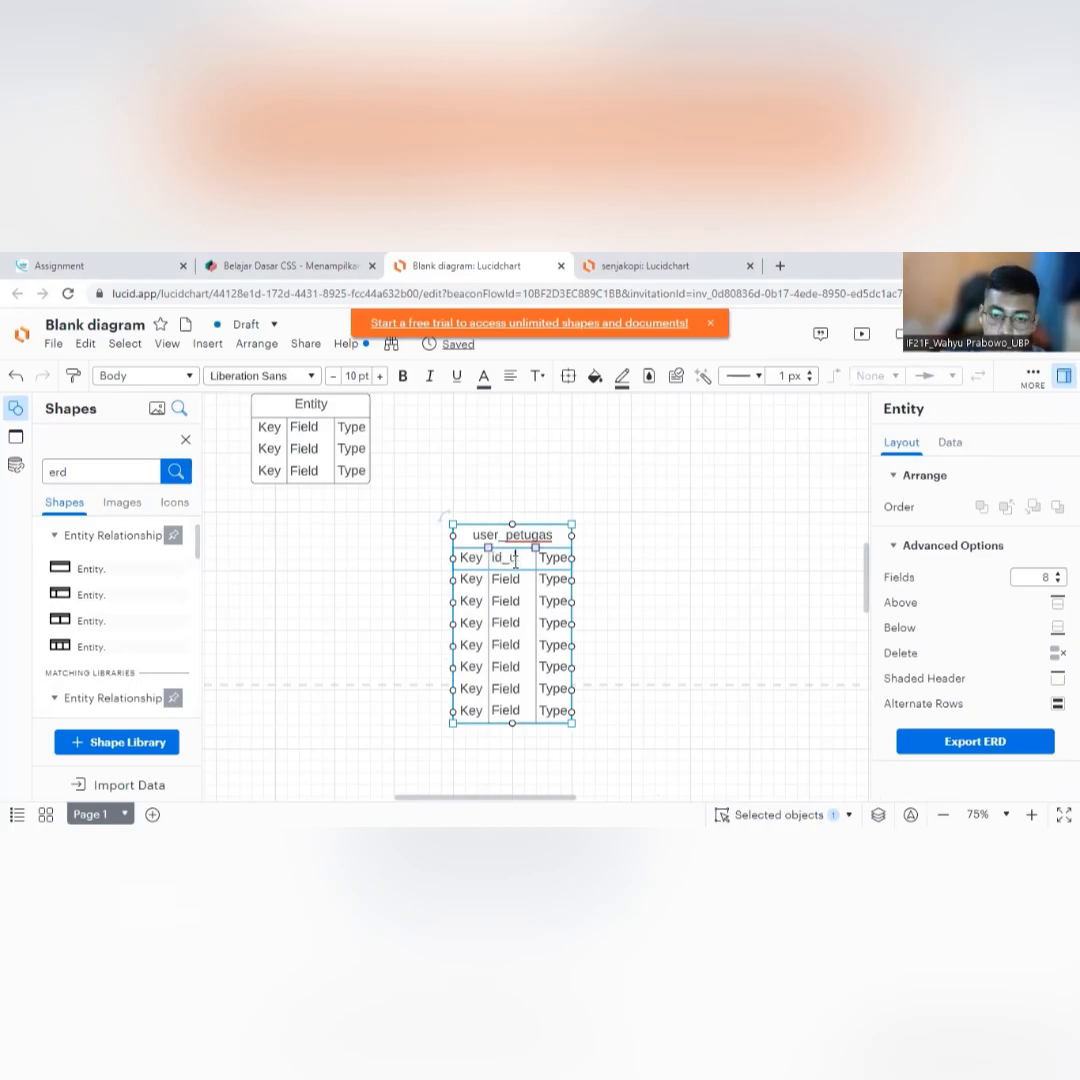
{"action": "type", "text": "_user"}
{"action": "double_click", "coordinate": [506, 579]}
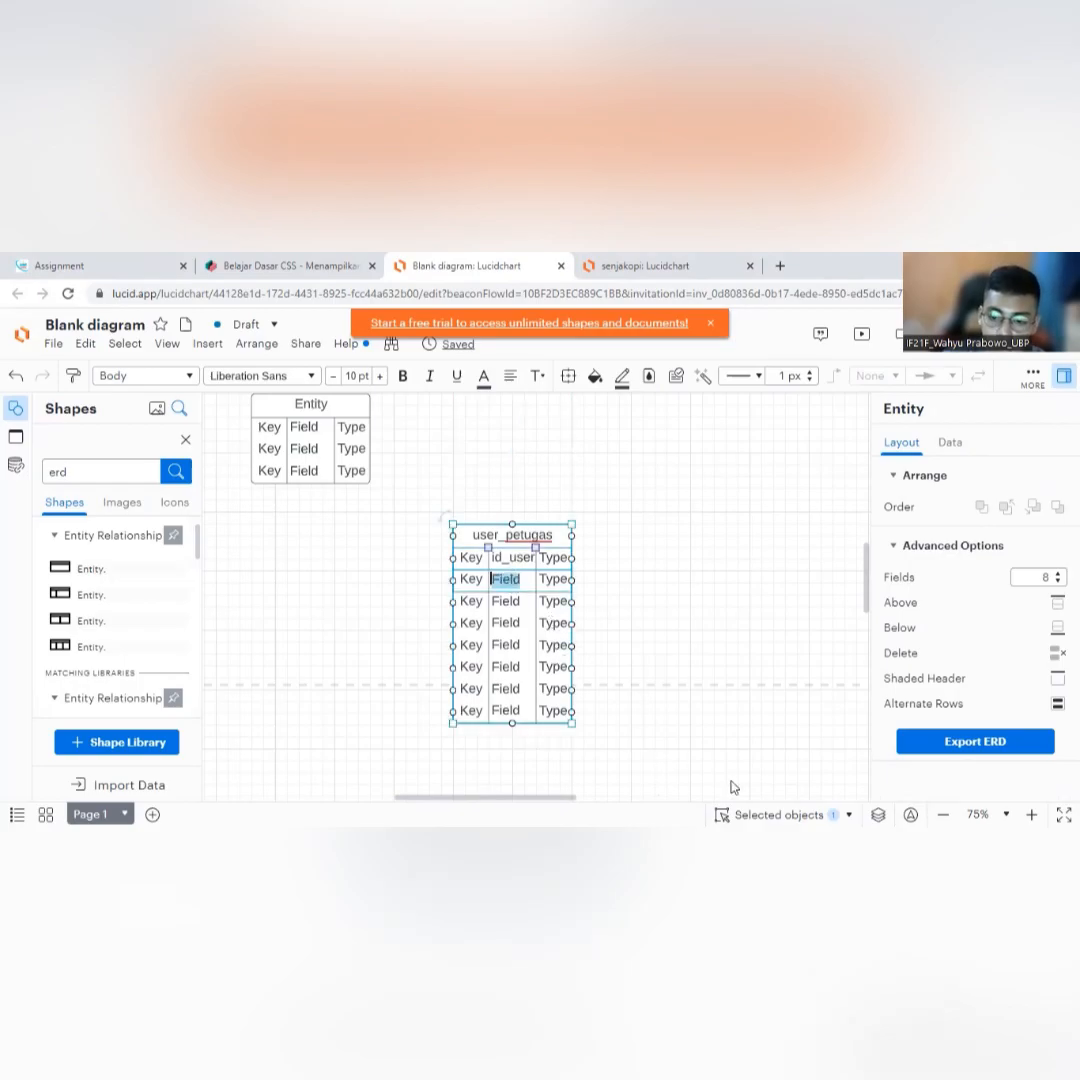
{"action": "key", "text": "Escape"}
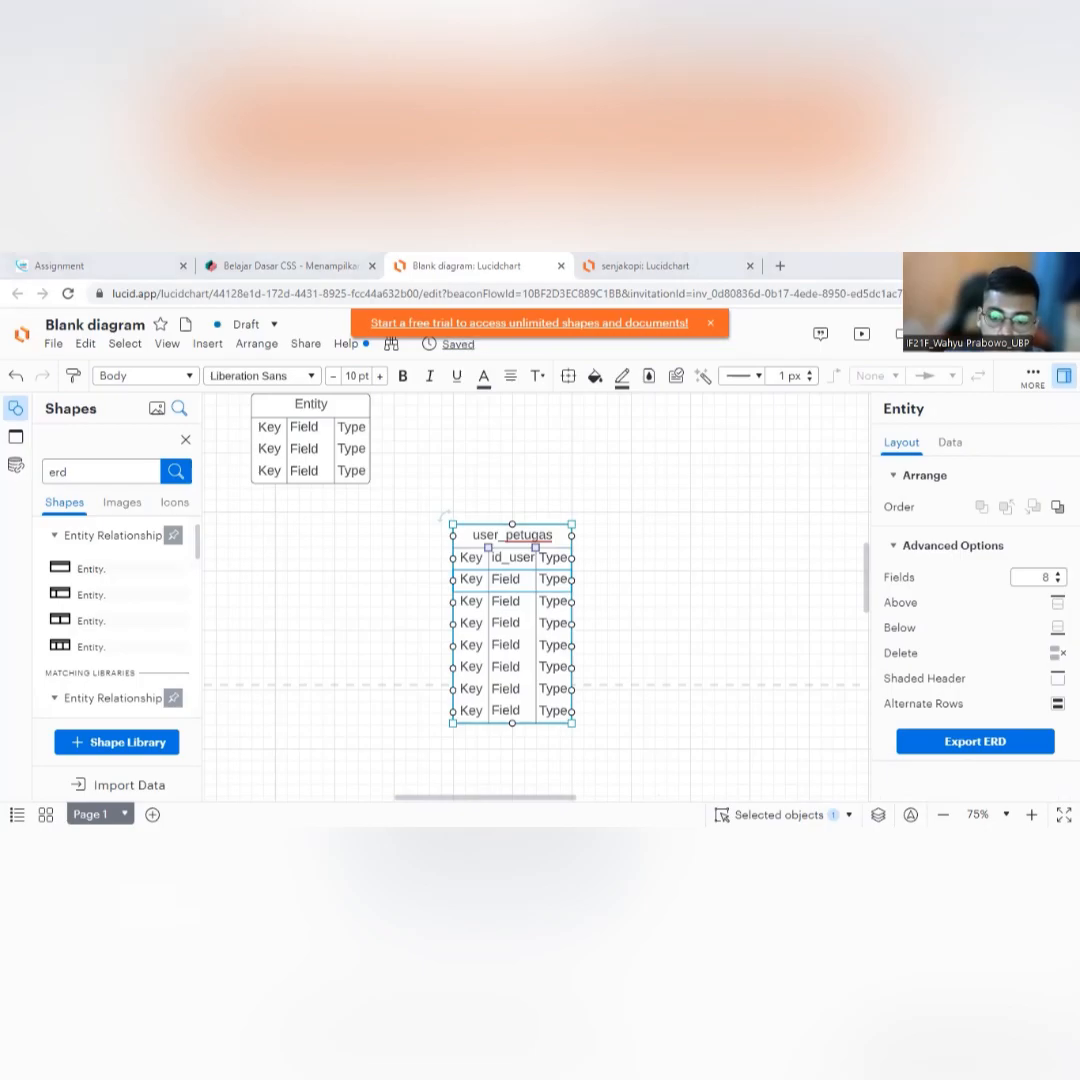
{"action": "double_click", "coordinate": [505, 583]}
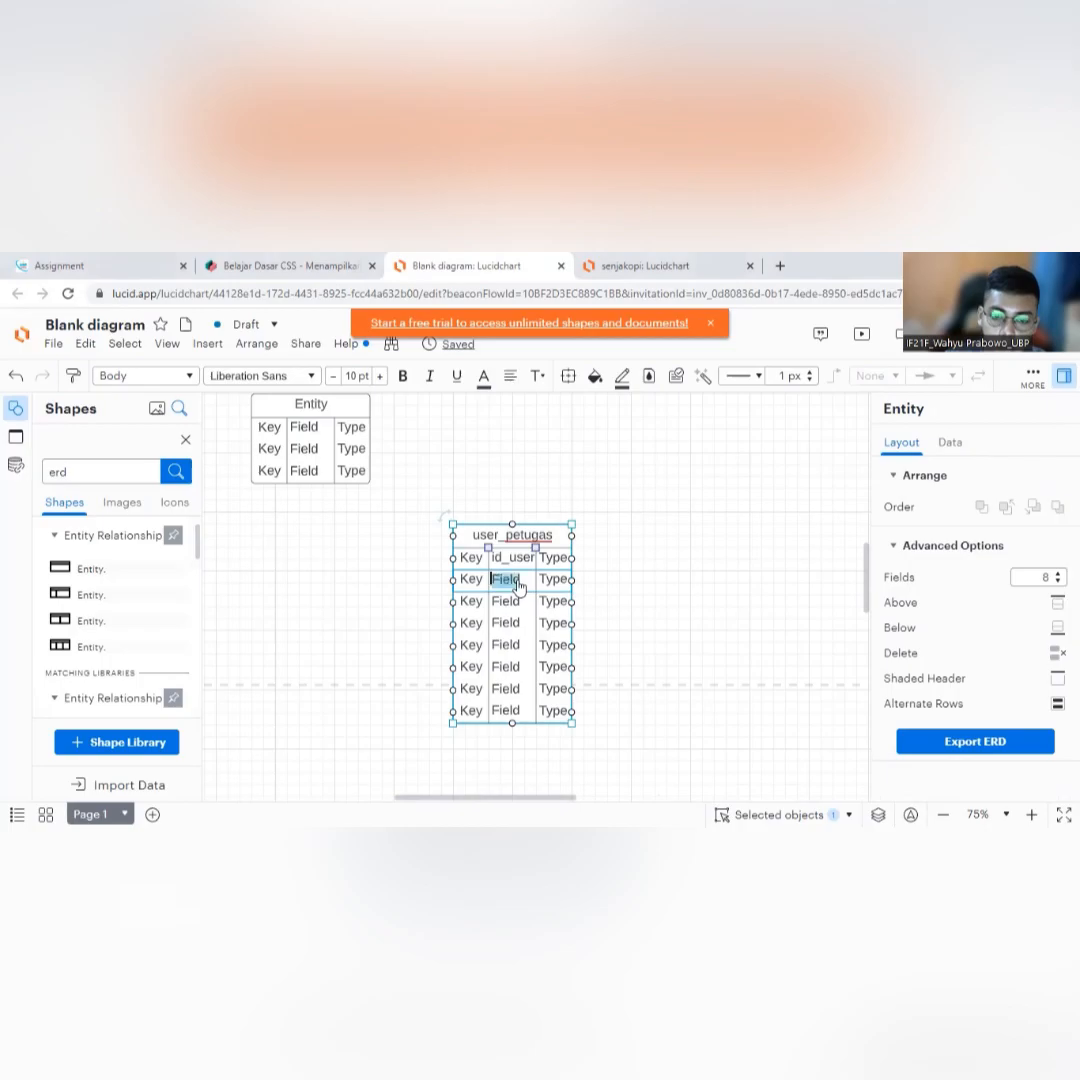
{"action": "type", "text": "nama"}
{"action": "key", "text": "Escape"}
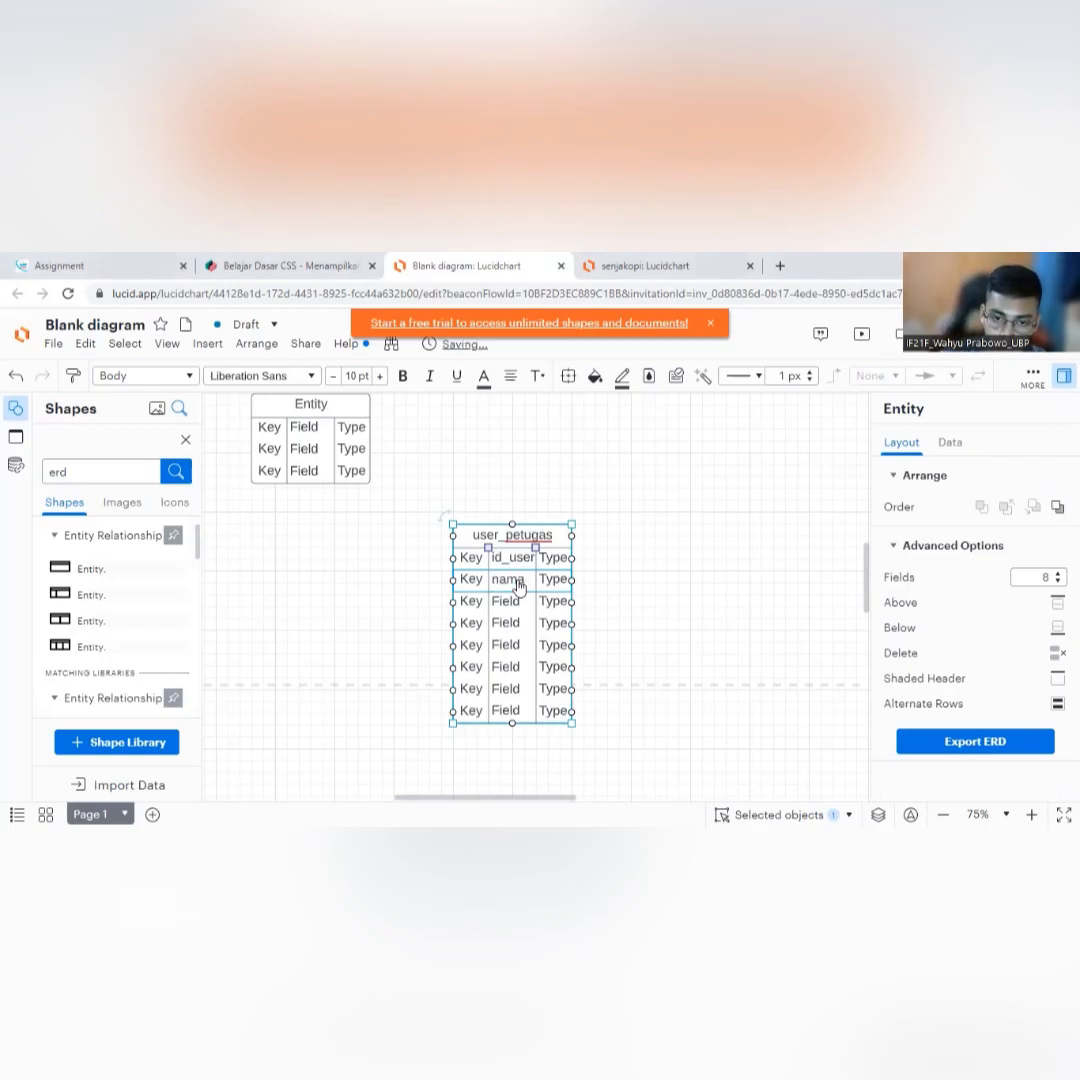
{"action": "double_click", "coordinate": [511, 604]}
{"action": "type", "text": "jabatan"}
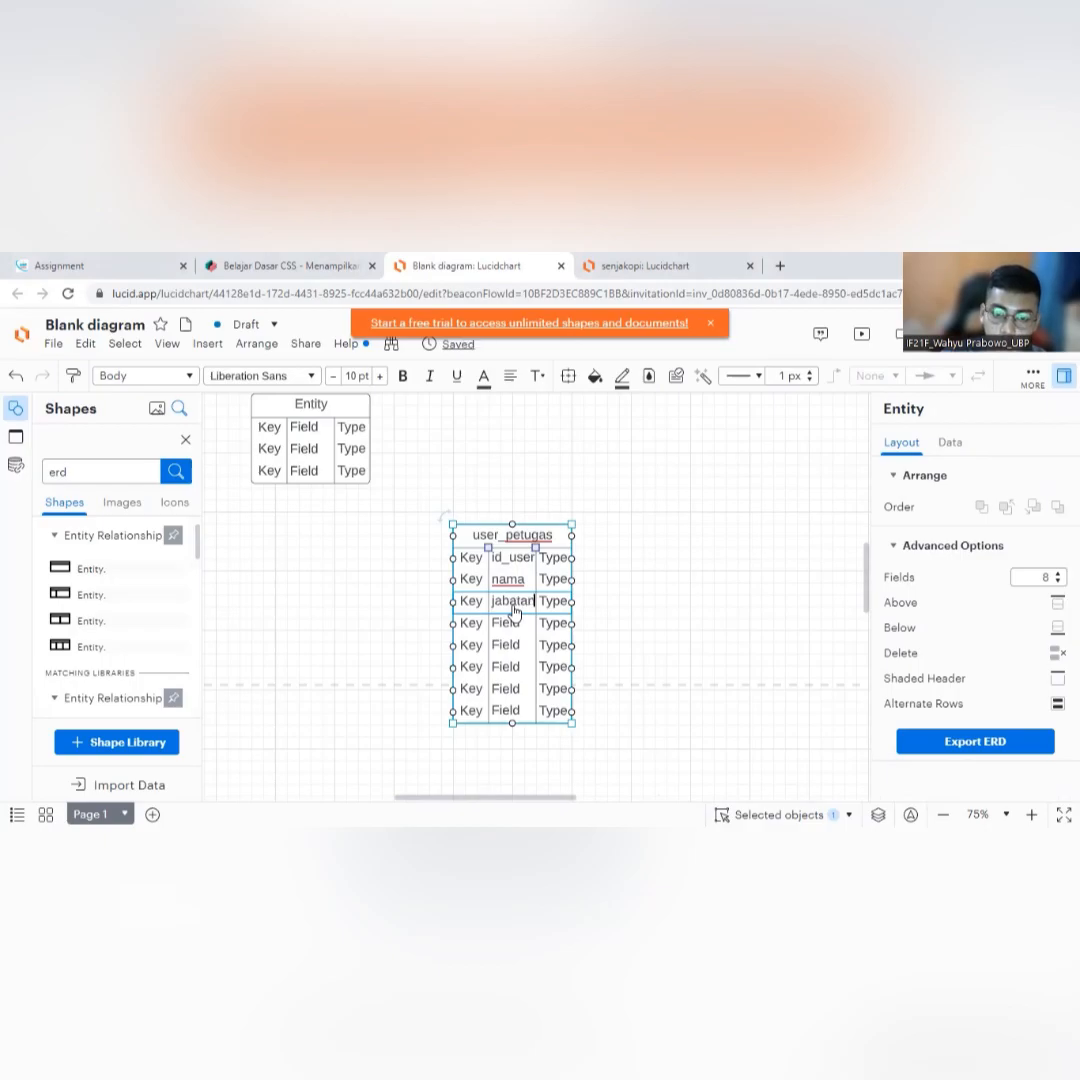
Name the fourth to seventh fields of user_petugas phone, email, password and foto_user.
{"action": "left_click", "coordinate": [510, 623]}
{"action": "double_click", "coordinate": [490, 622]}
{"action": "type", "text": "phon"}
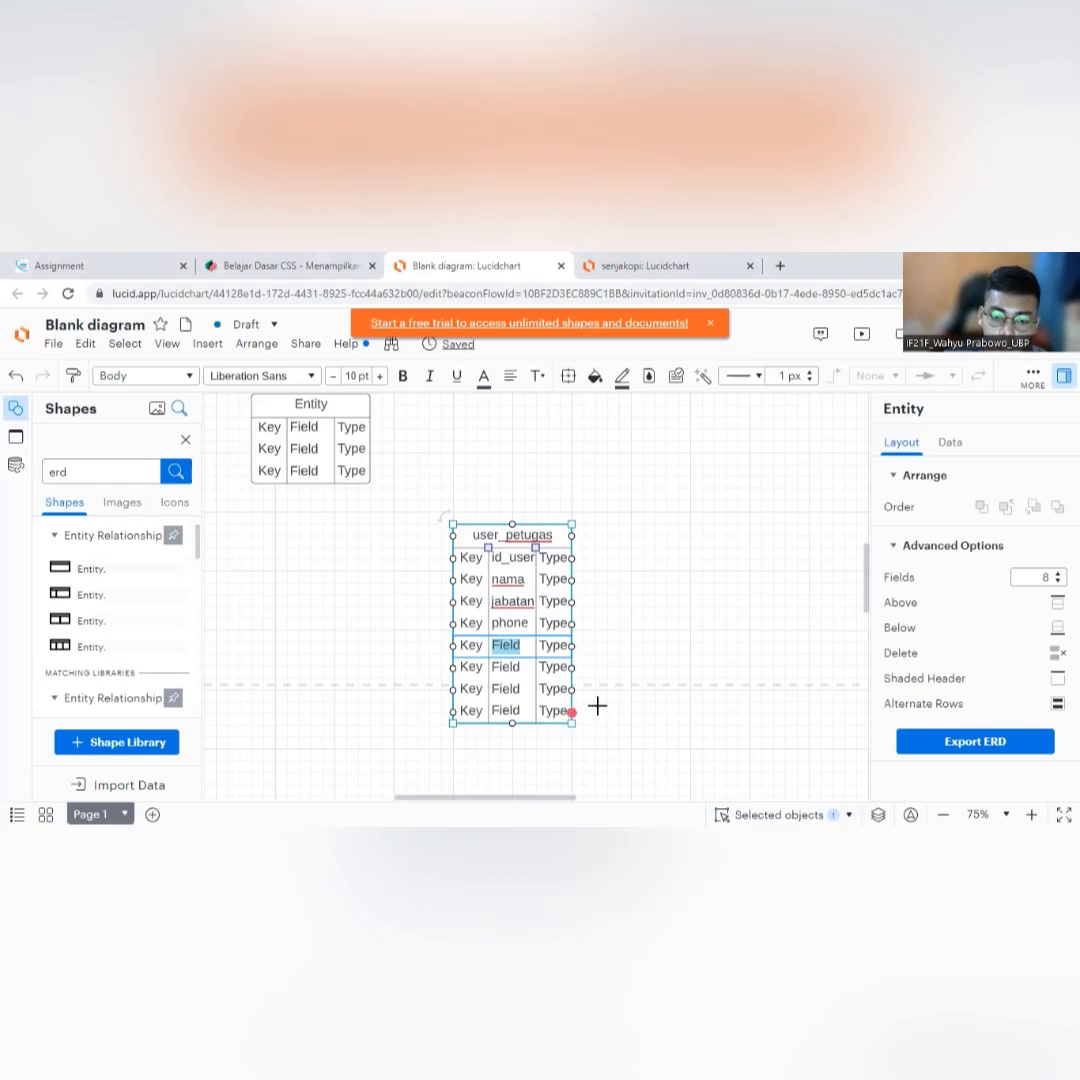
{"action": "type", "text": "email"}
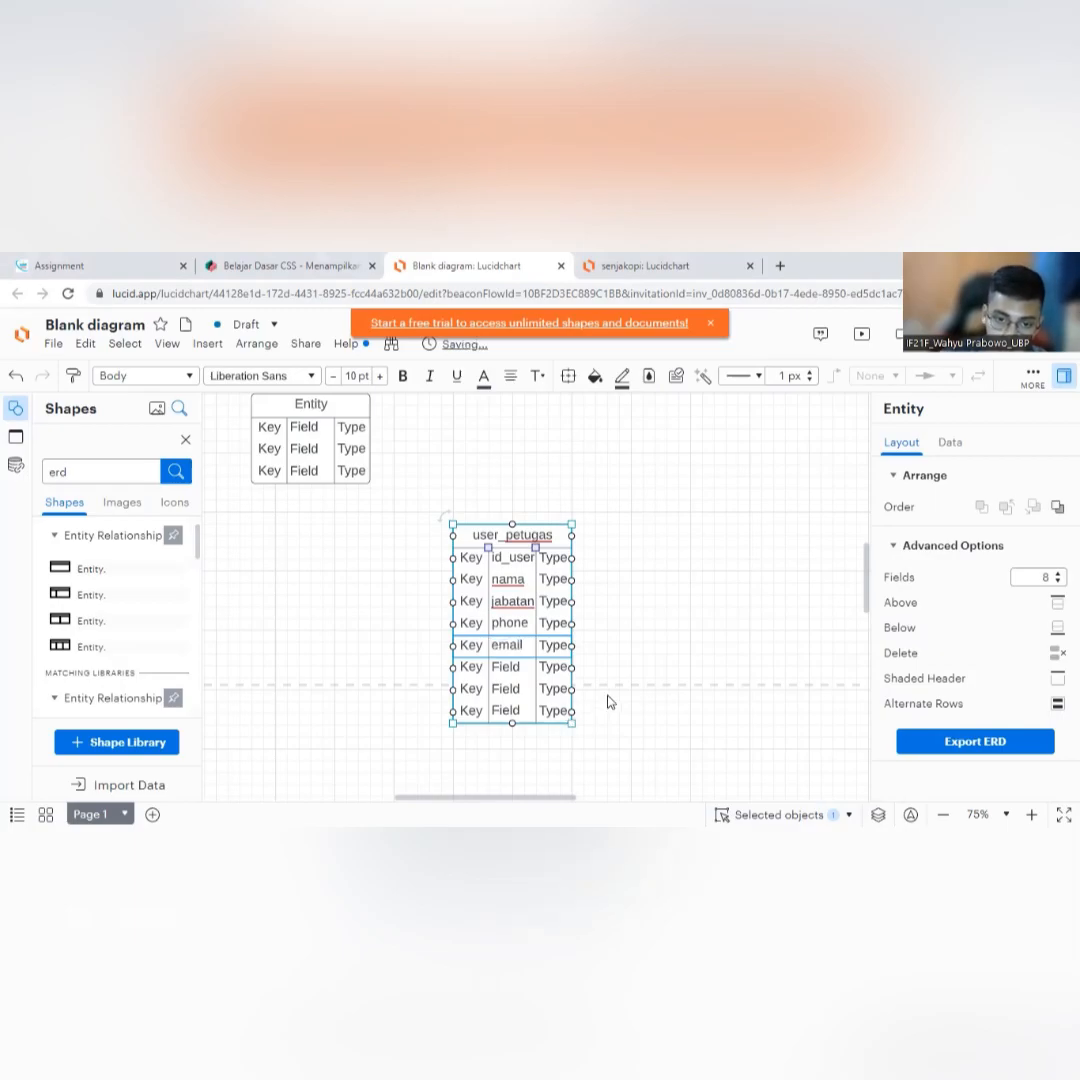
{"action": "double_click", "coordinate": [511, 668]}
{"action": "type", "text": "password"}
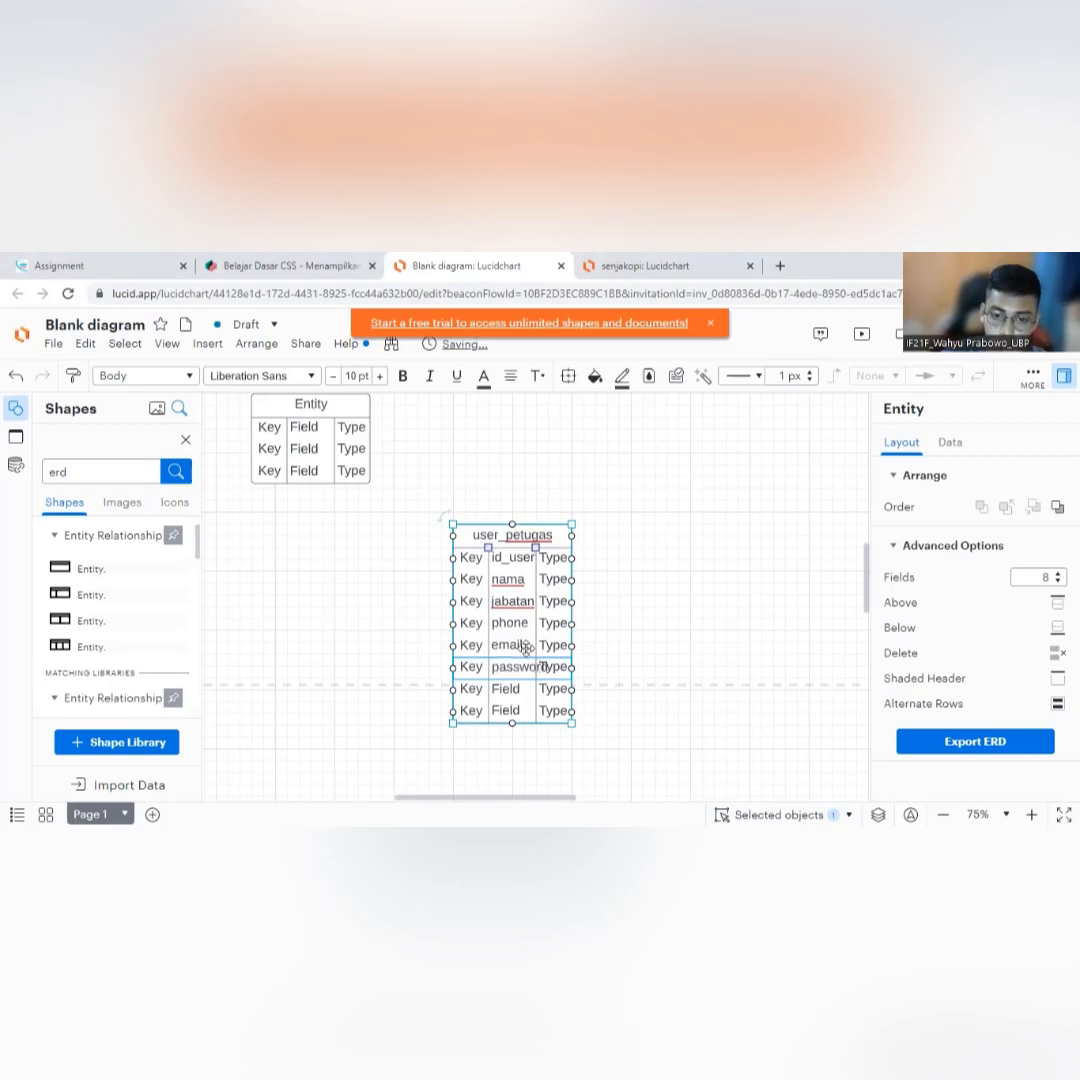
{"action": "double_click", "coordinate": [510, 689]}
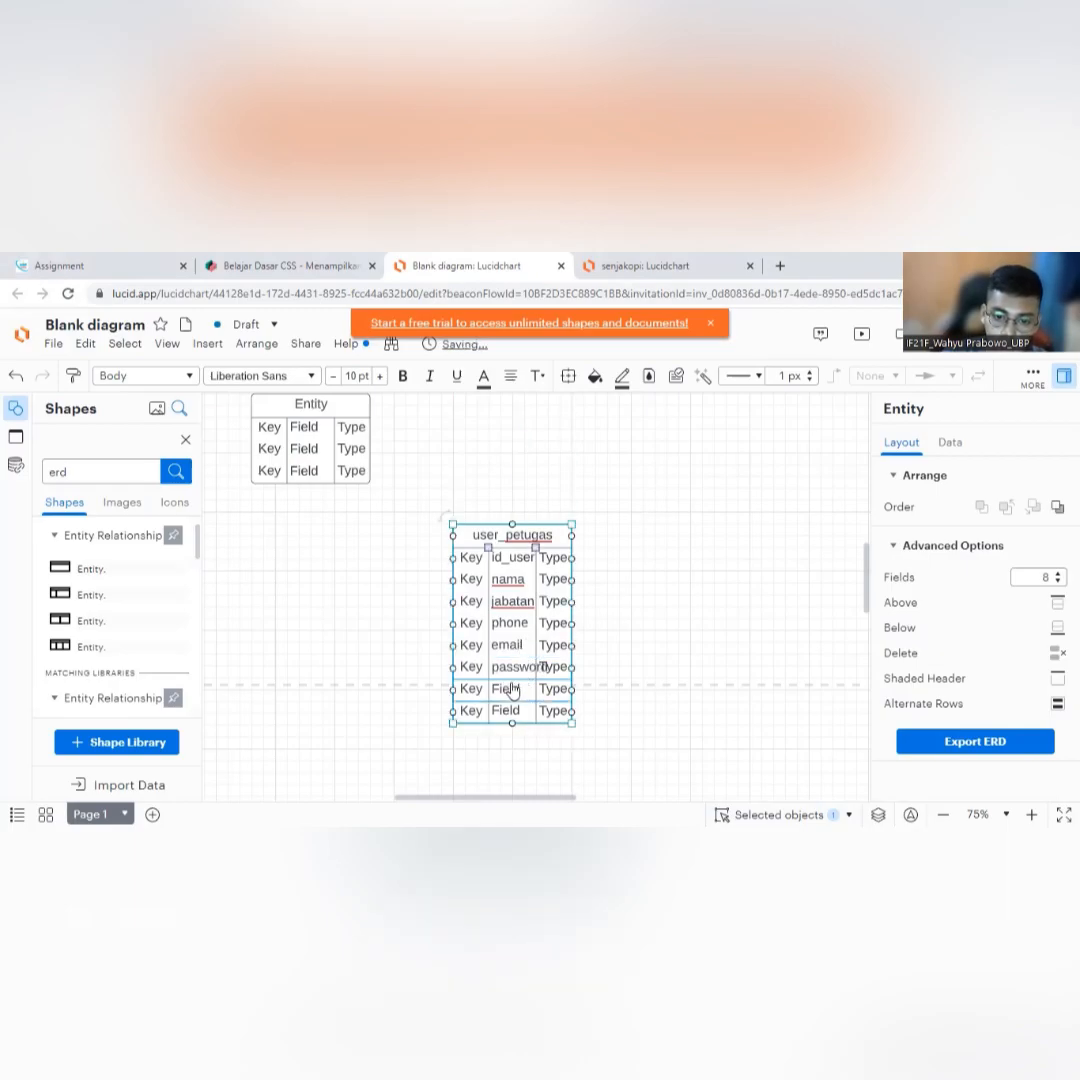
{"action": "type", "text": "foto_user"}
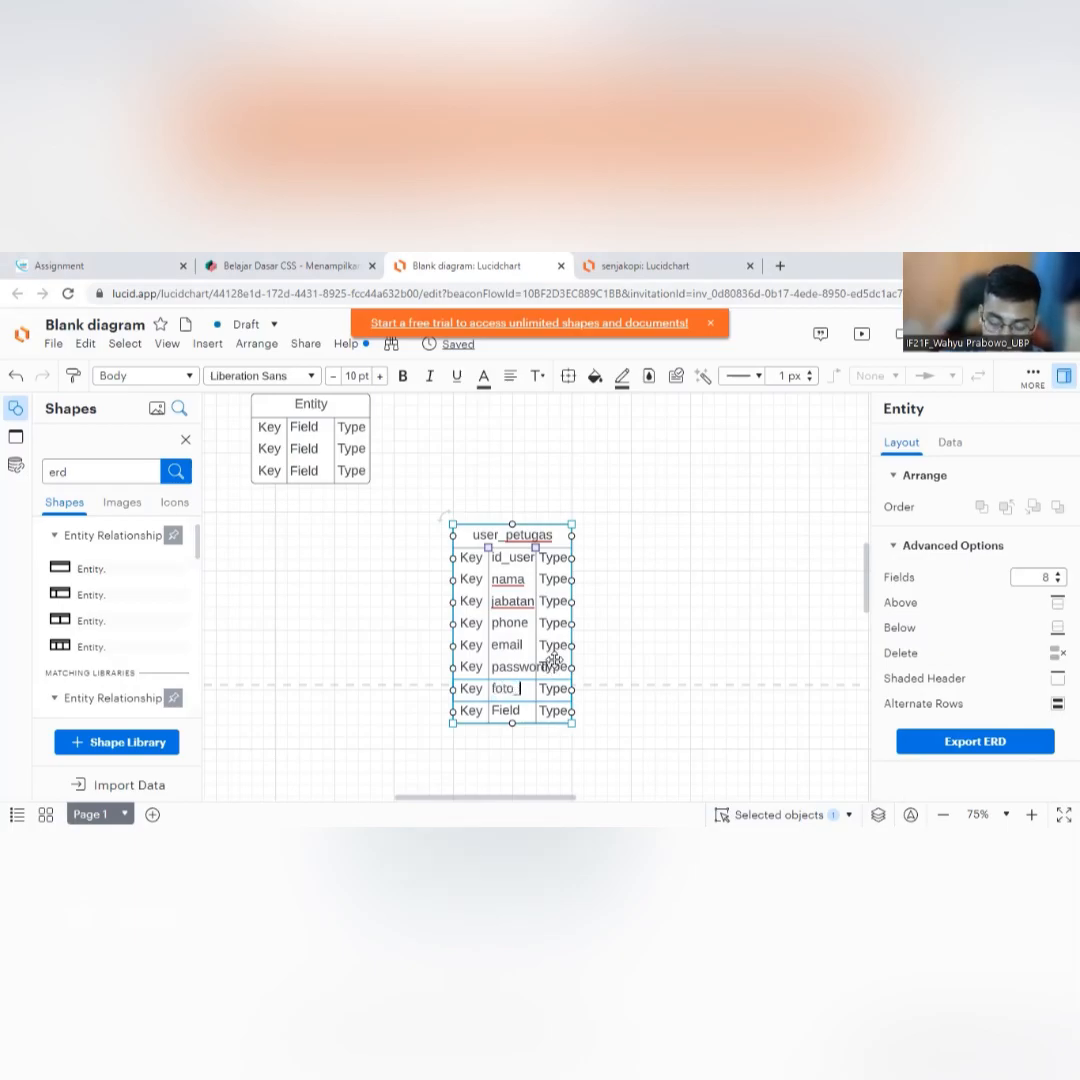
Name the last field of user_petugas level.
{"action": "double_click", "coordinate": [525, 711]}
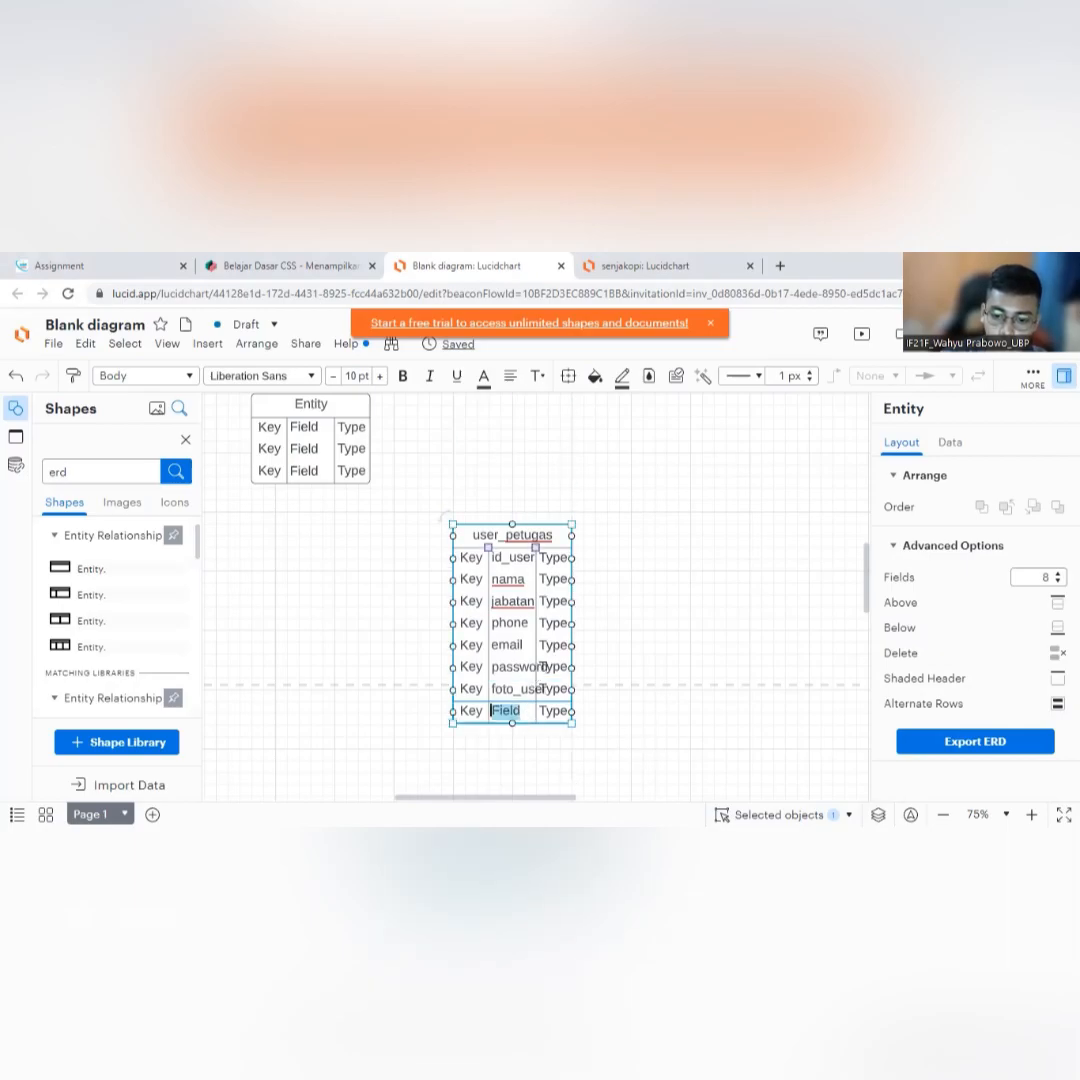
{"action": "key", "text": "Escape"}
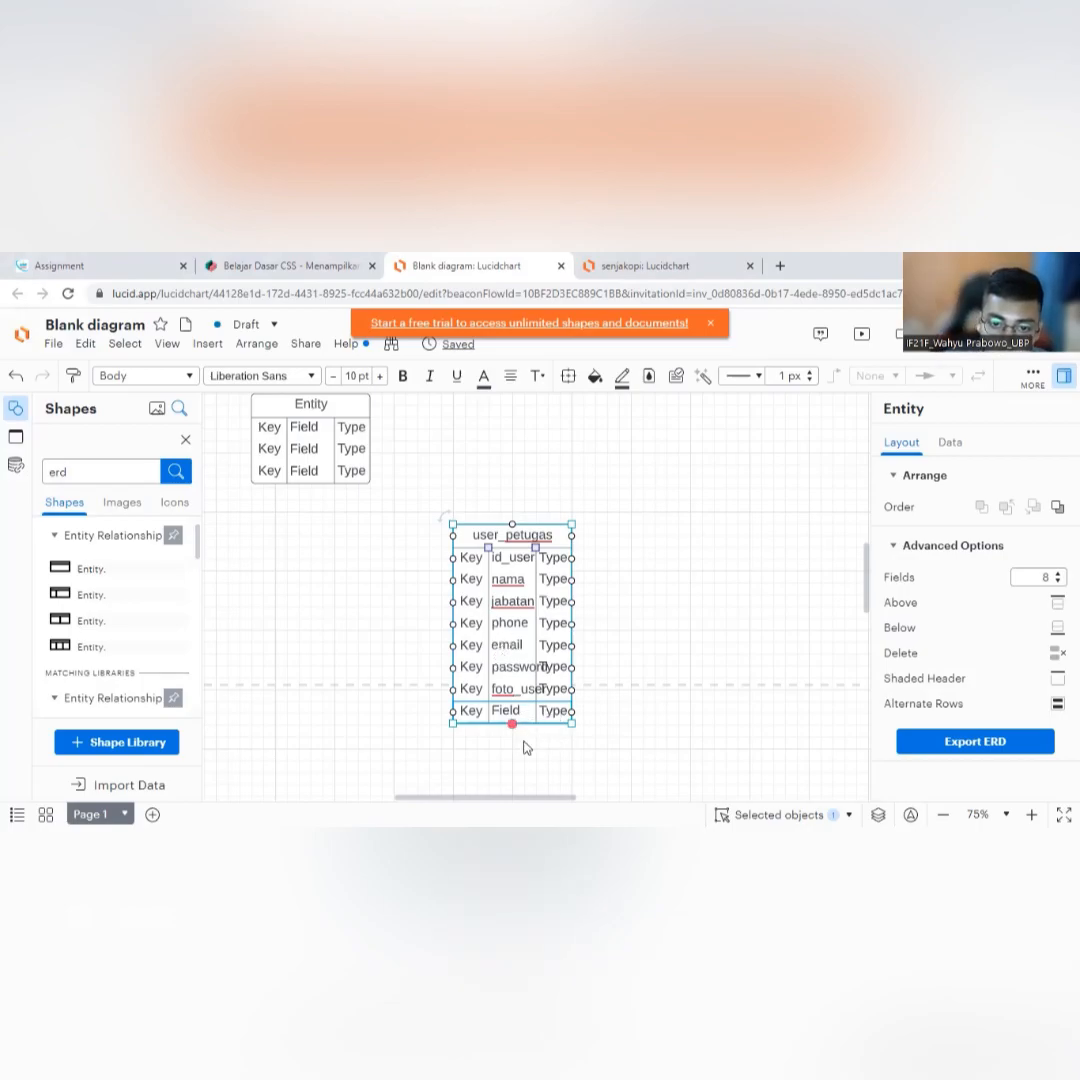
{"action": "scroll", "coordinate": [507, 760], "scroll_direction": "down", "scroll_amount": 2}
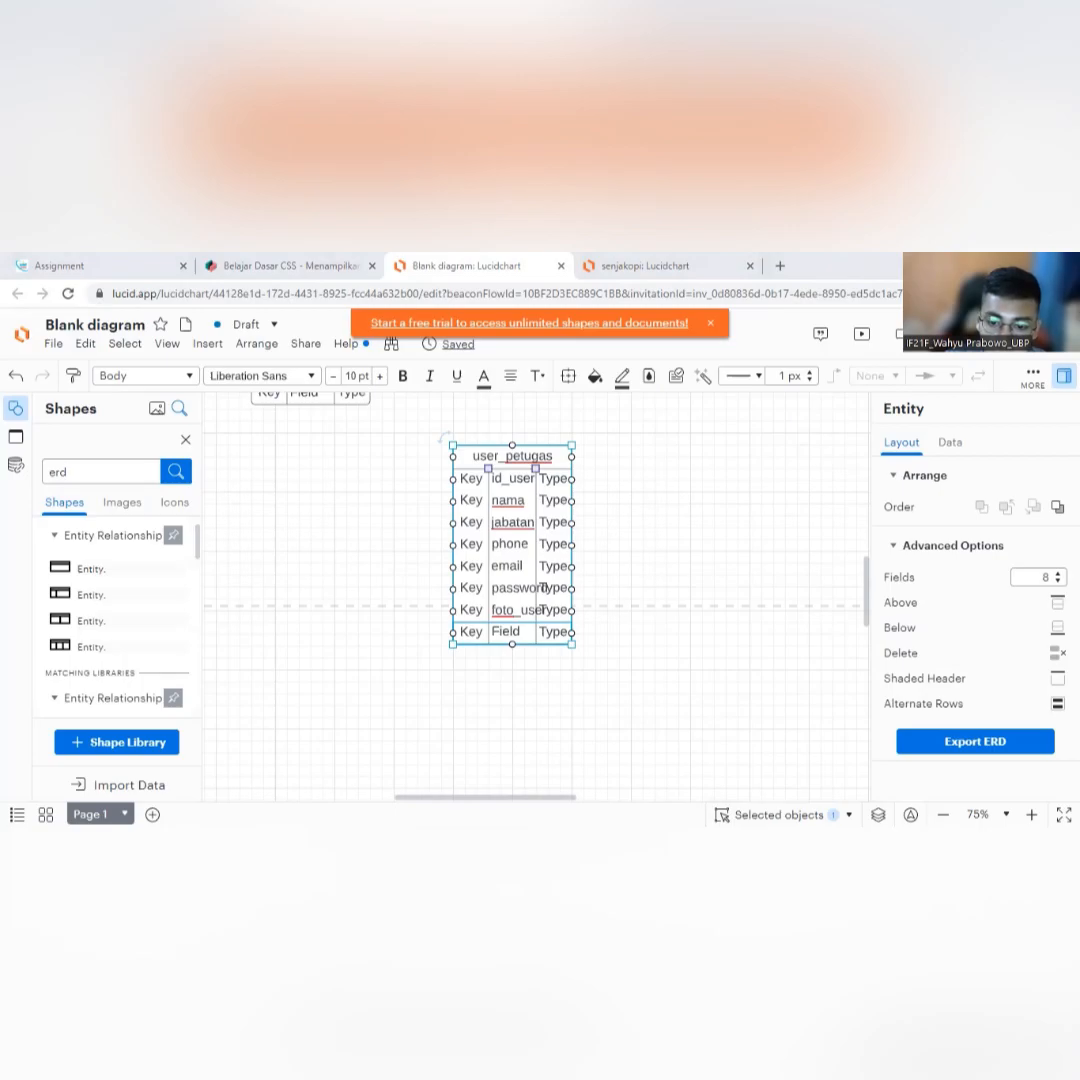
{"action": "double_click", "coordinate": [514, 637]}
{"action": "type", "text": "lebv"}
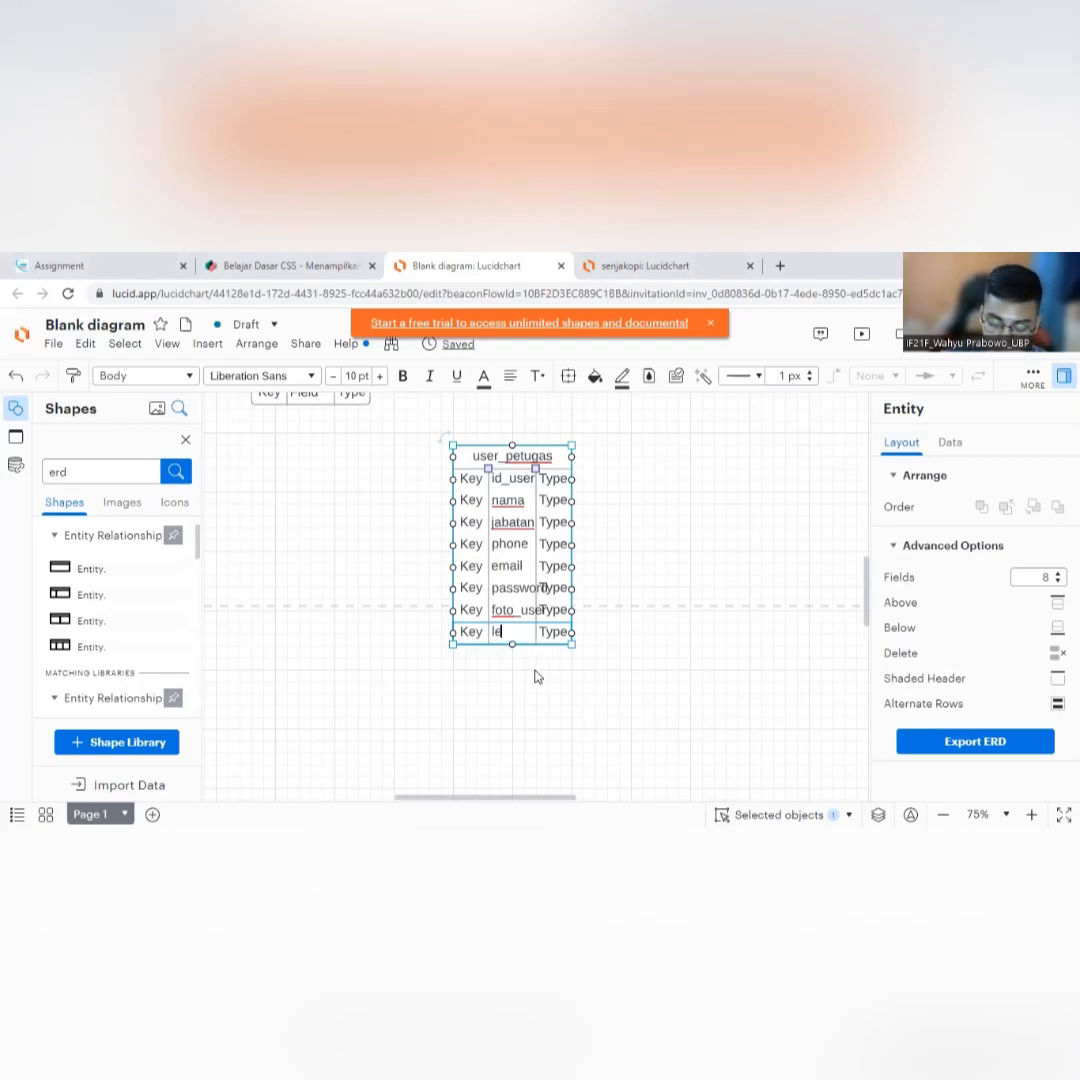
{"action": "key", "text": "BackSpace"}
{"action": "key", "text": "BackSpace"}
{"action": "type", "text": "vel"}
{"action": "left_click", "coordinate": [577, 491]}
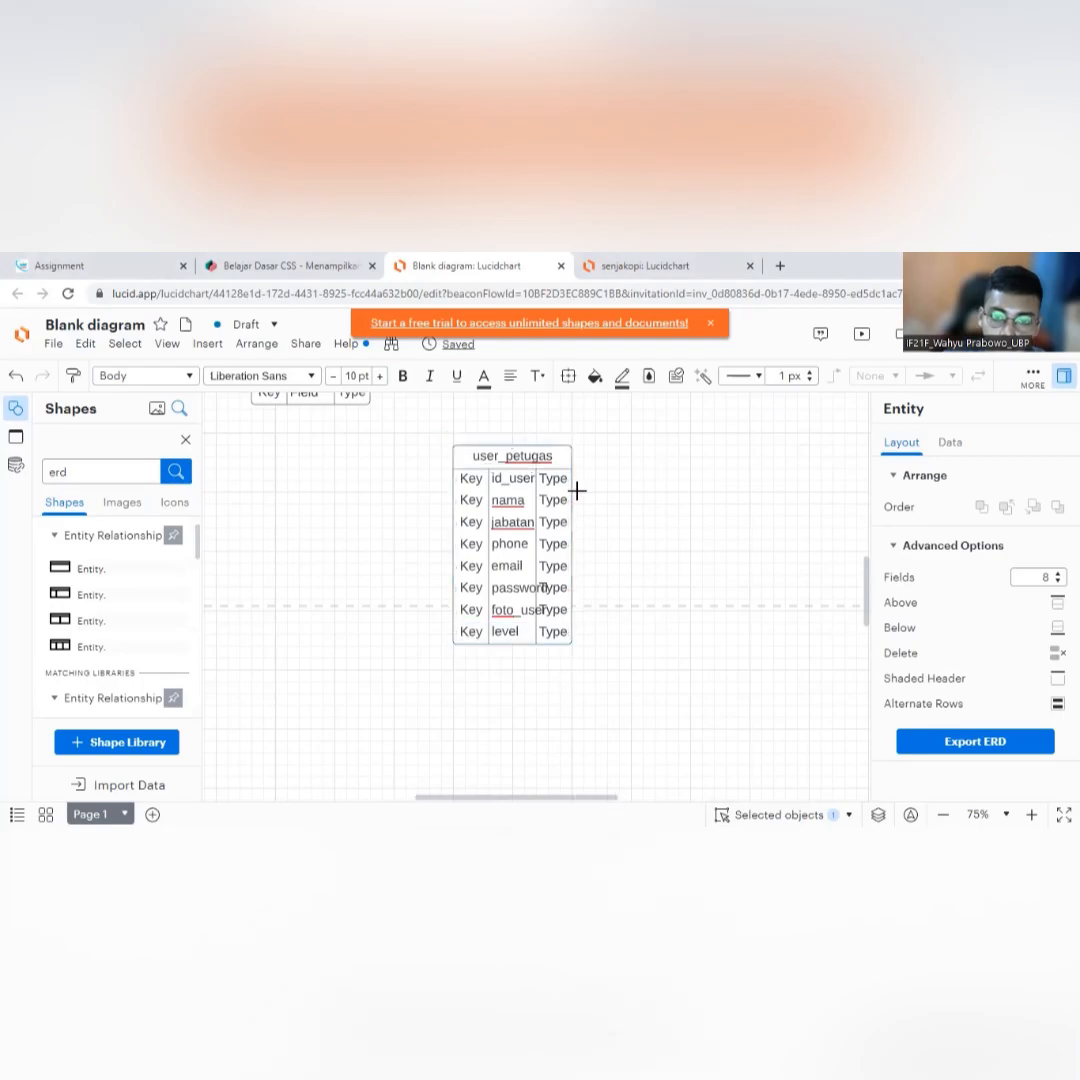
Widen the user_petugas entity to nearly twice its width and enlarge its Key column so the field names fit.
{"action": "left_click", "coordinate": [556, 451]}
{"action": "left_click_drag", "start_coordinate": [572, 447], "coordinate": [679, 453]}
{"action": "left_click", "coordinate": [586, 550]}
{"action": "left_click_drag", "start_coordinate": [491, 480], "coordinate": [525, 480]}
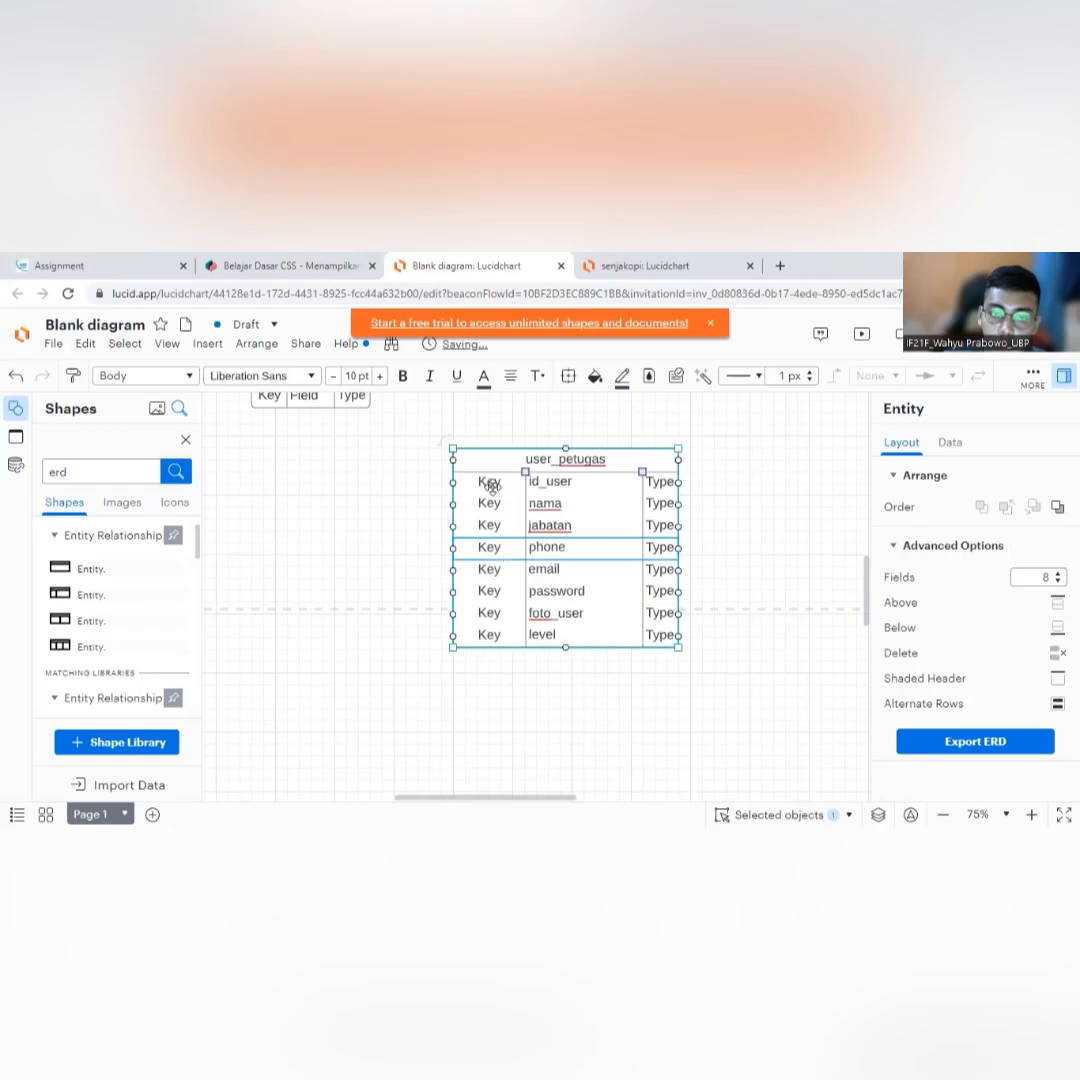
Set the key of the id_user field to PK and shift the user_petugas entity slightly left to X 7.62 cm.
{"action": "double_click", "coordinate": [491, 482]}
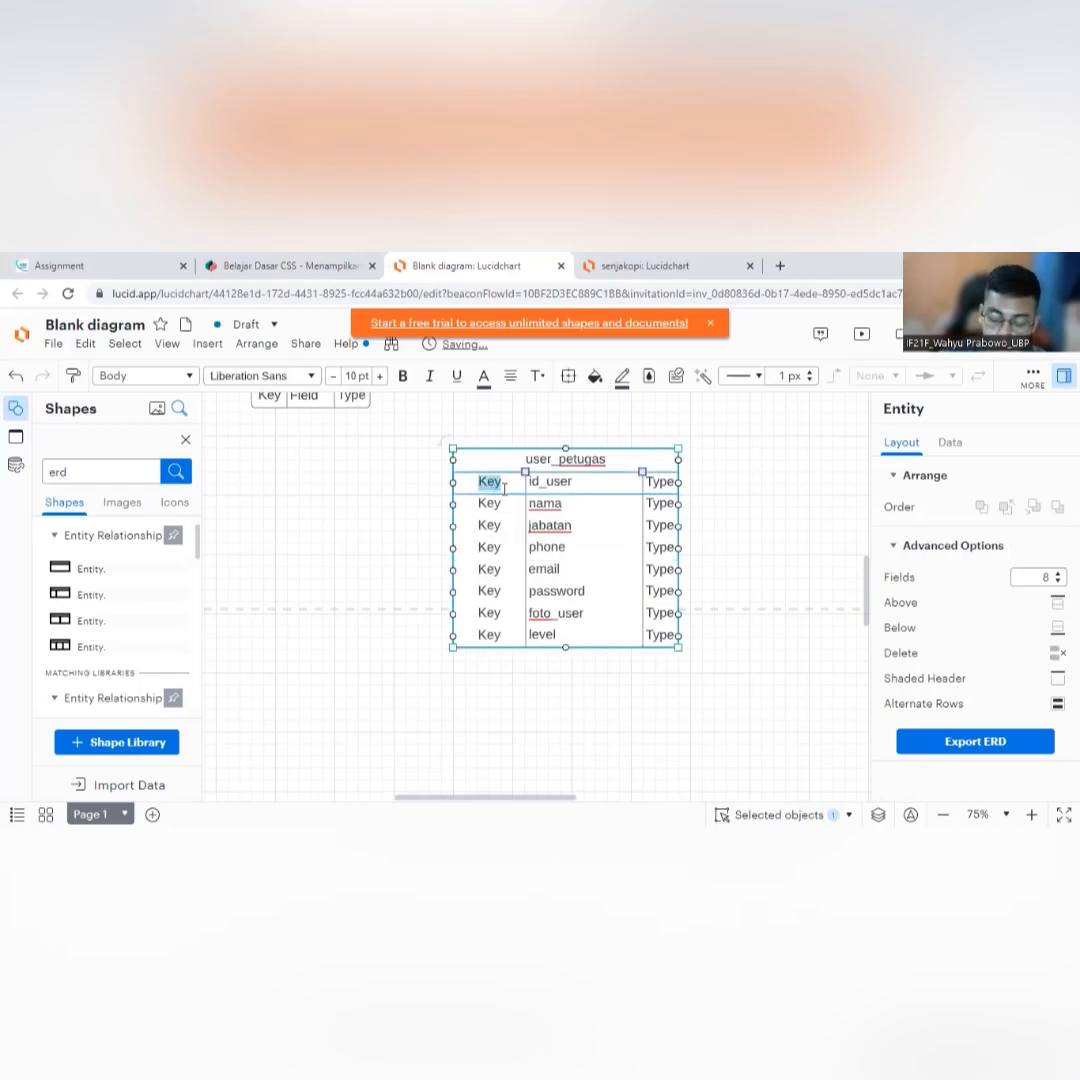
{"action": "type", "text": "PK"}
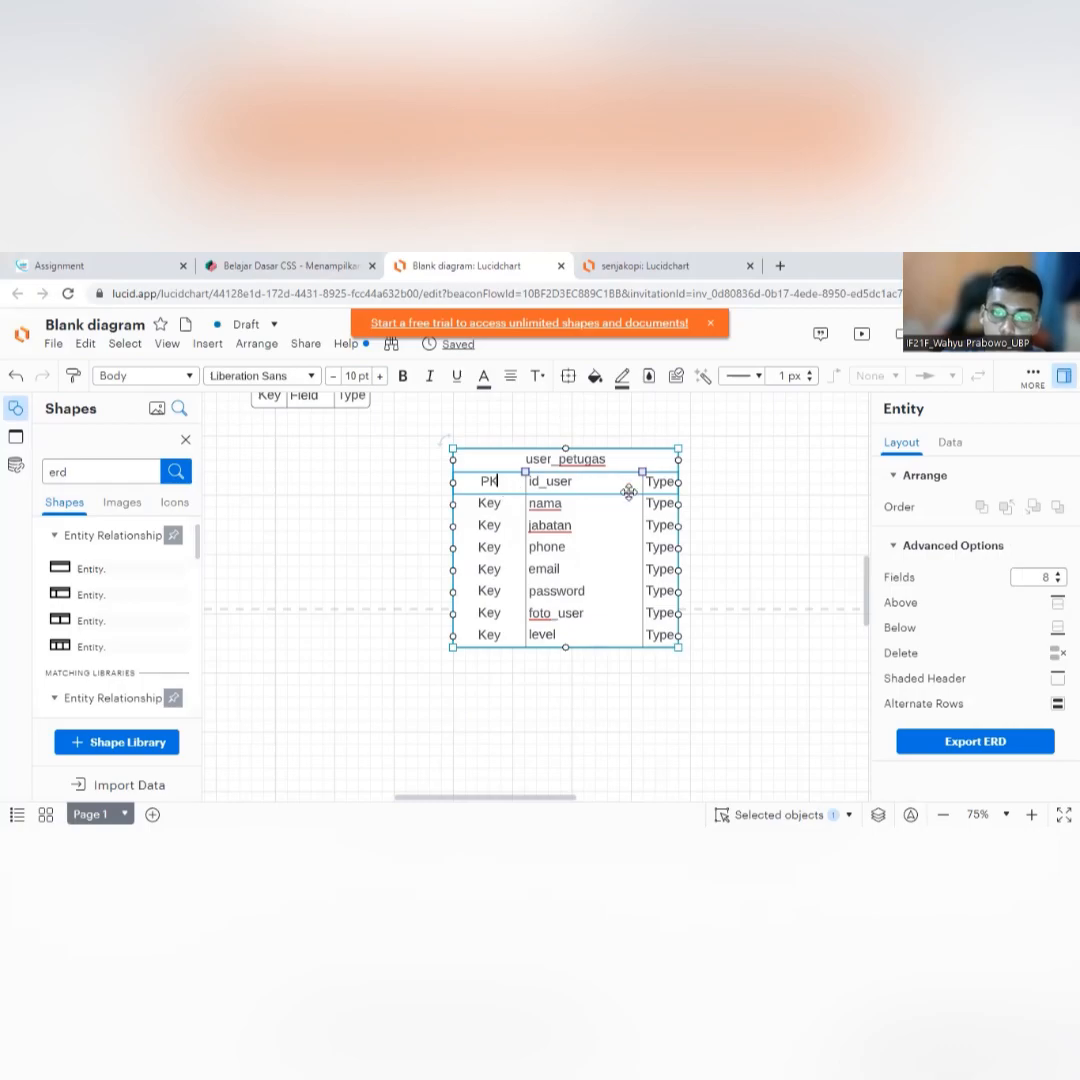
{"action": "mouse_move", "coordinate": [639, 469]}
{"action": "left_mouse_down"}
{"action": "mouse_move", "coordinate": [624, 475]}
{"action": "mouse_move", "coordinate": [644, 485]}
{"action": "left_mouse_up"}
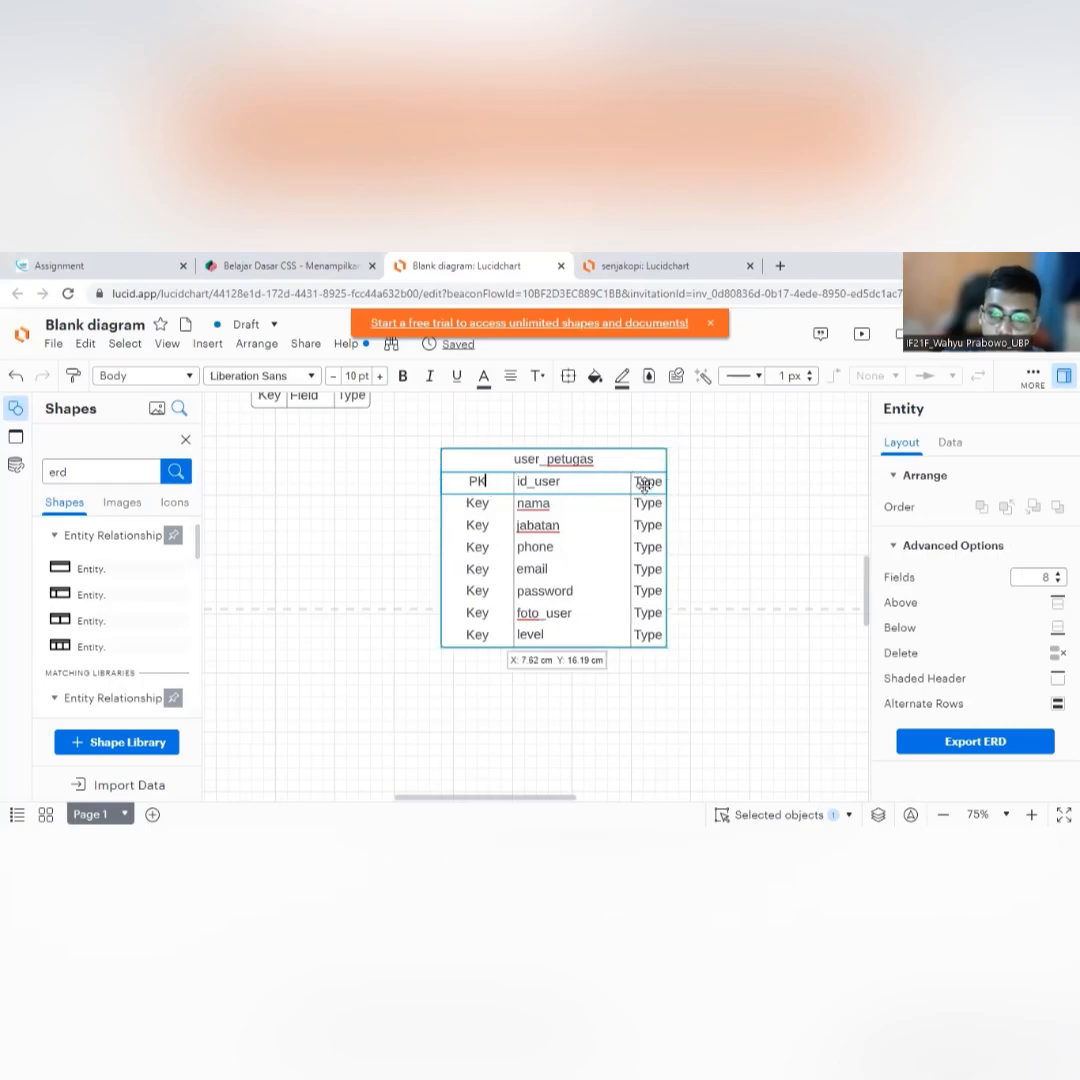
{"action": "left_click", "coordinate": [714, 590]}
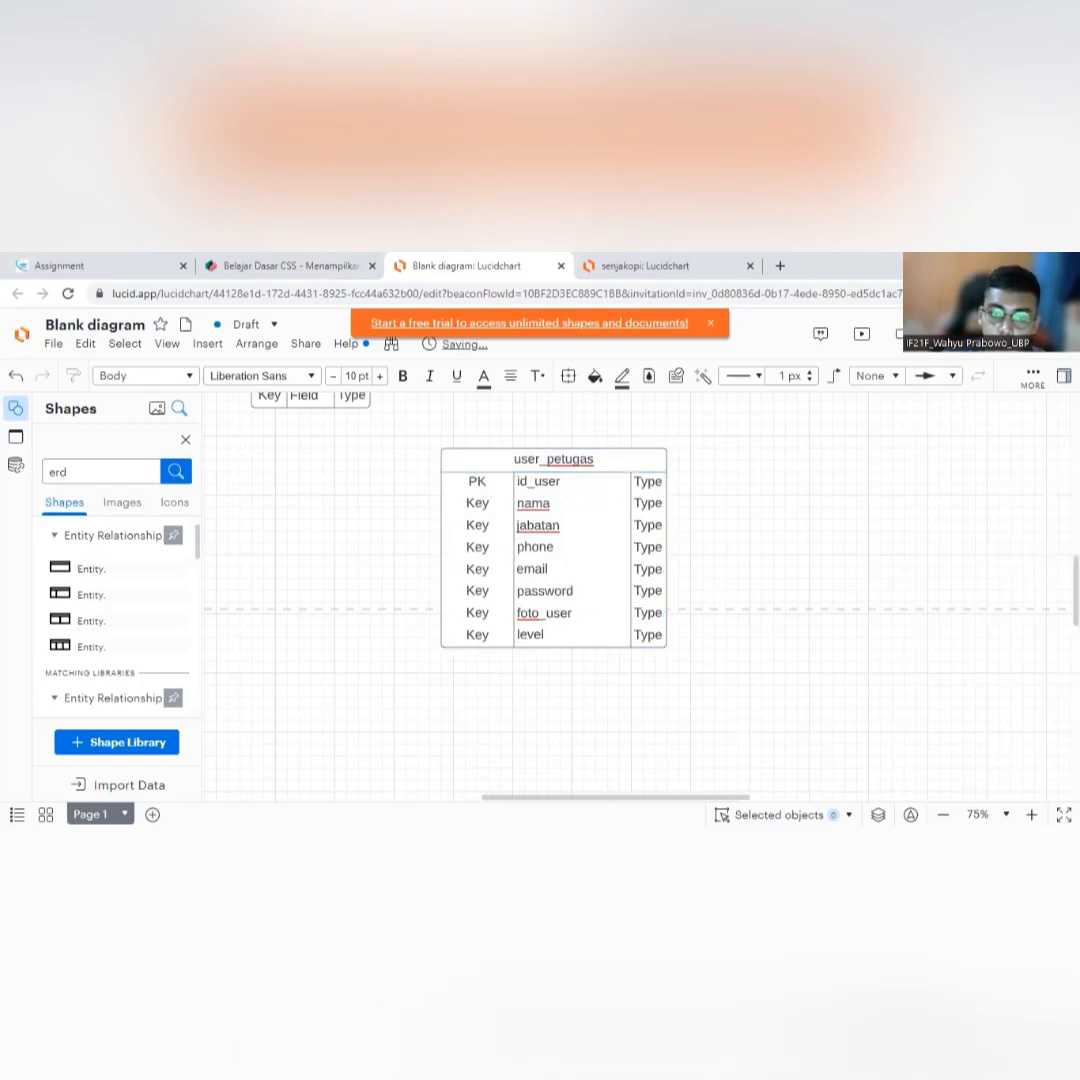
Extend the user_petugas entity to the right and move its last column divider left to enlarge the Type column.
{"action": "left_click", "coordinate": [641, 469]}
{"action": "left_click_drag", "start_coordinate": [631, 474], "coordinate": [592, 475]}
{"action": "left_click_drag", "start_coordinate": [668, 449], "coordinate": [797, 450]}
{"action": "left_click_drag", "start_coordinate": [724, 478], "coordinate": [613, 476]}
Set the type of the id_user field to int NOT NULL AUTO_INCREMENT.
{"action": "double_click", "coordinate": [641, 484]}
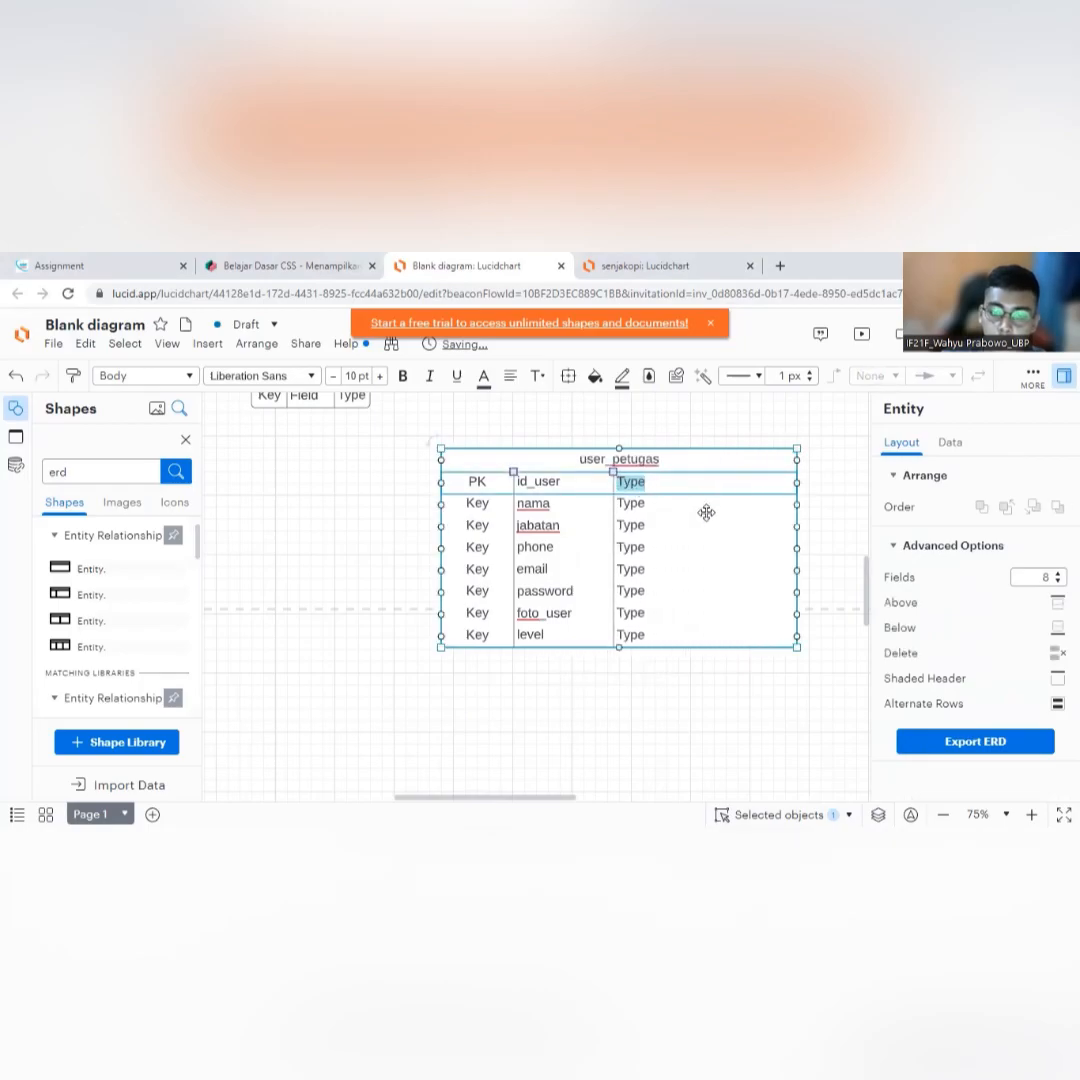
{"action": "key", "text": "BackSpace"}
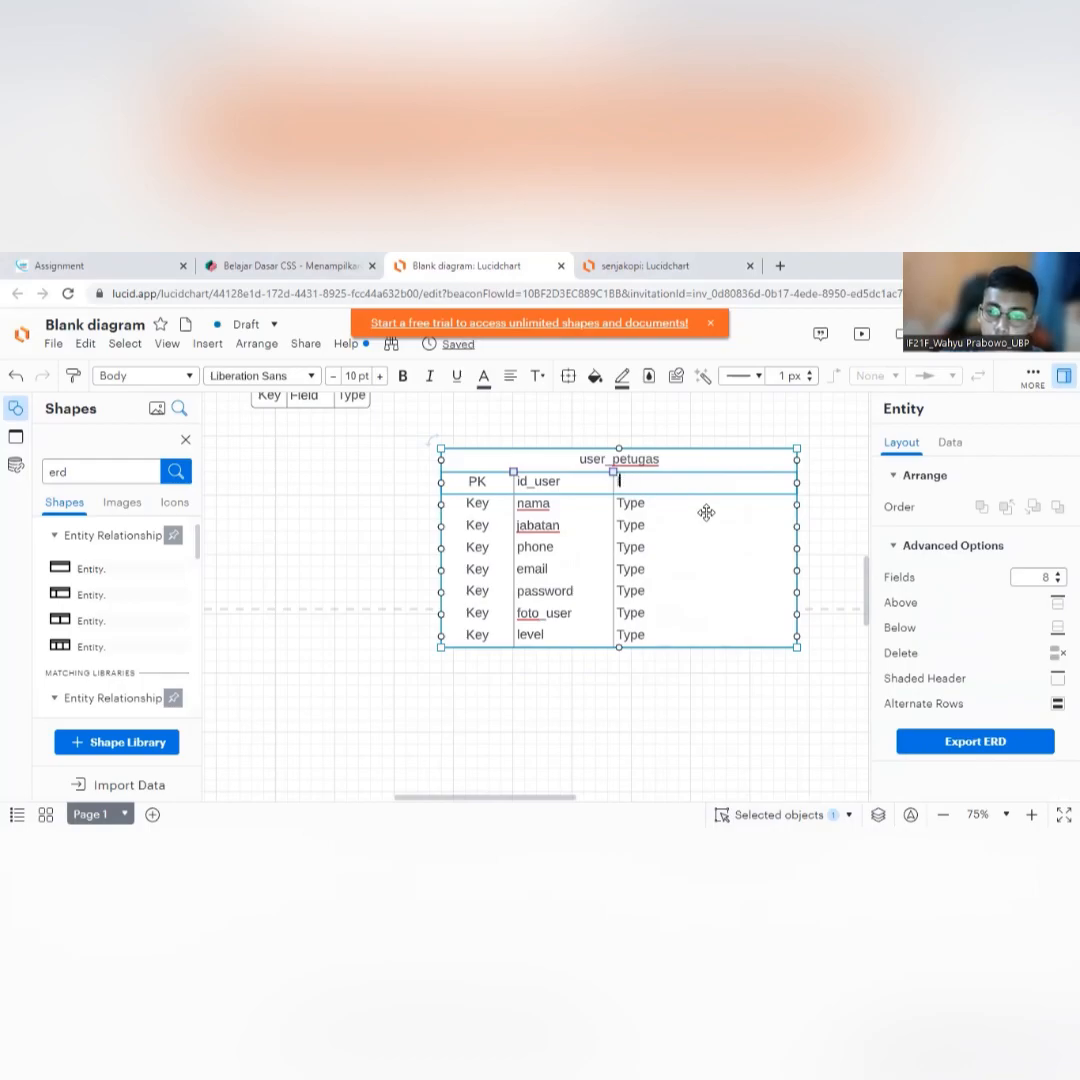
{"action": "type", "text": "int NOT NULL AUTO_AUTO"}
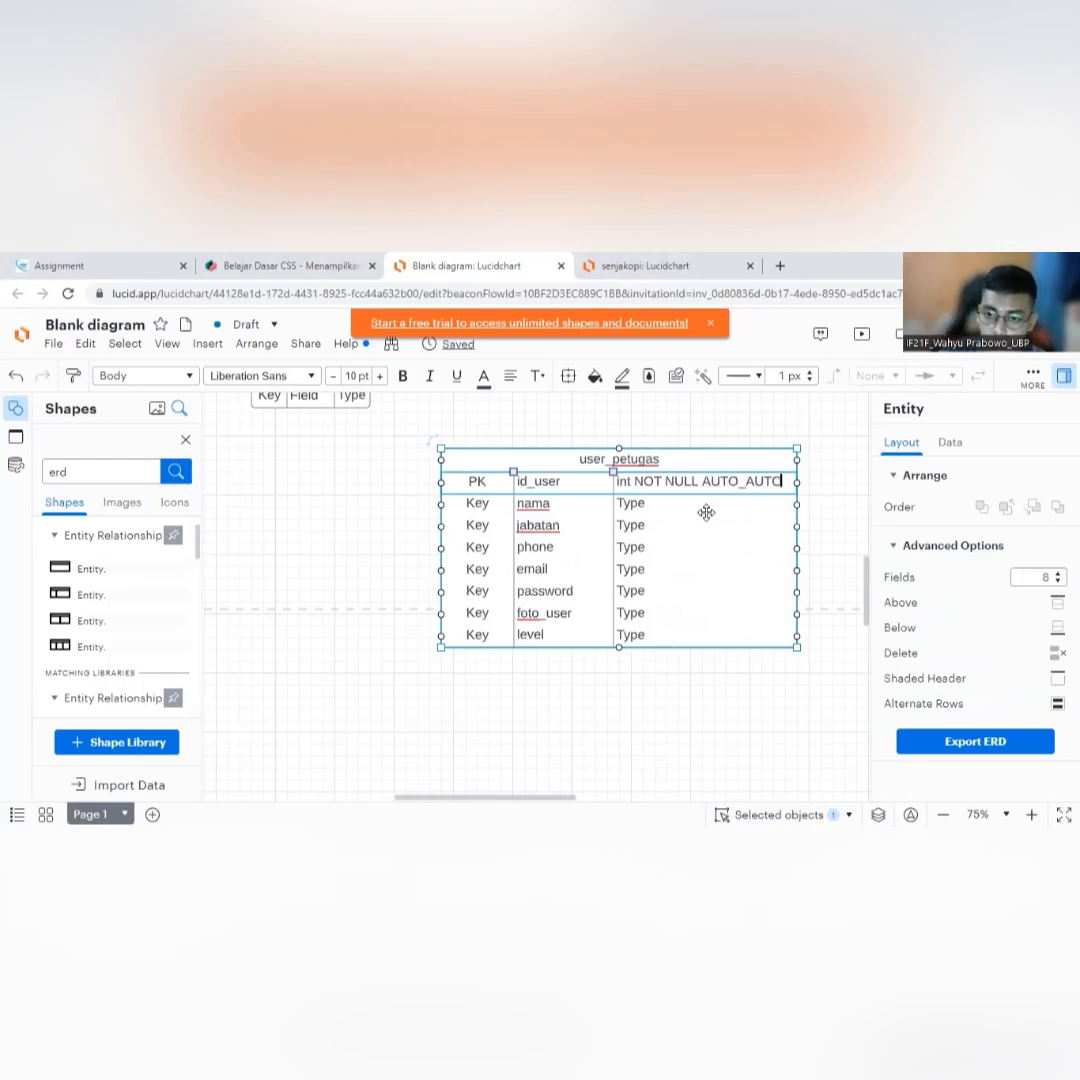
{"action": "key", "text": "BackSpace"}
{"action": "key", "text": "BackSpace"}
{"action": "key", "text": "BackSpace"}
{"action": "key", "text": "BackSpace"}
{"action": "key", "text": "BackSpace"}
{"action": "type", "text": "_INCREMENT"}
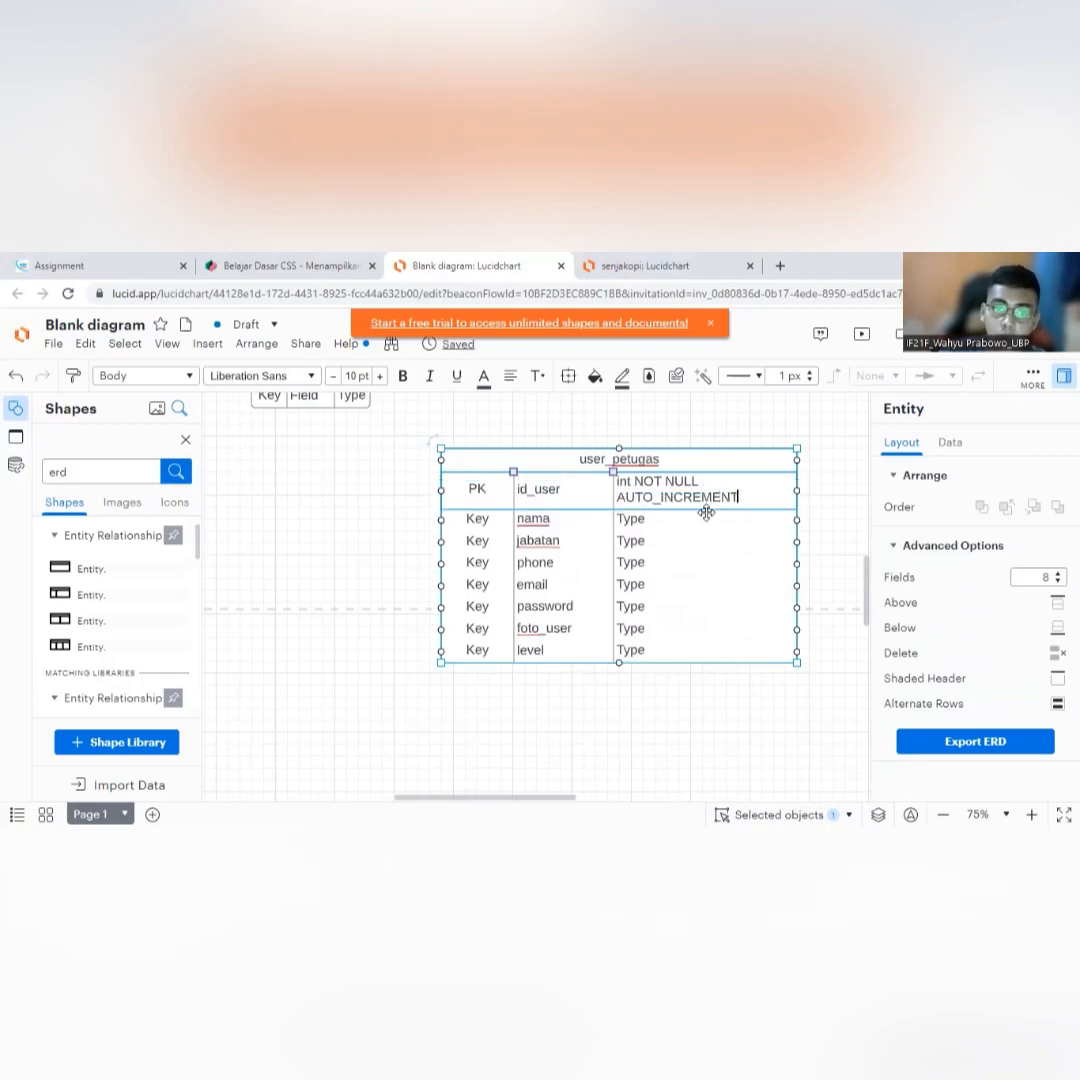
Set the type of the nama field in the user_petugas entity to varchar(35) NOT NULL.
{"action": "double_click", "coordinate": [640, 518]}
{"action": "type", "text": "va"}
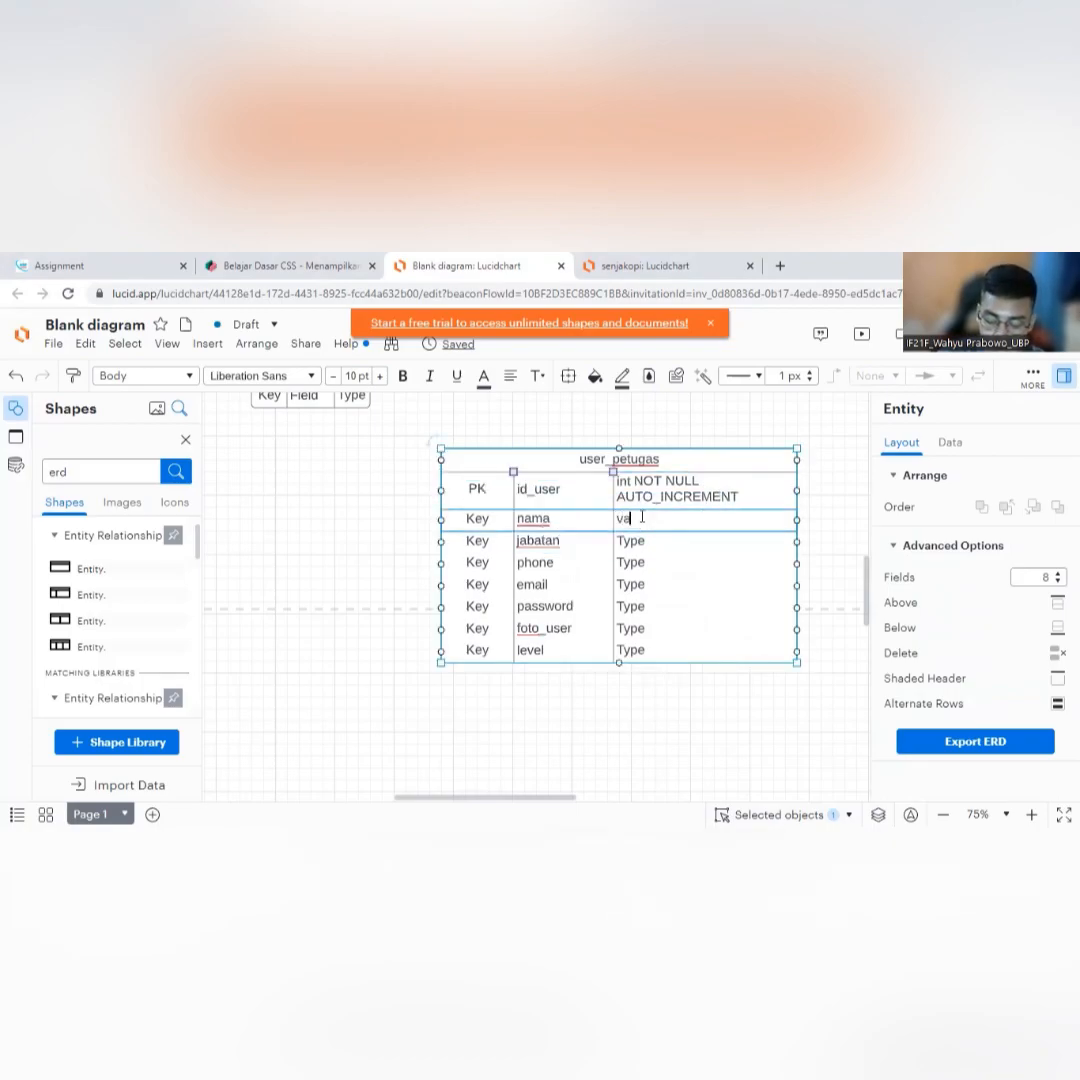
{"action": "type", "text": "rchar"}
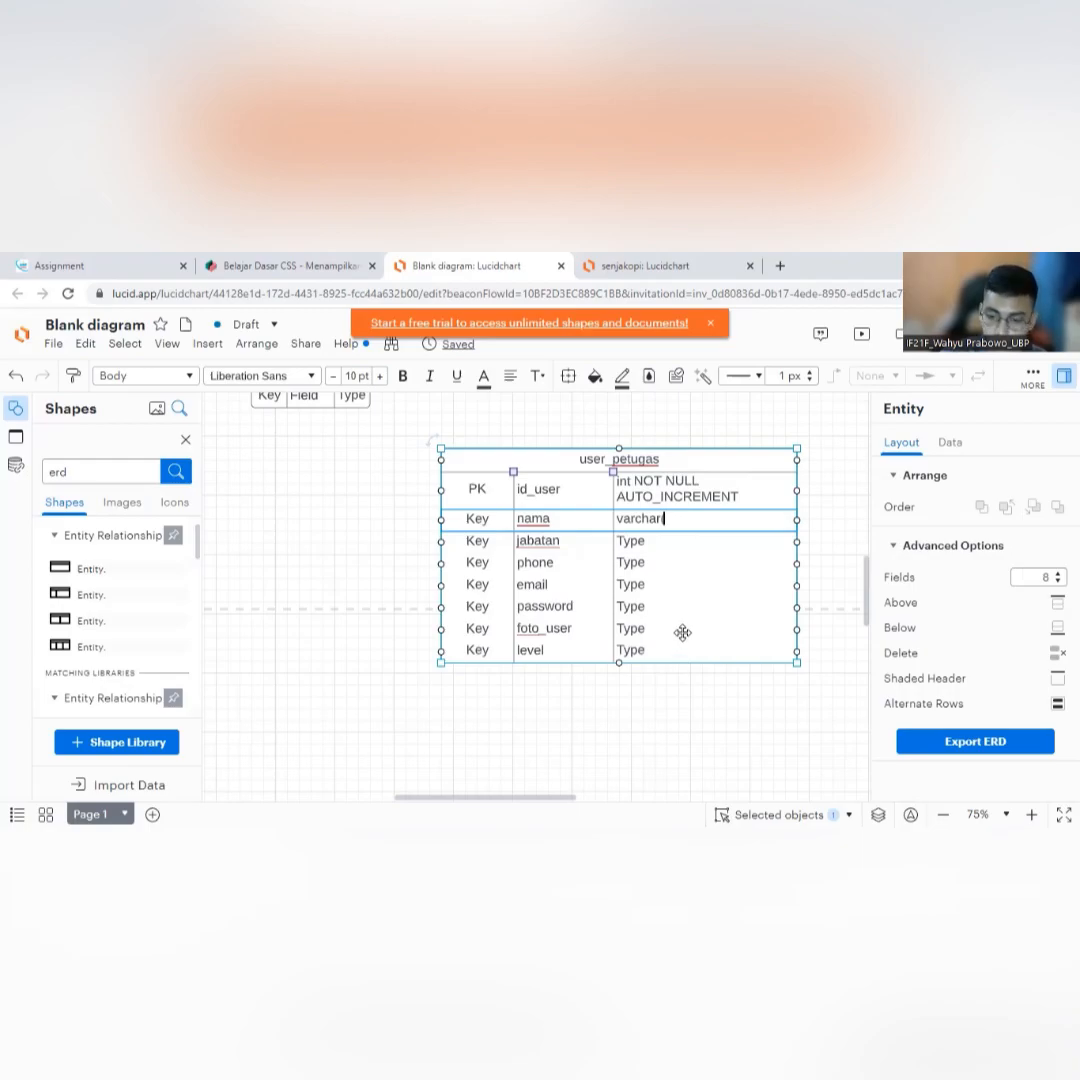
{"action": "type", "text": "("}
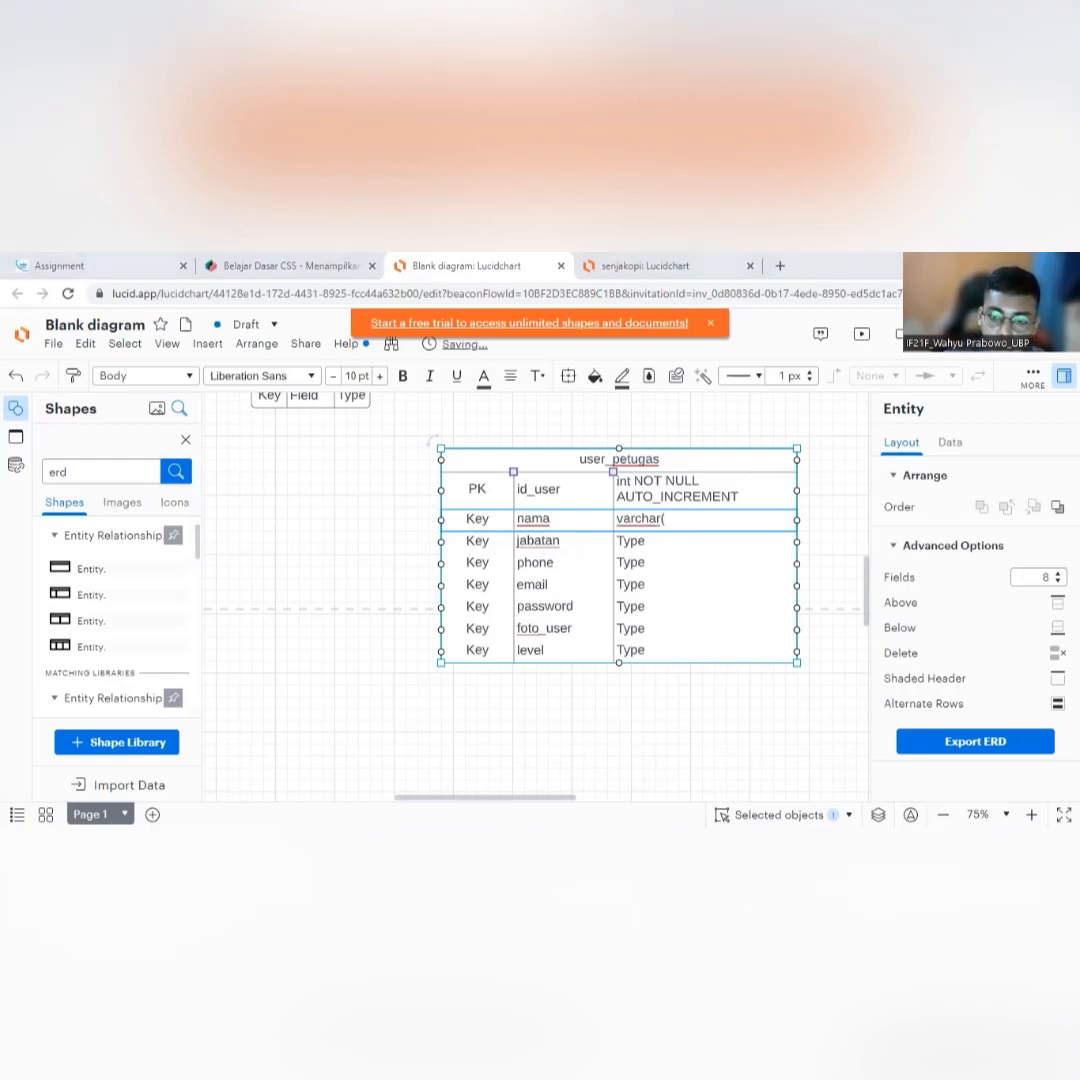
{"action": "double_click", "coordinate": [674, 520]}
{"action": "left_click", "coordinate": [674, 519]}
{"action": "type", "text": "35)"}
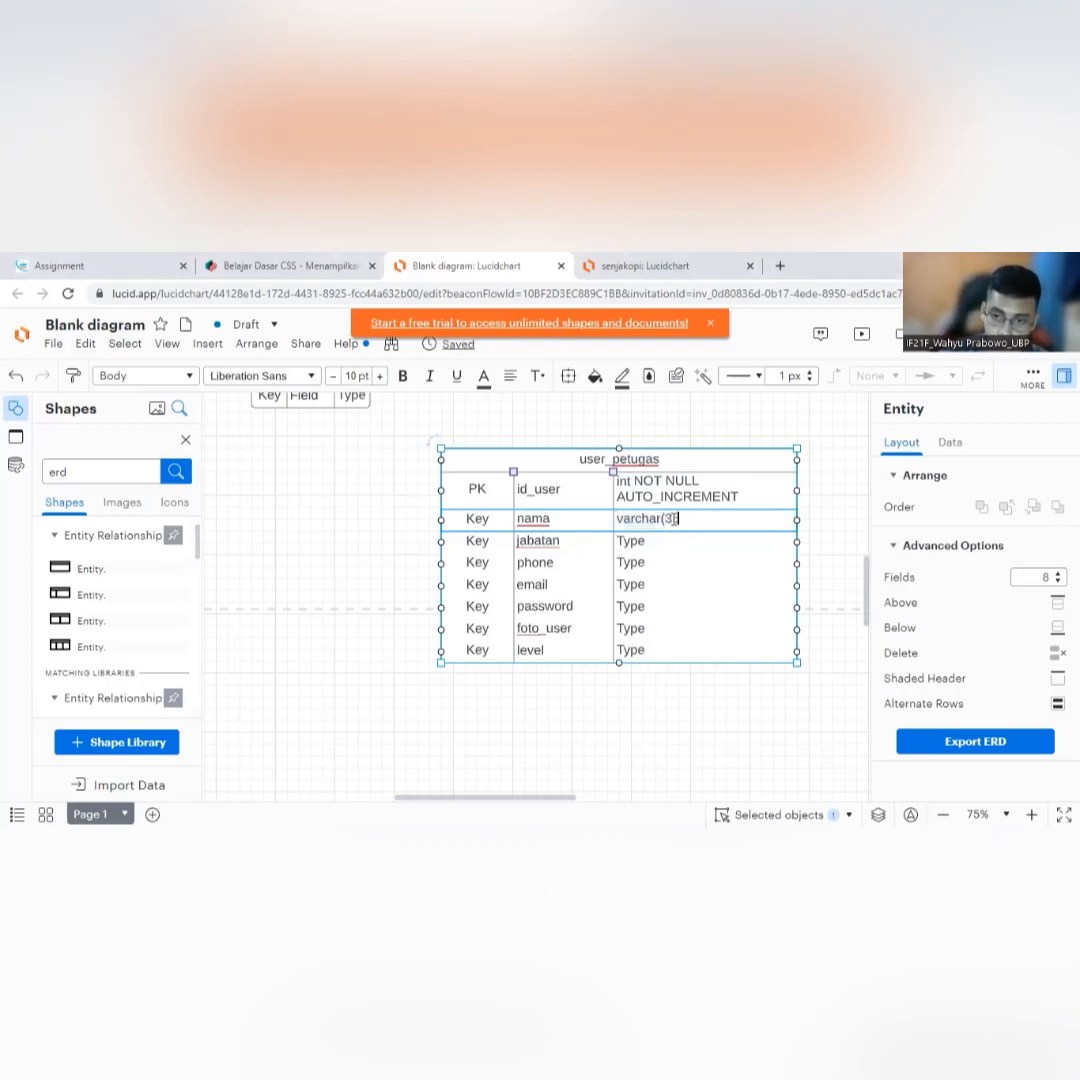
{"action": "type", "text": " NOT NULL"}
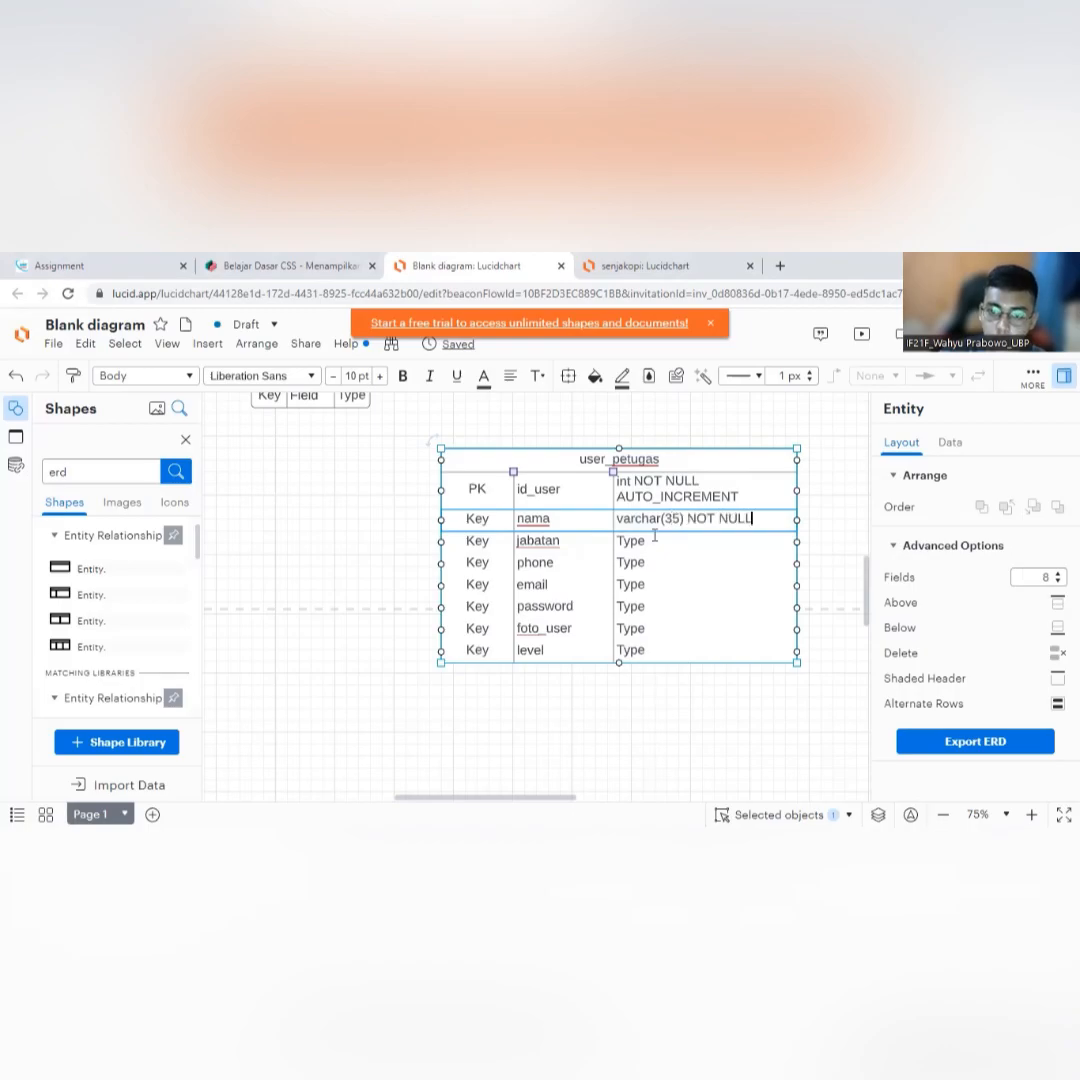
{"action": "double_click", "coordinate": [624, 540]}
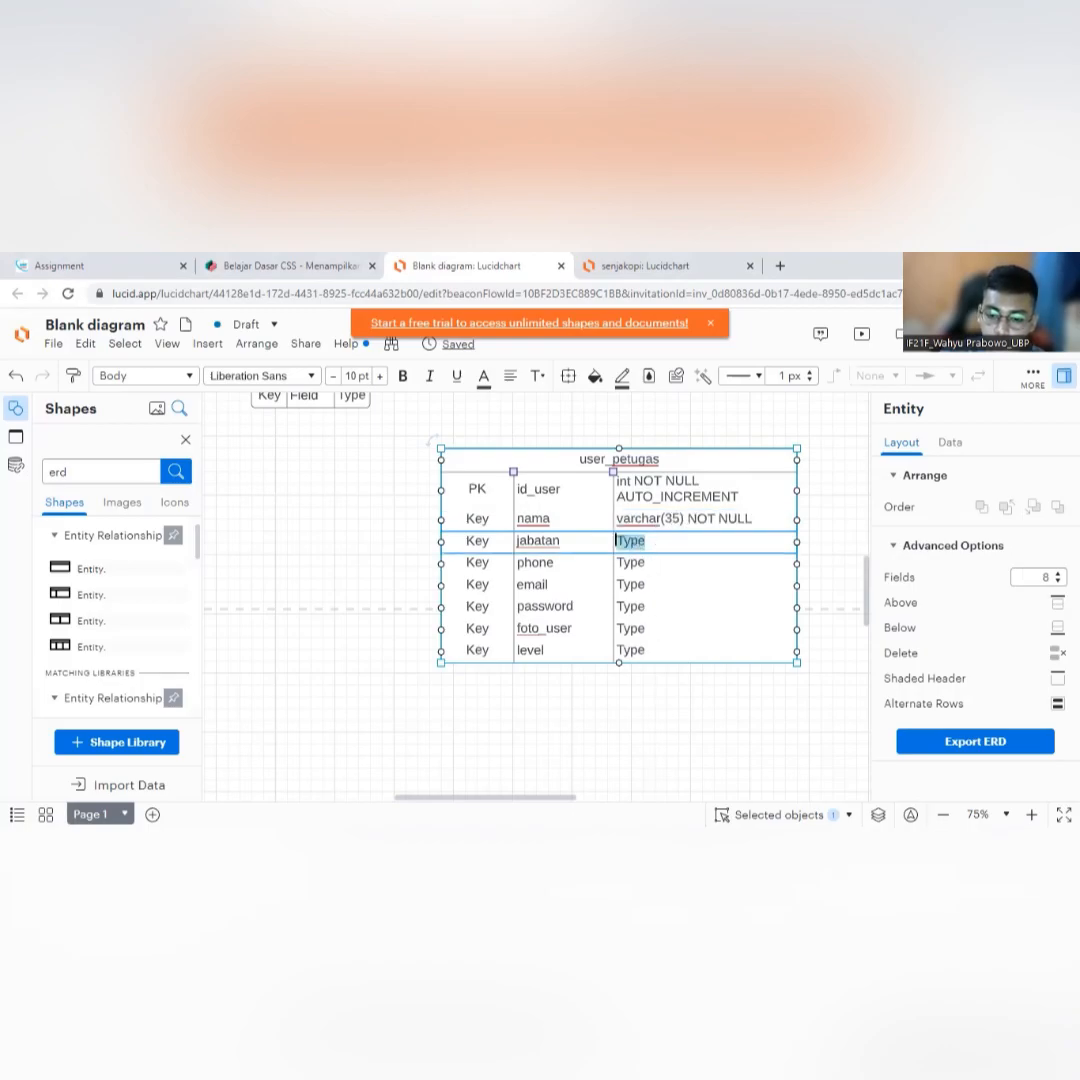
{"action": "key", "text": "Escape"}
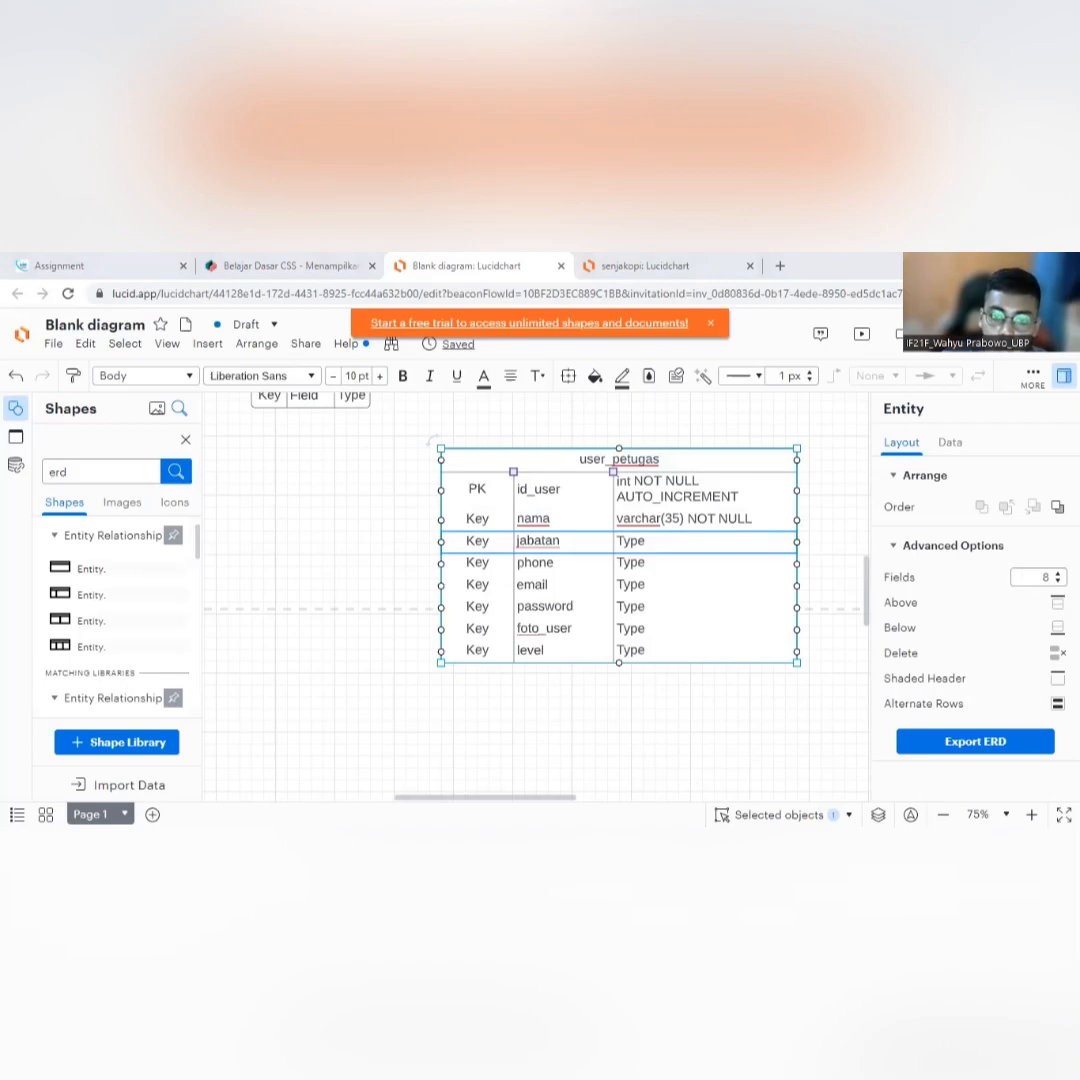
{"action": "key", "text": "Escape"}
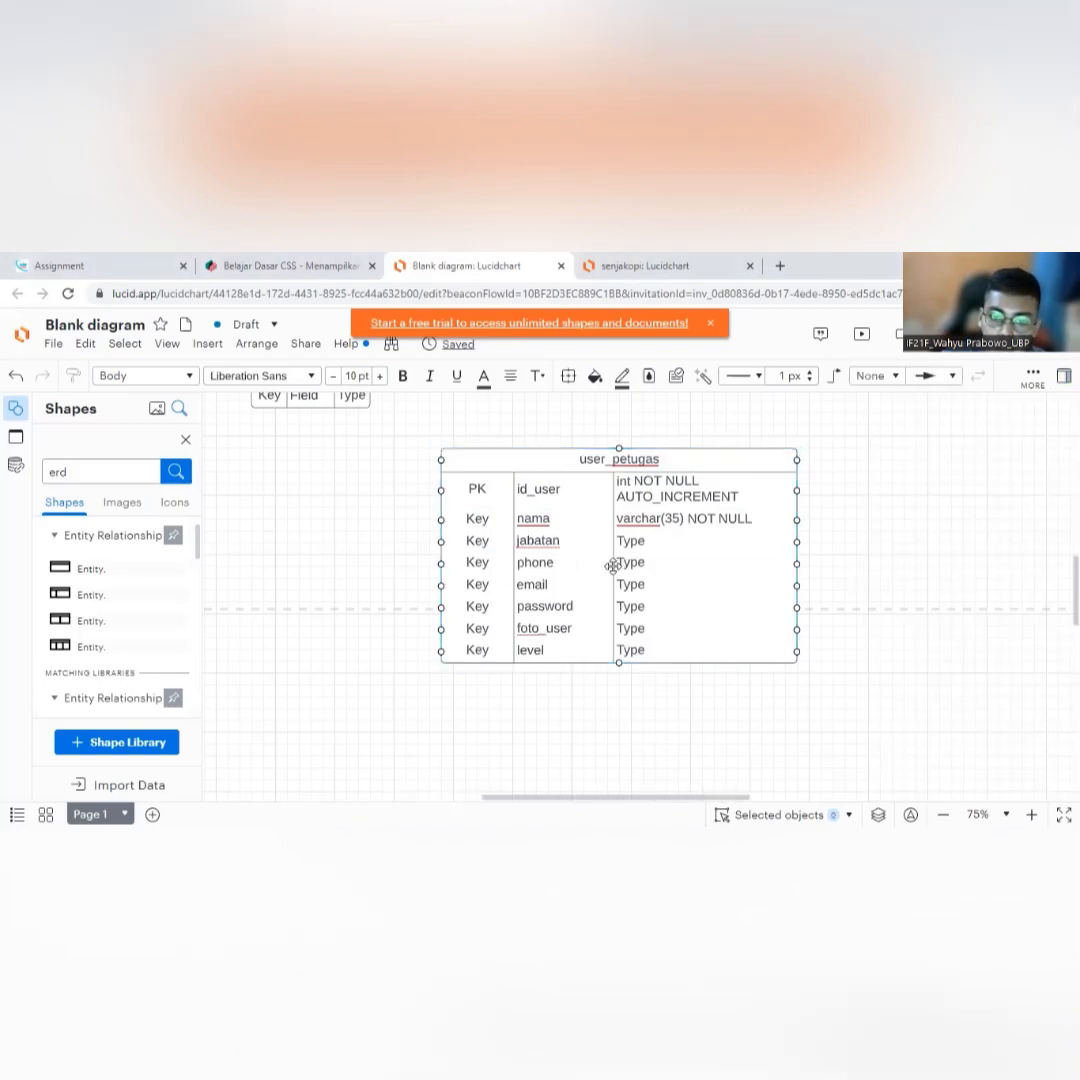
{"action": "left_click", "coordinate": [630, 614]}
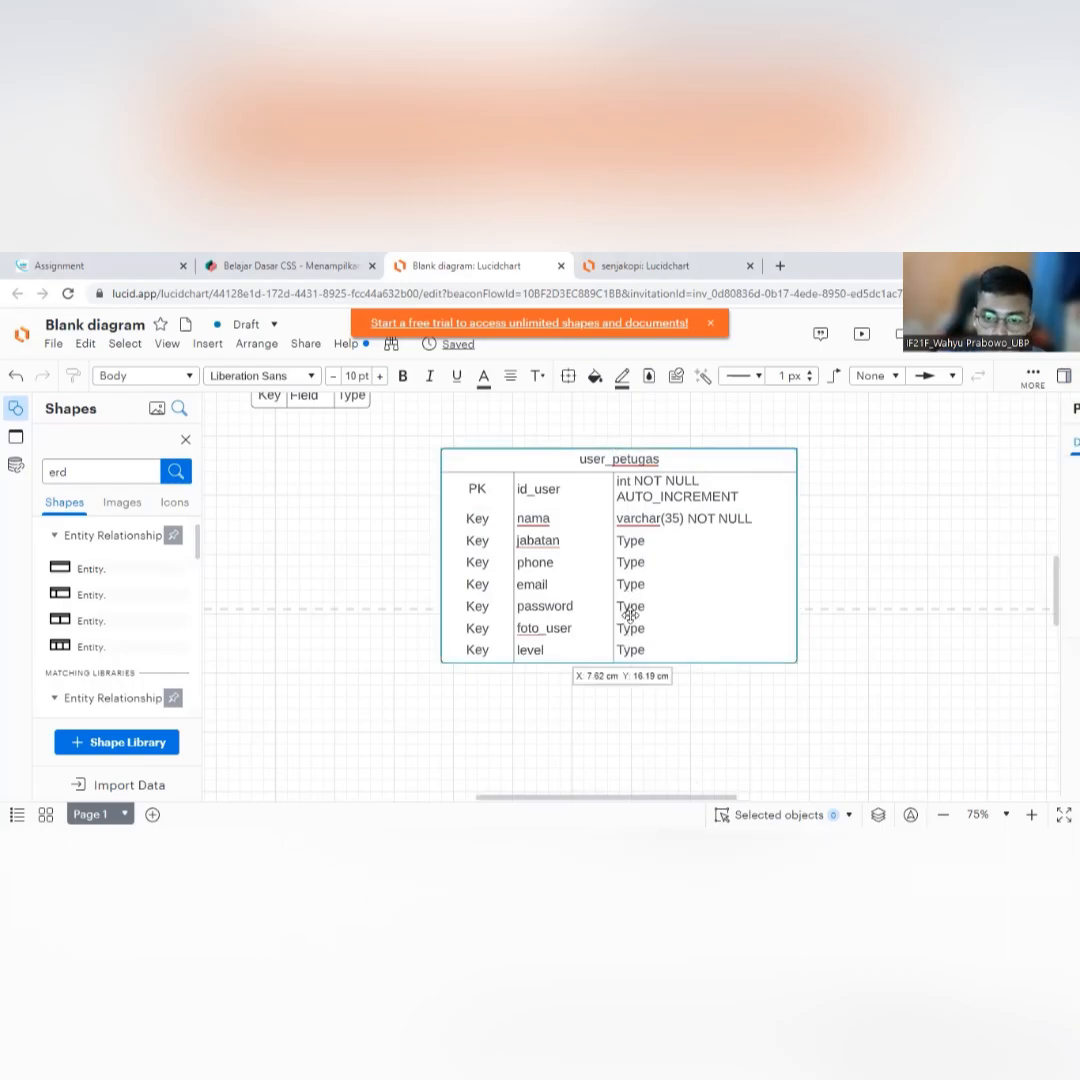
{"action": "left_click", "coordinate": [645, 521]}
{"action": "right_click", "coordinate": [640, 523]}
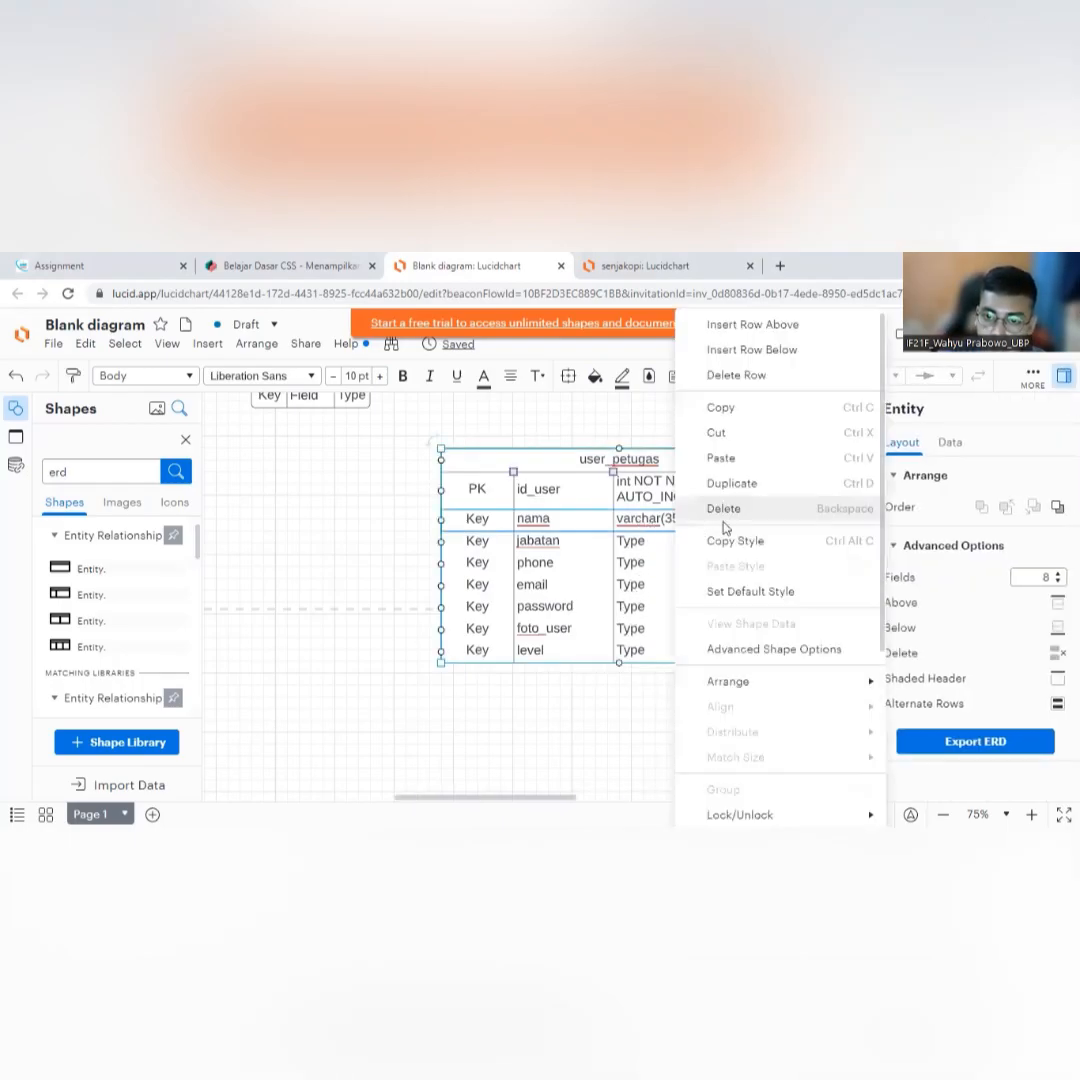
{"action": "left_click", "coordinate": [637, 569]}
Copy the nama field's type, varchar(35) NOT NULL, to the jabatan, phone, email and password fields.
{"action": "left_click", "coordinate": [752, 518]}
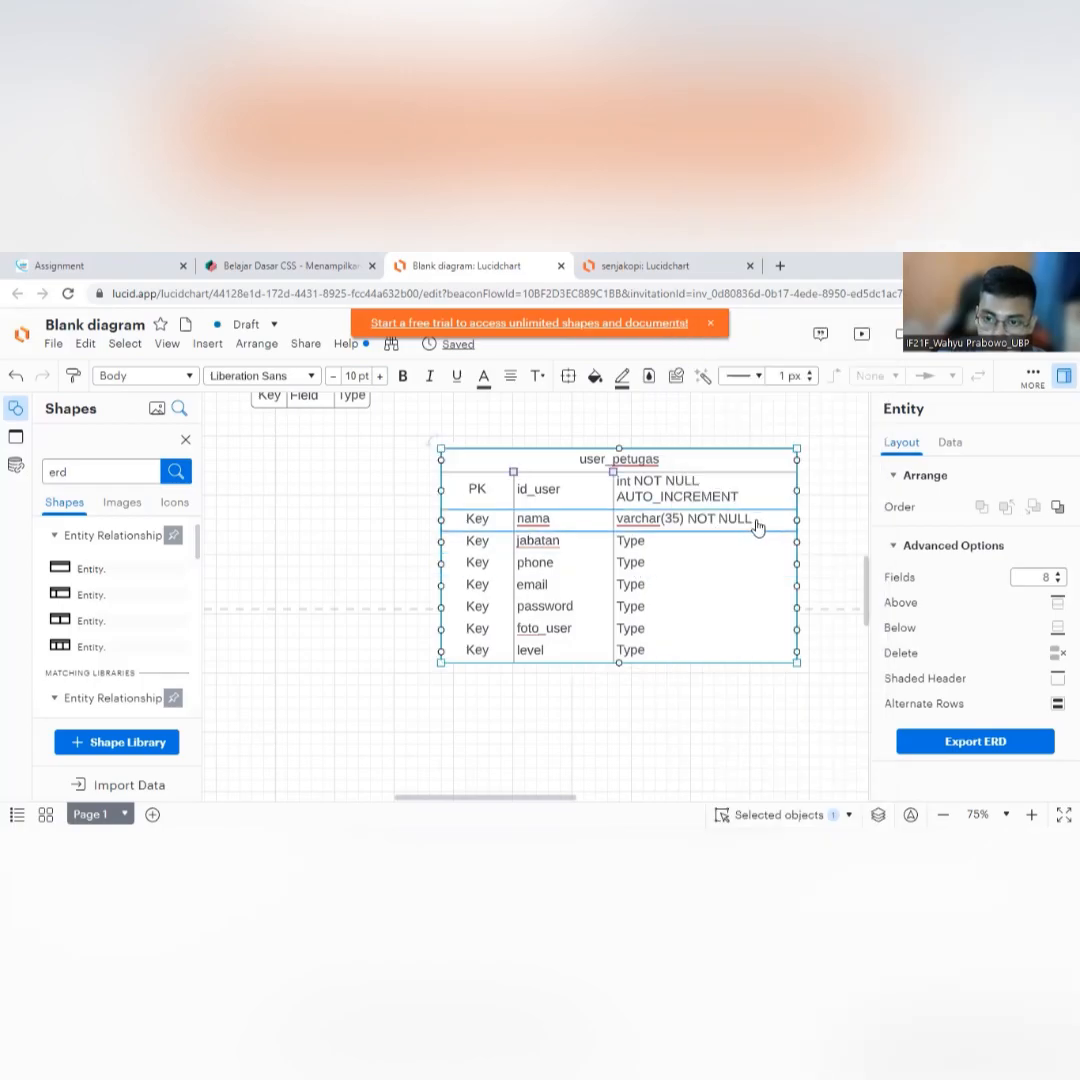
{"action": "double_click", "coordinate": [757, 527]}
{"action": "key", "text": "ctrl+c"}
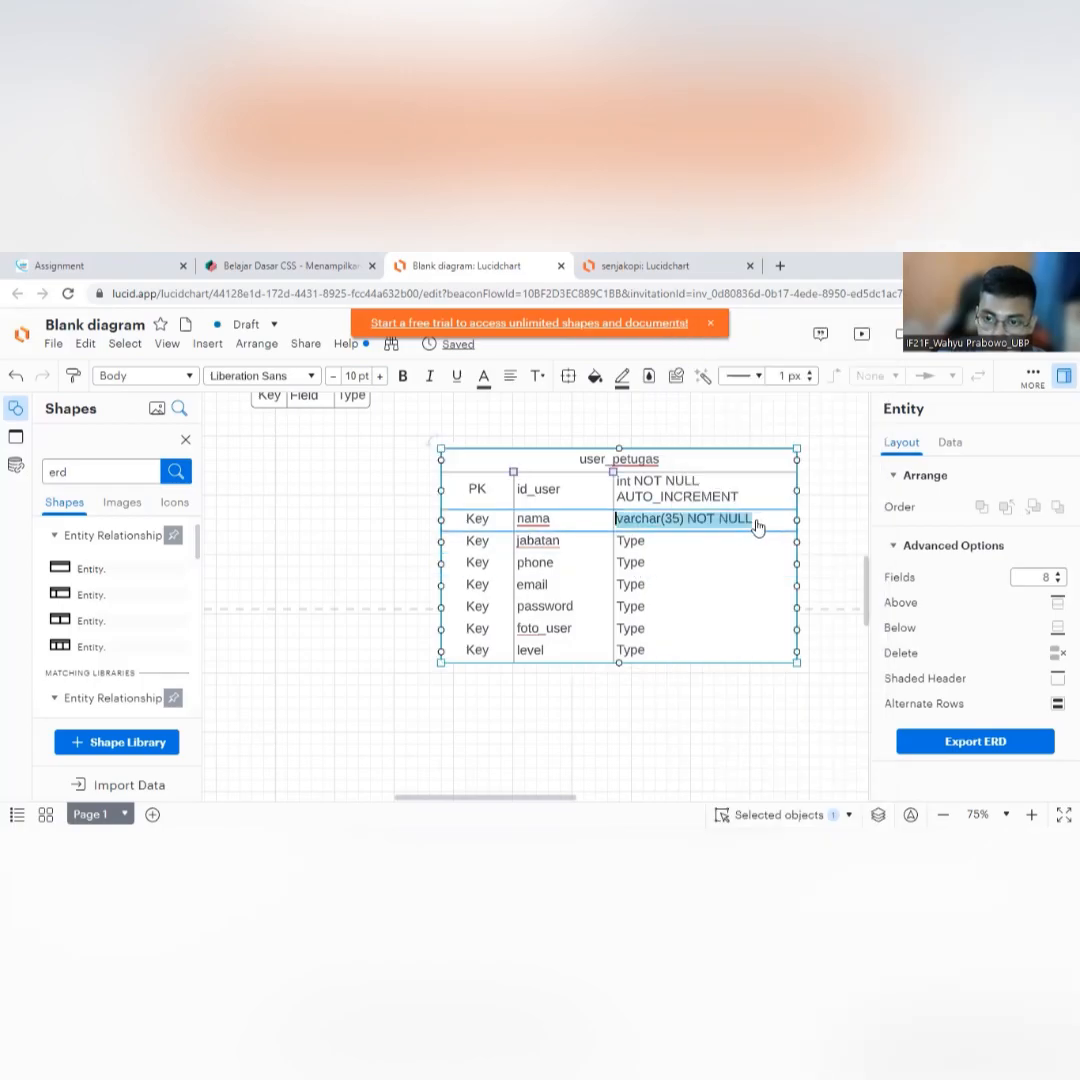
{"action": "double_click", "coordinate": [643, 542]}
{"action": "key", "text": "ctrl+v"}
{"action": "double_click", "coordinate": [644, 563]}
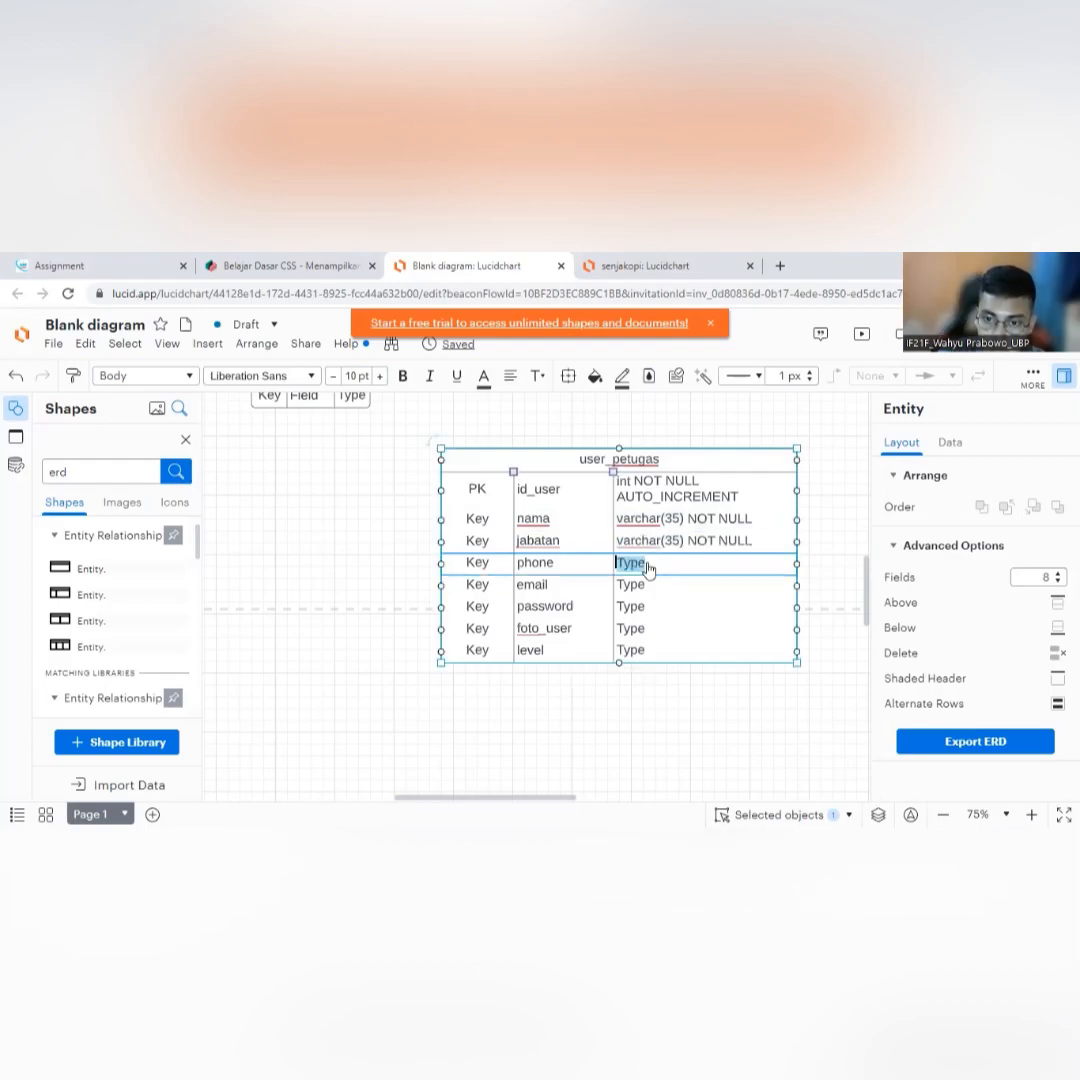
{"action": "key", "text": "ctrl+v"}
{"action": "double_click", "coordinate": [641, 586]}
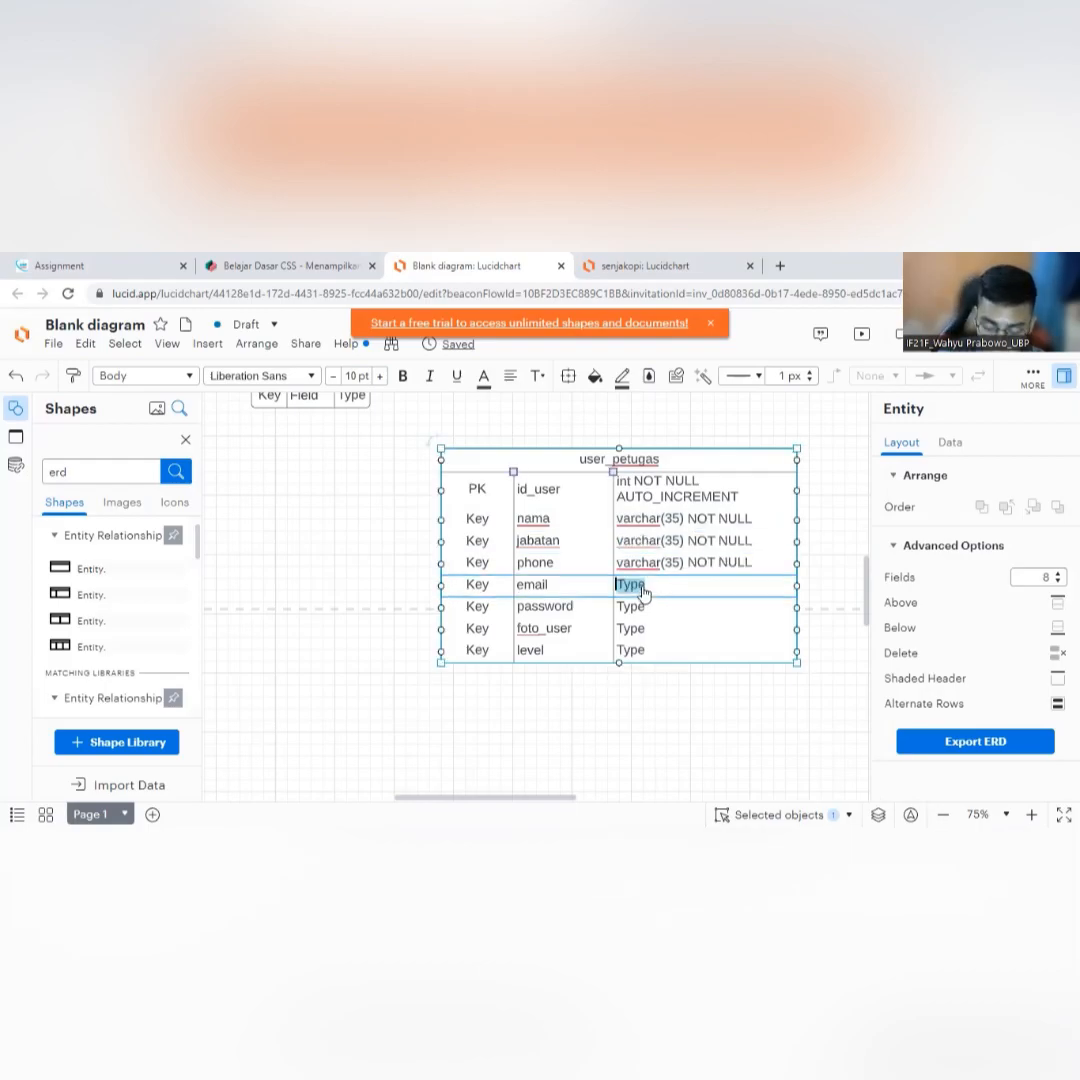
{"action": "key", "text": "ctrl+v"}
{"action": "double_click", "coordinate": [638, 609]}
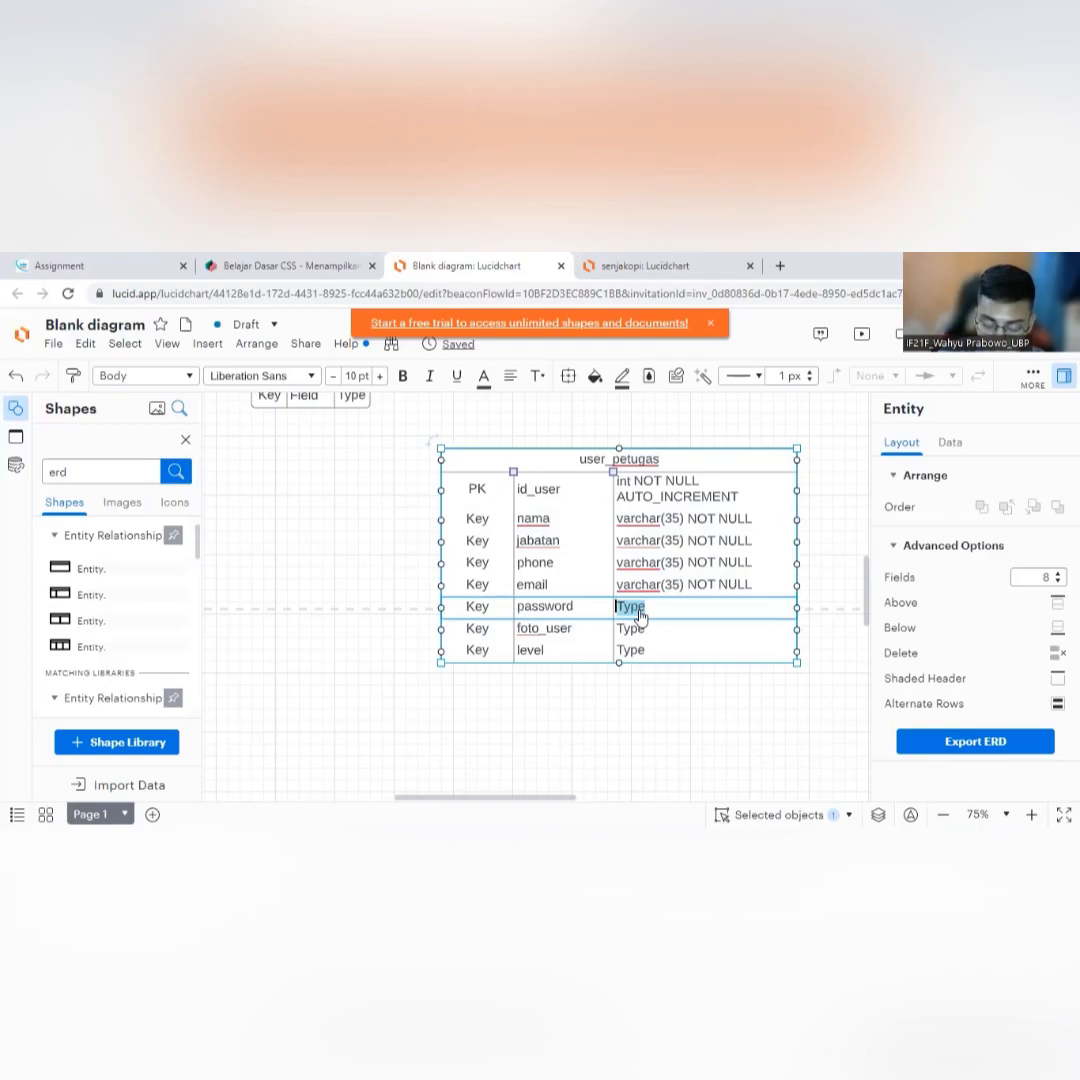
{"action": "key", "text": "ctrl+v"}
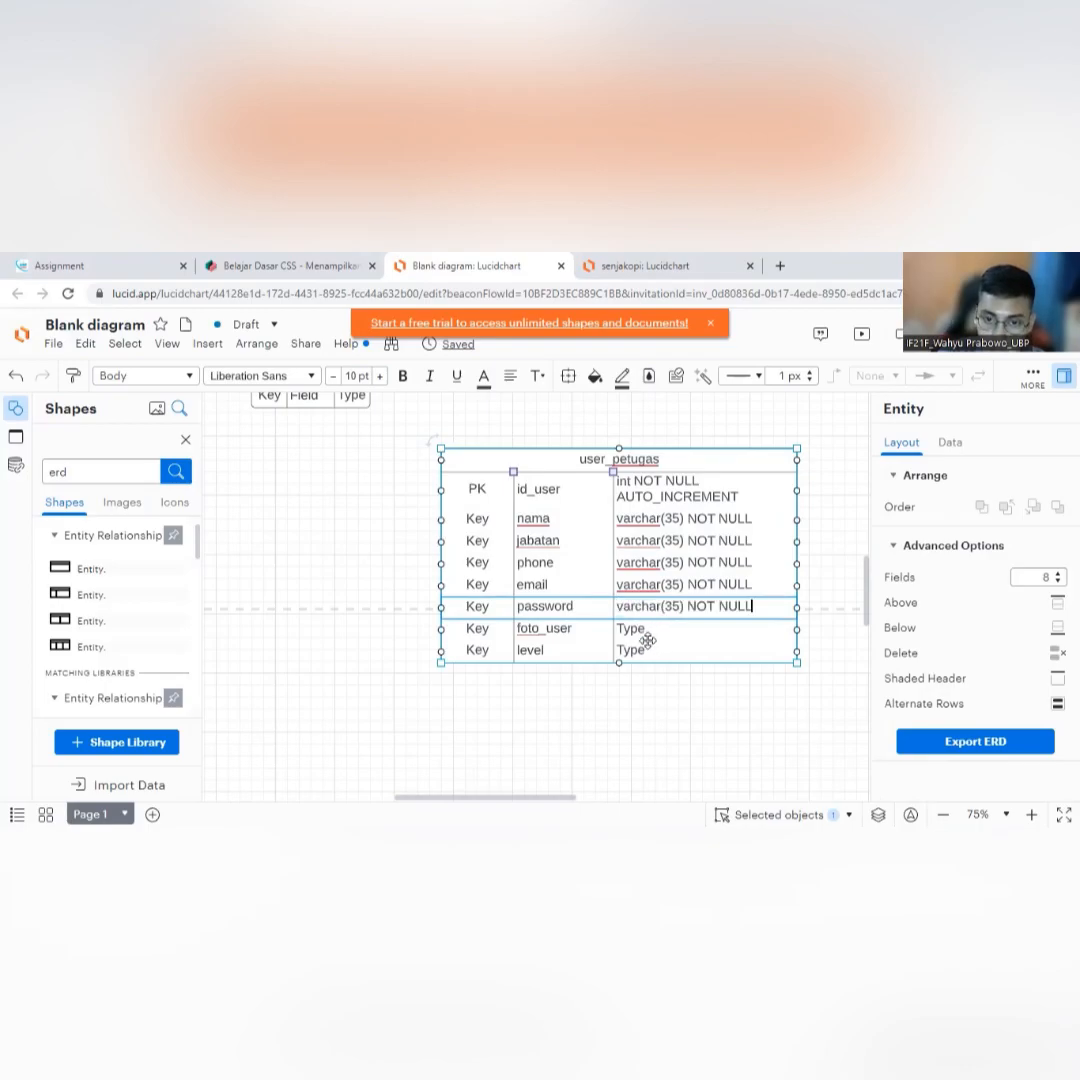
Set the type of the jabatan field to varchar(30) NOT NULL, reusing the copied type text.
{"action": "double_click", "coordinate": [672, 540]}
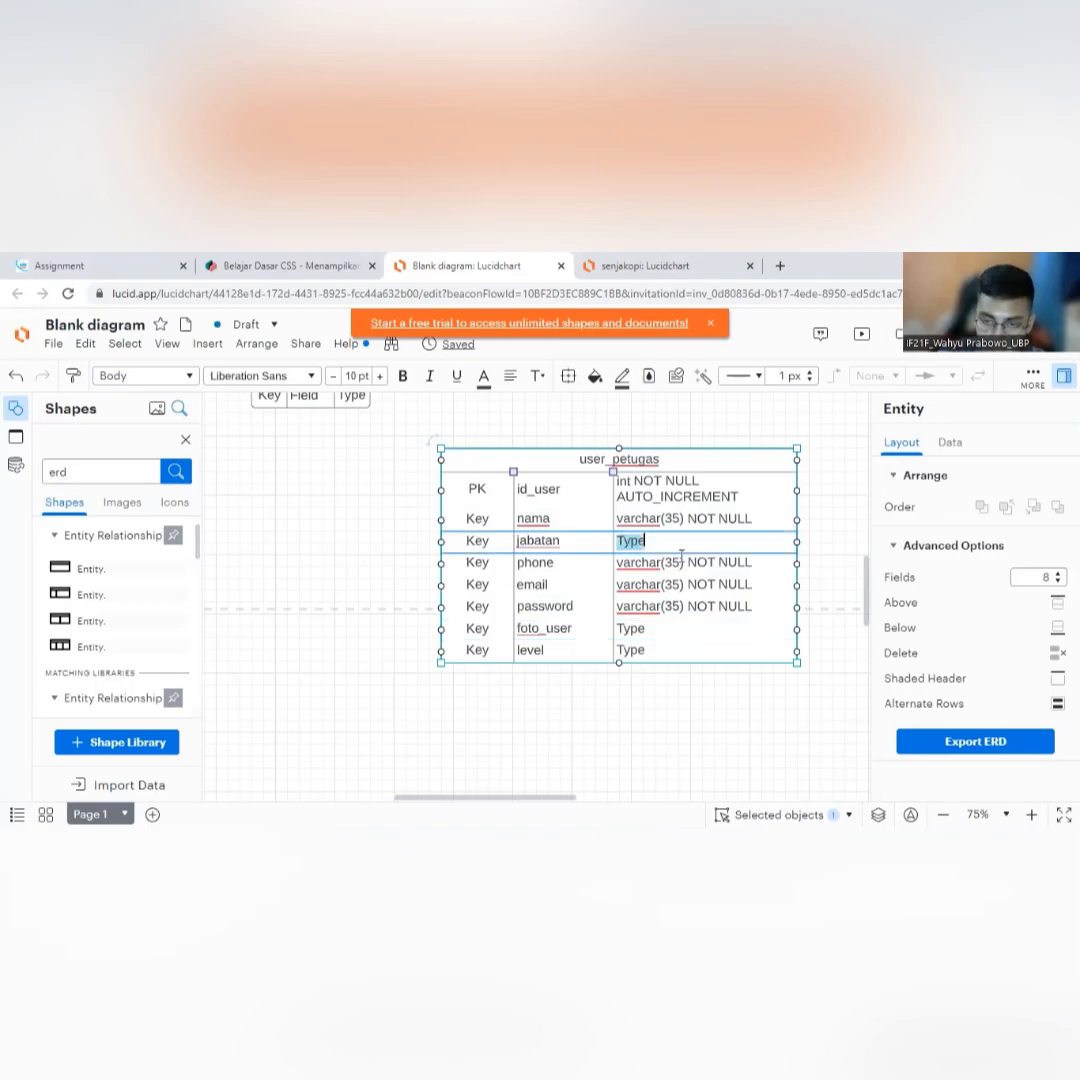
{"action": "key", "text": "ctrl+v"}
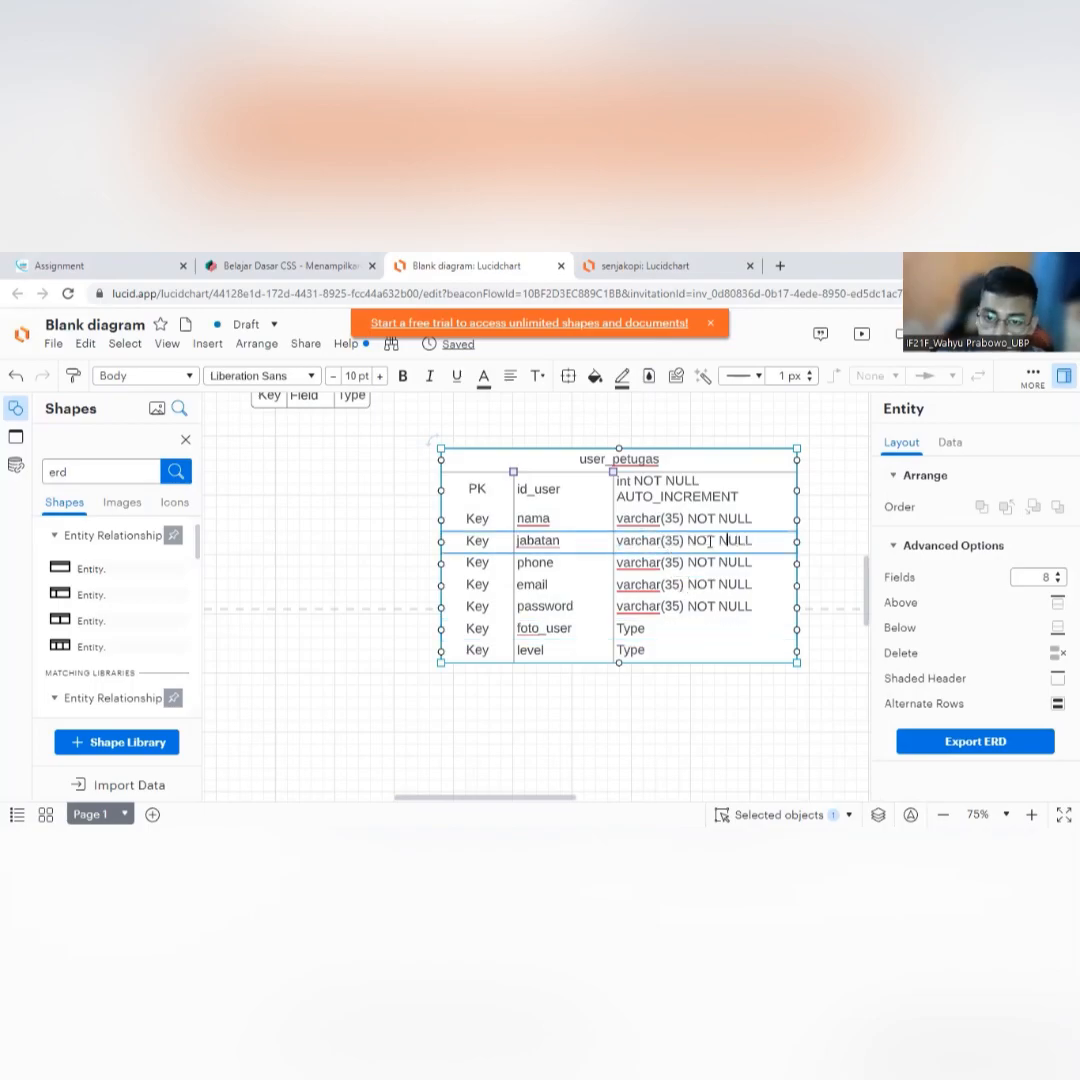
{"action": "key", "text": "BackSpace"}
{"action": "type", "text": "0"}
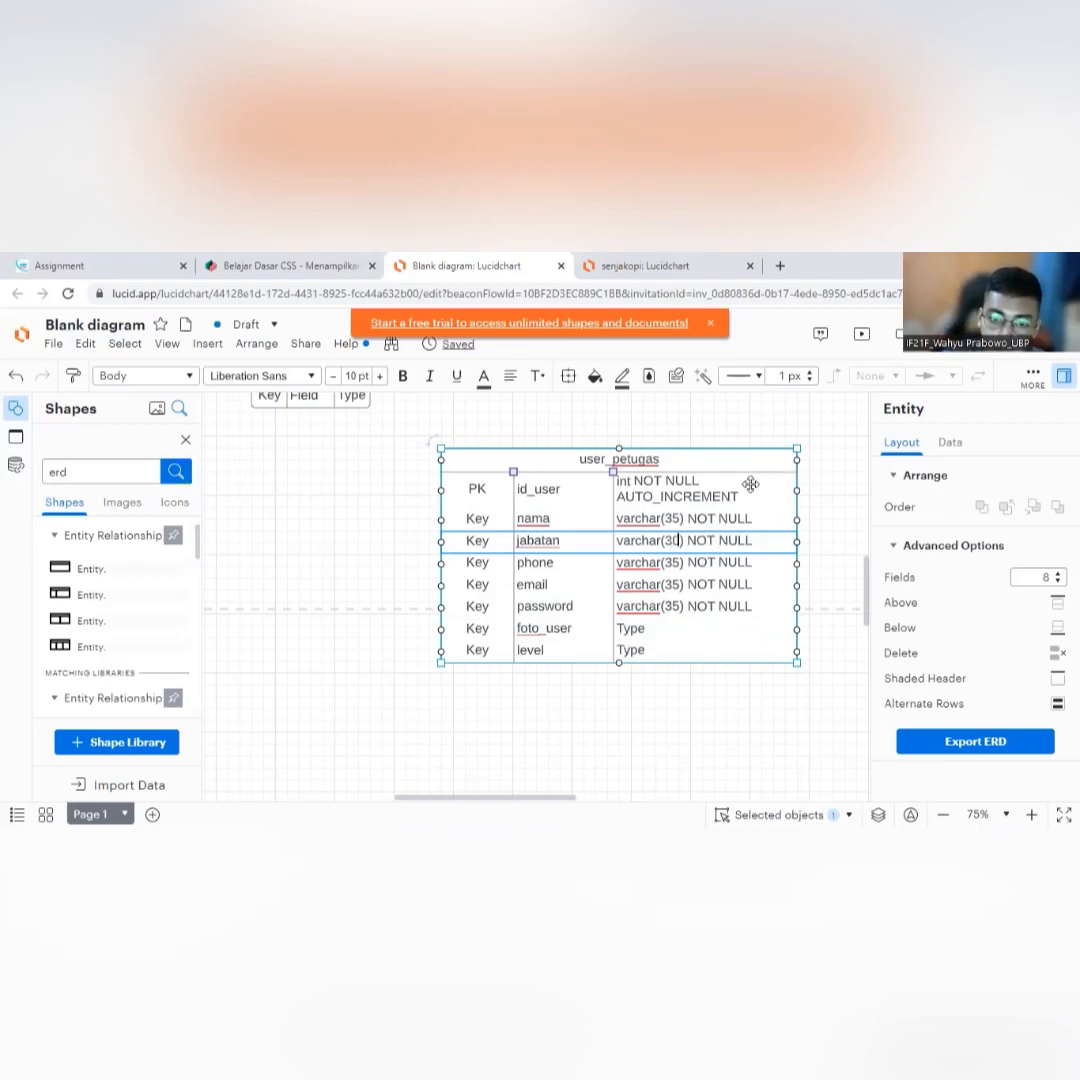
Set the type of the phone field to varchar(20) NOT NULL, reusing the copied type text.
{"action": "double_click", "coordinate": [679, 569]}
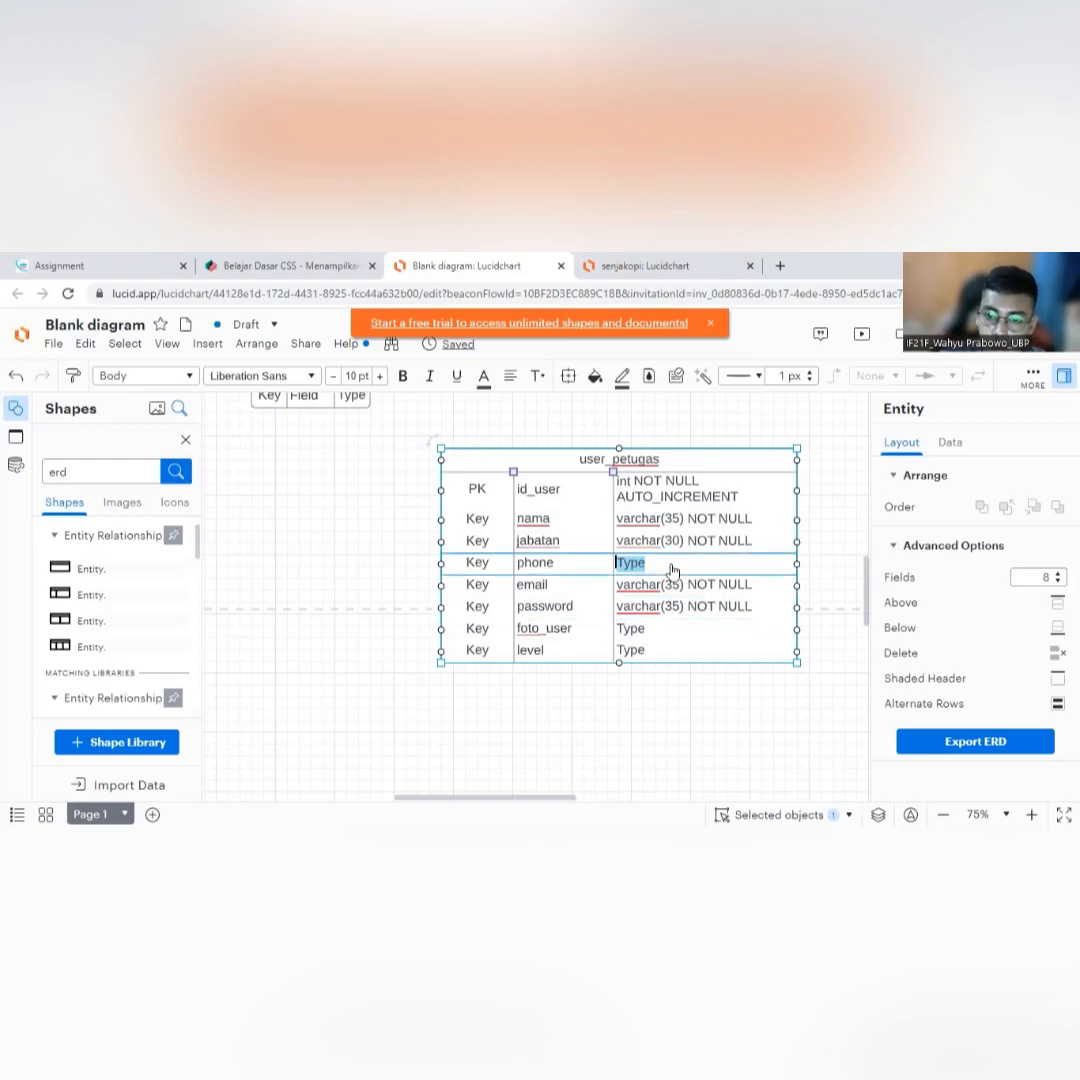
{"action": "key", "text": "ctrl+v"}
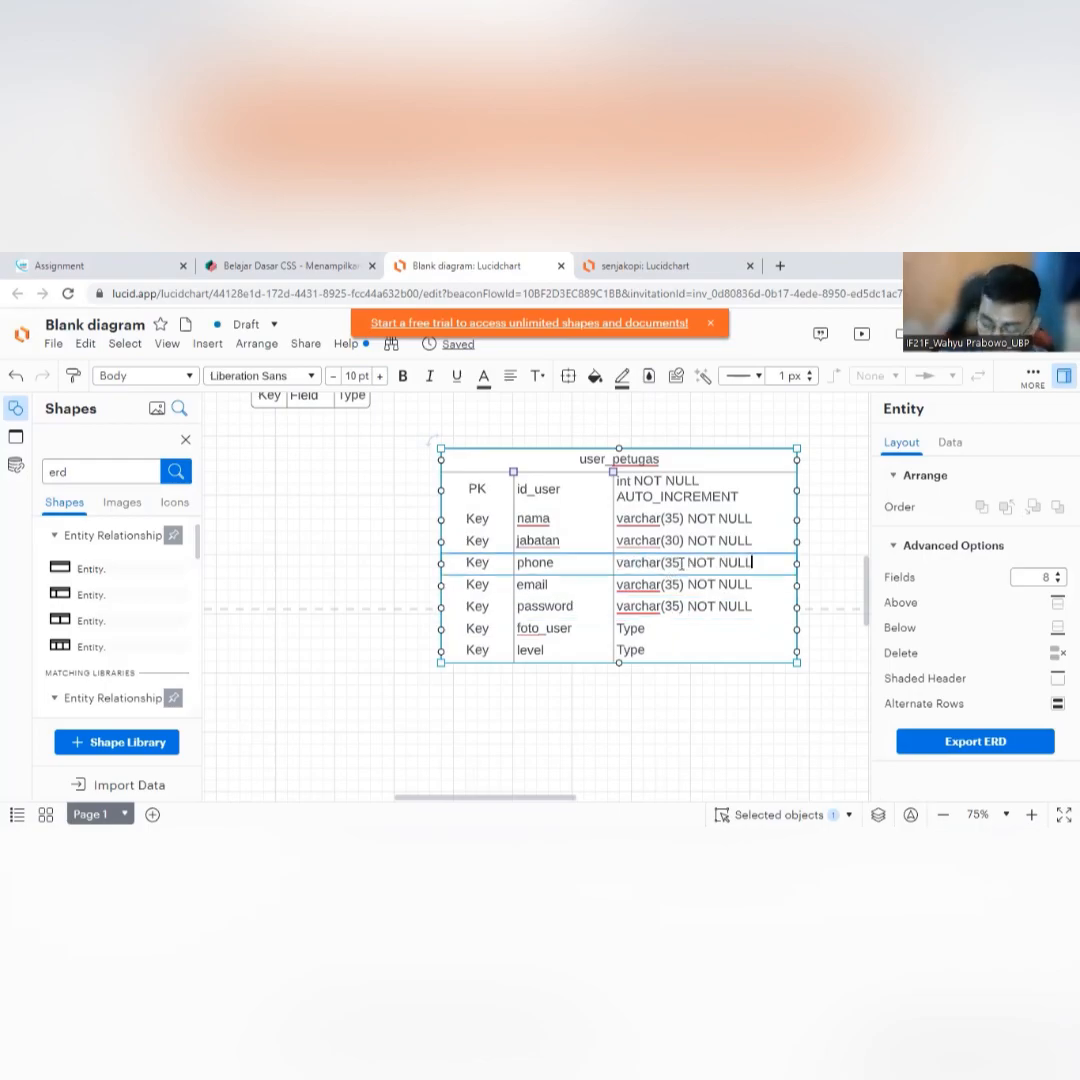
{"action": "key", "text": "Left"}
{"action": "key", "text": "Left"}
{"action": "key", "text": "Left"}
{"action": "key", "text": "Left"}
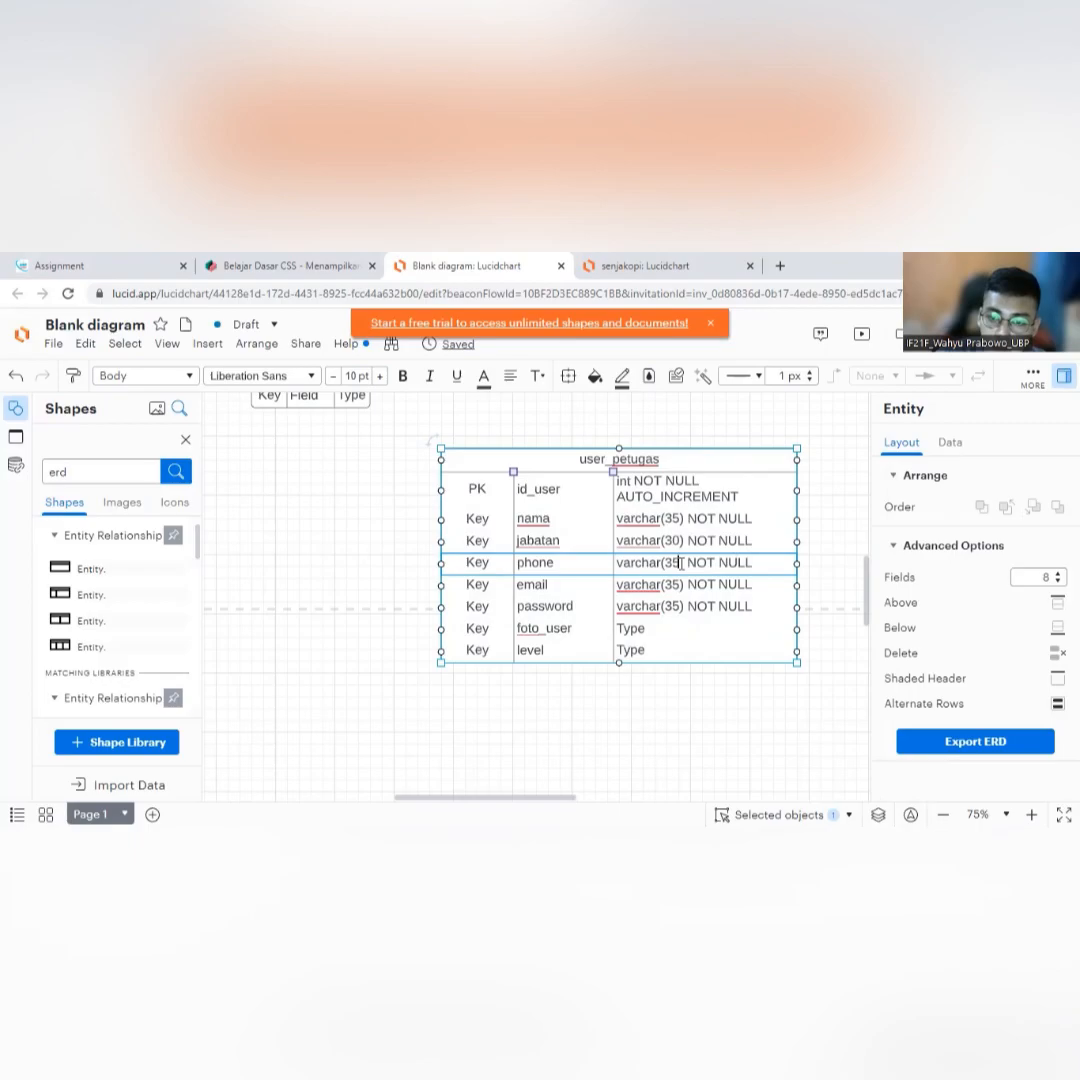
{"action": "key", "text": "BackSpace"}
{"action": "key", "text": "BackSpace"}
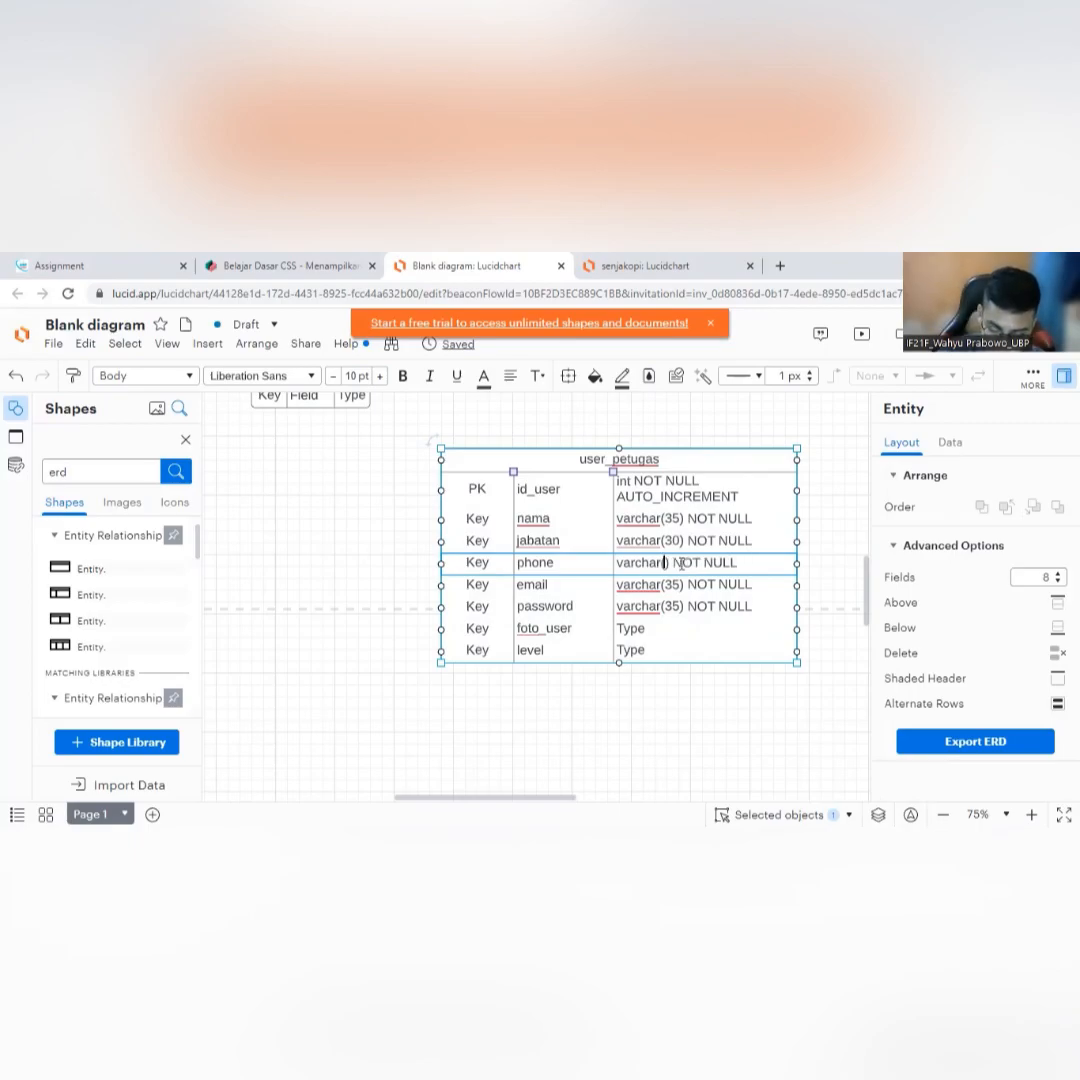
{"action": "type", "text": "20"}
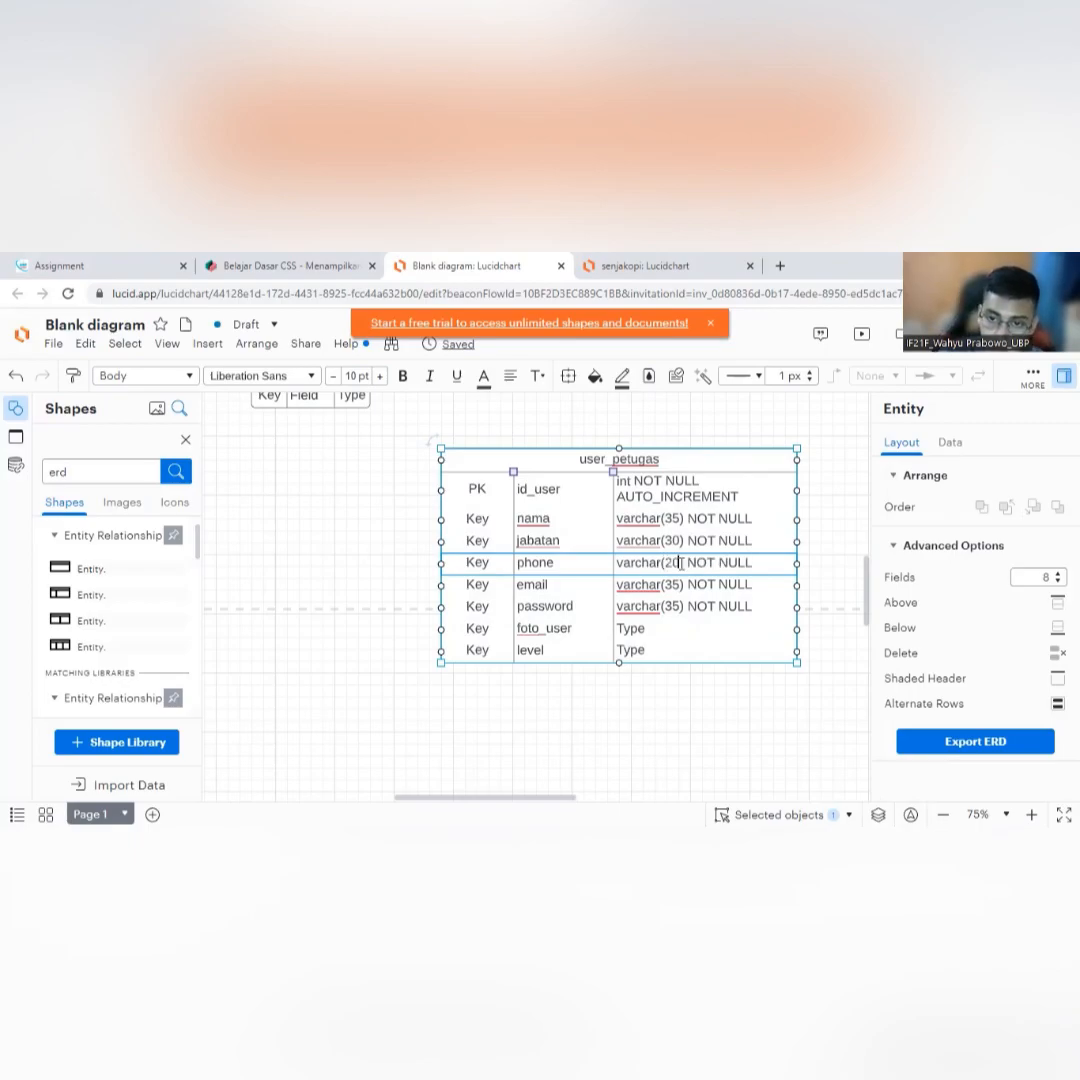
Set the type of the email field in the user_petugas entity to varchar(255) NOT NULL.
{"action": "double_click", "coordinate": [676, 586]}
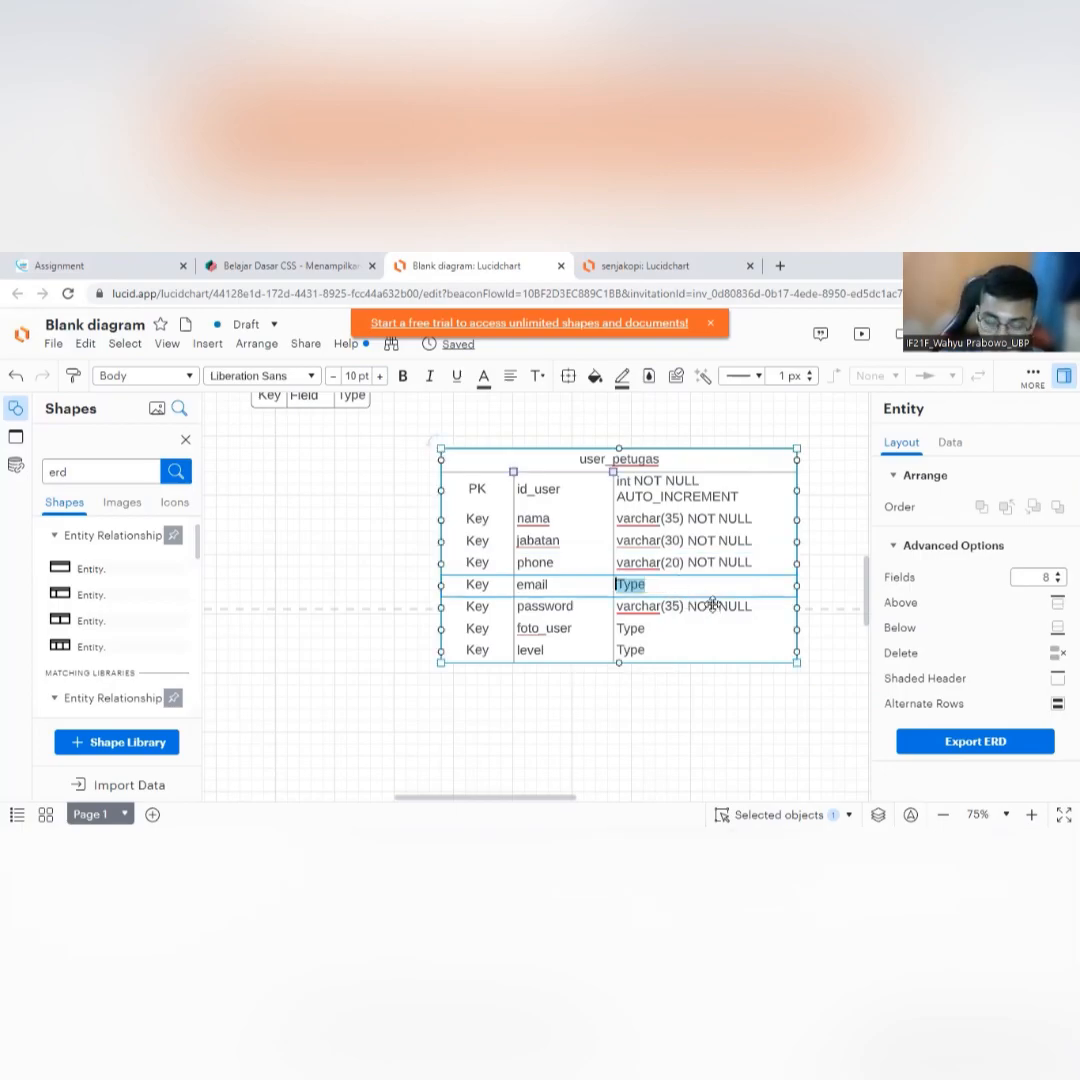
{"action": "type", "text": "varchar(35) NOT NULL"}
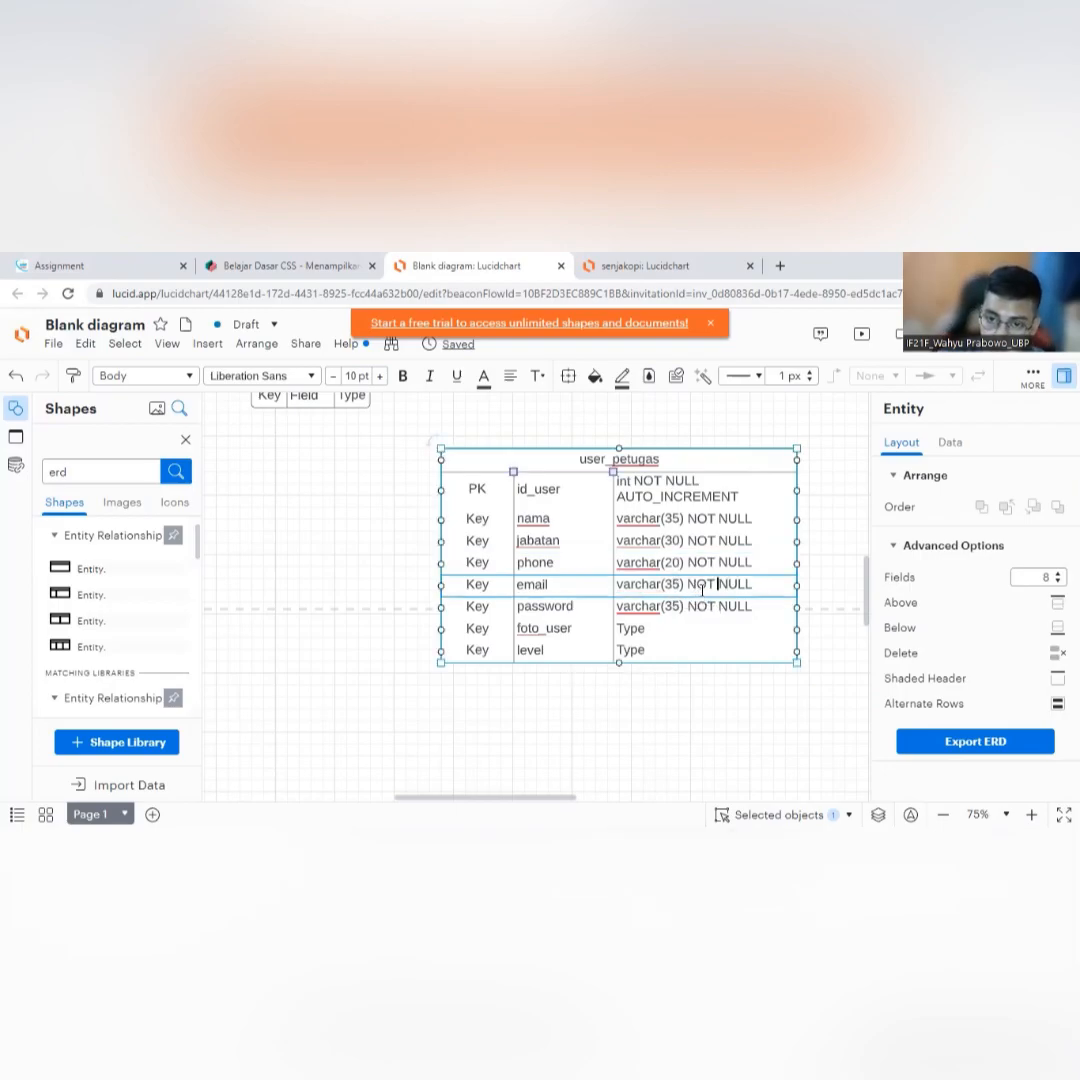
{"action": "key", "text": "BackSpace"}
{"action": "key", "text": "BackSpace"}
{"action": "type", "text": "255"}
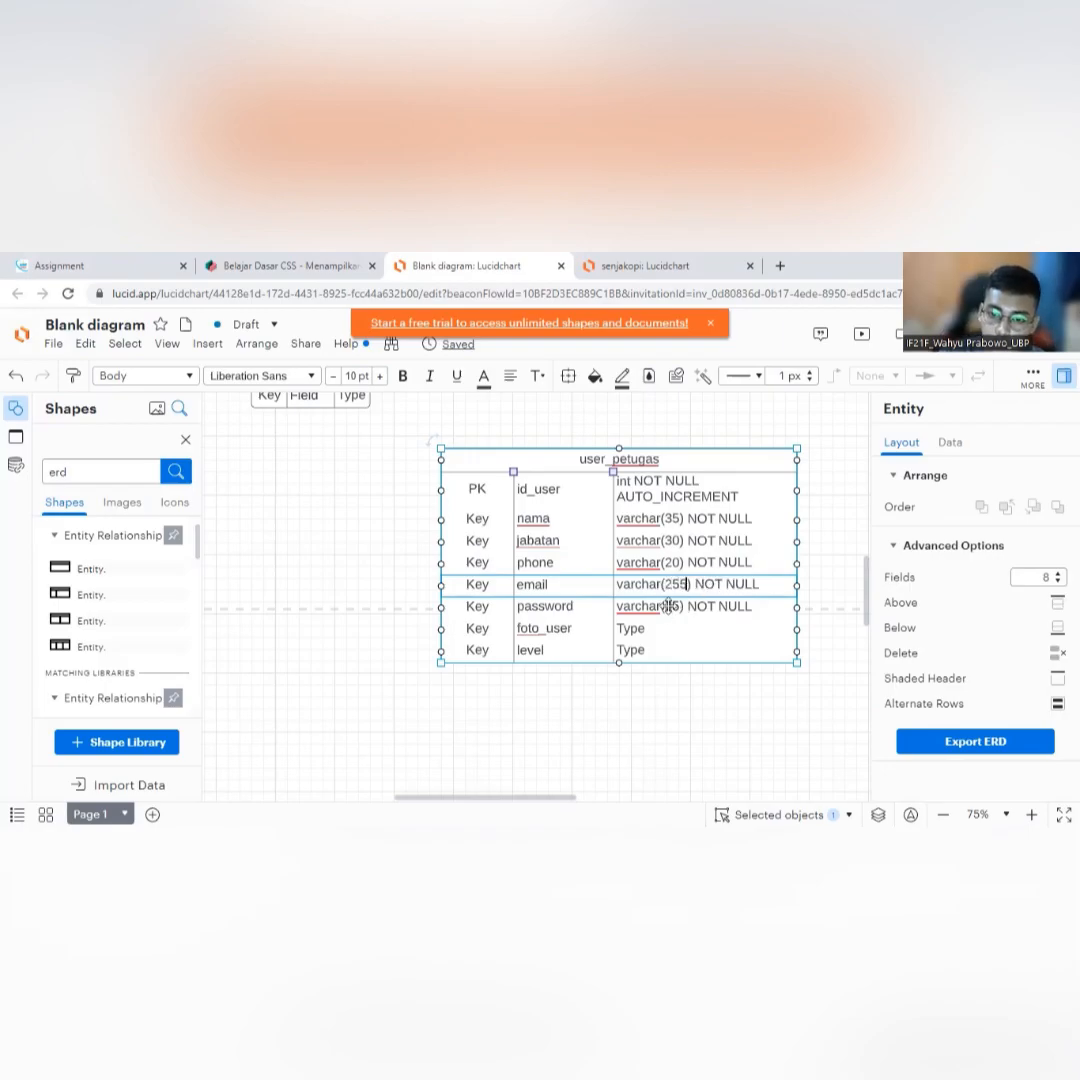
Set the type of the password field in the user_petugas entity to varchar(255) NOT NULL.
{"action": "double_click", "coordinate": [672, 608]}
{"action": "key", "text": "ctrl+v"}
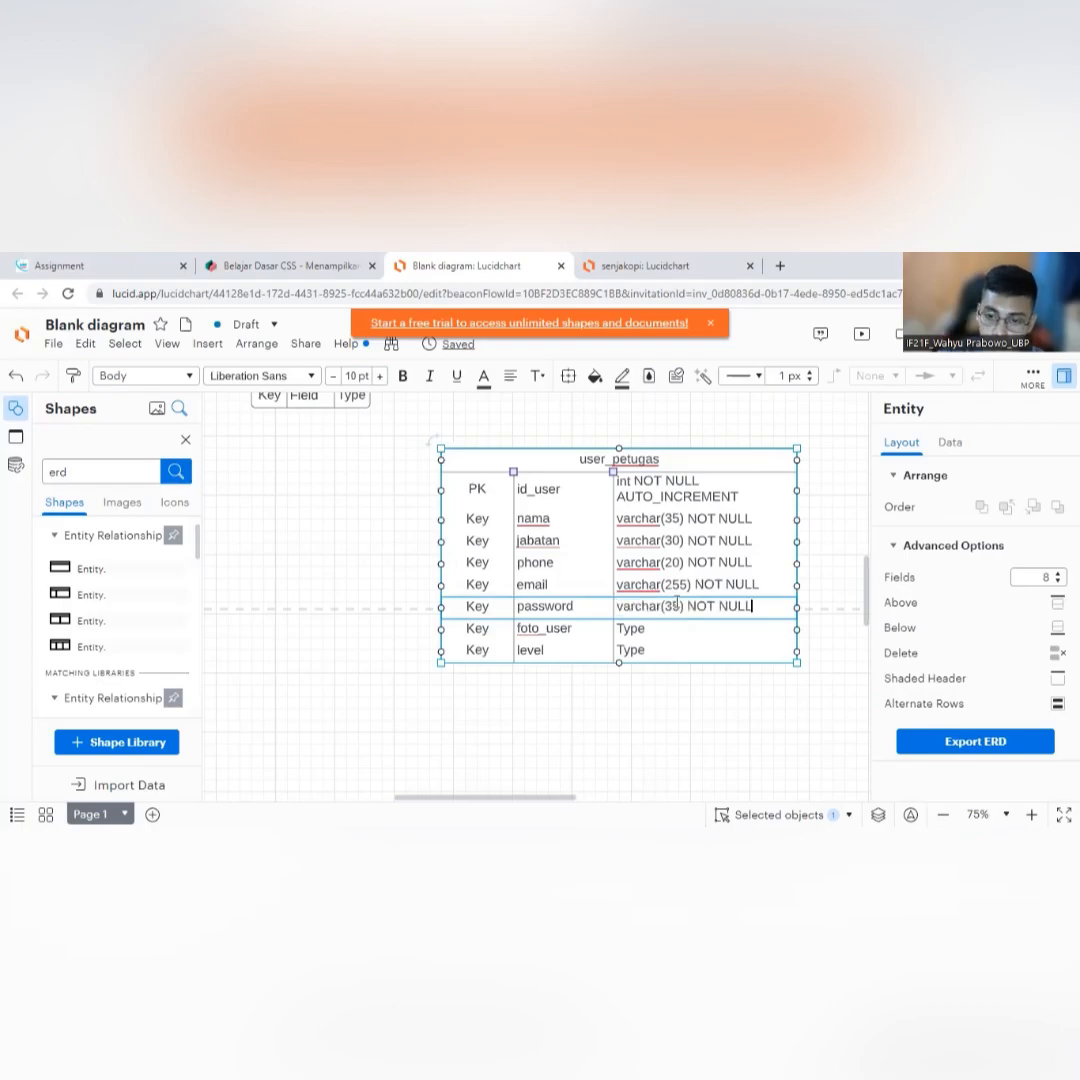
{"action": "key", "text": "BackSpace"}
{"action": "key", "text": "BackSpace"}
{"action": "type", "text": "255"}
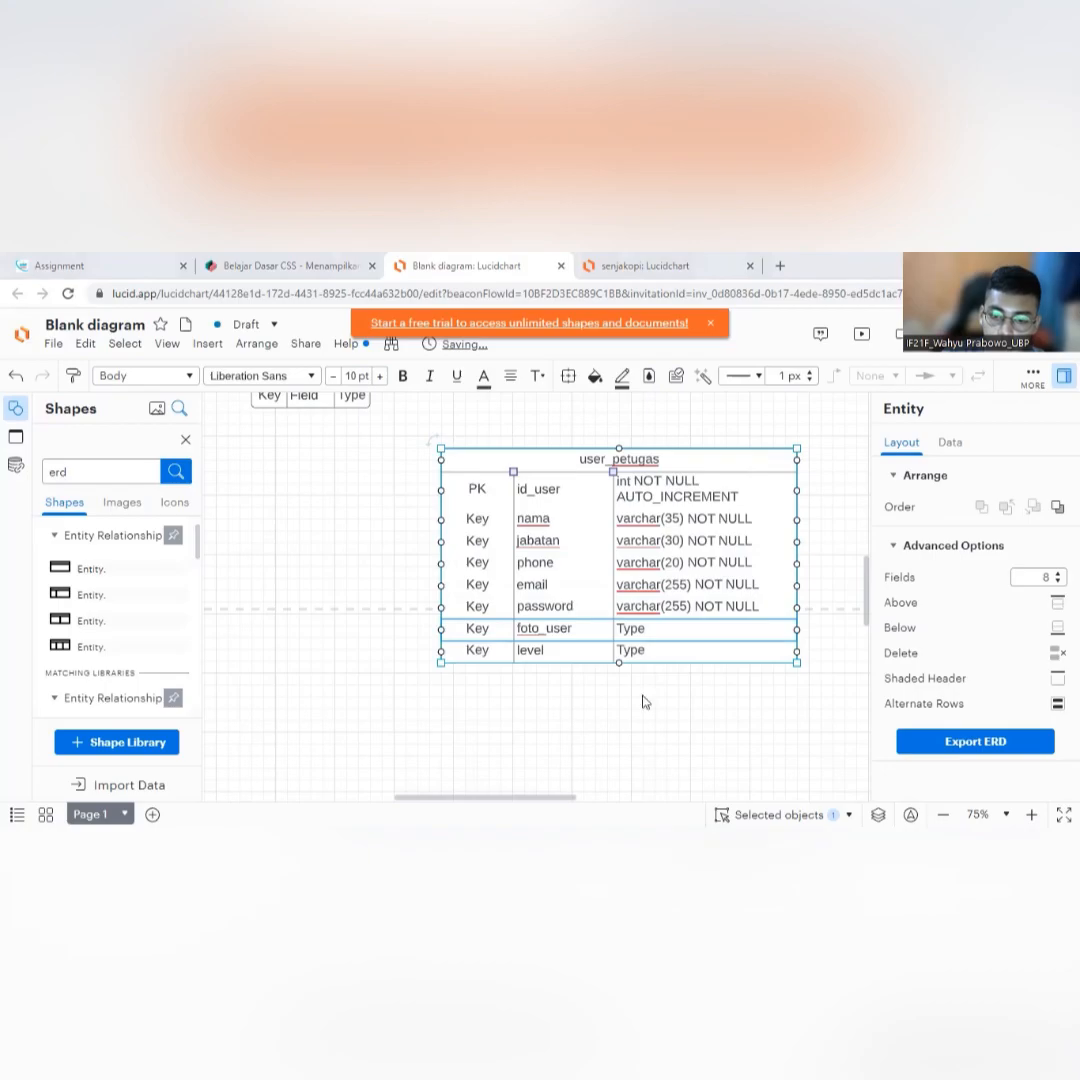
Copy the password field's type, varchar(255) NOT NULL, to the foto_user field.
{"action": "left_click", "coordinate": [675, 612]}
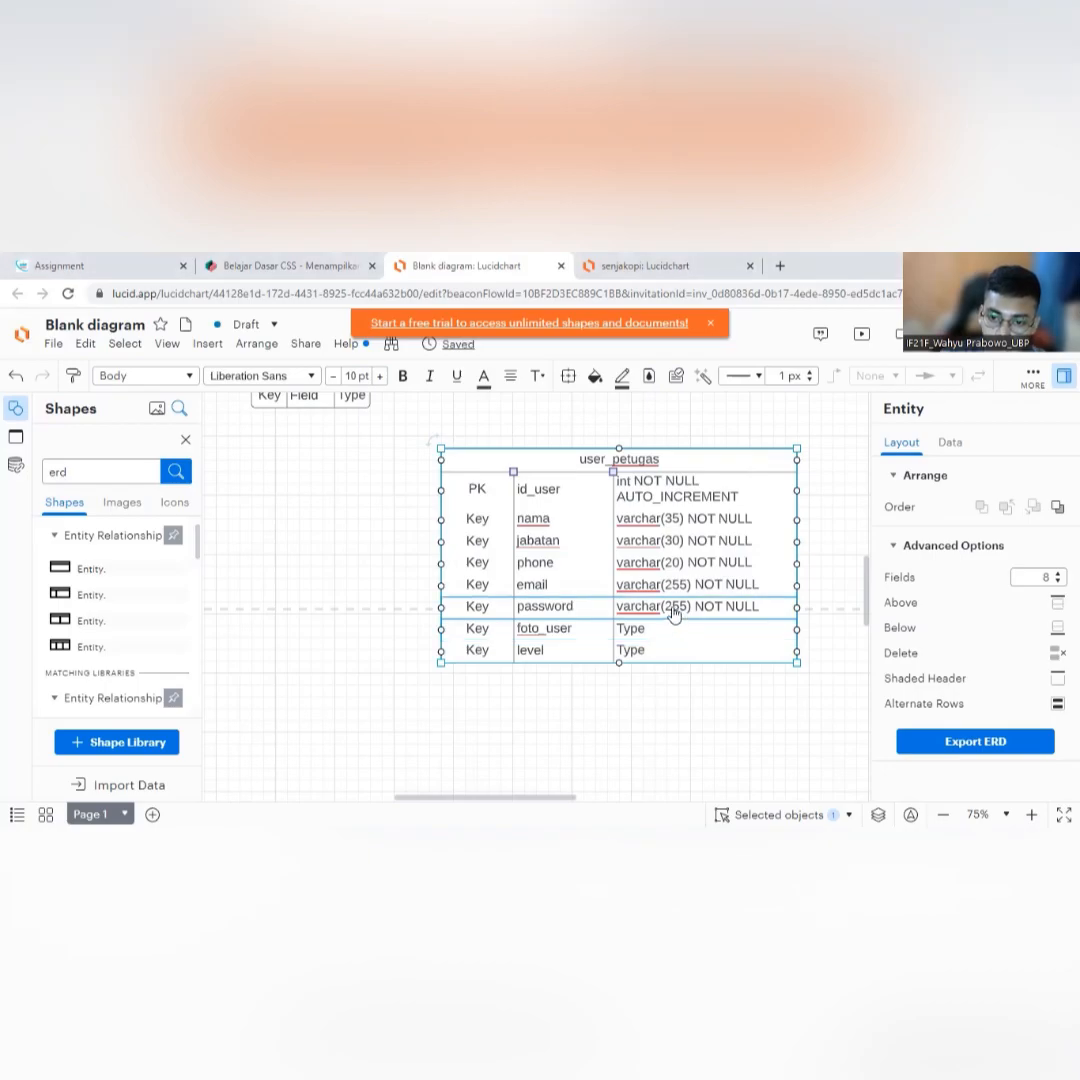
{"action": "double_click", "coordinate": [677, 612]}
{"action": "key", "text": "ctrl+c"}
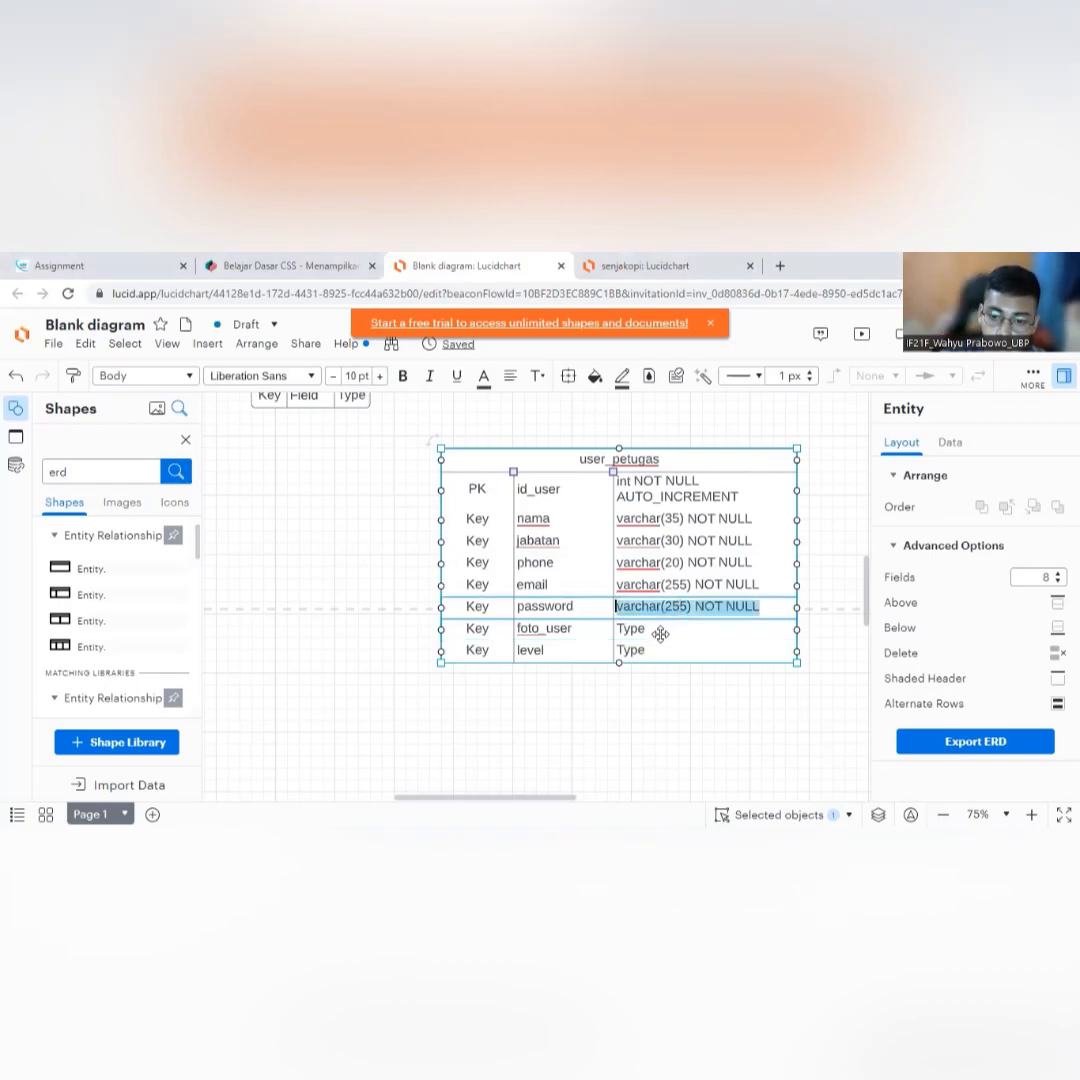
{"action": "double_click", "coordinate": [661, 638]}
{"action": "key", "text": "ctrl+v"}
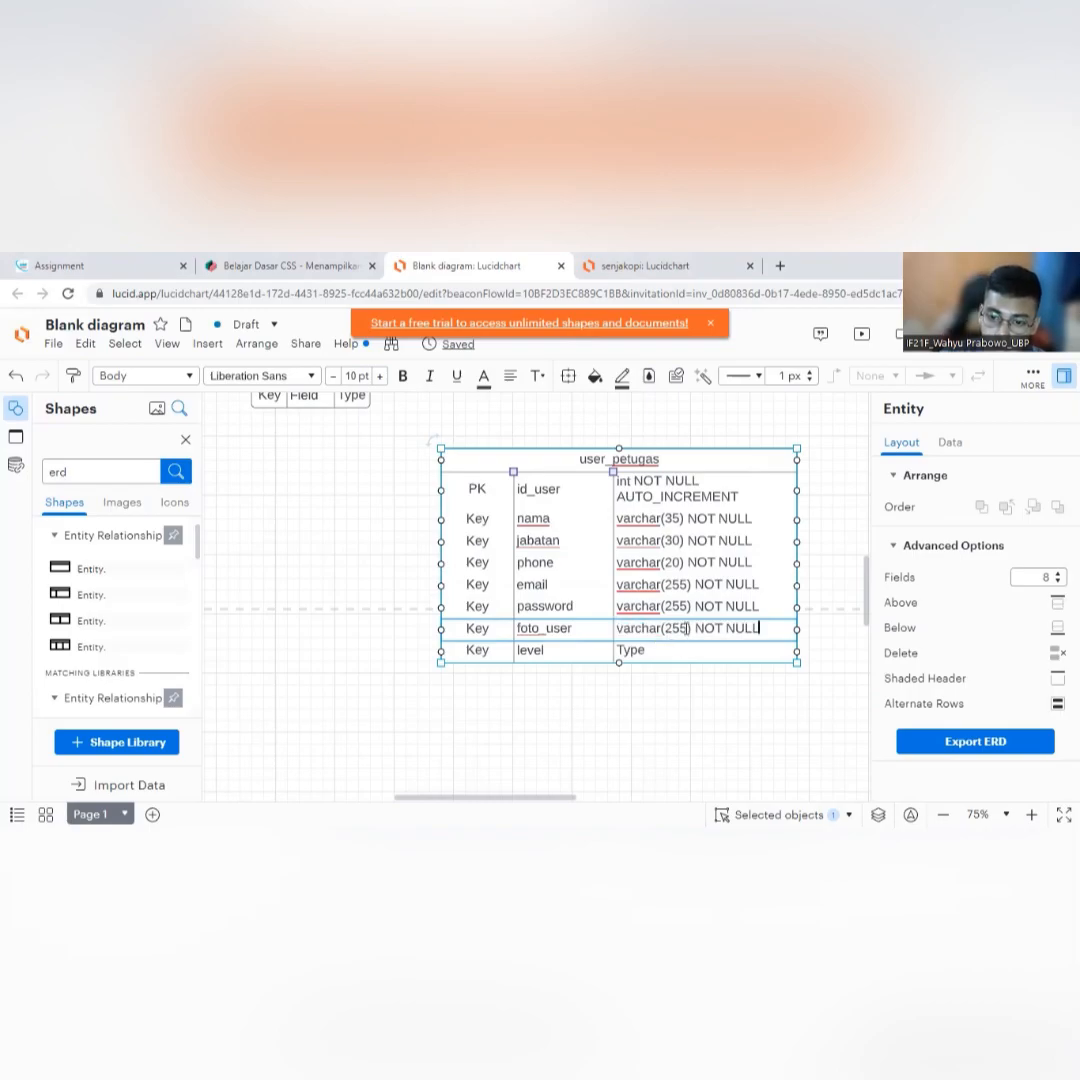
Set the type of the level field in the user_petugas entity to enum(admin, store, gudang, purchasing).
{"action": "left_click", "coordinate": [680, 650]}
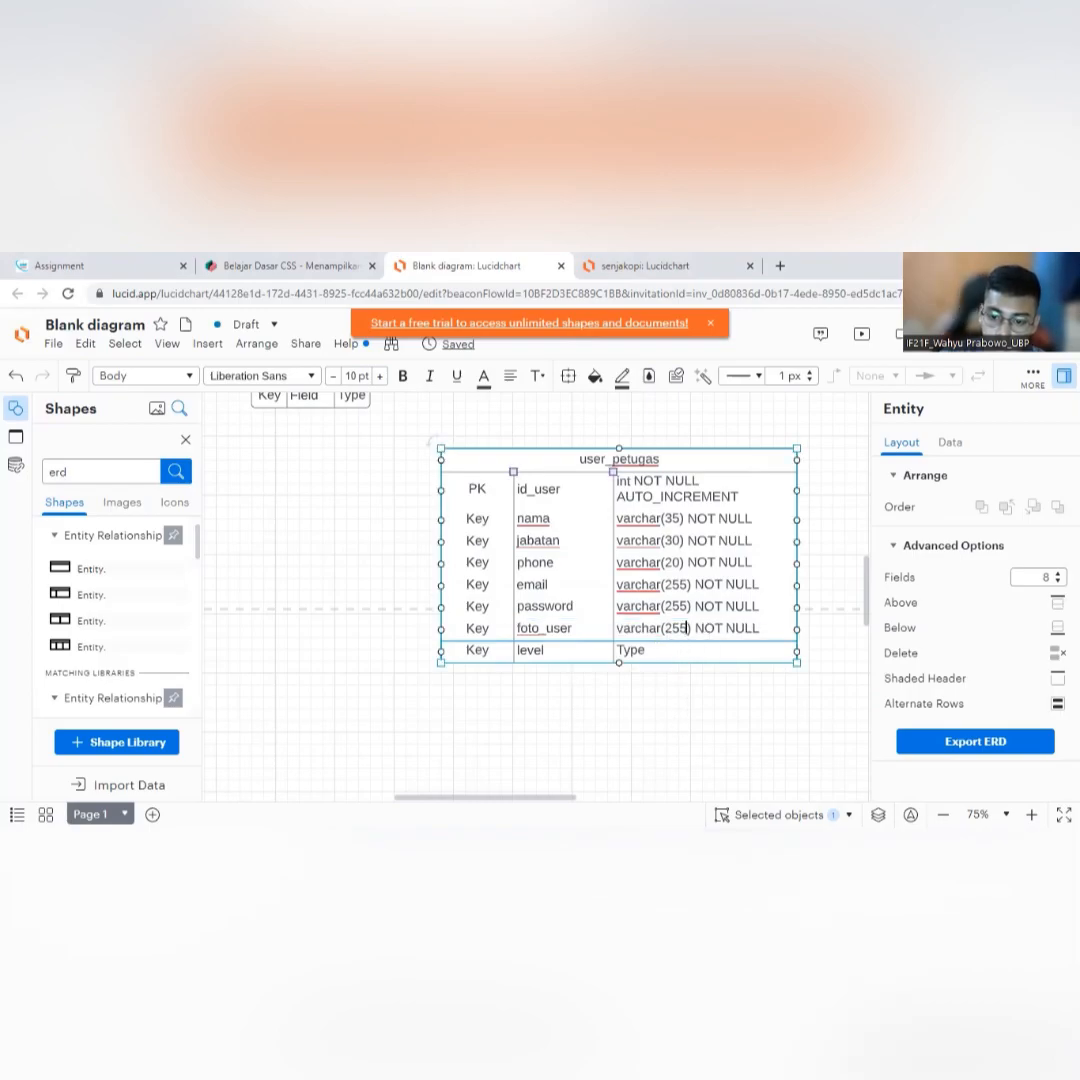
{"action": "double_click", "coordinate": [641, 656]}
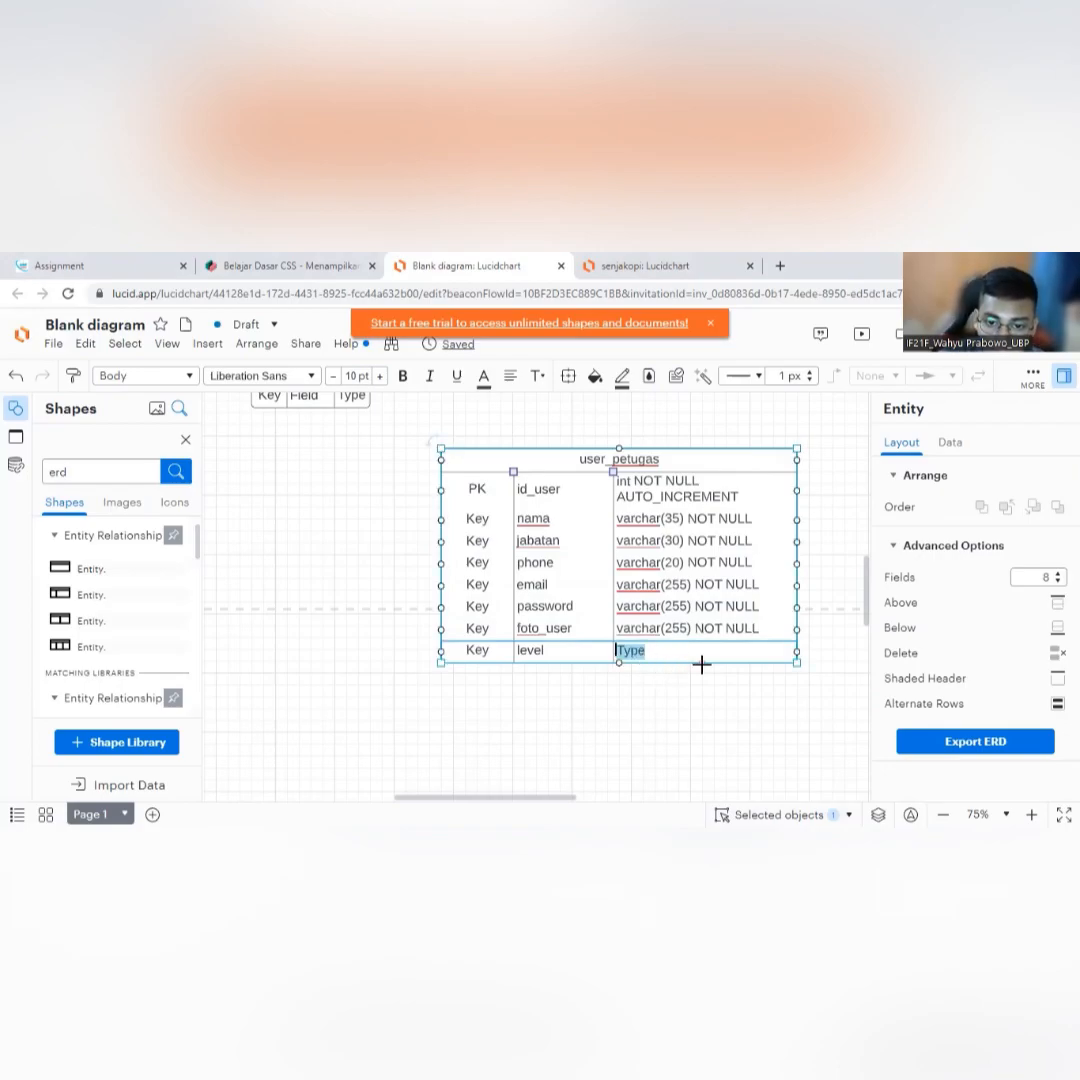
{"action": "key", "text": "BackSpace"}
{"action": "type", "text": "num"}
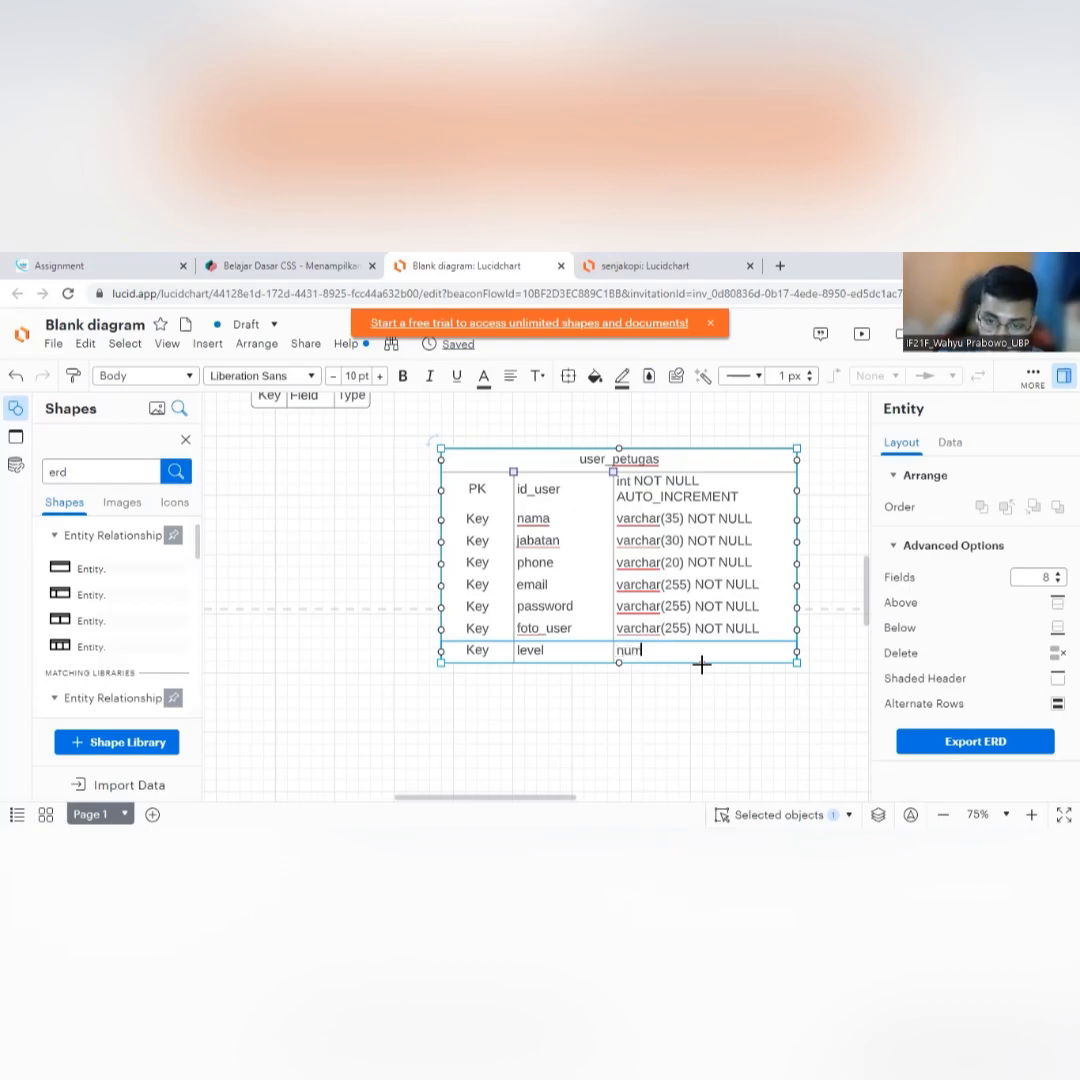
{"action": "key", "text": "BackSpace"}
{"action": "key", "text": "BackSpace"}
{"action": "type", "text": "e"}
{"action": "key", "text": "BackSpace"}
{"action": "key", "text": "BackSpace"}
{"action": "type", "text": "enum("}
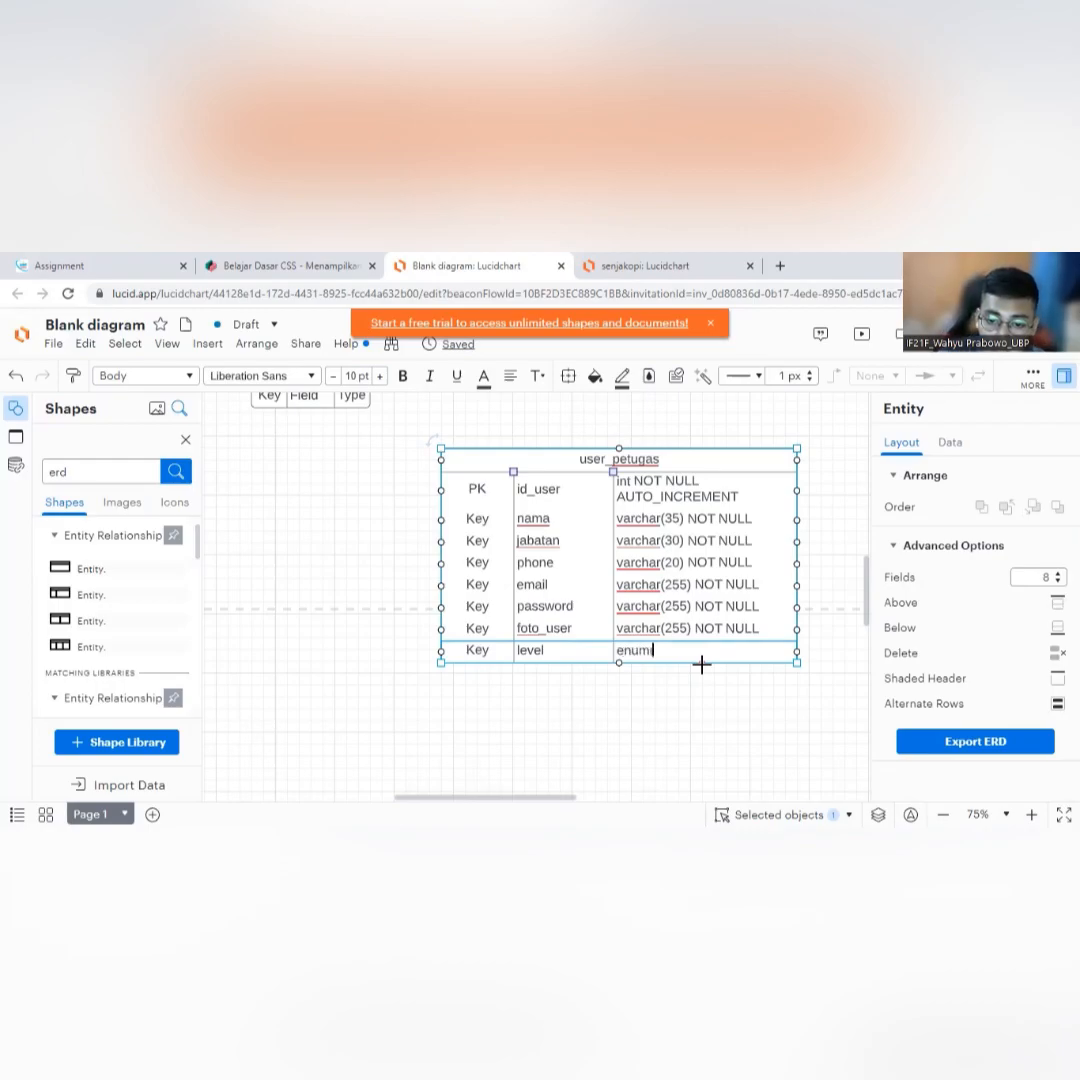
{"action": "type", "text": "as"}
{"action": "type", "text": "min"}
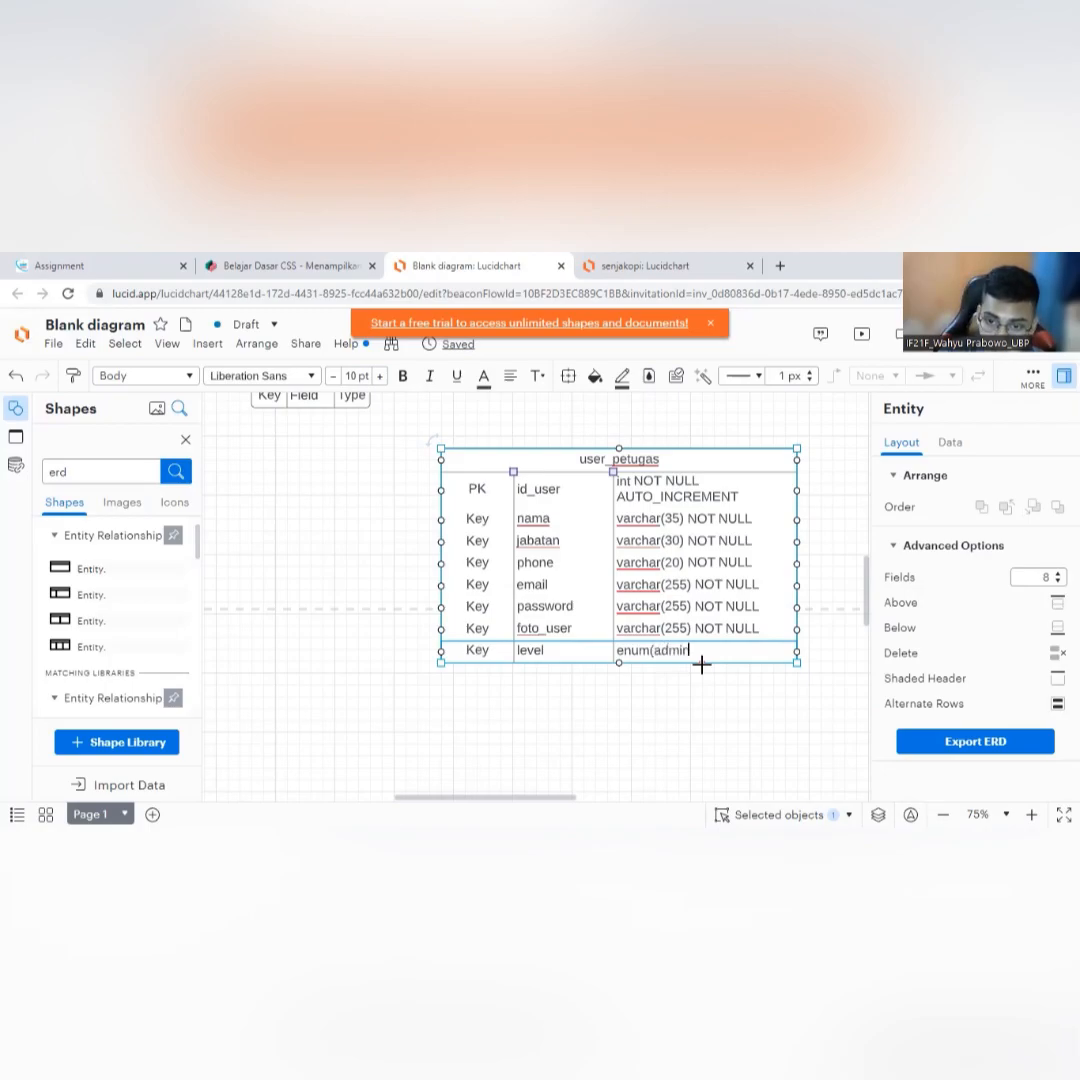
{"action": "type", "text": ", store, "}
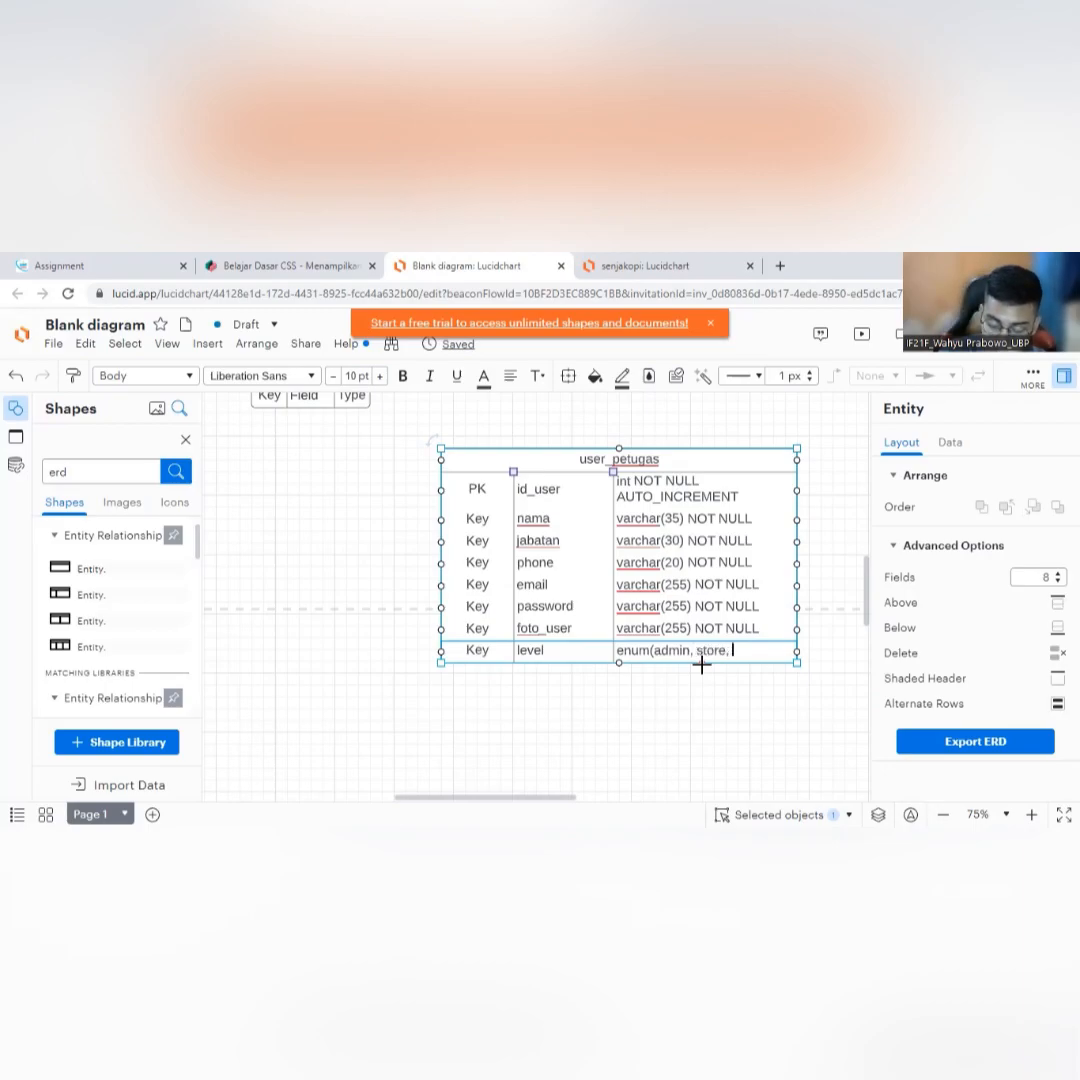
{"action": "type", "text": "gudang,"}
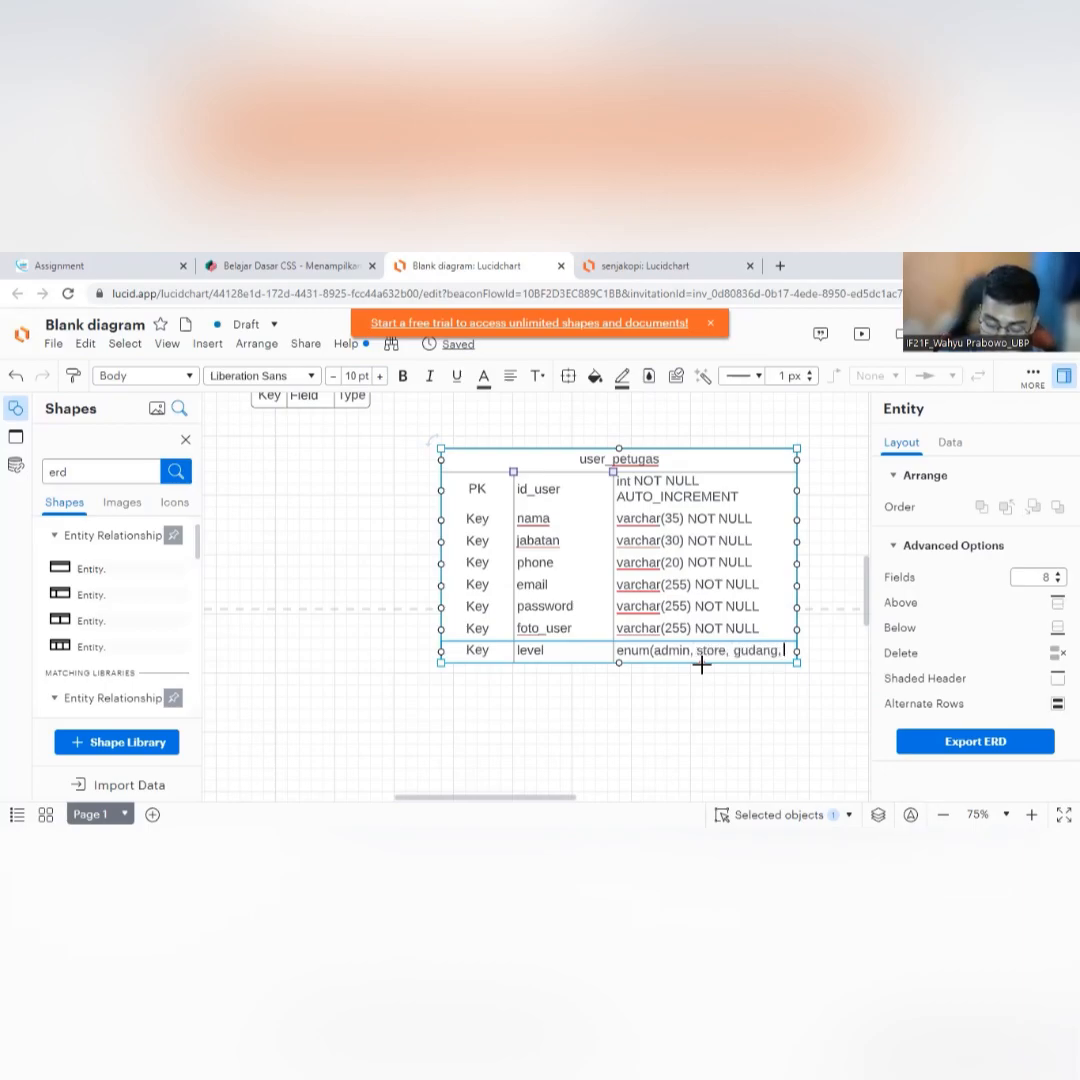
{"action": "type", "text": " purcha"}
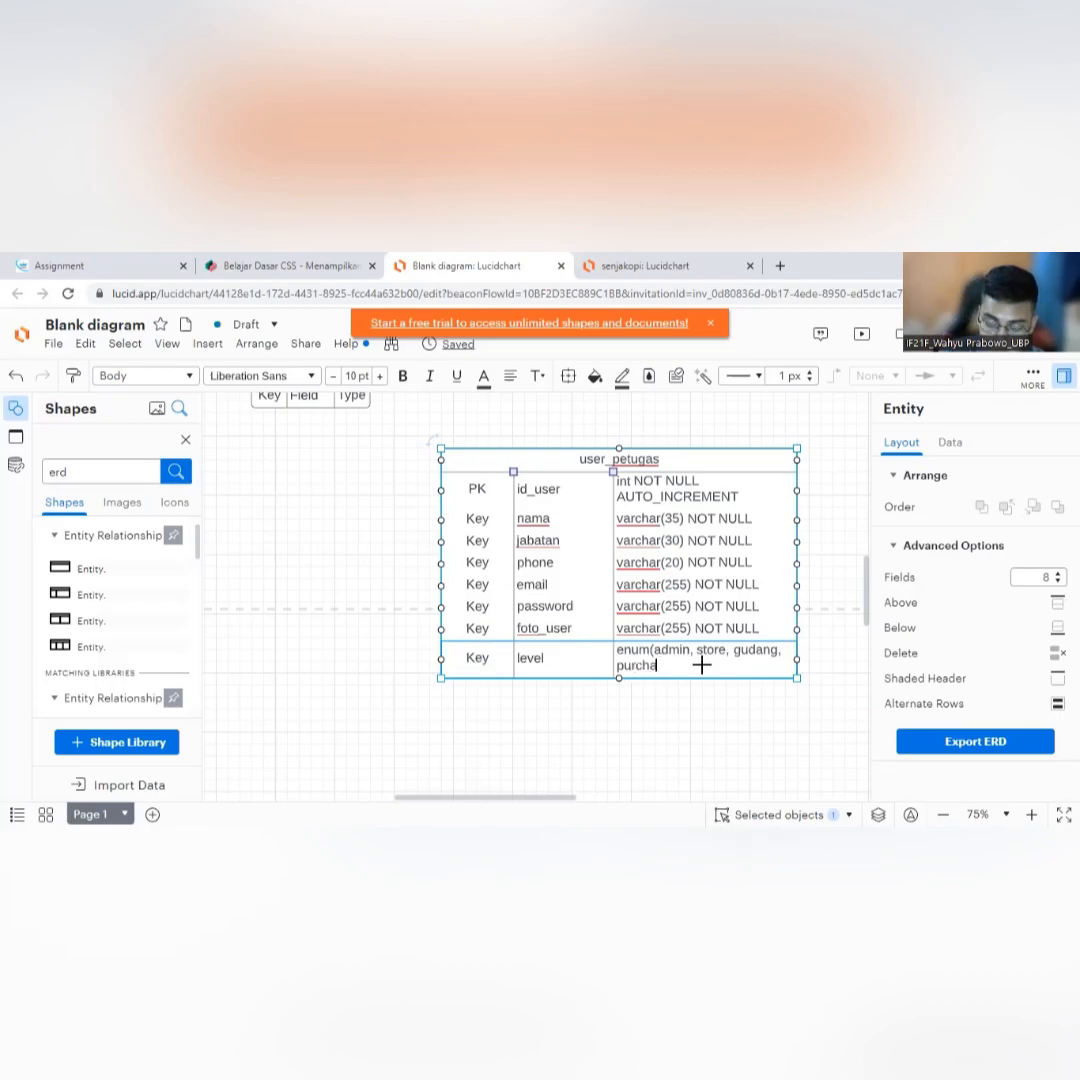
{"action": "type", "text": "sing)"}
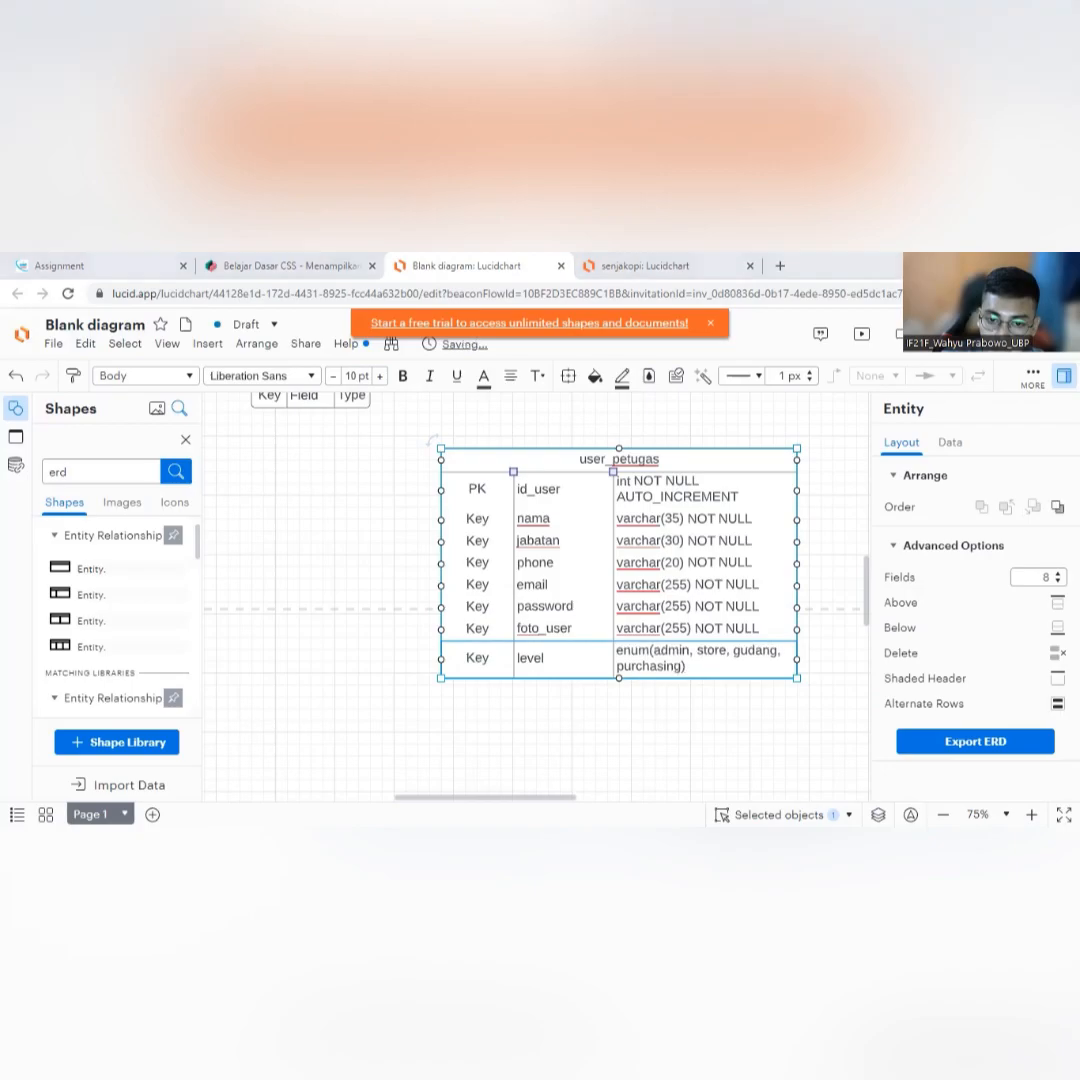
Append NOT NULL to the level field's enum type.
{"action": "triple_click", "coordinate": [699, 668]}
{"action": "left_click", "coordinate": [699, 668]}
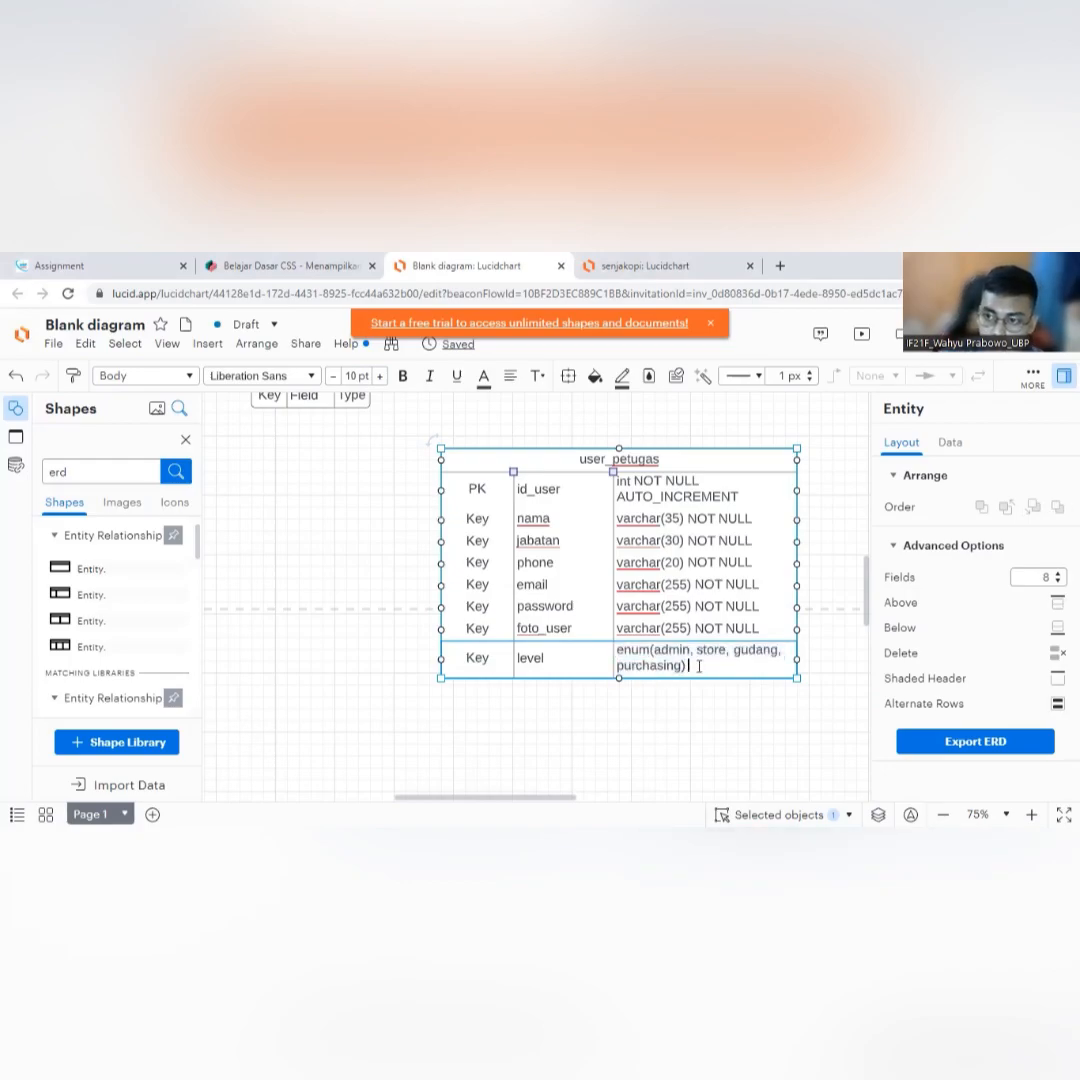
{"action": "type", "text": "NOT NULL"}
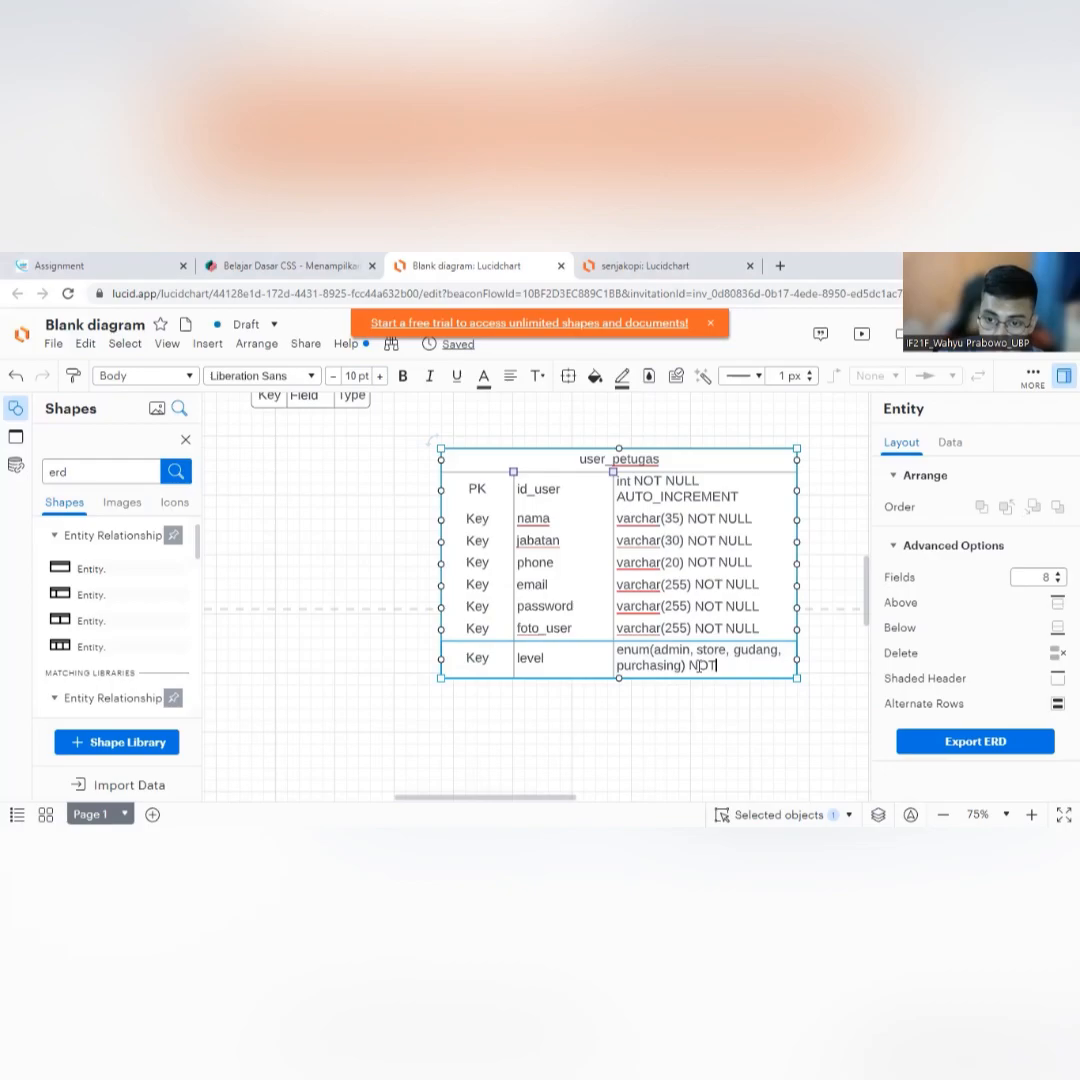
{"action": "left_click", "coordinate": [699, 713]}
Clear the Key placeholders of nama, jabatan, phone, email, password, foto_user and level in the user_petugas entity.
{"action": "double_click", "coordinate": [478, 519]}
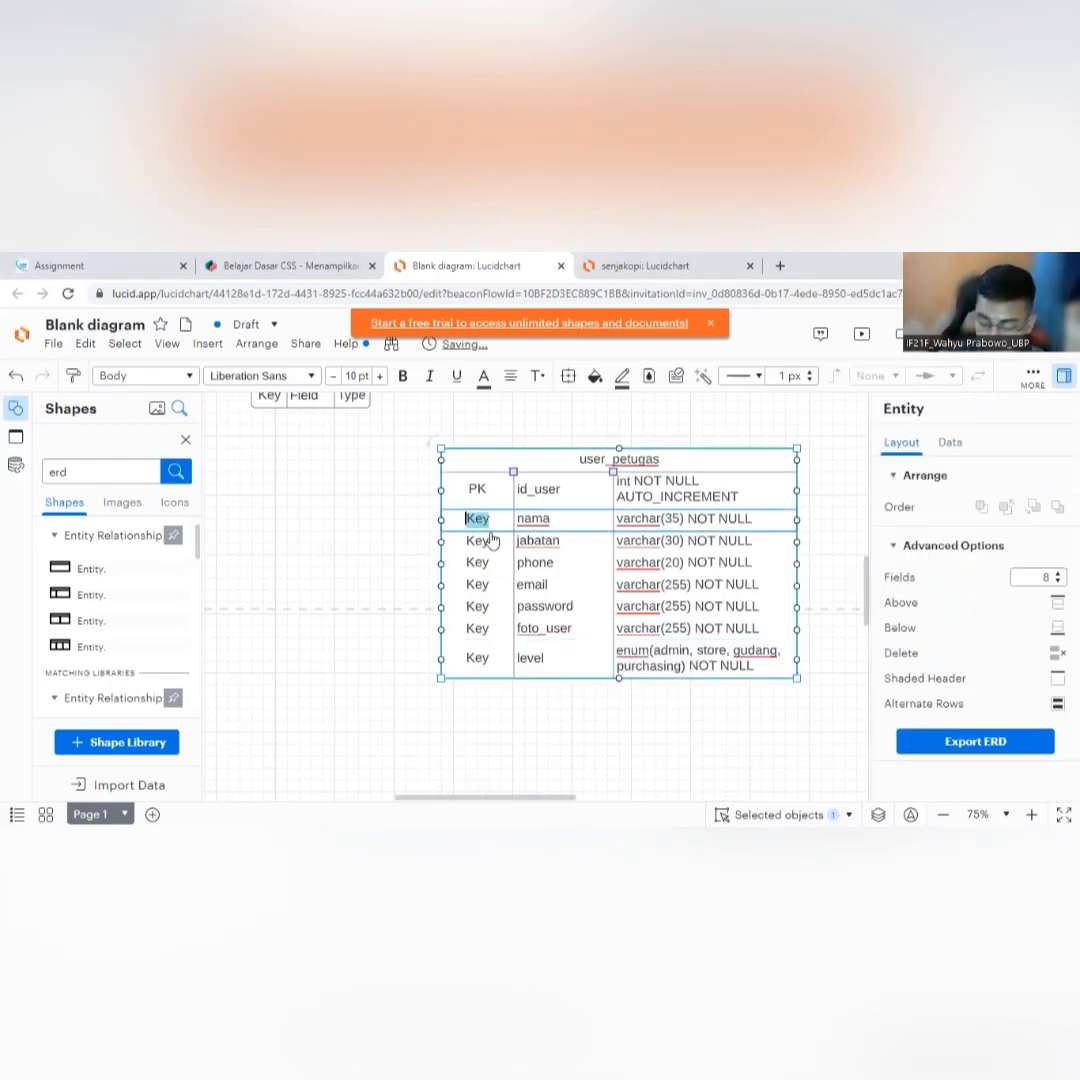
{"action": "key", "text": "BackSpace"}
{"action": "double_click", "coordinate": [479, 543]}
{"action": "key", "text": "BackSpace"}
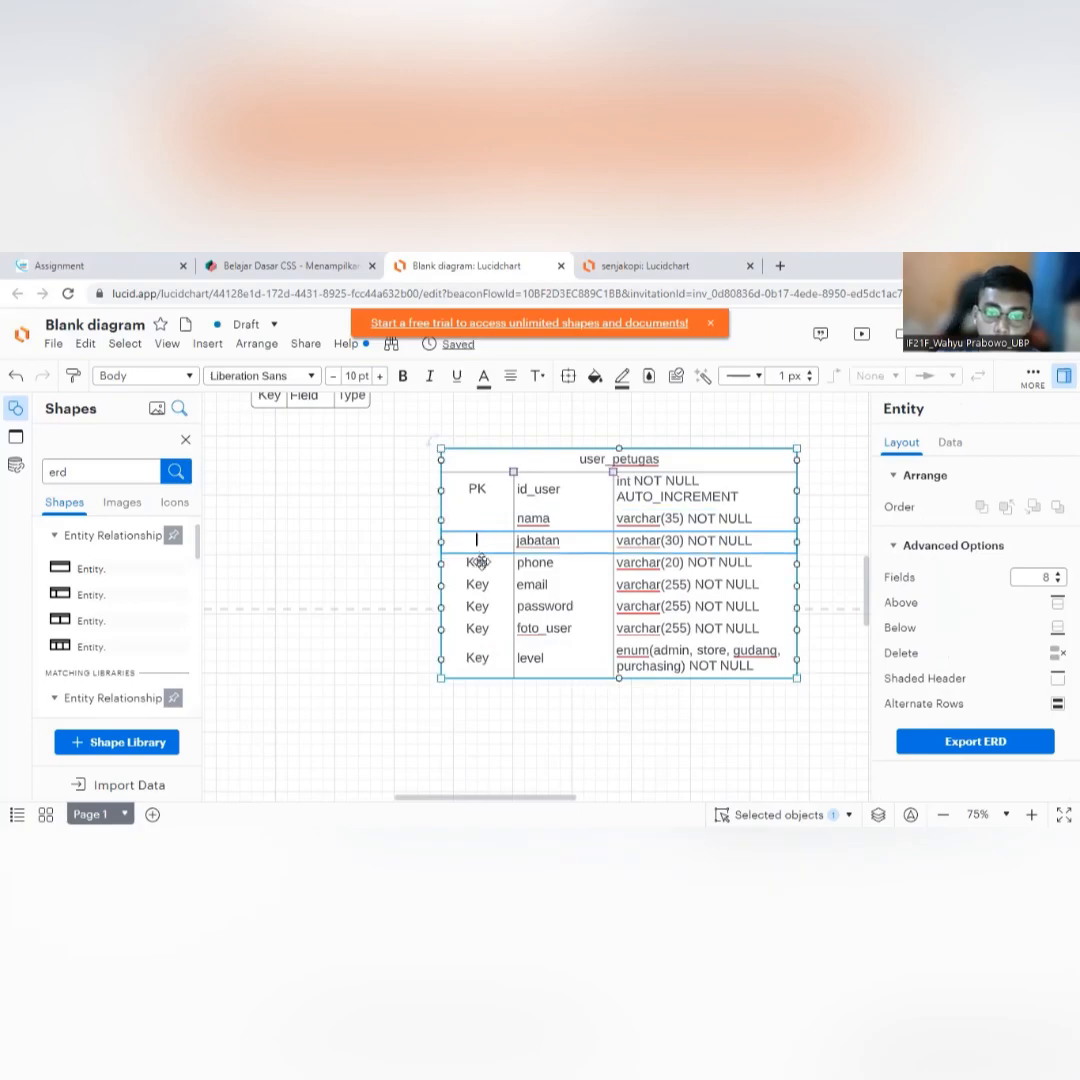
{"action": "double_click", "coordinate": [479, 562]}
{"action": "key", "text": "BackSpace"}
{"action": "double_click", "coordinate": [478, 585]}
{"action": "key", "text": "BackSpace"}
{"action": "double_click", "coordinate": [478, 606]}
{"action": "key", "text": "BackSpace"}
{"action": "double_click", "coordinate": [478, 628]}
{"action": "key", "text": "BackSpace"}
{"action": "double_click", "coordinate": [477, 657]}
{"action": "key", "text": "BackSpace"}
{"action": "left_click", "coordinate": [562, 697]}
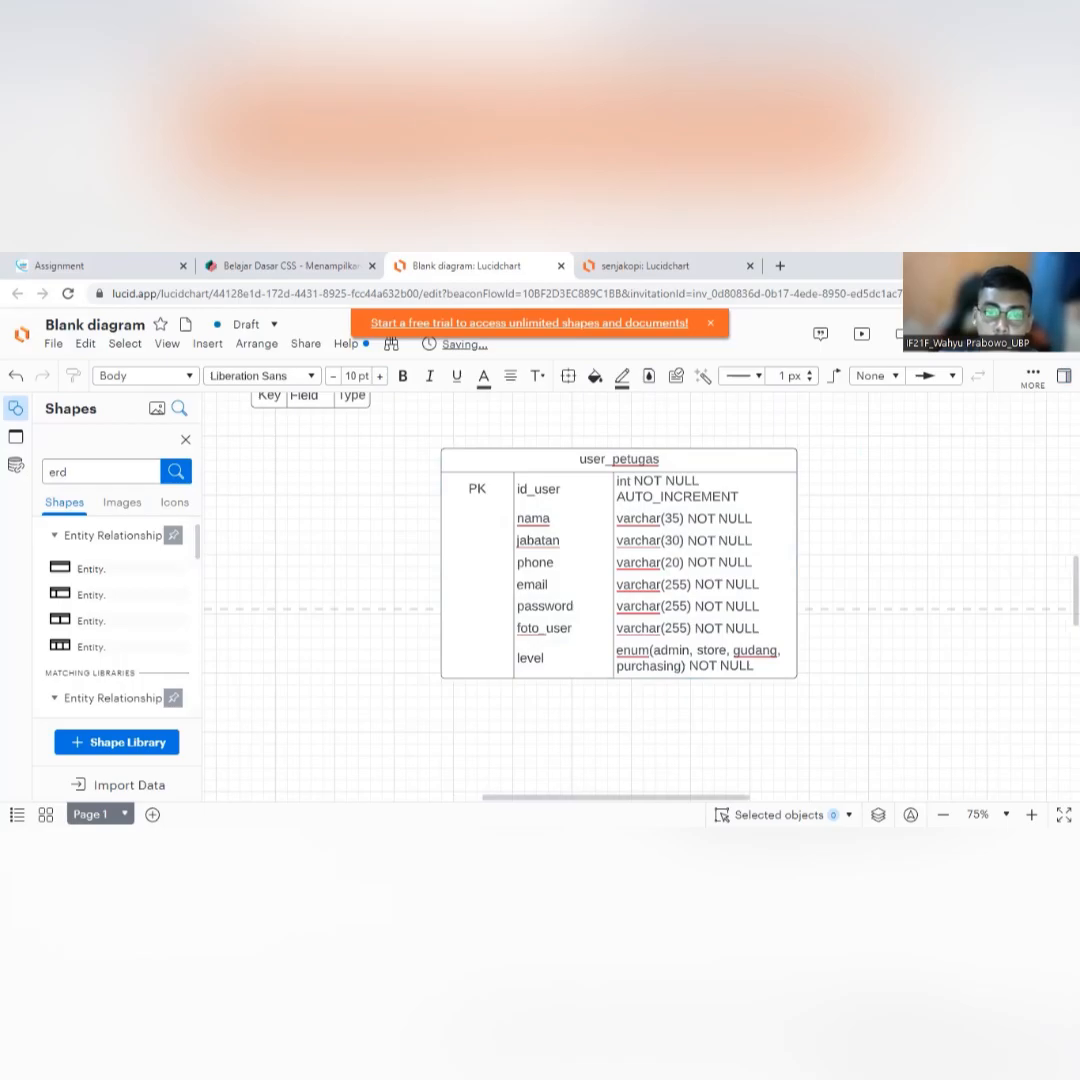
Move the blank entity above user_petugas to about X 9.53 cm, Y 9.53 cm.
{"action": "scroll", "coordinate": [600, 555], "scroll_direction": "up", "scroll_amount": 3}
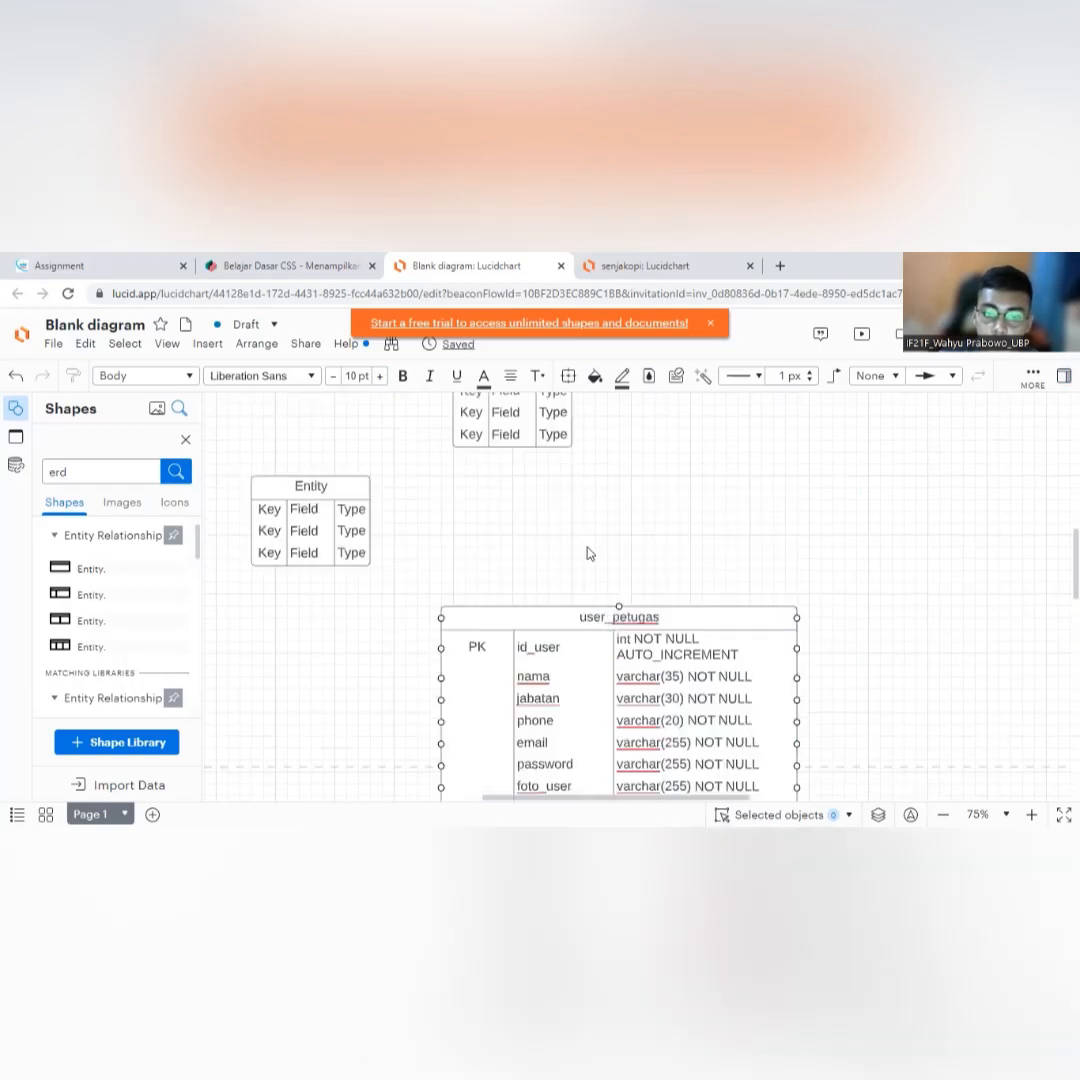
{"action": "scroll", "coordinate": [513, 451], "scroll_direction": "up", "scroll_amount": 1}
{"action": "left_click_drag", "start_coordinate": [536, 451], "coordinate": [566, 465]}
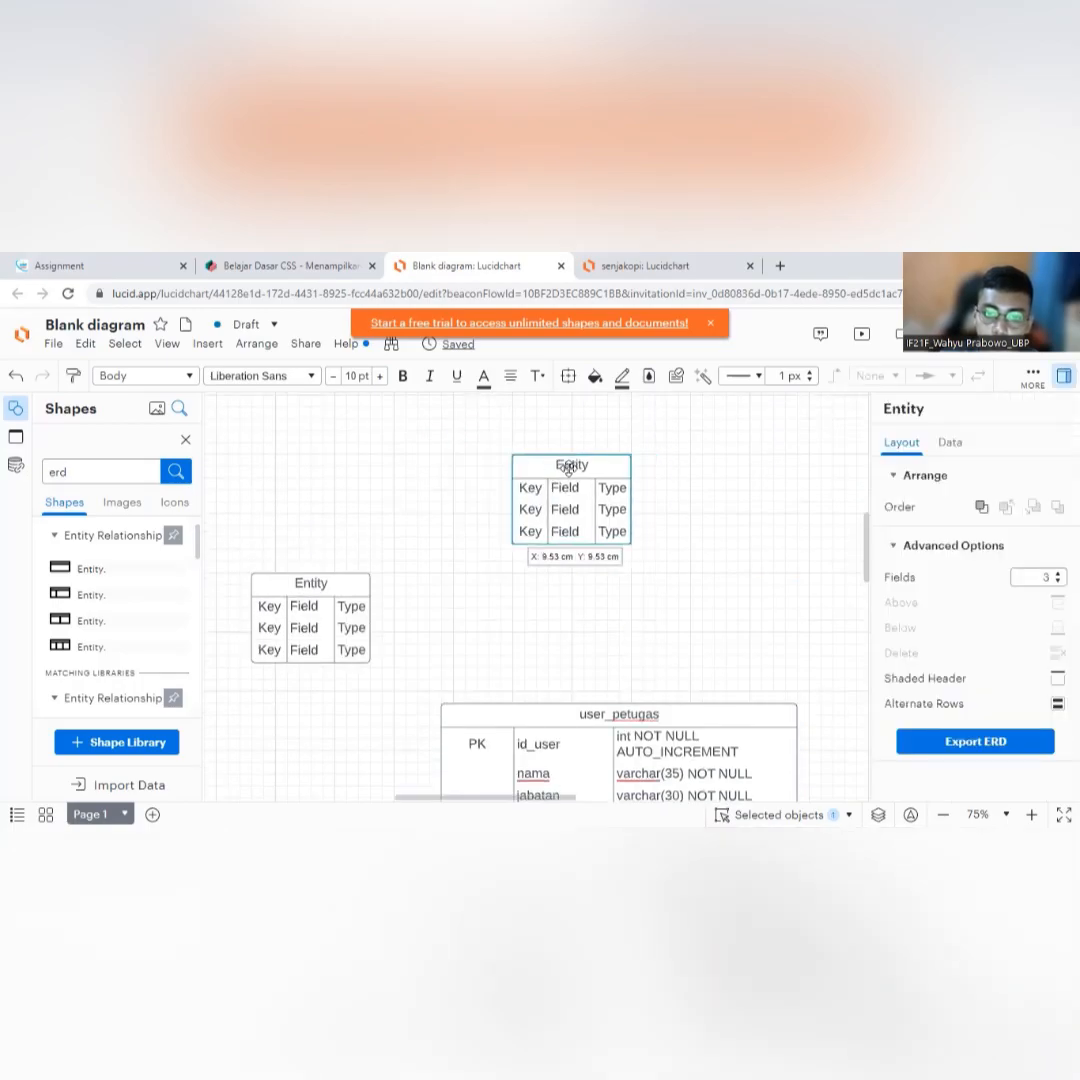
{"action": "left_click", "coordinate": [675, 509]}
Rename the blank entity above user_petugas as barang.
{"action": "double_click", "coordinate": [575, 465]}
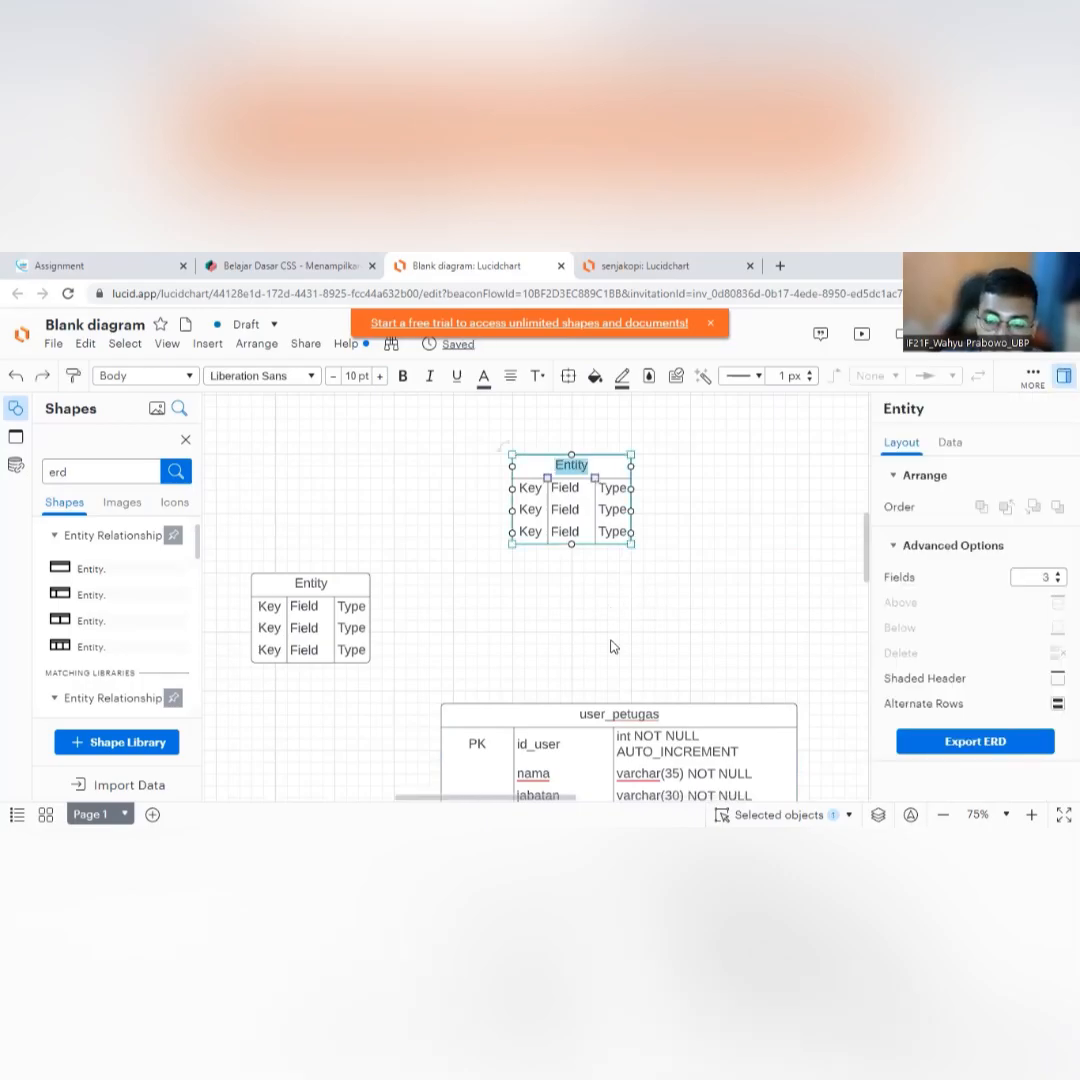
{"action": "scroll", "coordinate": [610, 630], "scroll_direction": "down", "scroll_amount": 3}
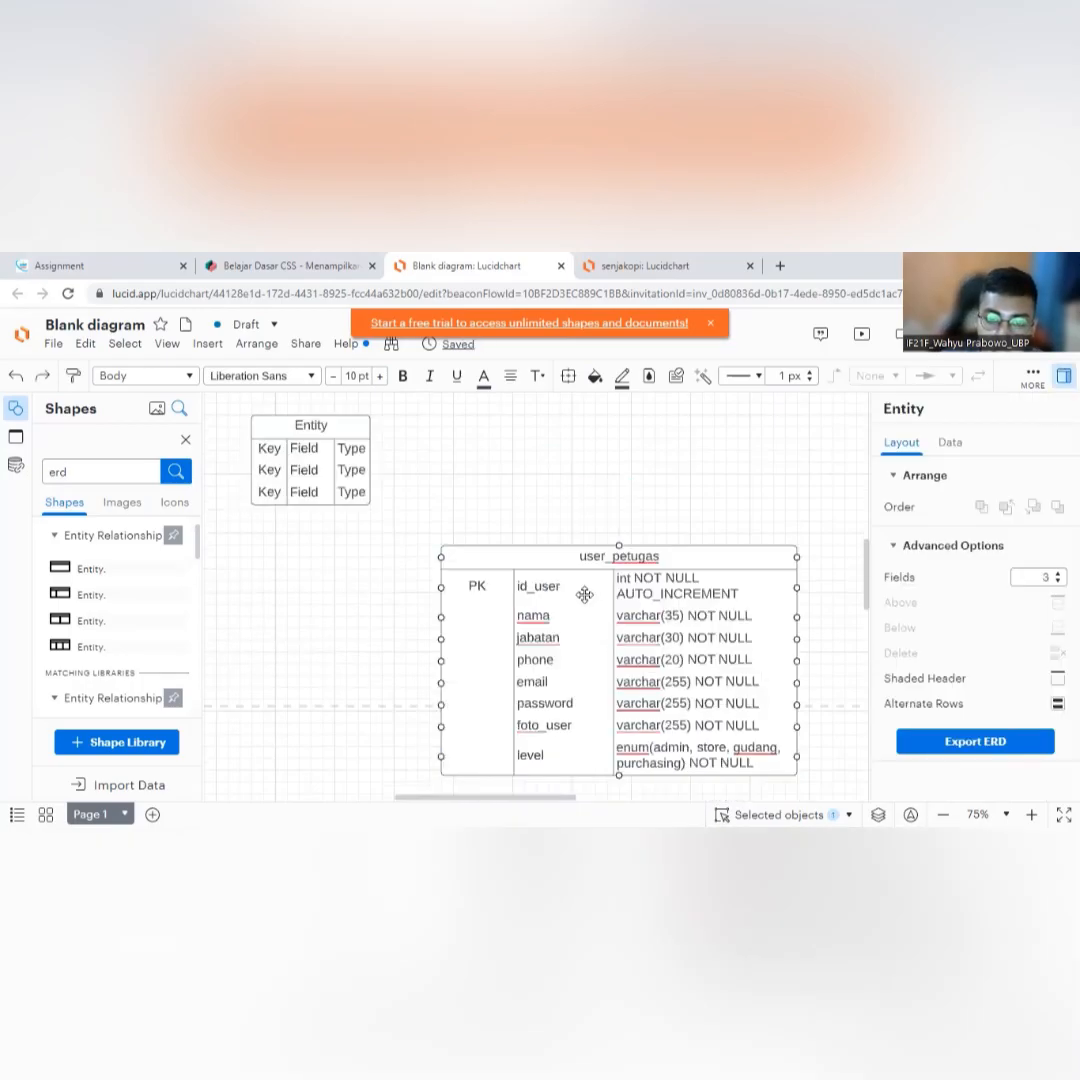
{"action": "scroll", "coordinate": [592, 596], "scroll_direction": "up", "scroll_amount": 2}
{"action": "type", "text": "B"}
{"action": "scroll", "coordinate": [592, 596], "scroll_direction": "up", "scroll_amount": 2}
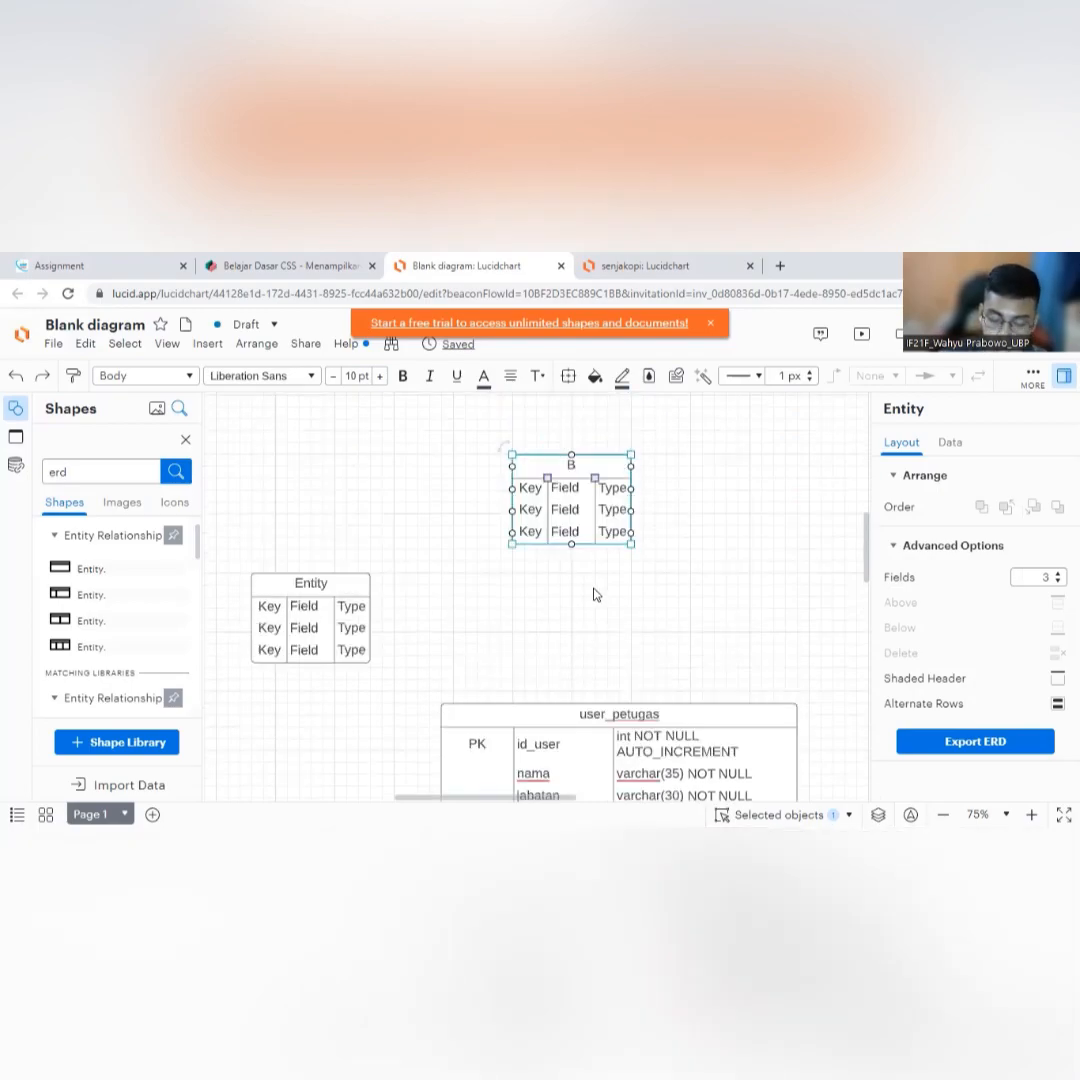
{"action": "type", "text": "AR"}
{"action": "key", "text": "BackSpace"}
{"action": "key", "text": "BackSpace"}
{"action": "key", "text": "BackSpace"}
{"action": "type", "text": "ba"}
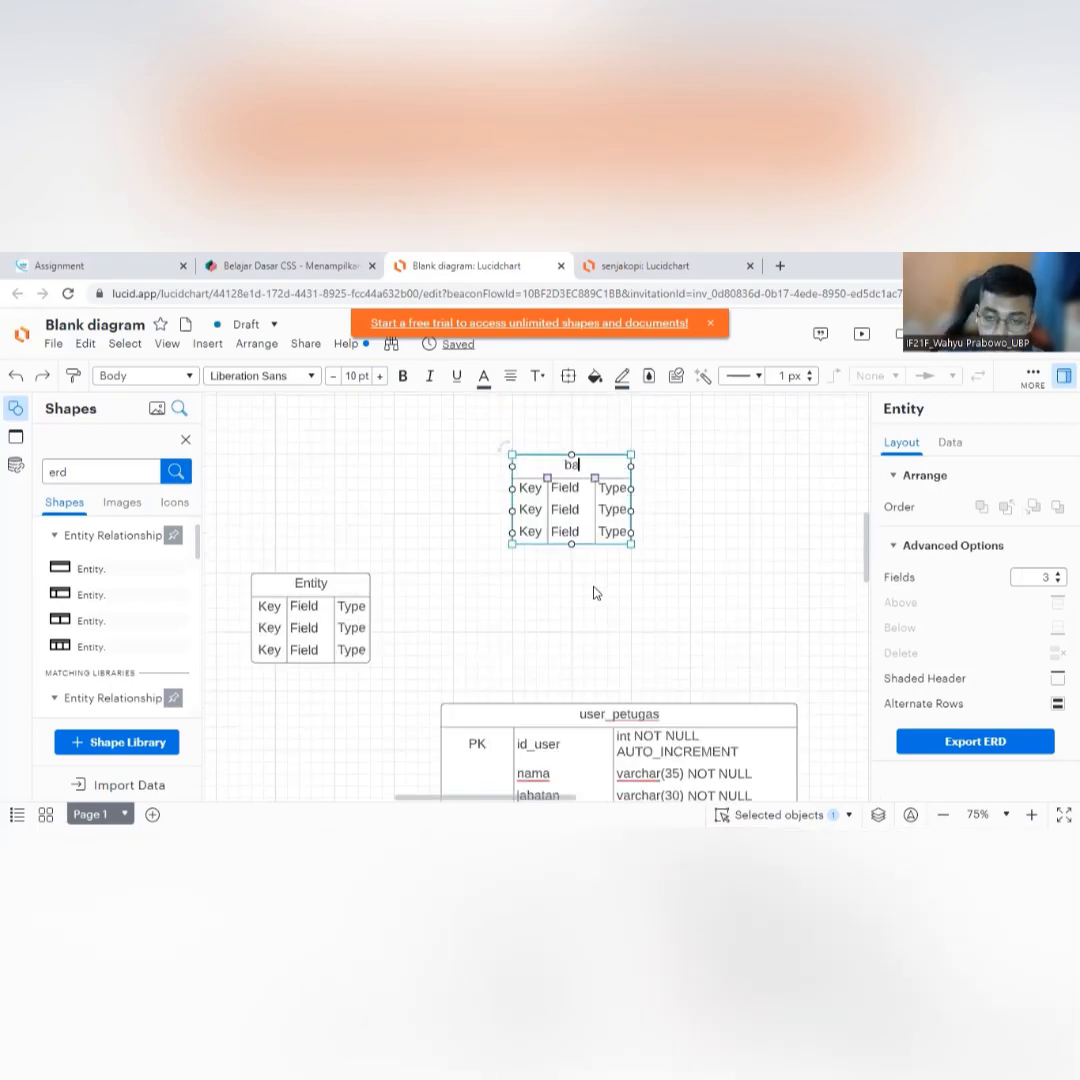
{"action": "type", "text": "rang"}
{"action": "left_click", "coordinate": [594, 592]}
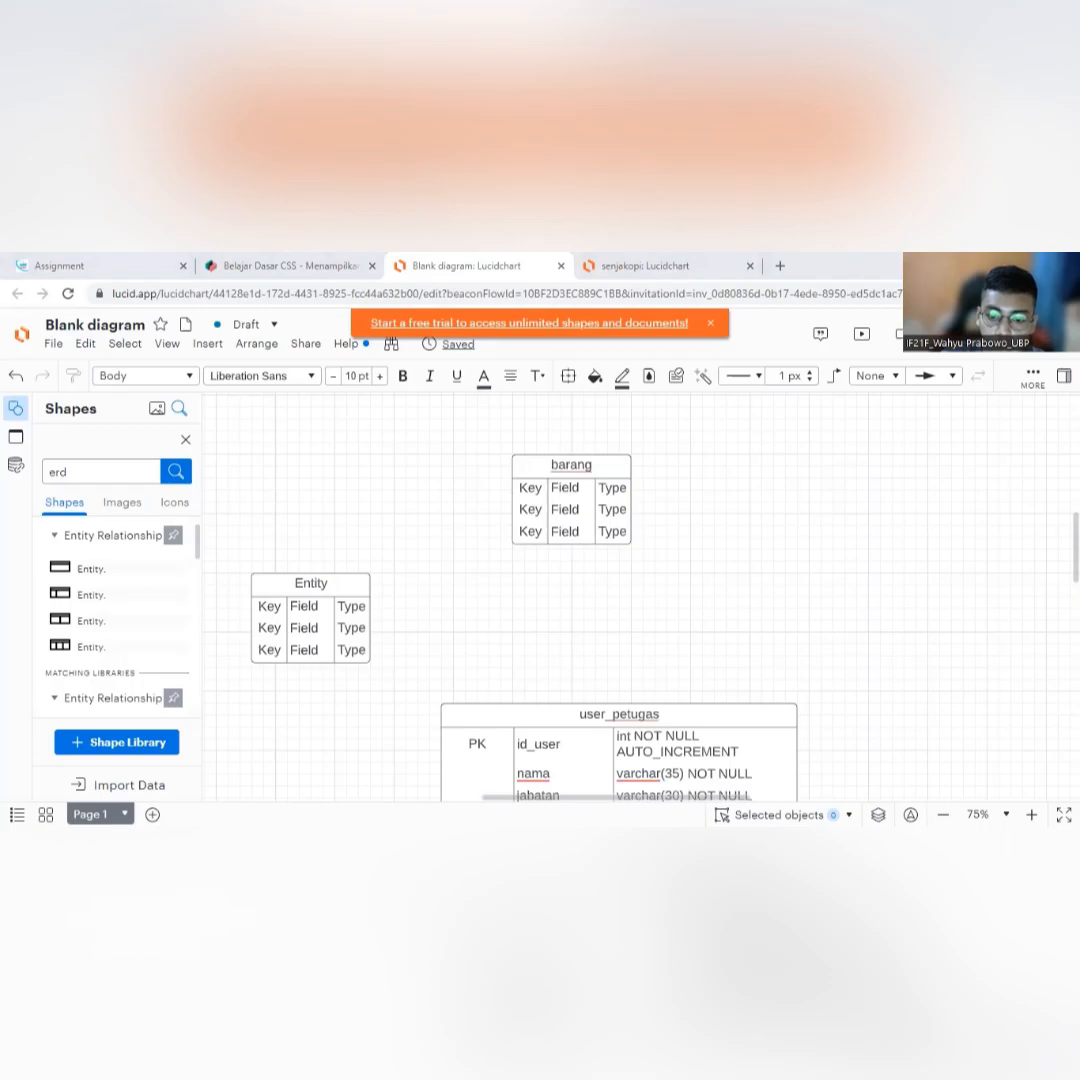
Fill the first row of the barang entity with the key PK and the field name id_barang.
{"action": "double_click", "coordinate": [532, 488]}
{"action": "type", "text": "PK"}
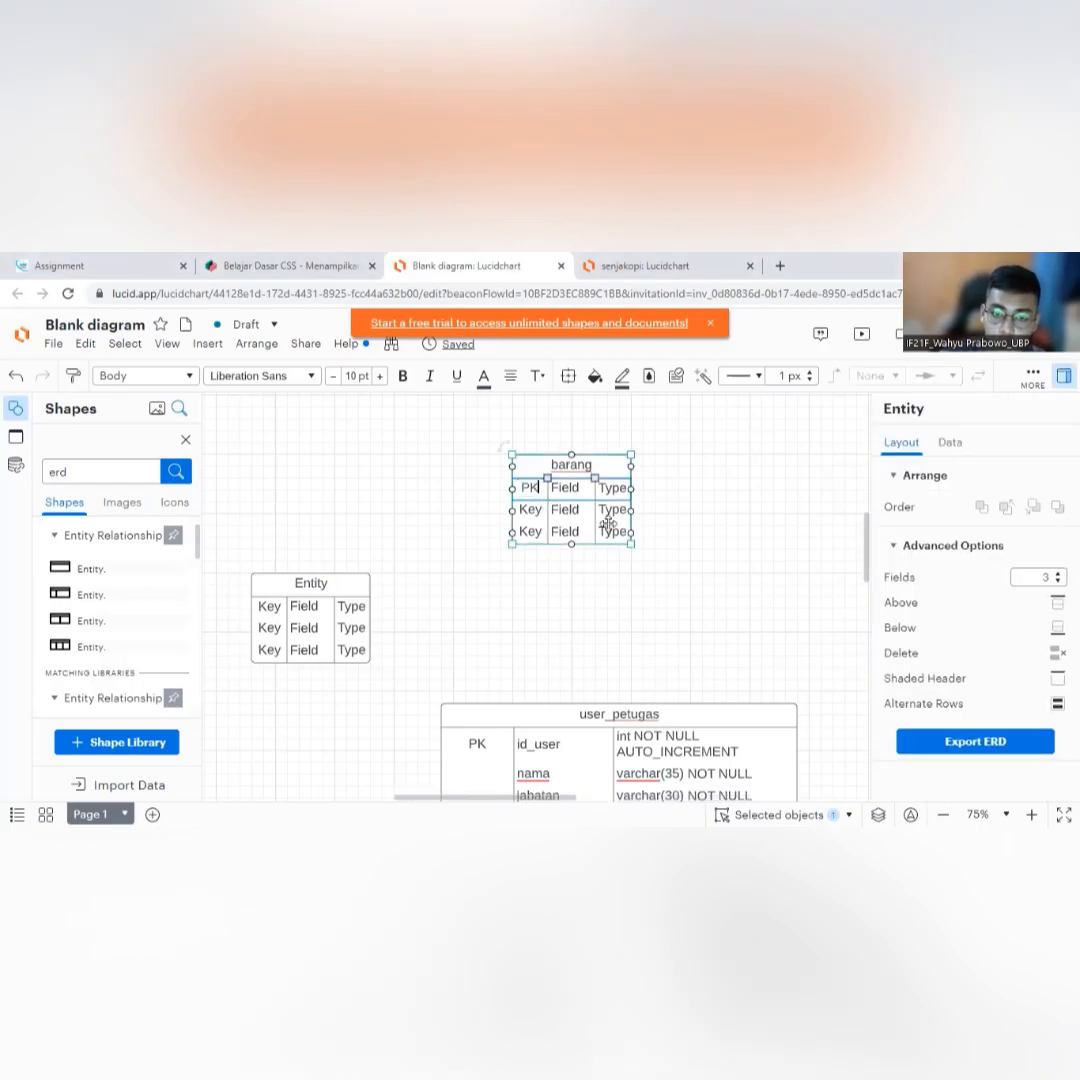
{"action": "key", "text": "Tab"}
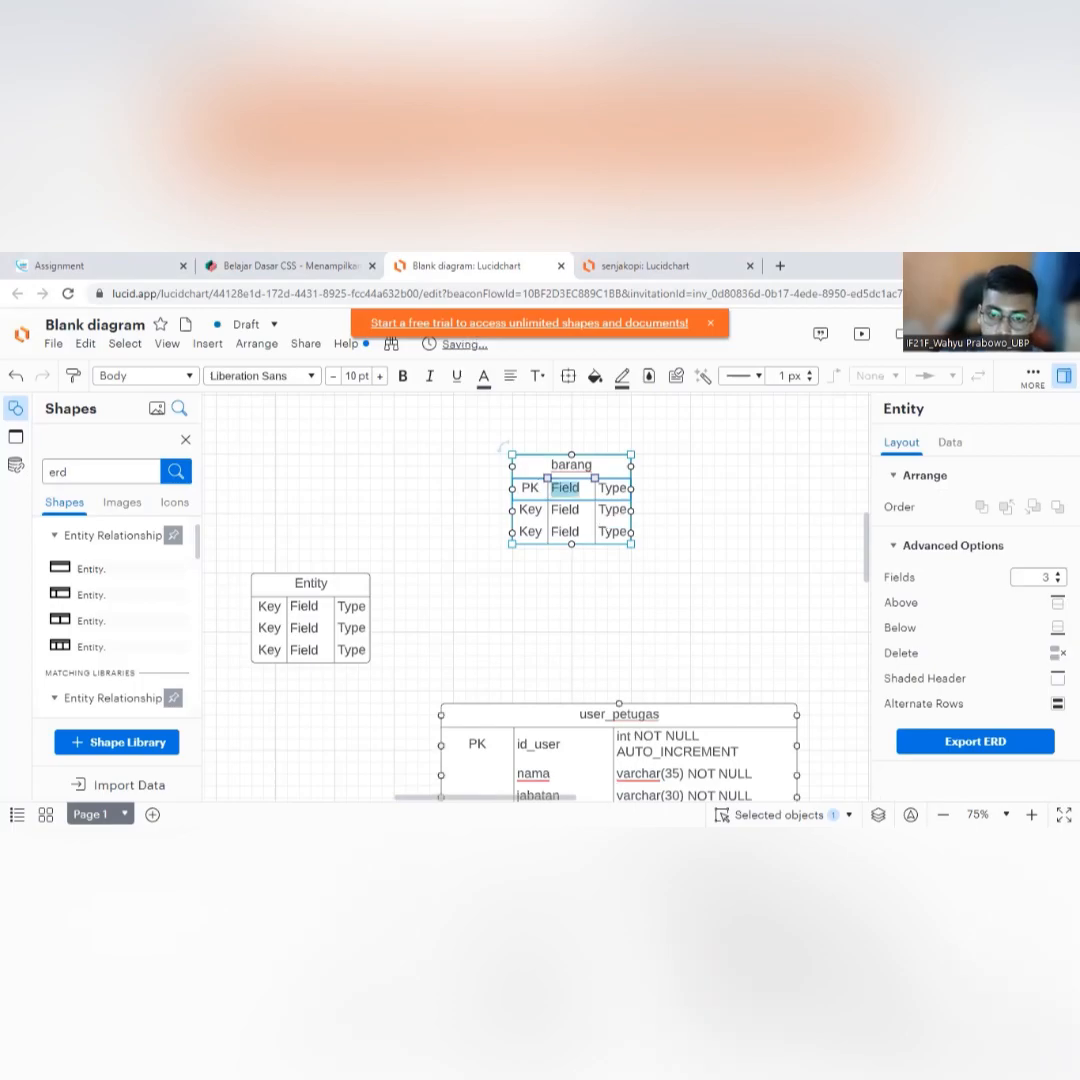
{"action": "key", "text": "Escape"}
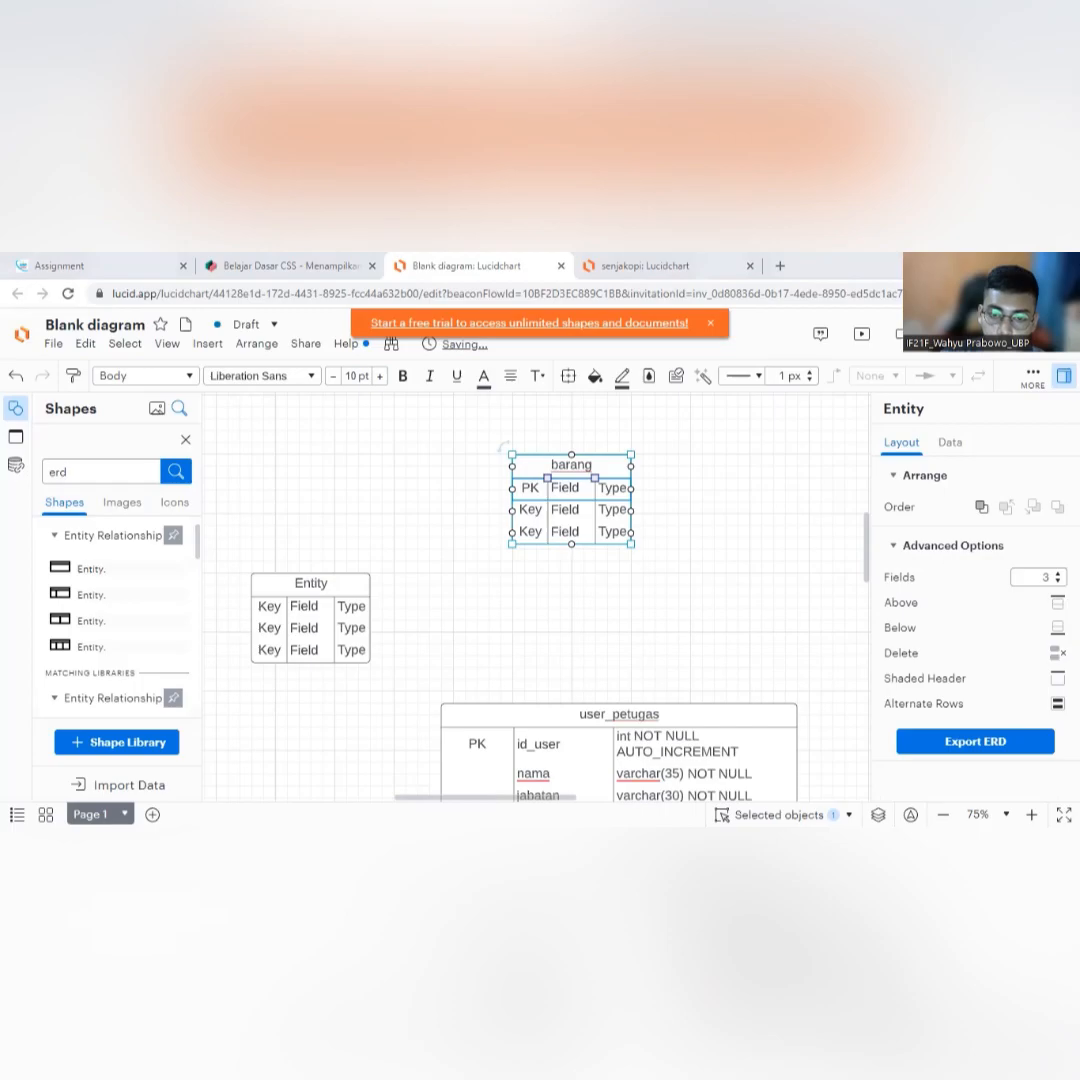
{"action": "double_click", "coordinate": [572, 490]}
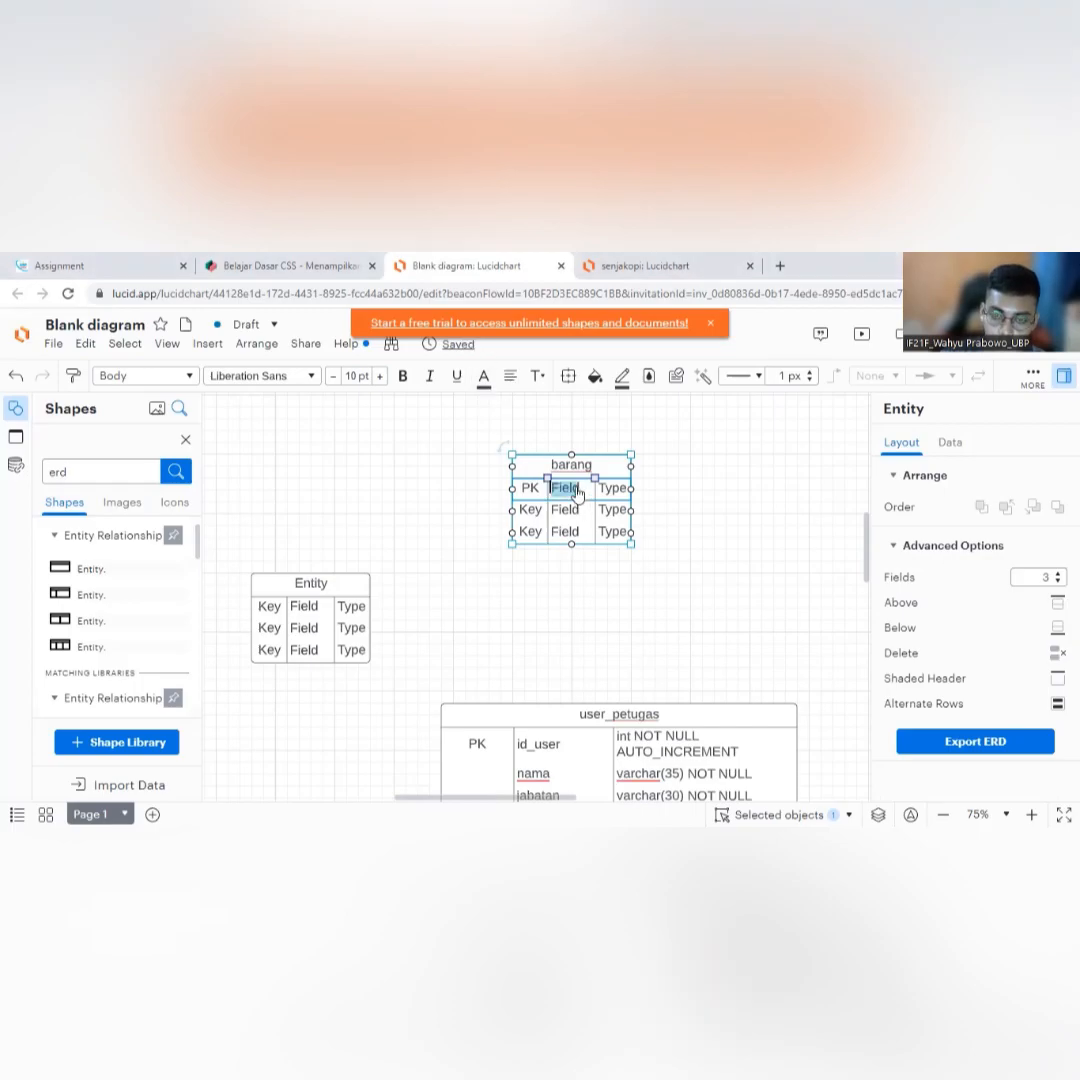
{"action": "type", "text": "id_barang"}
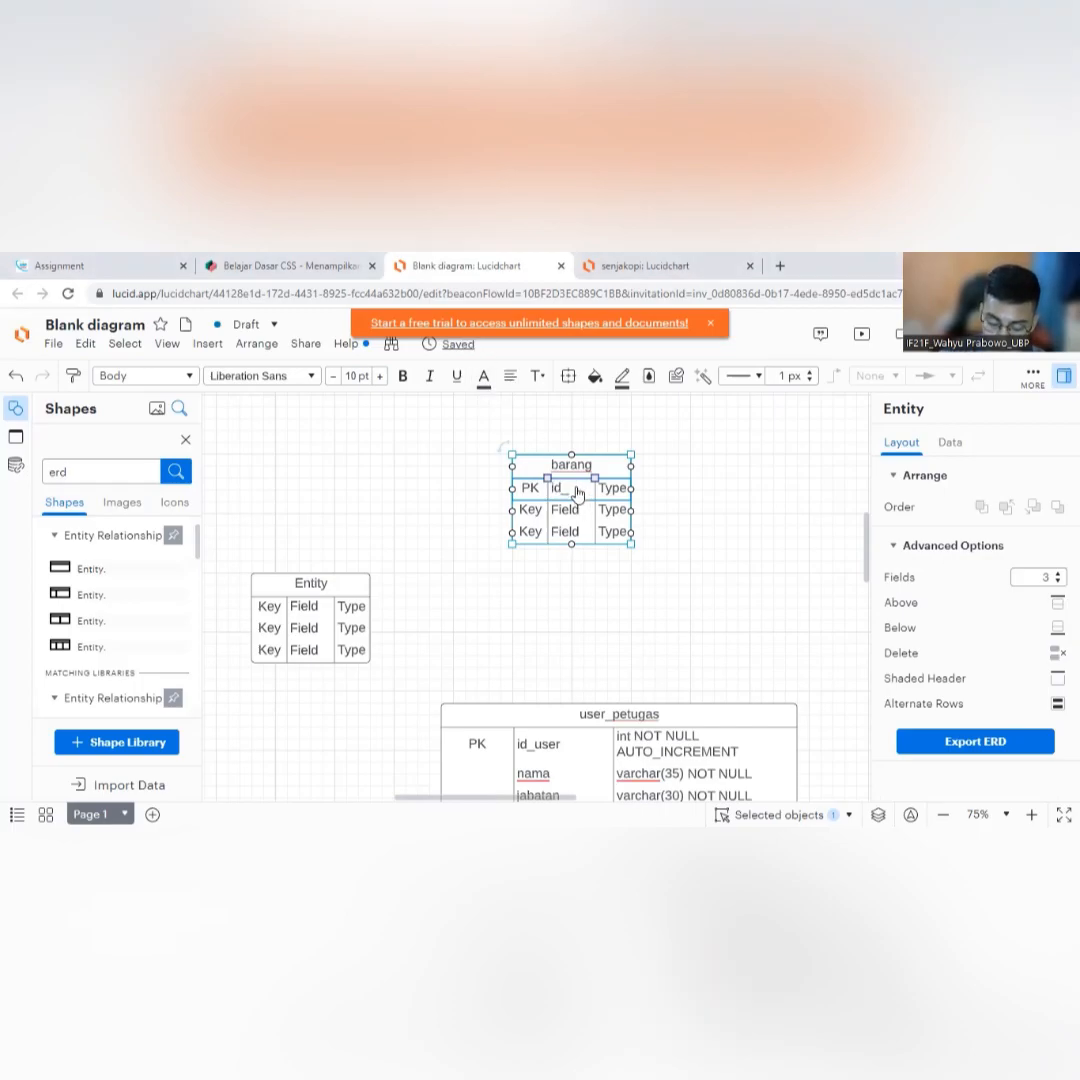
{"action": "key", "text": "Tab"}
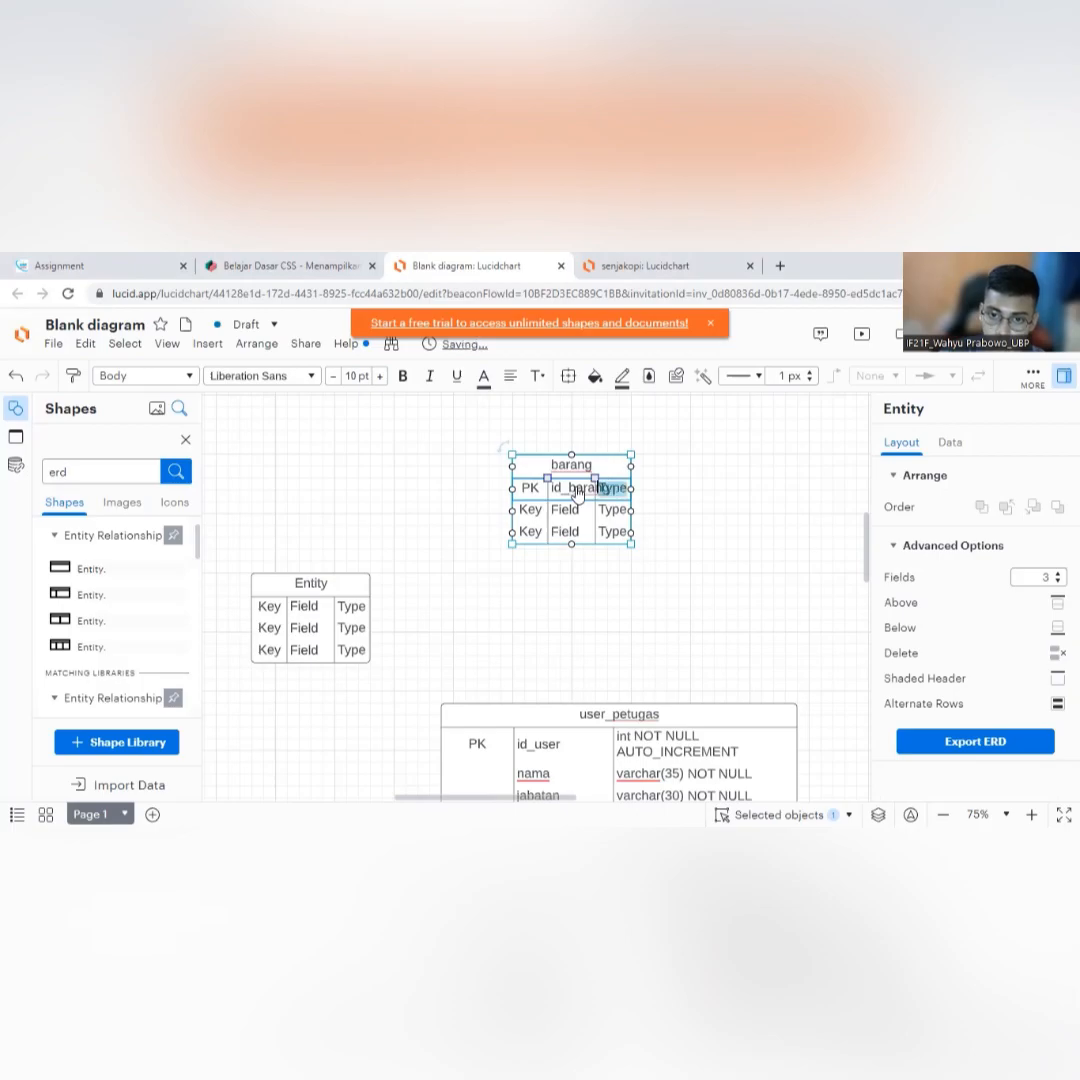
{"action": "left_click", "coordinate": [622, 617]}
Widen the barang entity until its right edge nearly lines up with that of user_petugas.
{"action": "left_click", "coordinate": [625, 472]}
{"action": "left_click_drag", "start_coordinate": [627, 465], "coordinate": [786, 466]}
{"action": "left_click", "coordinate": [641, 660]}
Name the second field of the barang entity kategori.
{"action": "double_click", "coordinate": [573, 507]}
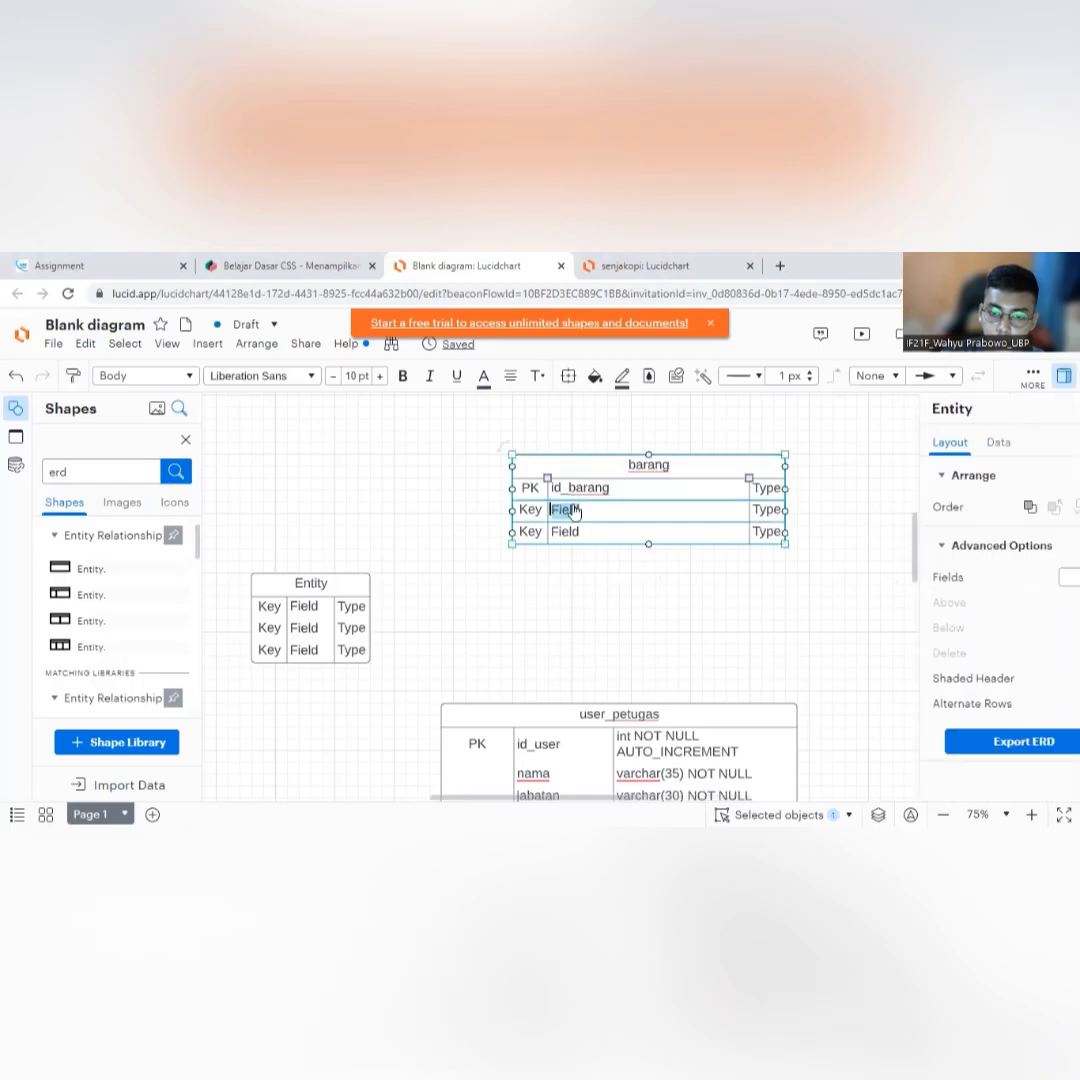
{"action": "type", "text": "ka"}
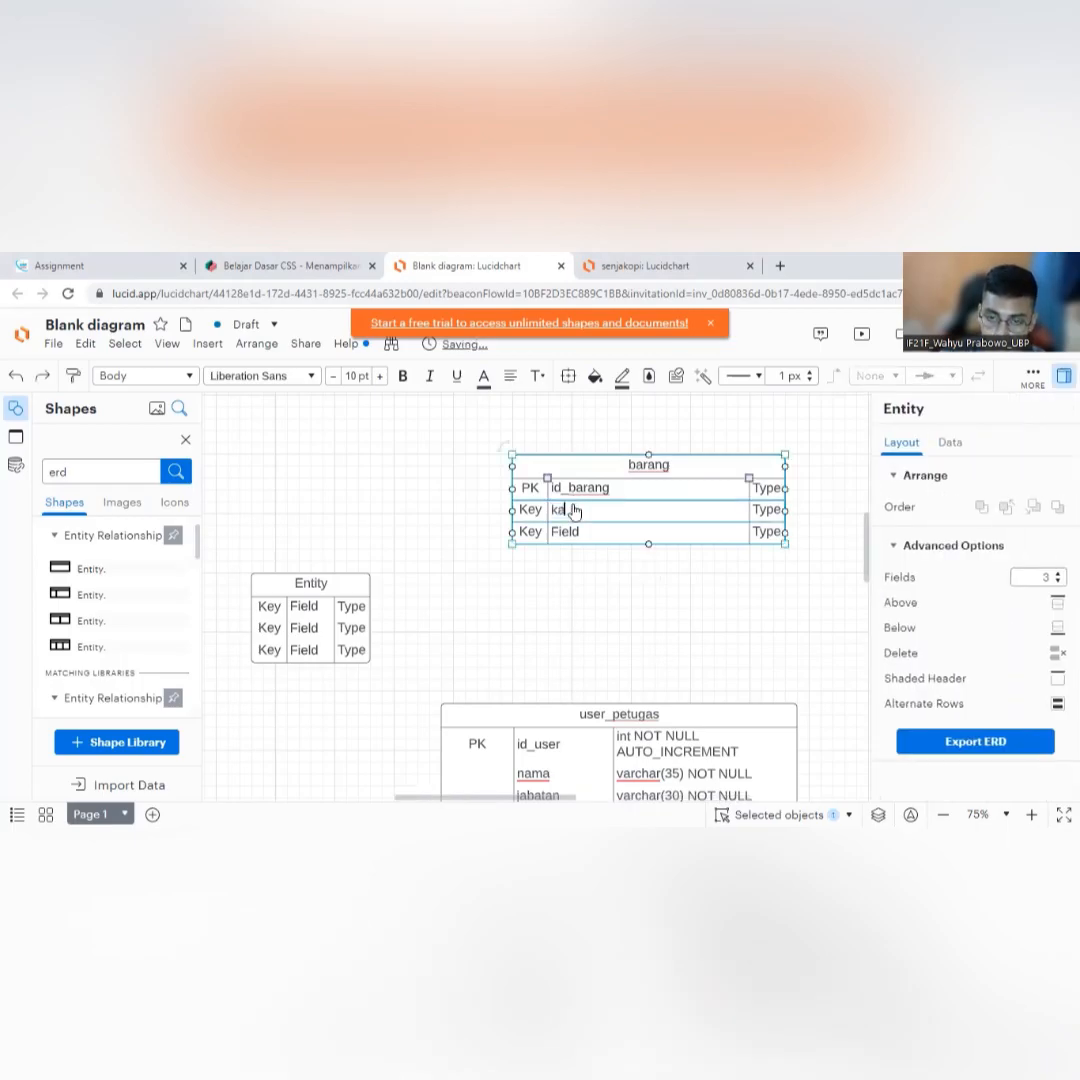
{"action": "type", "text": "tegori"}
{"action": "left_click", "coordinate": [591, 586]}
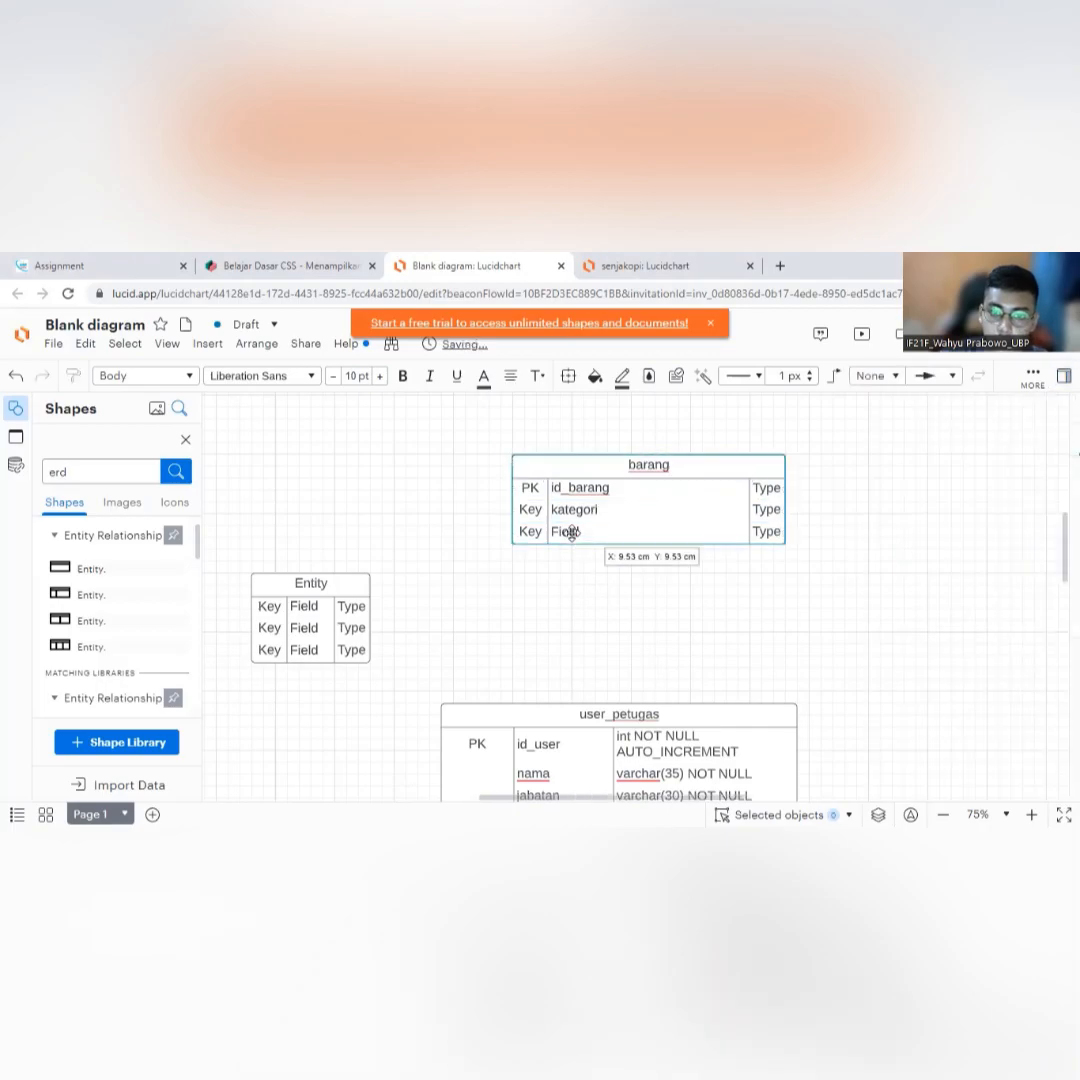
Name the third field of the barang entity kode_barang.
{"action": "double_click", "coordinate": [571, 533]}
{"action": "left_click", "coordinate": [571, 581]}
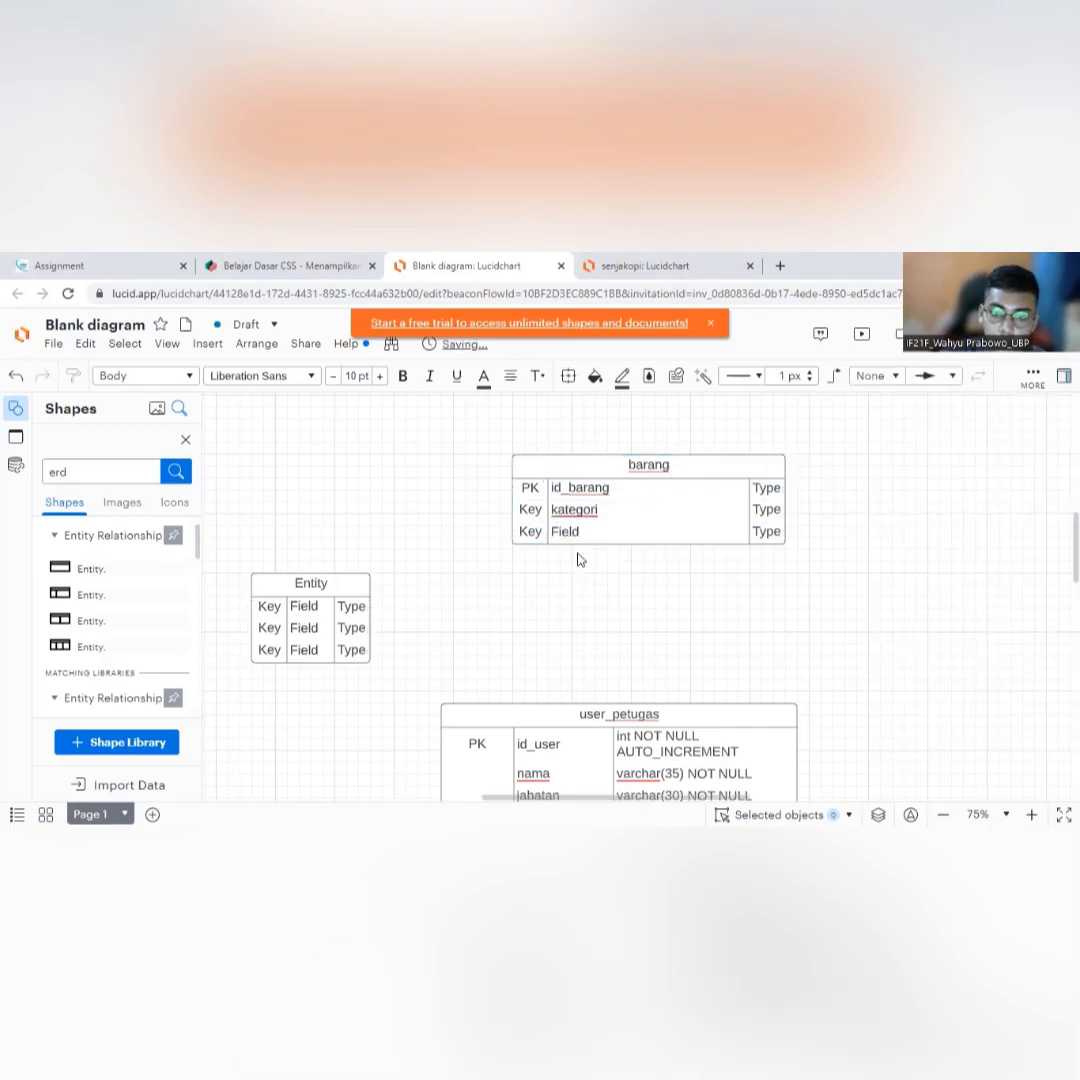
{"action": "left_click", "coordinate": [536, 515]}
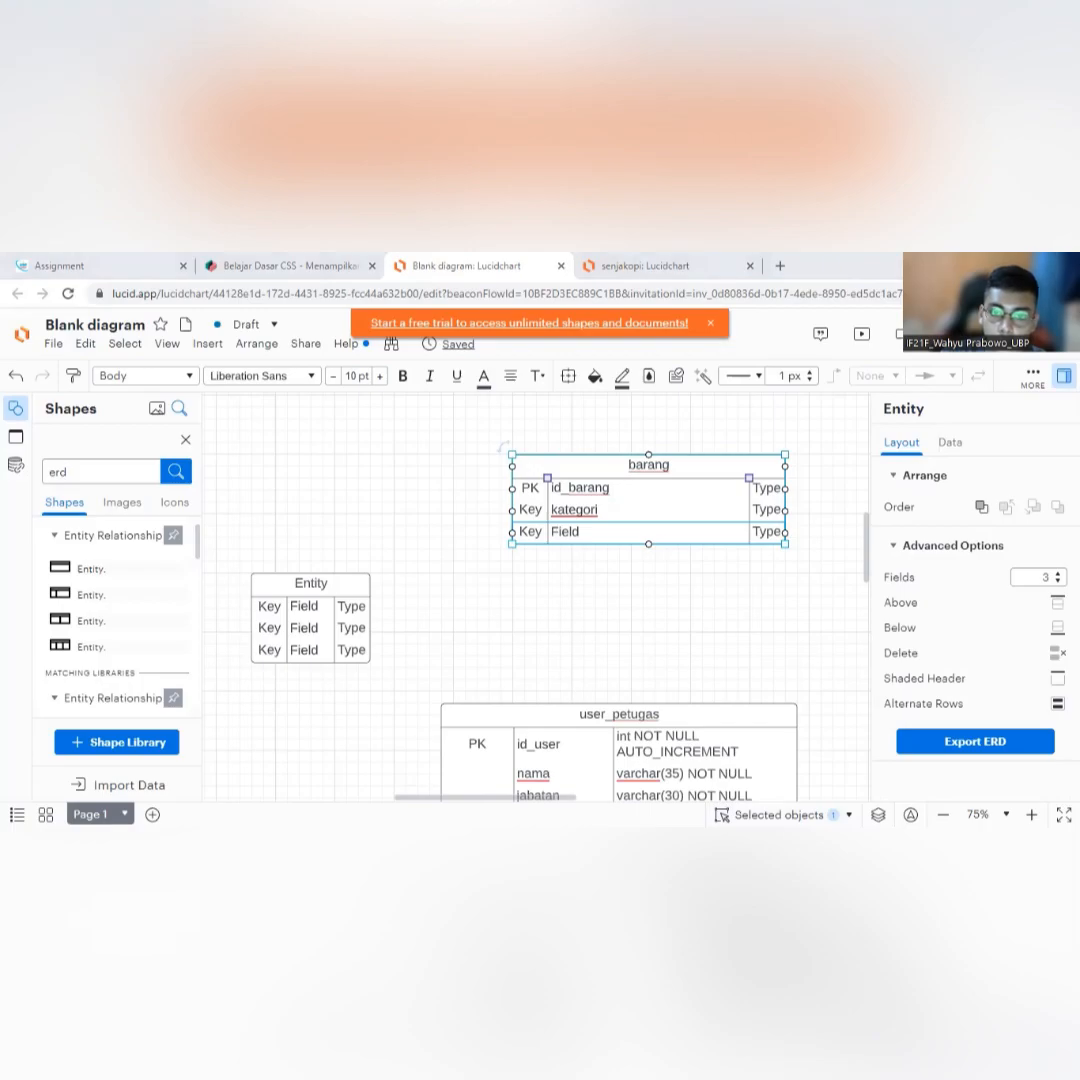
{"action": "double_click", "coordinate": [566, 531]}
{"action": "type", "text": "kode_barang"}
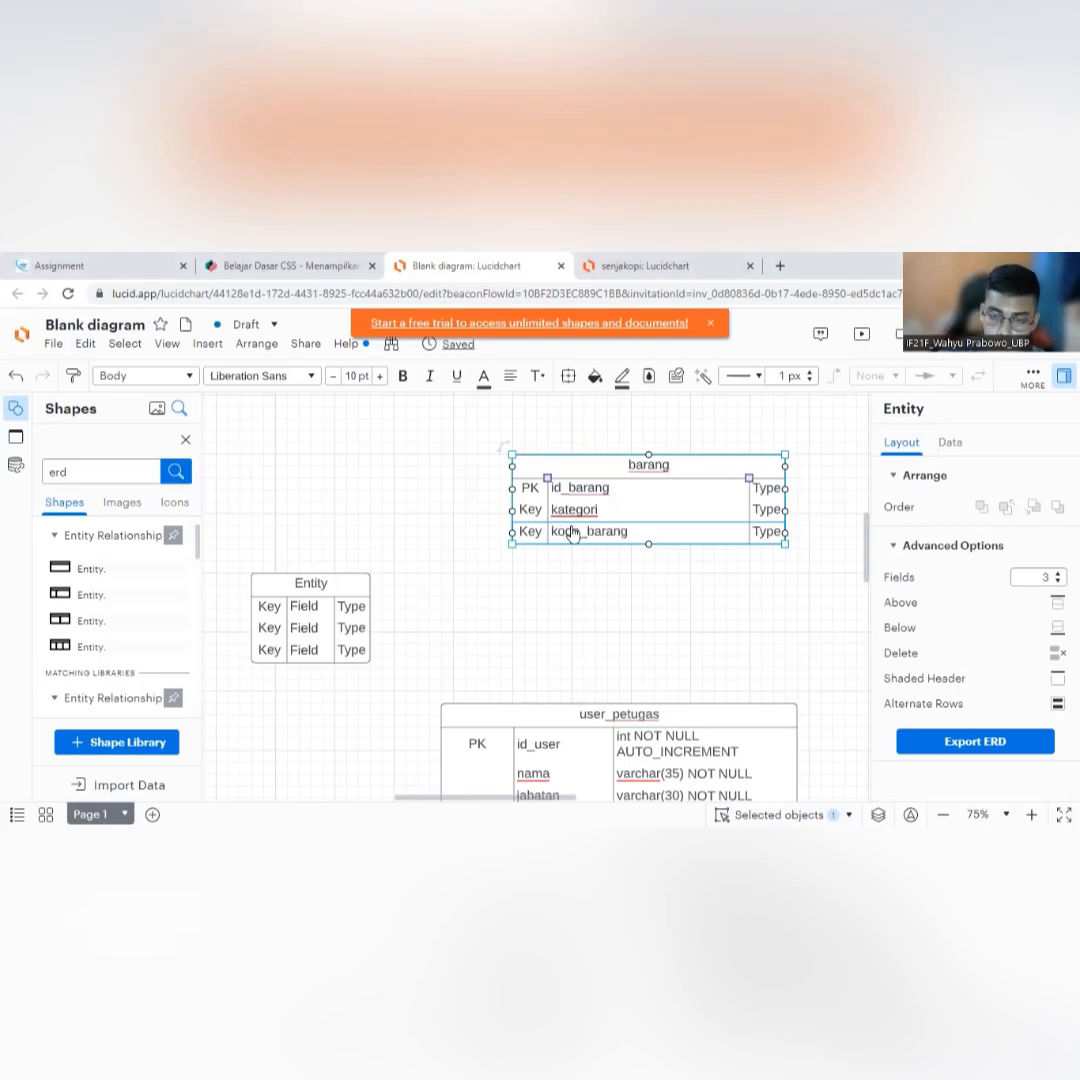
{"action": "key", "text": "Escape"}
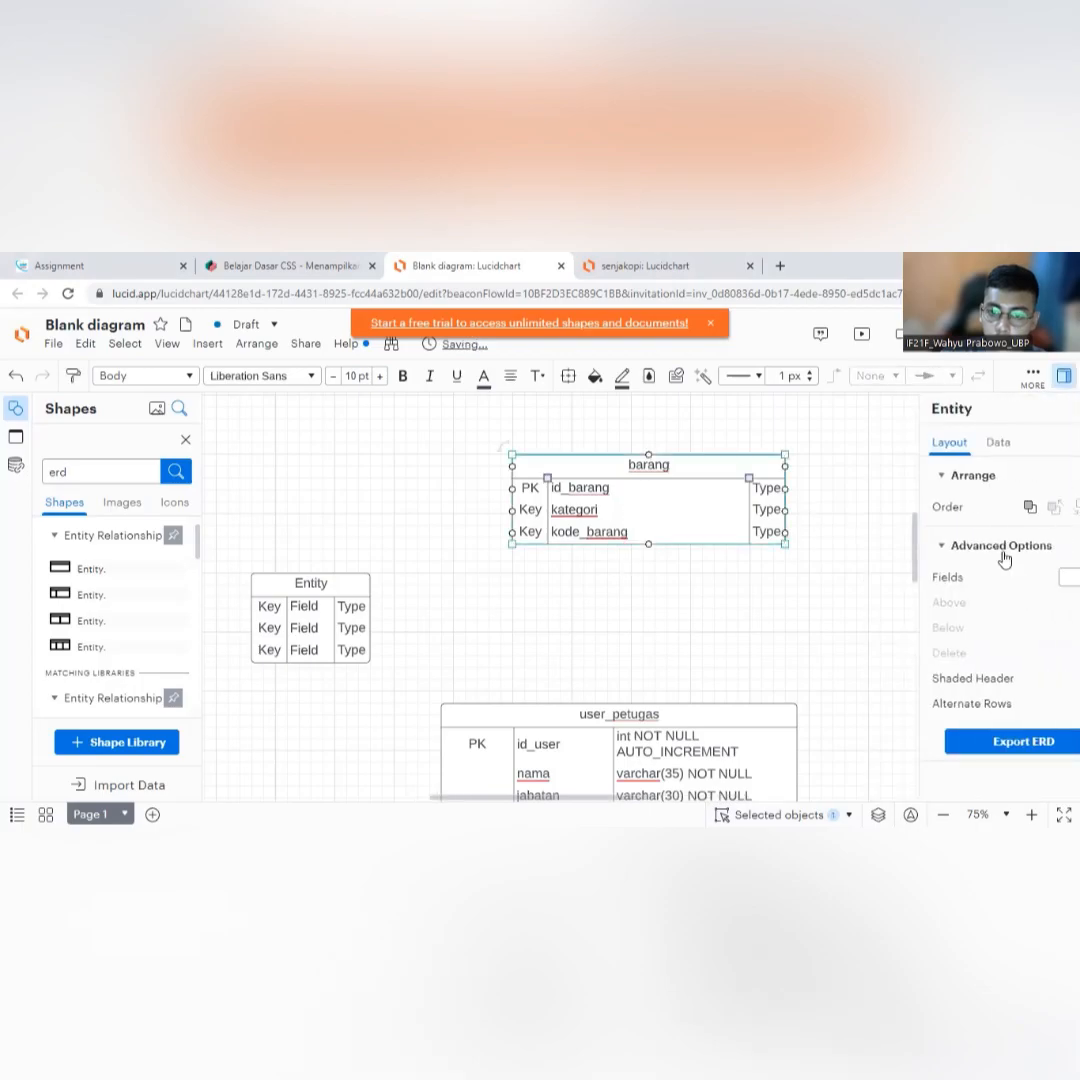
Add a fourth field to the barang entity and name it nama_barang.
{"action": "left_click", "coordinate": [1058, 573]}
{"action": "double_click", "coordinate": [594, 562]}
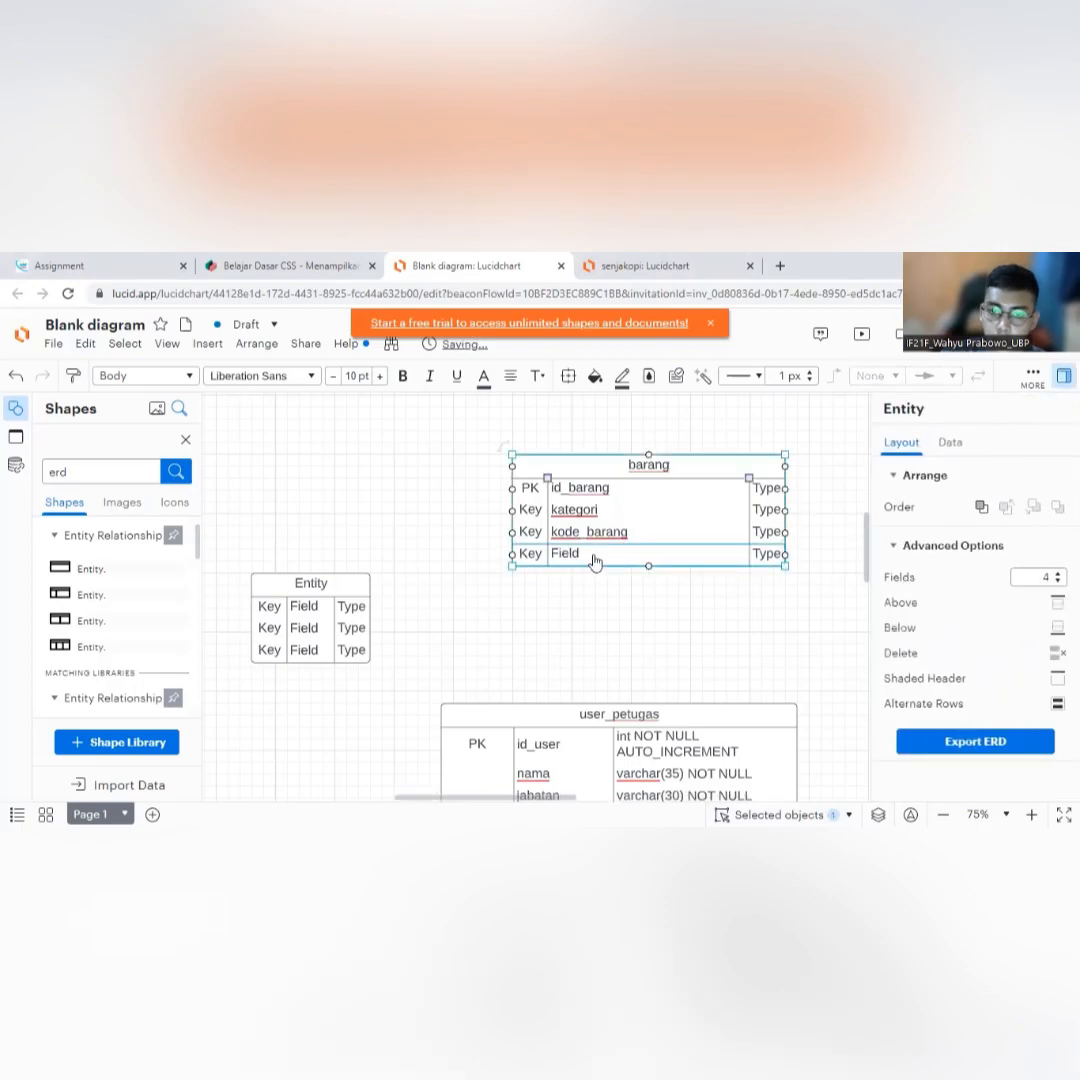
{"action": "type", "text": "nama"}
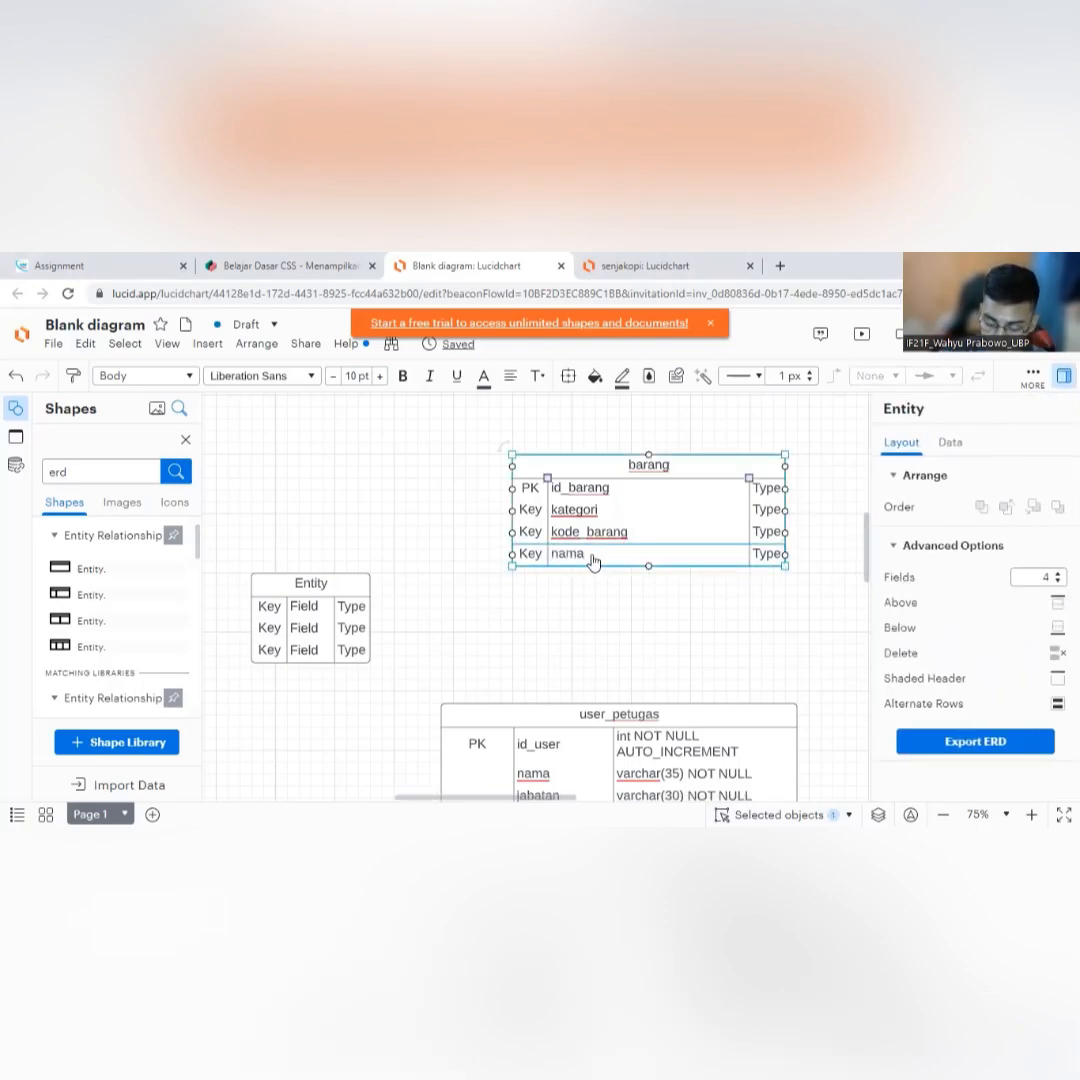
{"action": "type", "text": "_barang"}
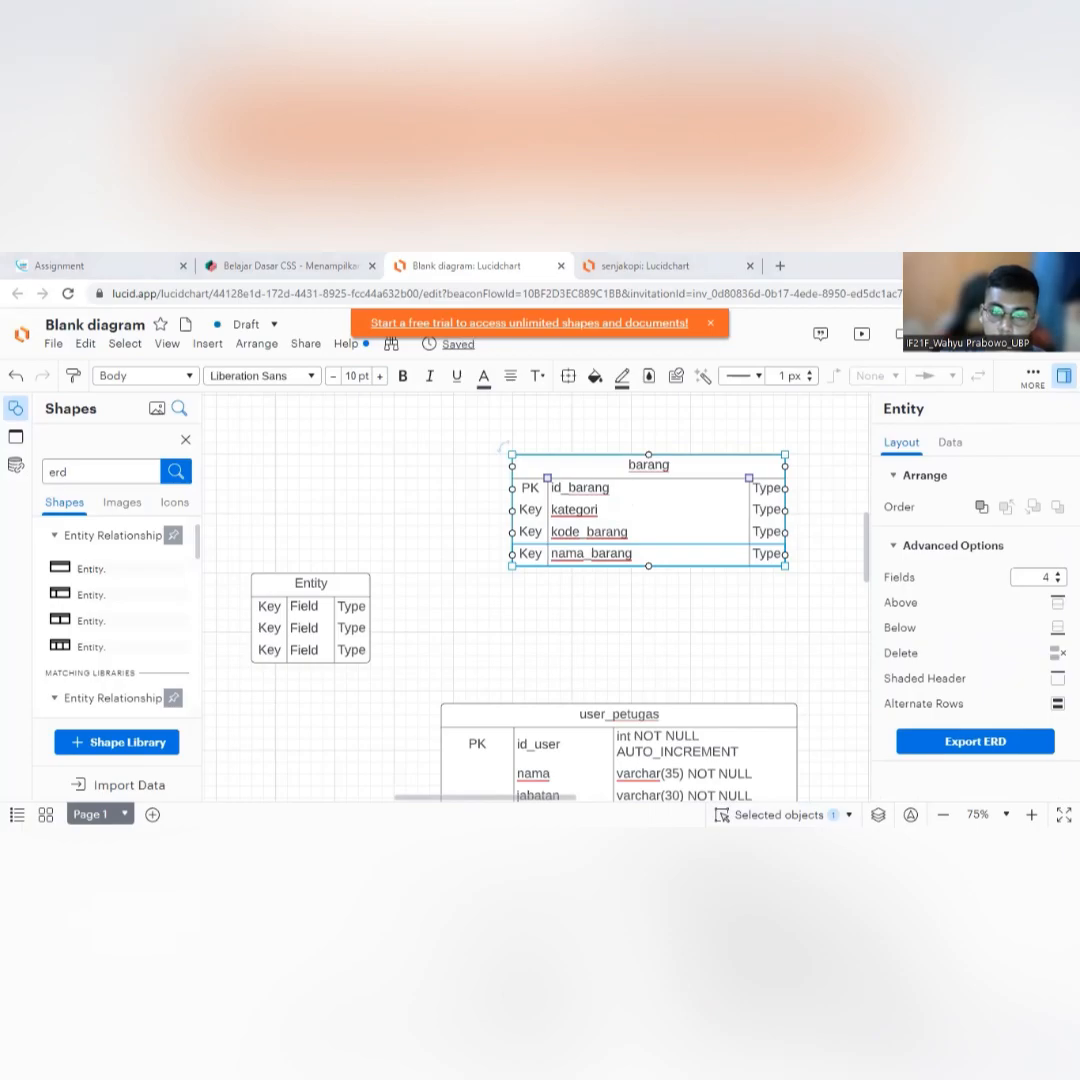
{"action": "key", "text": "Escape"}
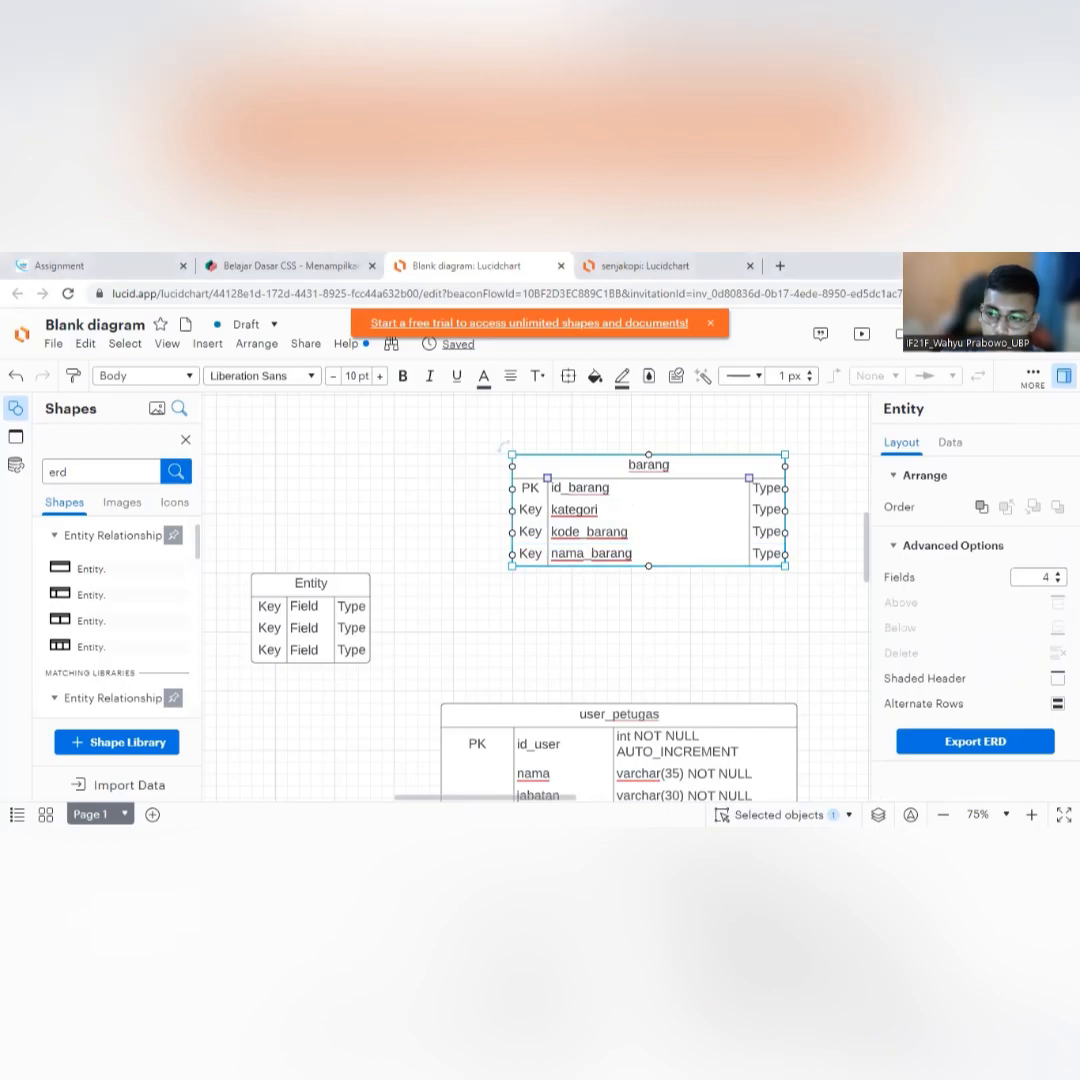
Add two more fields to the barang entity and name the fifth one stok_toko.
{"action": "left_click", "coordinate": [1058, 574]}
{"action": "left_click", "coordinate": [1058, 574]}
{"action": "double_click", "coordinate": [589, 579]}
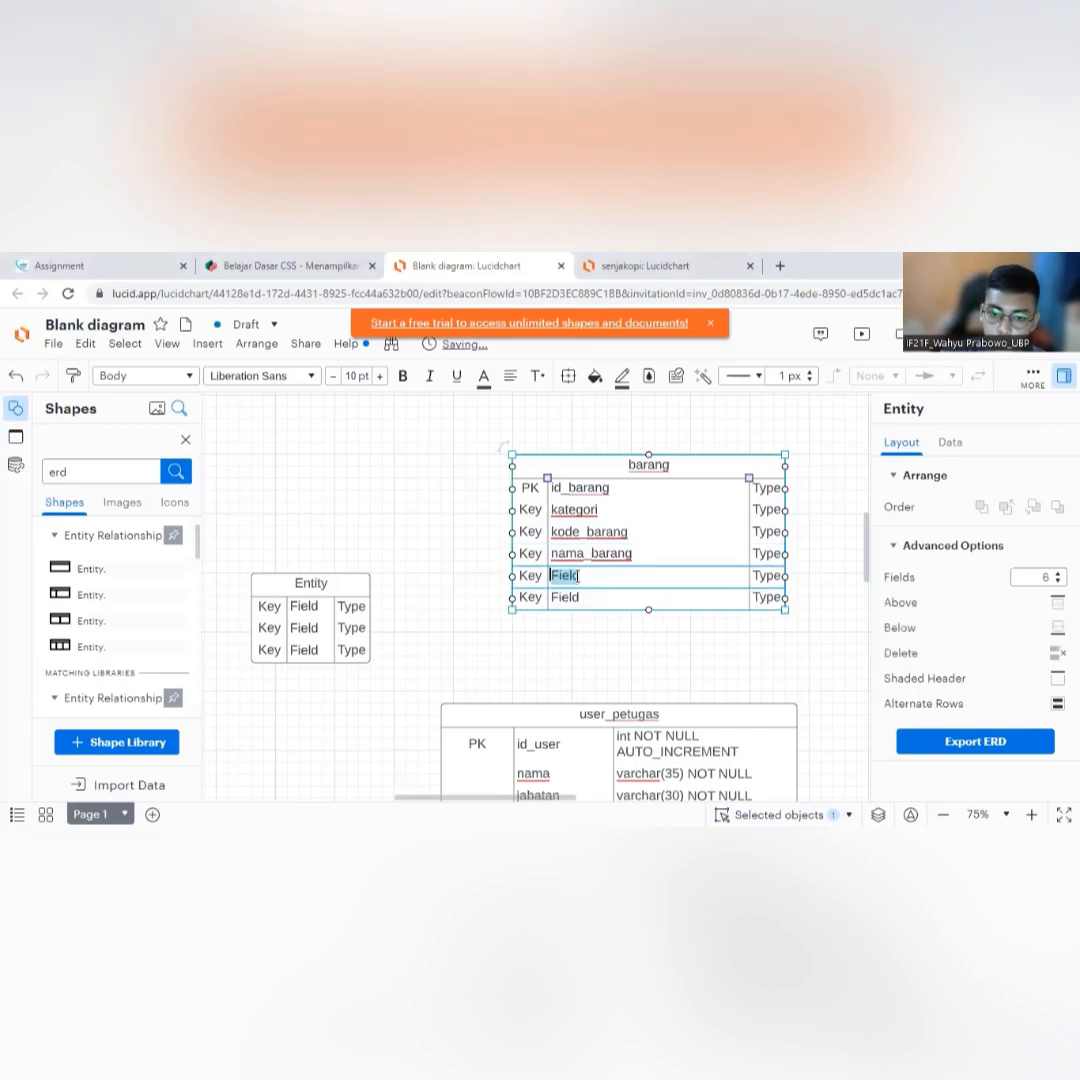
{"action": "type", "text": "stock"}
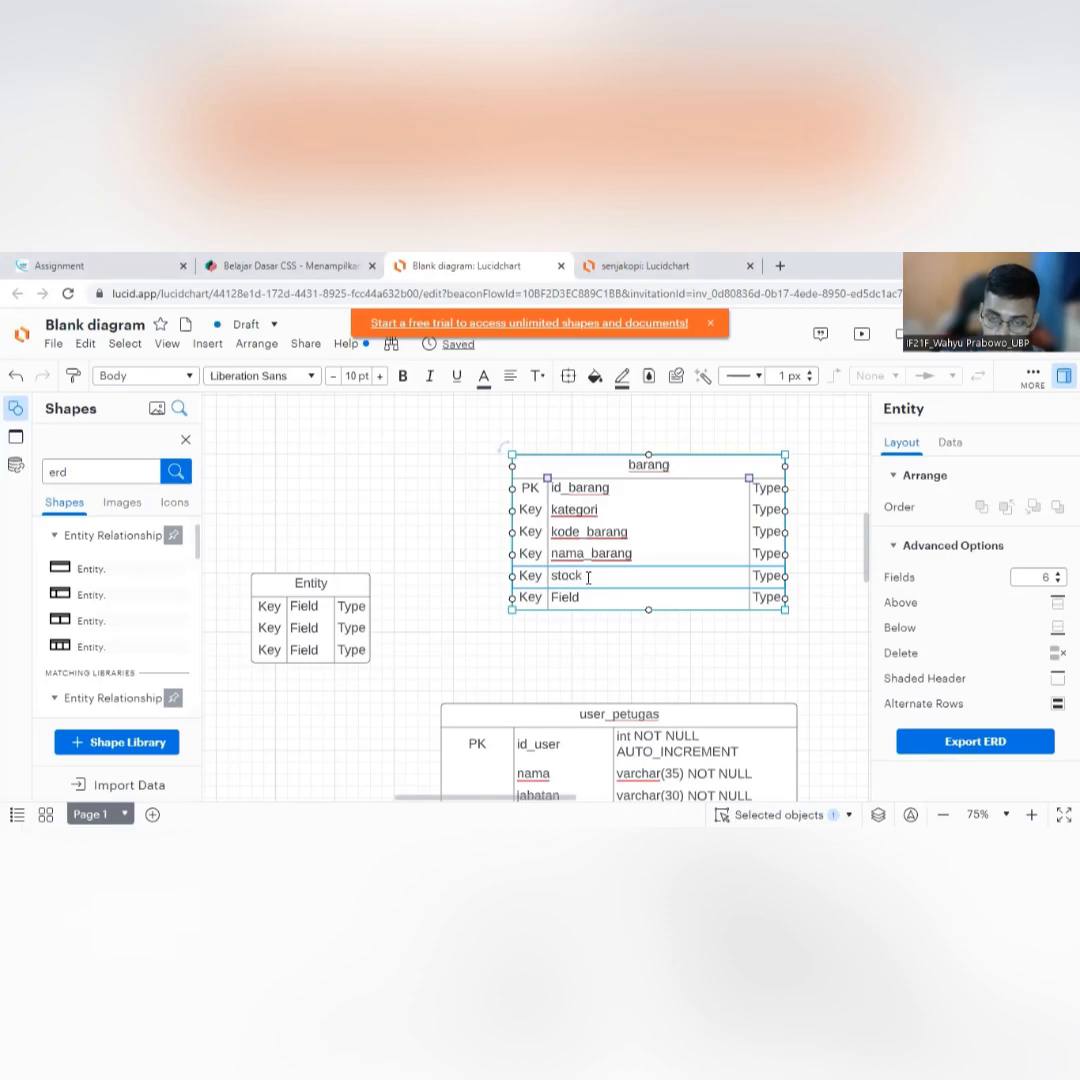
{"action": "key", "text": "BackSpace"}
{"action": "key", "text": "BackSpace"}
{"action": "type", "text": "k_prod"}
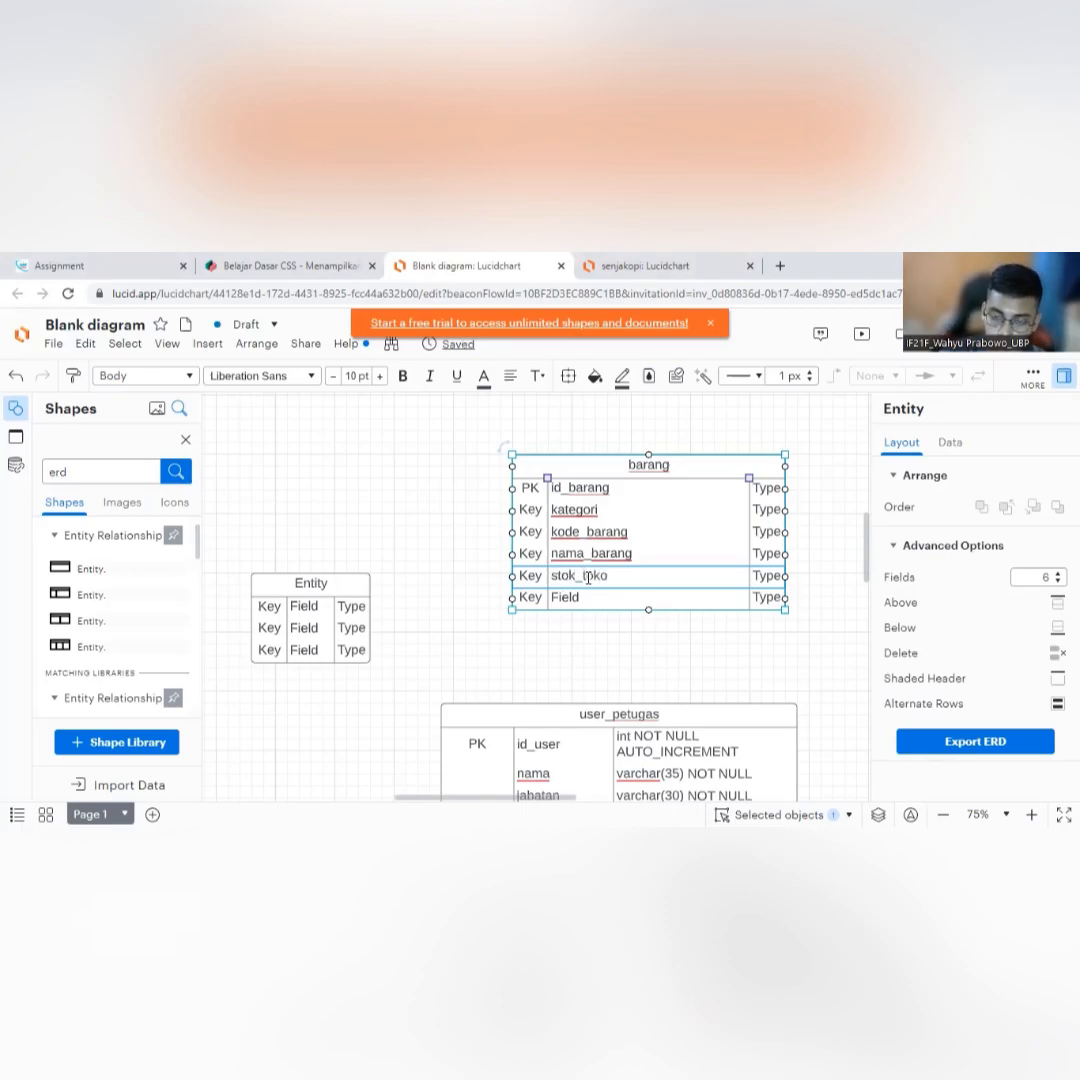
Name the sixth field of the barang entity stok_gudang.
{"action": "double_click", "coordinate": [566, 597]}
{"action": "type", "text": "stok_gudang"}
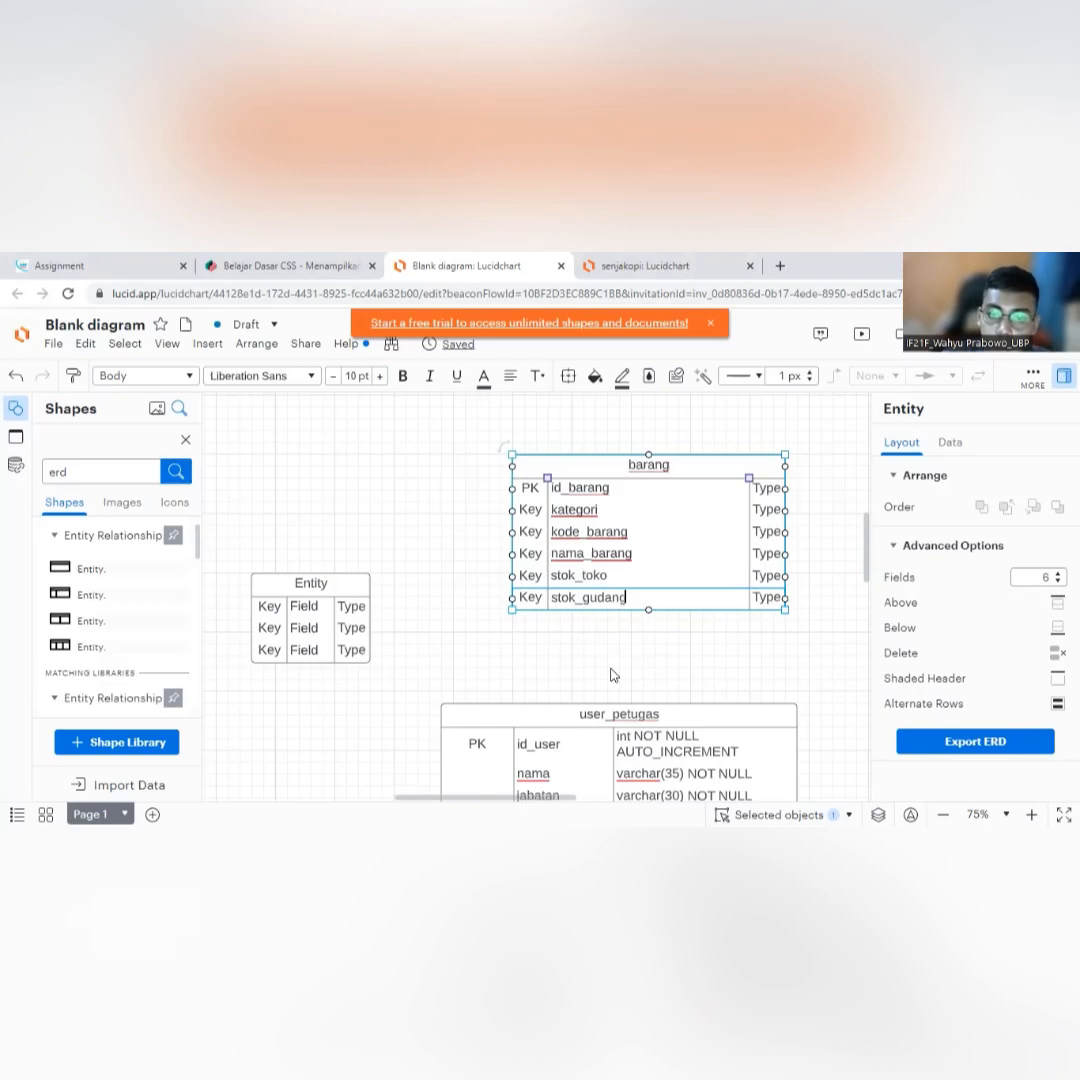
{"action": "left_click", "coordinate": [605, 585]}
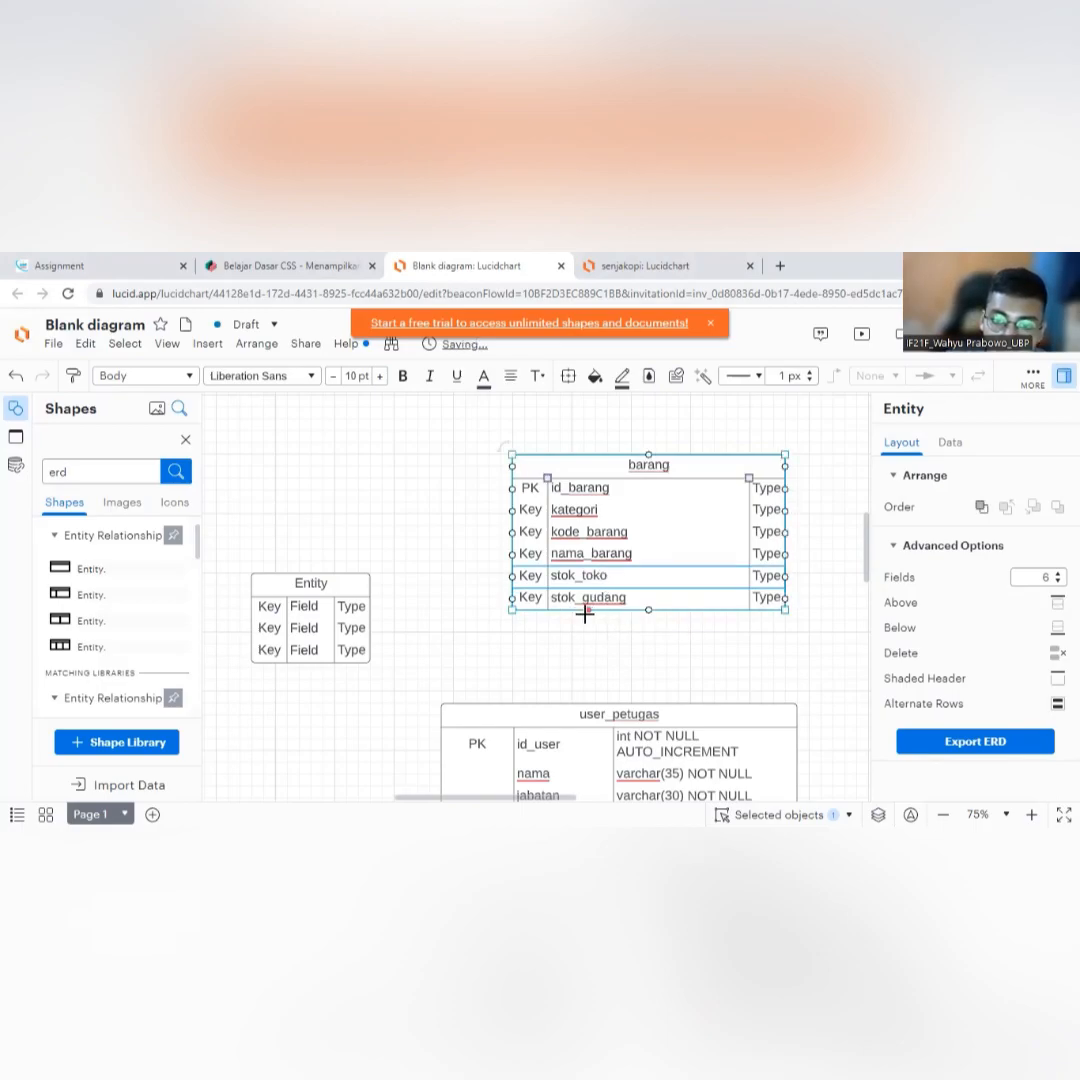
{"action": "left_click", "coordinate": [583, 630]}
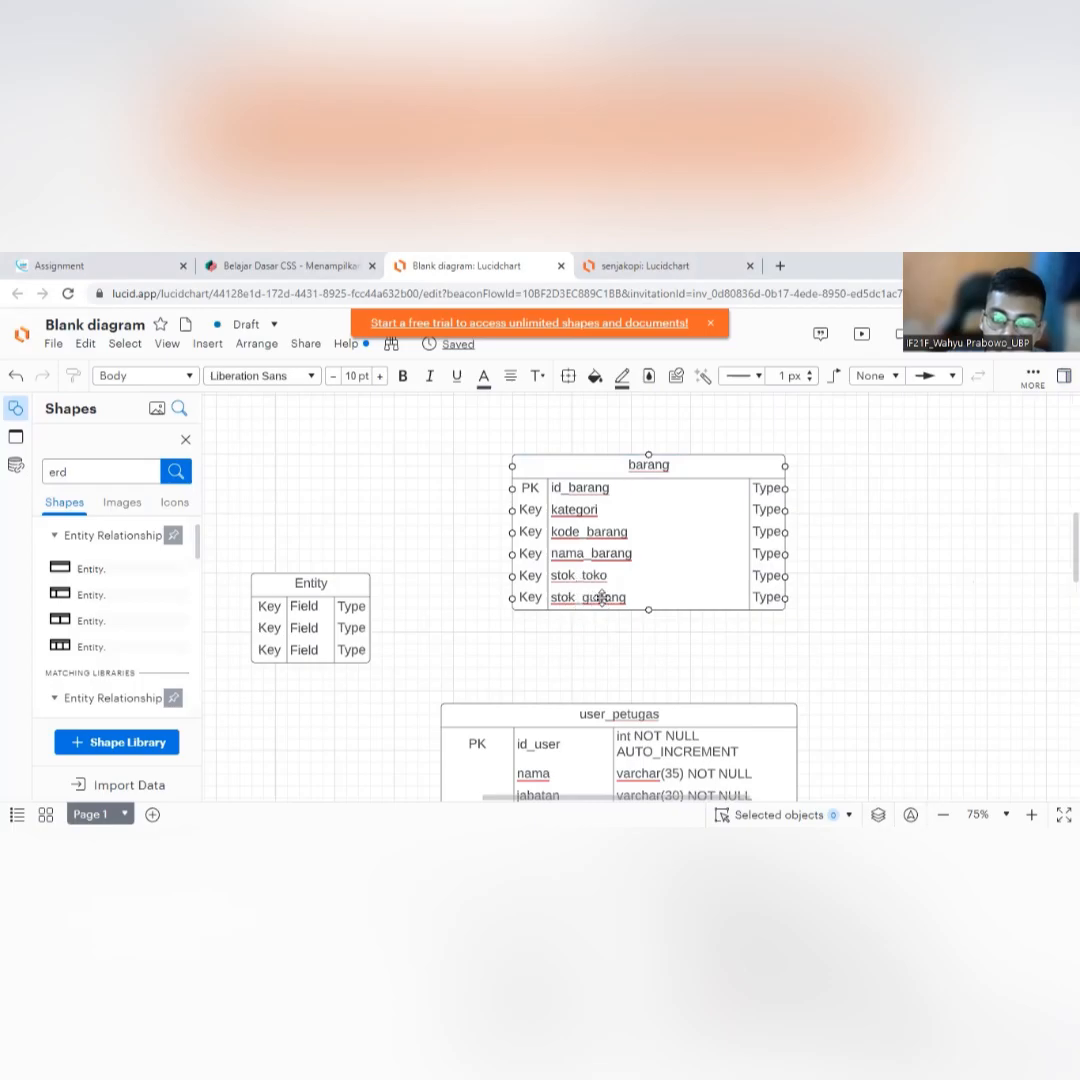
Add a seventh field to the barang entity and name it satuan.
{"action": "left_click", "coordinate": [583, 598]}
{"action": "left_click", "coordinate": [576, 646]}
{"action": "left_click", "coordinate": [598, 598]}
{"action": "left_click", "coordinate": [1057, 573]}
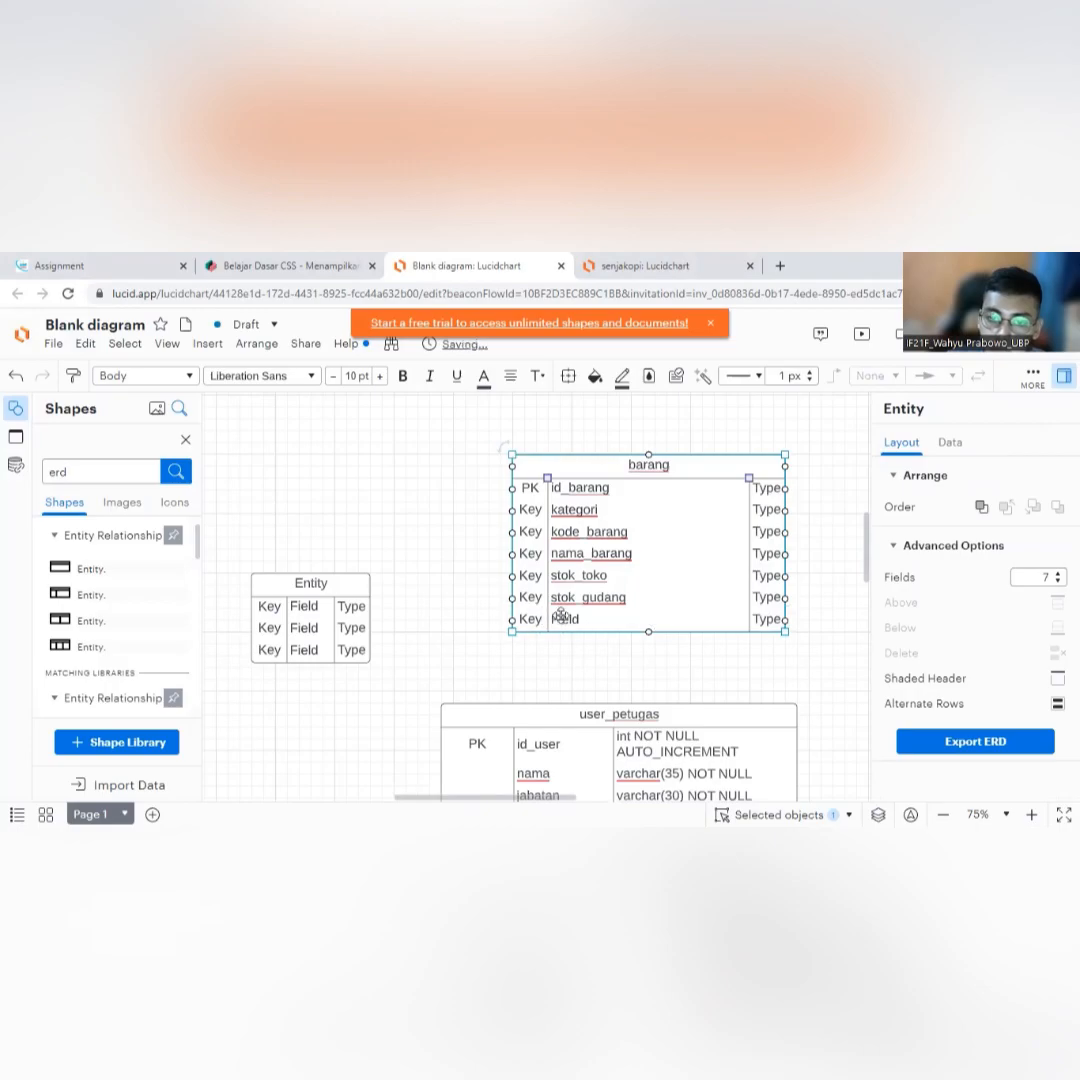
{"action": "double_click", "coordinate": [563, 618]}
{"action": "type", "text": "satuan"}
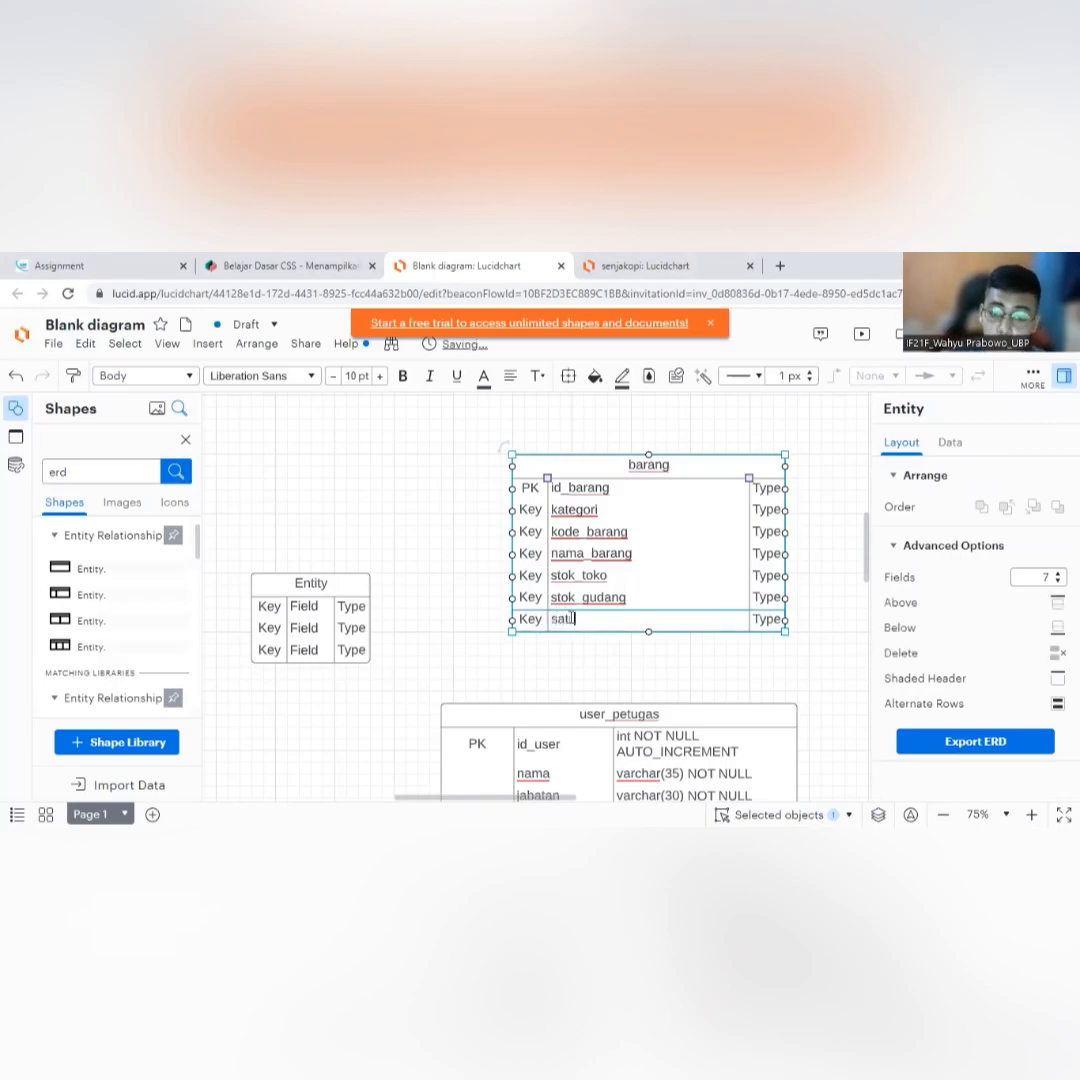
{"action": "double_click", "coordinate": [528, 509]}
{"action": "left_click", "coordinate": [571, 663]}
Move the user_petugas entity further down to leave more room below barang.
{"action": "left_click", "coordinate": [600, 601]}
{"action": "scroll", "coordinate": [600, 601], "scroll_direction": "down", "scroll_amount": 1}
{"action": "scroll", "coordinate": [510, 510], "scroll_direction": "up", "scroll_amount": 1}
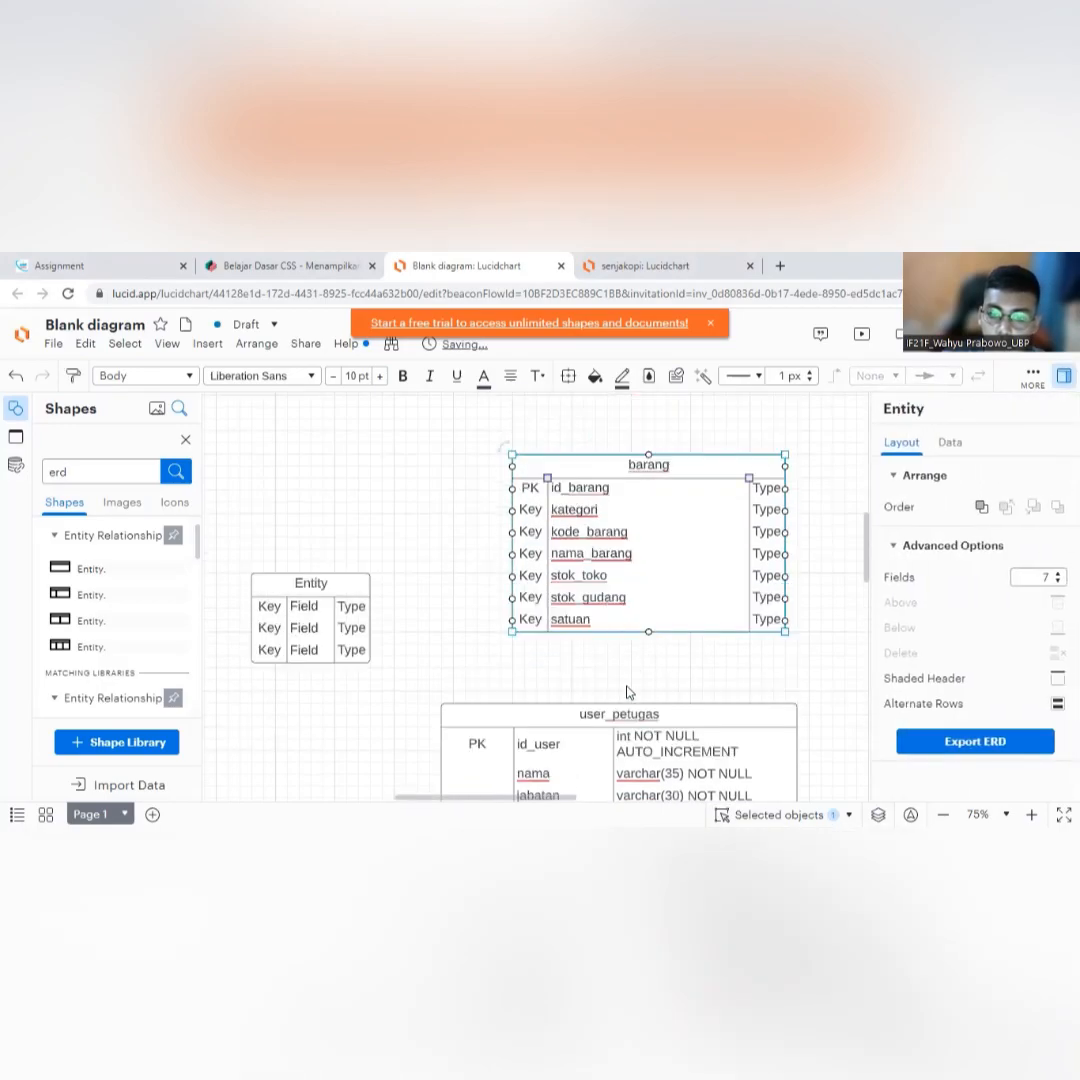
{"action": "scroll", "coordinate": [530, 580], "scroll_direction": "down", "scroll_amount": 2}
{"action": "left_click_drag", "start_coordinate": [585, 556], "coordinate": [609, 662]}
{"action": "left_click", "coordinate": [632, 578]}
{"action": "scroll", "coordinate": [632, 578], "scroll_direction": "up", "scroll_amount": 2}
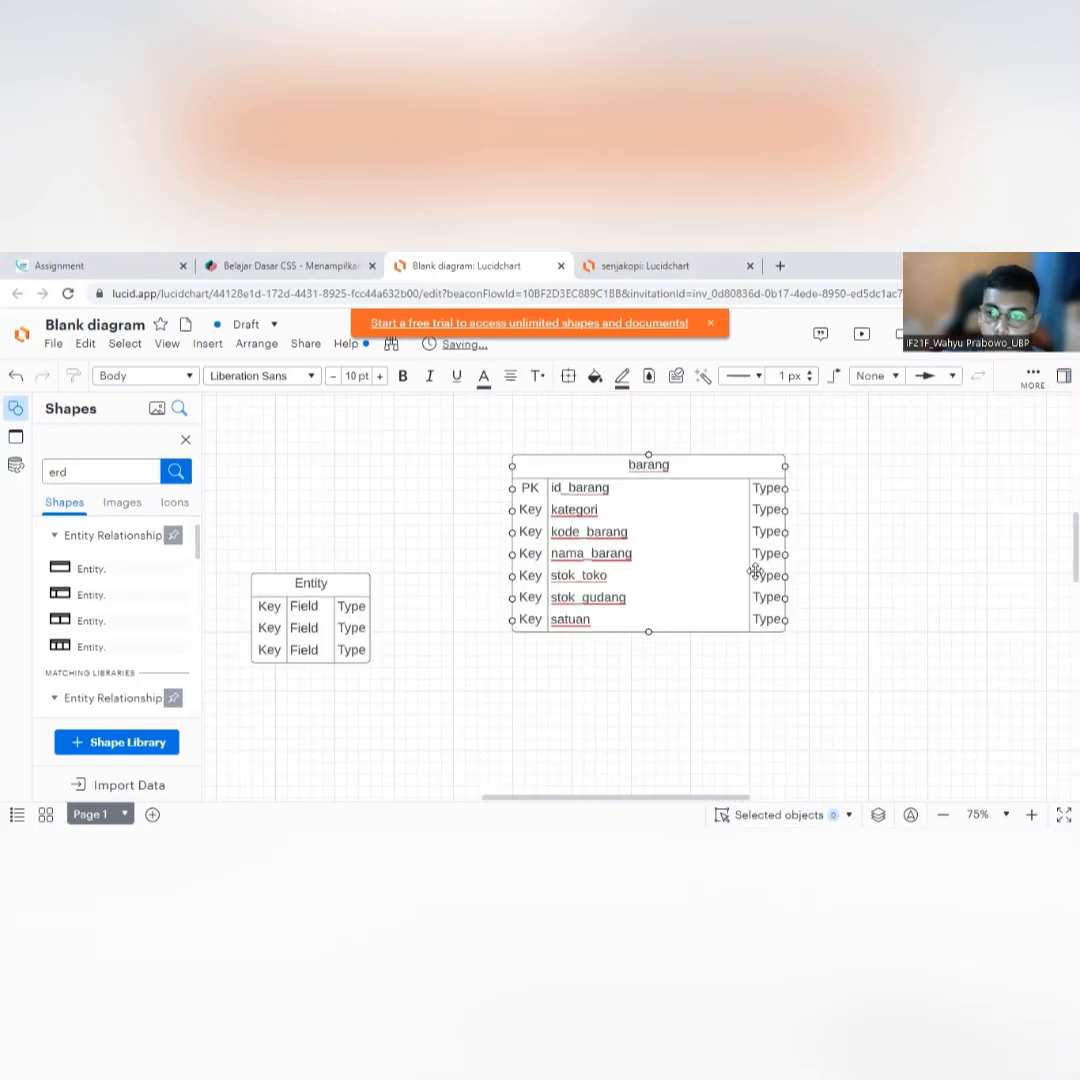
Widen the type column of the barang entity and clear the Key placeholders in all rows below id_barang.
{"action": "left_click", "coordinate": [750, 483]}
{"action": "left_click_drag", "start_coordinate": [752, 480], "coordinate": [668, 492]}
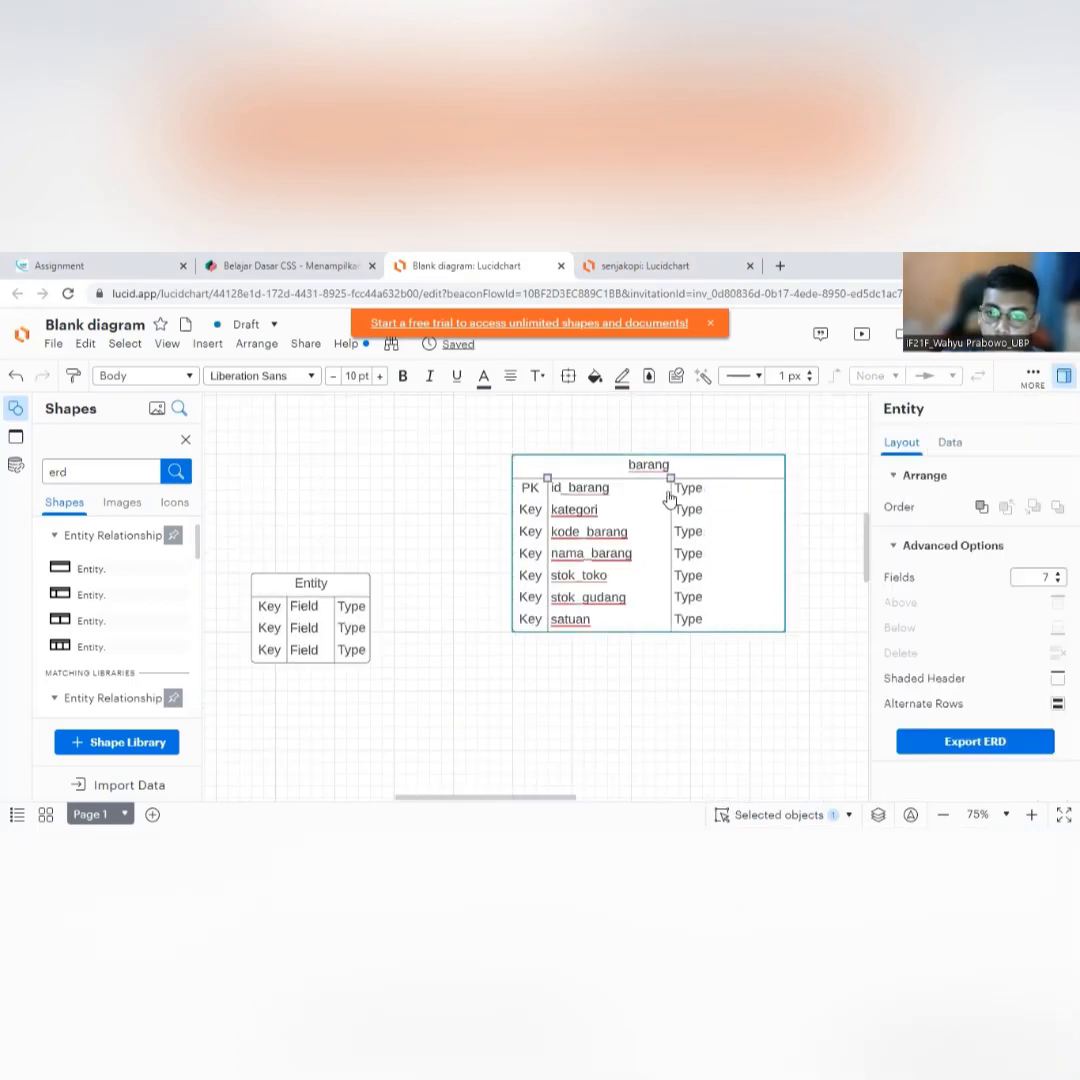
{"action": "double_click", "coordinate": [528, 509]}
{"action": "key", "text": "BackSpace"}
{"action": "double_click", "coordinate": [530, 532]}
{"action": "key", "text": "BackSpace"}
{"action": "double_click", "coordinate": [530, 553]}
{"action": "key", "text": "BackSpace"}
{"action": "double_click", "coordinate": [530, 575]}
{"action": "key", "text": "BackSpace"}
{"action": "double_click", "coordinate": [530, 597]}
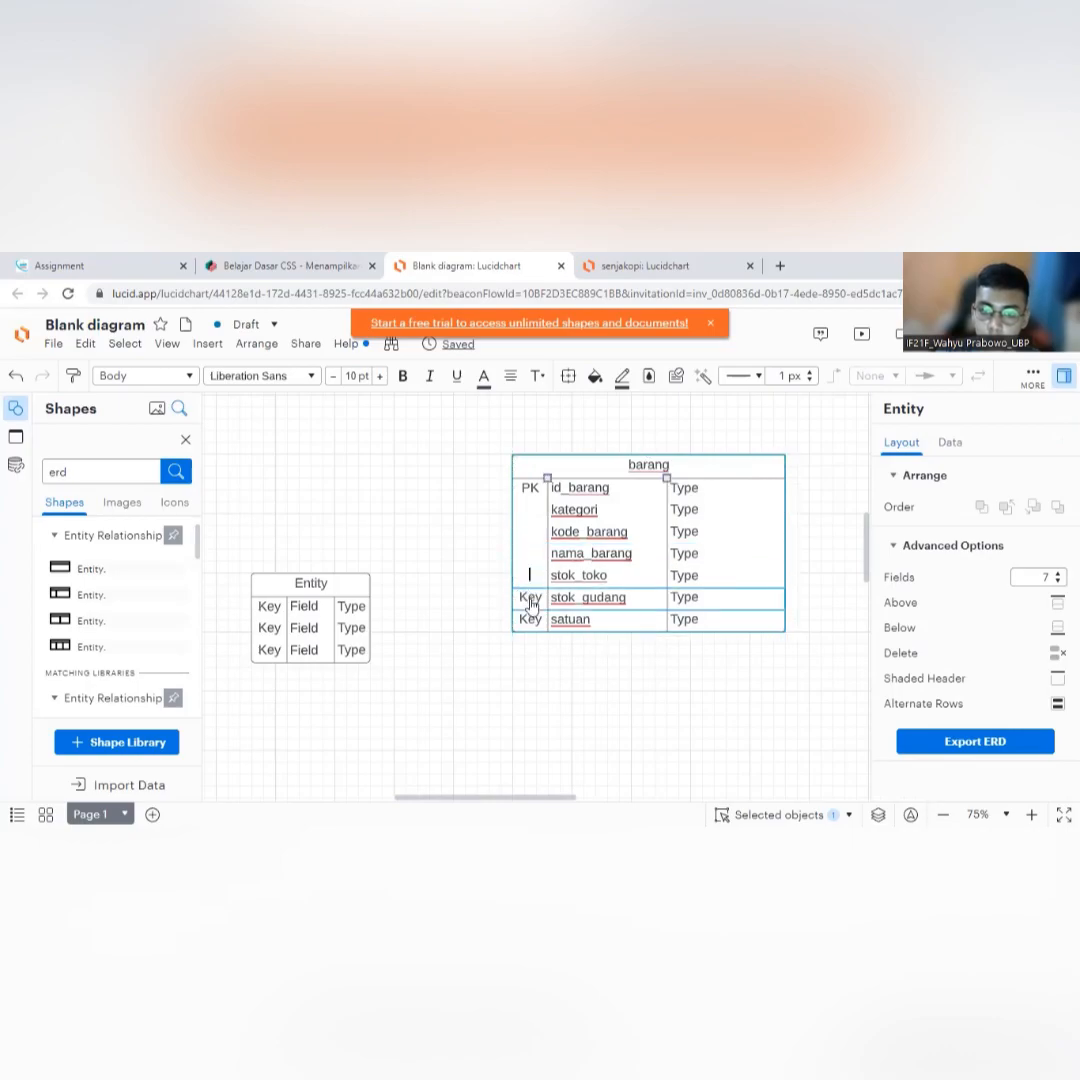
{"action": "key", "text": "BackSpace"}
{"action": "double_click", "coordinate": [530, 619]}
{"action": "key", "text": "BackSpace"}
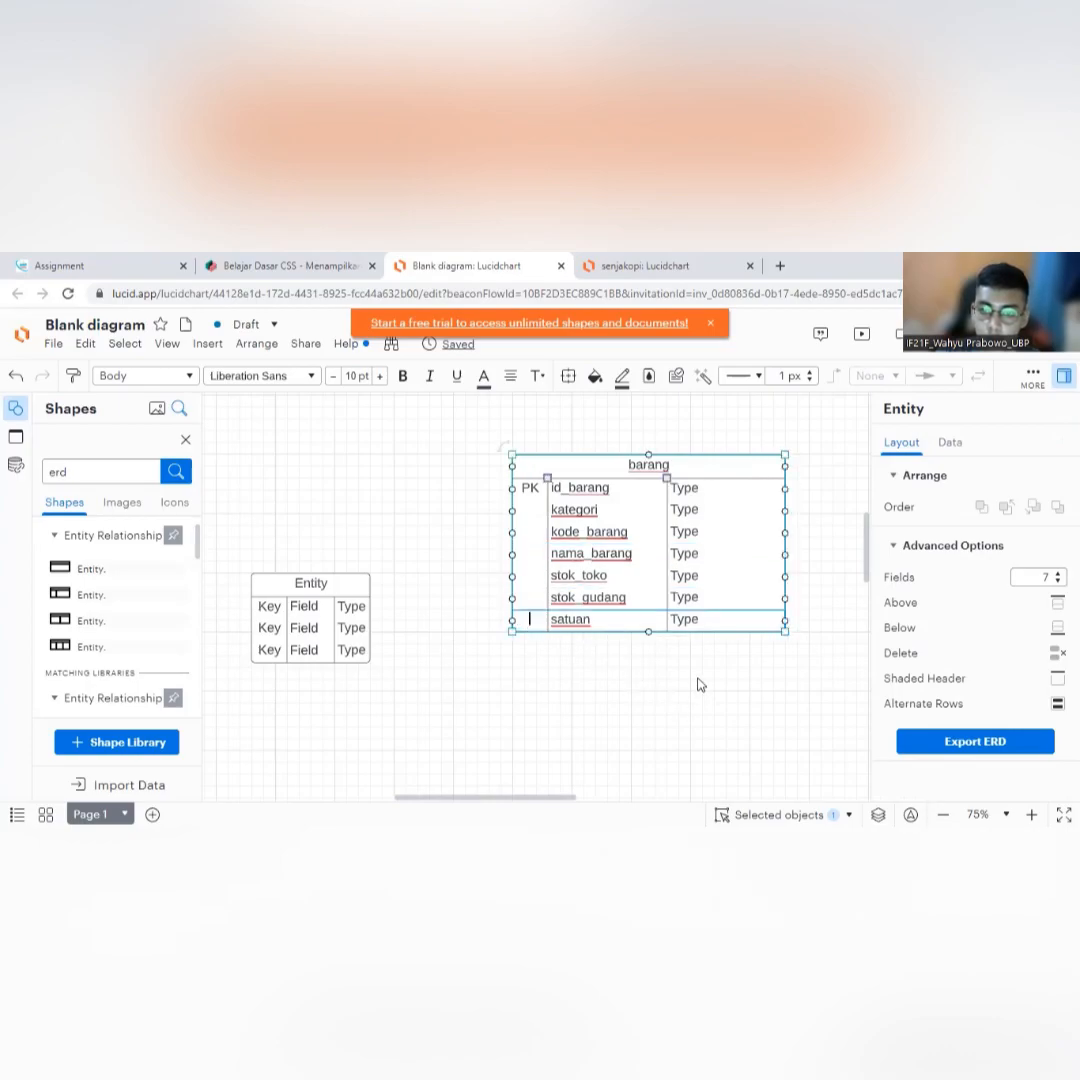
{"action": "left_click", "coordinate": [699, 684]}
Set the type of the id_barang field in barang to int NOT NULL.
{"action": "double_click", "coordinate": [691, 488]}
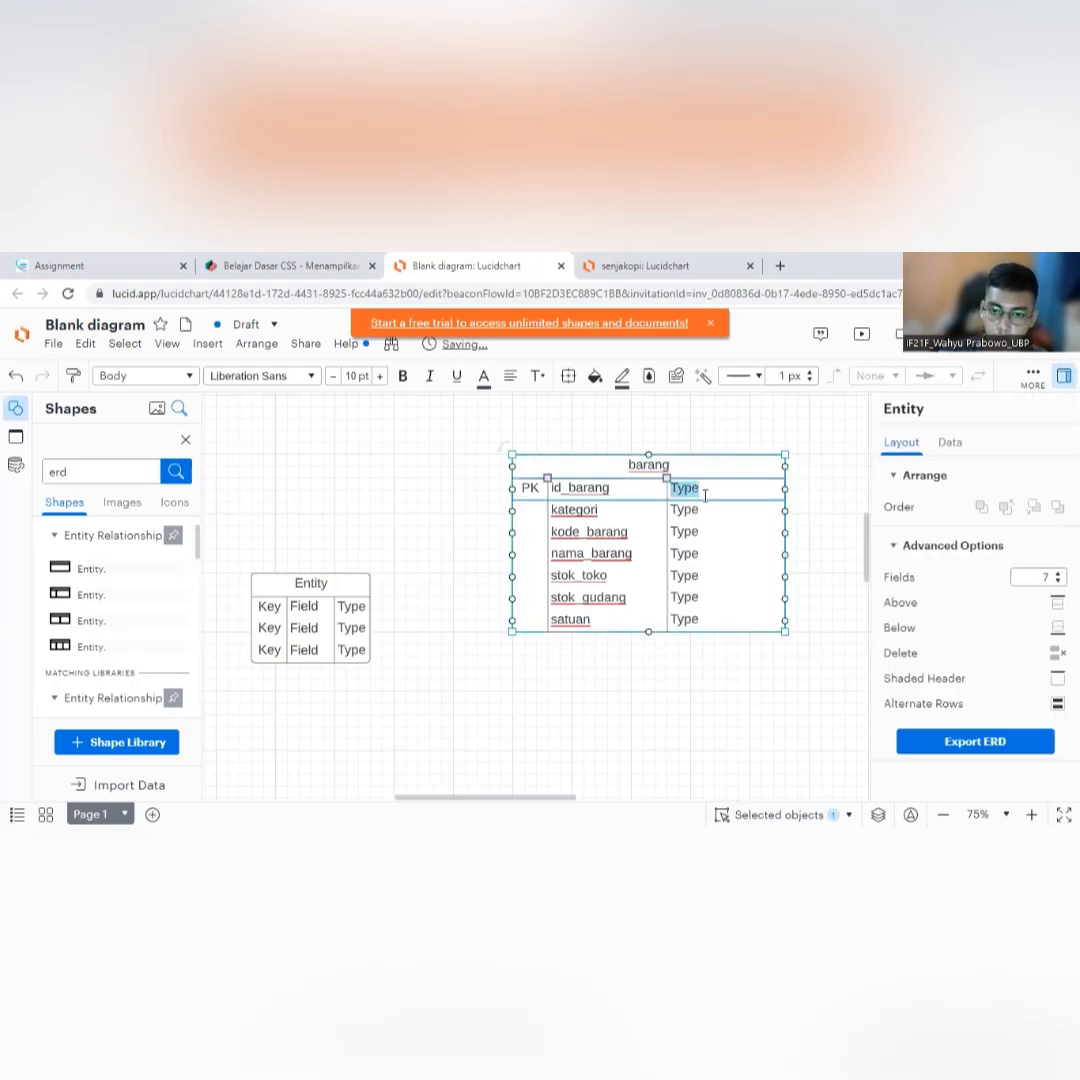
{"action": "type", "text": "in"}
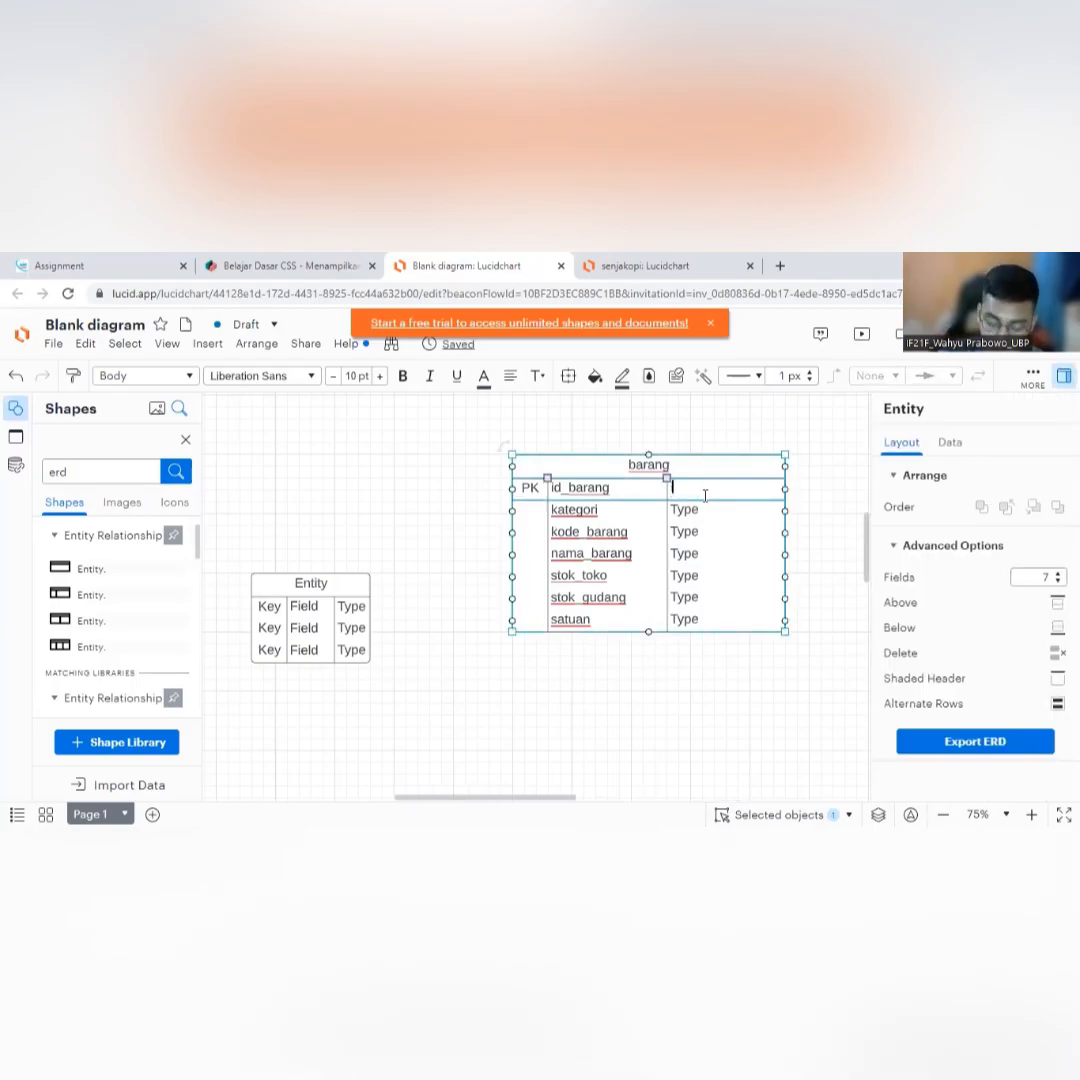
{"action": "type", "text": "t"}
{"action": "type", "text": "NOT NULL"}
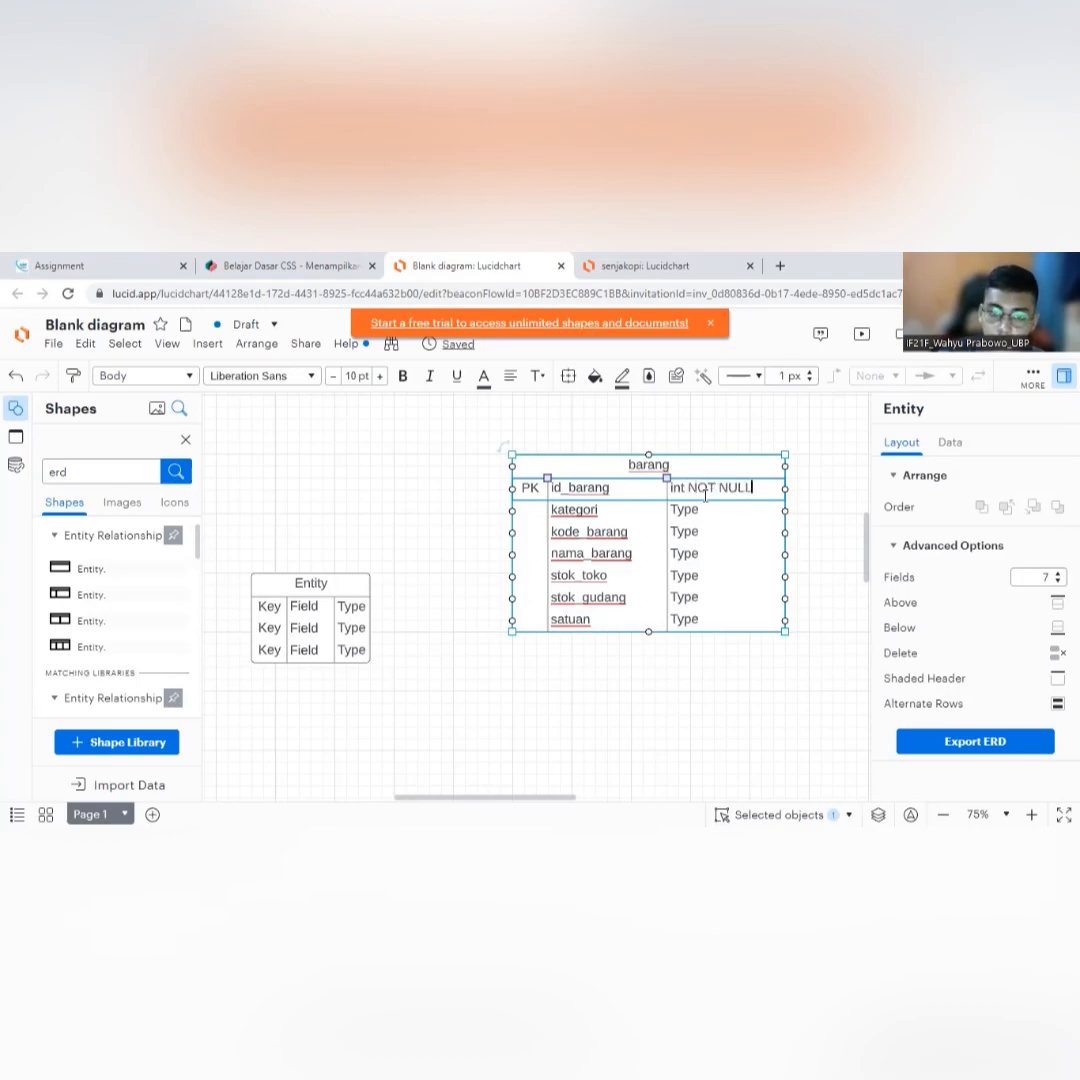
Set the type of the kategori field in barang to varchar(40) NOT NULL.
{"action": "double_click", "coordinate": [692, 510]}
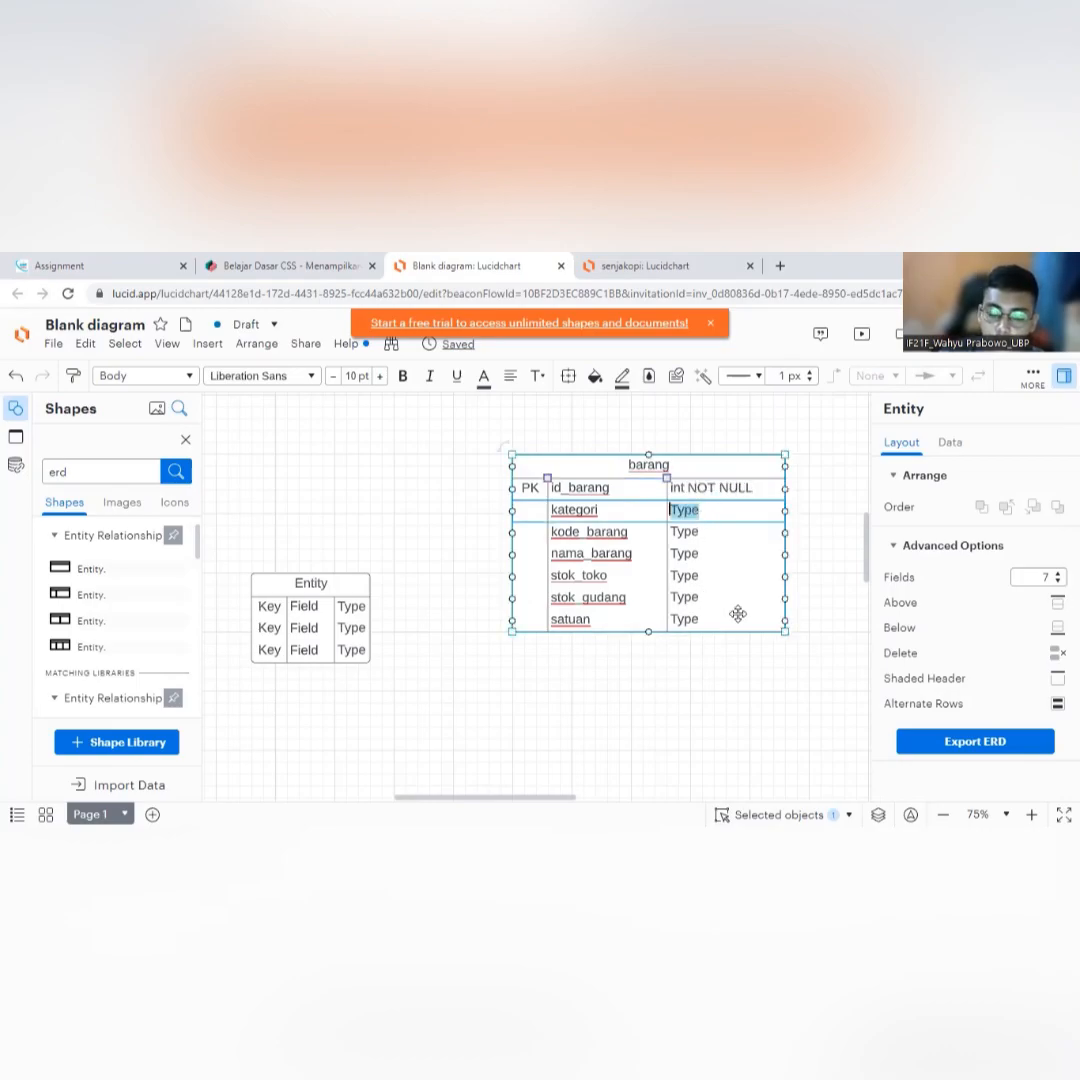
{"action": "left_click", "coordinate": [688, 678]}
{"action": "double_click", "coordinate": [684, 510]}
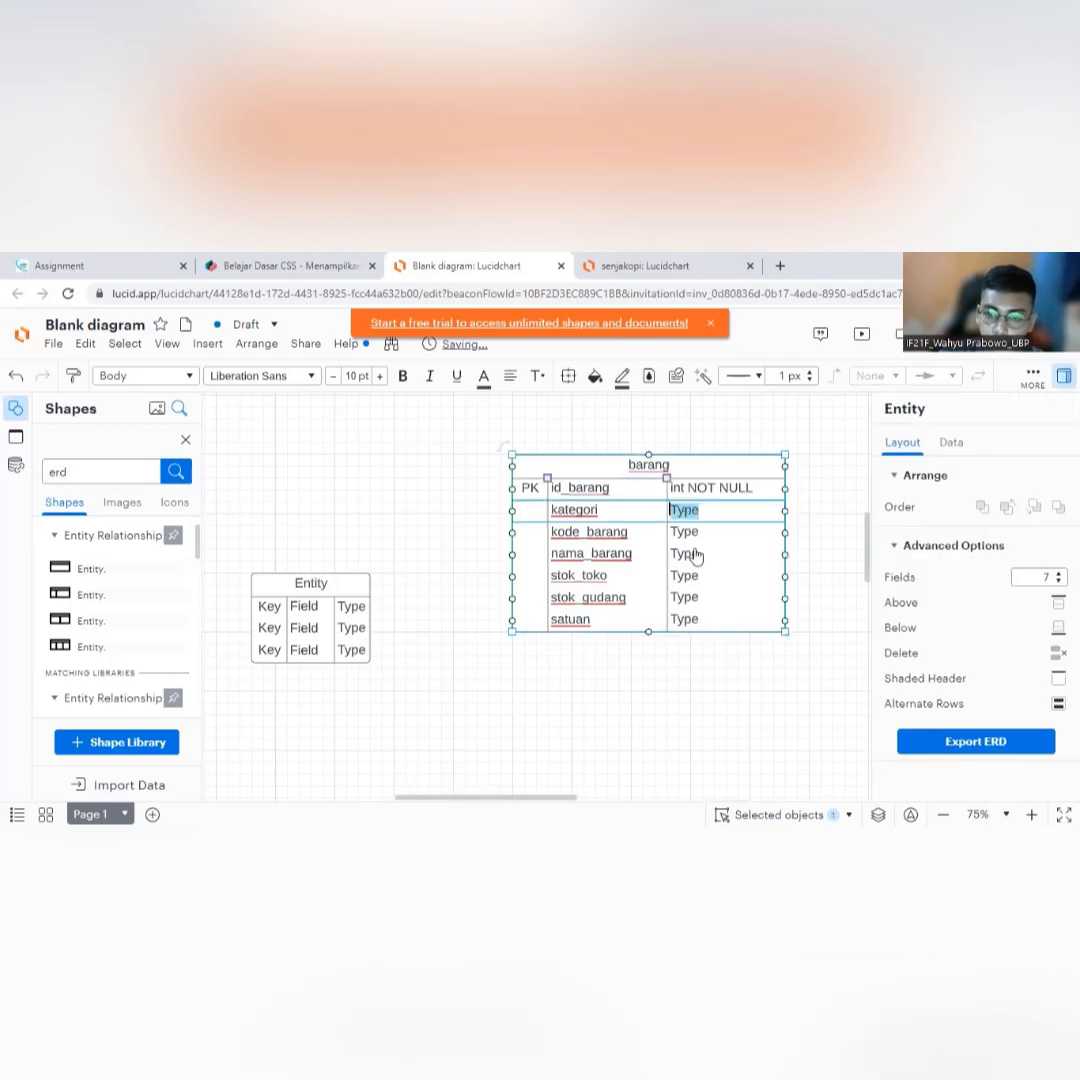
{"action": "type", "text": "VARCH"}
{"action": "key", "text": "BackSpace"}
{"action": "key", "text": "BackSpace"}
{"action": "key", "text": "BackSpace"}
{"action": "key", "text": "BackSpace"}
{"action": "key", "text": "BackSpace"}
{"action": "type", "text": "va"}
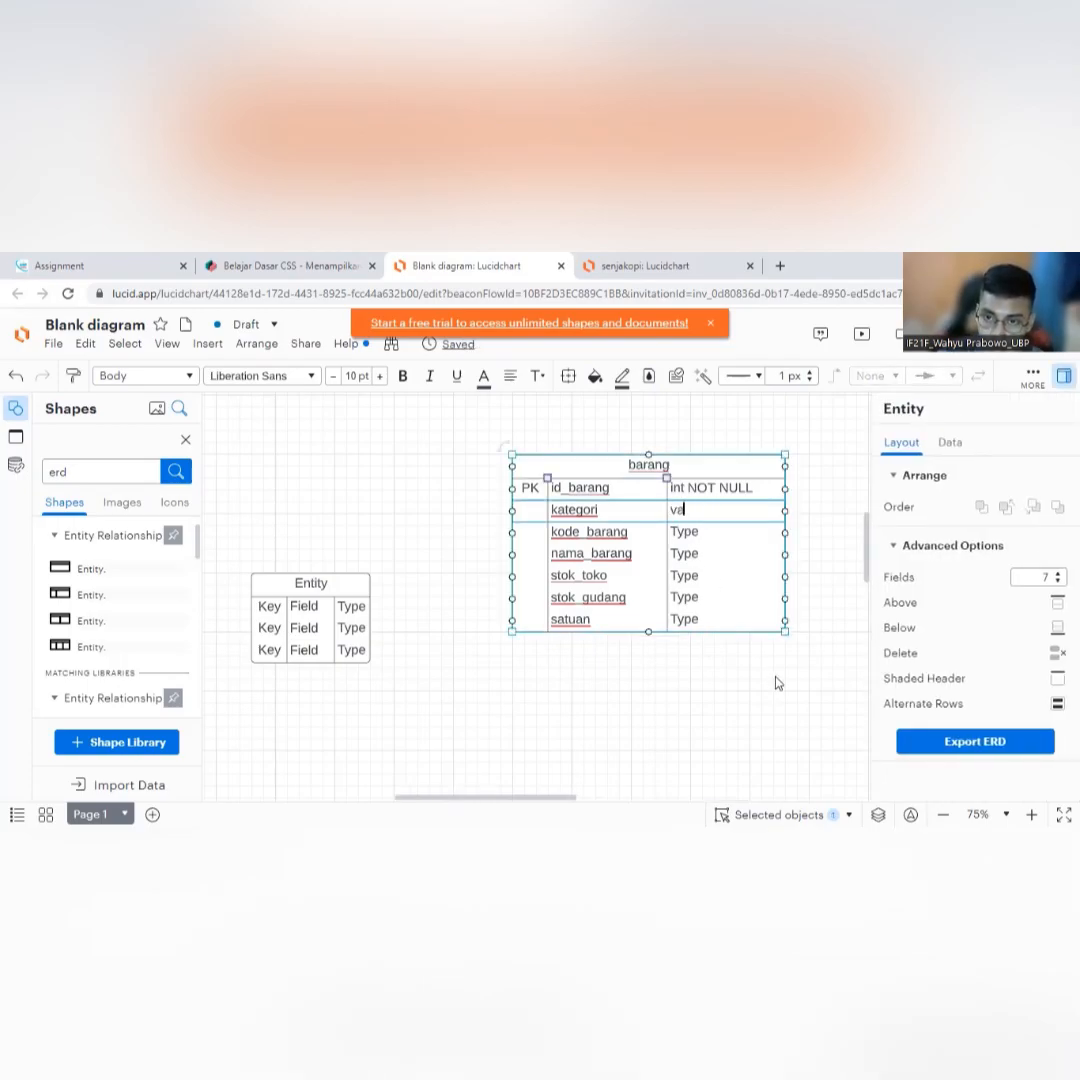
{"action": "type", "text": "rchar(40)) NOT NULL"}
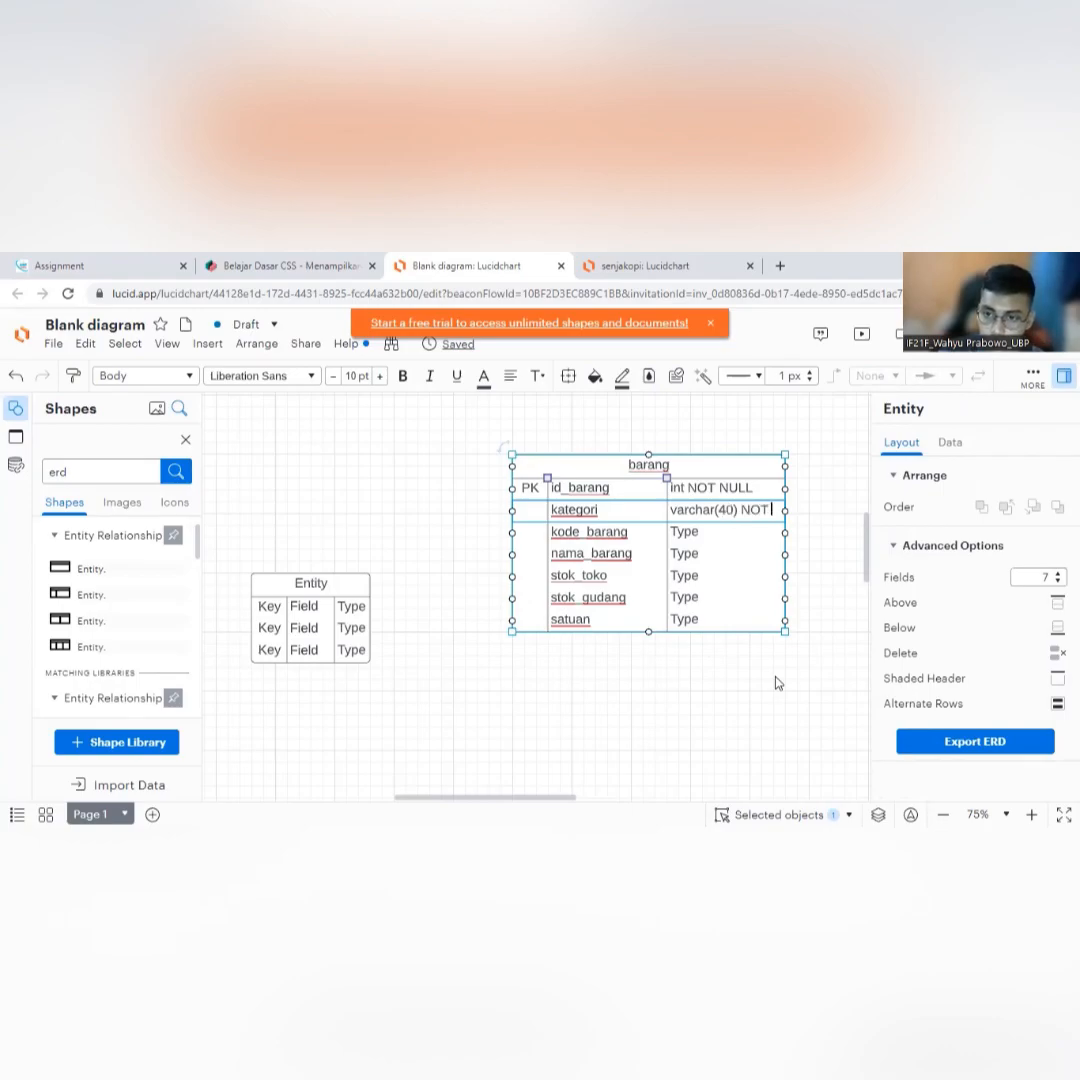
{"action": "left_click", "coordinate": [727, 683]}
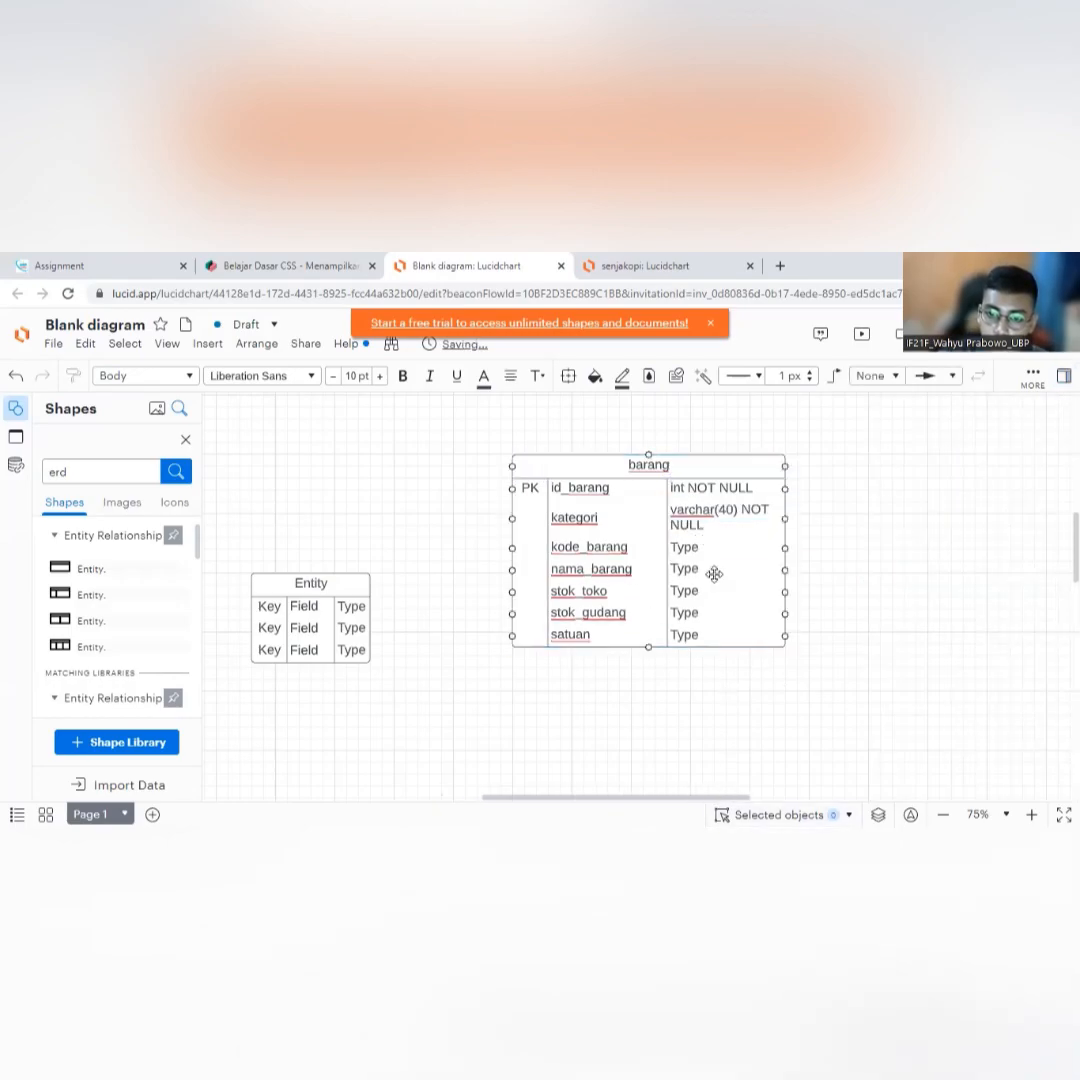
Copy kategori's type varchar(40) NOT NULL to the kode_barang and nama_barang fields of the barang entity.
{"action": "double_click", "coordinate": [703, 520]}
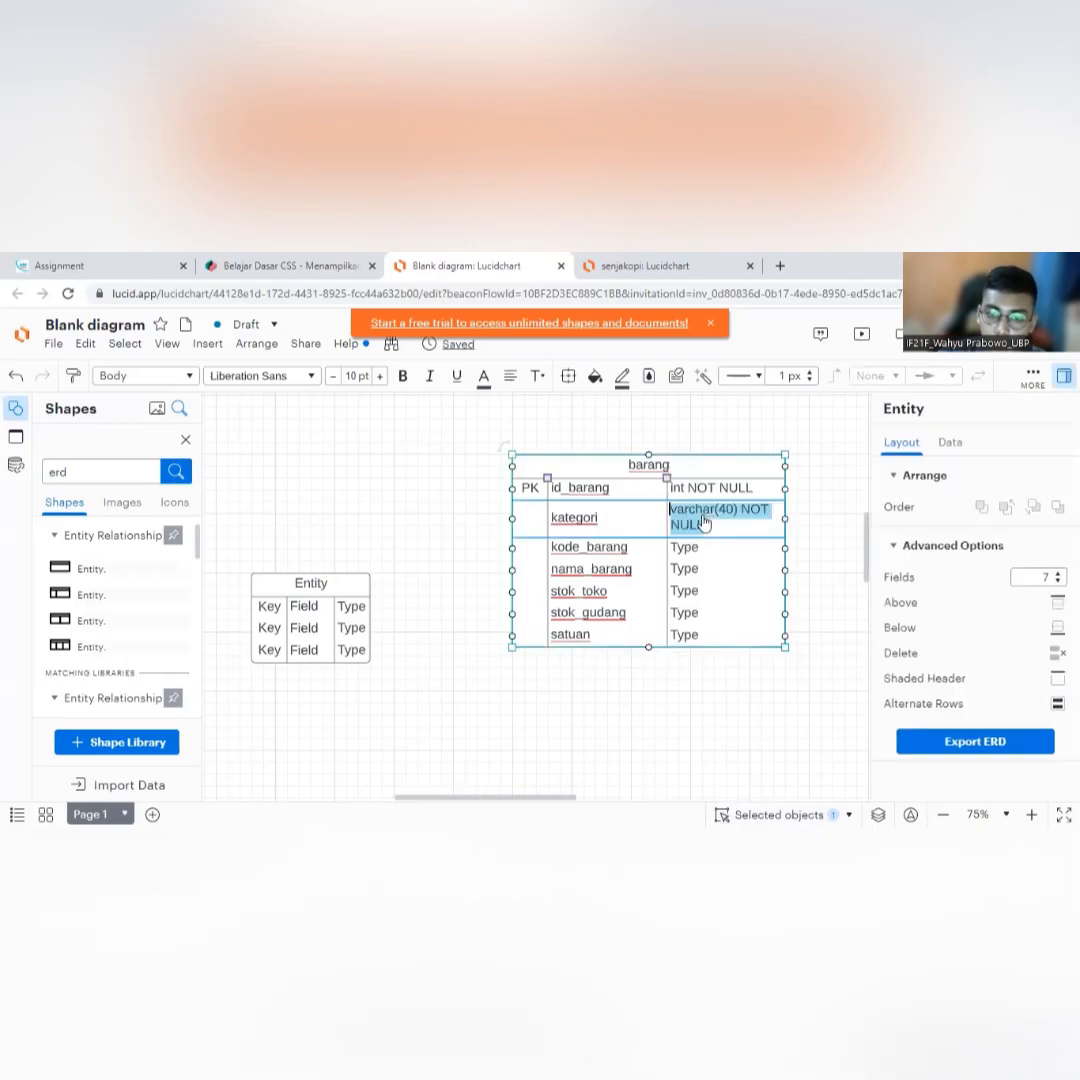
{"action": "key", "text": "ctrl+c"}
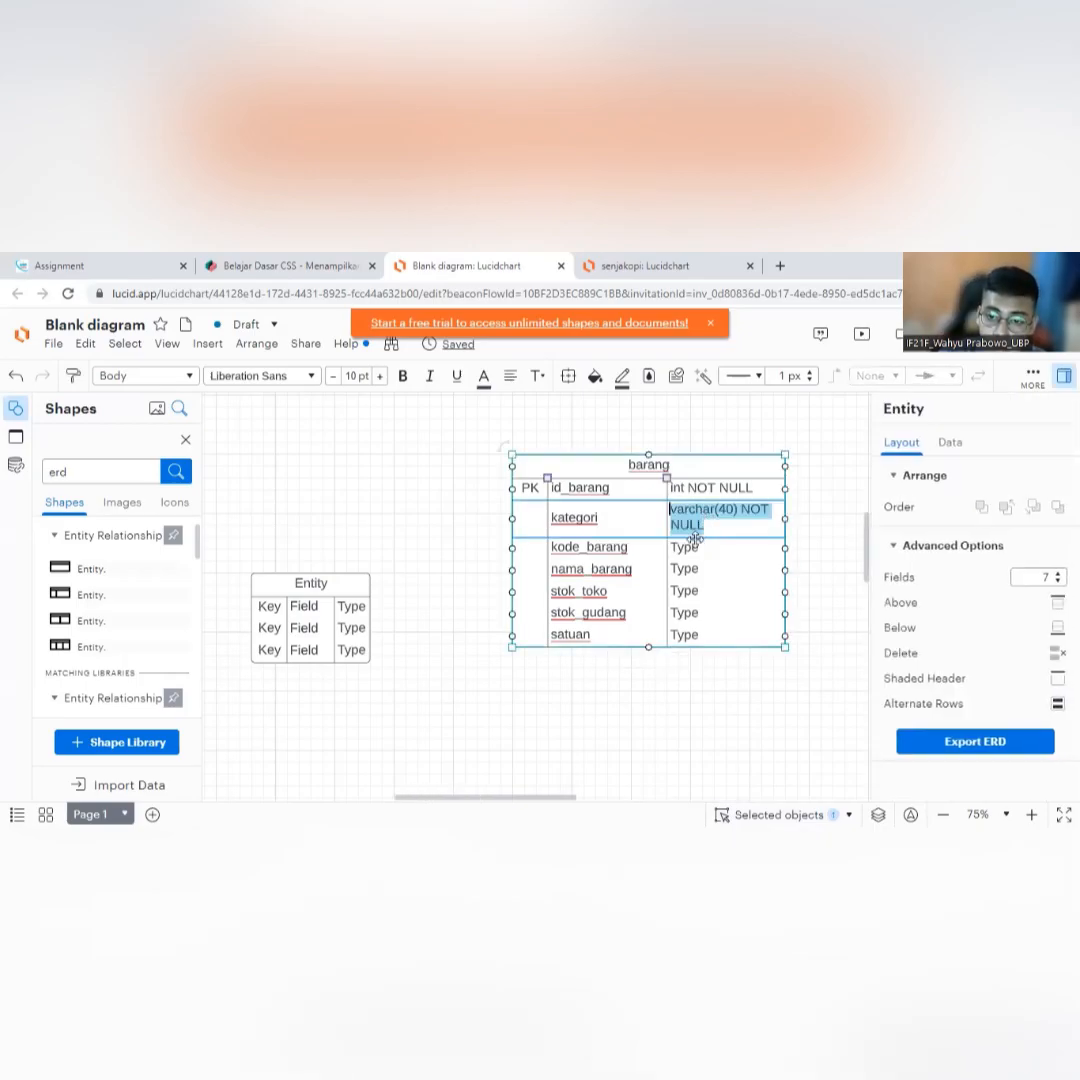
{"action": "double_click", "coordinate": [683, 548]}
{"action": "key", "text": "ctrl+v"}
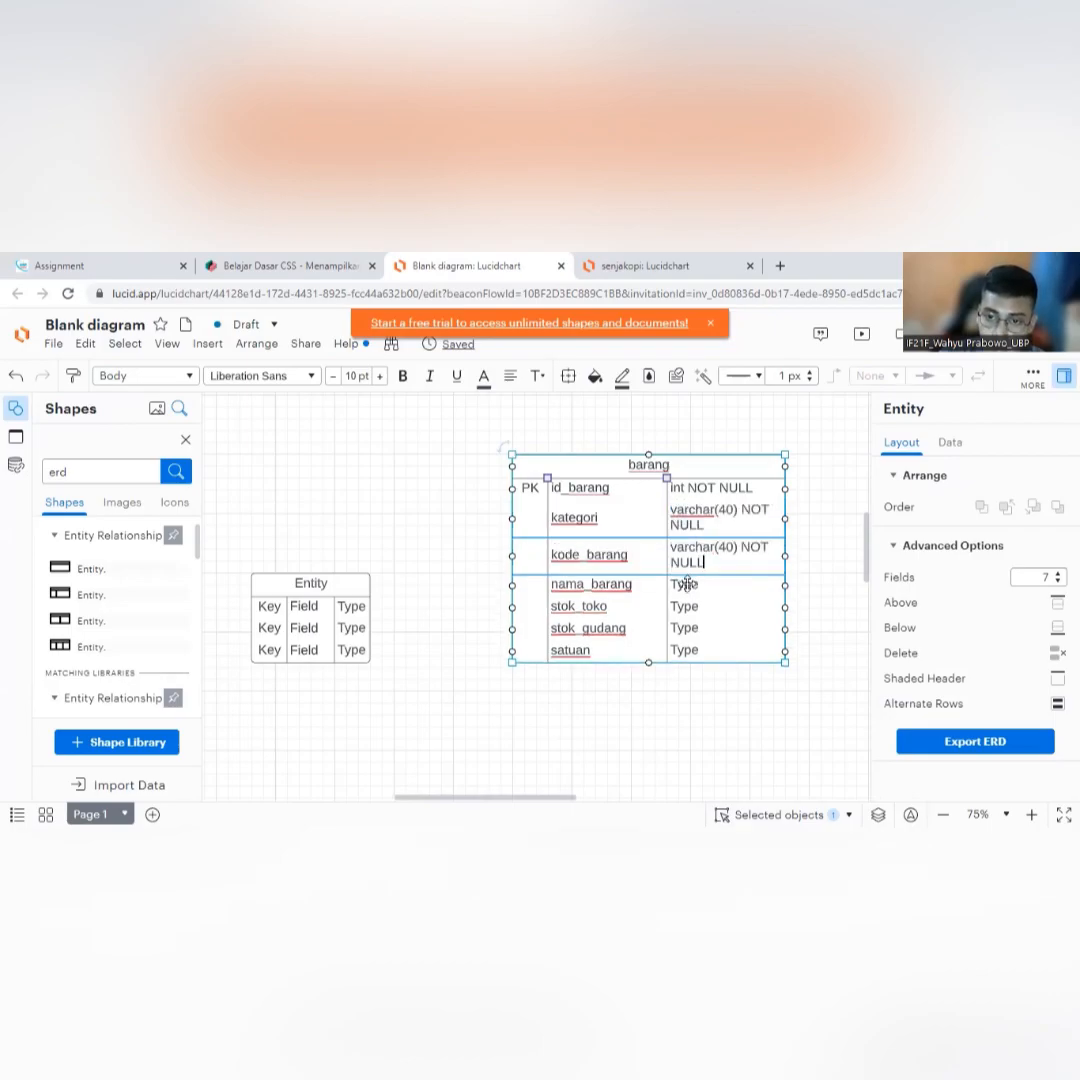
{"action": "double_click", "coordinate": [687, 600]}
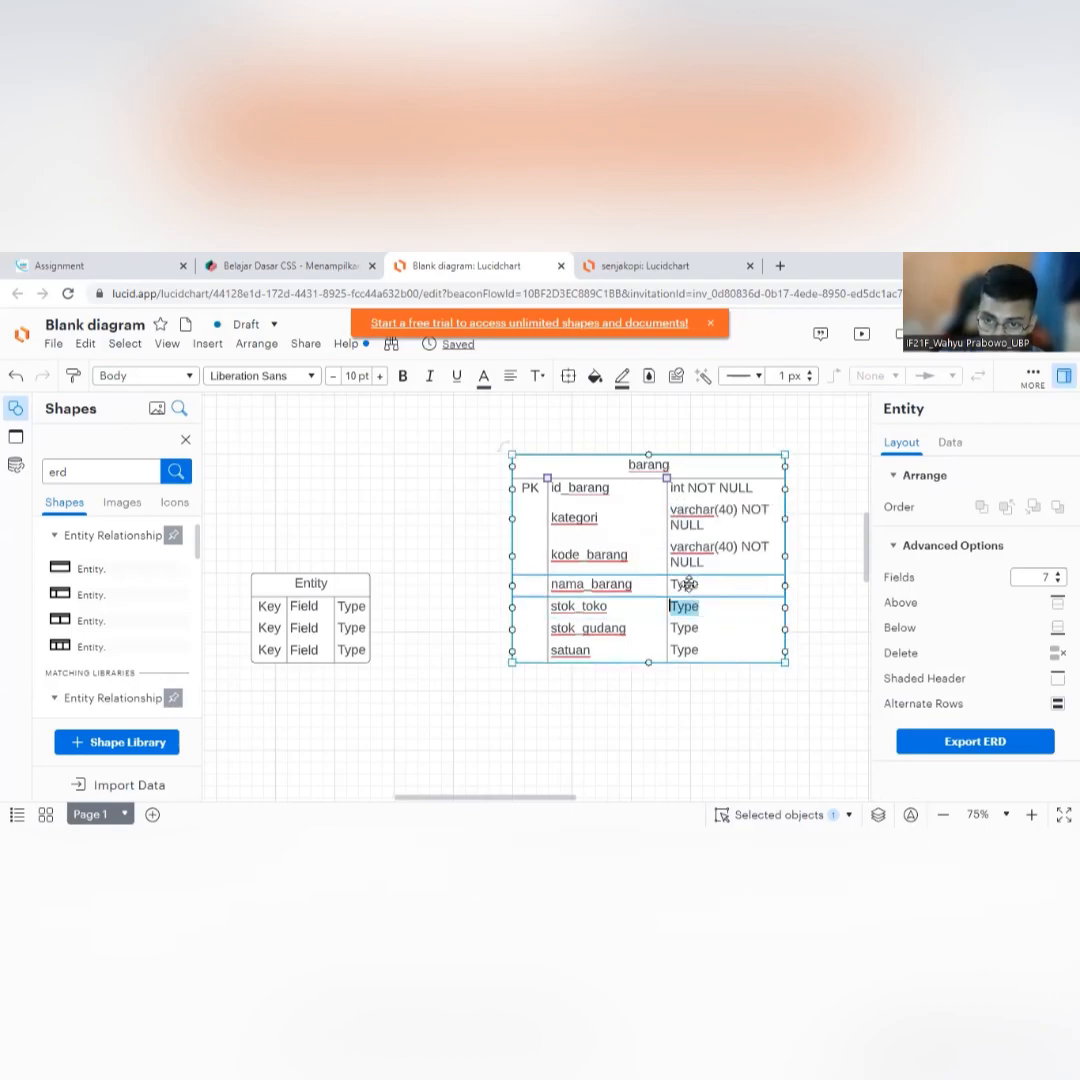
{"action": "left_click", "coordinate": [722, 679]}
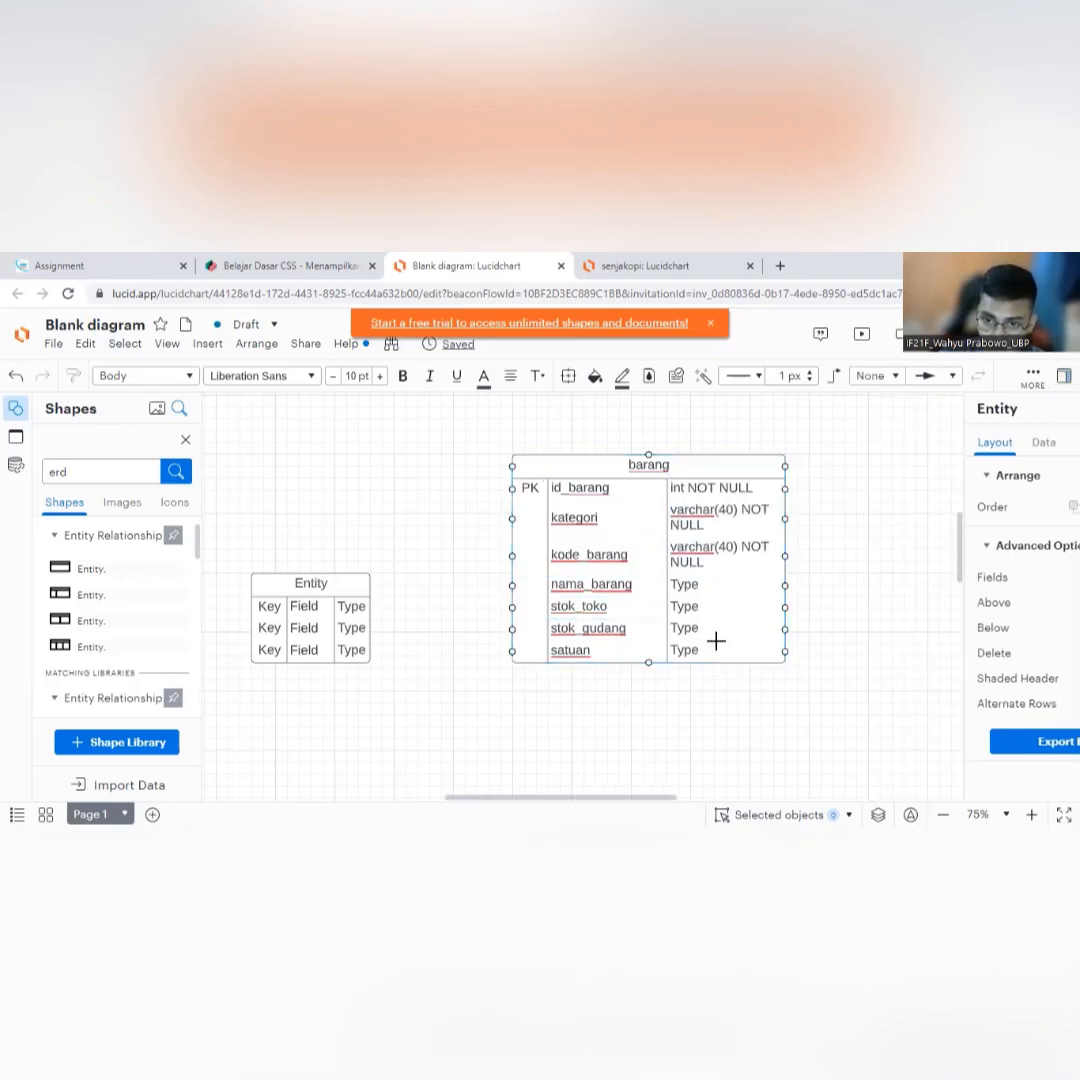
{"action": "double_click", "coordinate": [686, 584]}
{"action": "key", "text": "ctrl+v"}
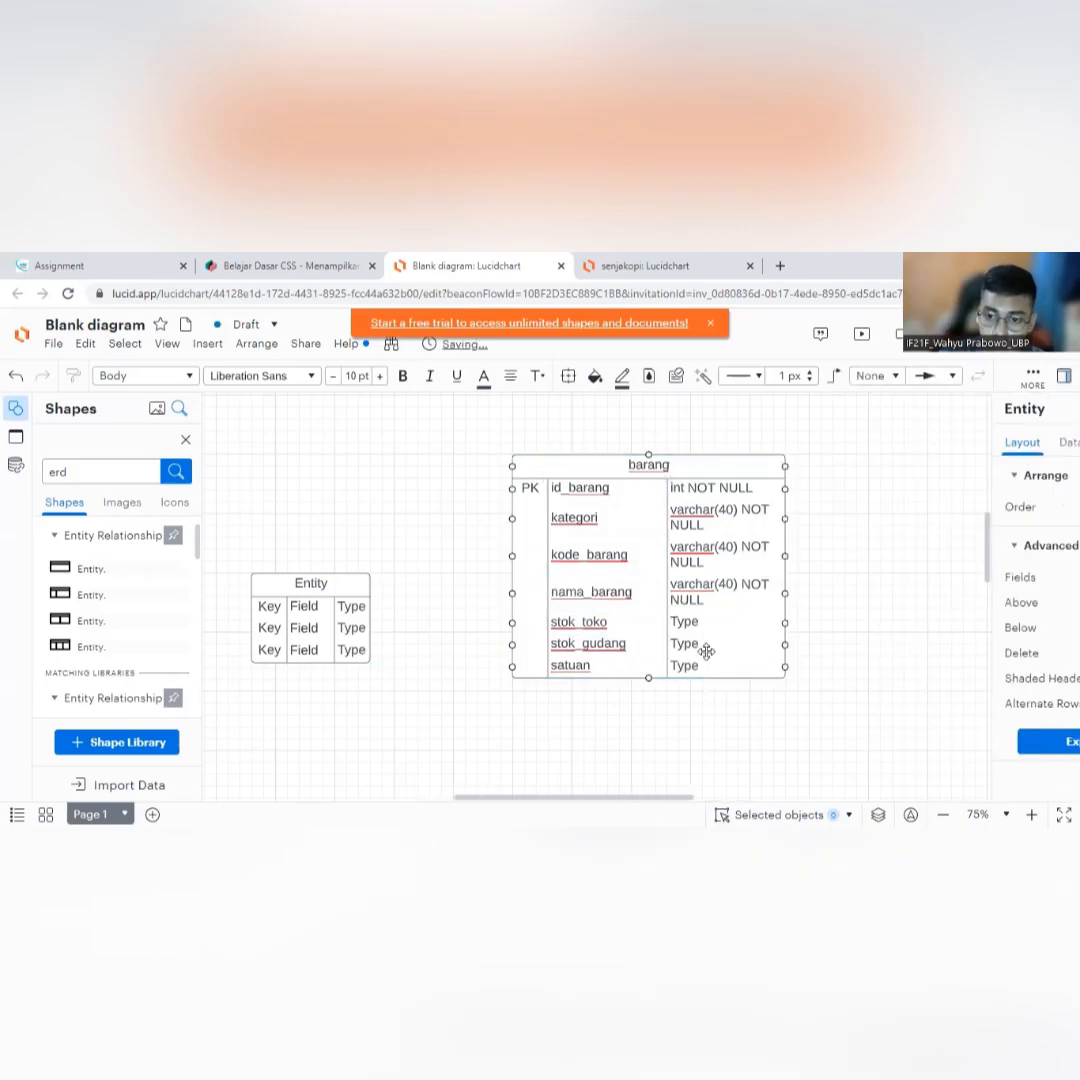
Set the type of the stok_toko field in barang to int NOT NULL.
{"action": "double_click", "coordinate": [690, 622]}
{"action": "scroll", "coordinate": [700, 711], "scroll_direction": "down", "scroll_amount": 1}
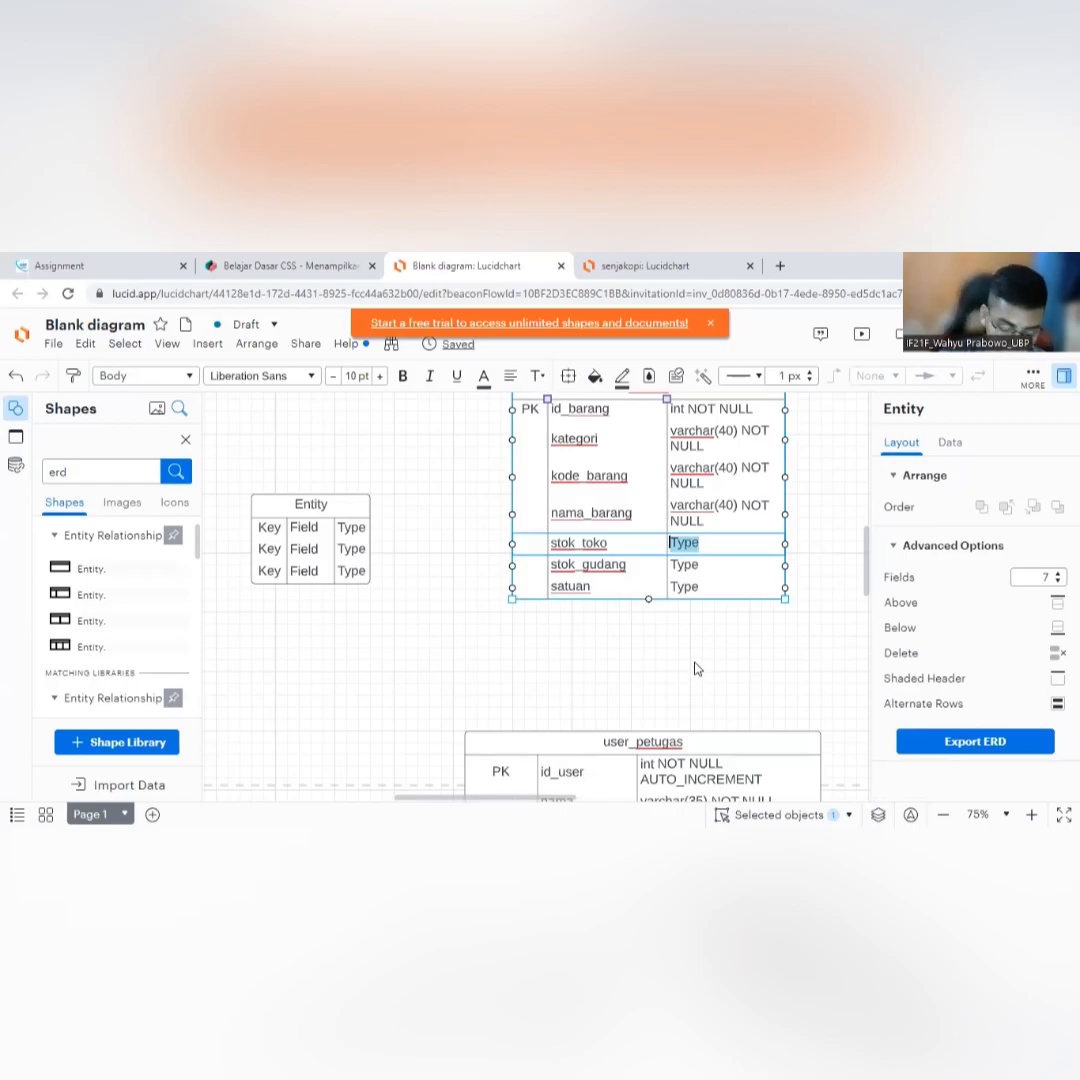
{"action": "type", "text": "int"}
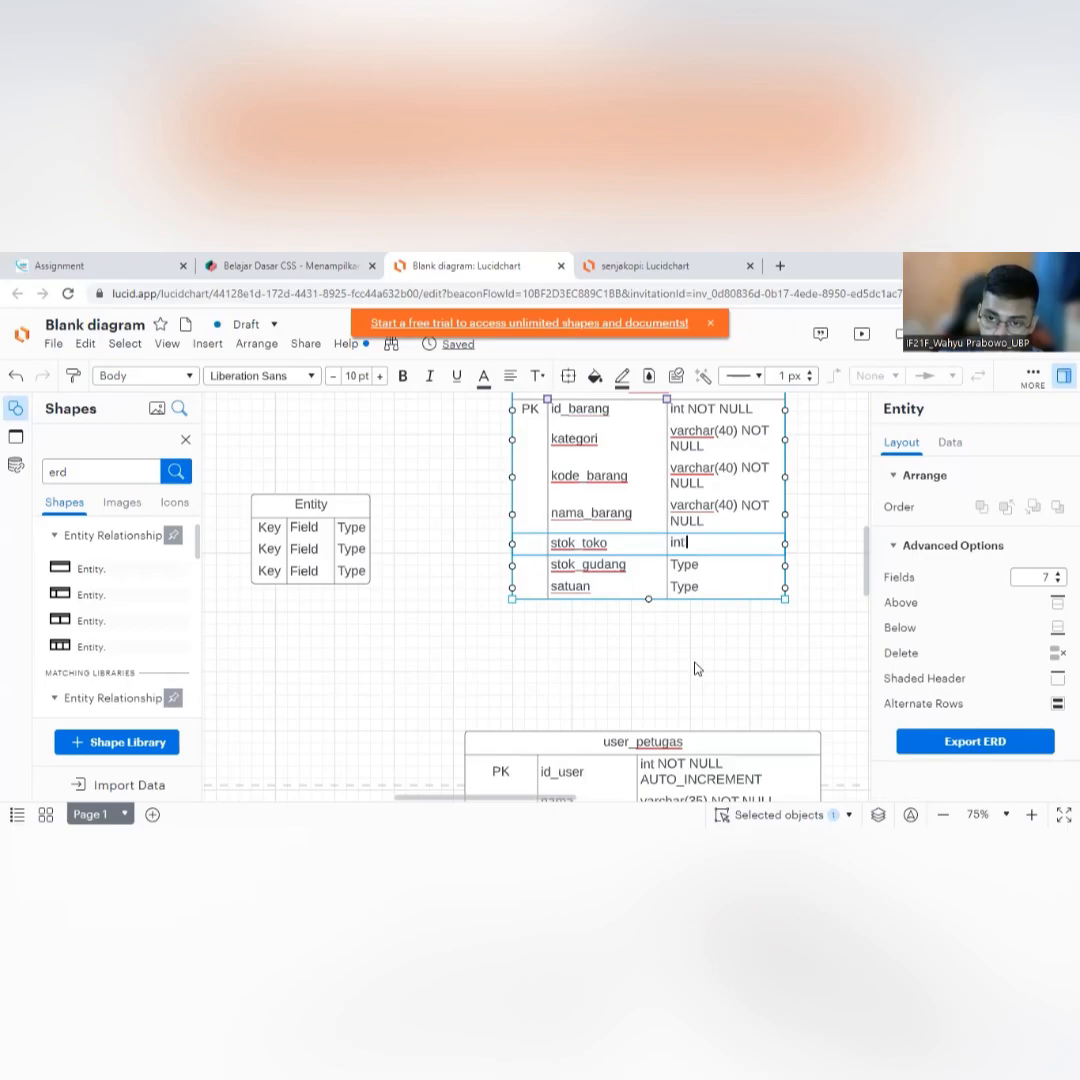
{"action": "type", "text": " NOT NUL"}
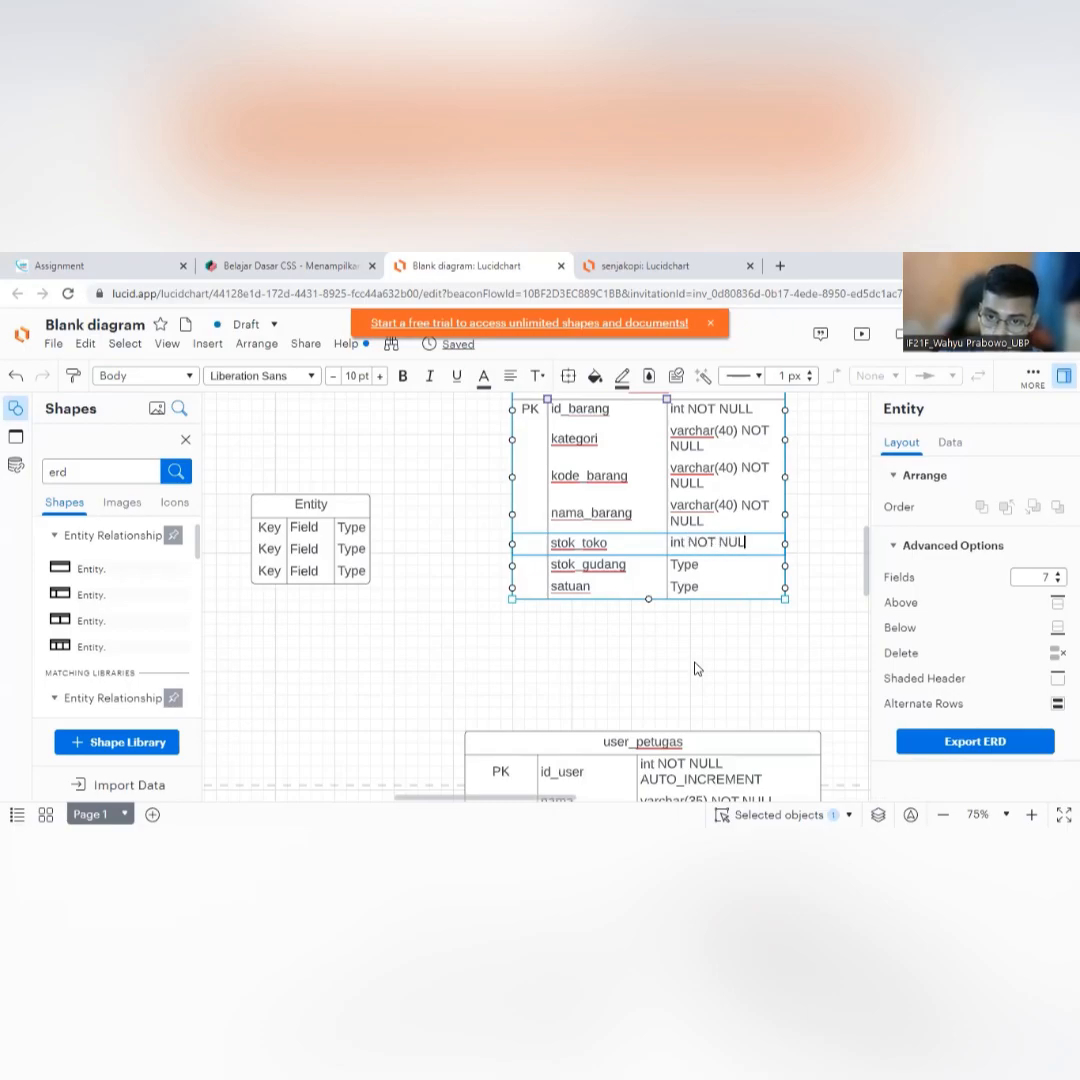
{"action": "type", "text": "L"}
Set the type of the stok_gudang field in barang to int NOT NULL.
{"action": "double_click", "coordinate": [683, 566]}
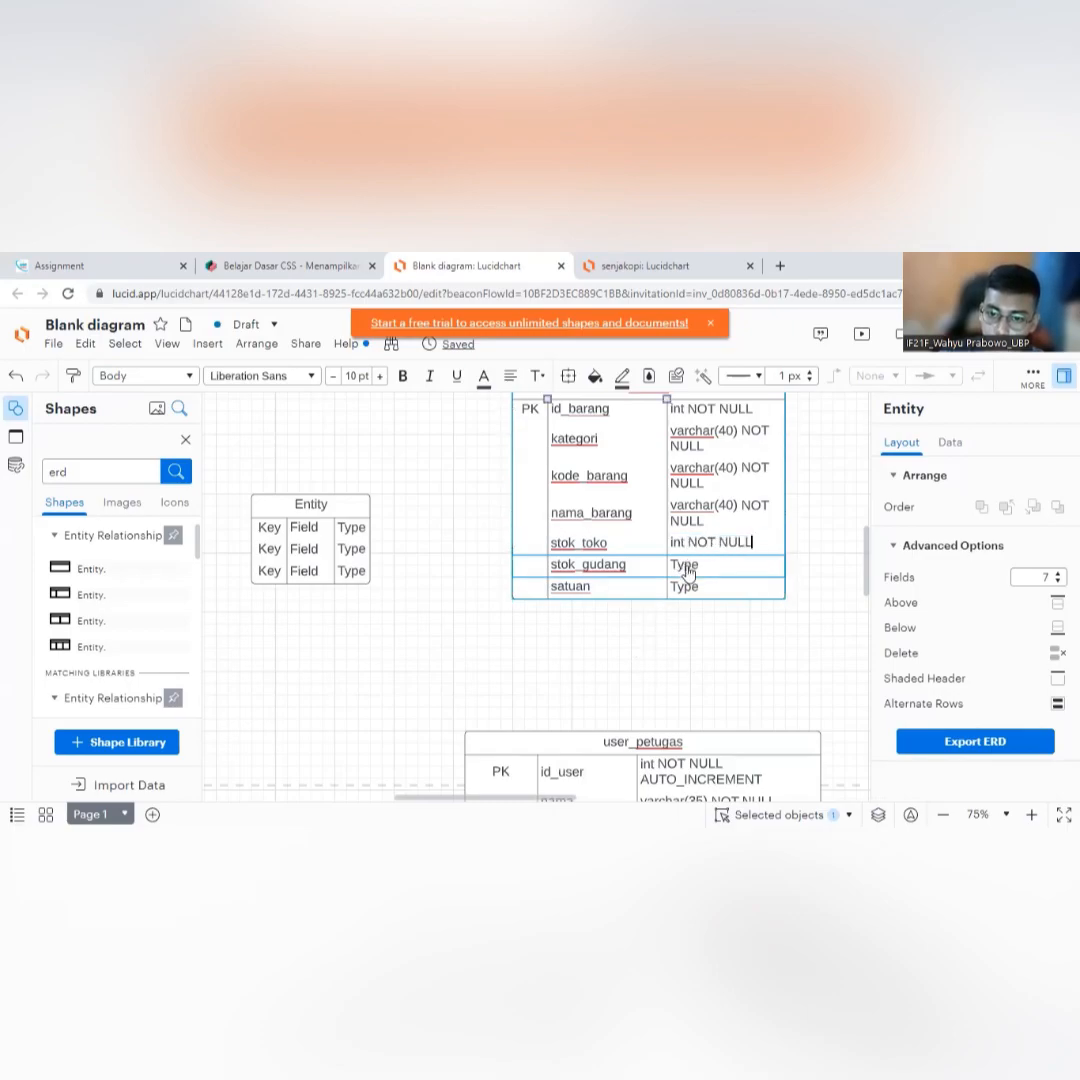
{"action": "type", "text": "INT N"}
{"action": "key", "text": "BackSpace"}
{"action": "key", "text": "BackSpace"}
{"action": "key", "text": "BackSpace"}
{"action": "key", "text": "BackSpace"}
{"action": "type", "text": "int"}
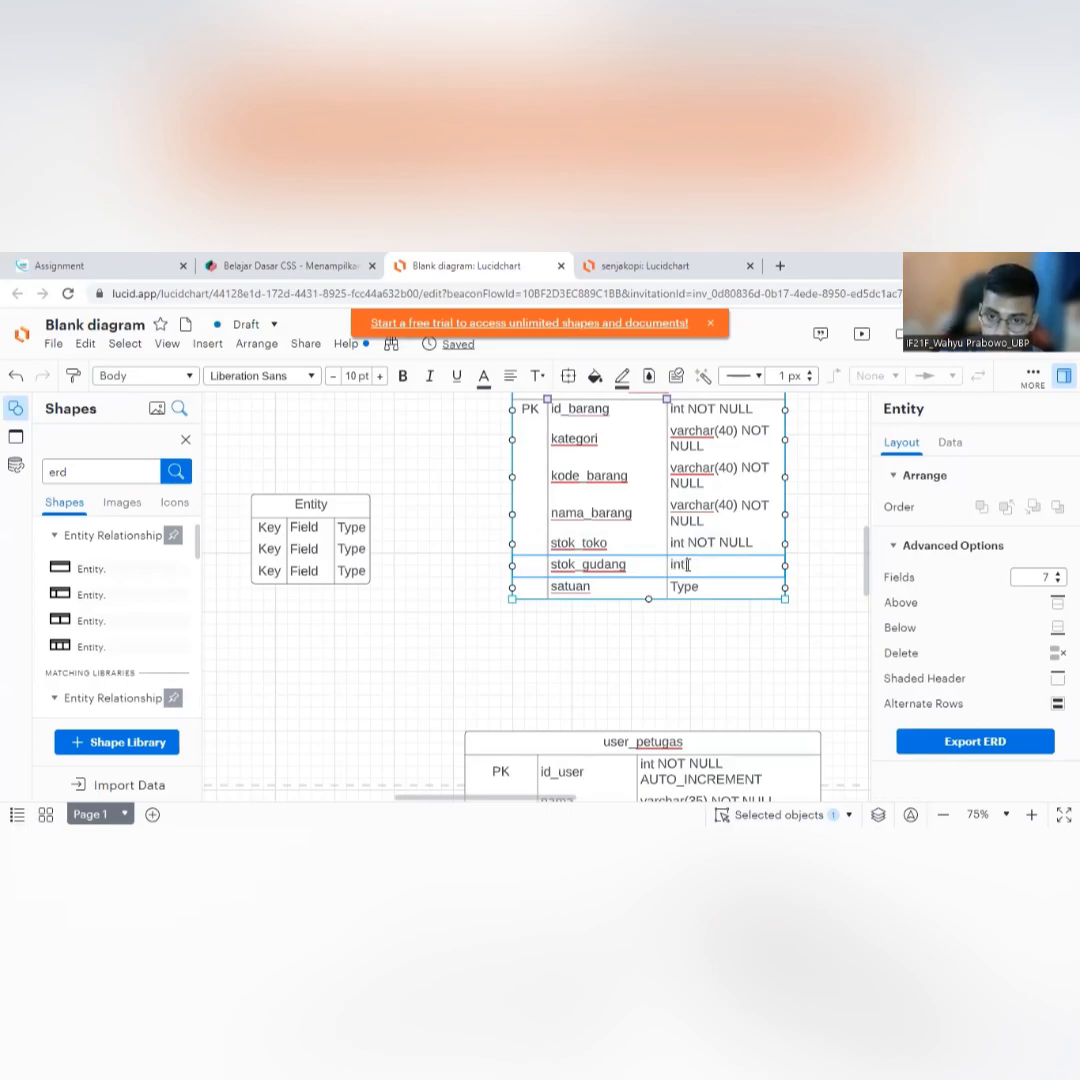
{"action": "type", "text": " NOT NULL"}
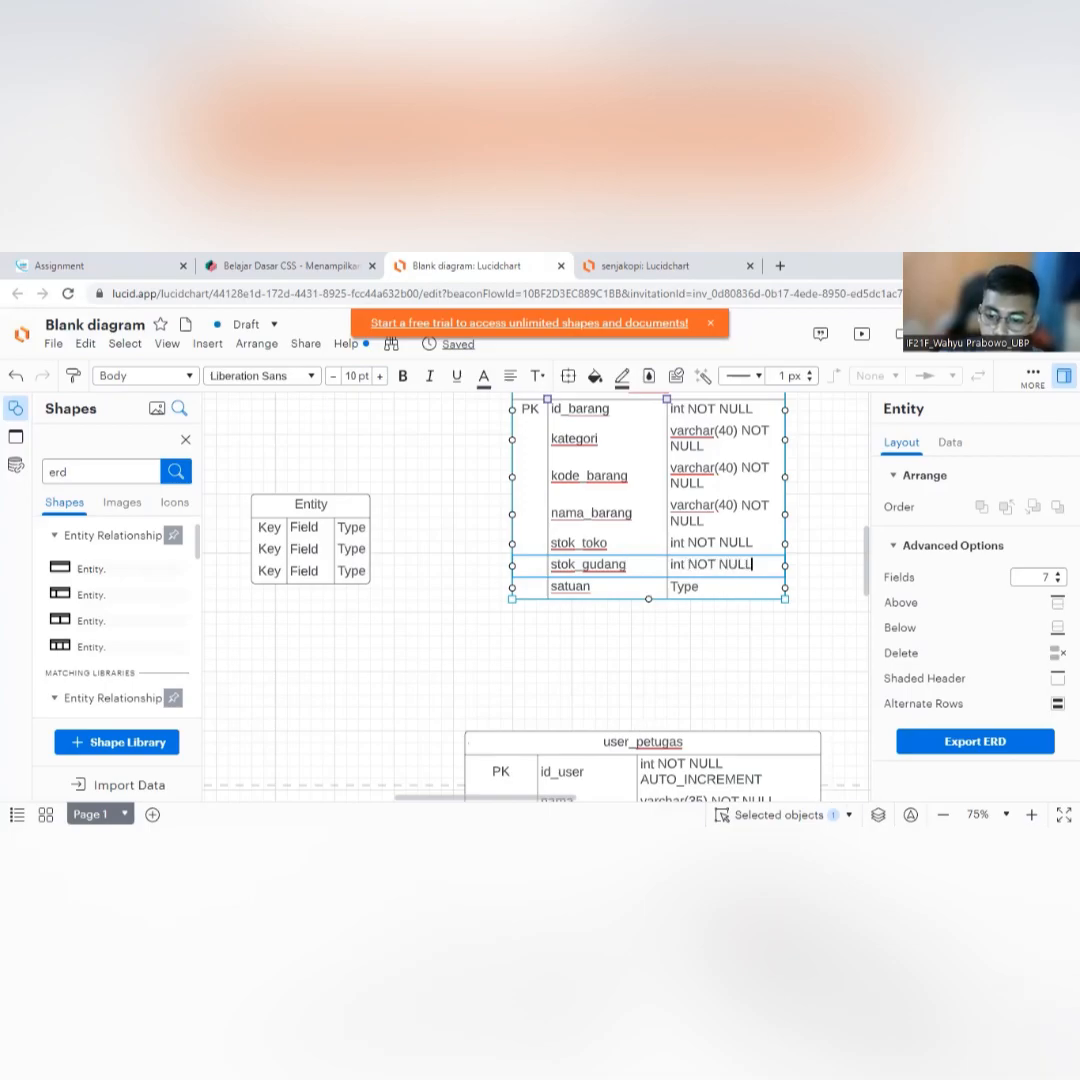
{"action": "key", "text": "Escape"}
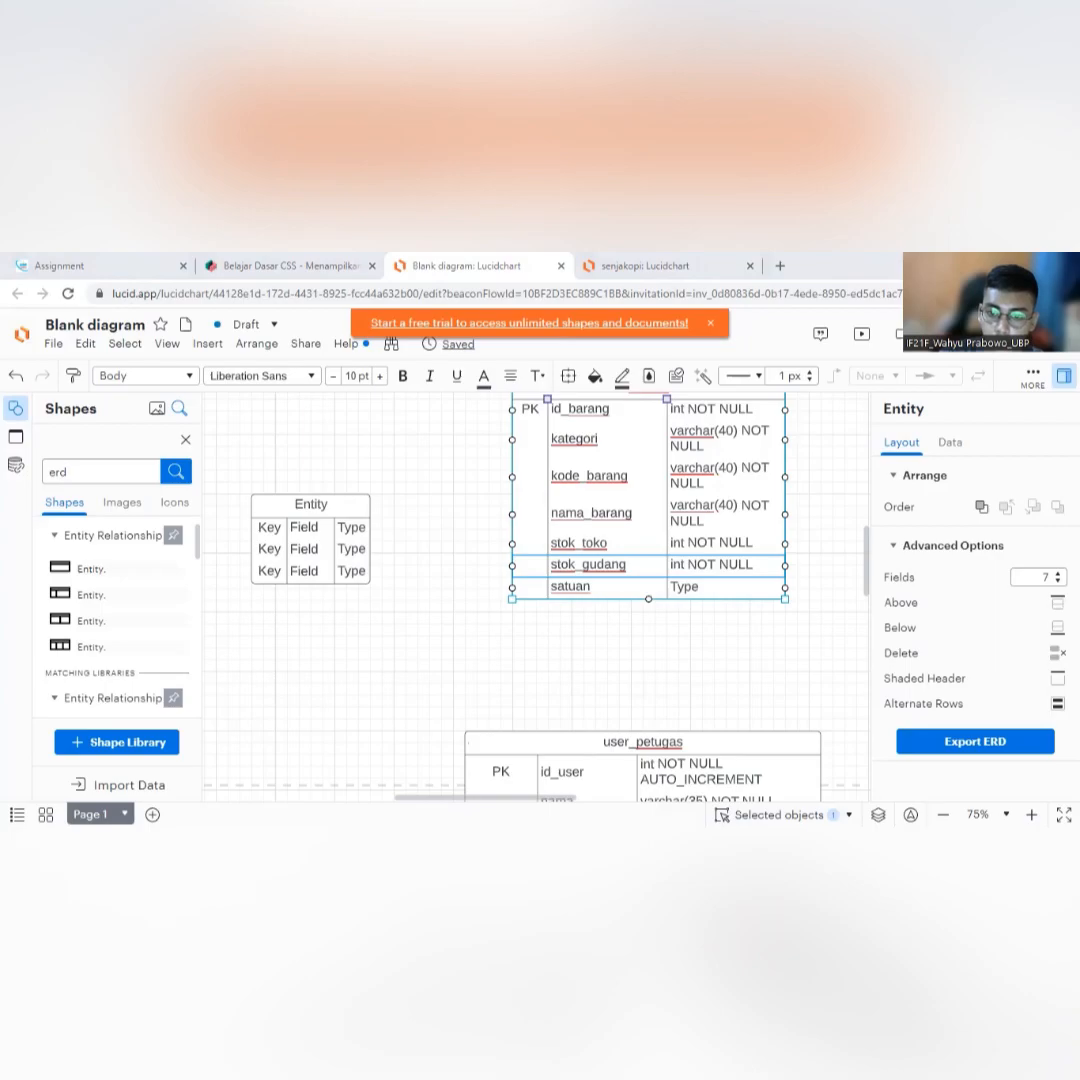
Set the type of the satuan field in barang to enum(liter, kilogram, gram).
{"action": "scroll", "coordinate": [690, 545], "scroll_direction": "up", "scroll_amount": 2}
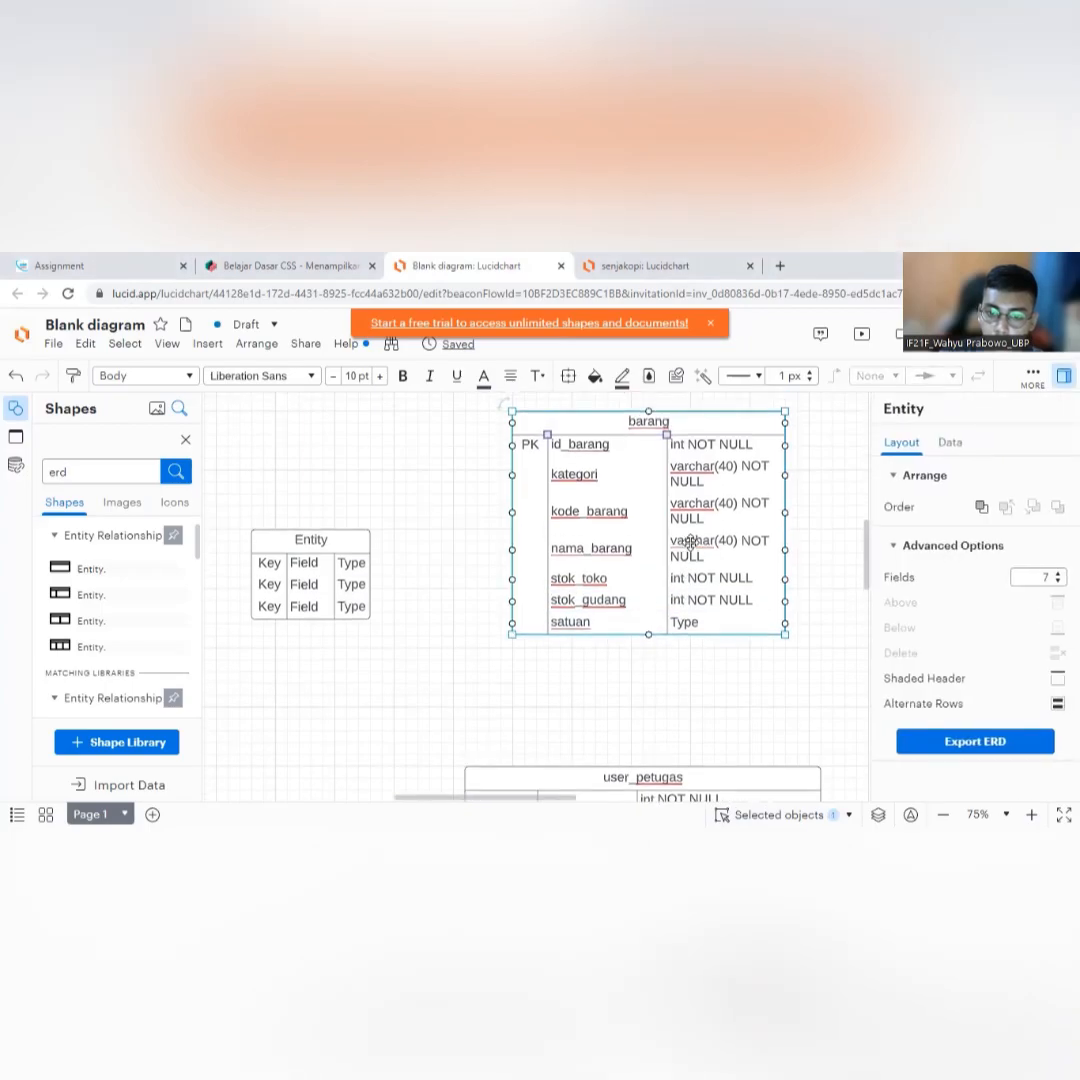
{"action": "scroll", "coordinate": [670, 700], "scroll_direction": "down", "scroll_amount": 3}
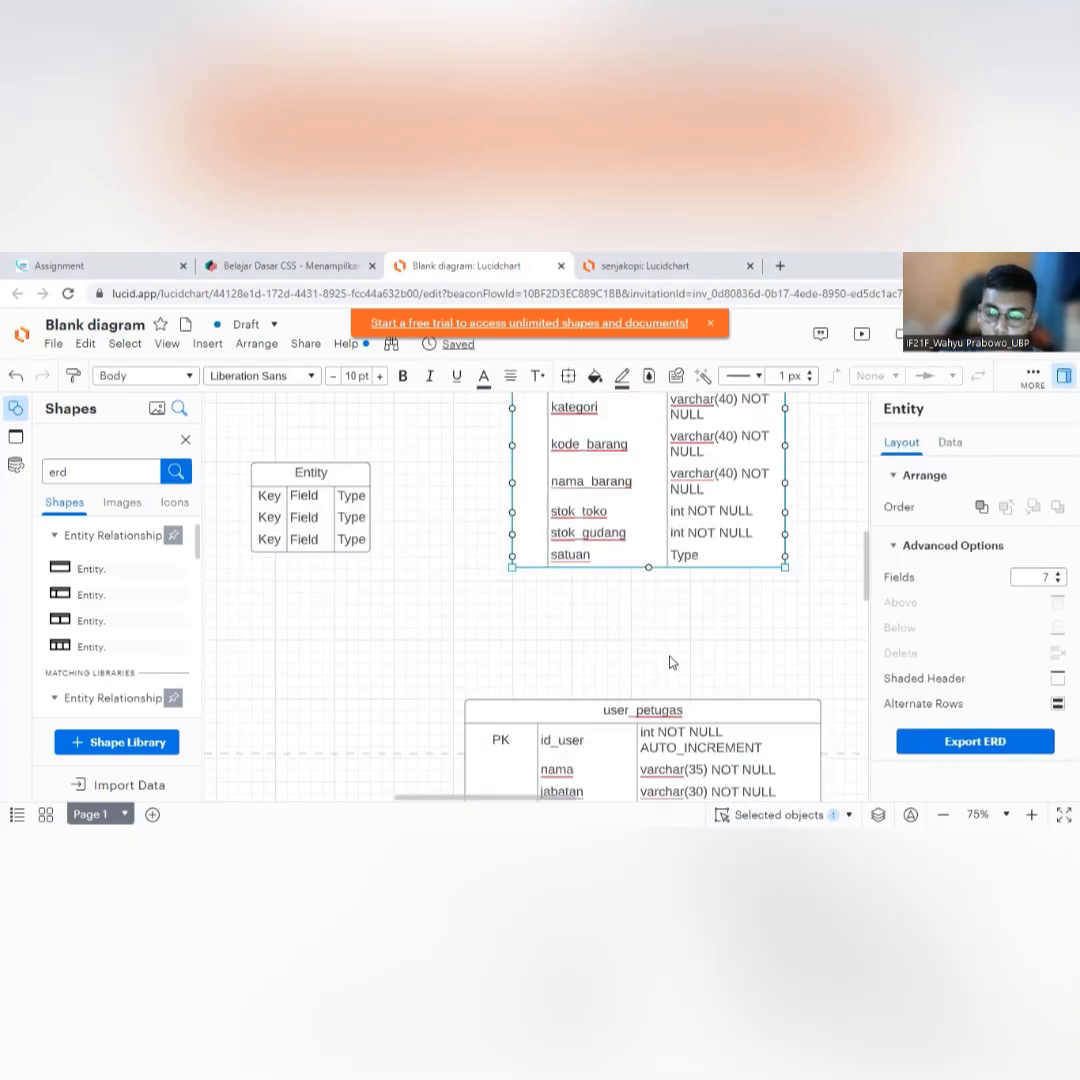
{"action": "double_click", "coordinate": [685, 557]}
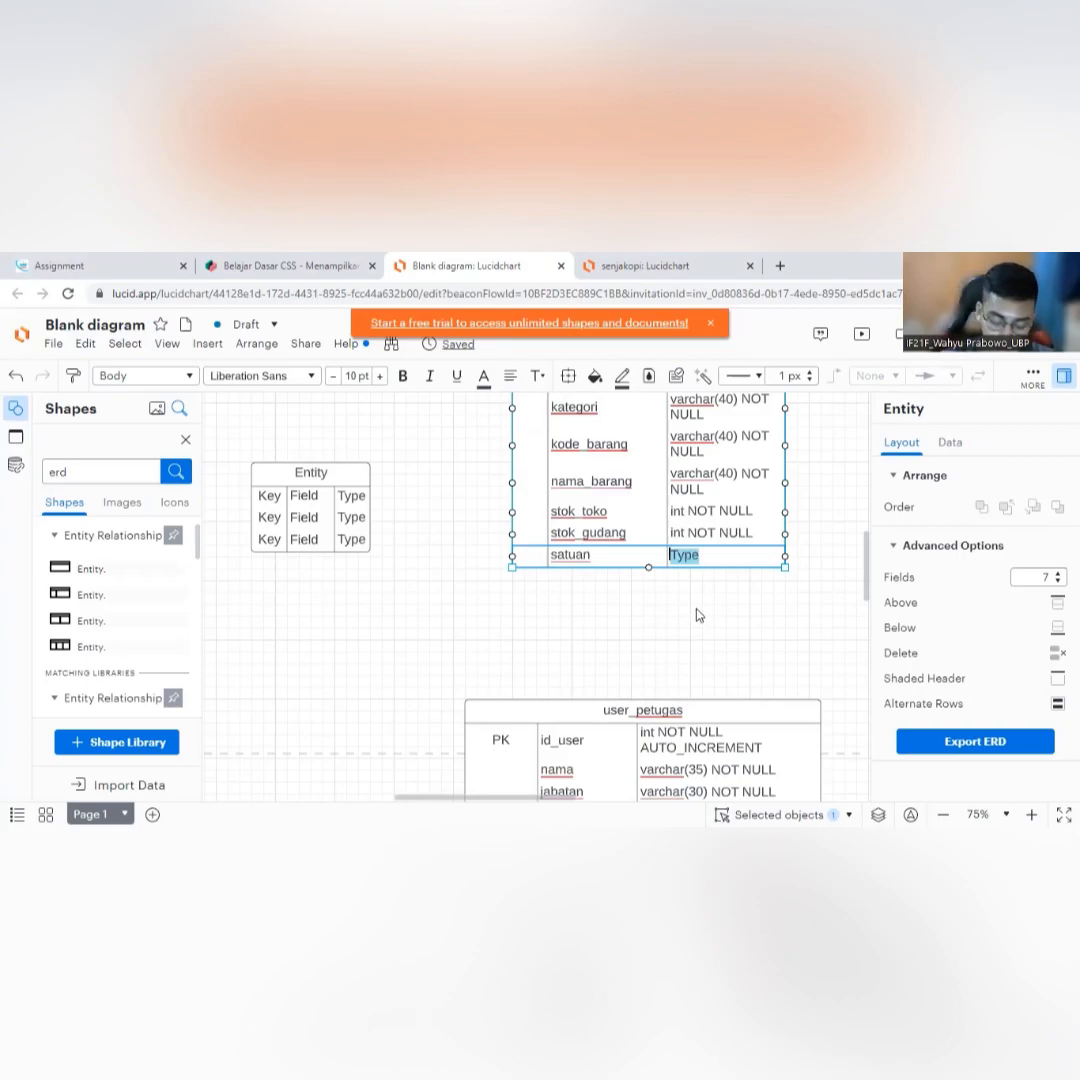
{"action": "type", "text": "Eenum"}
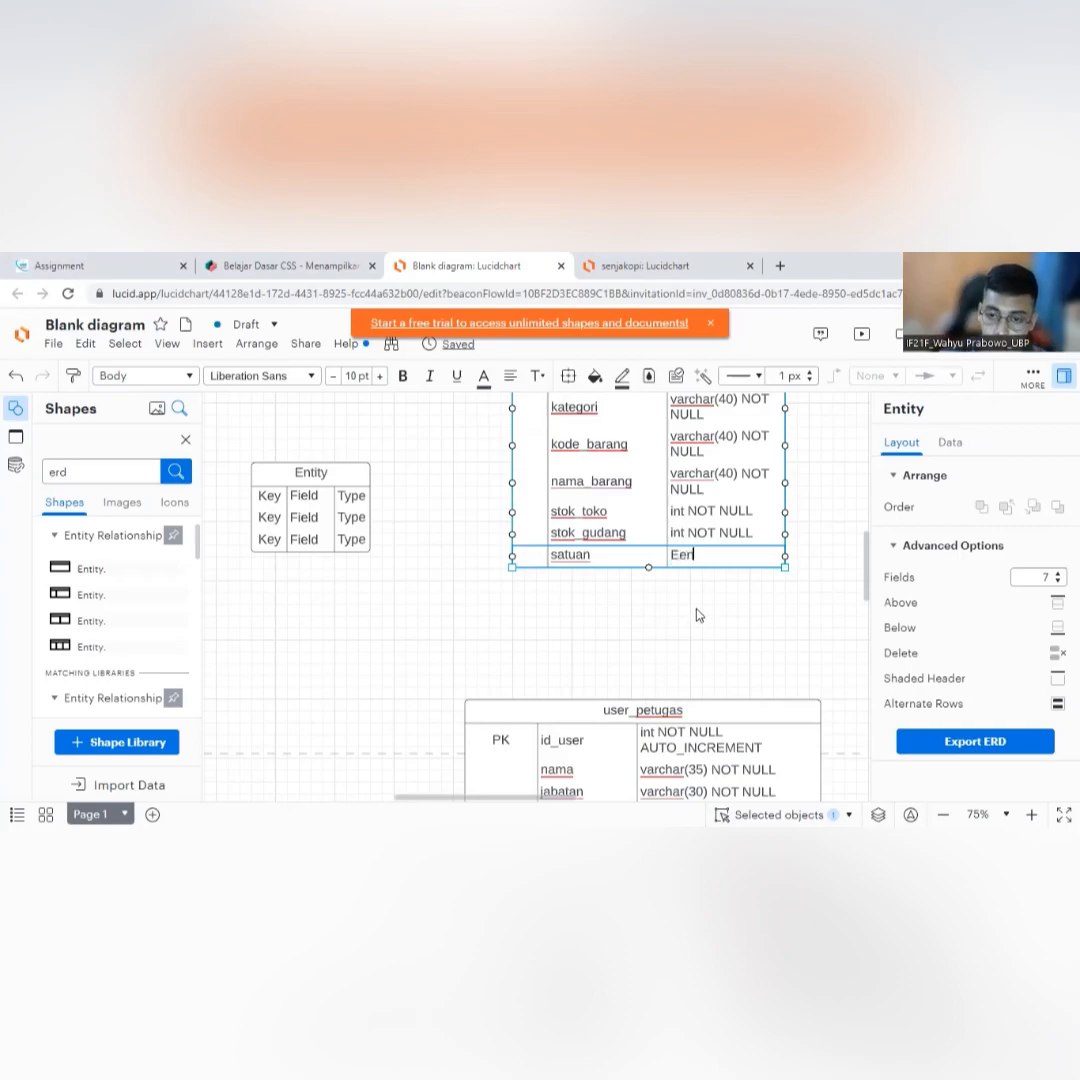
{"action": "key", "text": "BackSpace"}
{"action": "key", "text": "BackSpace"}
{"action": "key", "text": "BackSpace"}
{"action": "key", "text": "BackSpace"}
{"action": "key", "text": "BackSpace"}
{"action": "type", "text": "enum"}
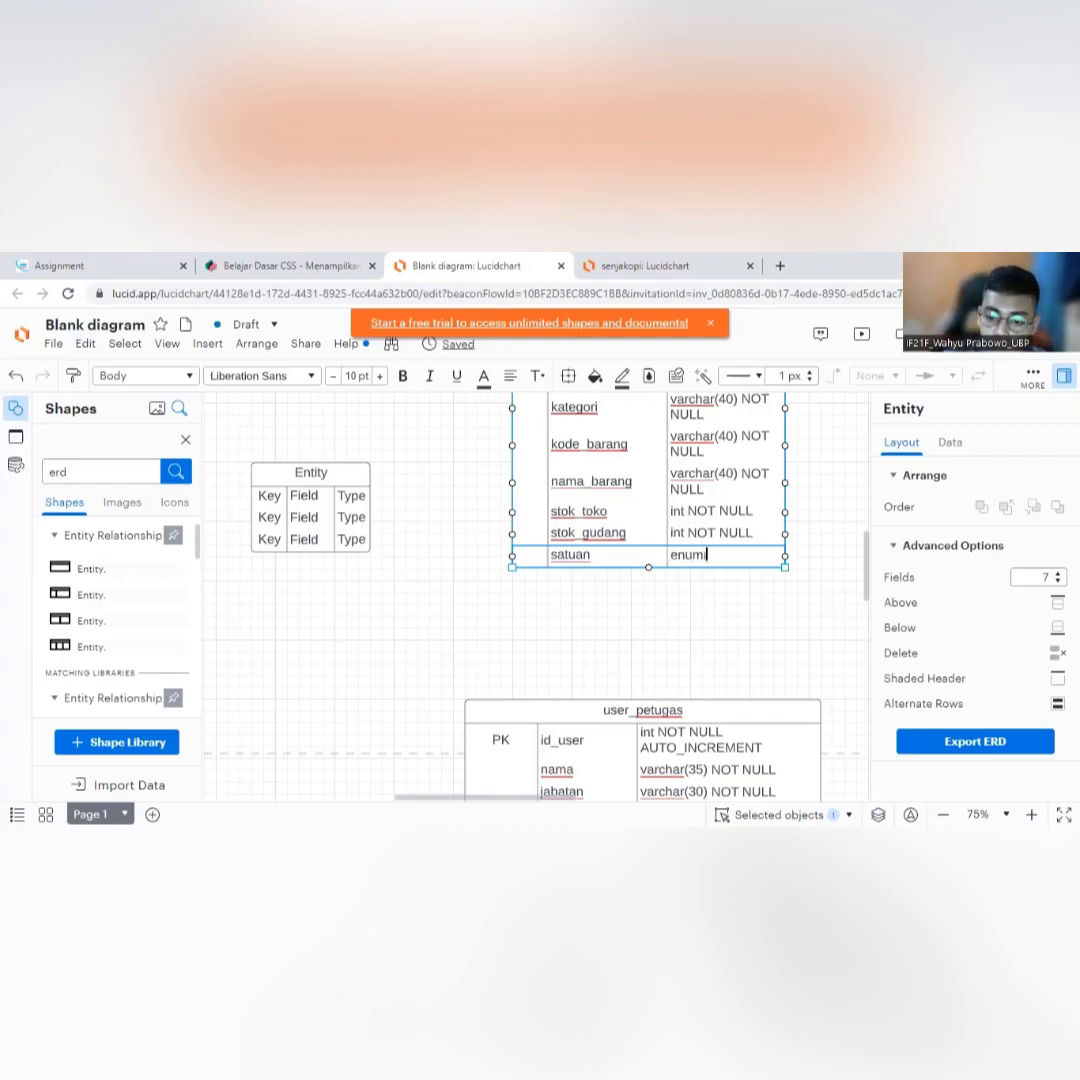
{"action": "type", "text": "("}
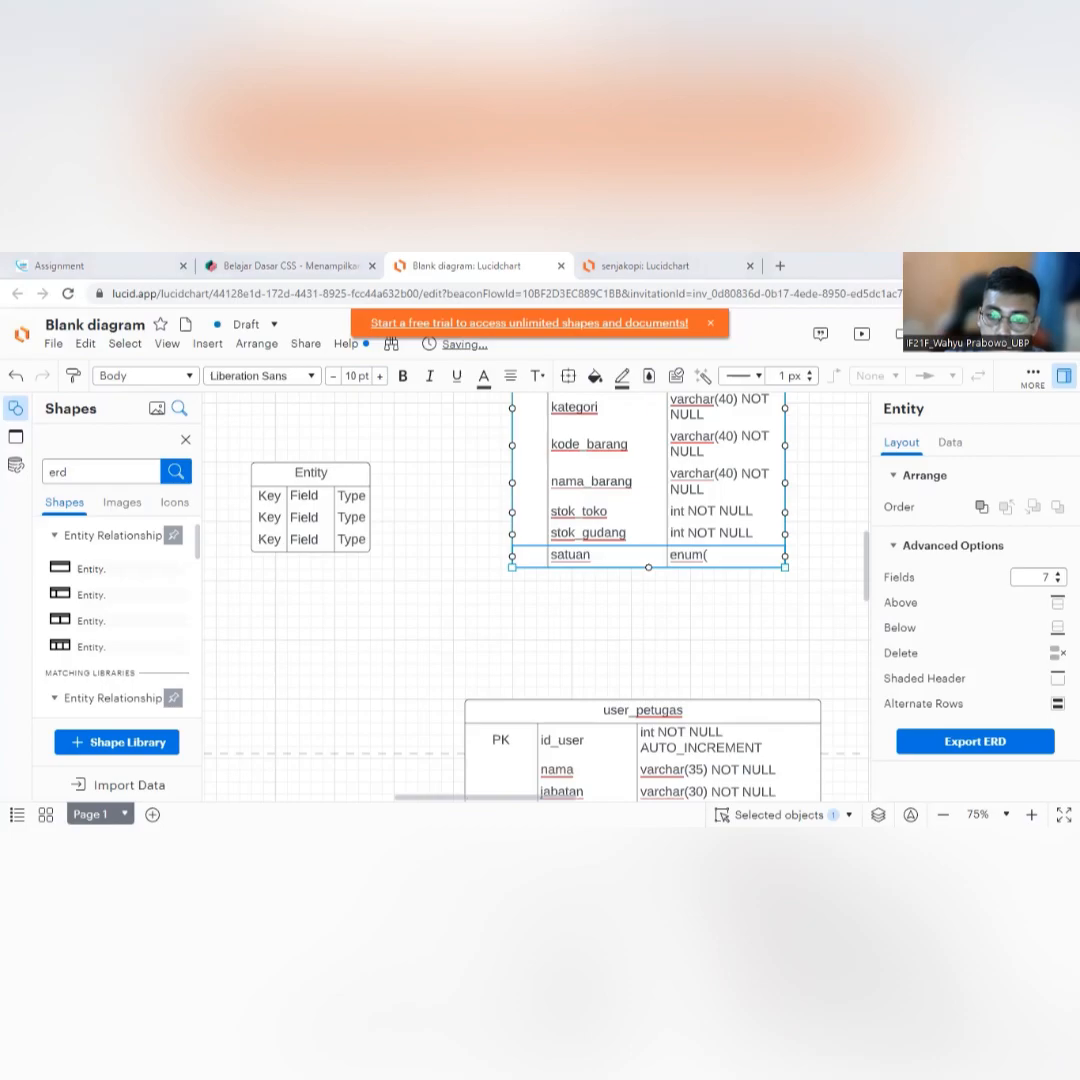
{"action": "key", "text": "BackSpace"}
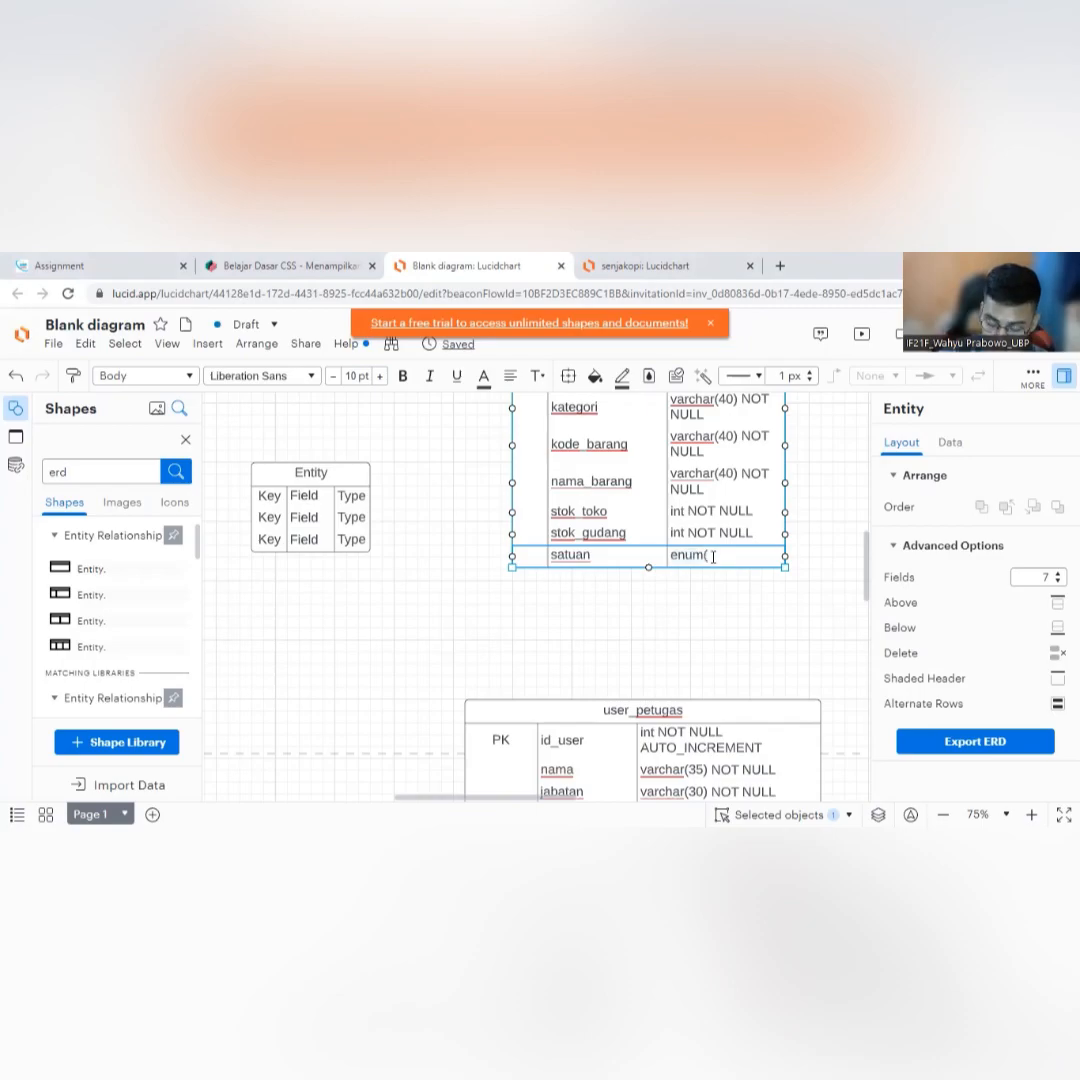
{"action": "type", "text": "(liter,"}
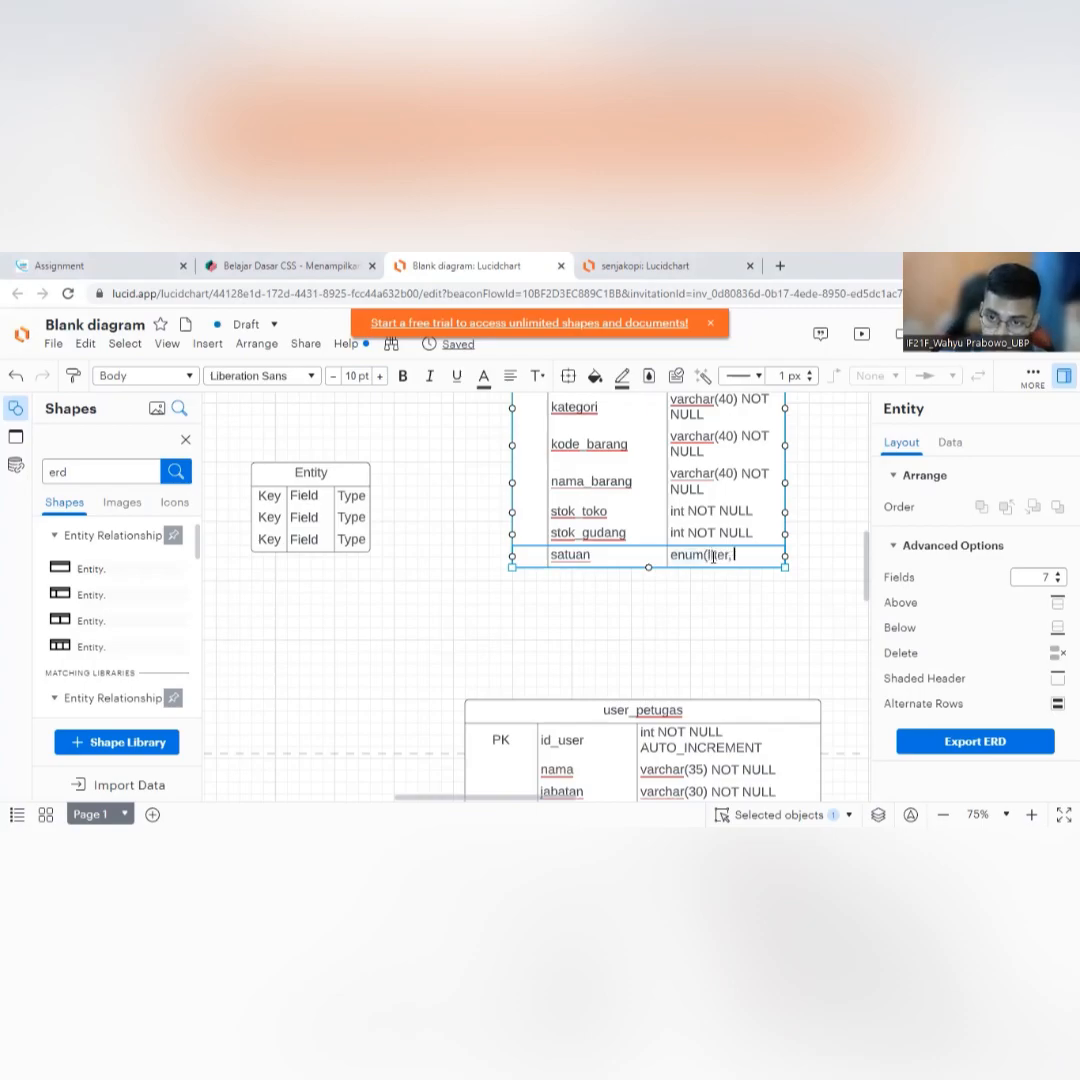
{"action": "type", "text": " kilog"}
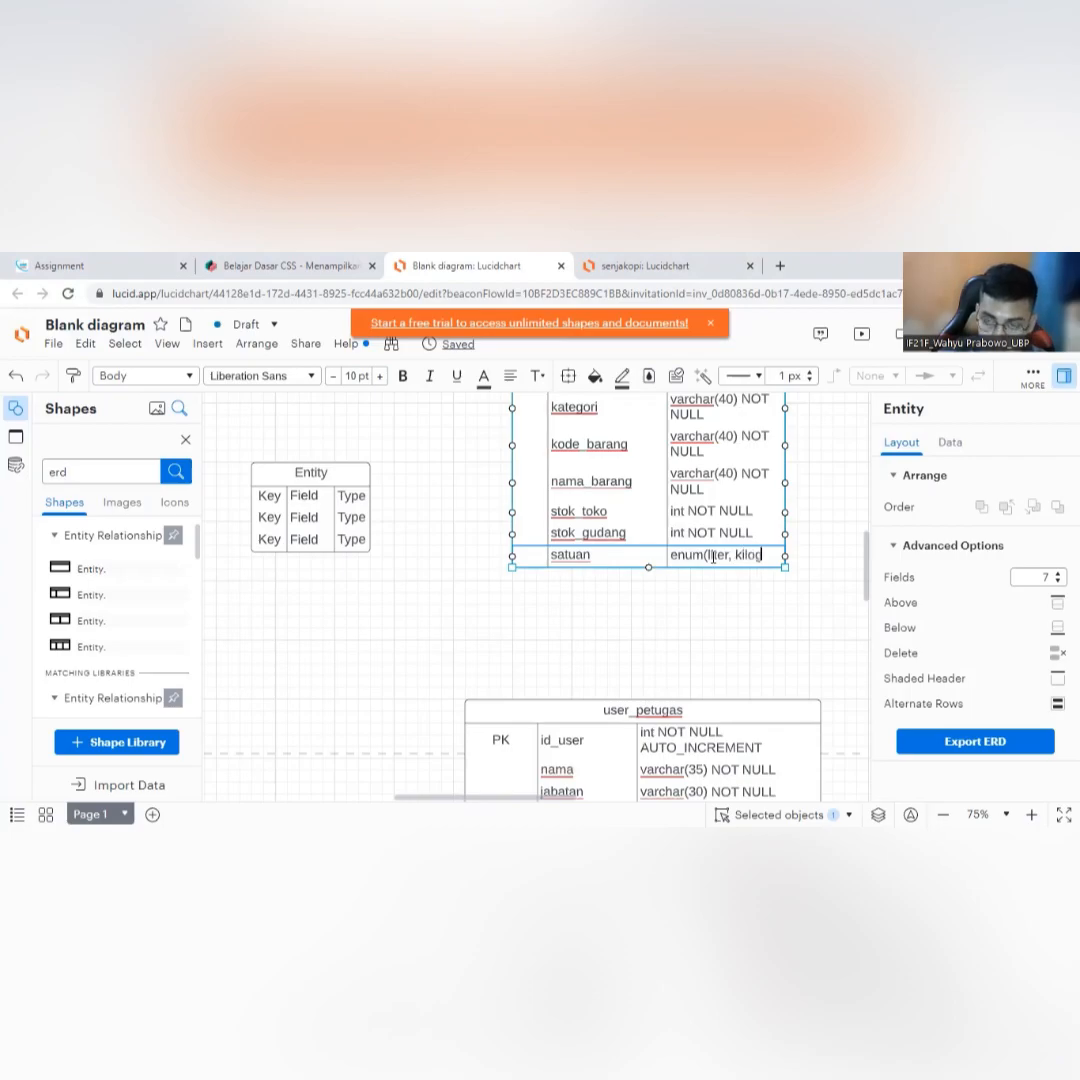
{"action": "type", "text": "ram, gram"}
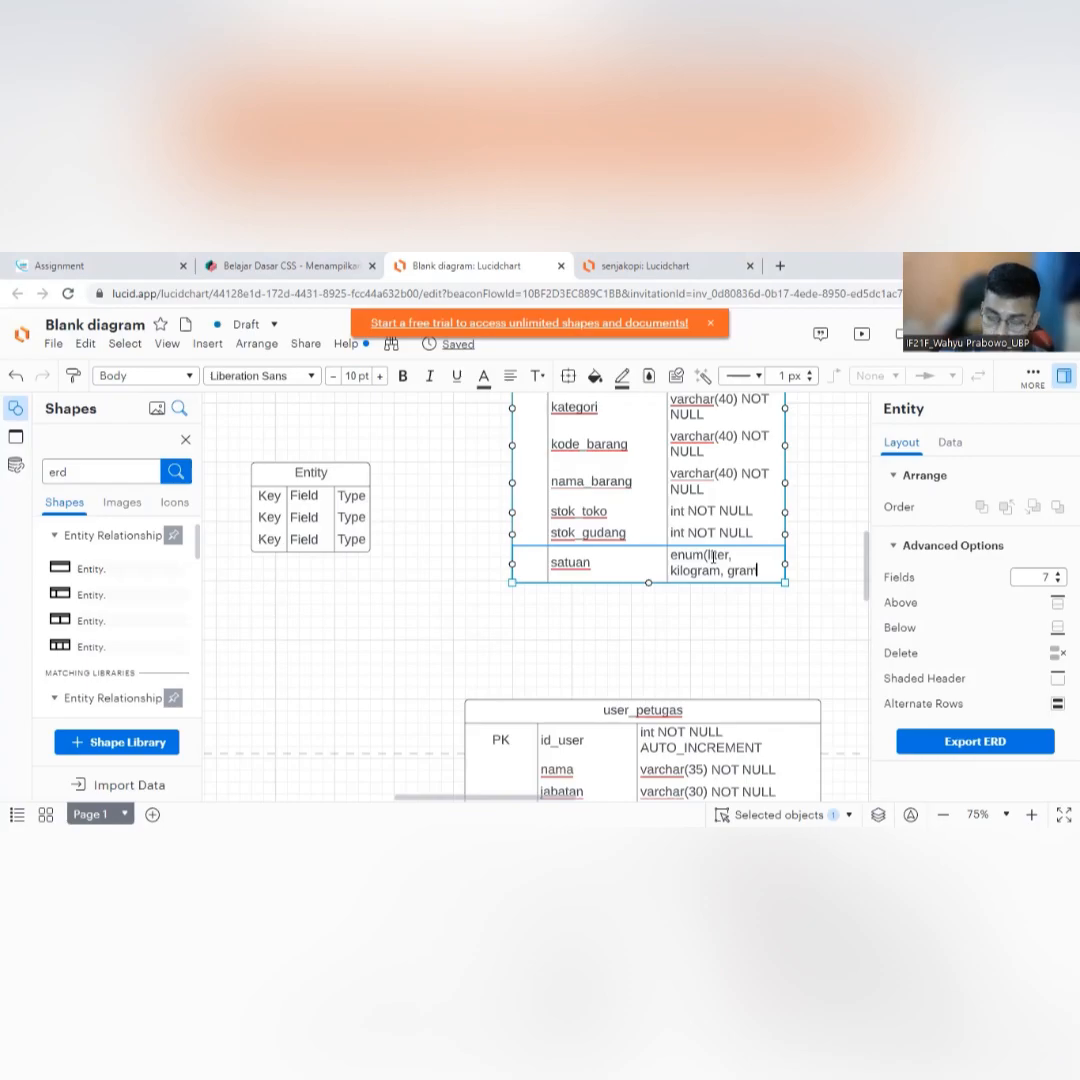
{"action": "type", "text": ")"}
{"action": "left_click", "coordinate": [593, 591]}
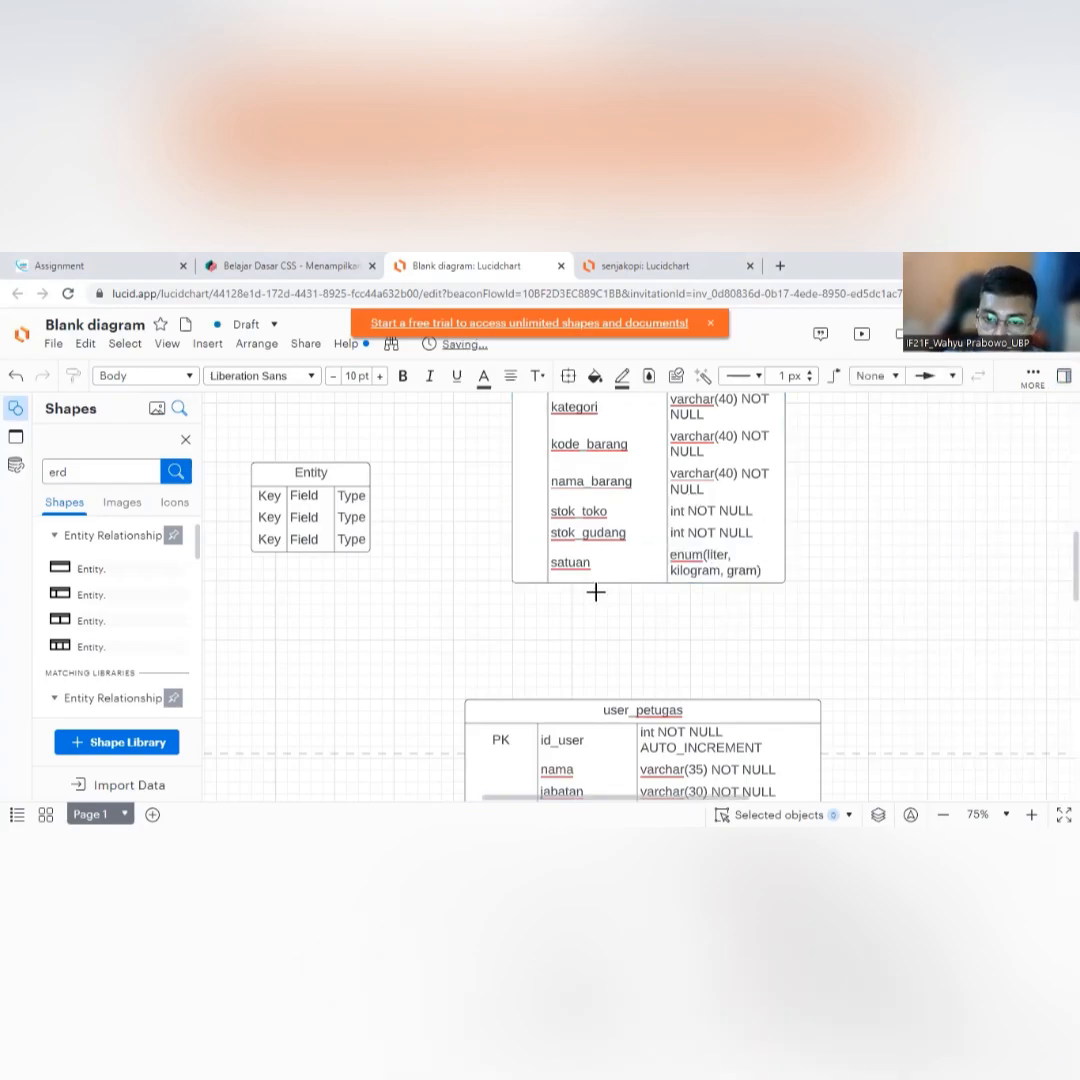
Widen the barang entity and shift its column divider so the type column has more room than before.
{"action": "scroll", "coordinate": [583, 639], "scroll_direction": "up", "scroll_amount": 1}
{"action": "scroll", "coordinate": [574, 643], "scroll_direction": "down", "scroll_amount": 1}
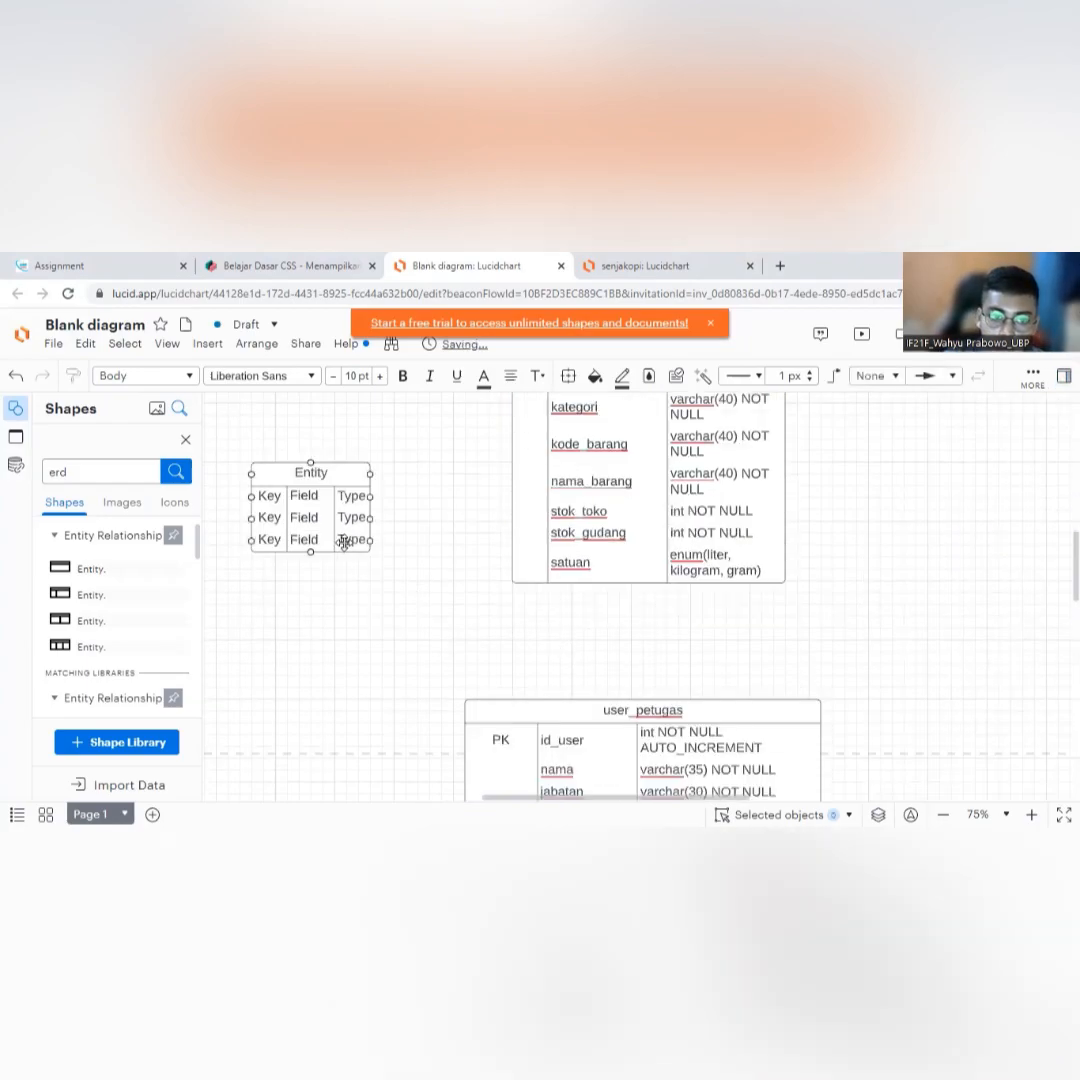
{"action": "scroll", "coordinate": [586, 627], "scroll_direction": "up", "scroll_amount": 2}
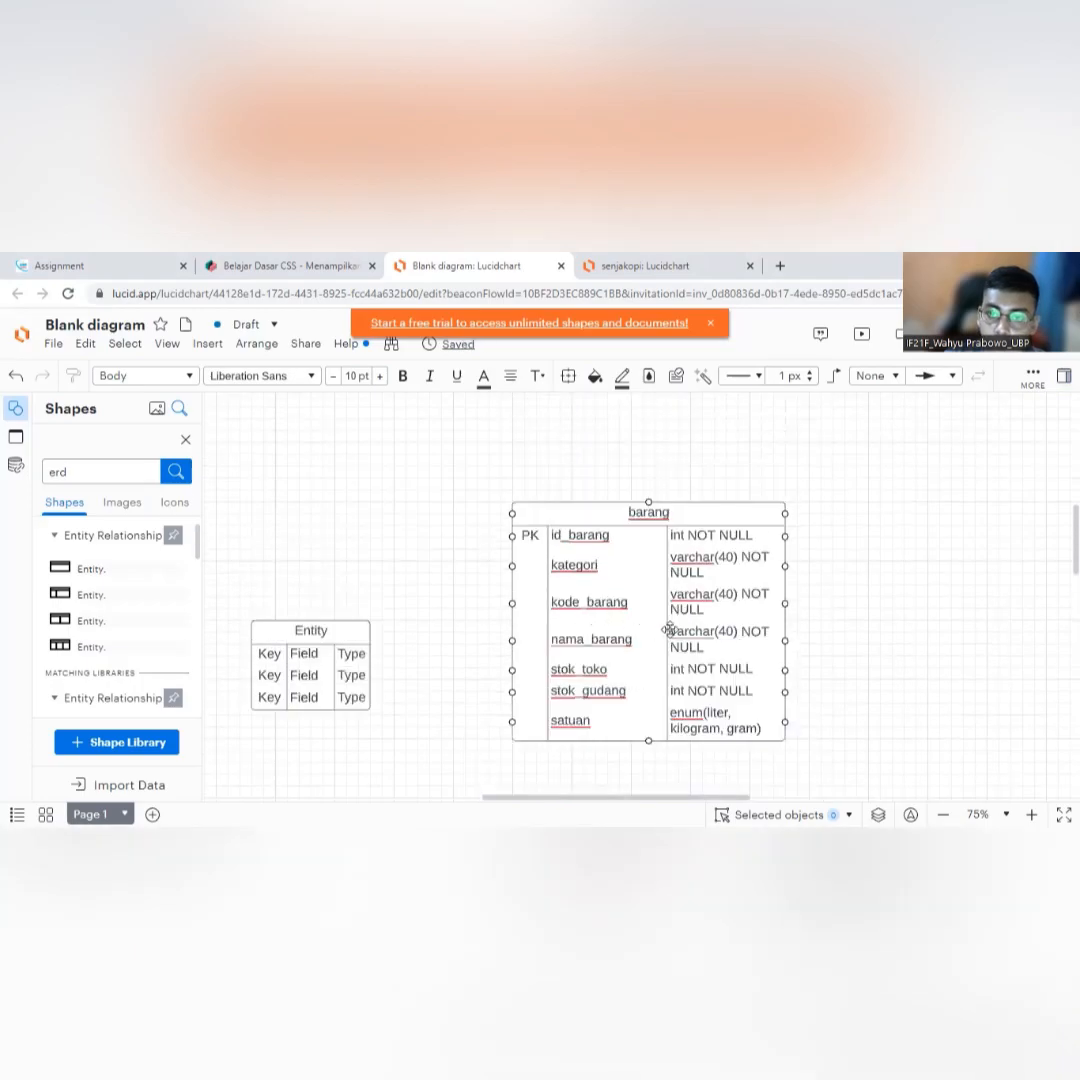
{"action": "left_click", "coordinate": [749, 514]}
{"action": "left_click_drag", "start_coordinate": [785, 503], "coordinate": [850, 500]}
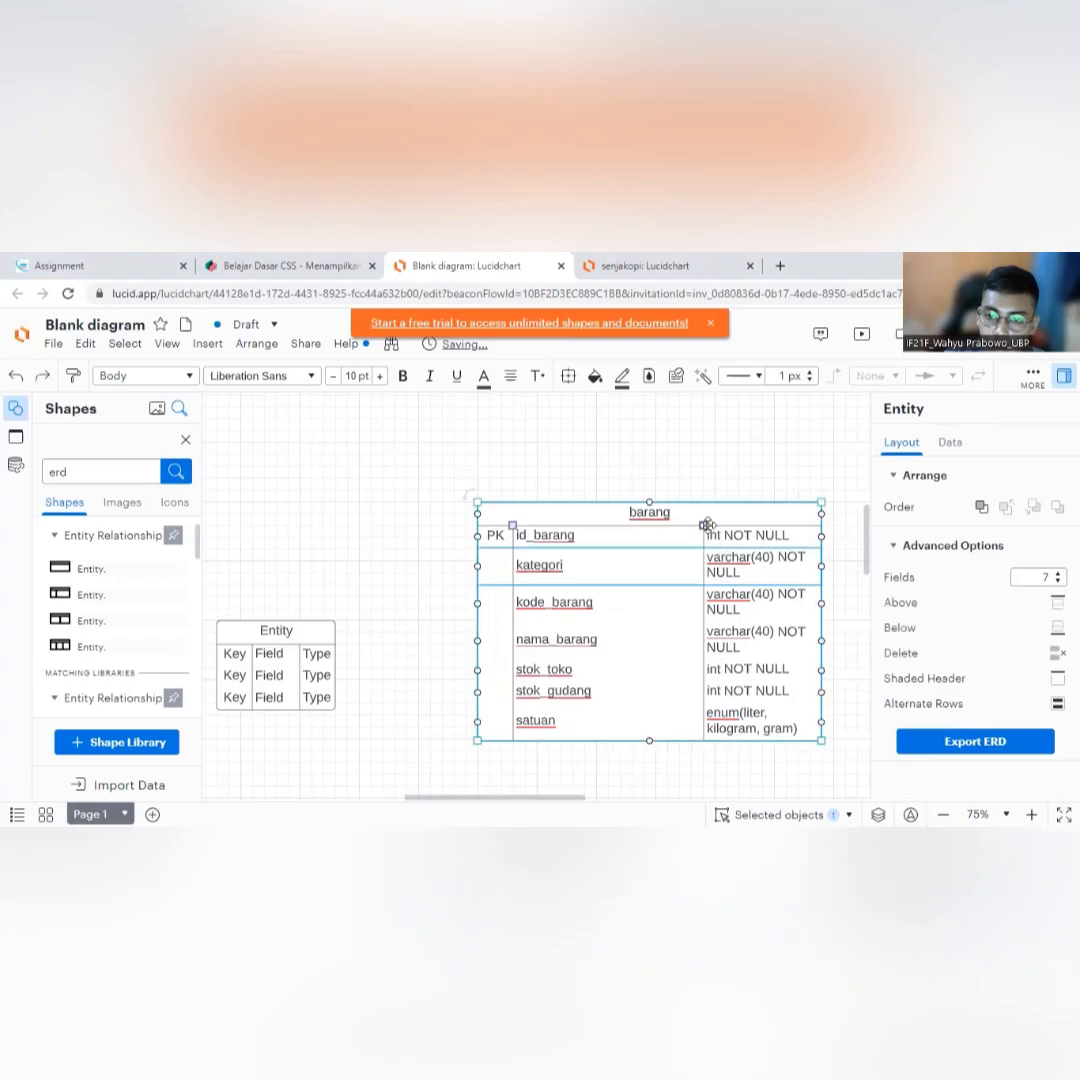
{"action": "left_click_drag", "start_coordinate": [703, 531], "coordinate": [670, 531]}
{"action": "left_click", "coordinate": [405, 699]}
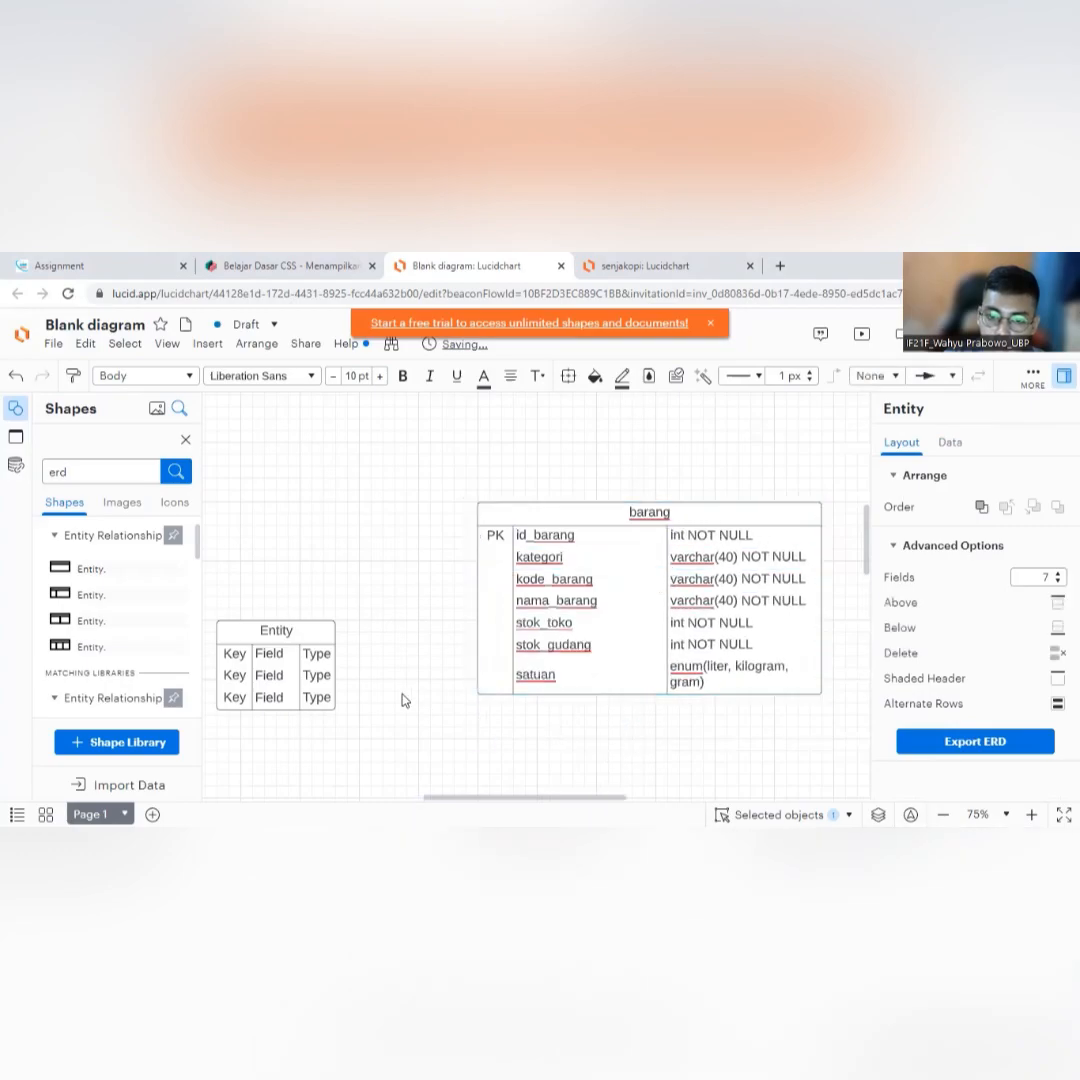
Move the blank entity beside barang slightly lower and farther from barang, and rename it Supplier.
{"action": "scroll", "coordinate": [447, 738], "scroll_direction": "down", "scroll_amount": 2}
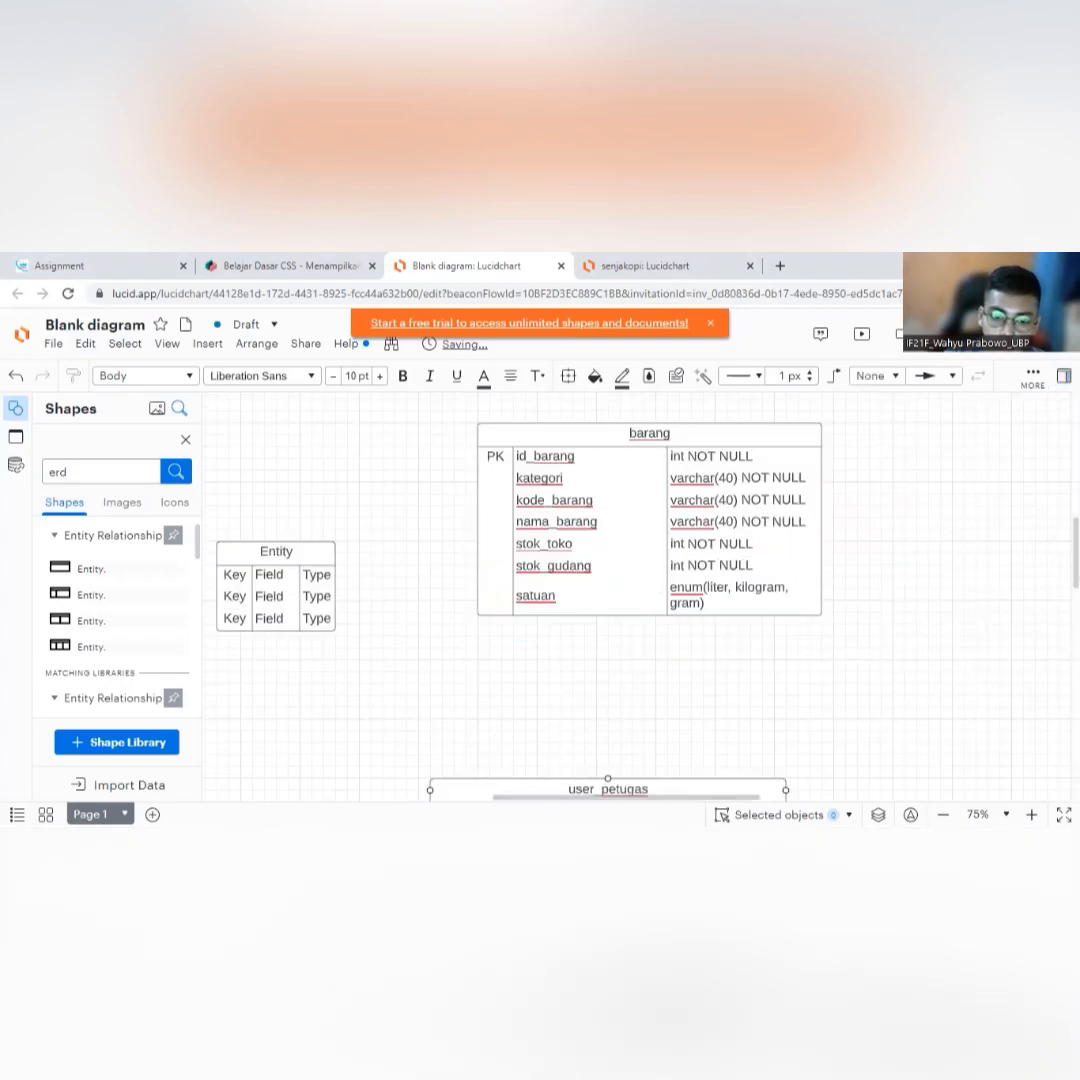
{"action": "left_click_drag", "start_coordinate": [592, 797], "coordinate": [540, 797]}
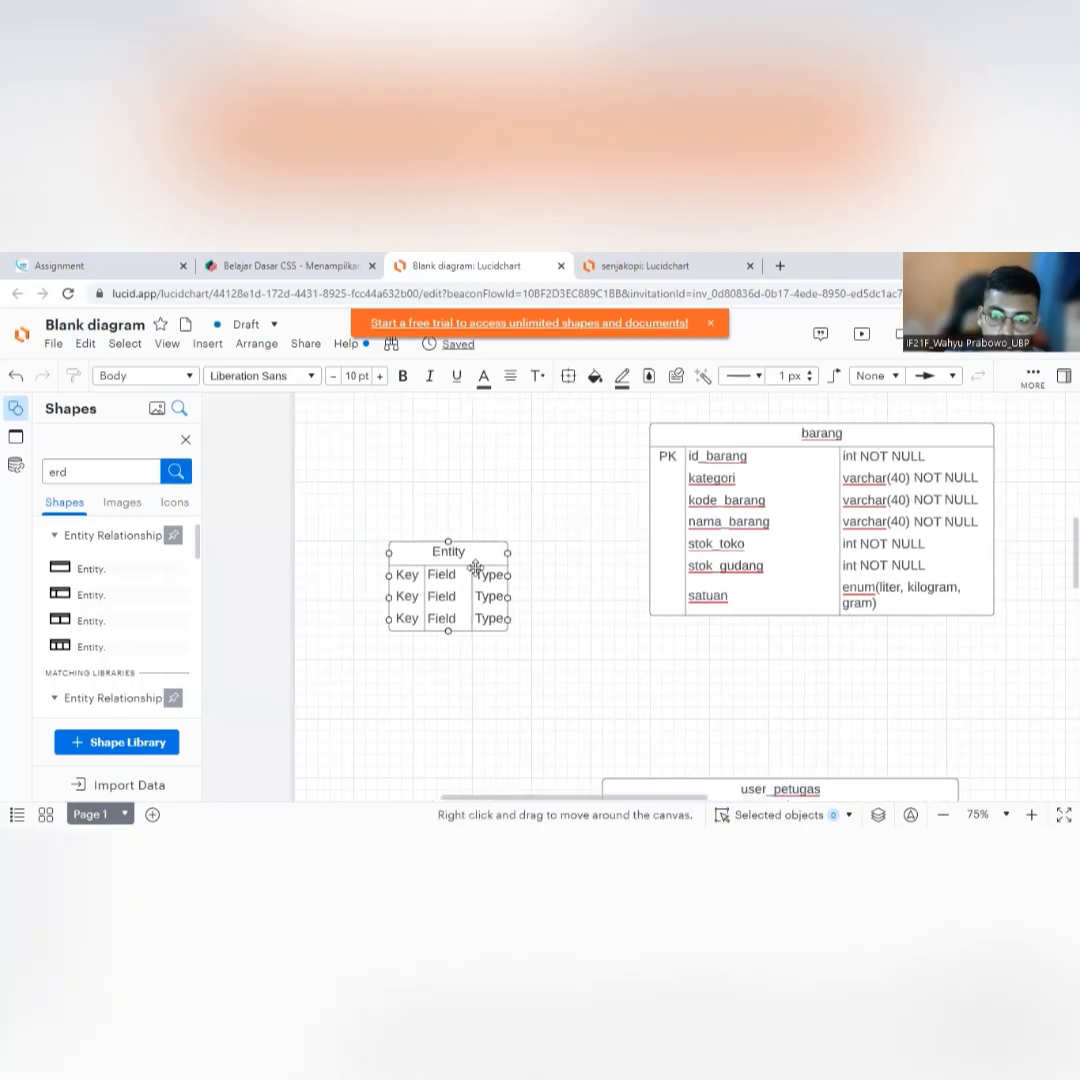
{"action": "left_click_drag", "start_coordinate": [460, 557], "coordinate": [421, 611]}
{"action": "double_click", "coordinate": [421, 611]}
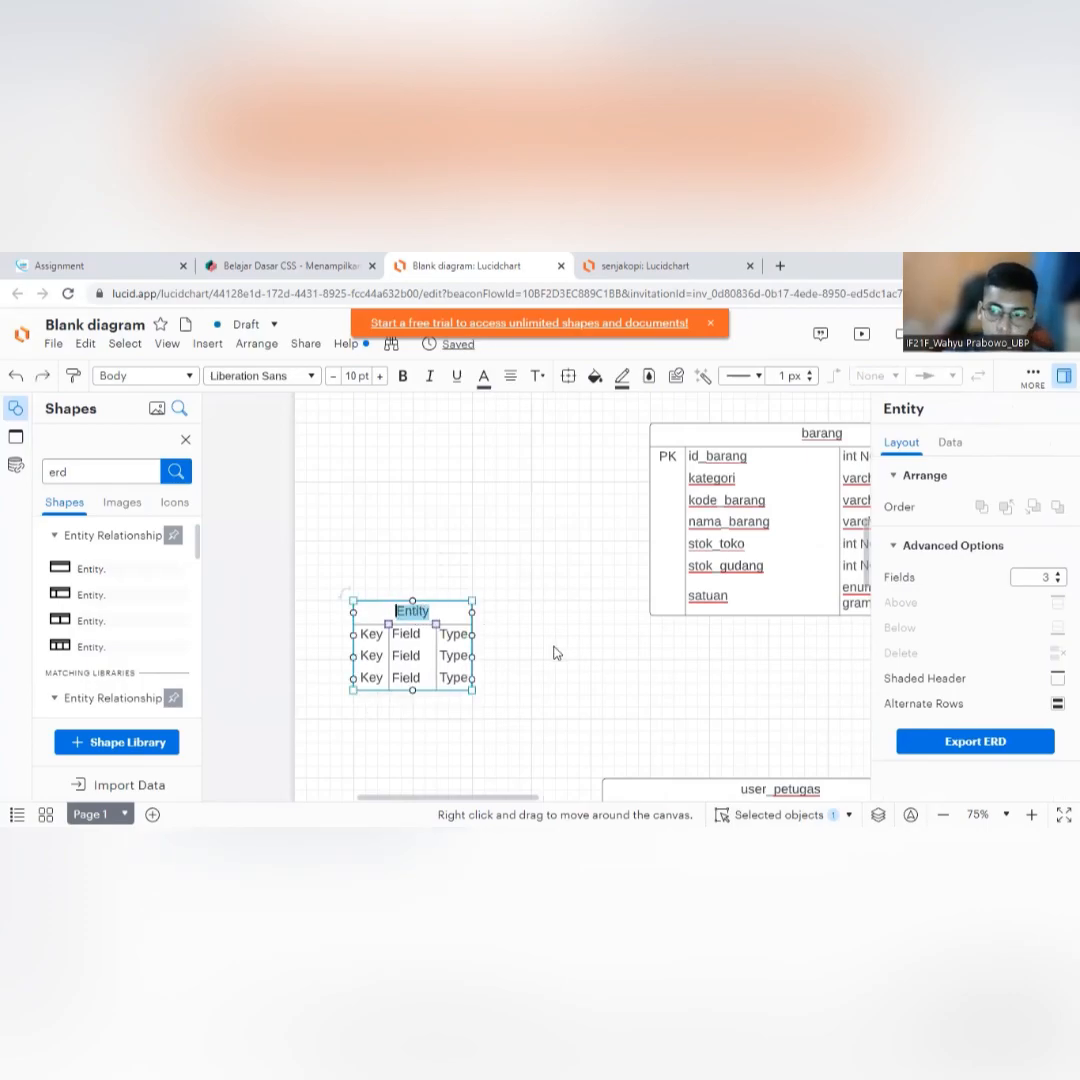
{"action": "type", "text": "Sup"}
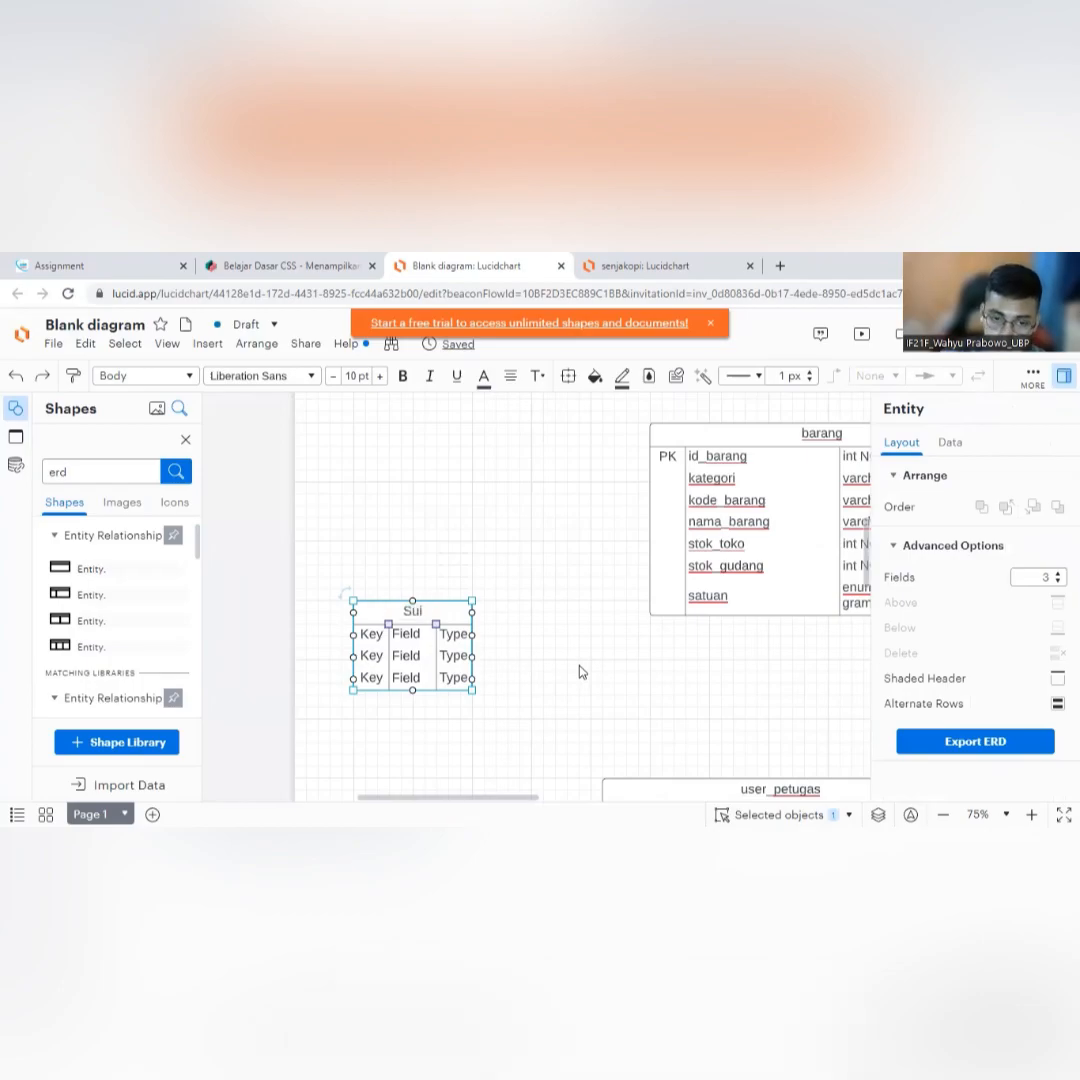
{"action": "type", "text": "plier"}
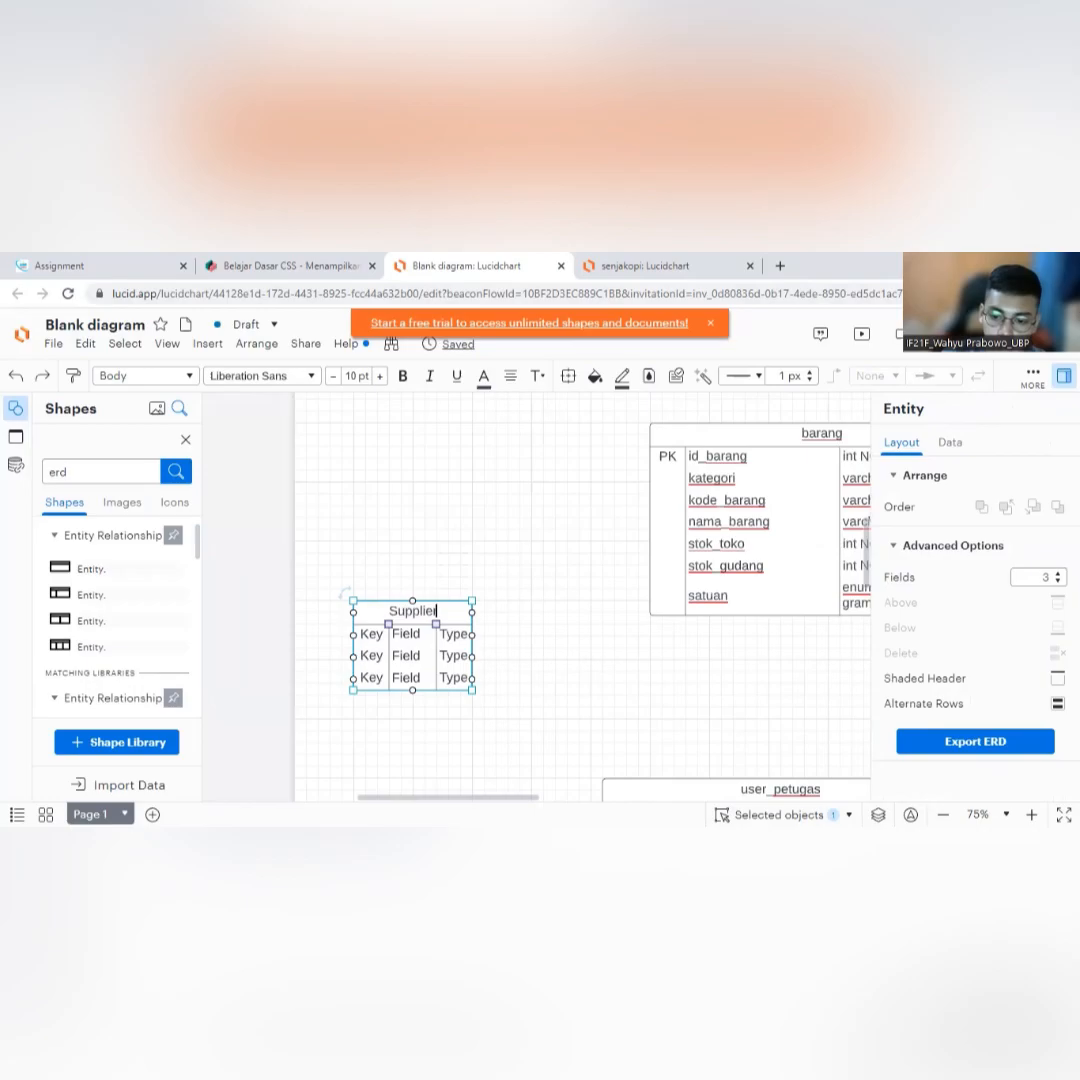
{"action": "key", "text": "Escape"}
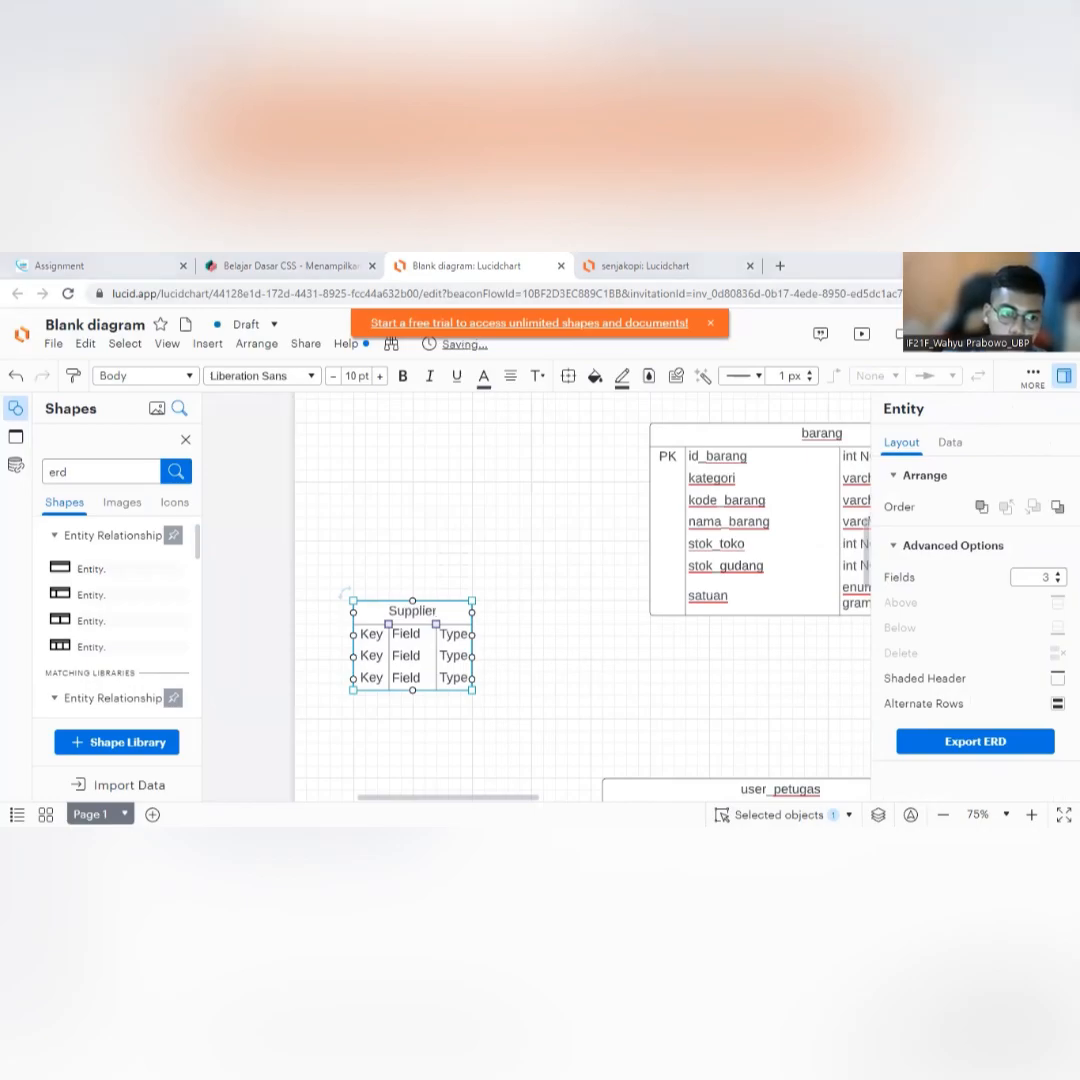
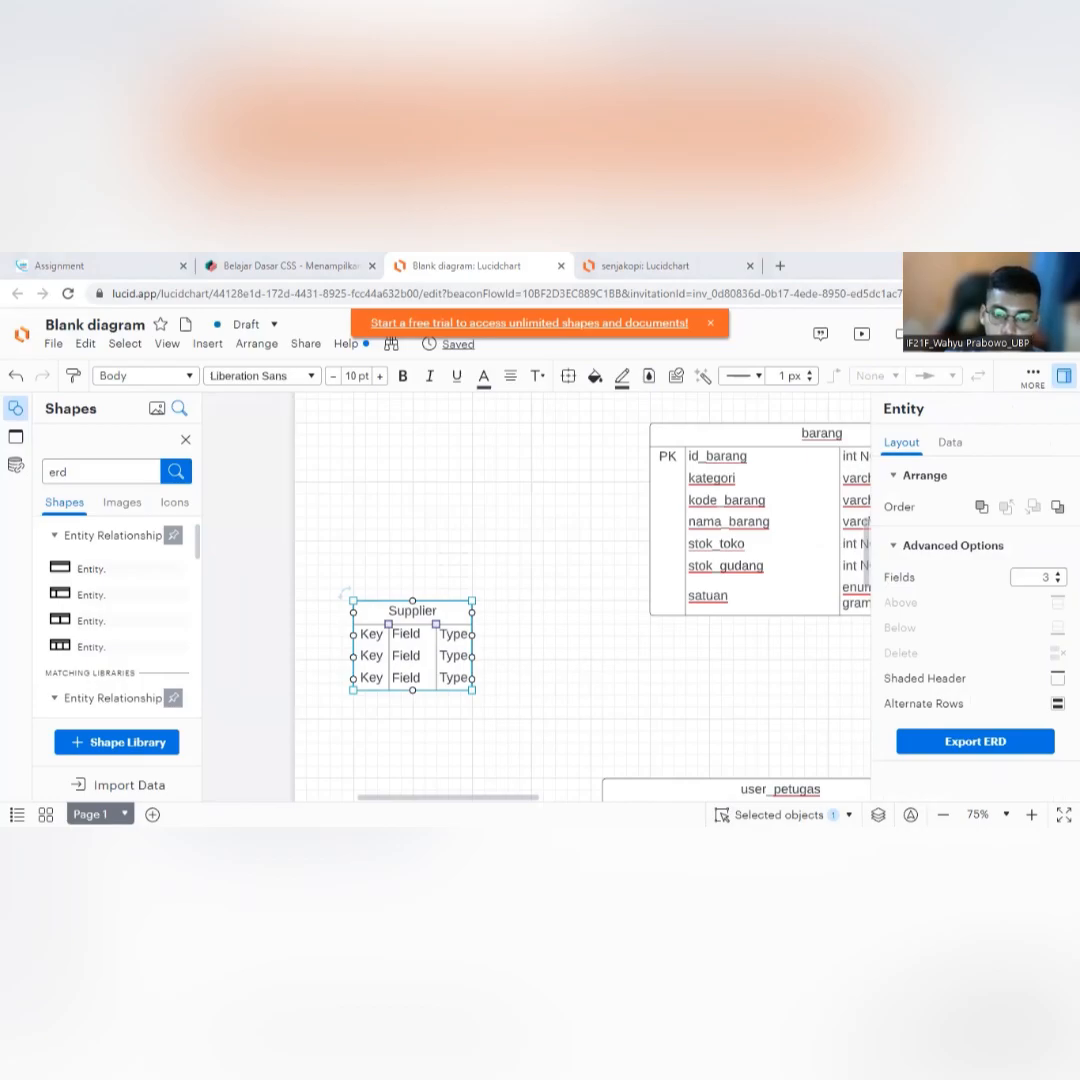
Set the key of the Supplier entity's first row to PK and its field name to id_supplite.
{"action": "double_click", "coordinate": [374, 635]}
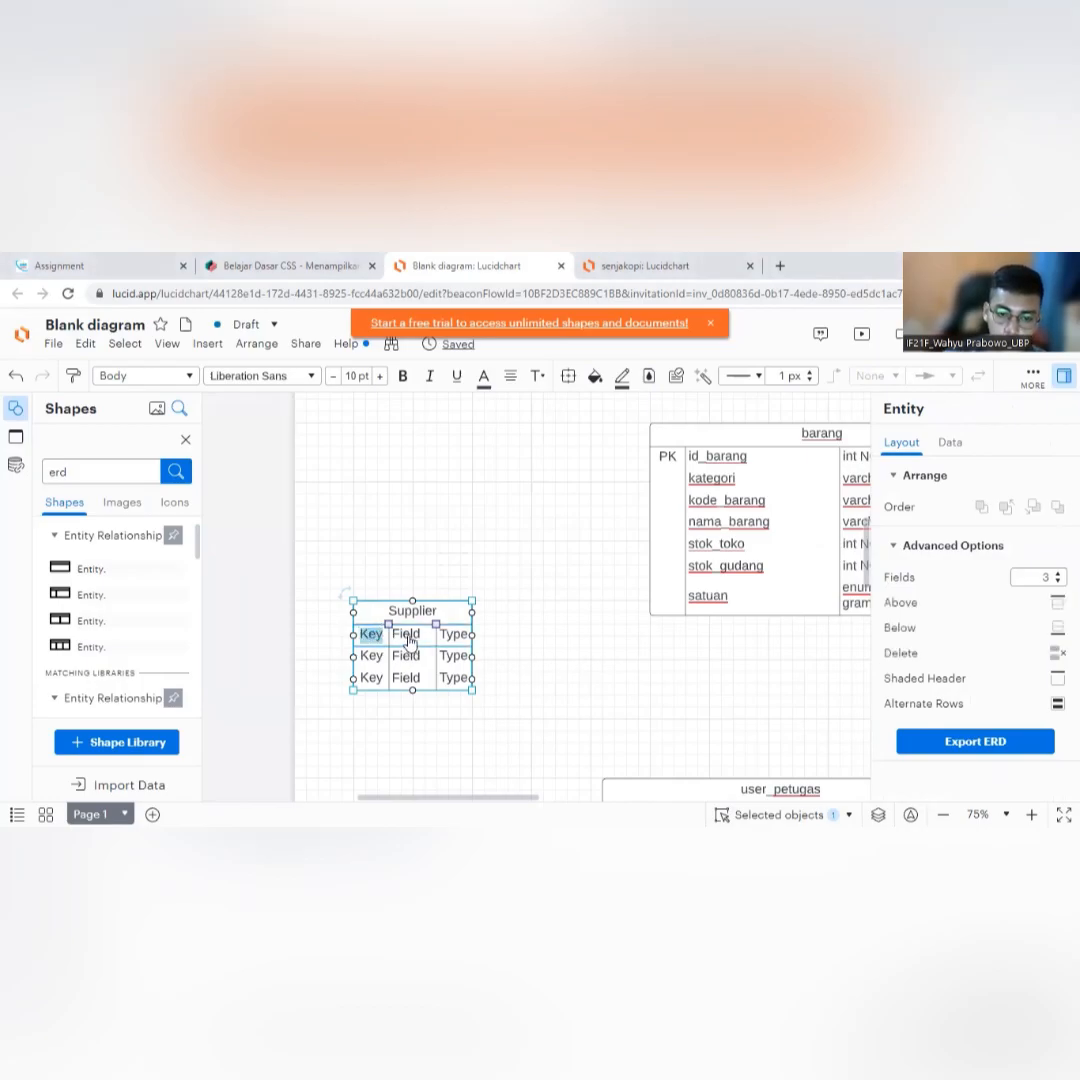
{"action": "type", "text": "PK"}
{"action": "key", "text": "Tab"}
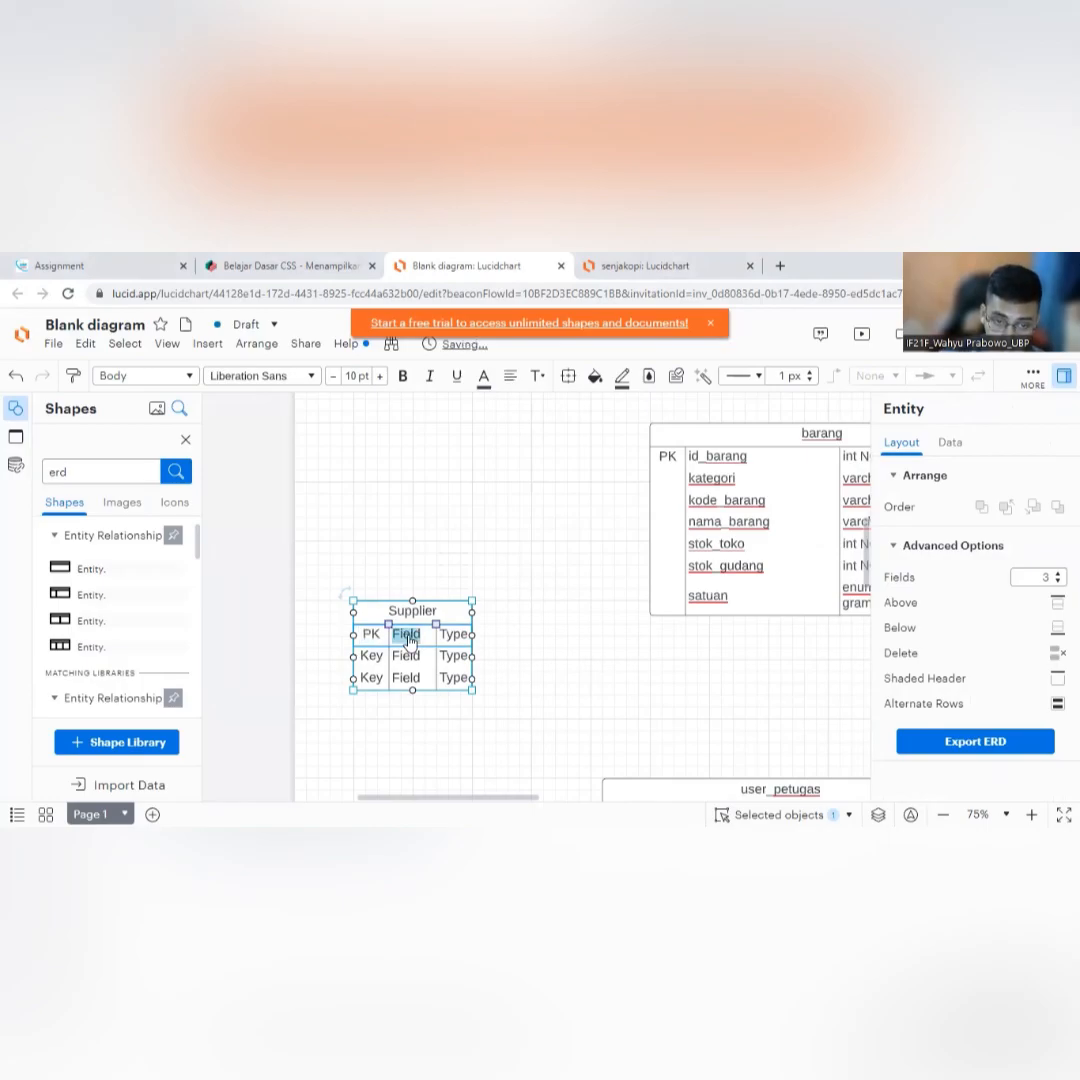
{"action": "type", "text": "id_supplier"}
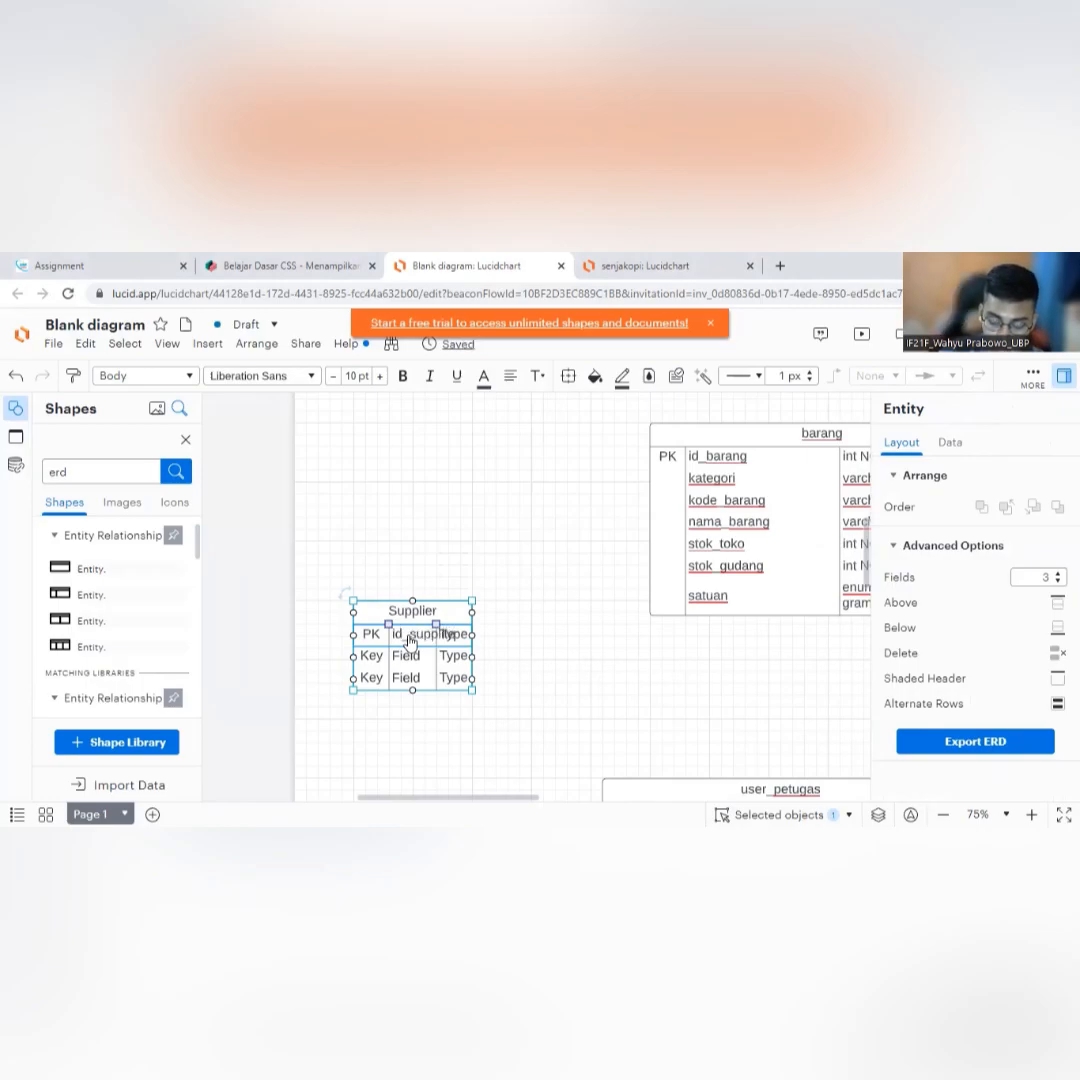
{"action": "left_click", "coordinate": [484, 612]}
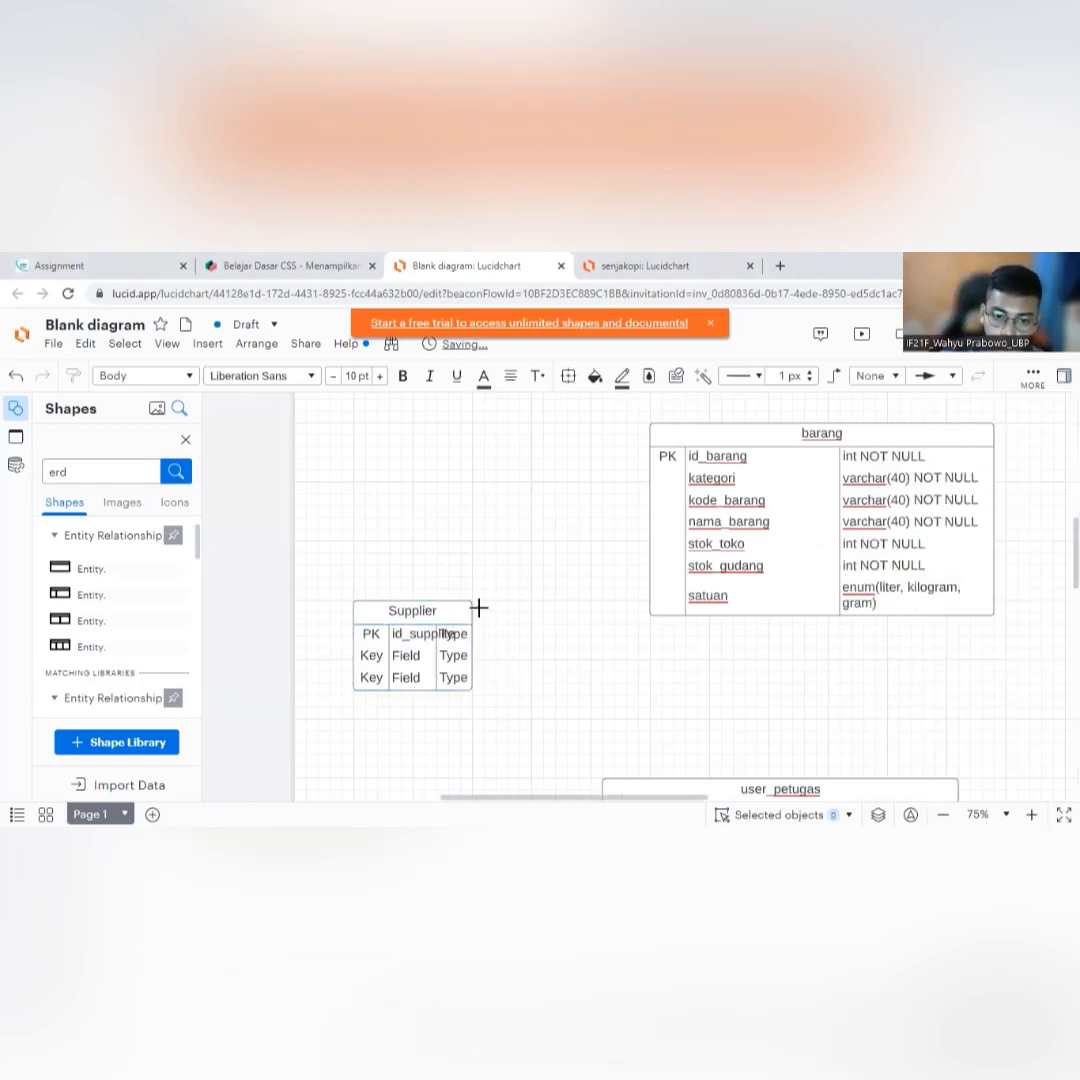
Widen the Supplier entity to about 5.4 cm and correct its first field name to id_supplier.
{"action": "left_click", "coordinate": [441, 612]}
{"action": "left_click_drag", "start_coordinate": [471, 611], "coordinate": [557, 611]}
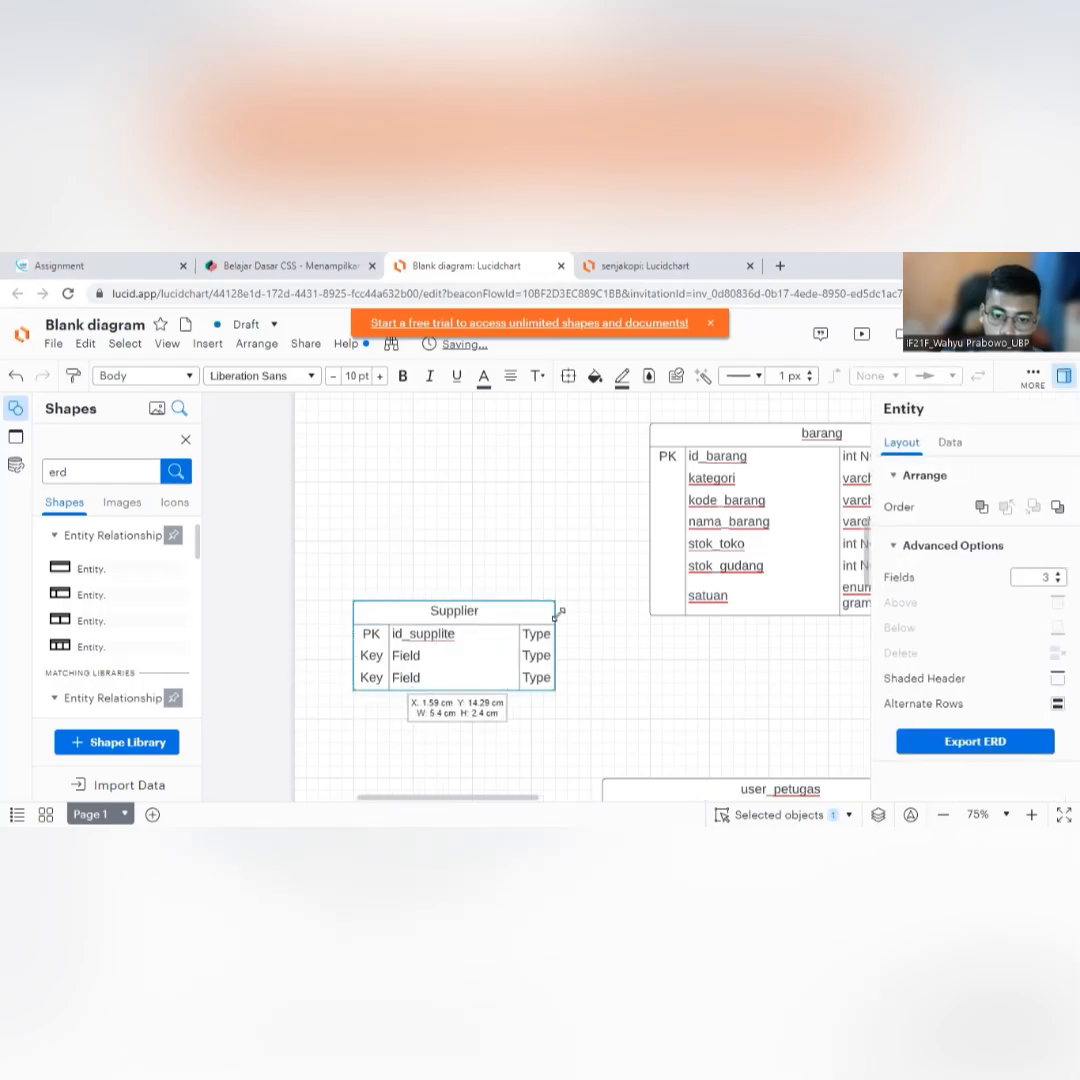
{"action": "left_click", "coordinate": [452, 639]}
{"action": "double_click", "coordinate": [459, 636]}
{"action": "left_click", "coordinate": [458, 633]}
{"action": "type", "text": "r"}
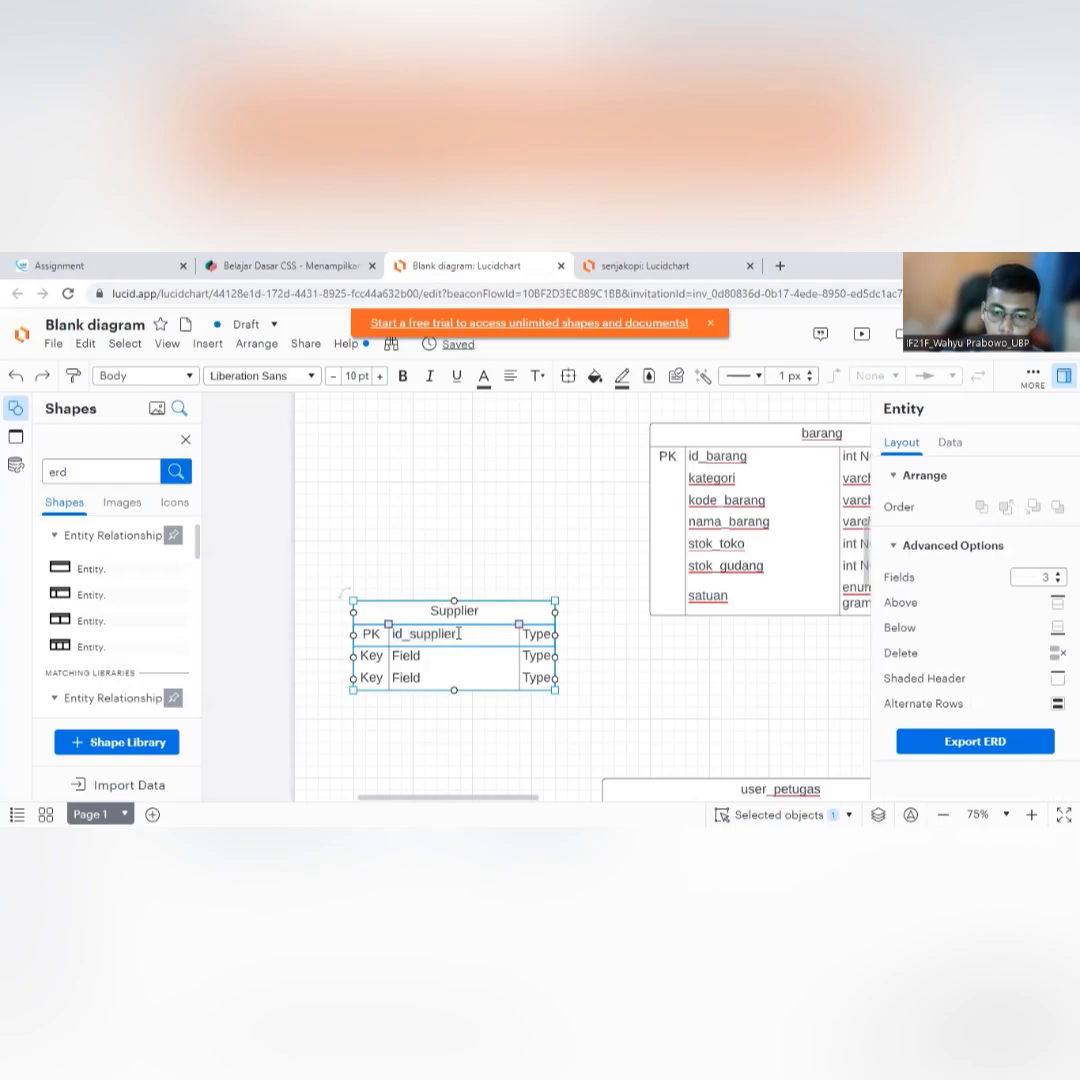
Name the second field of the Supplier entity kode_supplier.
{"action": "left_click", "coordinate": [410, 655]}
{"action": "double_click", "coordinate": [422, 655]}
{"action": "type", "text": "kode"}
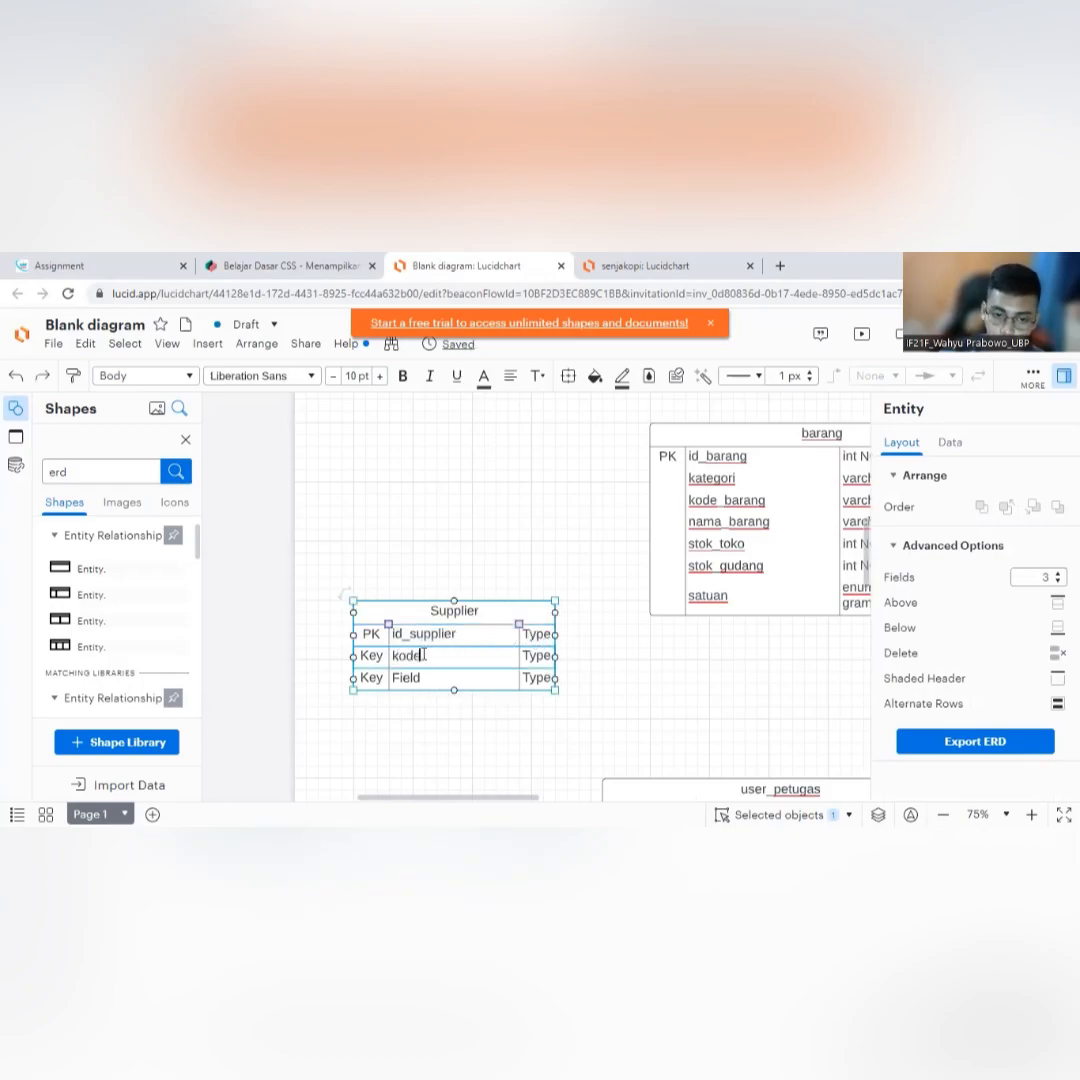
{"action": "type", "text": "_su"}
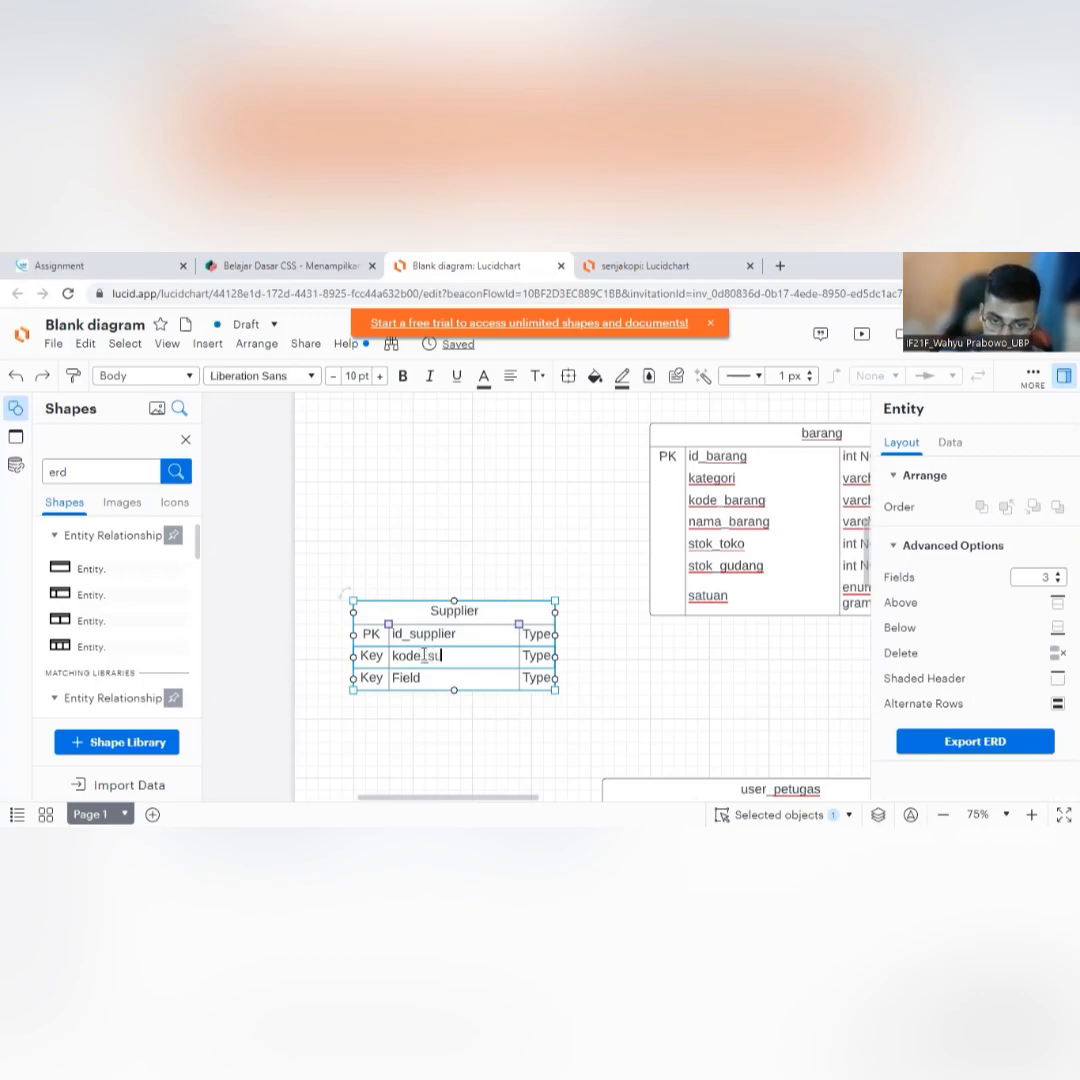
{"action": "type", "text": "pplier"}
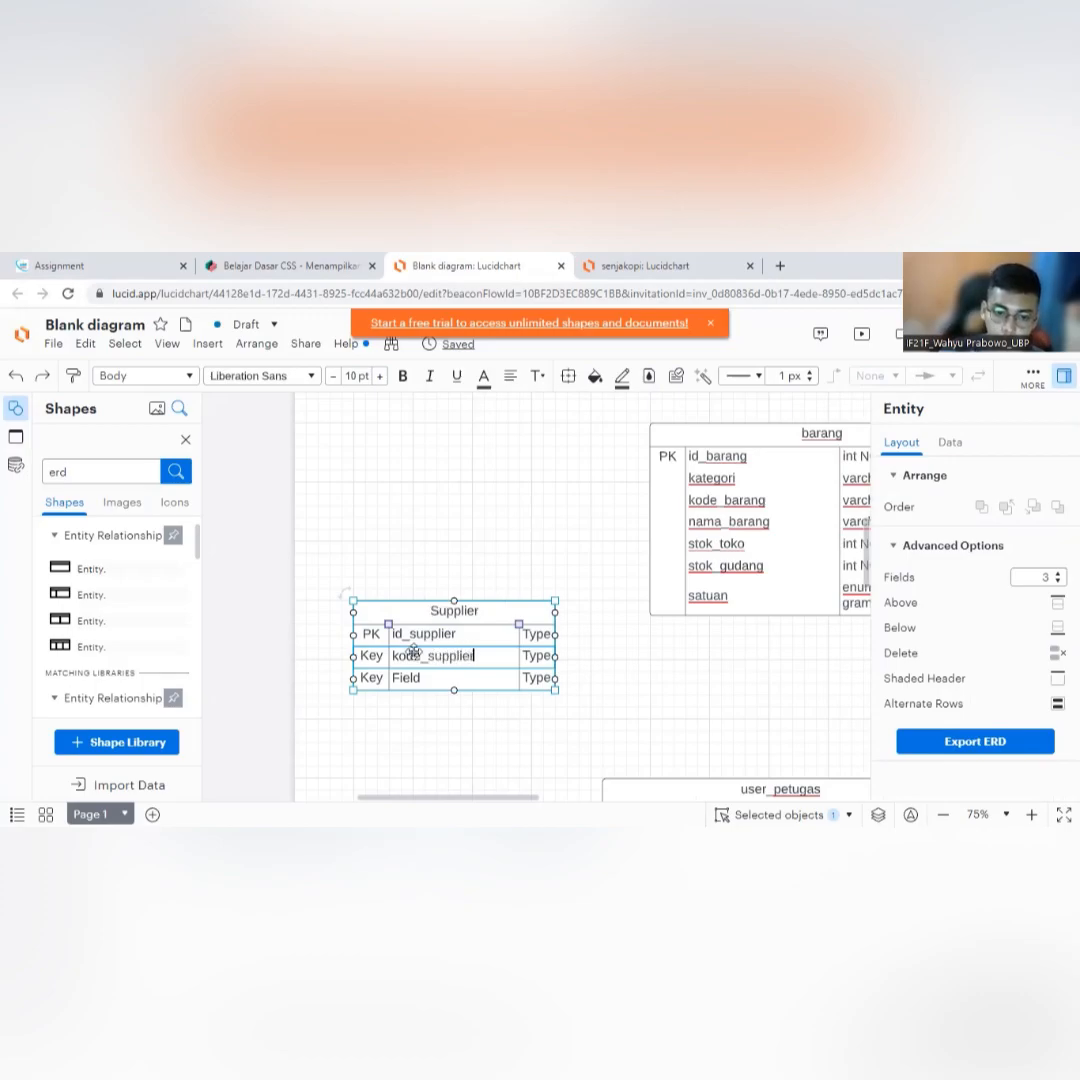
Name the third field of the Supplier entity nama_supplier.
{"action": "double_click", "coordinate": [410, 677]}
{"action": "type", "text": "na"}
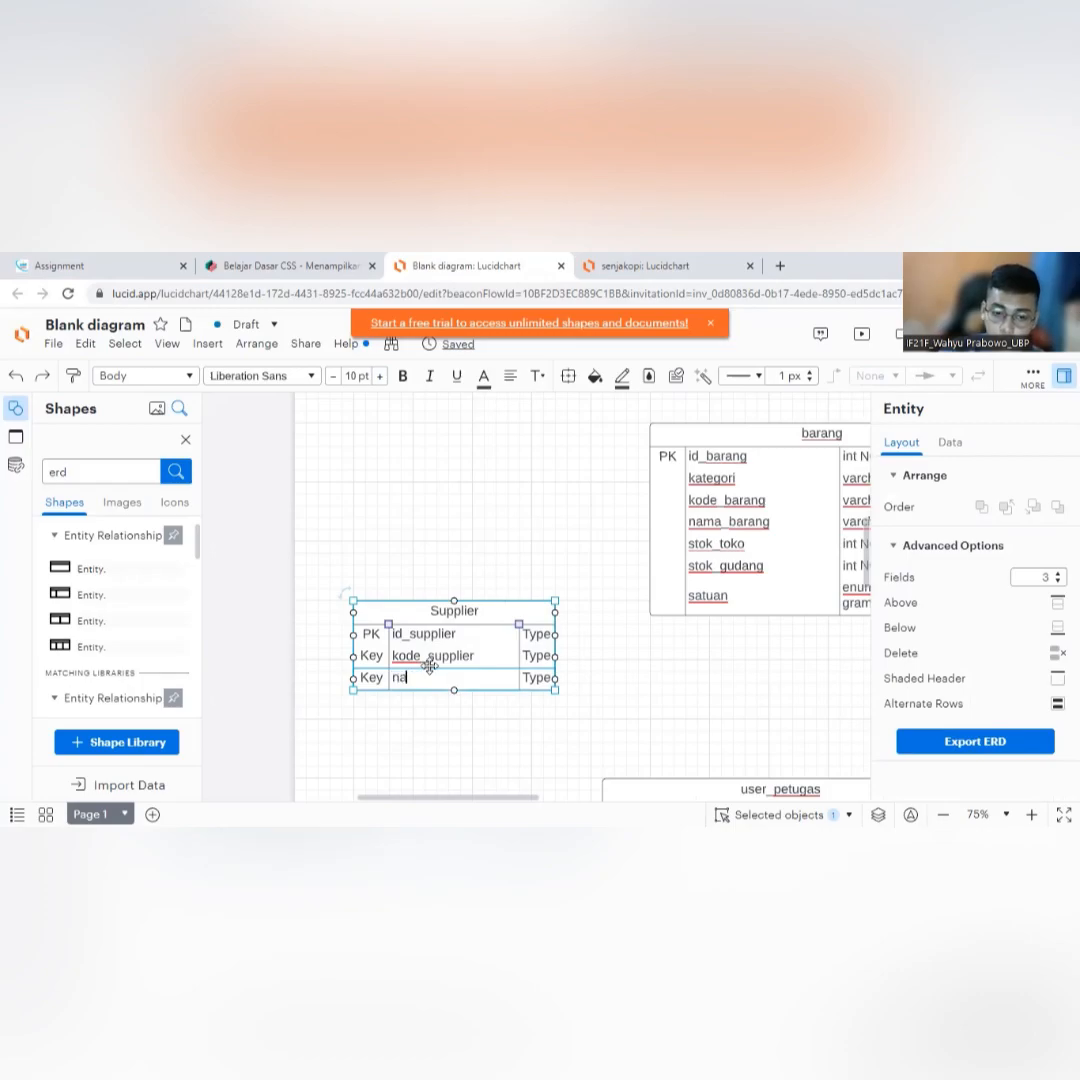
{"action": "type", "text": "ma_"}
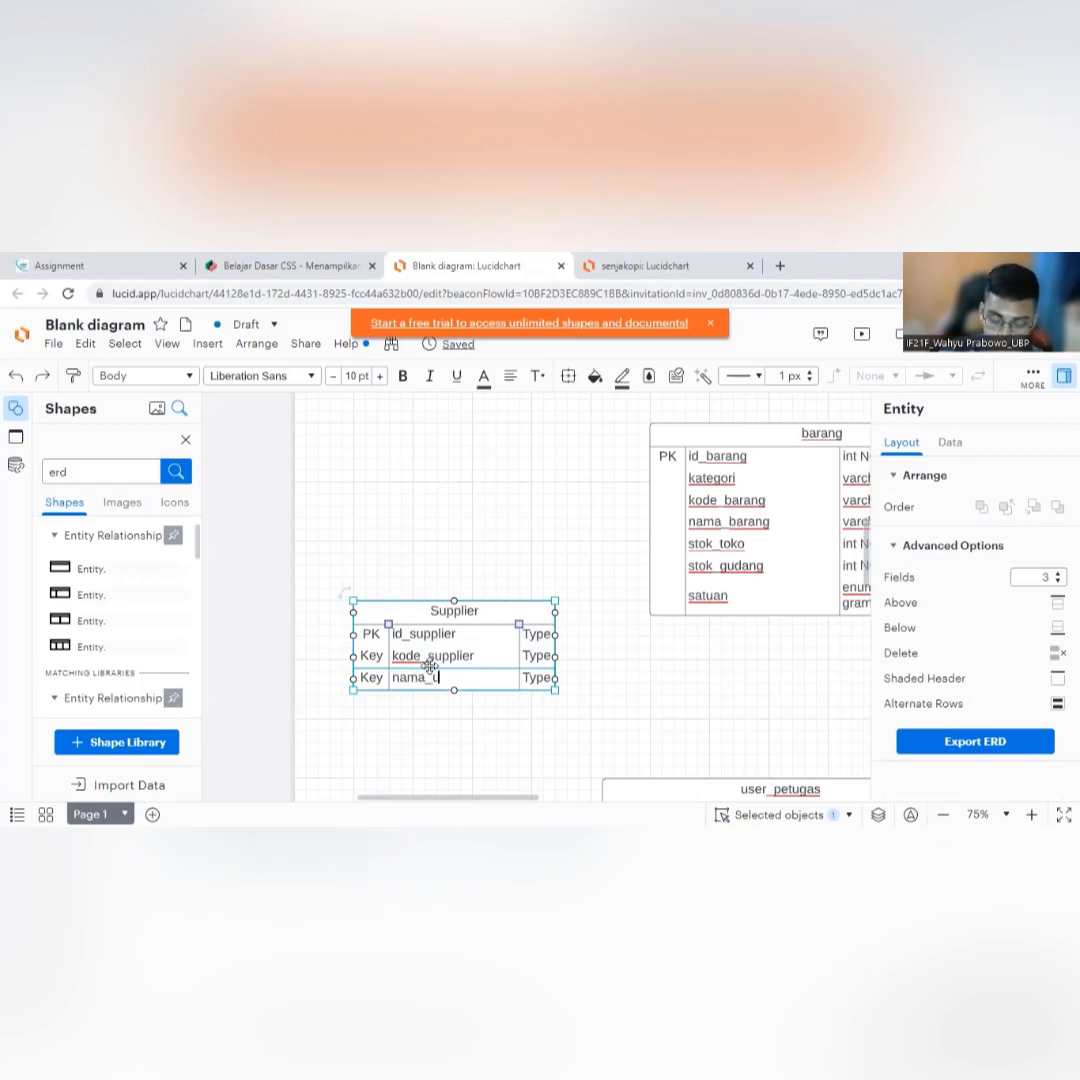
{"action": "type", "text": "supplier"}
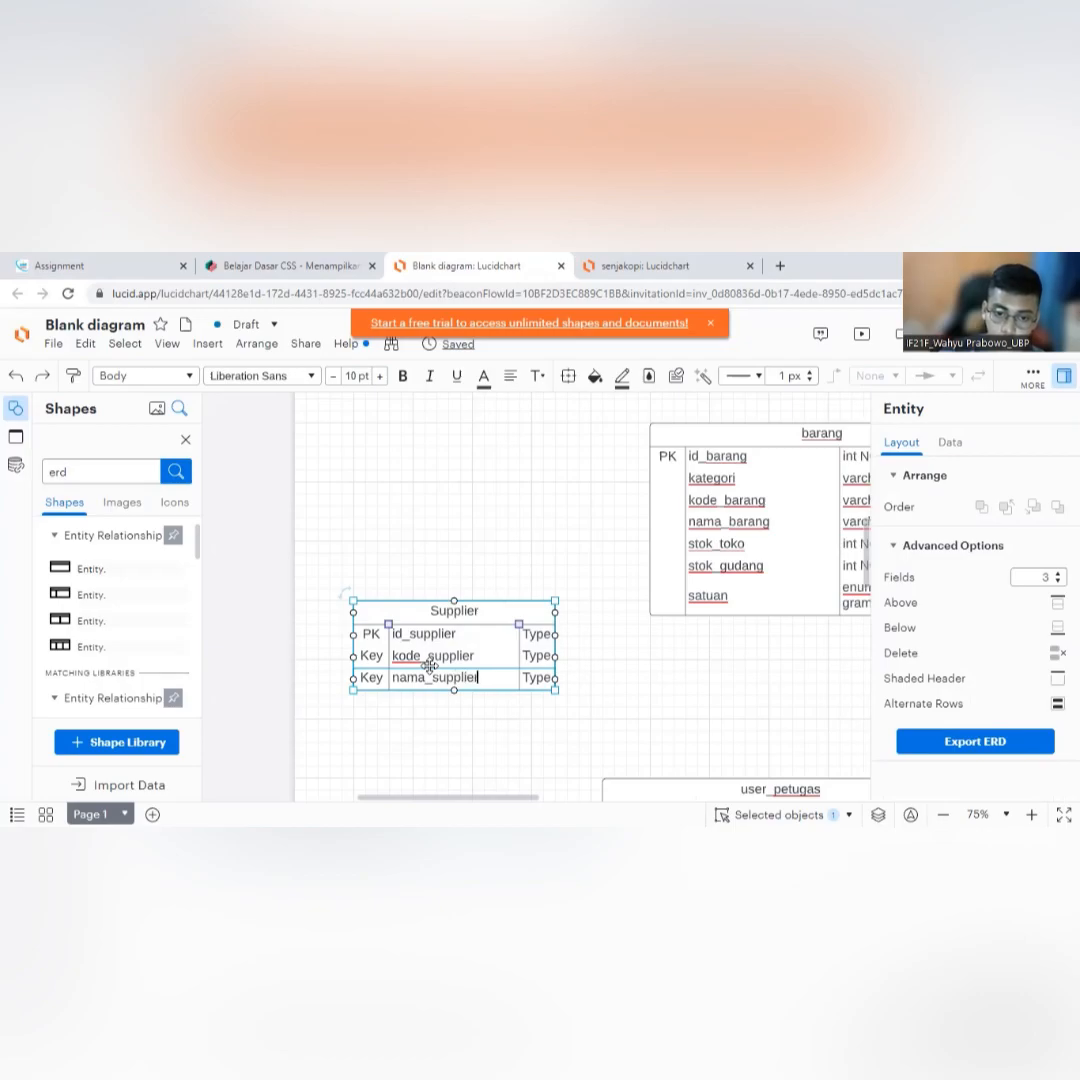
{"action": "left_click", "coordinate": [501, 716]}
Increase the Supplier entity to 4 fields and name the new last field alamat.
{"action": "left_click", "coordinate": [488, 677]}
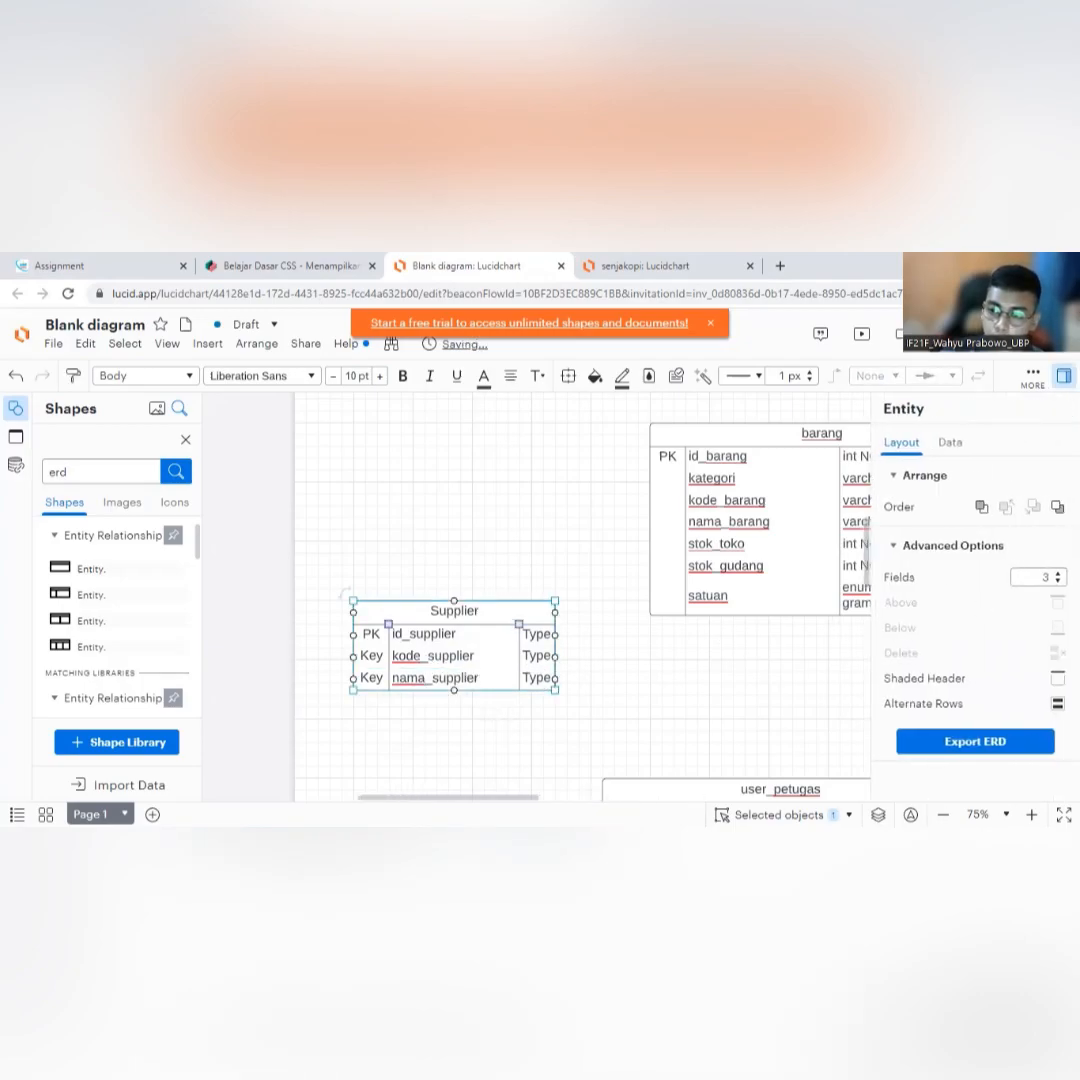
{"action": "left_click", "coordinate": [1058, 573]}
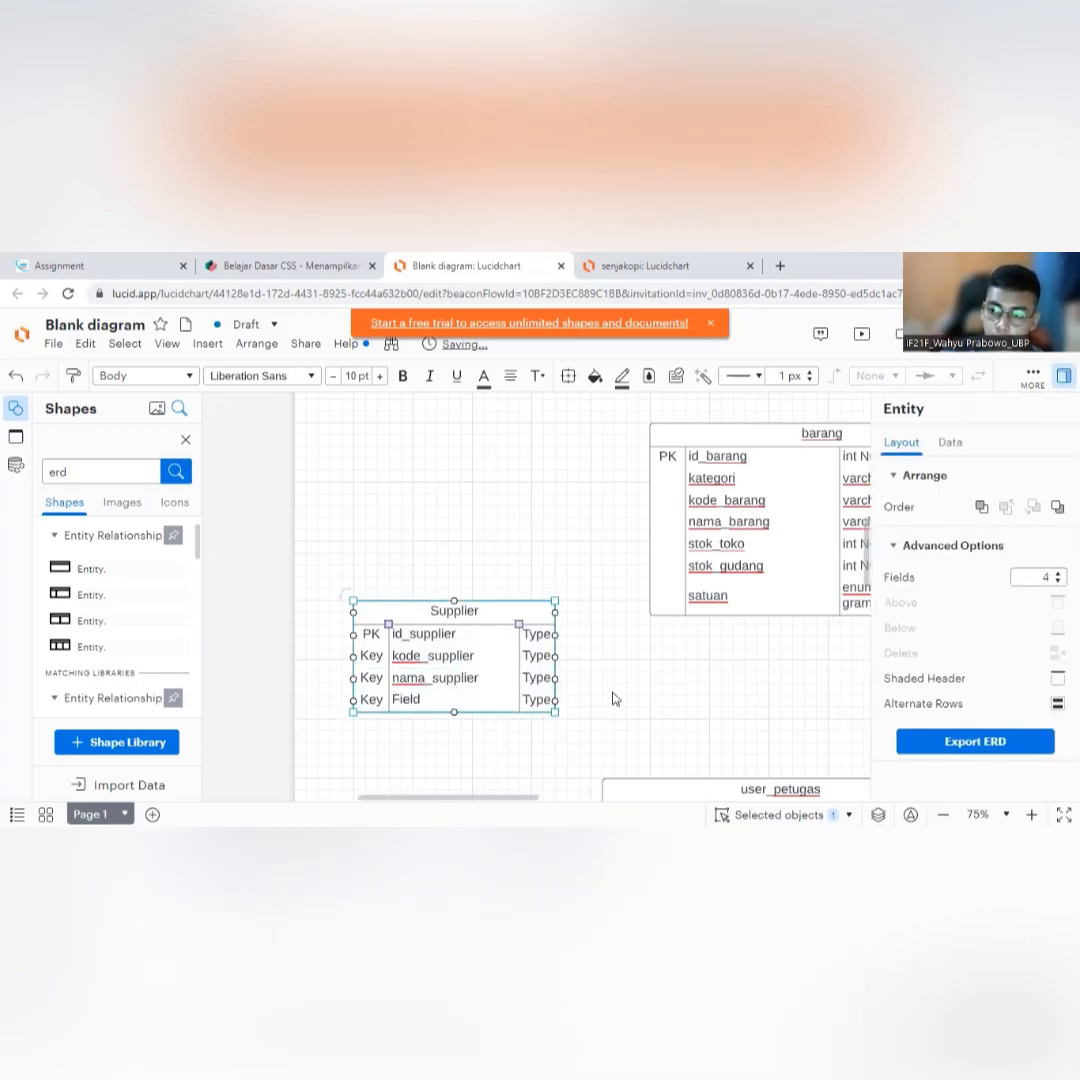
{"action": "double_click", "coordinate": [420, 699]}
{"action": "type", "text": "alamat"}
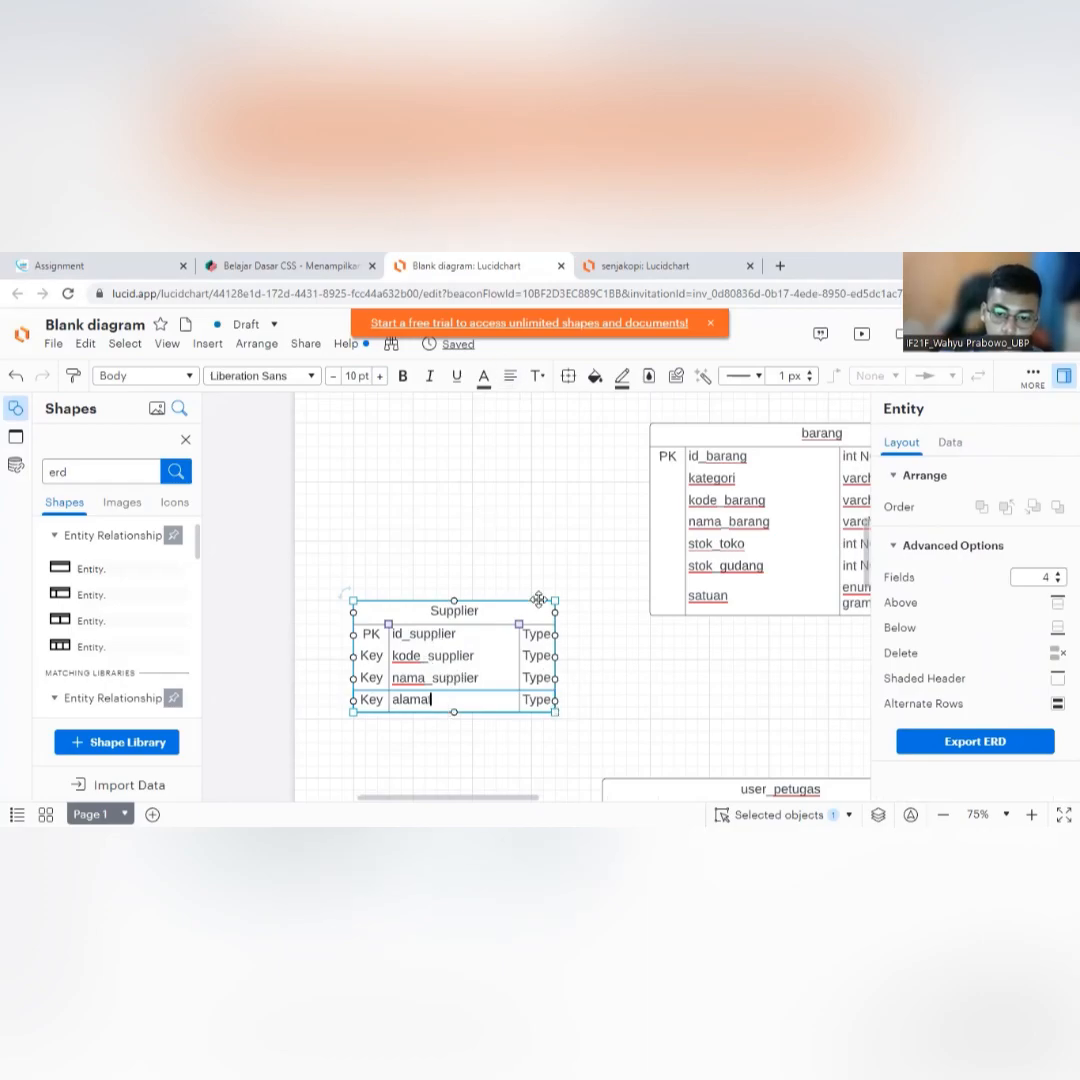
Widen the Supplier entity toward barang and narrow its field-name column to leave more room for the type column.
{"action": "left_click", "coordinate": [556, 624]}
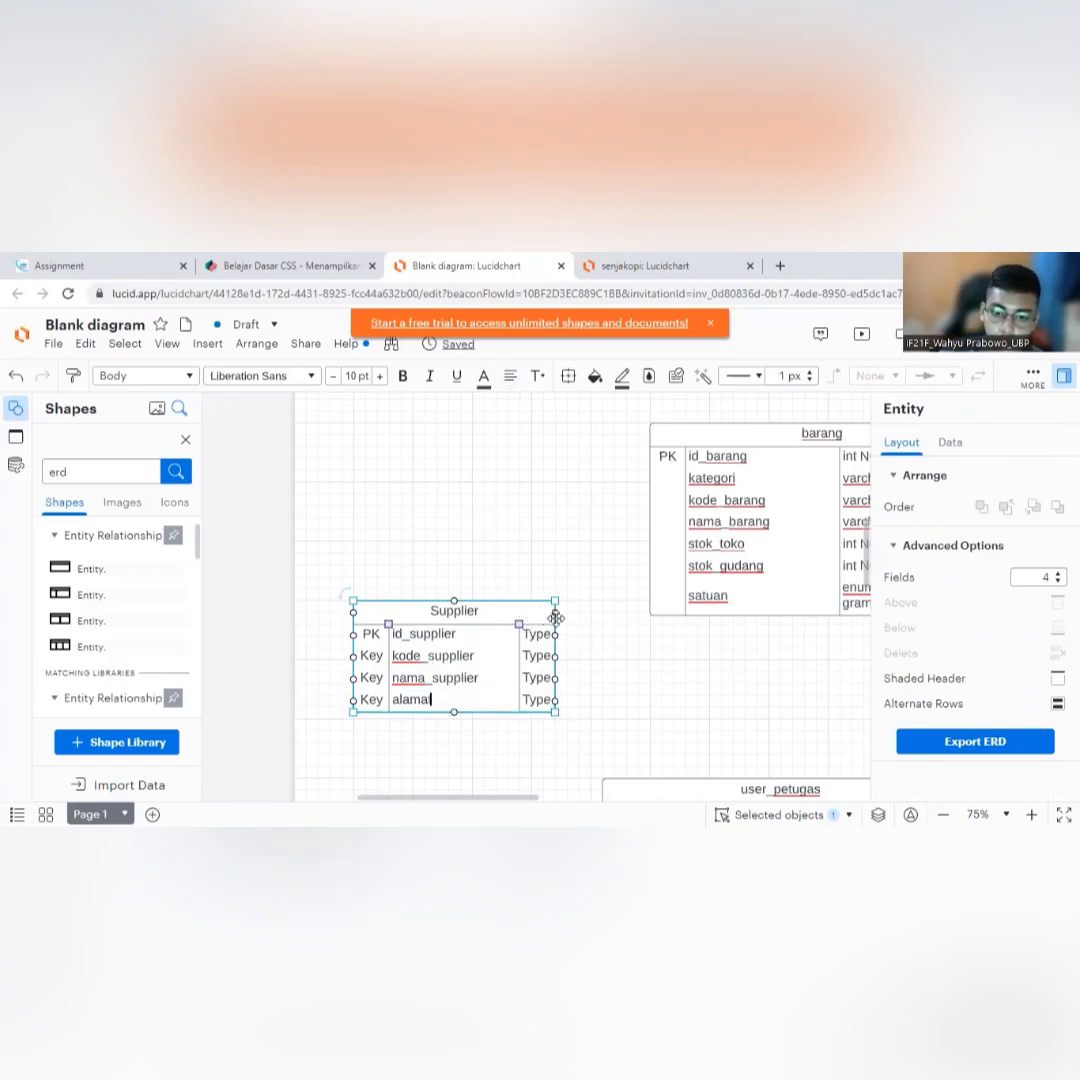
{"action": "left_click_drag", "start_coordinate": [557, 601], "coordinate": [604, 600]}
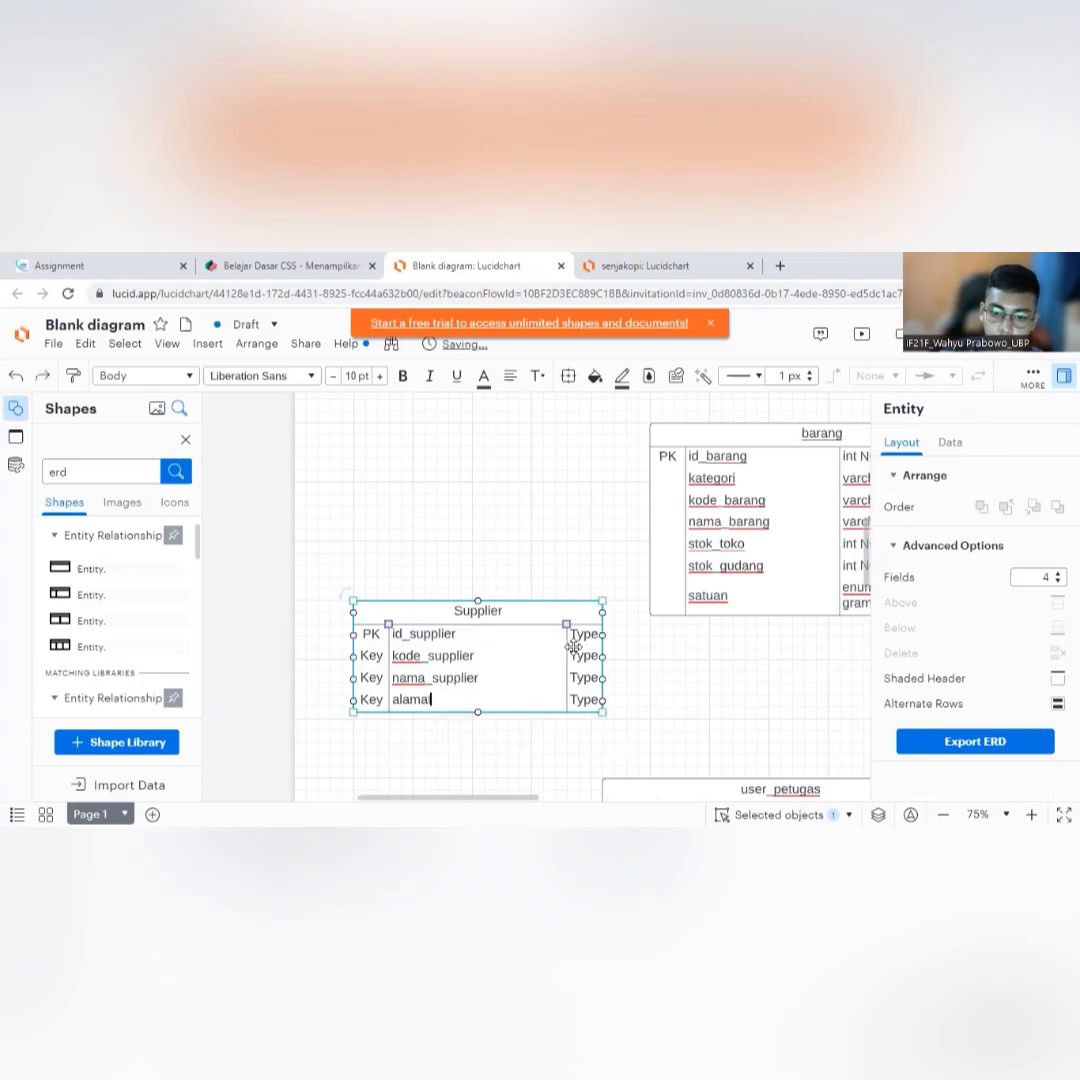
{"action": "left_click_drag", "start_coordinate": [567, 630], "coordinate": [494, 633]}
Set the type of the id_supplier field in the Supplier entity to int NOT NULL AUTO_INCREMENT.
{"action": "double_click", "coordinate": [519, 637]}
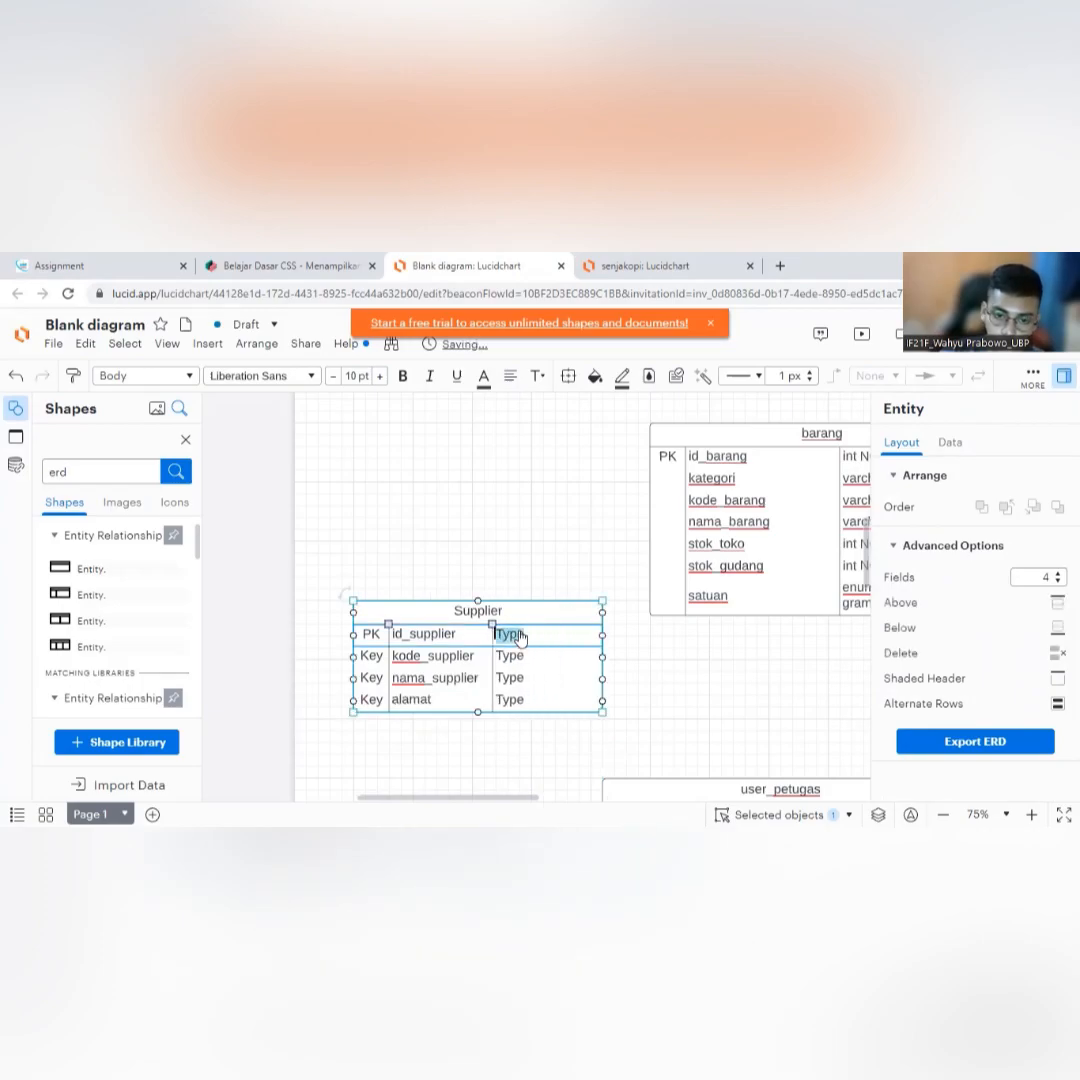
{"action": "key", "text": "BackSpace"}
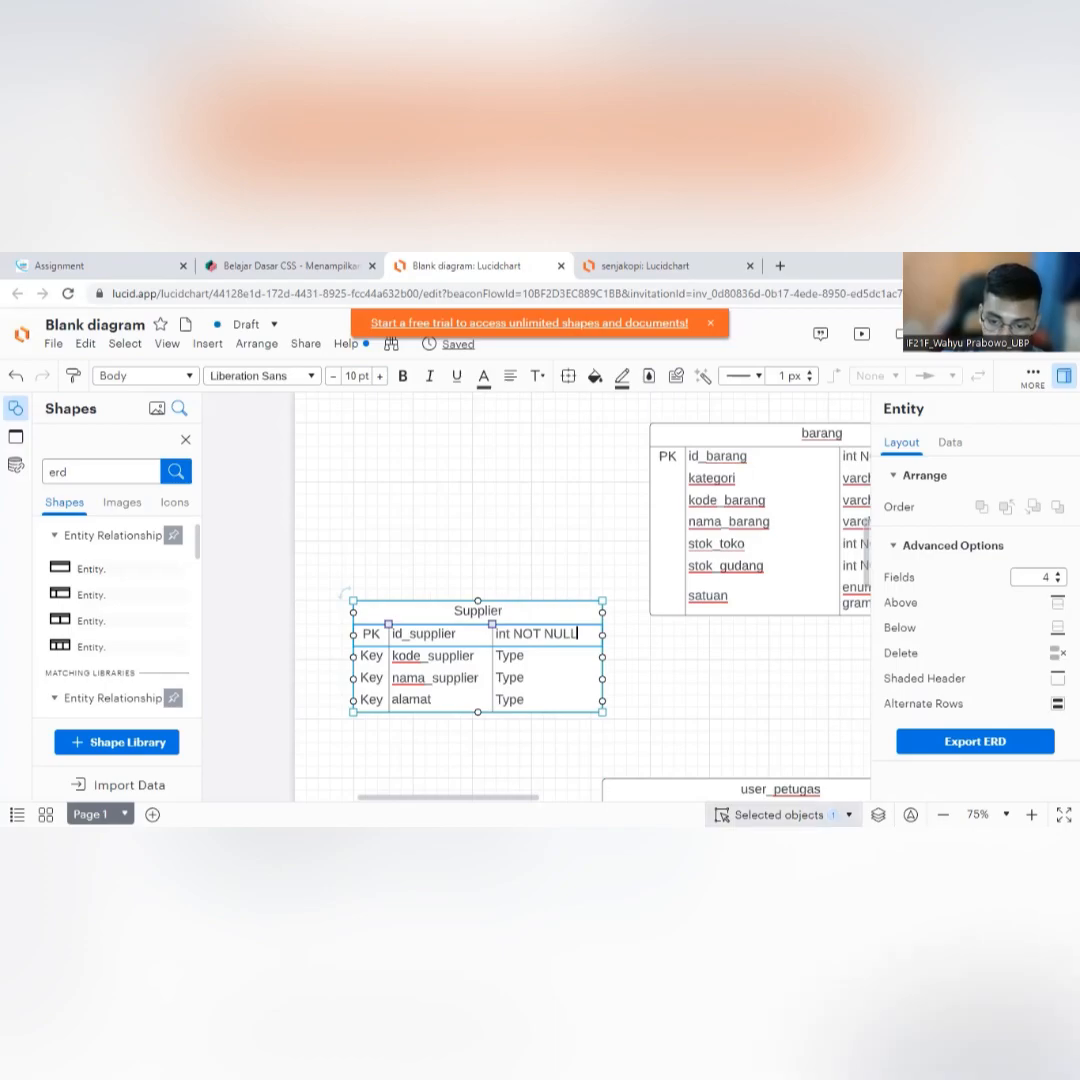
{"action": "key", "text": "Escape"}
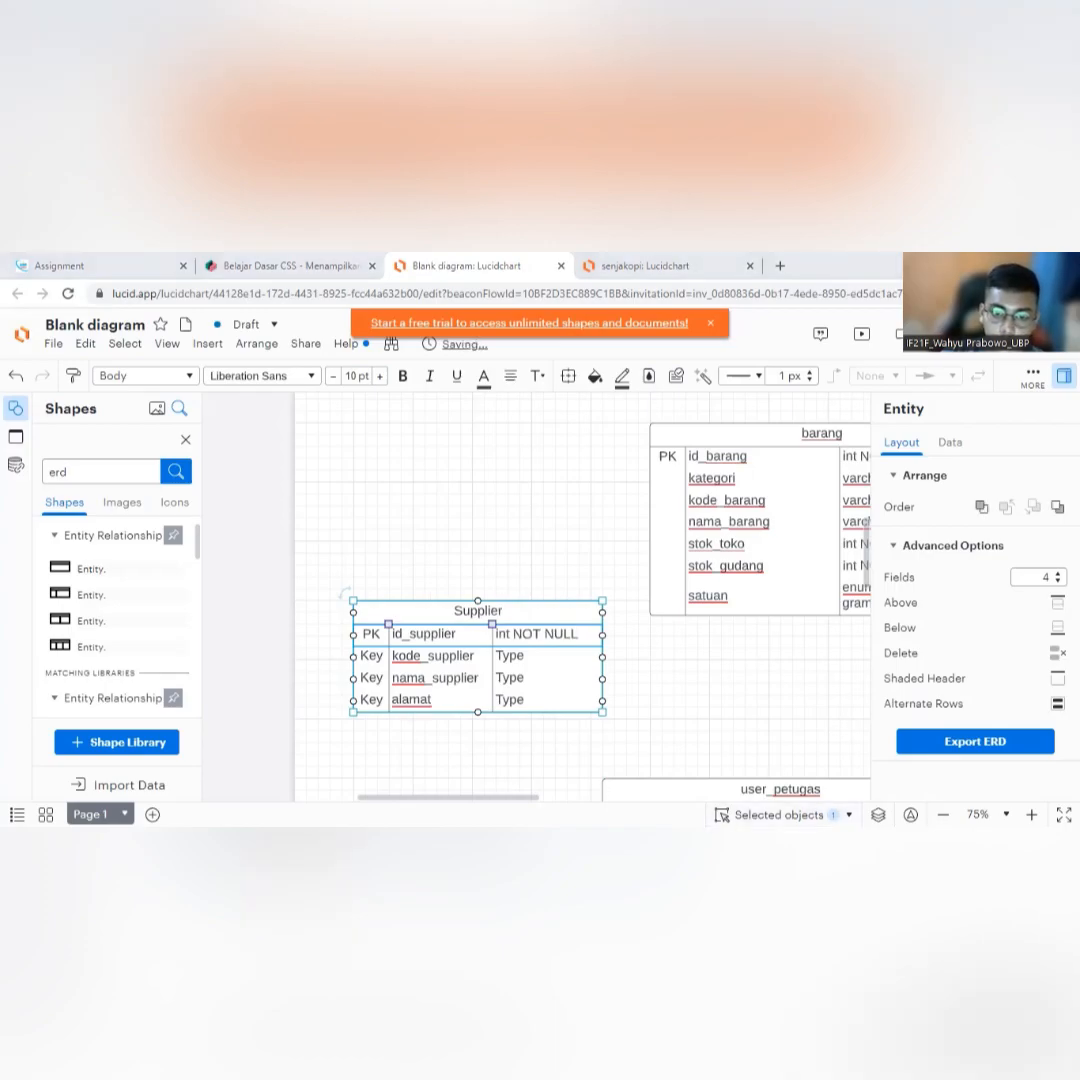
{"action": "double_click", "coordinate": [580, 636]}
{"action": "left_click", "coordinate": [578, 634]}
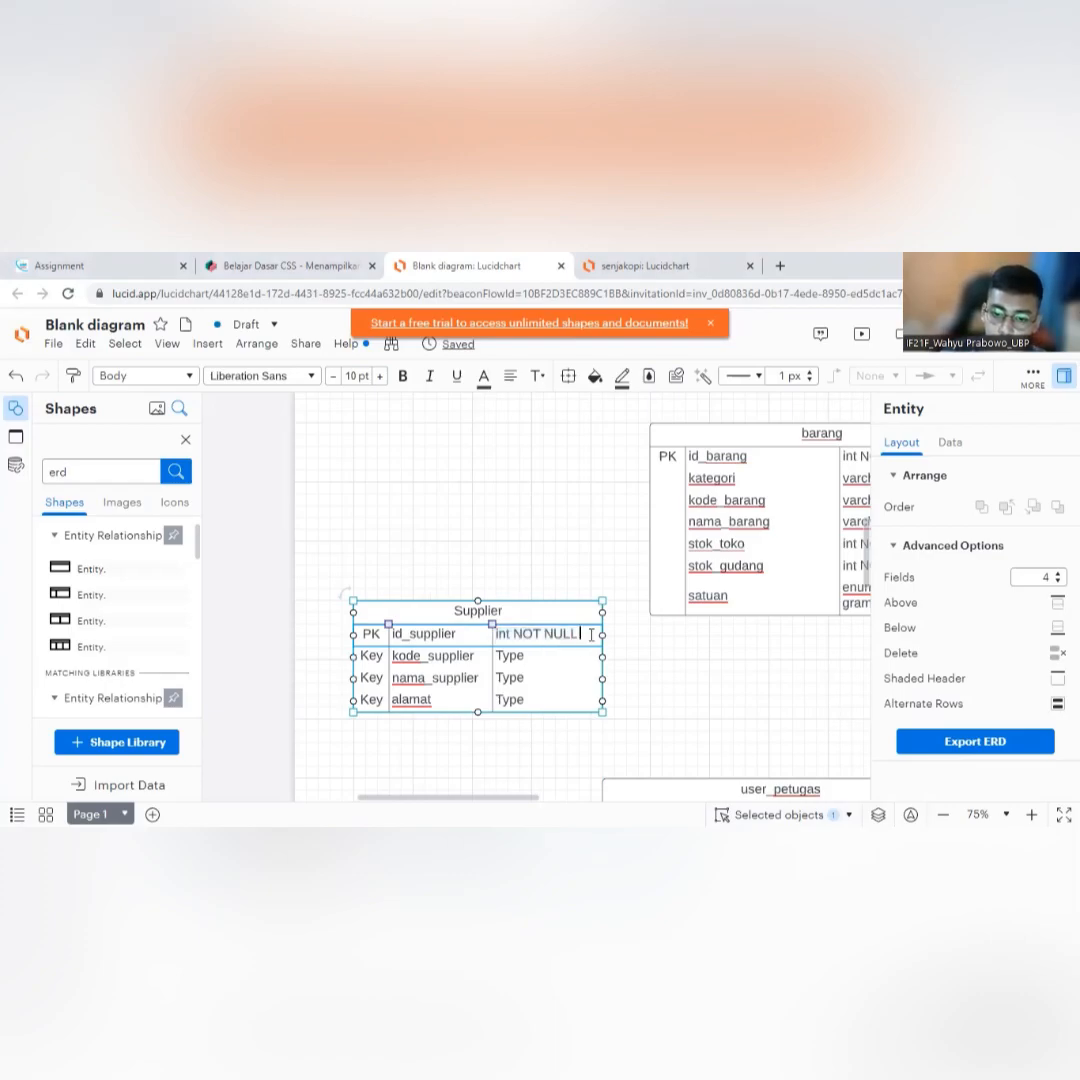
{"action": "type", "text": "AUTO"}
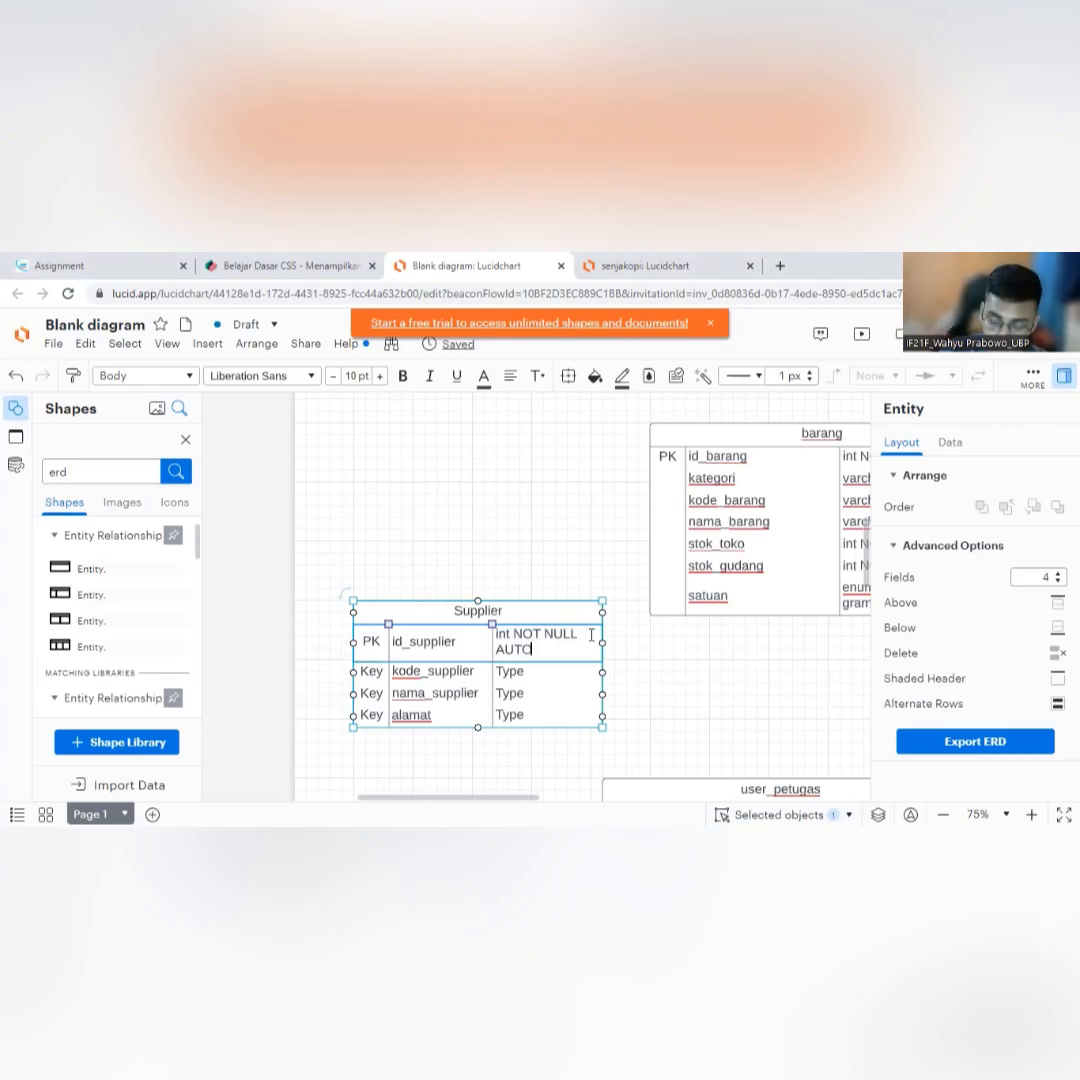
{"action": "type", "text": "_INCER"}
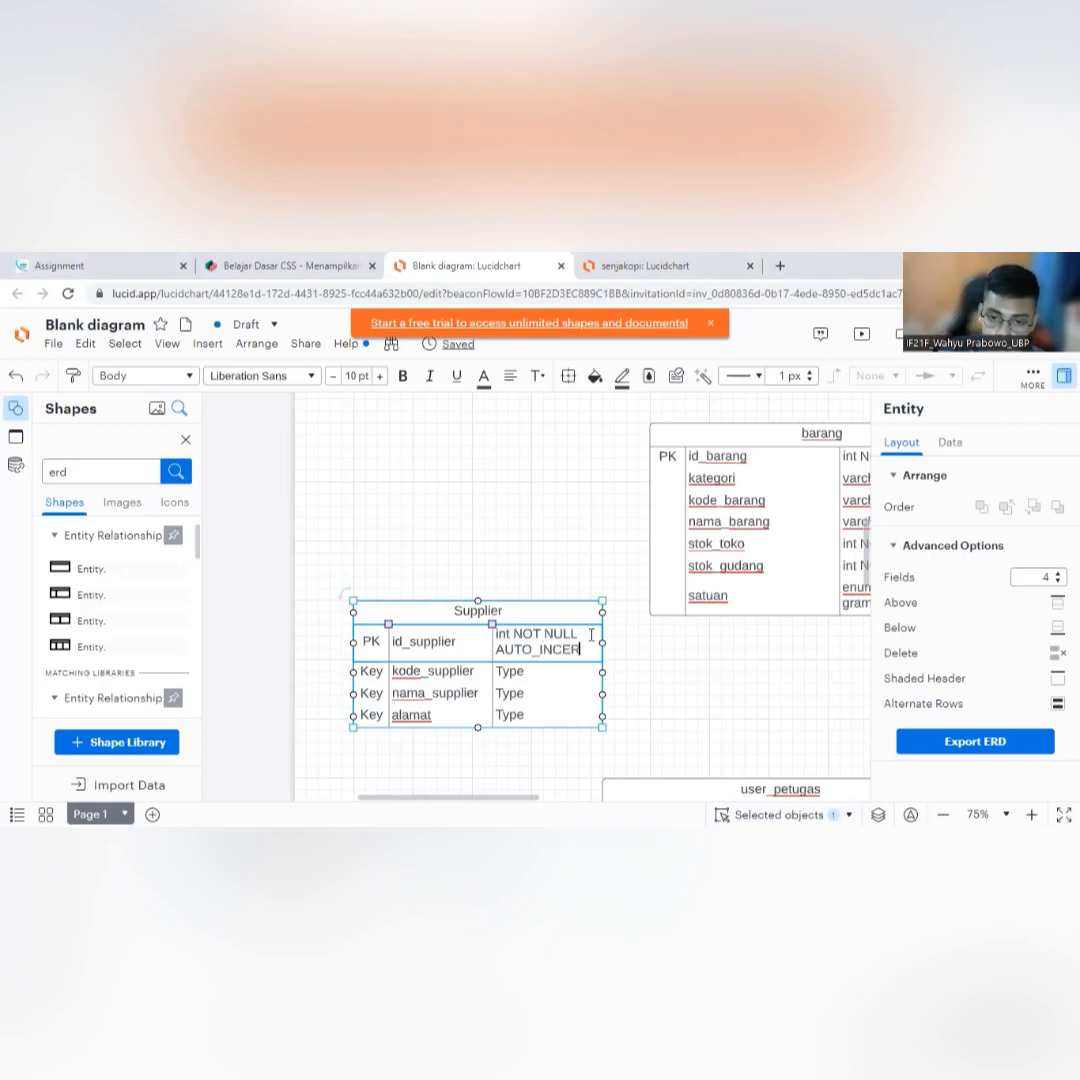
{"action": "key", "text": "BackSpace"}
{"action": "key", "text": "BackSpace"}
{"action": "type", "text": "REMENT"}
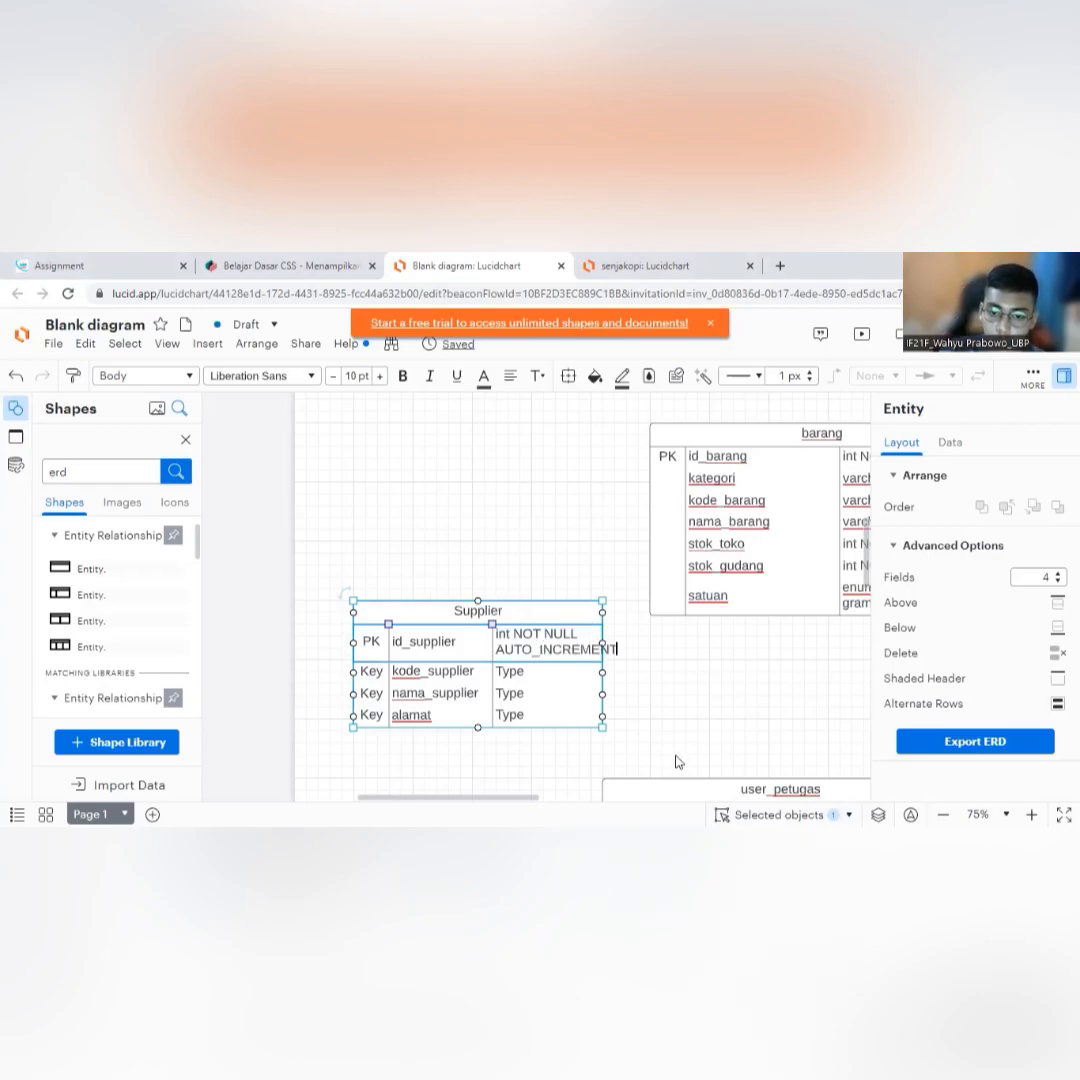
Append AUTO_INCREMENT to the type of id_barang and move the barang table farther right, away from the Supplier table.
{"action": "left_click", "coordinate": [694, 649]}
{"action": "left_click_drag", "start_coordinate": [681, 797], "coordinate": [751, 797]}
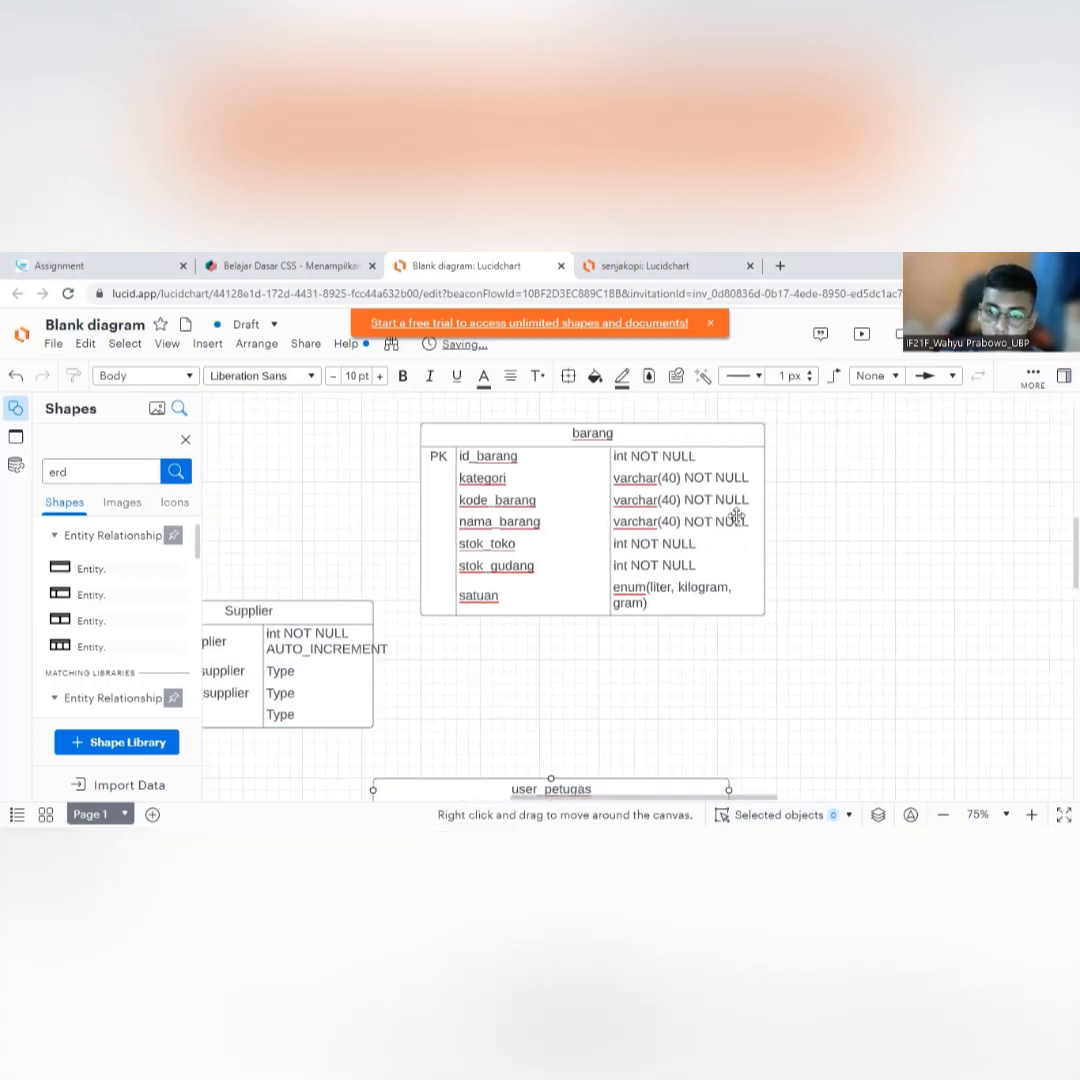
{"action": "left_click", "coordinate": [710, 457]}
{"action": "double_click", "coordinate": [707, 456]}
{"action": "left_click", "coordinate": [705, 455]}
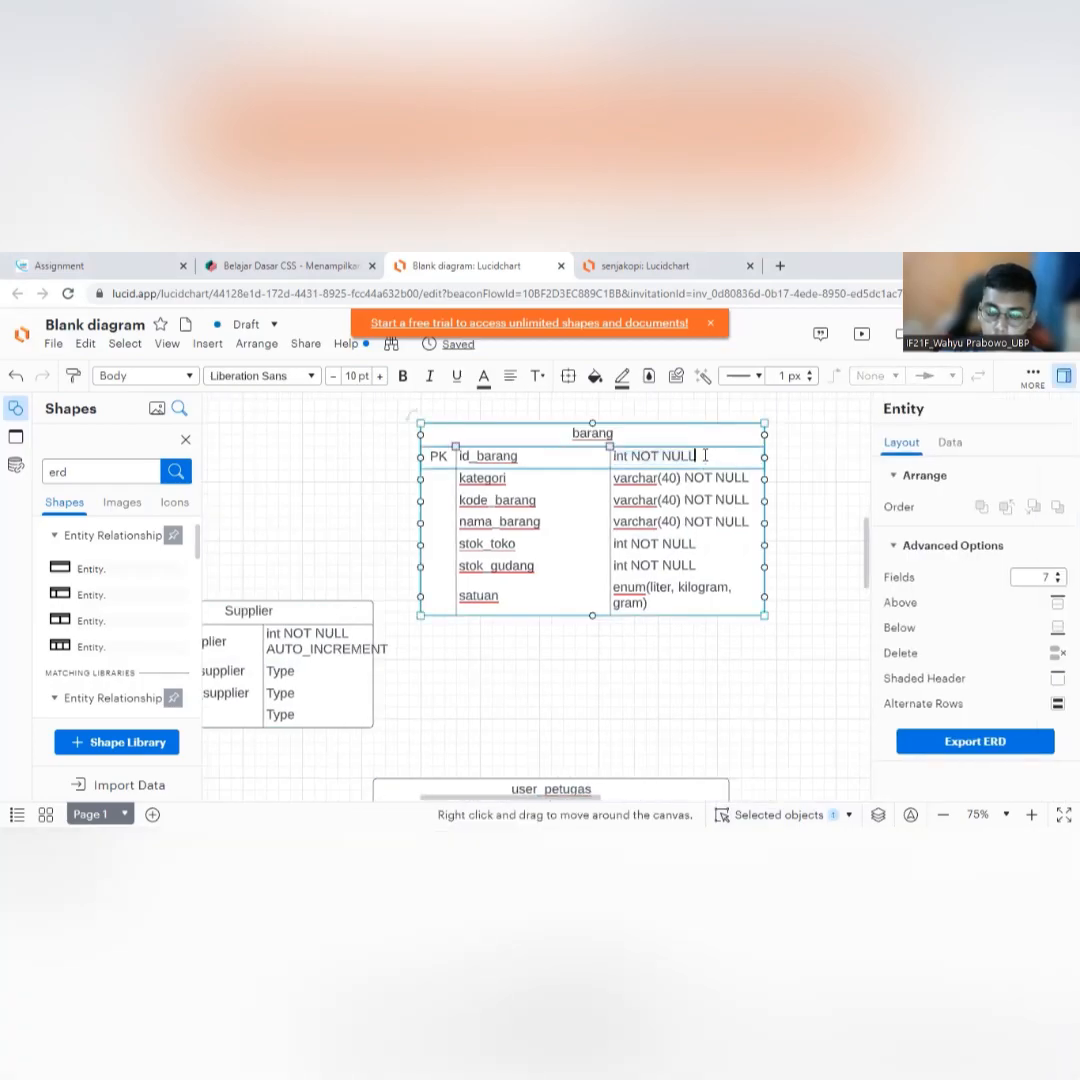
{"action": "type", "text": "AUTO_"}
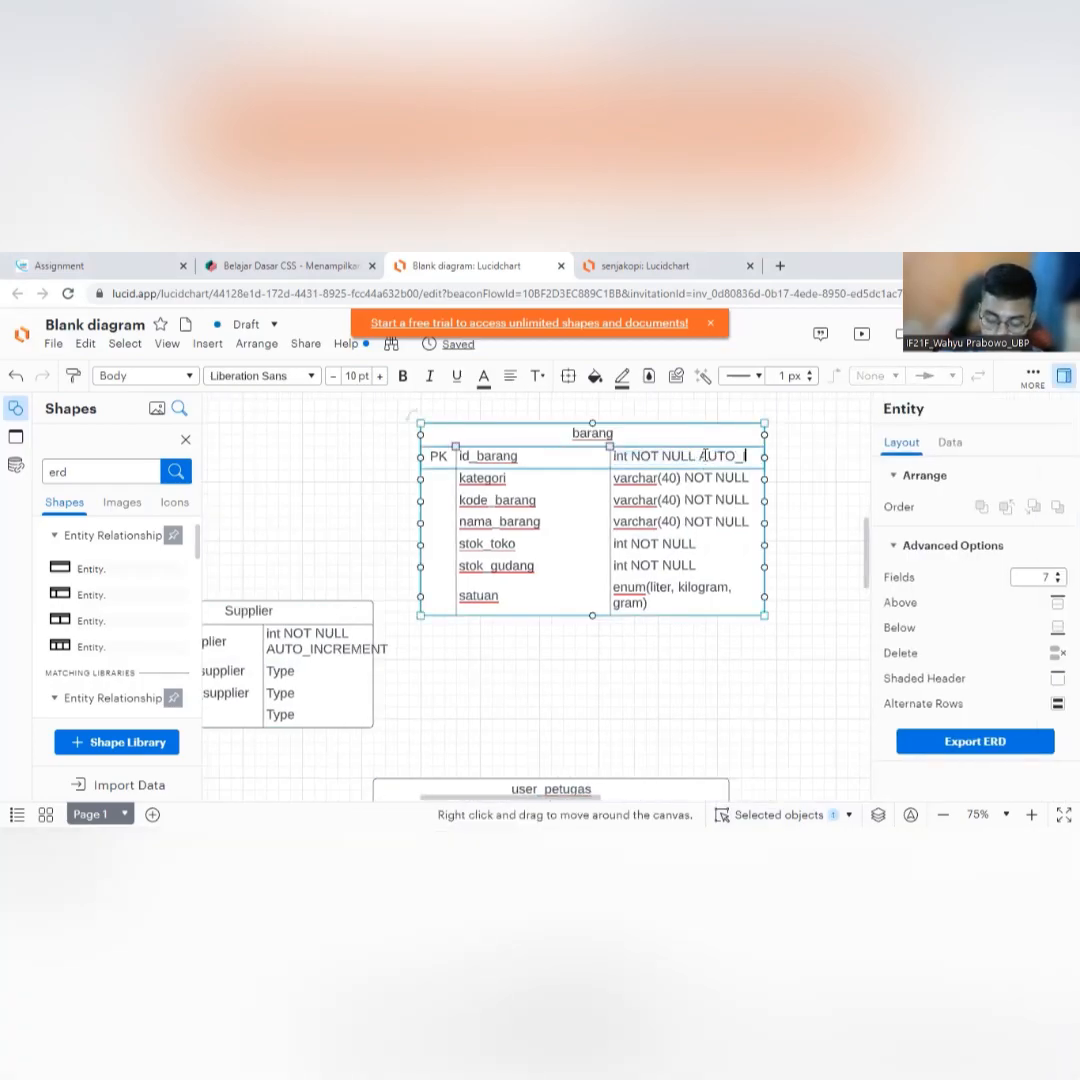
{"action": "type", "text": "INCREMENT"}
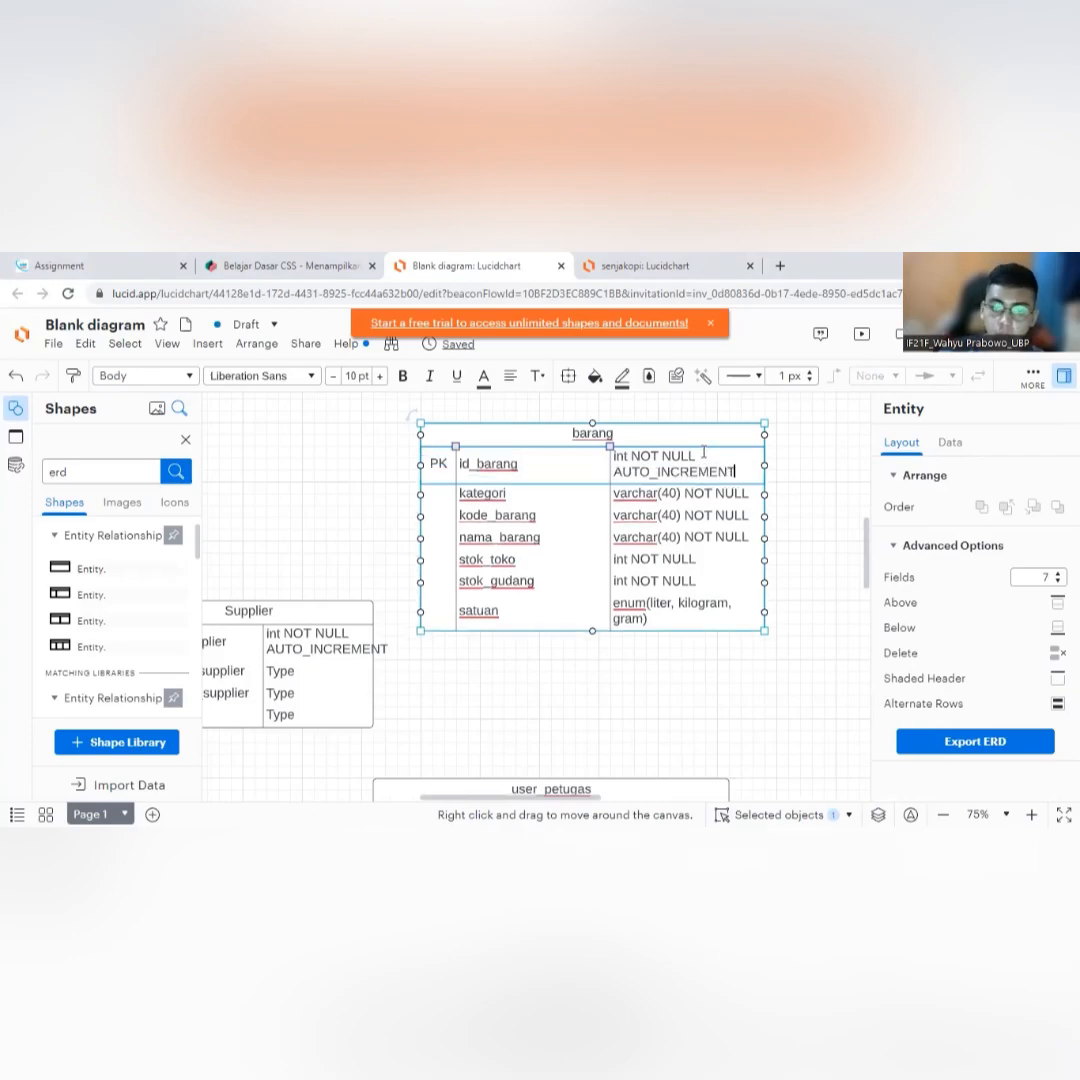
{"action": "left_click", "coordinate": [634, 680]}
{"action": "left_click_drag", "start_coordinate": [644, 436], "coordinate": [755, 436]}
{"action": "left_click", "coordinate": [605, 711]}
Set the type of kode_supplier in the Supplier table to varchar(40) NOT NULL.
{"action": "left_click_drag", "start_coordinate": [686, 798], "coordinate": [609, 798]}
{"action": "scroll", "coordinate": [564, 759], "scroll_direction": "down", "scroll_amount": 1}
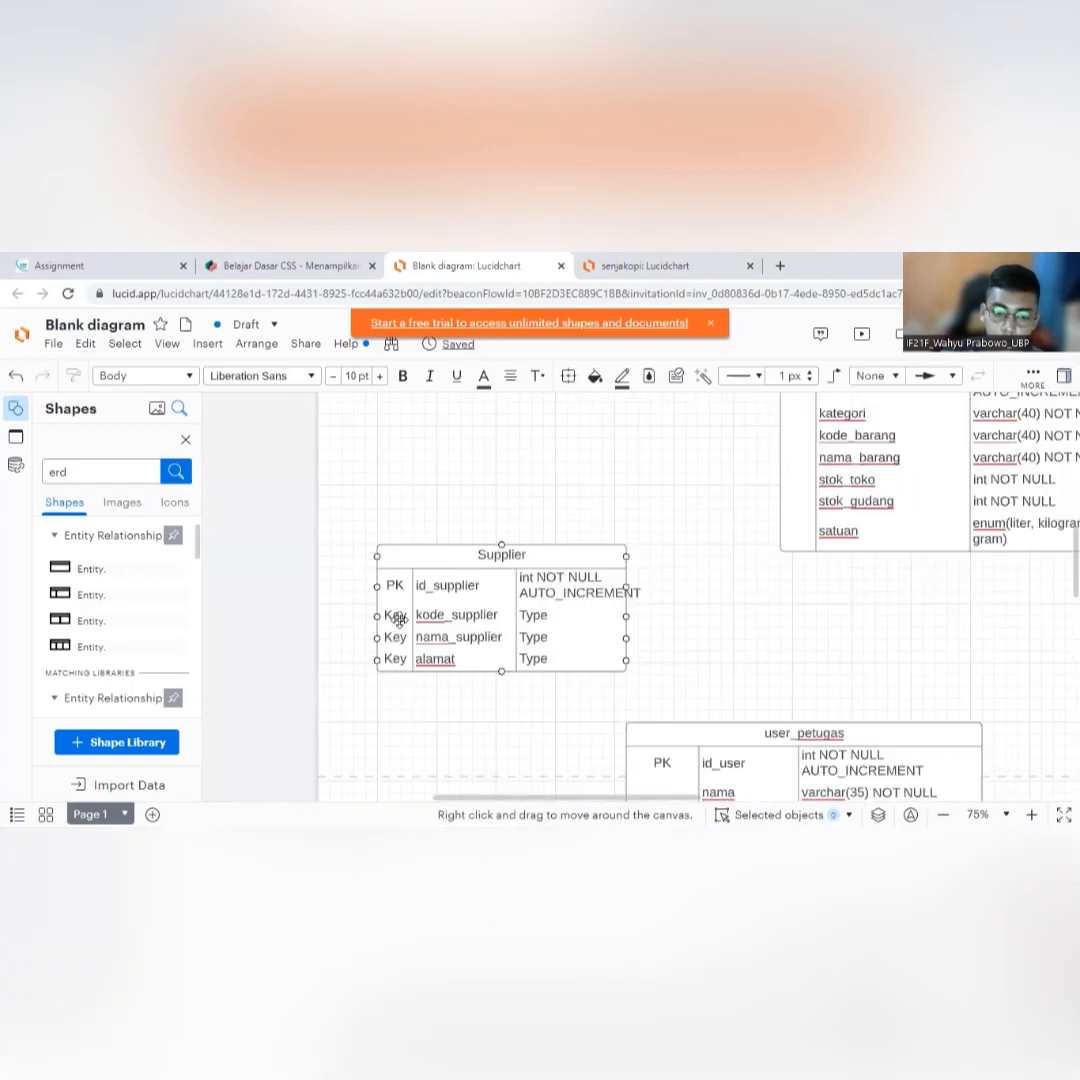
{"action": "double_click", "coordinate": [538, 617]}
{"action": "type", "text": "VA"}
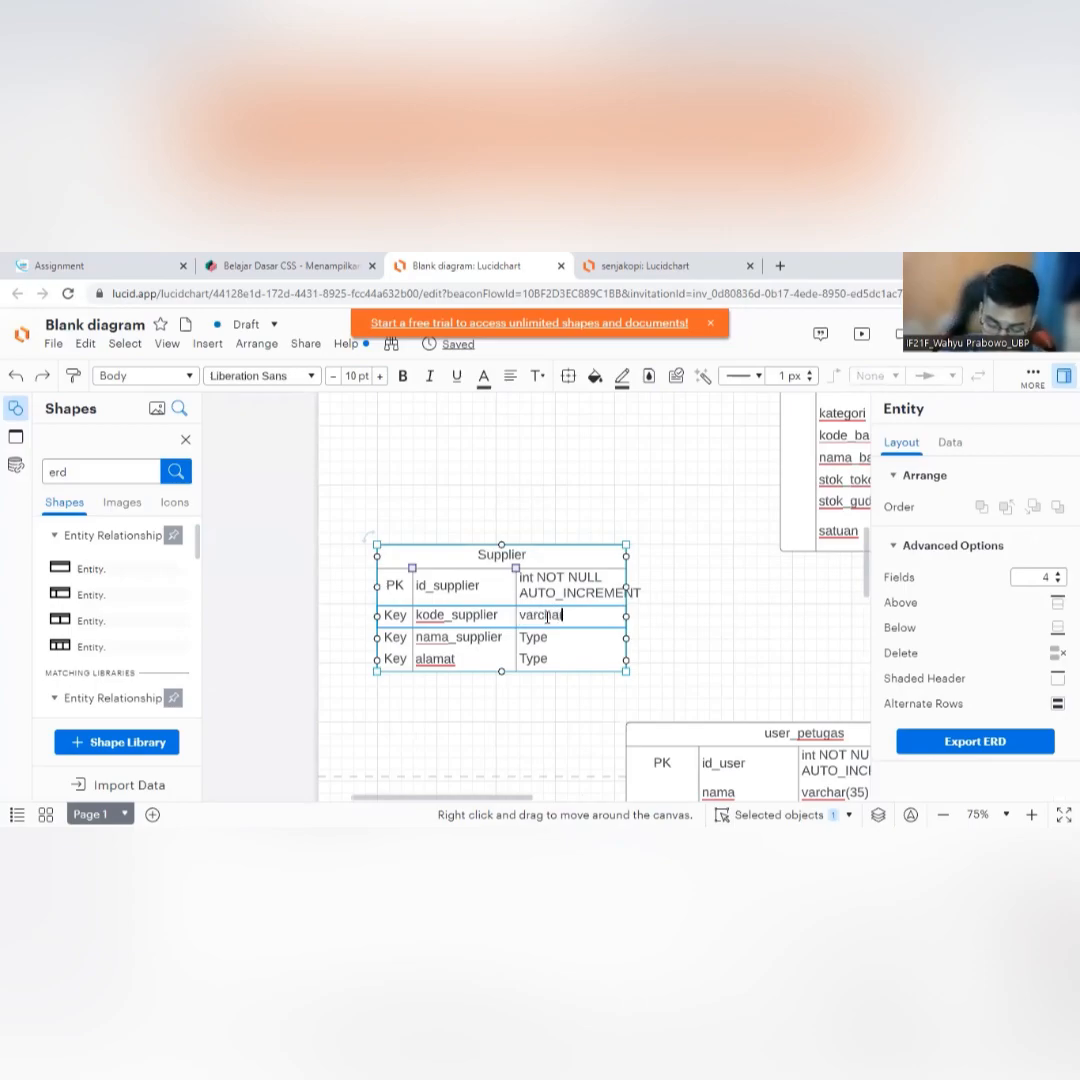
{"action": "type", "text": "rchar"}
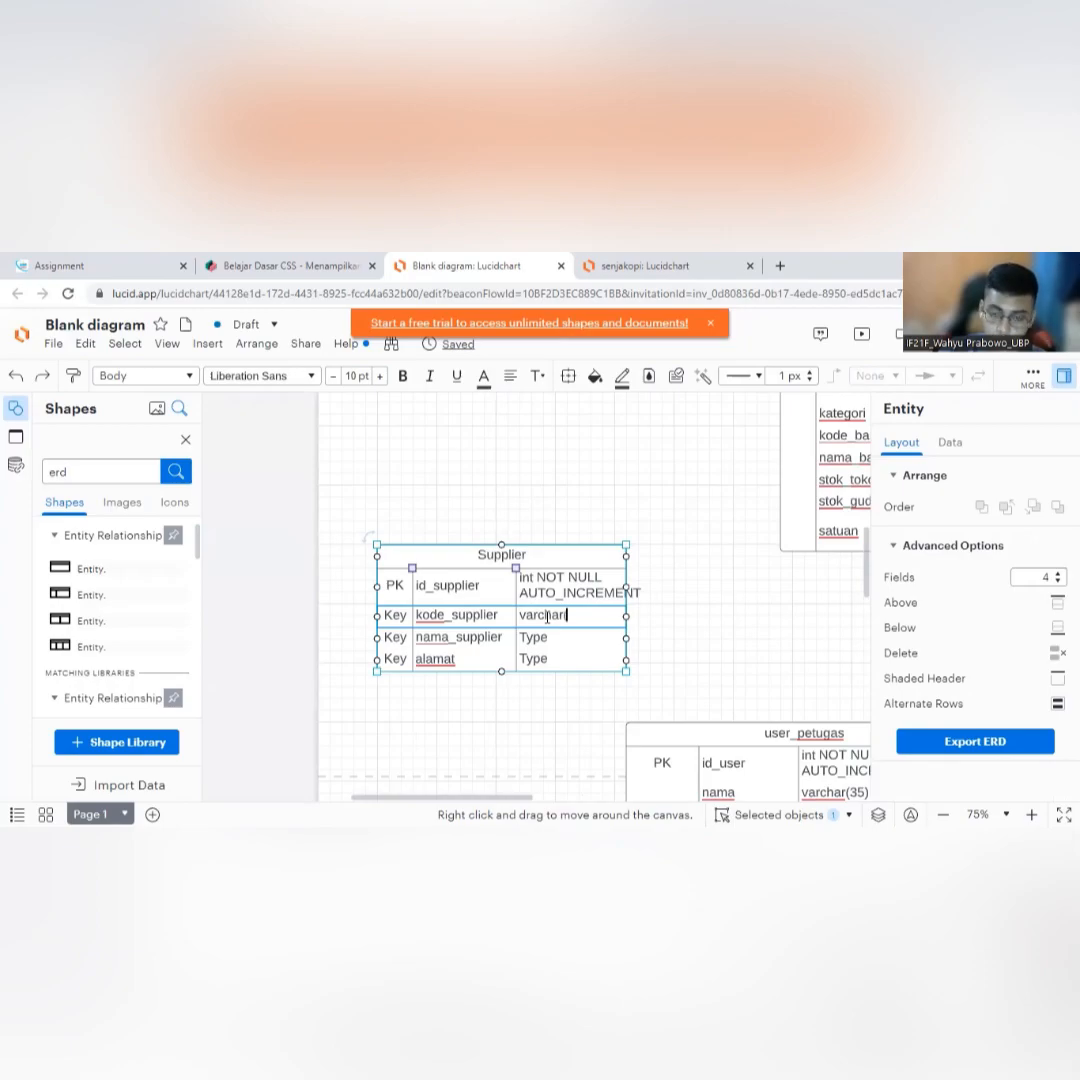
{"action": "type", "text": "(40) NOT NU"}
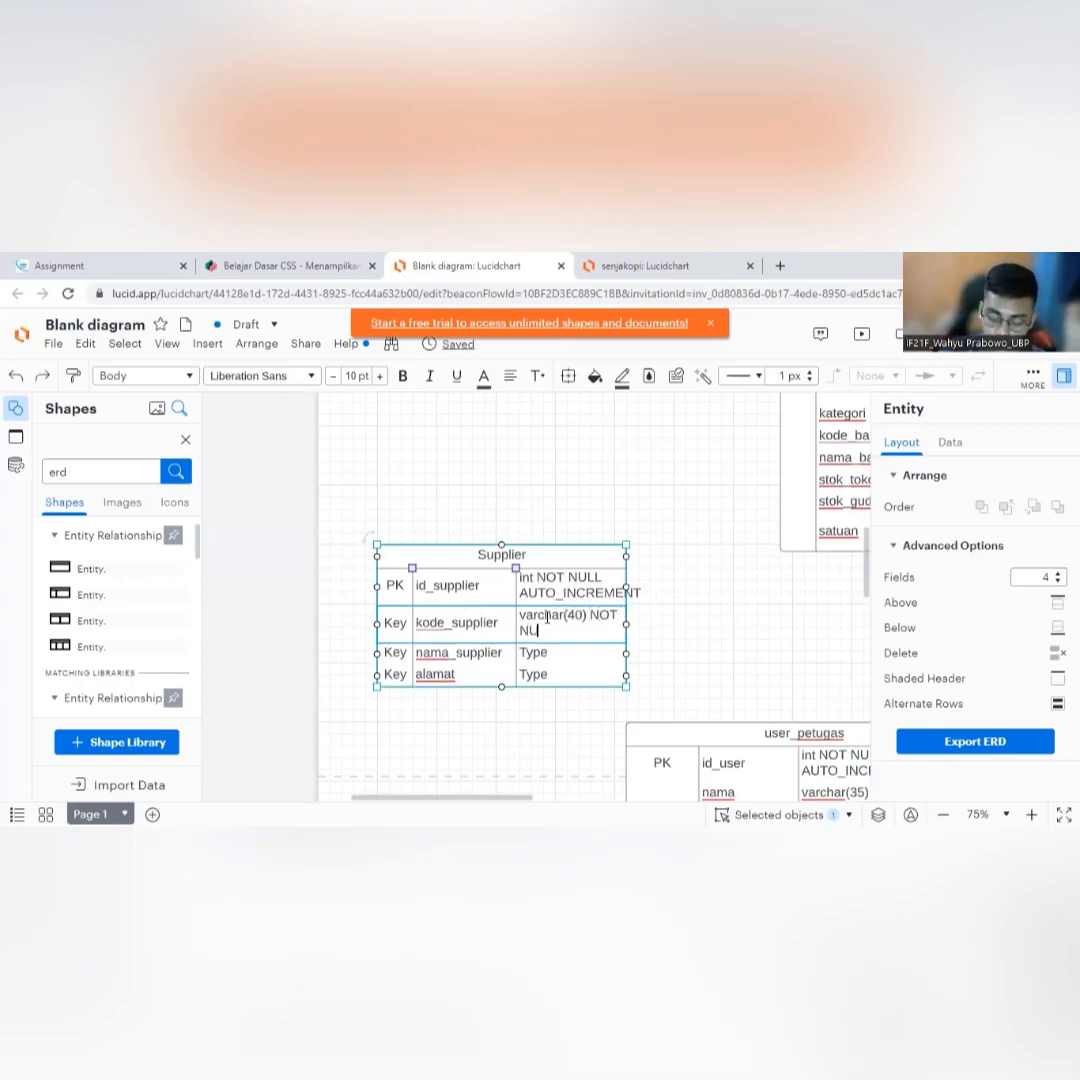
{"action": "scroll", "coordinate": [660, 650], "scroll_direction": "down", "scroll_amount": 1}
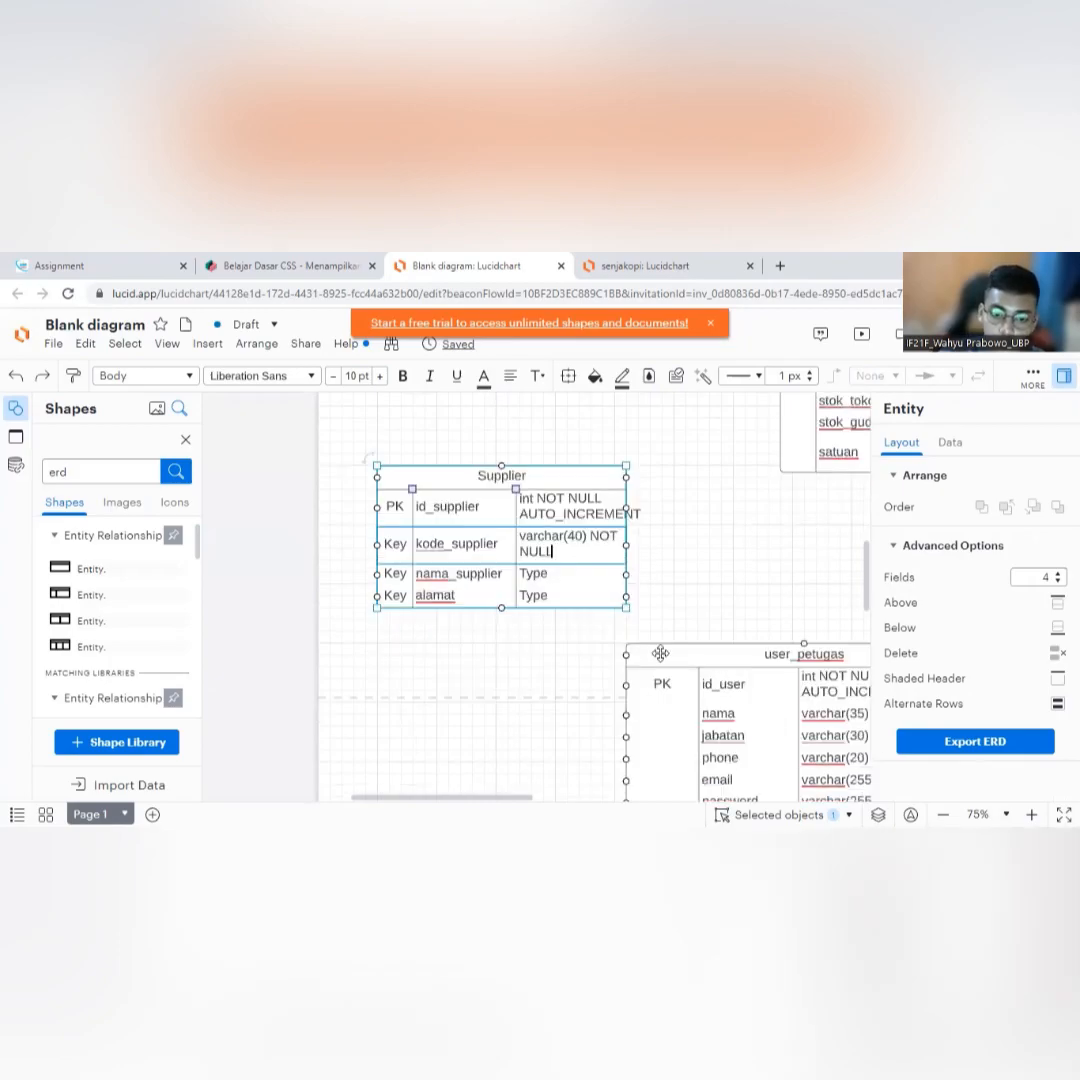
{"action": "left_click", "coordinate": [670, 588]}
Copy the type of kode_supplier into the type fields of nama_supplier and alamat.
{"action": "double_click", "coordinate": [548, 540]}
{"action": "key", "text": "ctrl+c"}
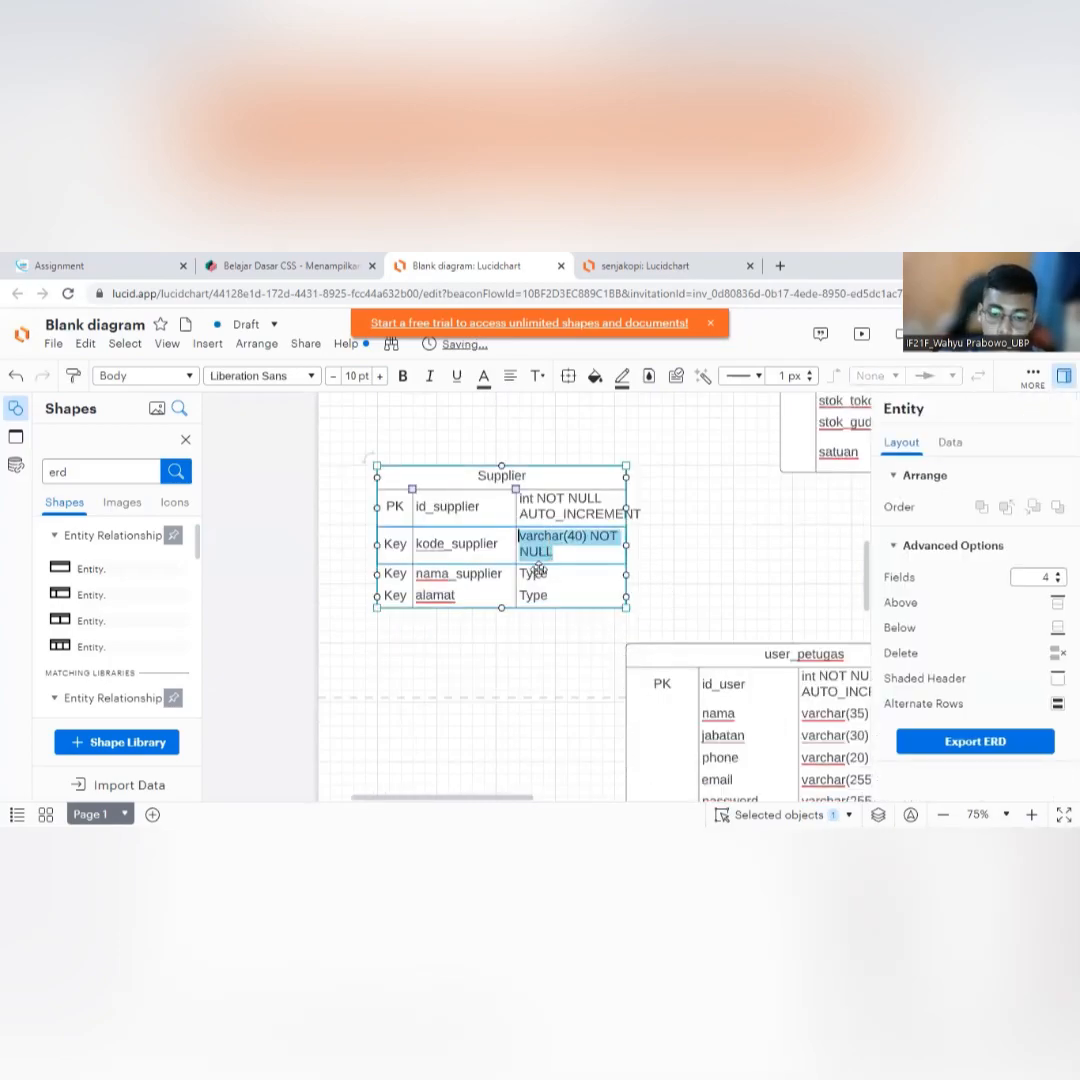
{"action": "double_click", "coordinate": [537, 583]}
{"action": "key", "text": "ctrl+v"}
{"action": "double_click", "coordinate": [535, 611]}
{"action": "key", "text": "ctrl+v"}
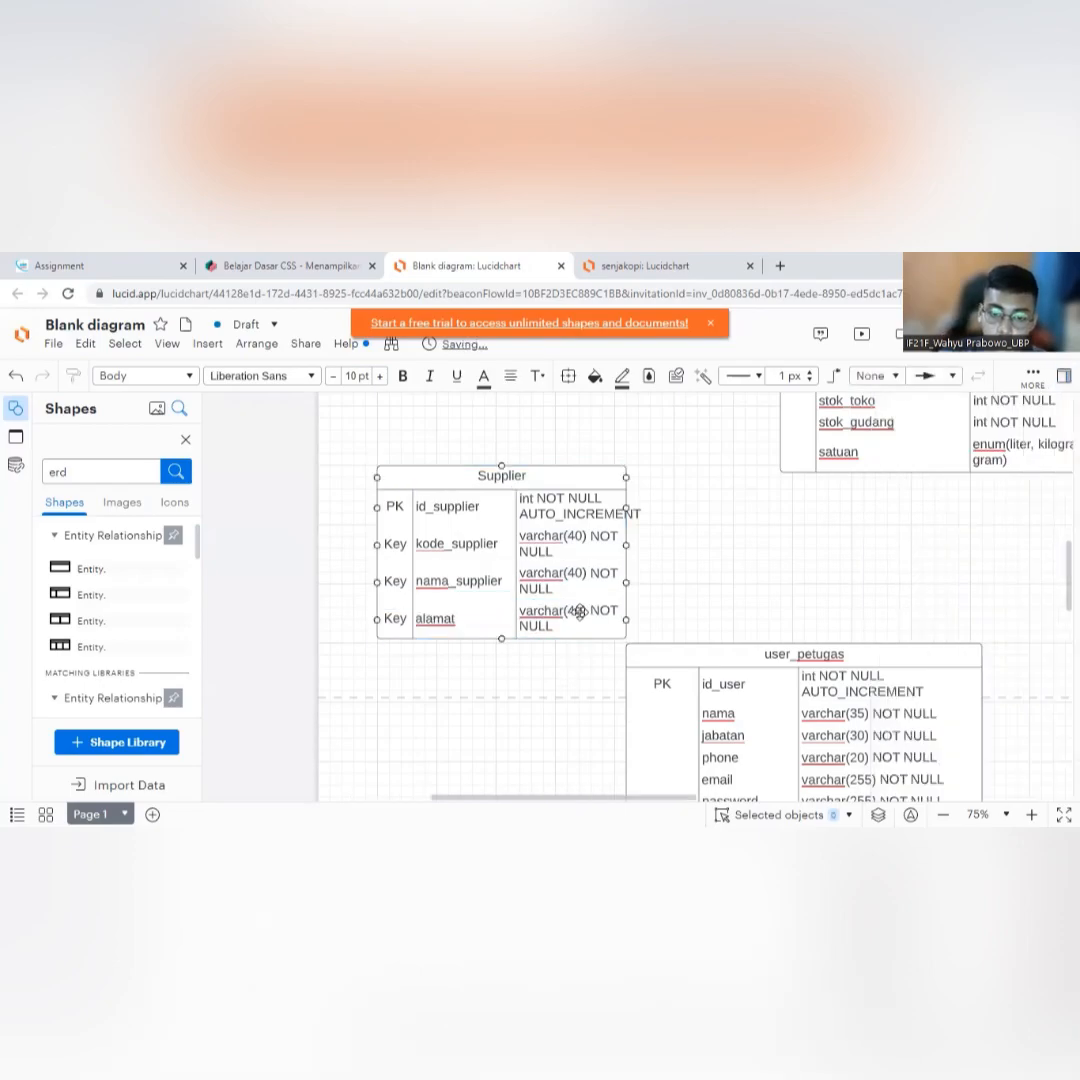
Set the type of alamat in the Supplier table to varchar(255) NOT NULL.
{"action": "left_click", "coordinate": [580, 615]}
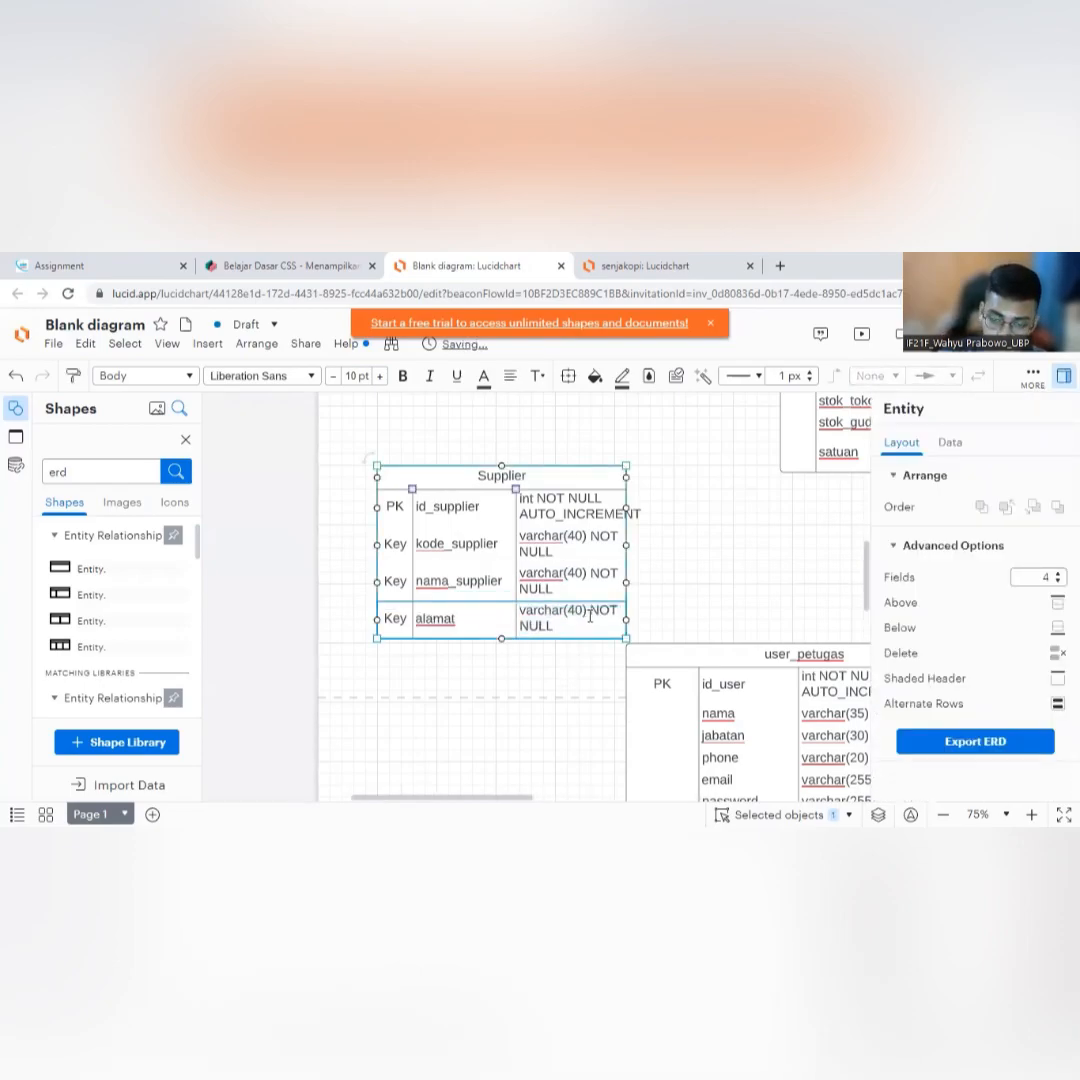
{"action": "key", "text": "BackSpace"}
{"action": "key", "text": "BackSpace"}
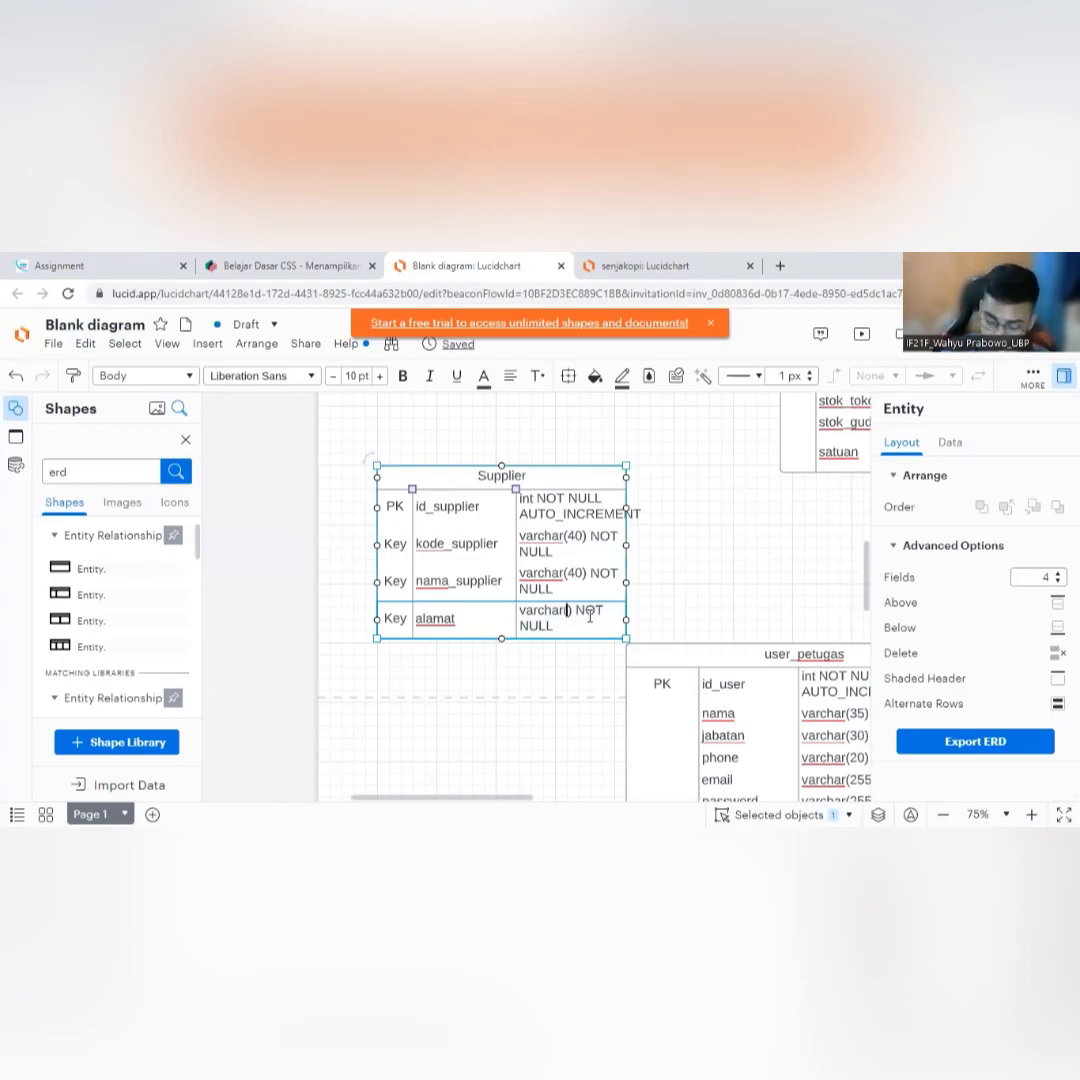
{"action": "type", "text": "2"}
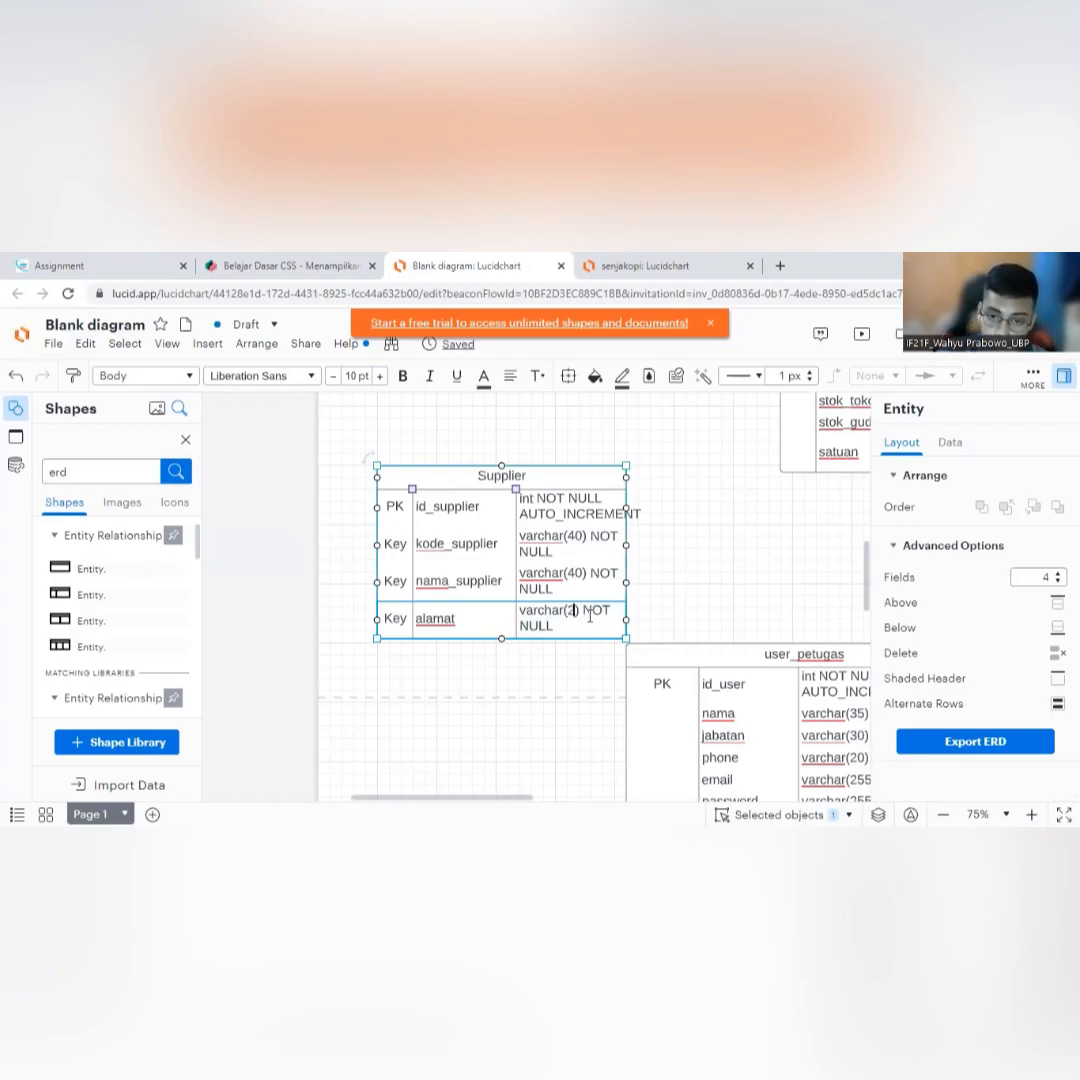
{"action": "type", "text": "55"}
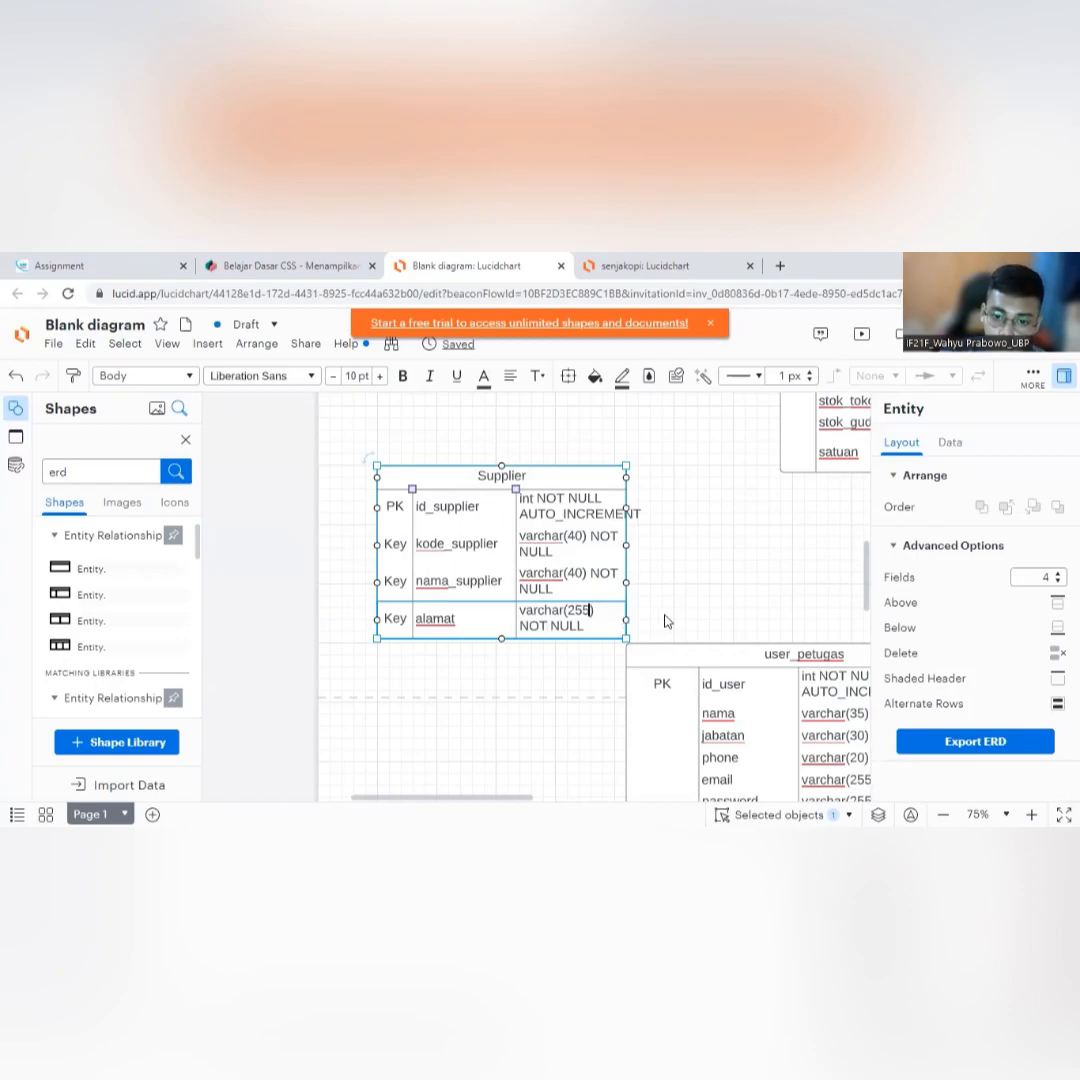
{"action": "left_click", "coordinate": [528, 651]}
Move the Supplier table slightly up and left, and clear the Key labels of kode_supplier, nama_supplier and alamat.
{"action": "left_click_drag", "start_coordinate": [543, 480], "coordinate": [519, 455]}
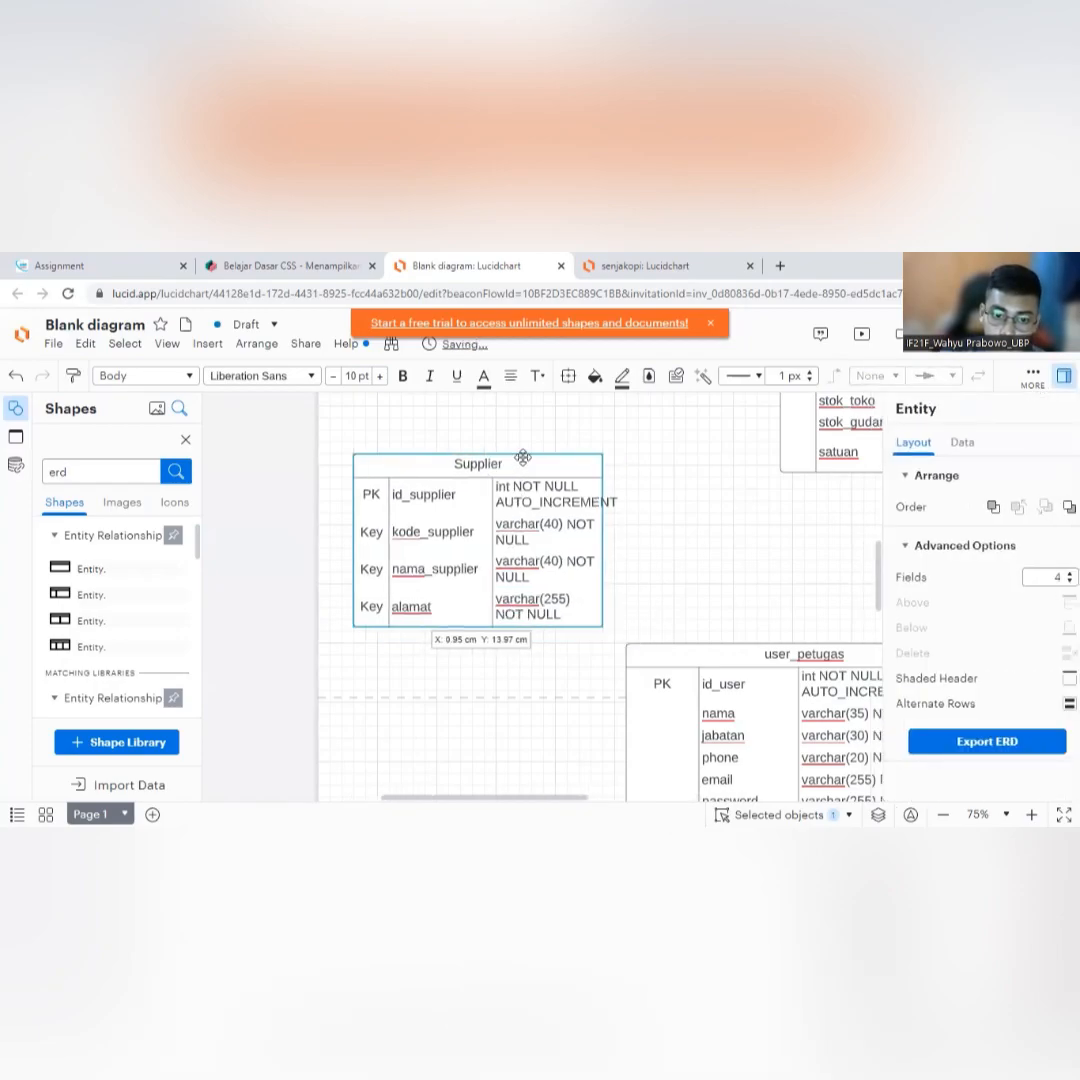
{"action": "double_click", "coordinate": [372, 520]}
{"action": "key", "text": "BackSpace"}
{"action": "double_click", "coordinate": [372, 557]}
{"action": "key", "text": "BackSpace"}
{"action": "double_click", "coordinate": [372, 595]}
{"action": "key", "text": "BackSpace"}
{"action": "left_click", "coordinate": [755, 685]}
Spread the tables apart by moving user_petugas farther down and right and barang higher and slightly left.
{"action": "scroll", "coordinate": [755, 685], "scroll_direction": "down", "scroll_amount": 3}
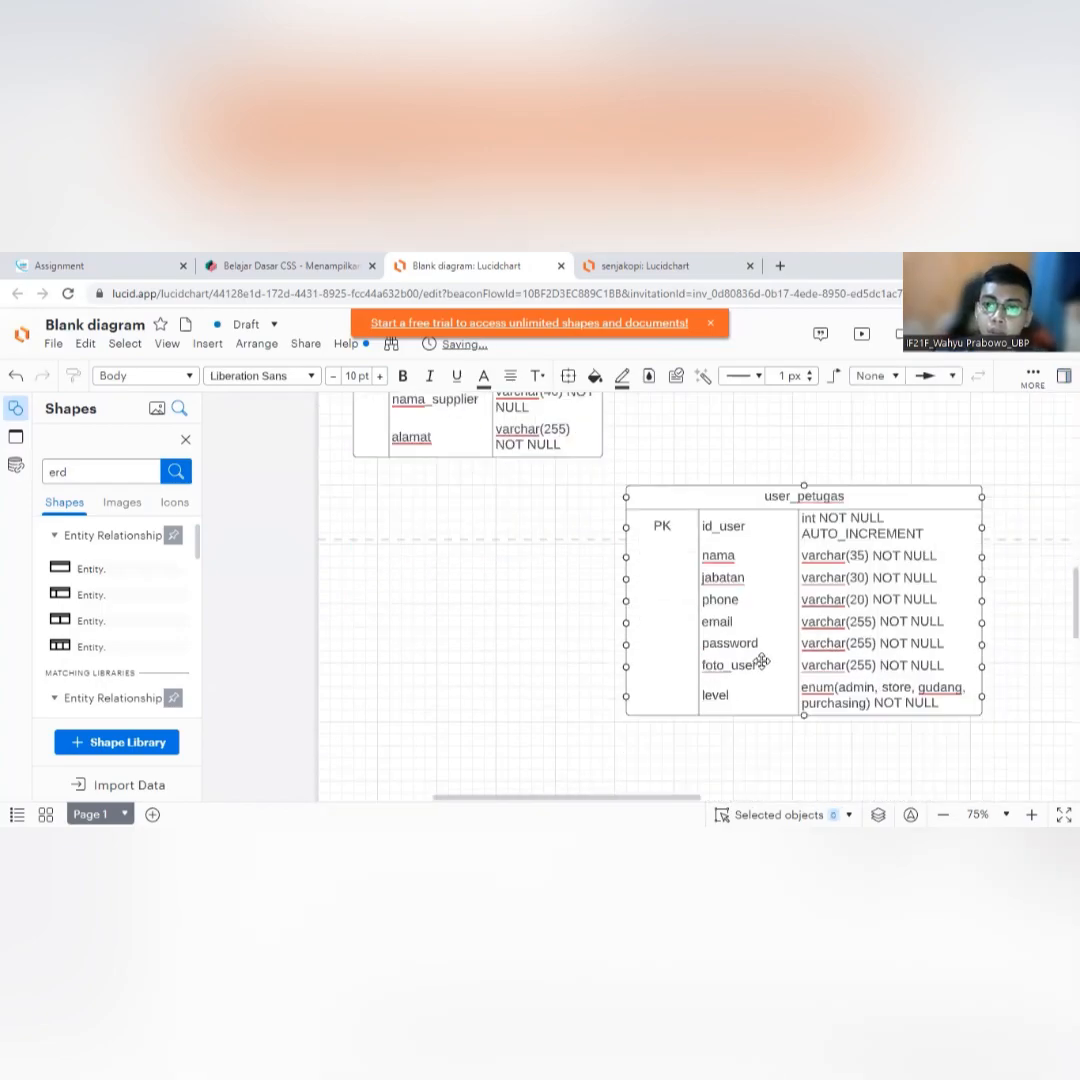
{"action": "left_click_drag", "start_coordinate": [735, 517], "coordinate": [834, 592]}
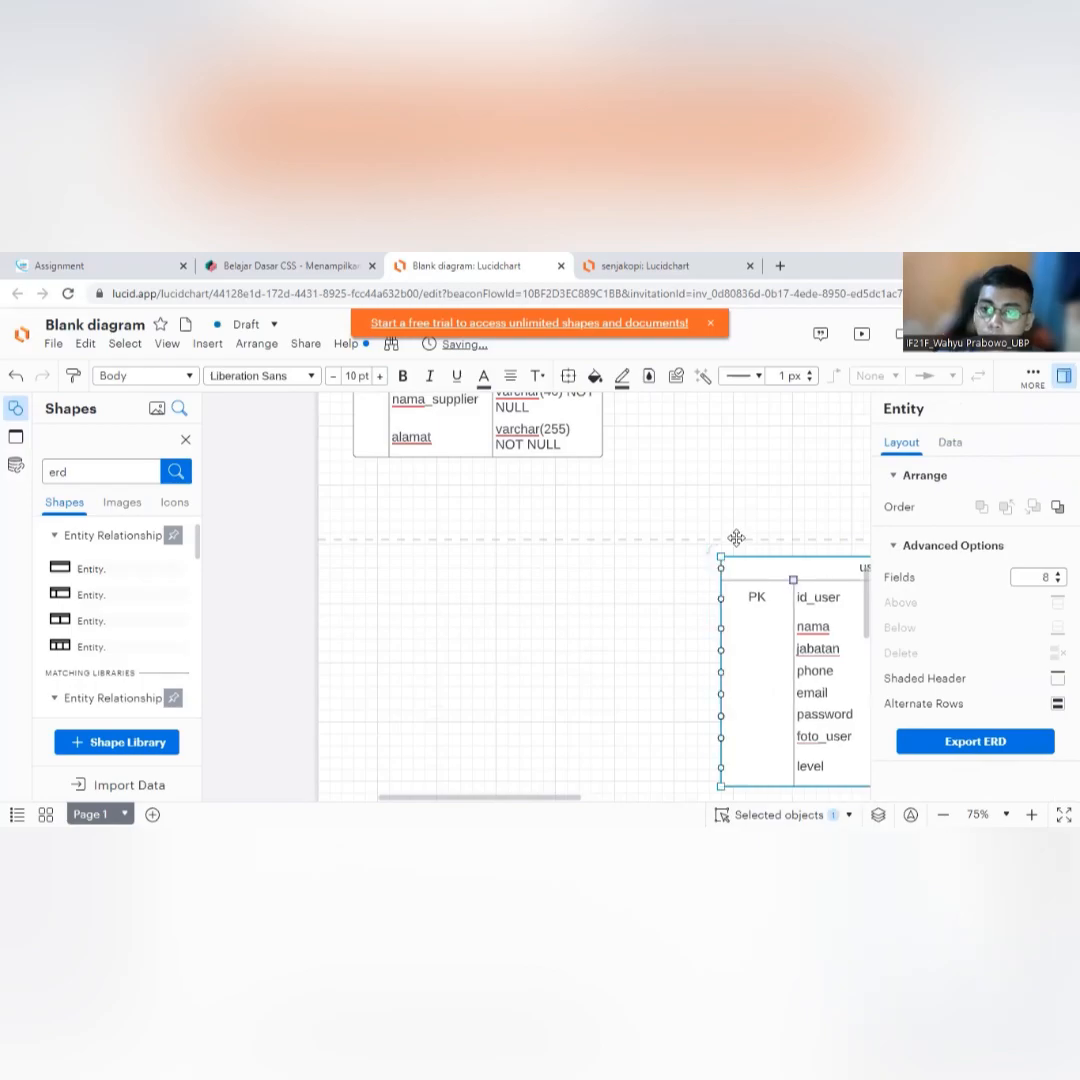
{"action": "scroll", "coordinate": [605, 709], "scroll_direction": "right", "scroll_amount": 4}
{"action": "scroll", "coordinate": [690, 502], "scroll_direction": "up", "scroll_amount": 5}
{"action": "scroll", "coordinate": [692, 506], "scroll_direction": "up", "scroll_amount": 5}
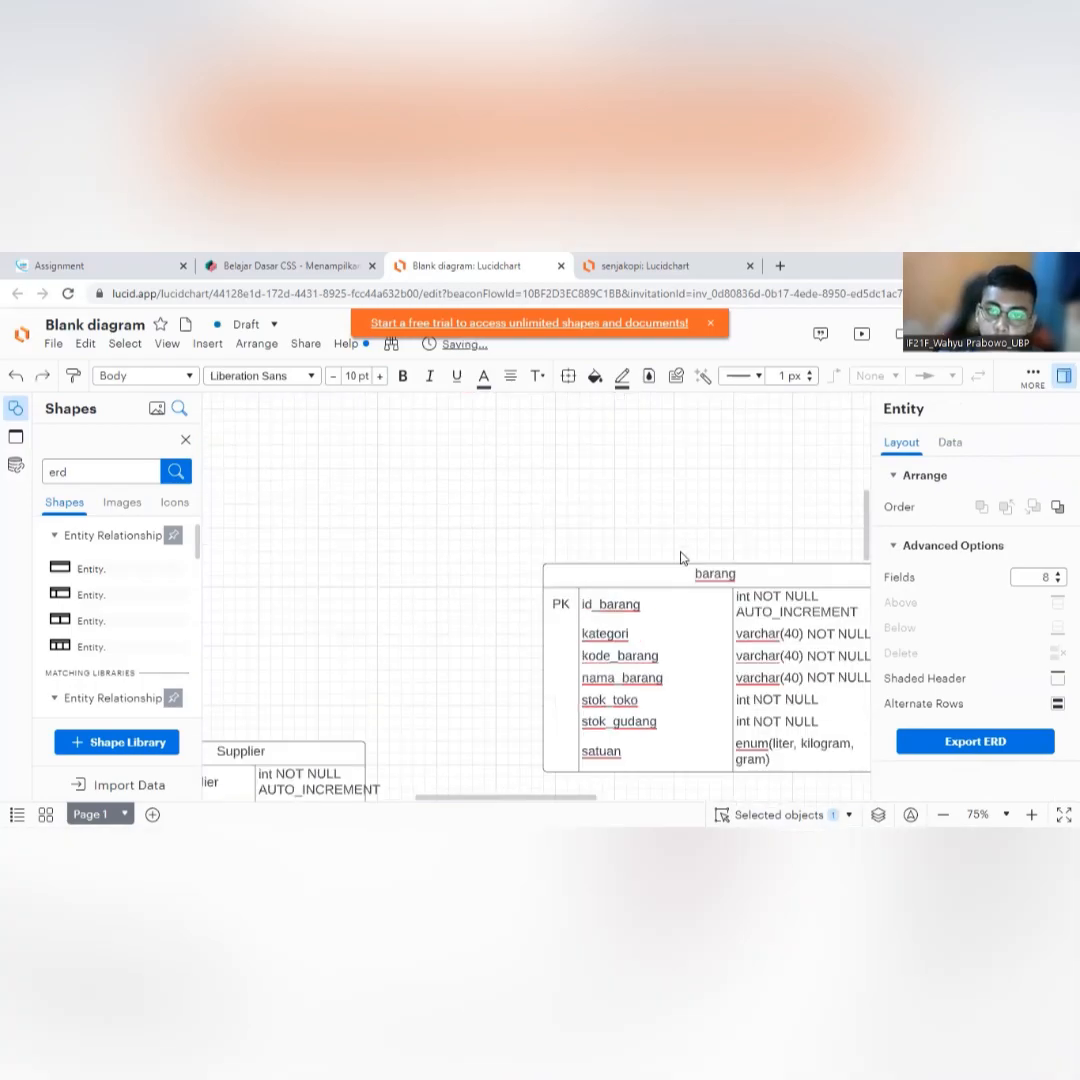
{"action": "left_click_drag", "start_coordinate": [638, 658], "coordinate": [590, 446]}
Move the Supplier table up and slightly left, and center the user_petugas table below barang.
{"action": "scroll", "coordinate": [577, 690], "scroll_direction": "down", "scroll_amount": 5}
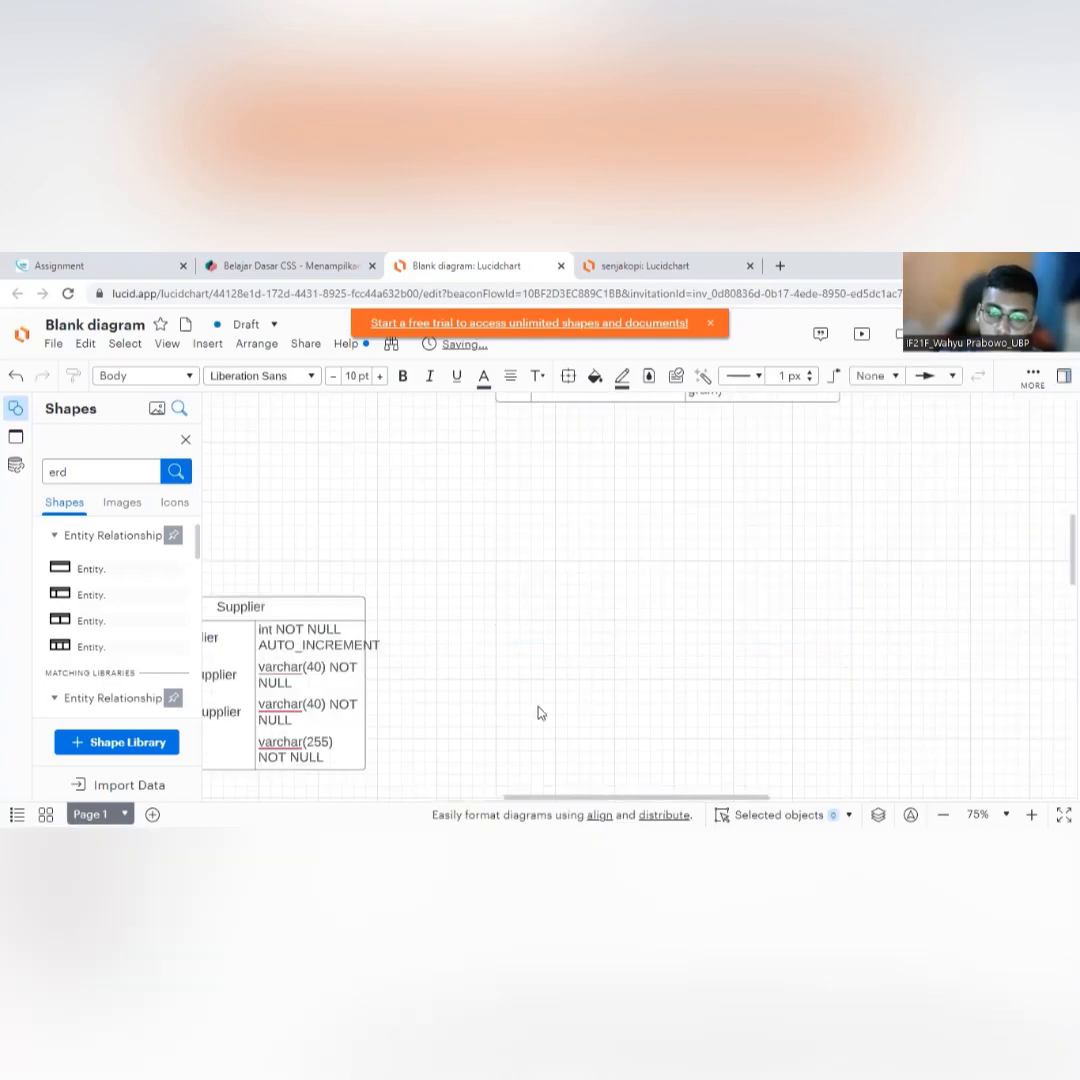
{"action": "left_click_drag", "start_coordinate": [309, 593], "coordinate": [391, 476]}
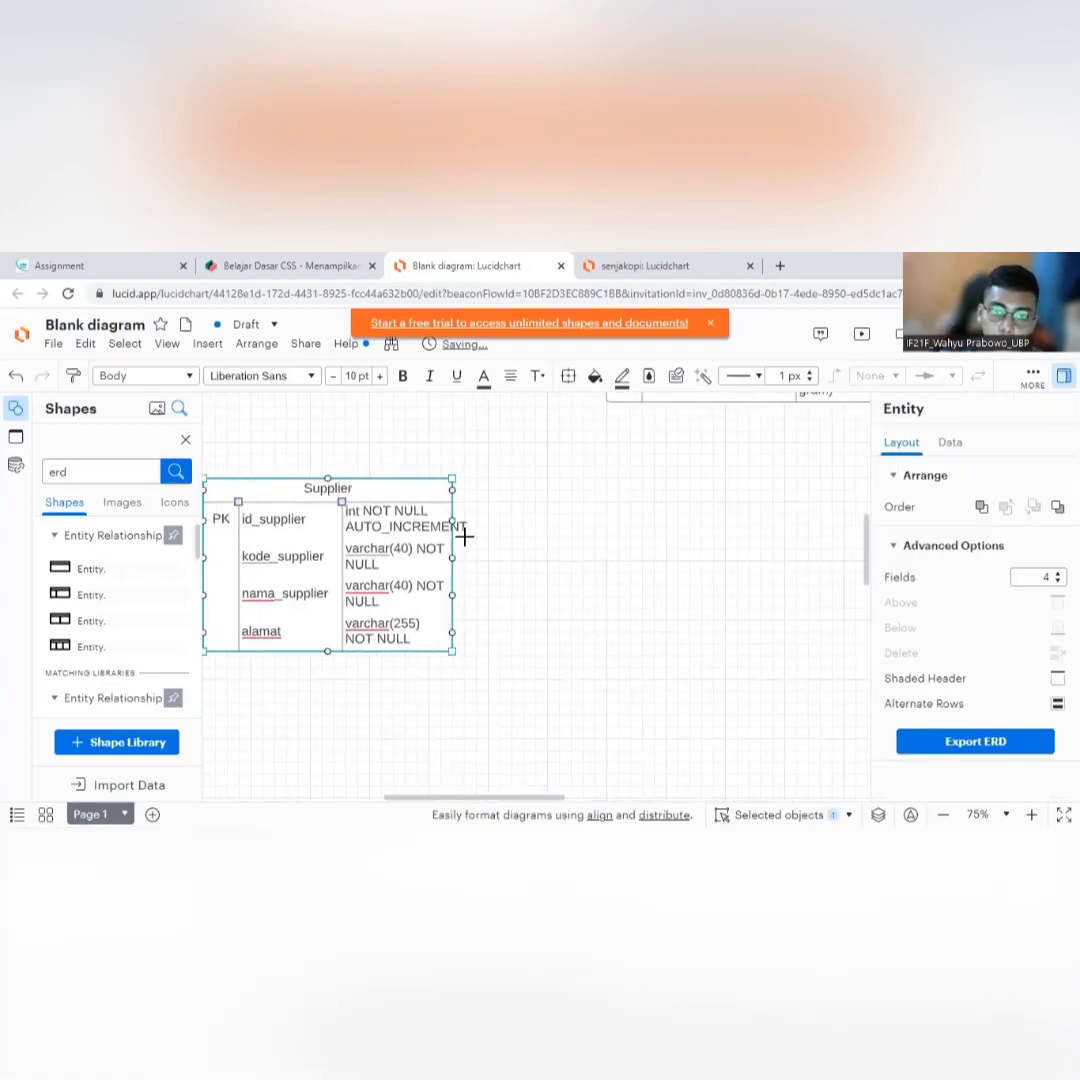
{"action": "scroll", "coordinate": [560, 600], "scroll_direction": "down", "scroll_amount": 5}
{"action": "left_click_drag", "start_coordinate": [685, 570], "coordinate": [697, 505]}
{"action": "scroll", "coordinate": [751, 512], "scroll_direction": "up", "scroll_amount": 2}
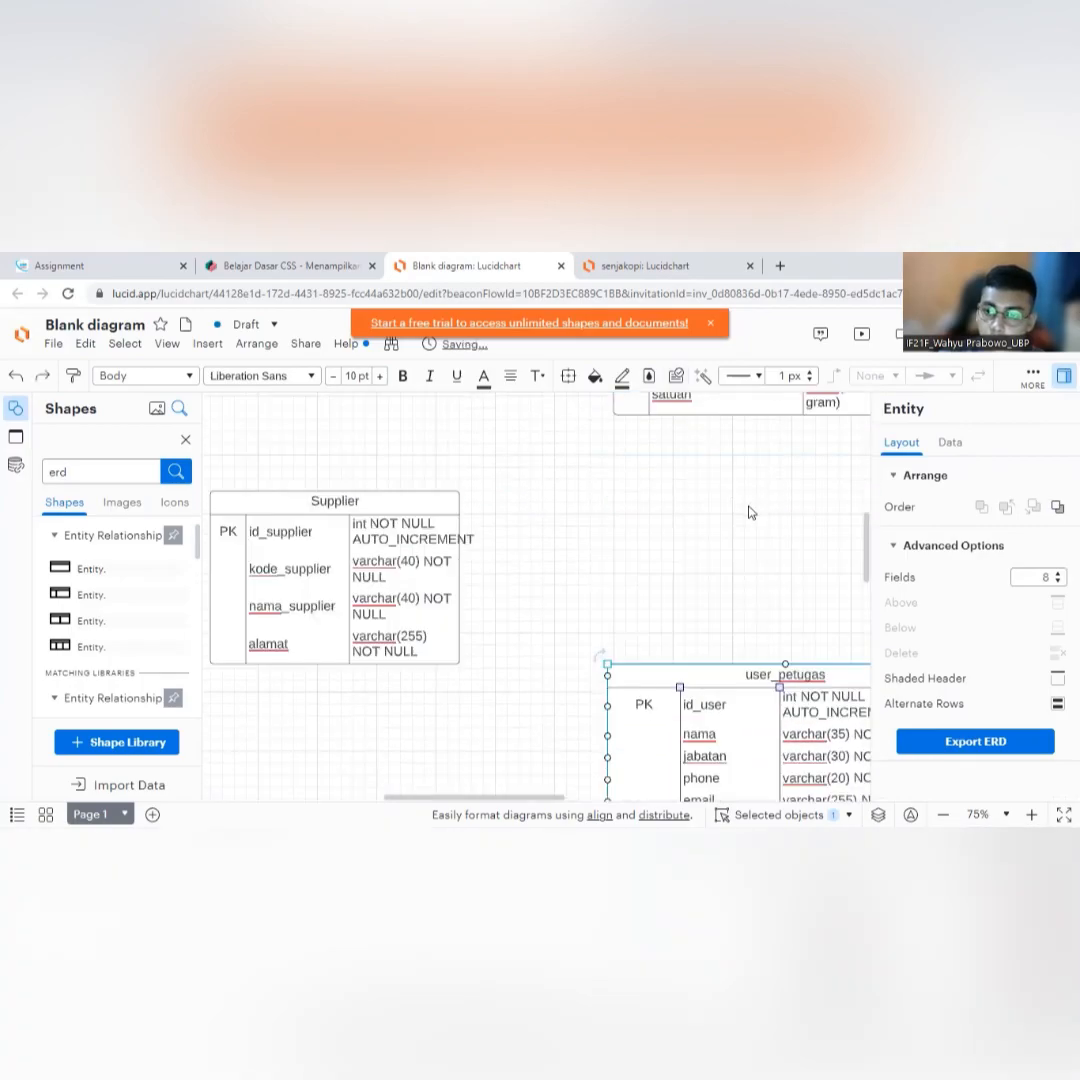
Examine the layout and fields of the barang, Supplier and user_petugas tables.
{"action": "scroll", "coordinate": [607, 651], "scroll_direction": "right", "scroll_amount": 4}
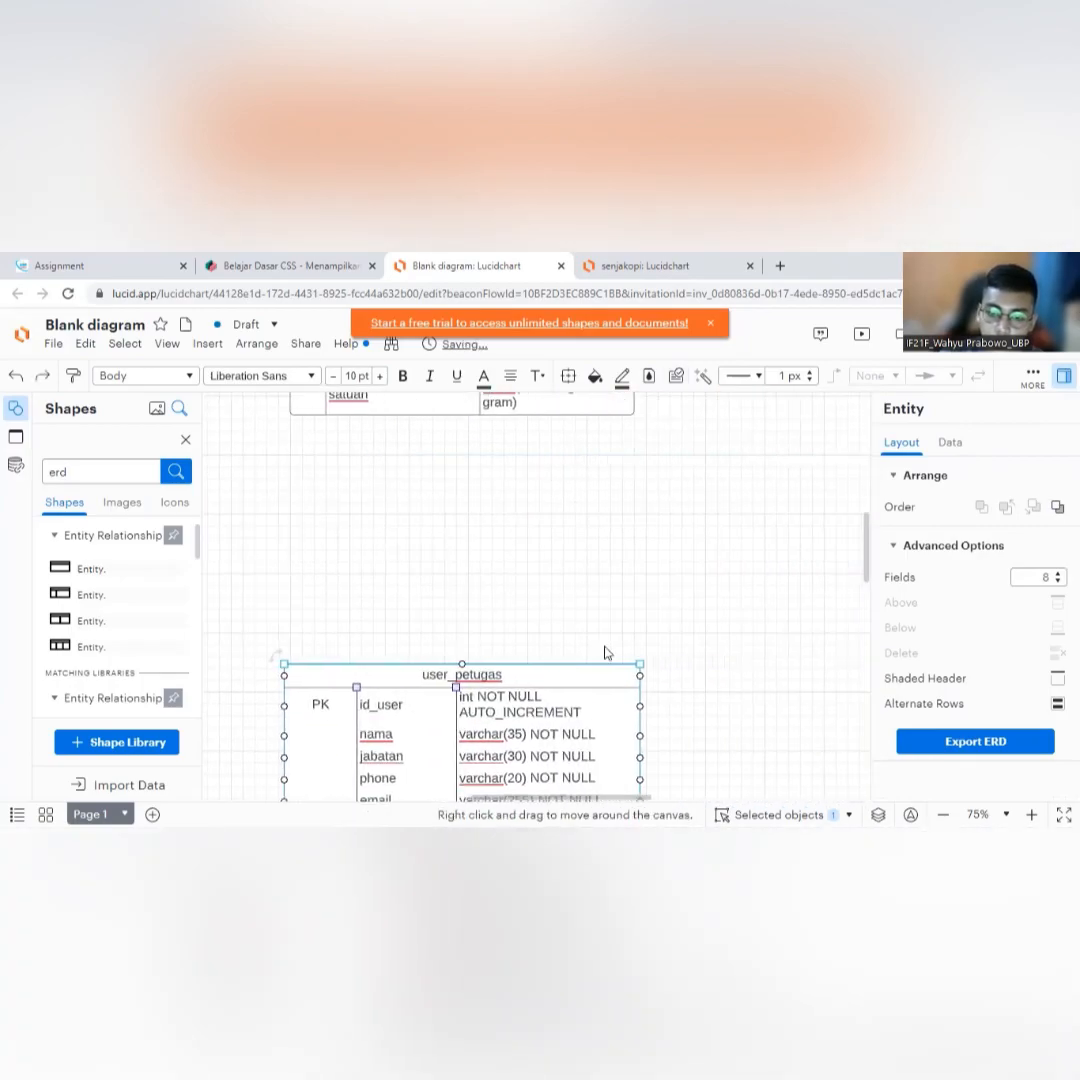
{"action": "scroll", "coordinate": [607, 651], "scroll_direction": "up", "scroll_amount": 3}
{"action": "left_click", "coordinate": [604, 652]}
{"action": "scroll", "coordinate": [510, 659], "scroll_direction": "down", "scroll_amount": 1}
{"action": "scroll", "coordinate": [607, 677], "scroll_direction": "up", "scroll_amount": 2}
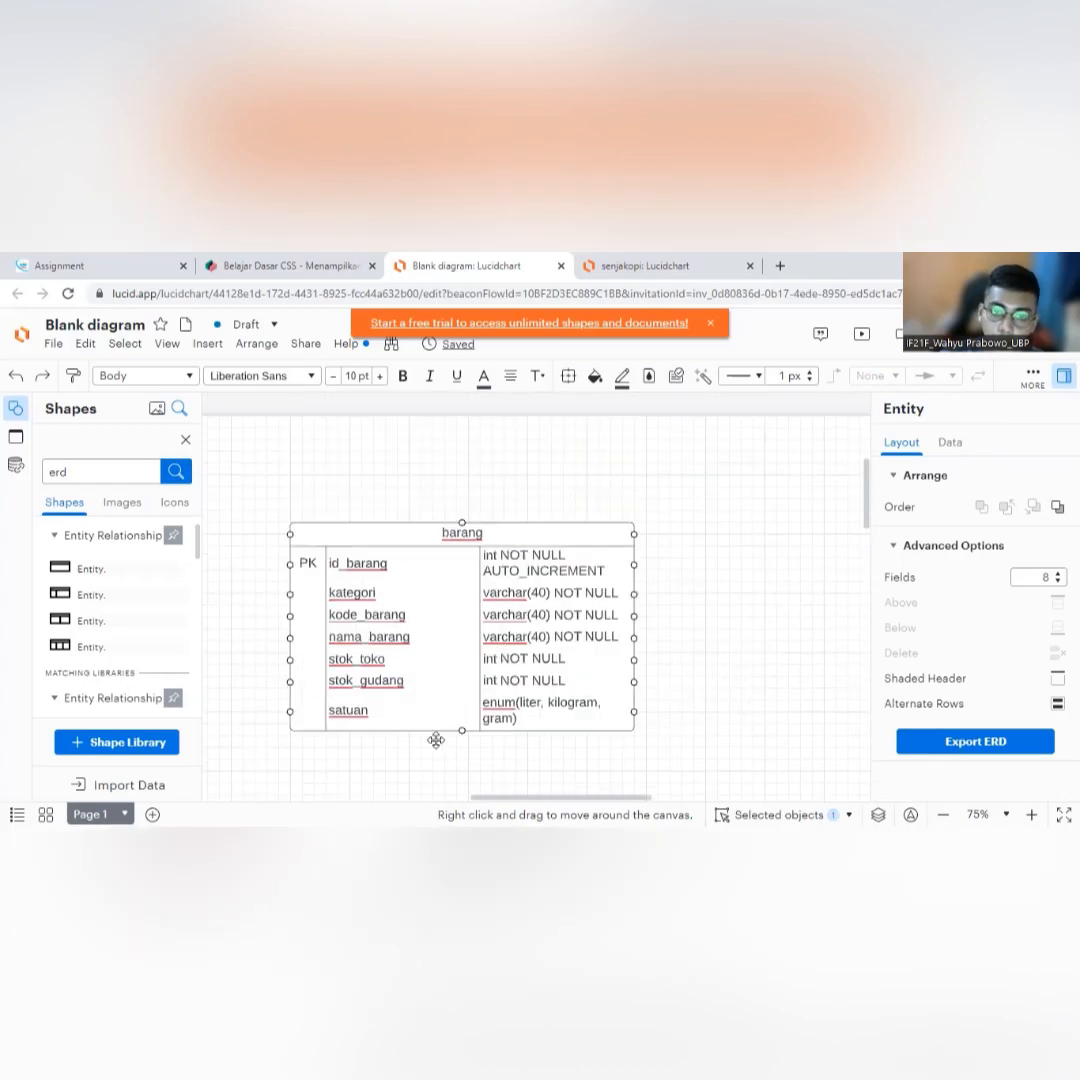
{"action": "scroll", "coordinate": [520, 790], "scroll_direction": "left", "scroll_amount": 4}
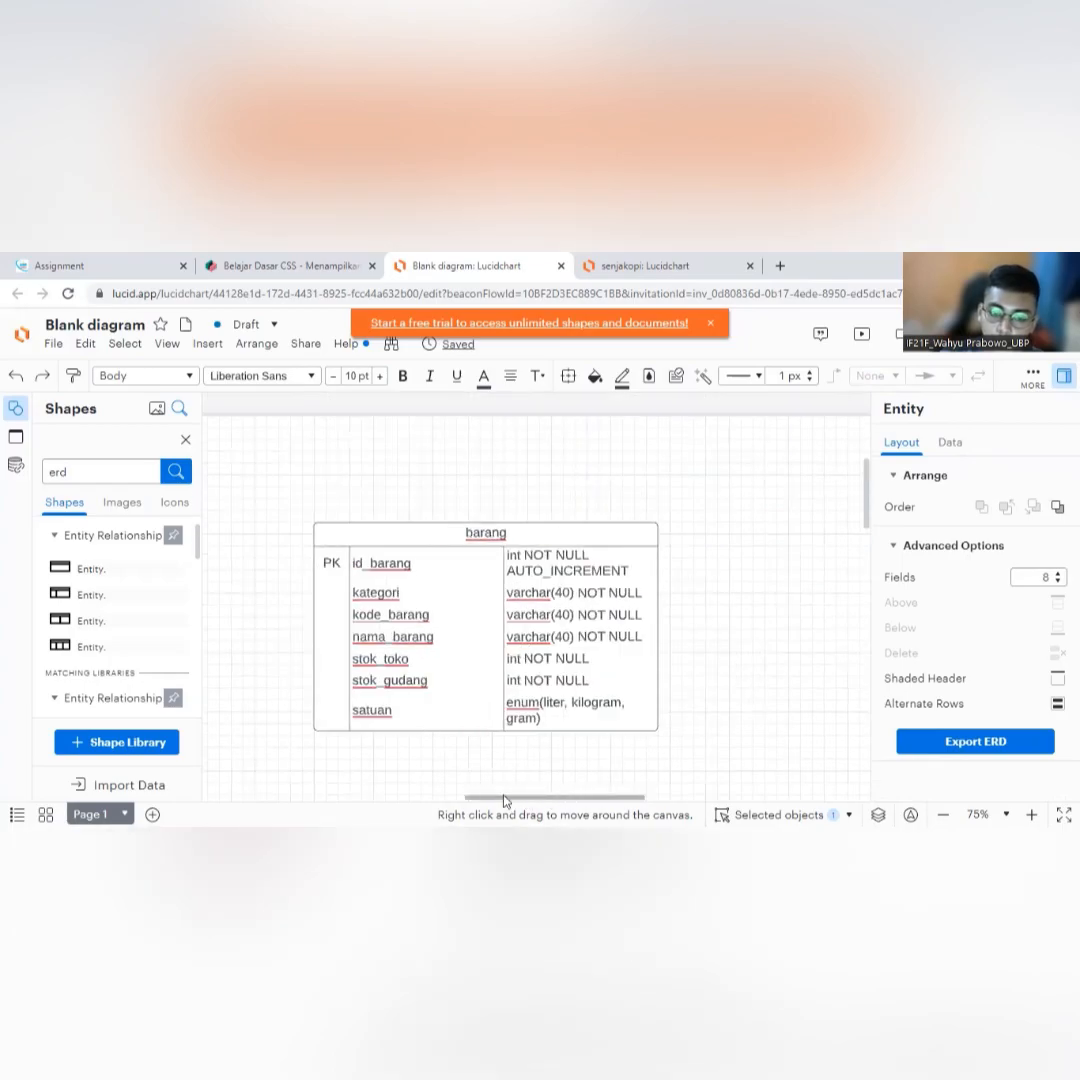
{"action": "scroll", "coordinate": [610, 735], "scroll_direction": "down", "scroll_amount": 3}
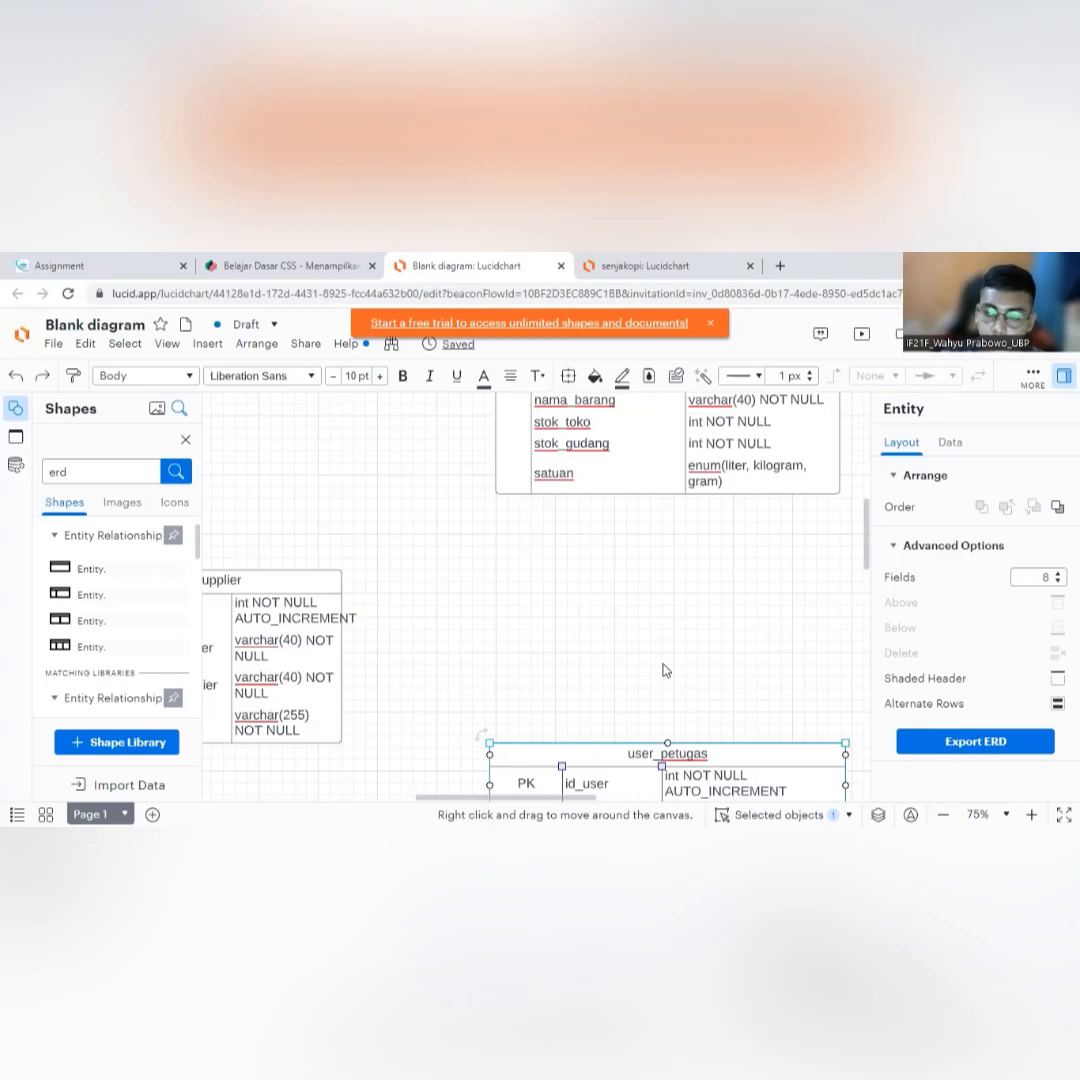
{"action": "scroll", "coordinate": [598, 595], "scroll_direction": "up", "scroll_amount": 1}
{"action": "scroll", "coordinate": [598, 598], "scroll_direction": "down", "scroll_amount": 2}
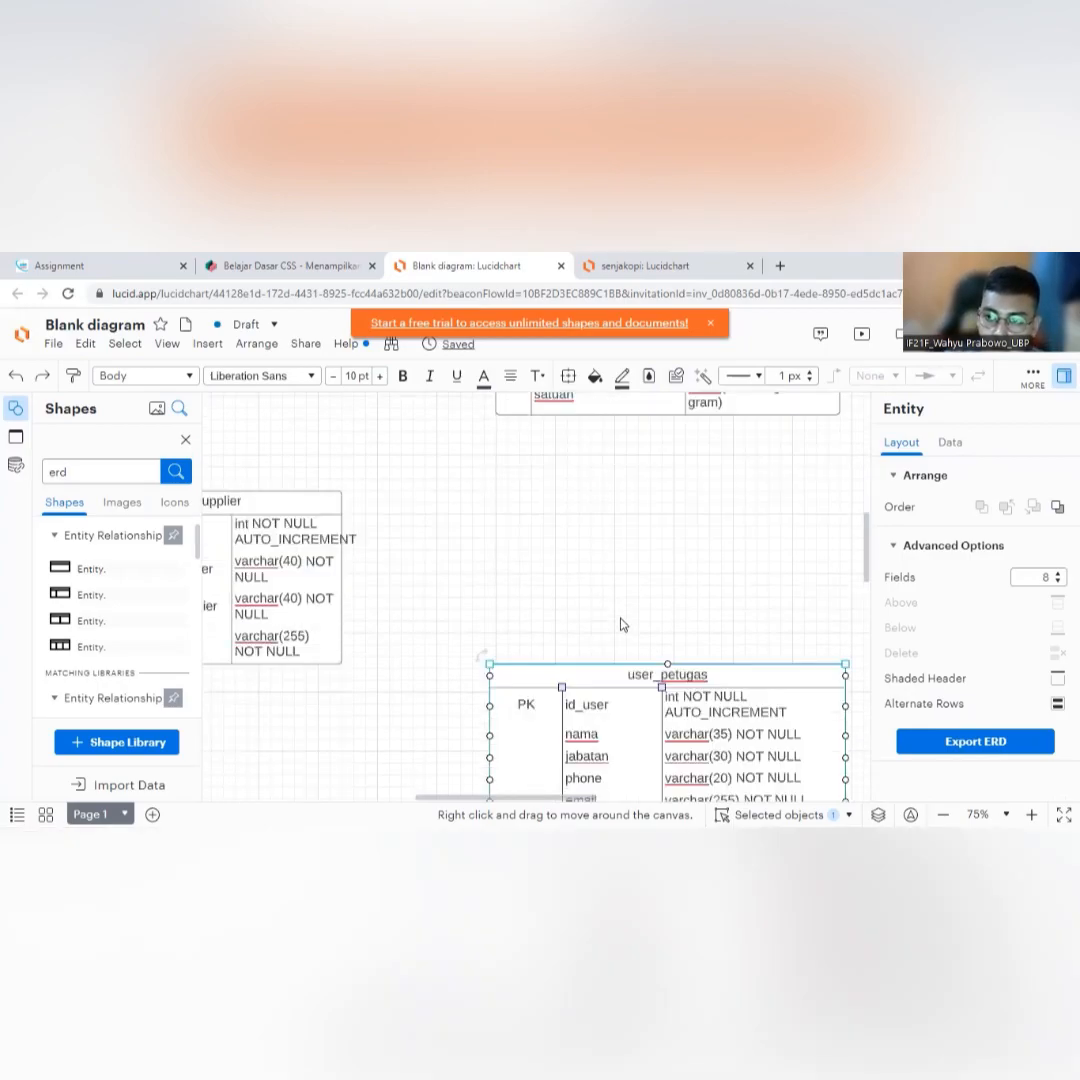
{"action": "scroll", "coordinate": [596, 601], "scroll_direction": "up", "scroll_amount": 2}
{"action": "scroll", "coordinate": [605, 645], "scroll_direction": "down", "scroll_amount": 2}
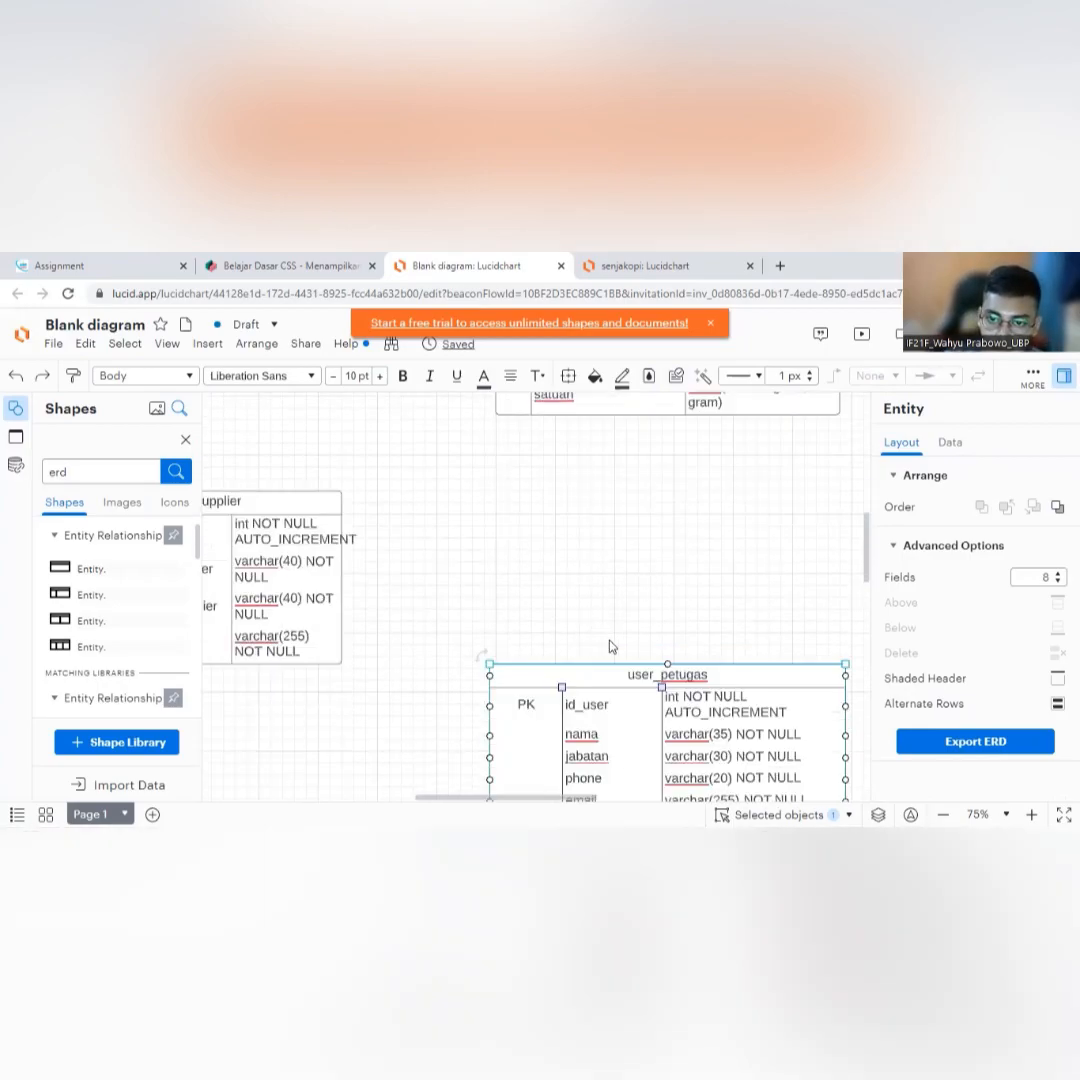
{"action": "scroll", "coordinate": [608, 640], "scroll_direction": "up", "scroll_amount": 3}
{"action": "scroll", "coordinate": [622, 622], "scroll_direction": "down", "scroll_amount": 4}
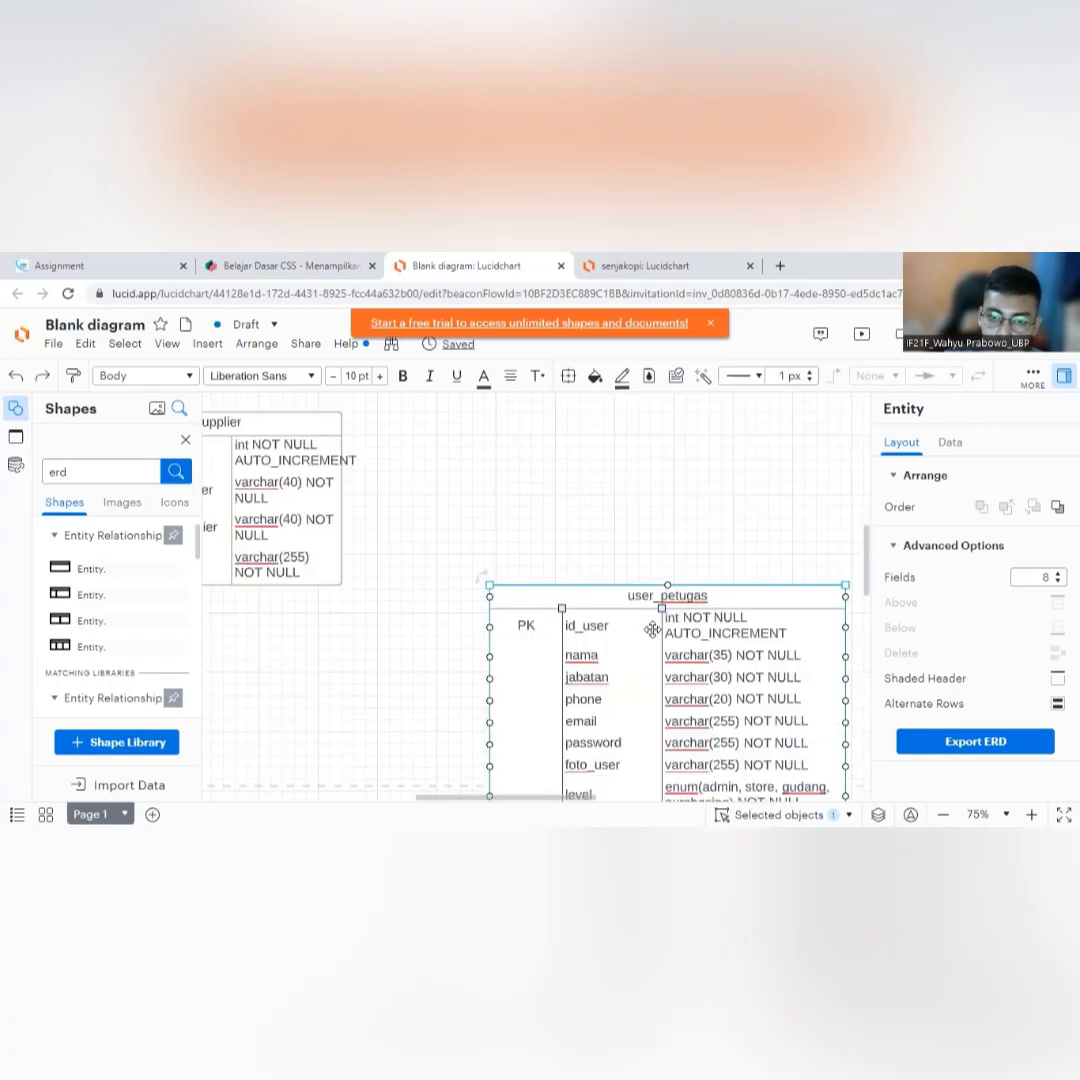
{"action": "scroll", "coordinate": [586, 544], "scroll_direction": "up", "scroll_amount": 3}
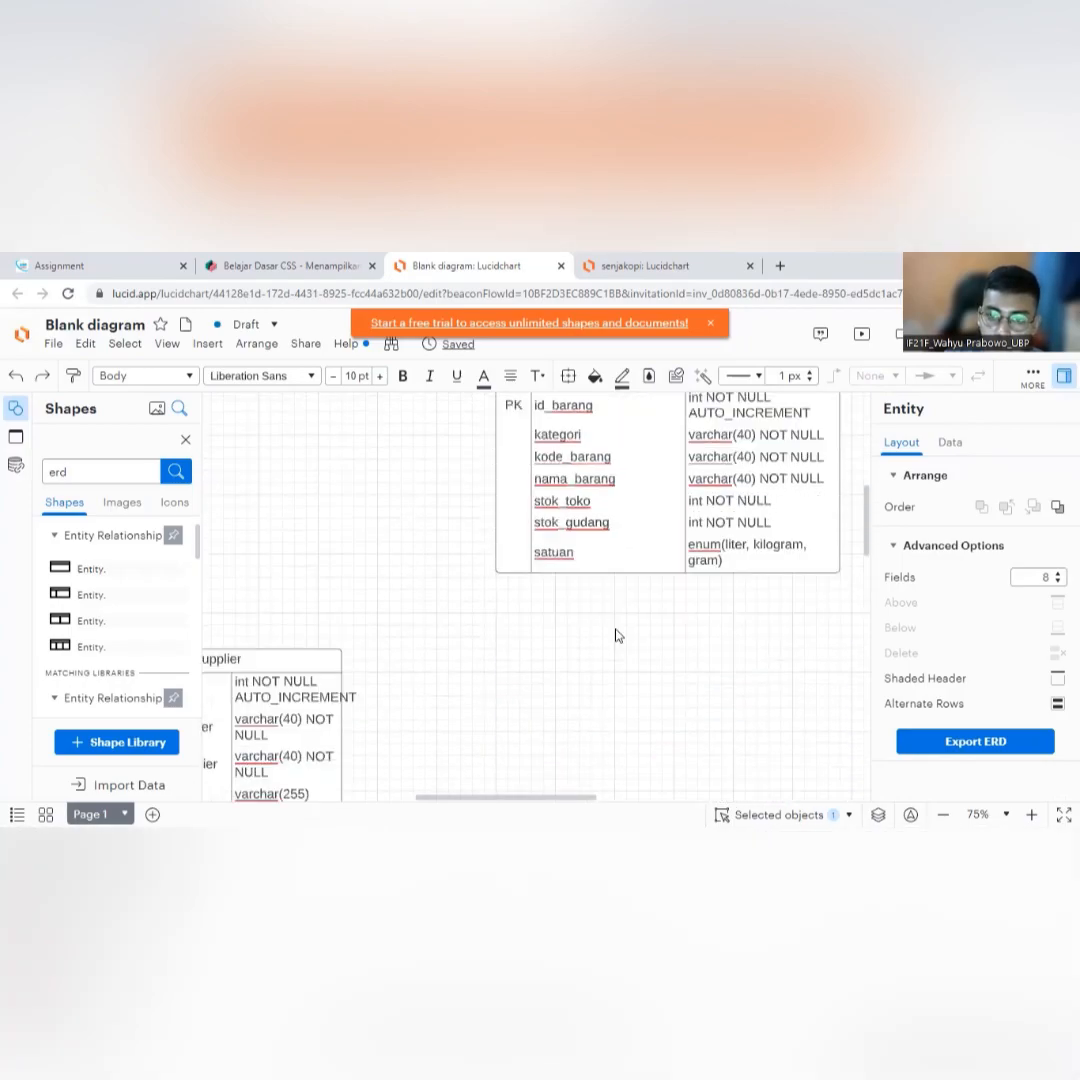
{"action": "scroll", "coordinate": [617, 636], "scroll_direction": "down", "scroll_amount": 1}
{"action": "scroll", "coordinate": [585, 630], "scroll_direction": "up", "scroll_amount": 3}
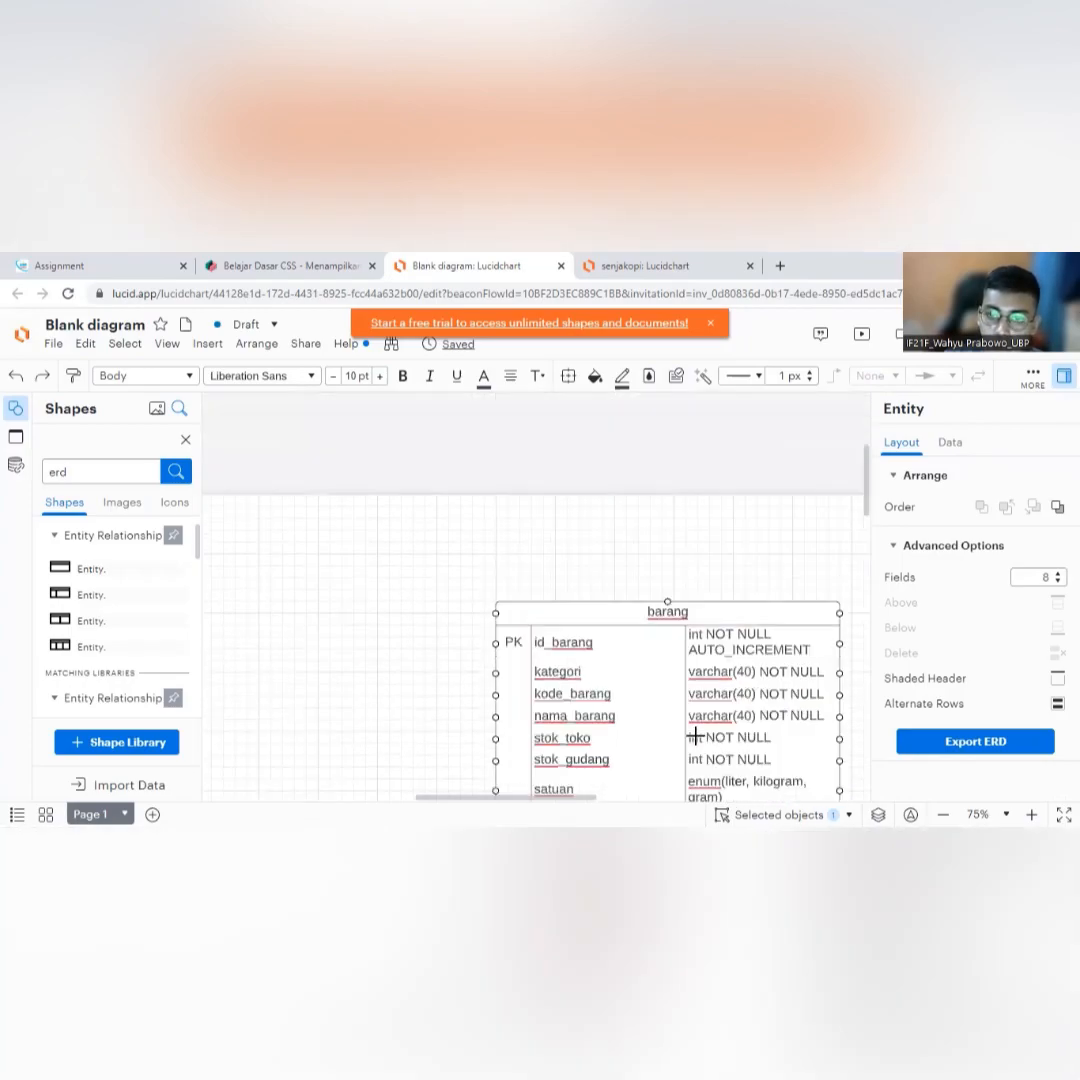
{"action": "scroll", "coordinate": [588, 620], "scroll_direction": "down", "scroll_amount": 4}
{"action": "left_click", "coordinate": [537, 597]}
{"action": "scroll", "coordinate": [540, 596], "scroll_direction": "up", "scroll_amount": 3}
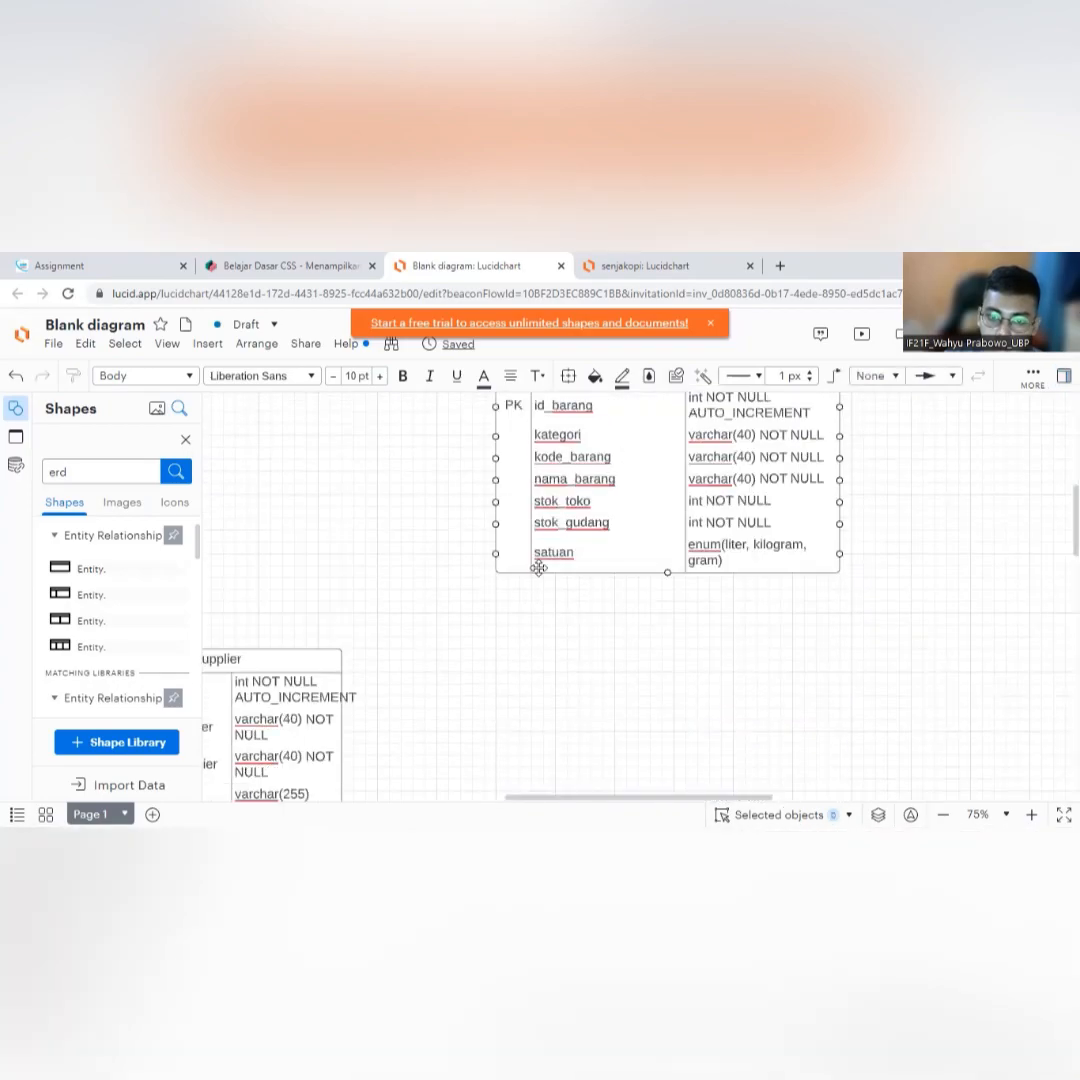
{"action": "scroll", "coordinate": [650, 625], "scroll_direction": "down", "scroll_amount": 3}
{"action": "scroll", "coordinate": [620, 592], "scroll_direction": "up", "scroll_amount": 3}
{"action": "left_click", "coordinate": [603, 598]}
{"action": "left_click", "coordinate": [576, 706]}
{"action": "scroll", "coordinate": [600, 690], "scroll_direction": "down", "scroll_amount": 5}
{"action": "scroll", "coordinate": [610, 690], "scroll_direction": "up", "scroll_amount": 5}
{"action": "left_click", "coordinate": [612, 632]}
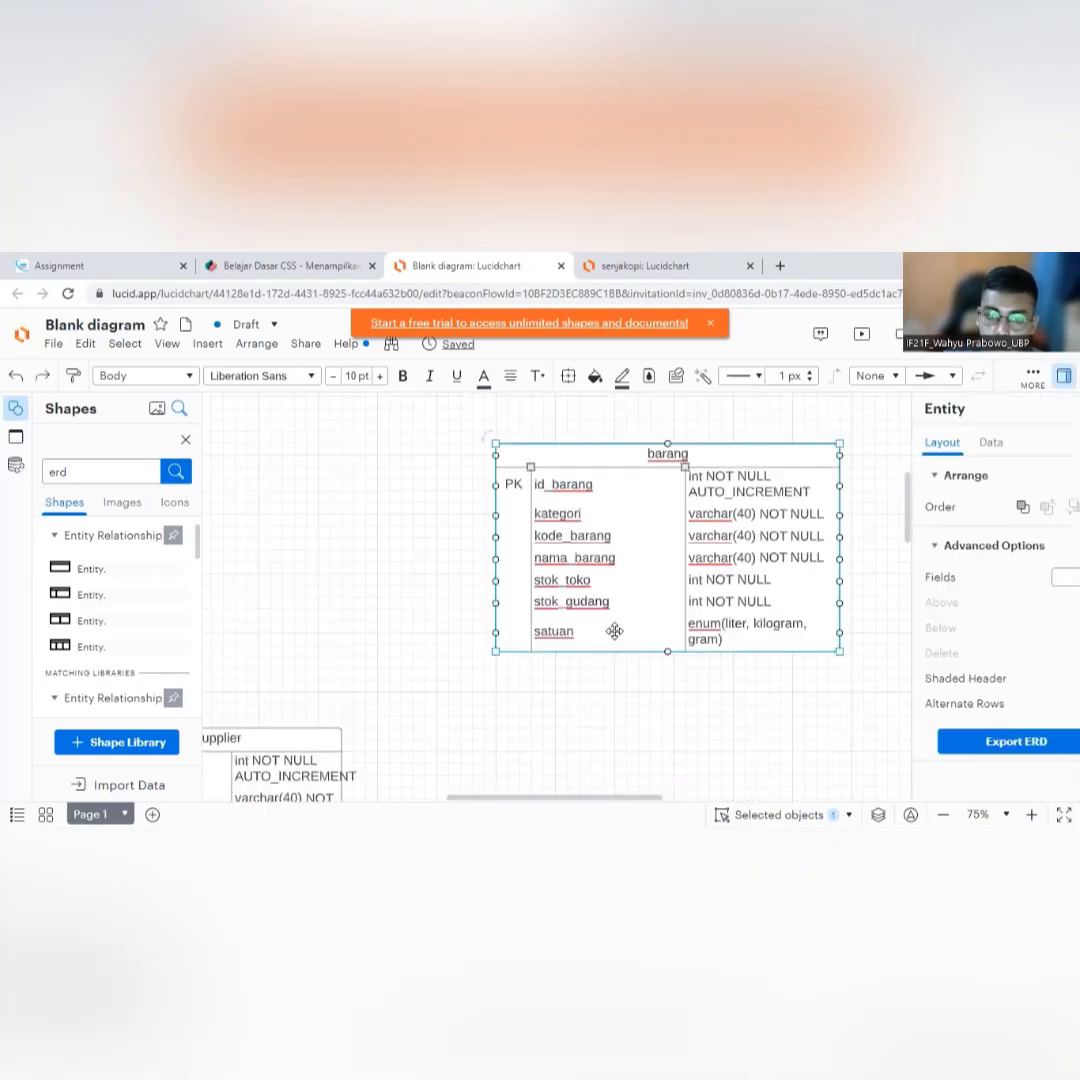
{"action": "scroll", "coordinate": [603, 712], "scroll_direction": "down", "scroll_amount": 1}
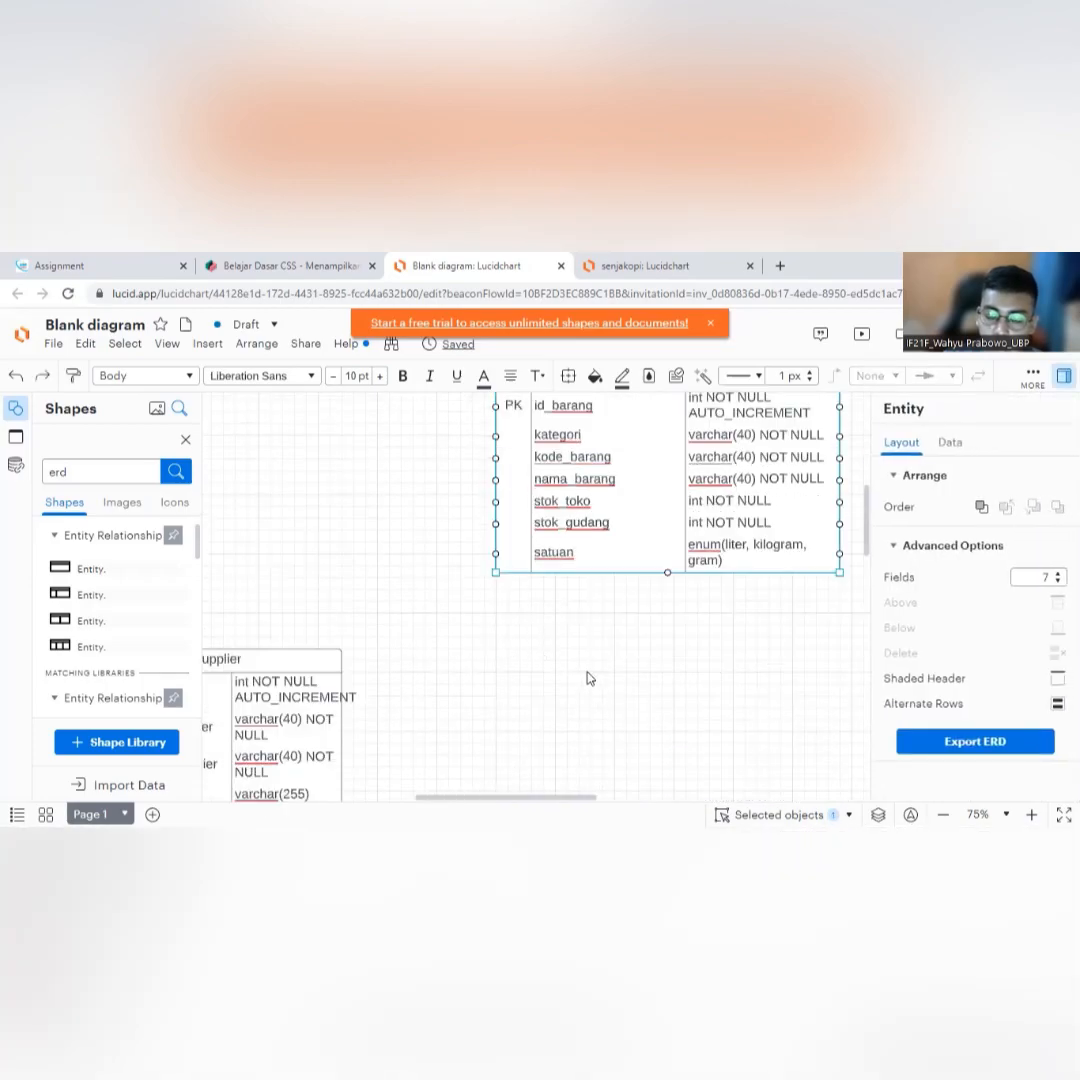
{"action": "scroll", "coordinate": [612, 662], "scroll_direction": "up", "scroll_amount": 2}
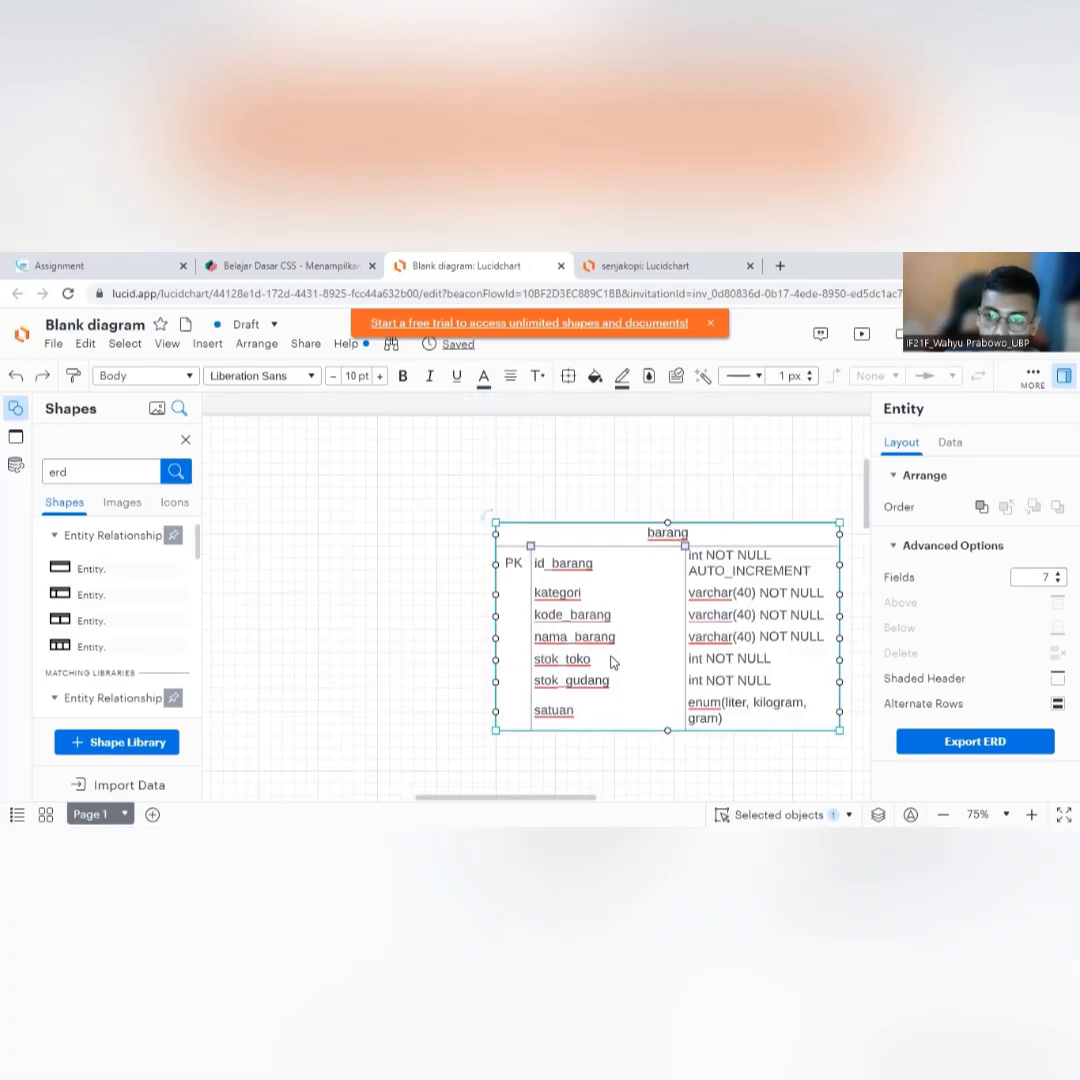
Add two more rows to the barang table, setting its field count to 9.
{"action": "scroll", "coordinate": [576, 590], "scroll_direction": "down", "scroll_amount": 2}
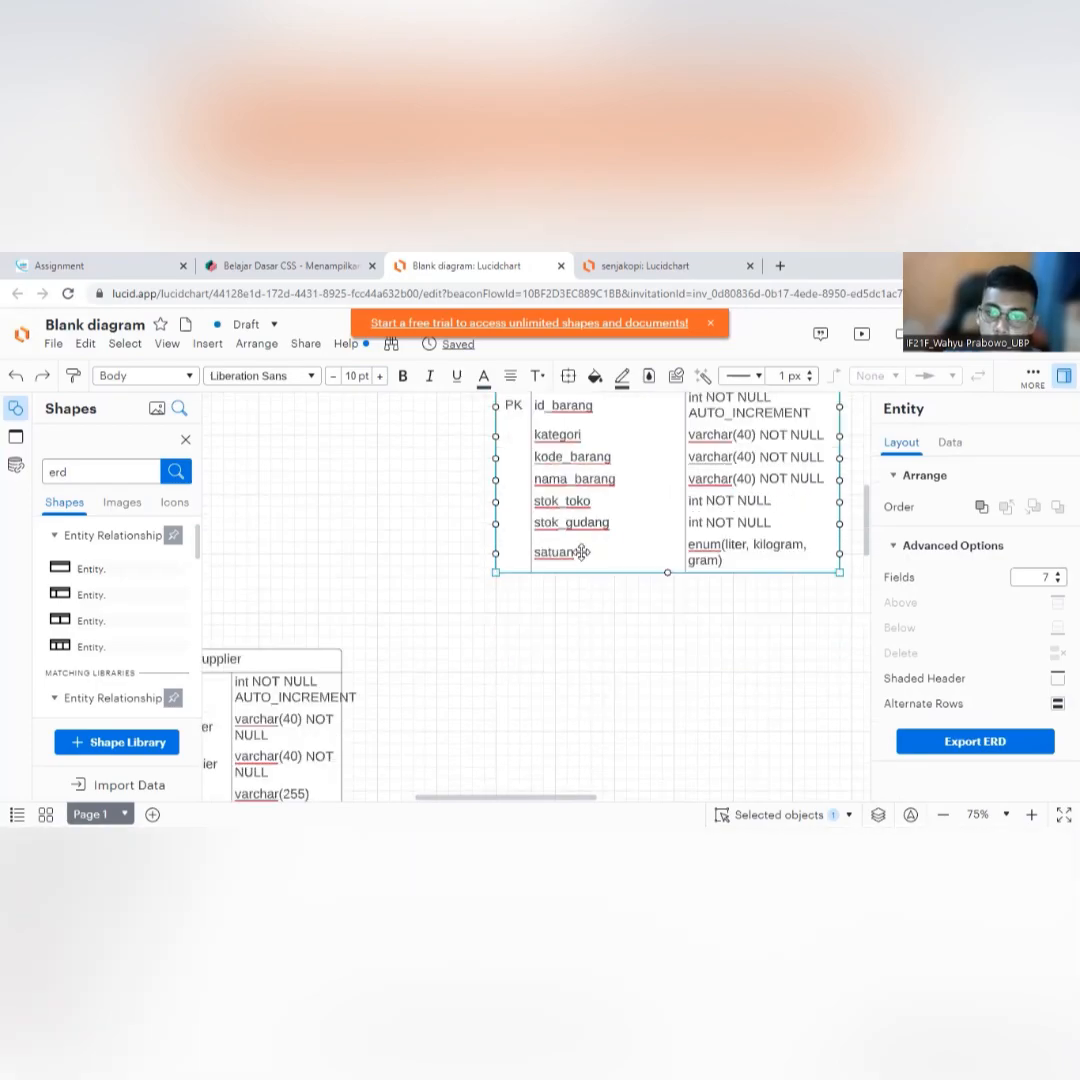
{"action": "left_click", "coordinate": [1058, 573]}
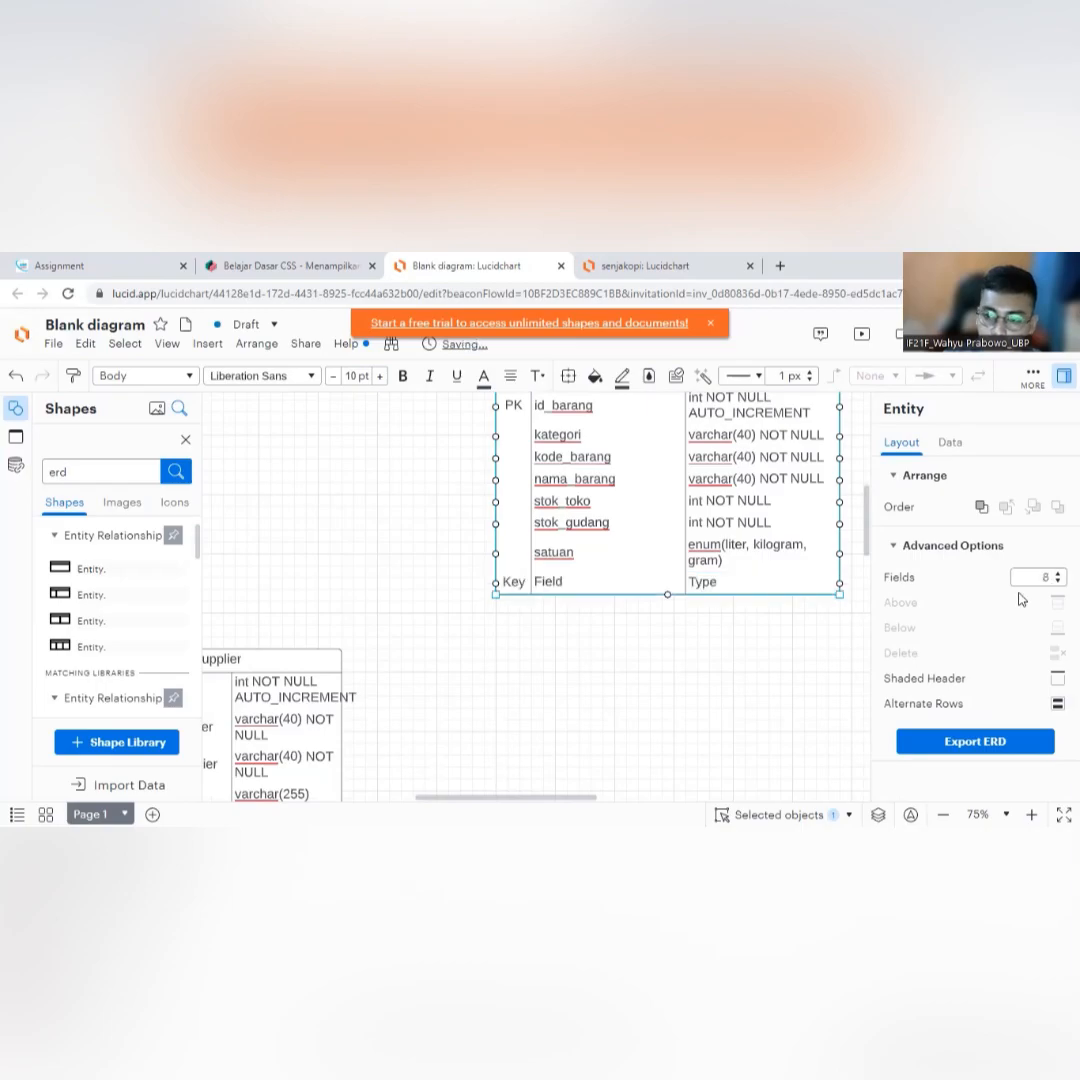
{"action": "left_click", "coordinate": [1058, 573]}
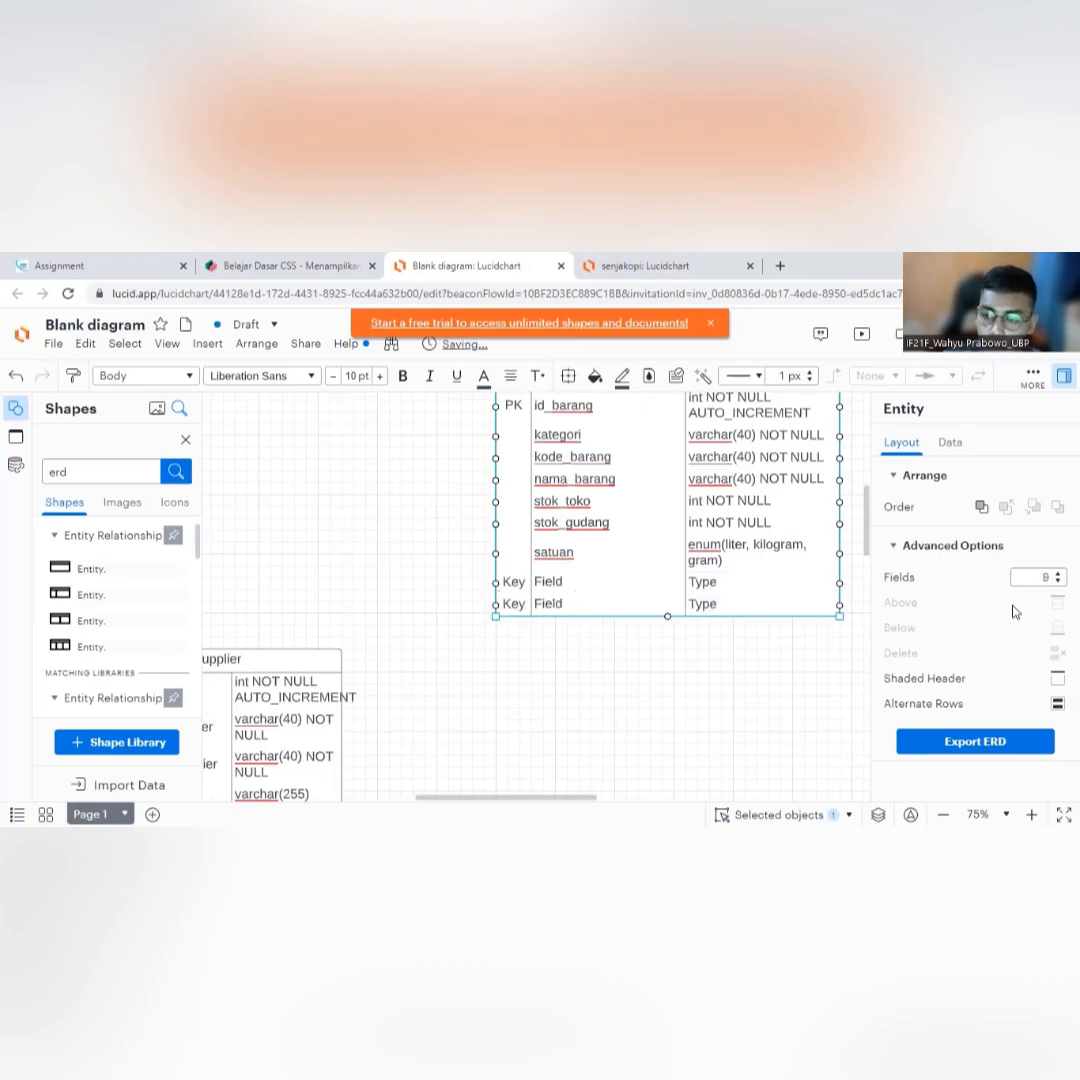
Mark the row below satuan in the barang table as FK and name its field id_user_petugas.
{"action": "left_click", "coordinate": [538, 584]}
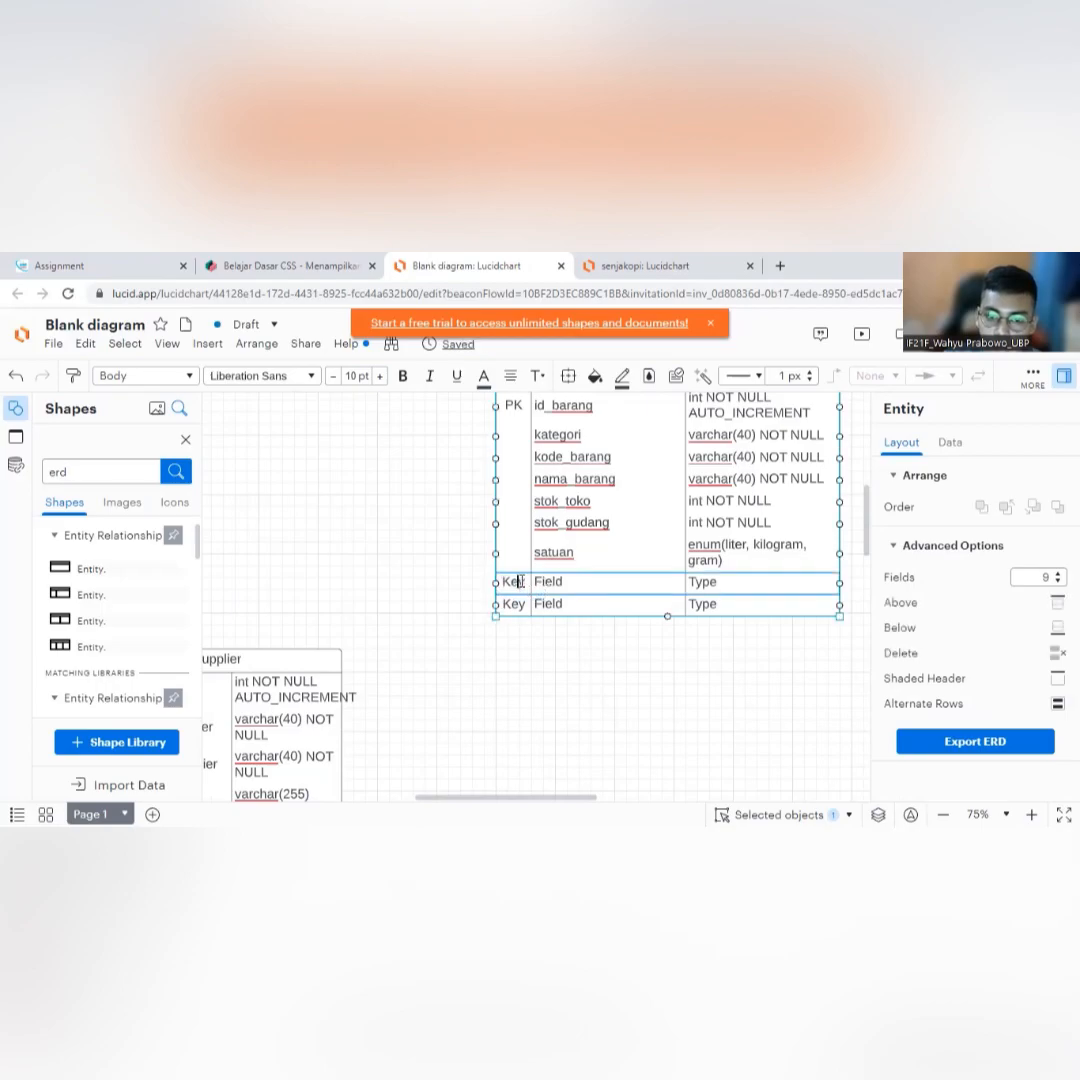
{"action": "double_click", "coordinate": [517, 581]}
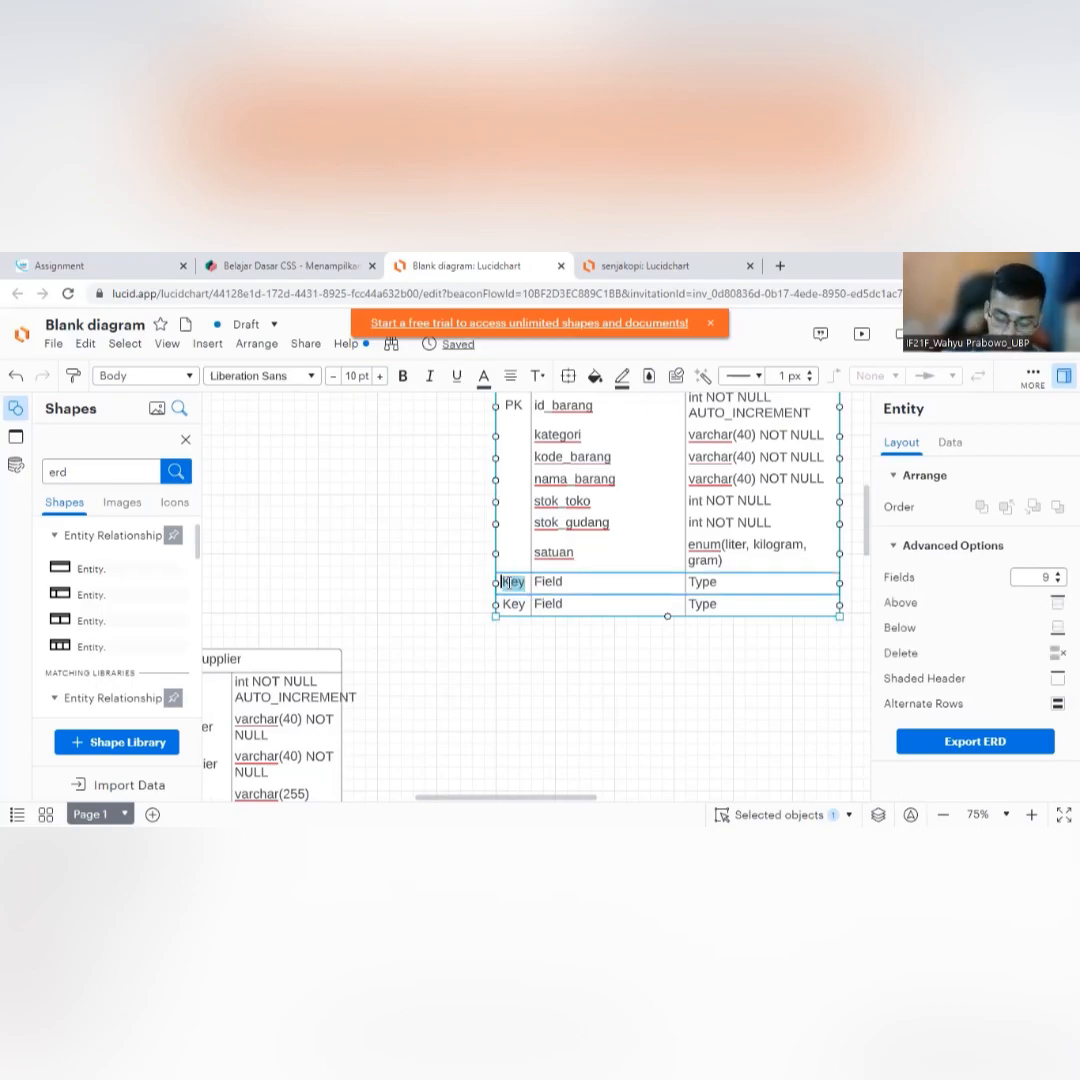
{"action": "type", "text": "T"}
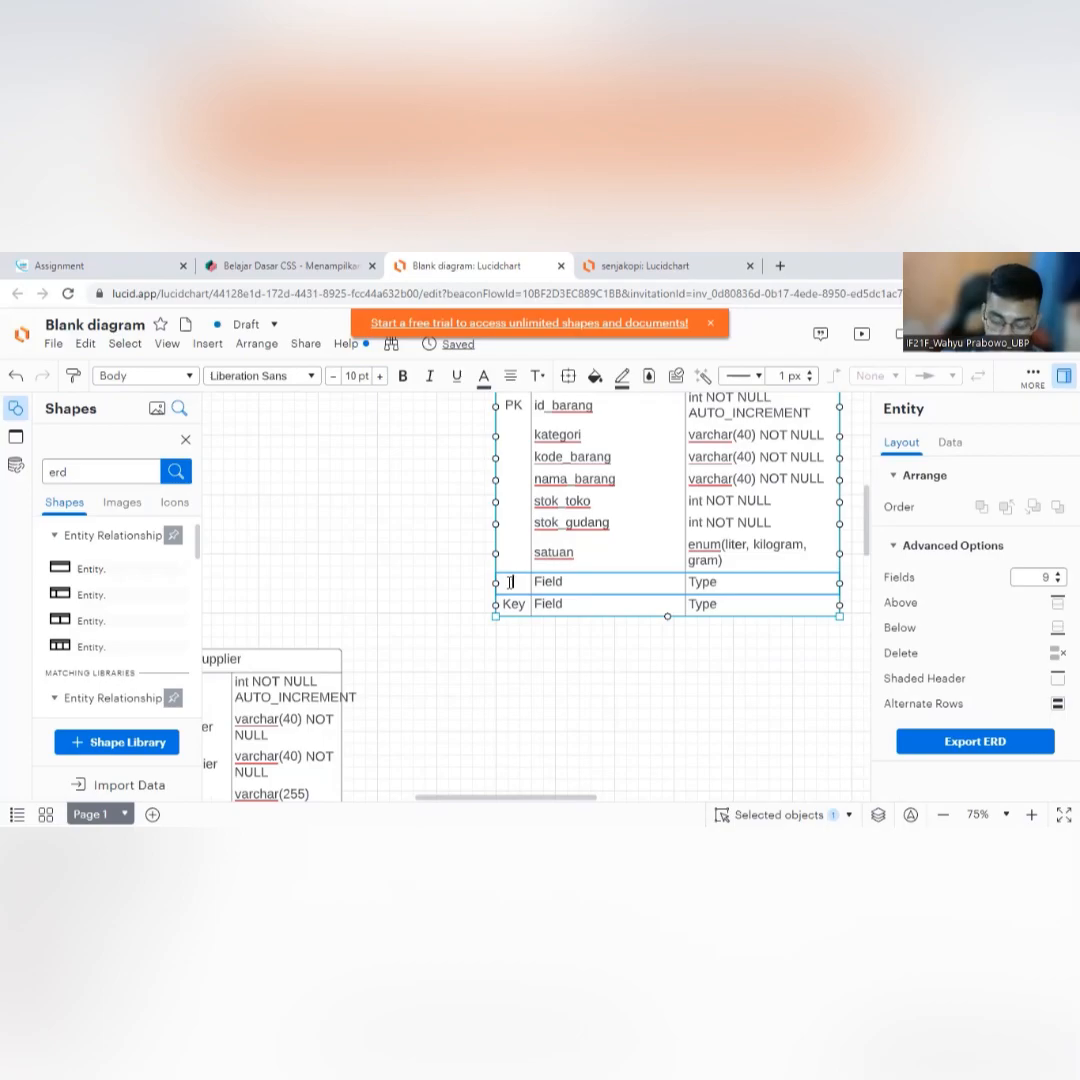
{"action": "key", "text": "Tab"}
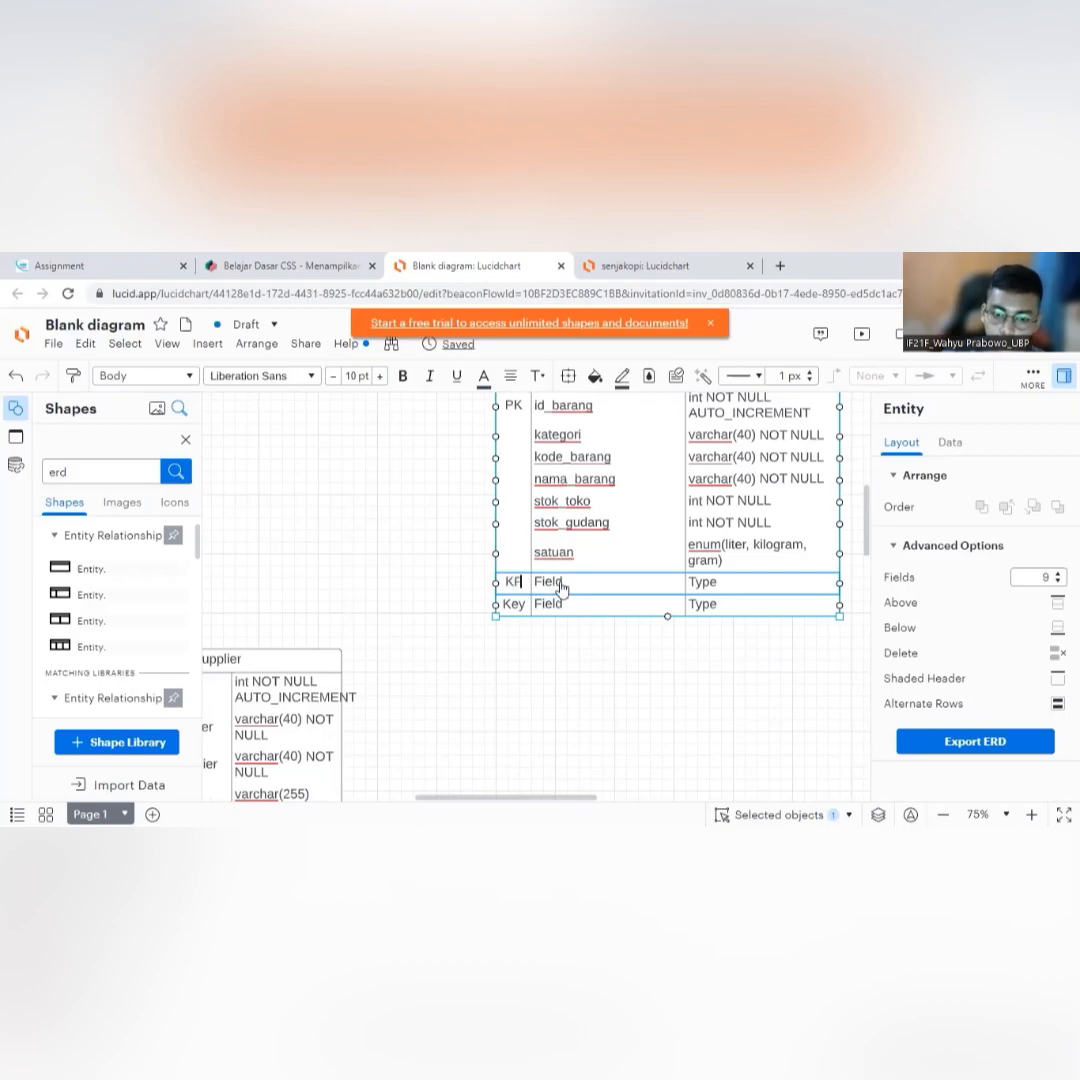
{"action": "double_click", "coordinate": [524, 581]}
{"action": "double_click", "coordinate": [518, 588]}
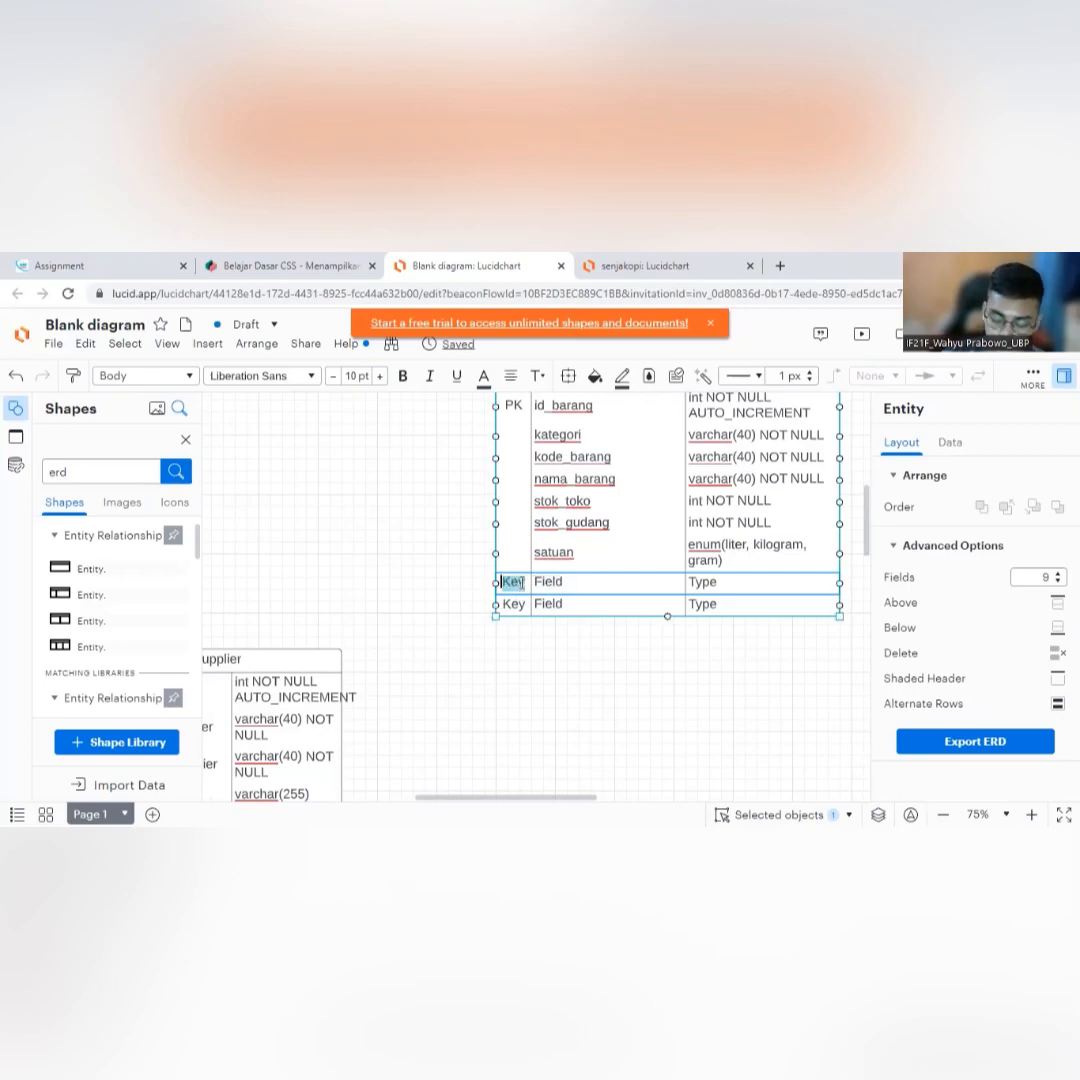
{"action": "type", "text": "FK"}
{"action": "key", "text": "Tab"}
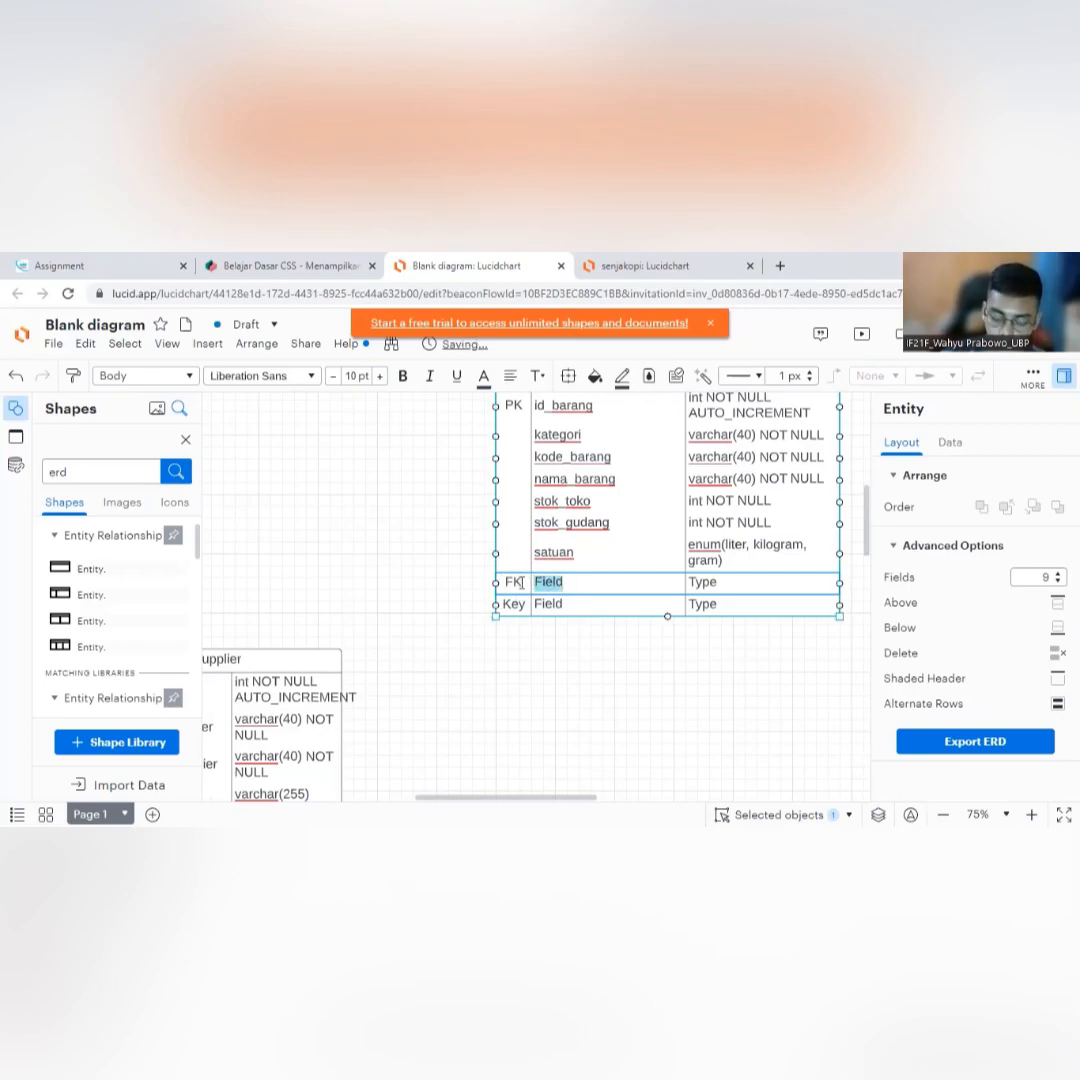
{"action": "type", "text": "id_user_petugas"}
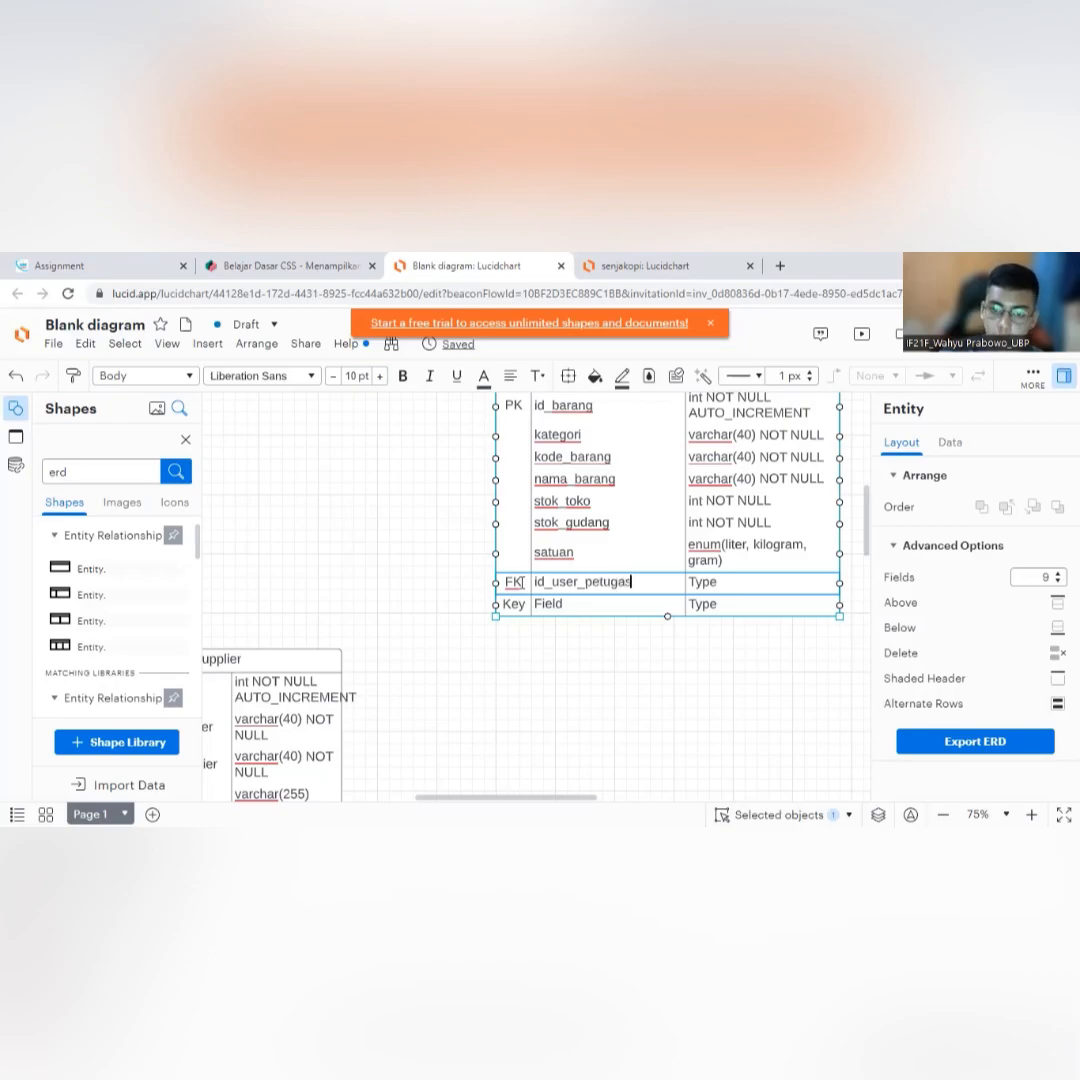
{"action": "left_click", "coordinate": [576, 660]}
Copy the id_user type, int NOT NULL AUTO_INCREMENT, from user_petugas into barang's id_user_petugas row.
{"action": "left_click", "coordinate": [705, 586]}
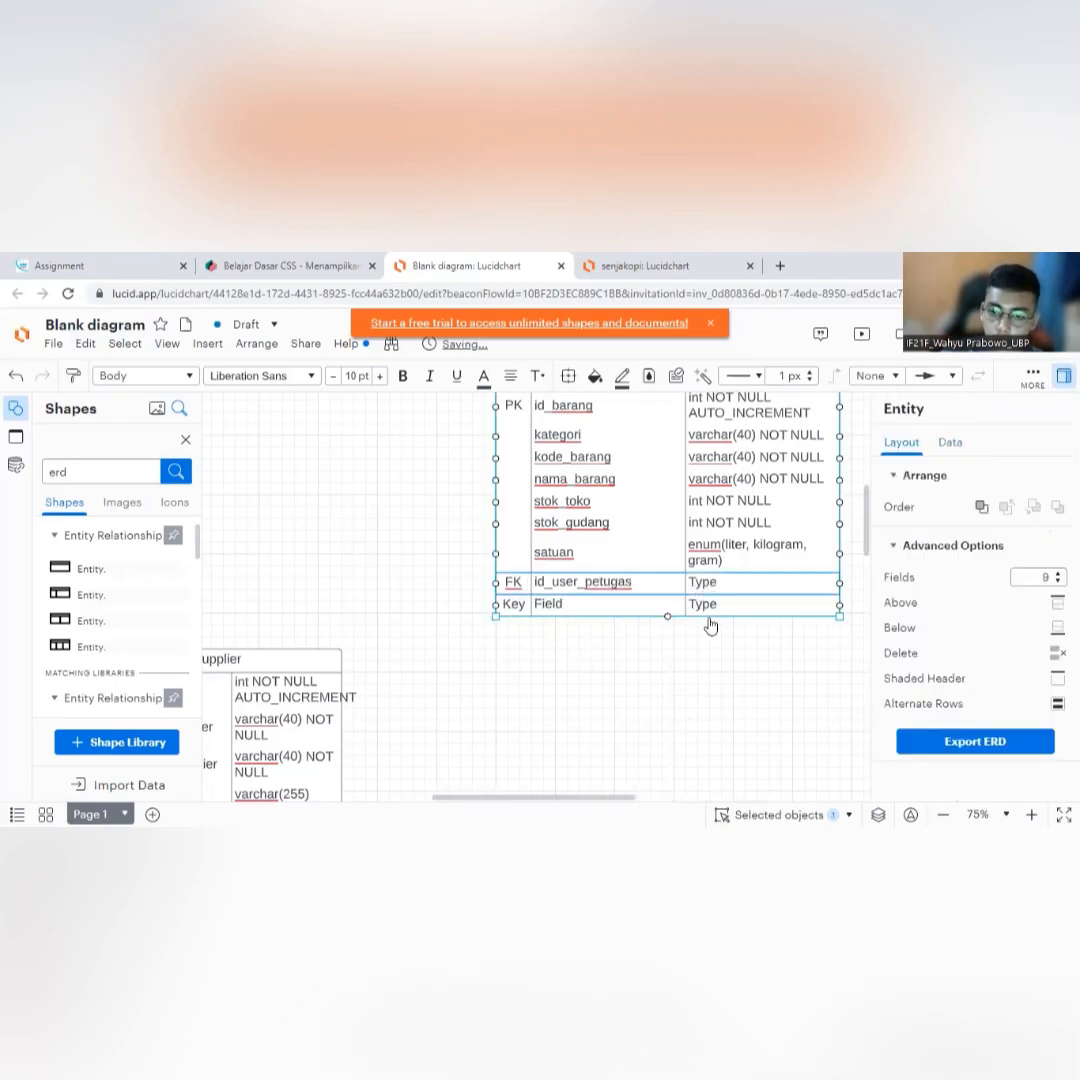
{"action": "scroll", "coordinate": [711, 660], "scroll_direction": "up", "scroll_amount": 1}
{"action": "scroll", "coordinate": [705, 660], "scroll_direction": "down", "scroll_amount": 4}
{"action": "left_click", "coordinate": [703, 688]}
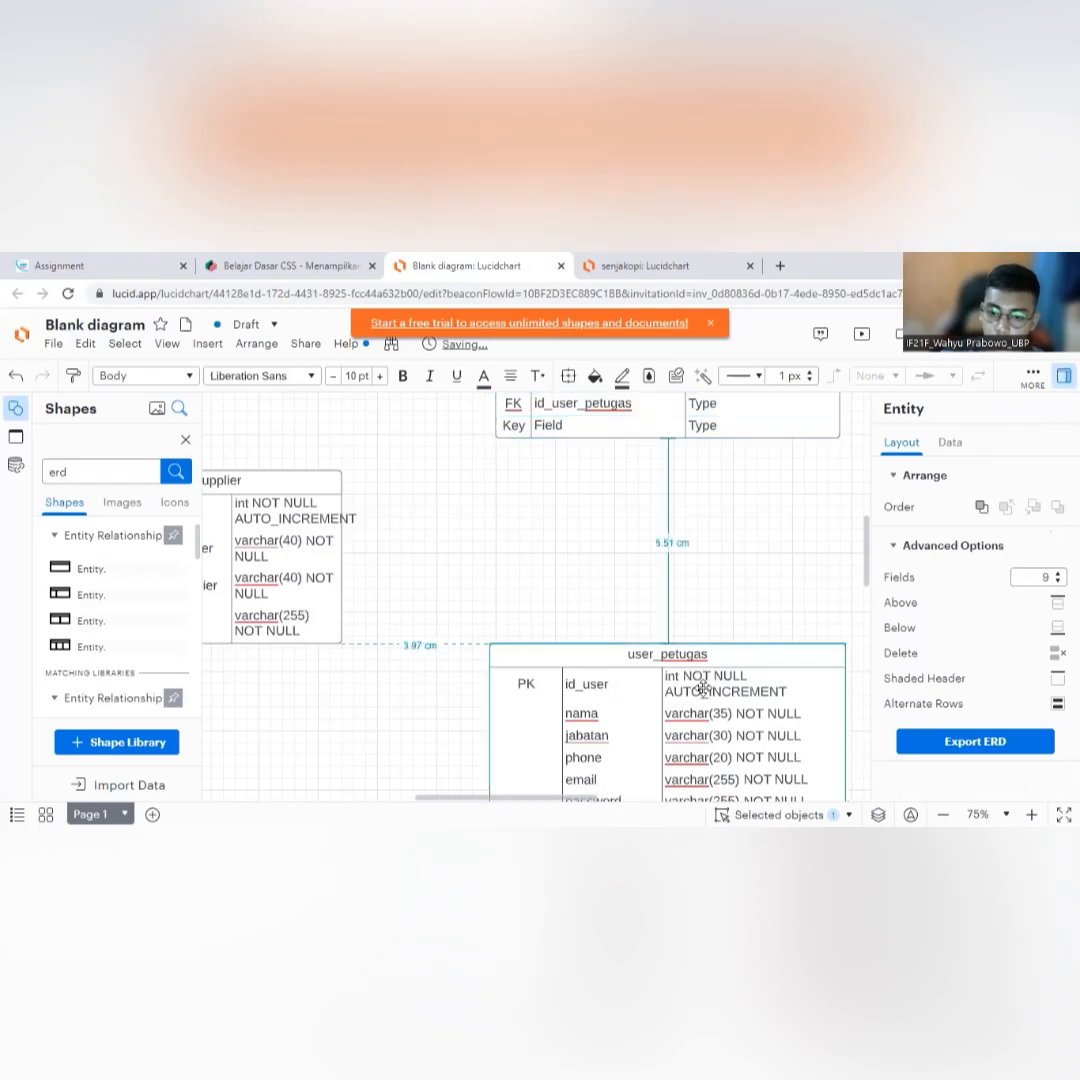
{"action": "double_click", "coordinate": [705, 688]}
{"action": "key", "text": "ctrl+c"}
{"action": "scroll", "coordinate": [705, 578], "scroll_direction": "up", "scroll_amount": 2}
{"action": "left_click", "coordinate": [705, 562]}
{"action": "double_click", "coordinate": [705, 562]}
{"action": "key", "text": "ctrl+v"}
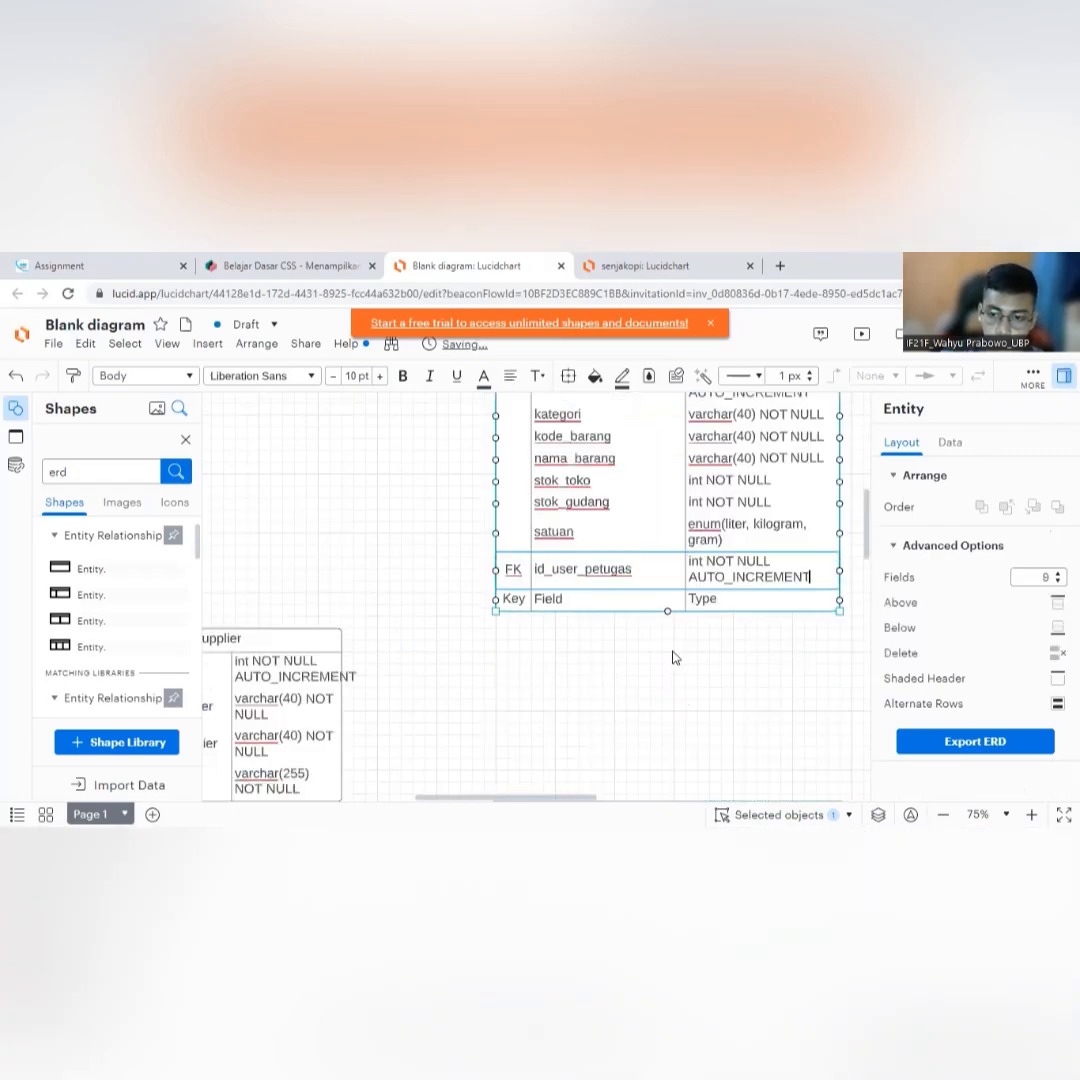
Connect id_user in user_petugas to id_user_petugas in barang with a one-to-many relationship line.
{"action": "left_click", "coordinate": [711, 700]}
{"action": "scroll", "coordinate": [767, 690], "scroll_direction": "down", "scroll_amount": 3}
{"action": "scroll", "coordinate": [801, 682], "scroll_direction": "up", "scroll_amount": 1}
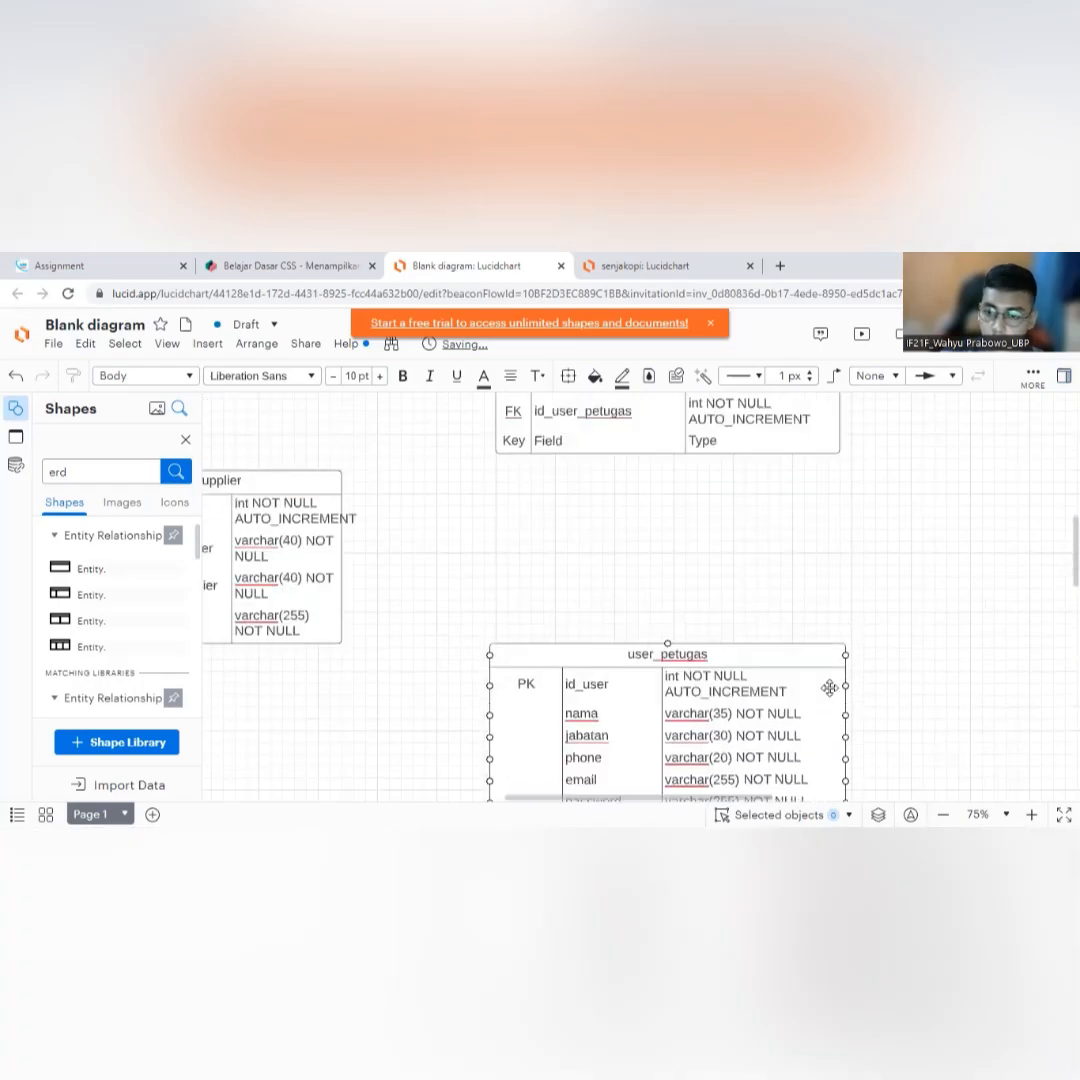
{"action": "left_click_drag", "start_coordinate": [848, 683], "coordinate": [837, 459]}
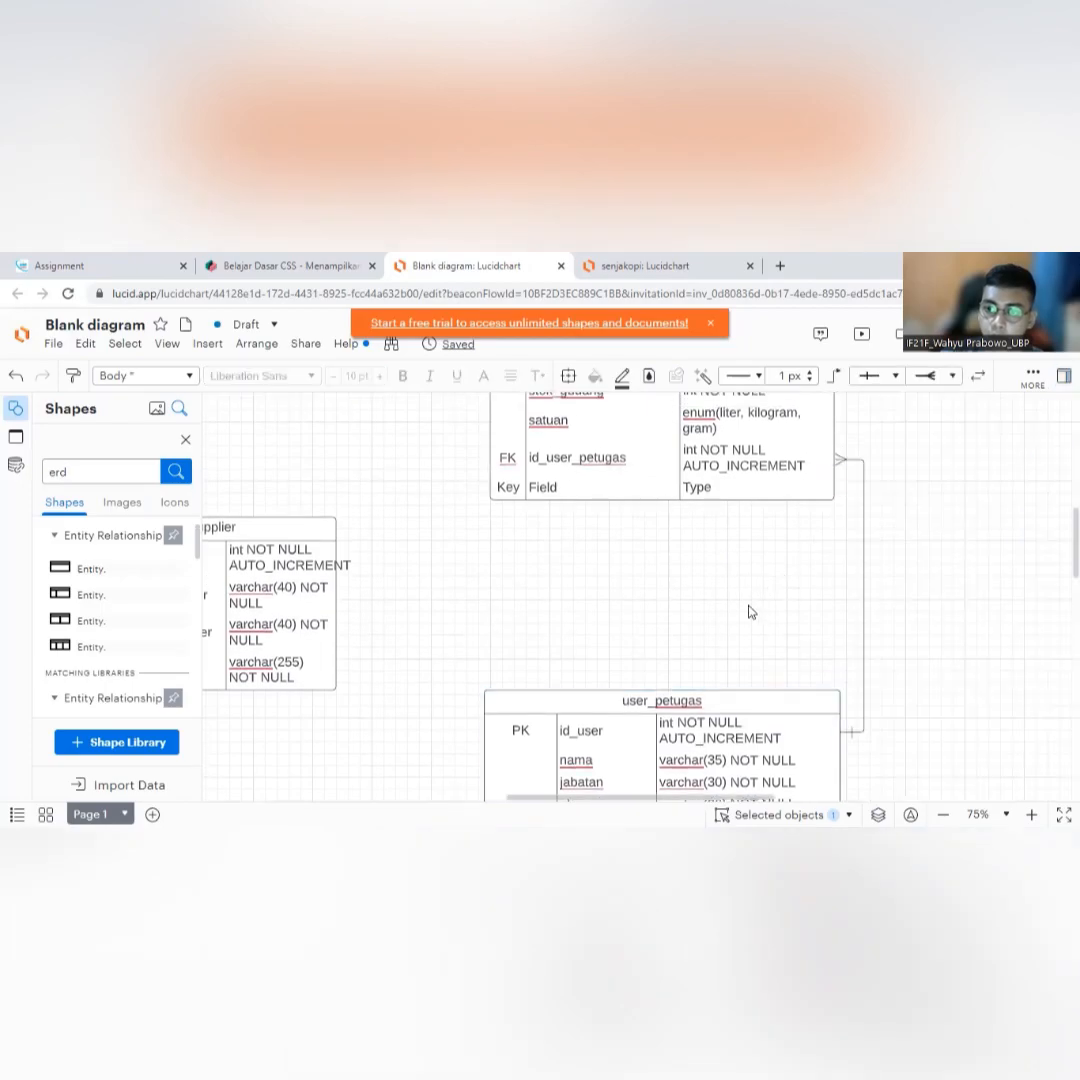
{"action": "left_click", "coordinate": [750, 612]}
Examine the relationship line and the fields of the barang and user_petugas tables.
{"action": "scroll", "coordinate": [745, 624], "scroll_direction": "down", "scroll_amount": 4}
{"action": "scroll", "coordinate": [743, 625], "scroll_direction": "up", "scroll_amount": 6}
{"action": "scroll", "coordinate": [743, 622], "scroll_direction": "up", "scroll_amount": 3}
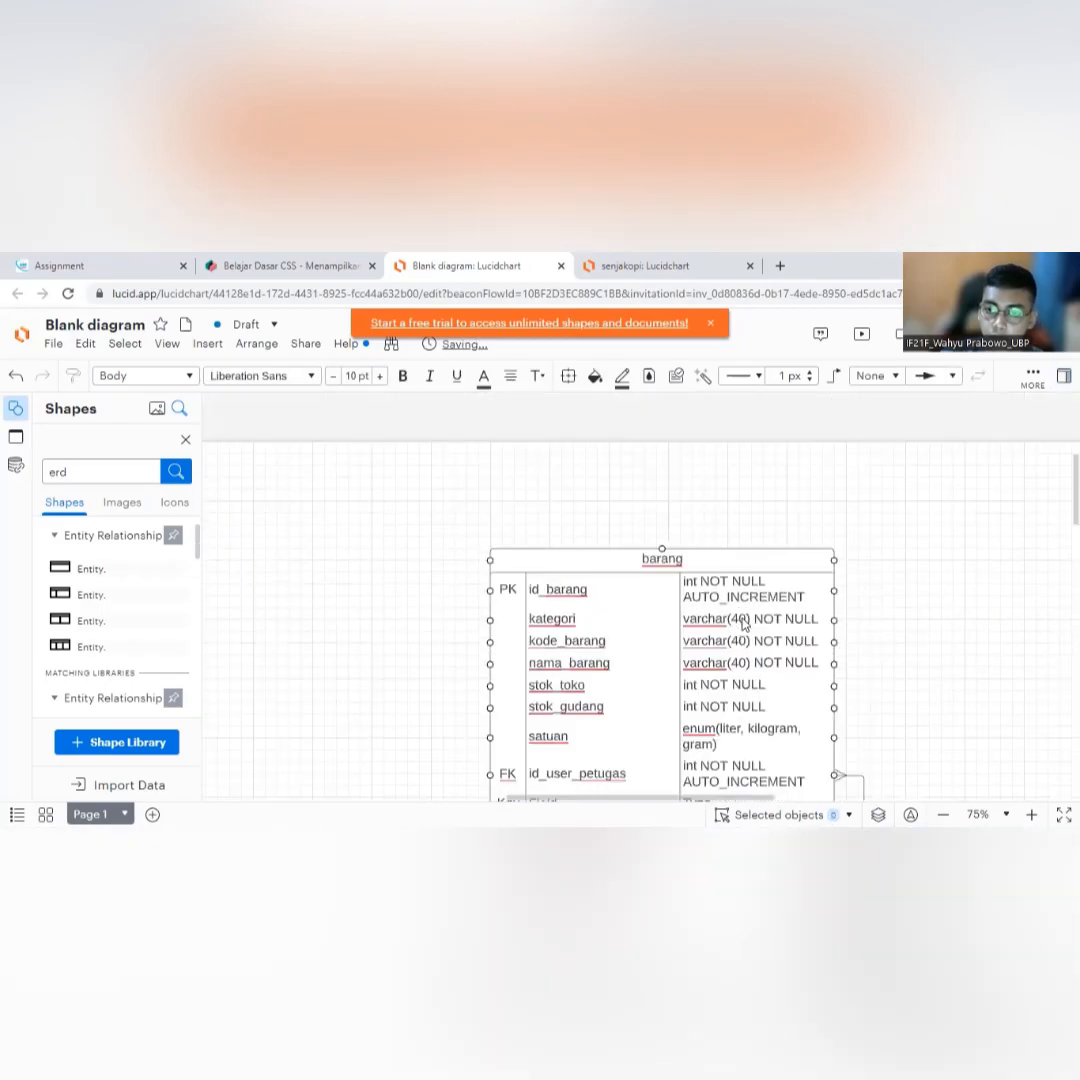
{"action": "scroll", "coordinate": [740, 617], "scroll_direction": "down", "scroll_amount": 3}
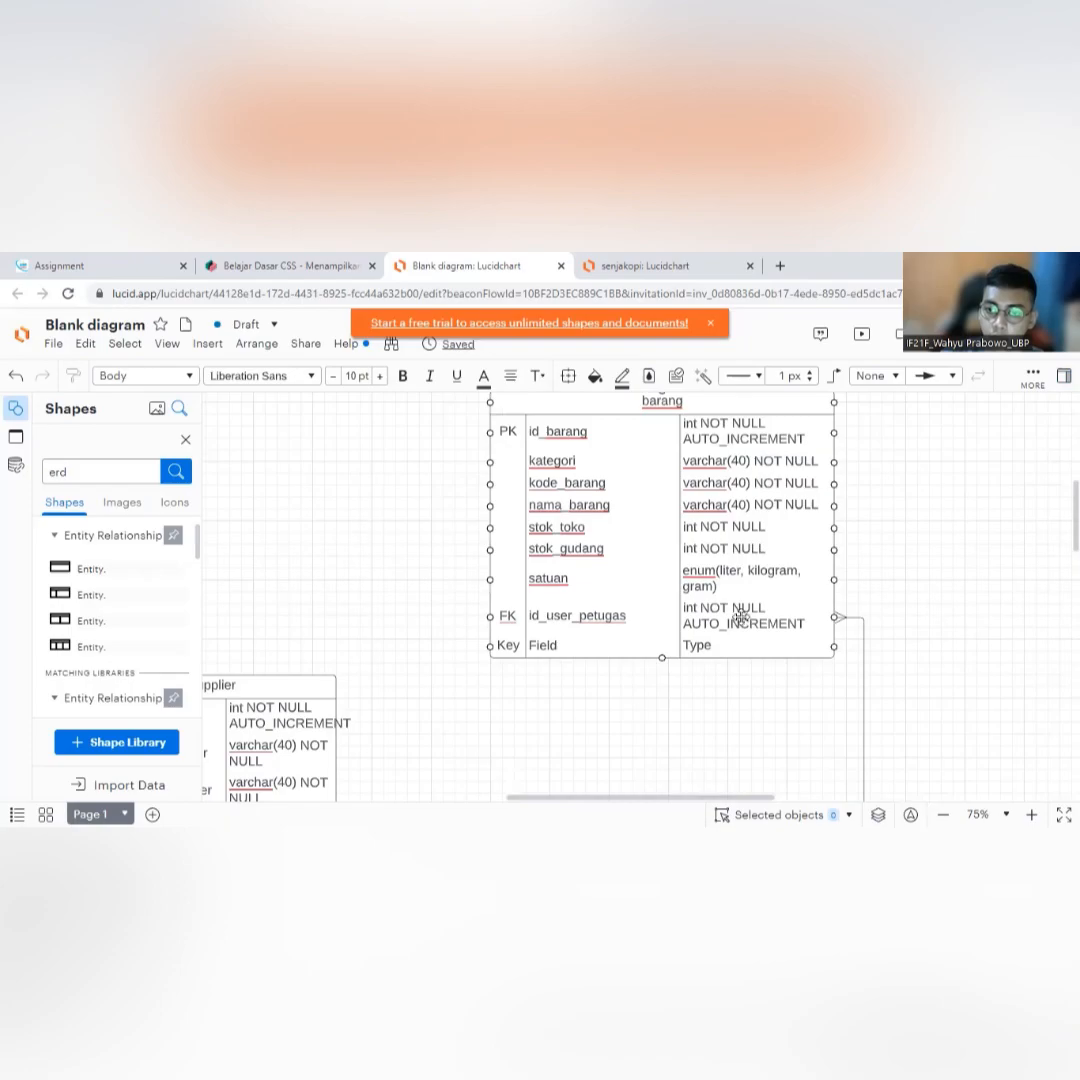
{"action": "scroll", "coordinate": [740, 617], "scroll_direction": "down", "scroll_amount": 6}
{"action": "scroll", "coordinate": [700, 625], "scroll_direction": "down", "scroll_amount": 2}
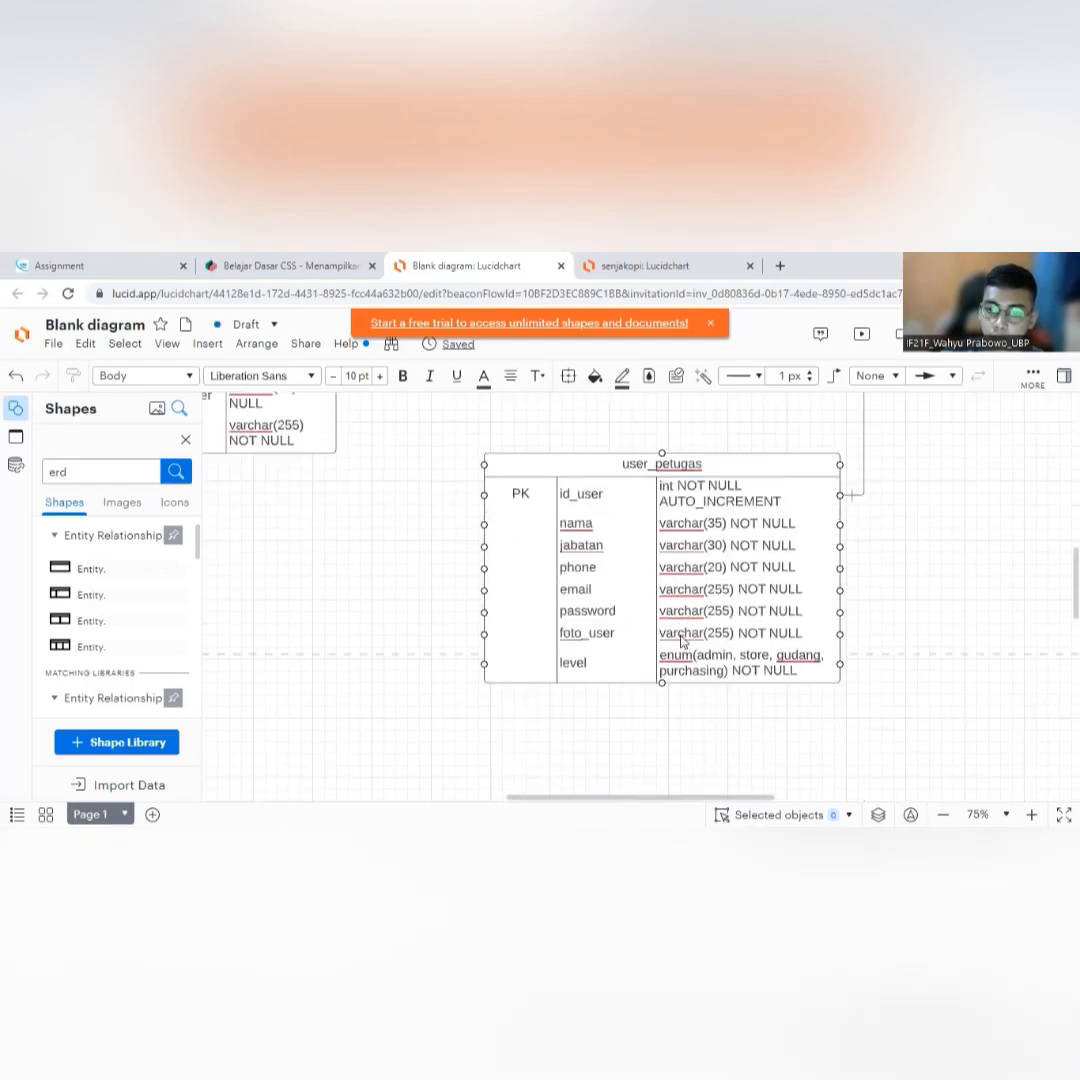
{"action": "scroll", "coordinate": [625, 665], "scroll_direction": "up", "scroll_amount": 9}
{"action": "scroll", "coordinate": [800, 715], "scroll_direction": "down", "scroll_amount": 5}
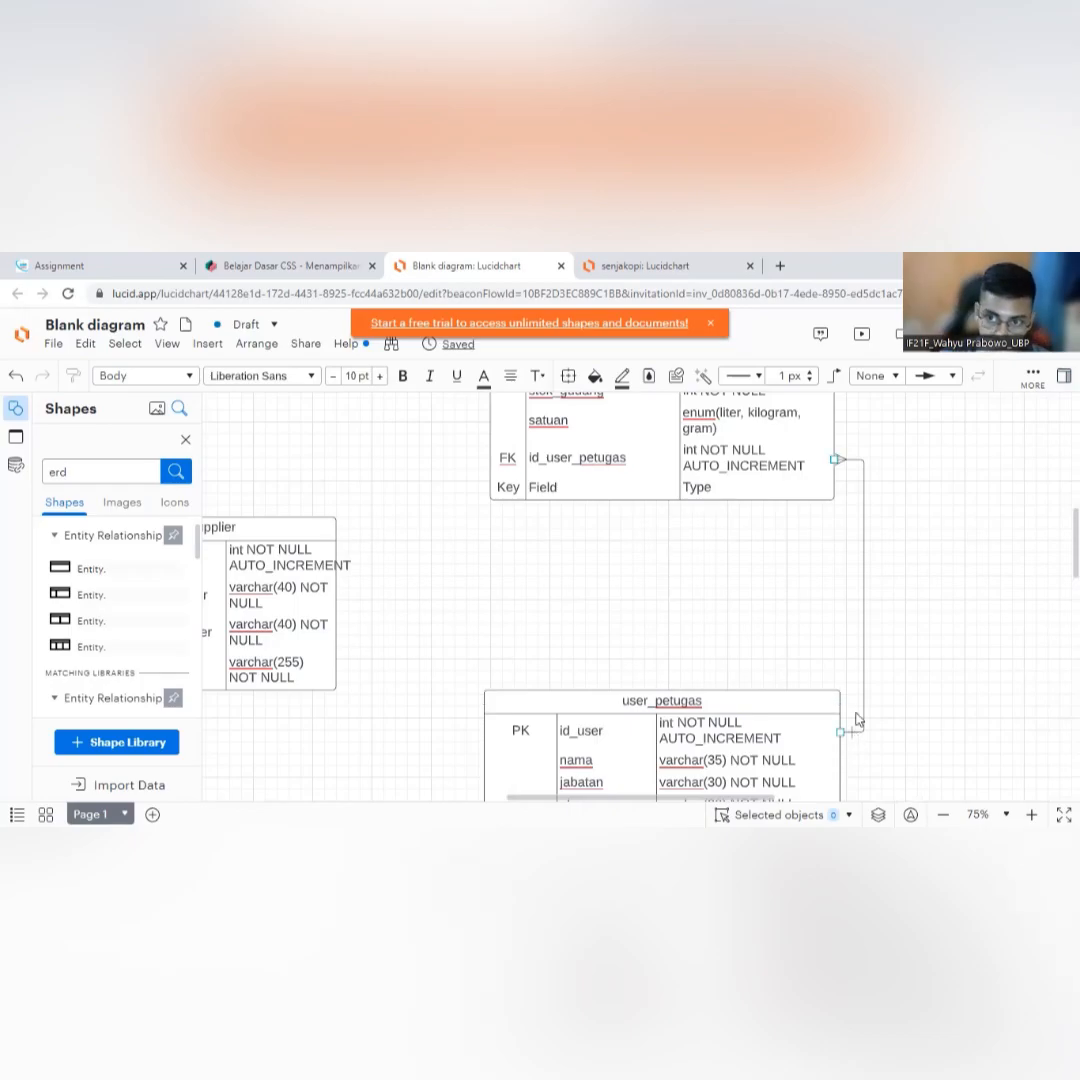
{"action": "scroll", "coordinate": [600, 625], "scroll_direction": "up", "scroll_amount": 2}
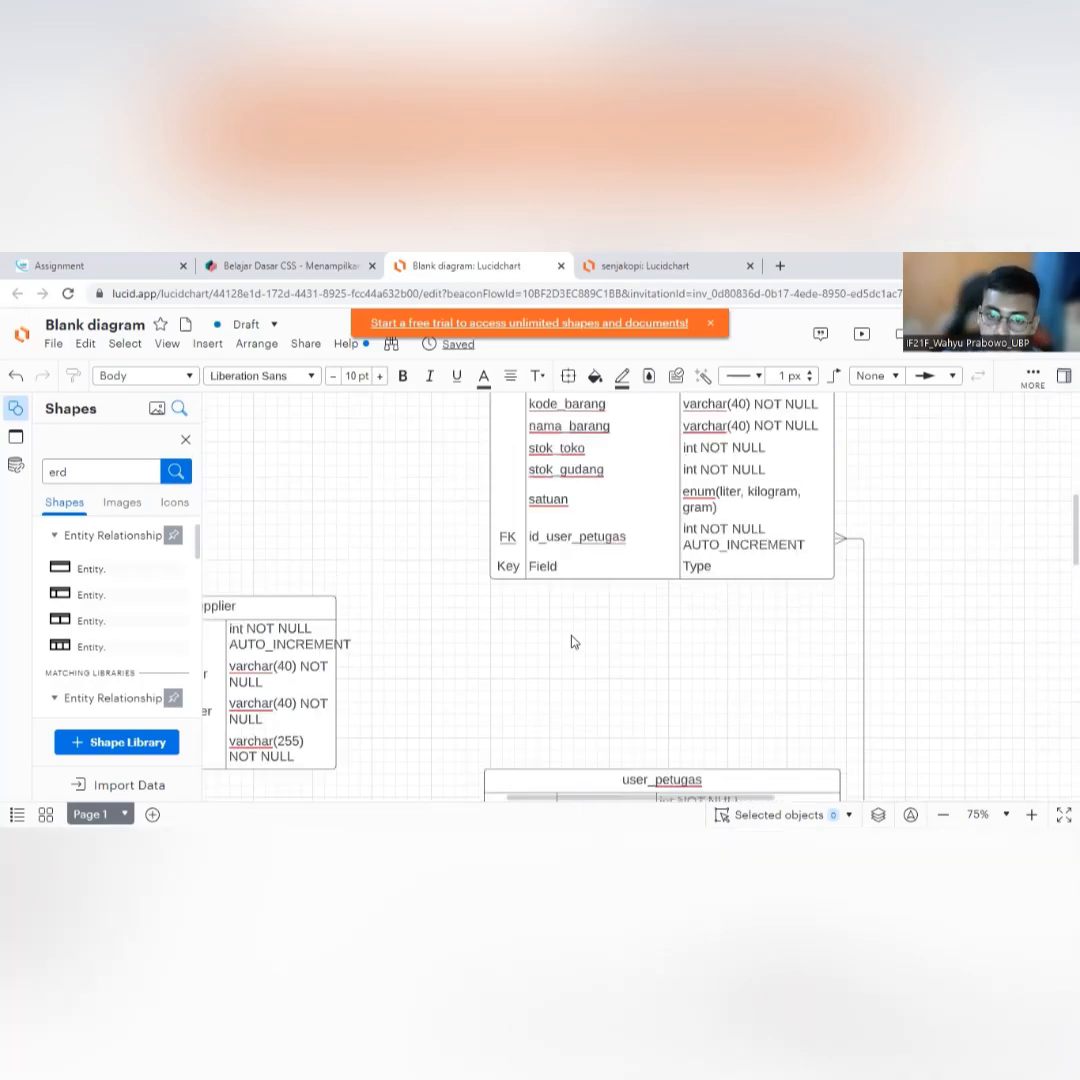
{"action": "scroll", "coordinate": [600, 670], "scroll_direction": "up", "scroll_amount": 2}
{"action": "scroll", "coordinate": [428, 640], "scroll_direction": "down", "scroll_amount": 2}
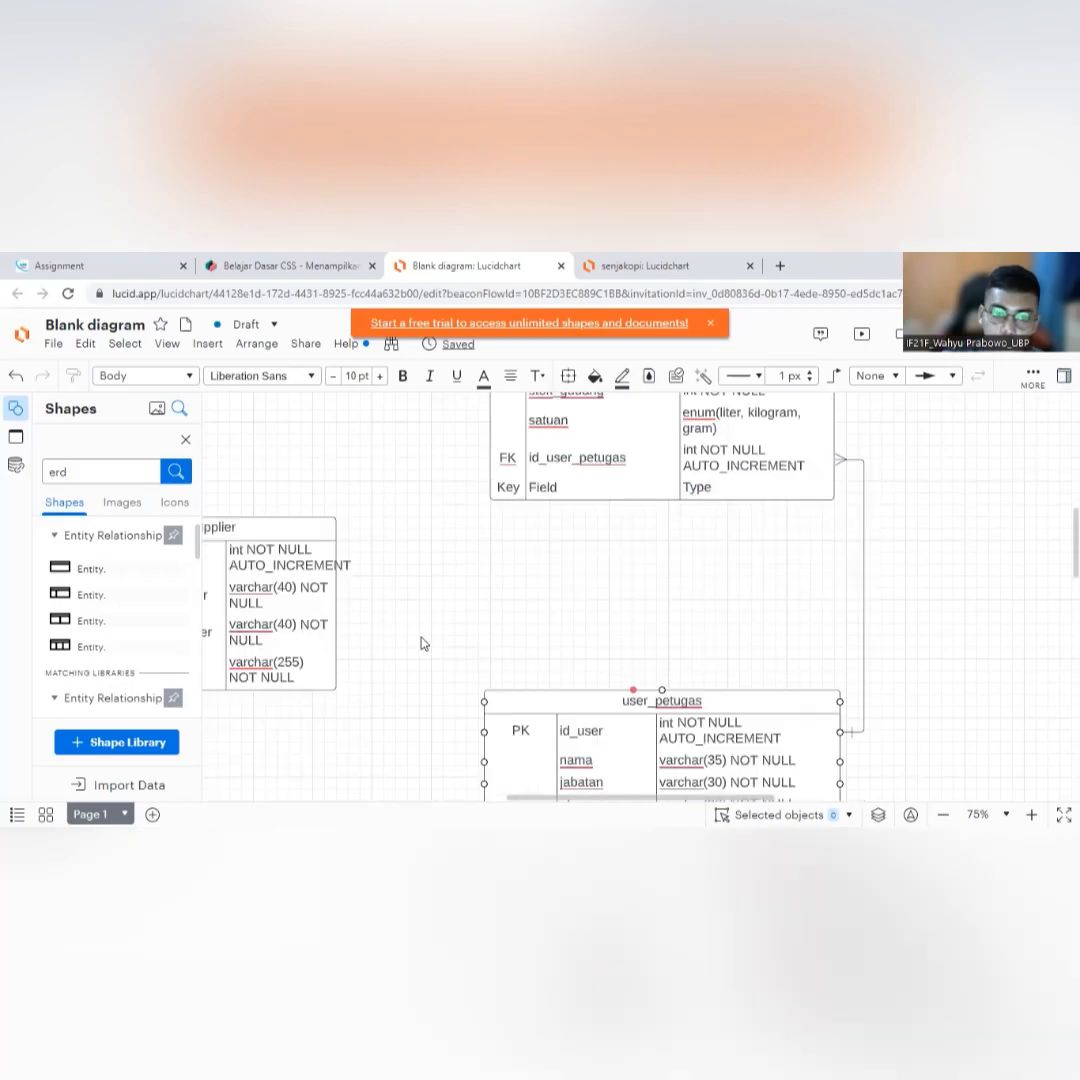
Mark the last row of the barang table as FK and name its field id_supplier.
{"action": "left_click", "coordinate": [509, 487]}
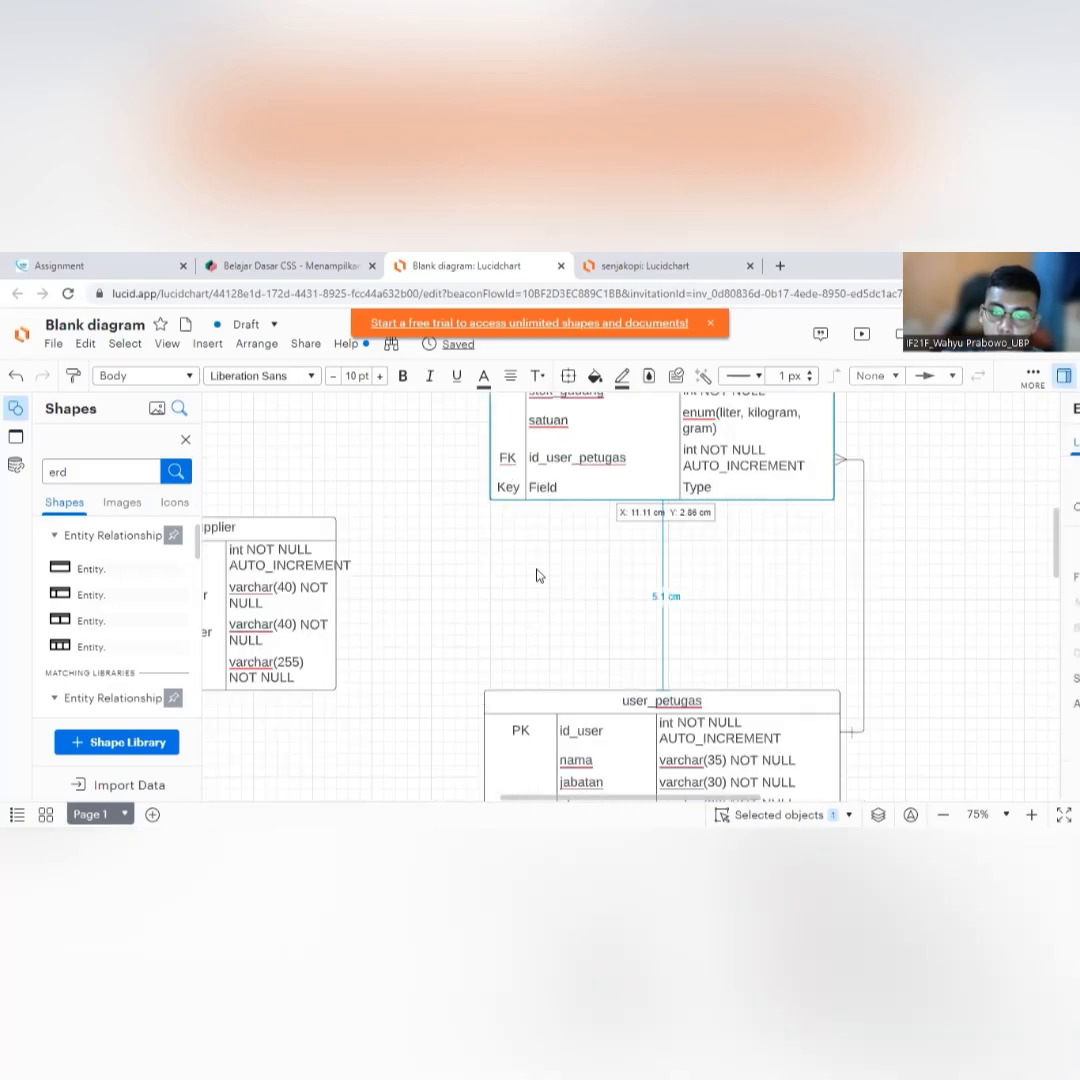
{"action": "scroll", "coordinate": [540, 574], "scroll_direction": "up", "scroll_amount": 2}
{"action": "mouse_move", "coordinate": [486, 797]}
{"action": "left_mouse_down"}
{"action": "mouse_move", "coordinate": [458, 797]}
{"action": "mouse_move", "coordinate": [505, 797]}
{"action": "left_mouse_up"}
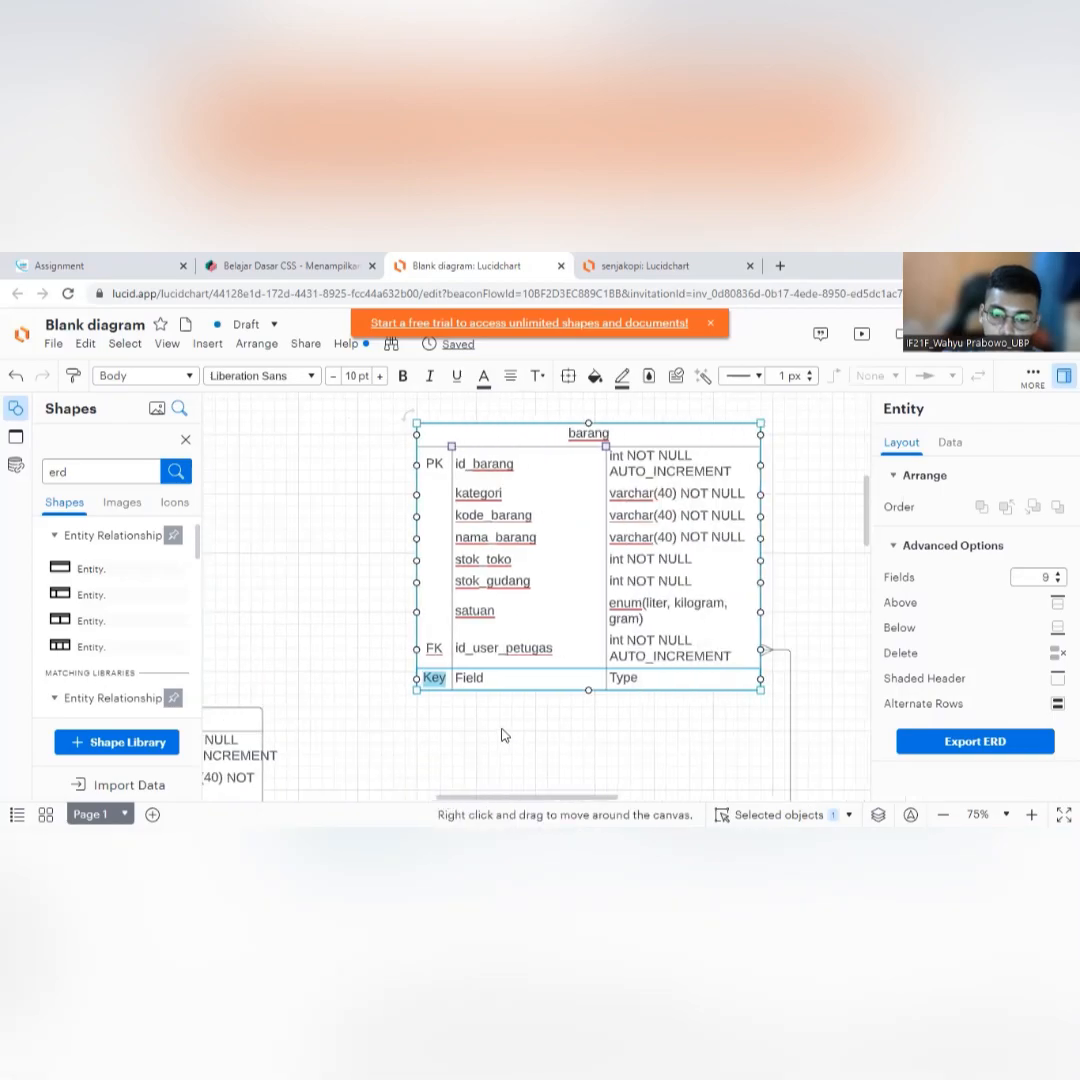
{"action": "scroll", "coordinate": [501, 728], "scroll_direction": "down", "scroll_amount": 1}
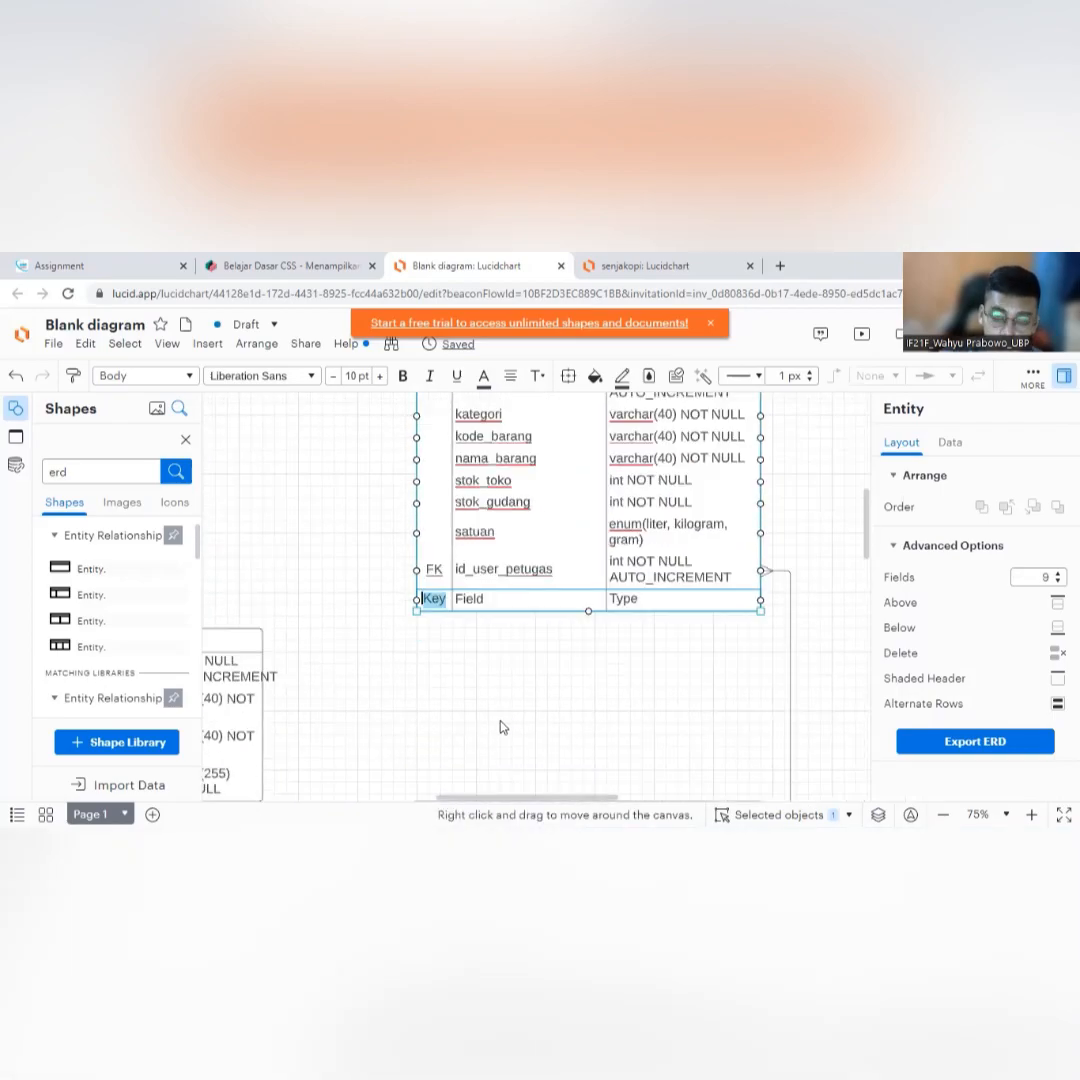
{"action": "key", "text": "BackSpace"}
{"action": "type", "text": "FK"}
{"action": "key", "text": "Tab"}
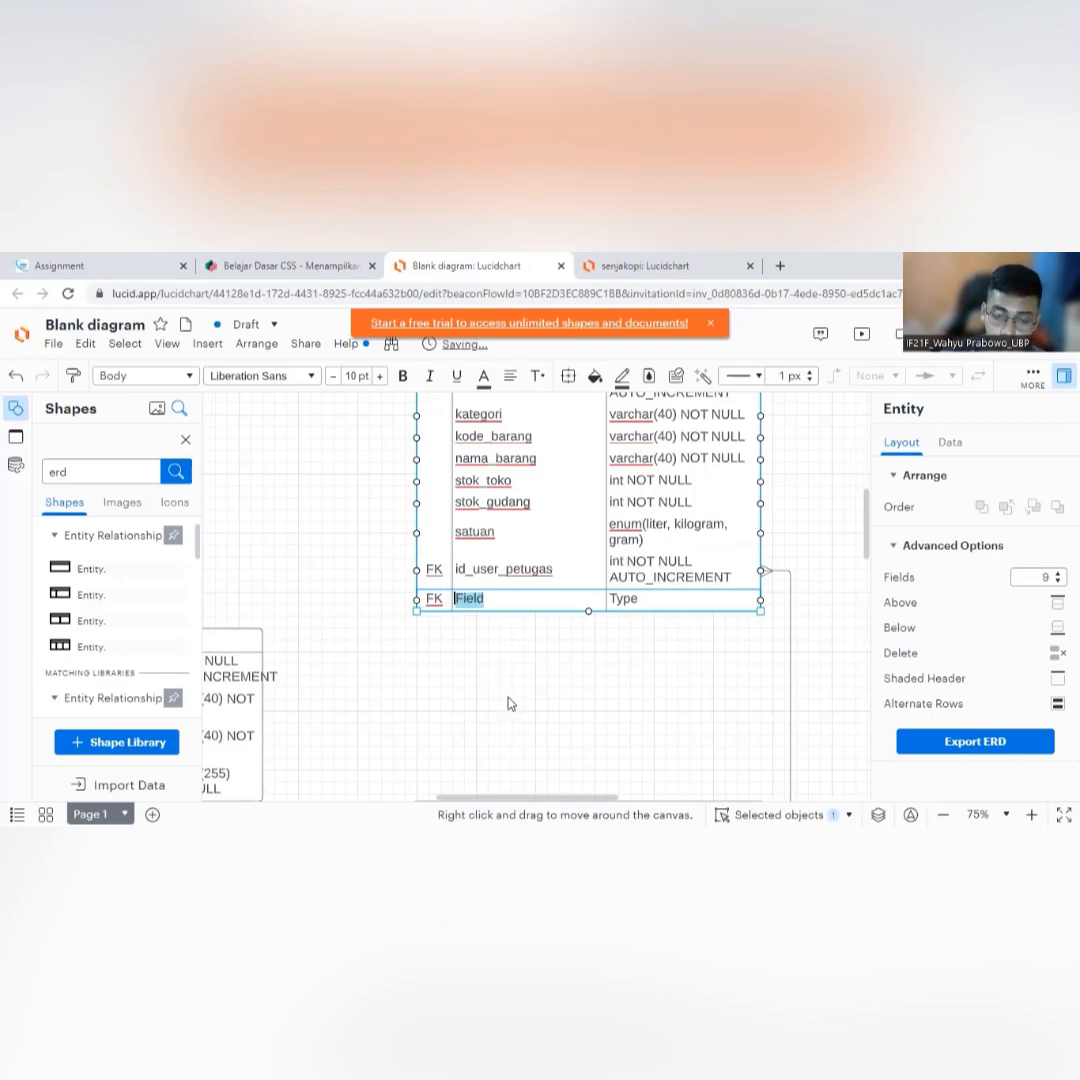
{"action": "type", "text": "id_"}
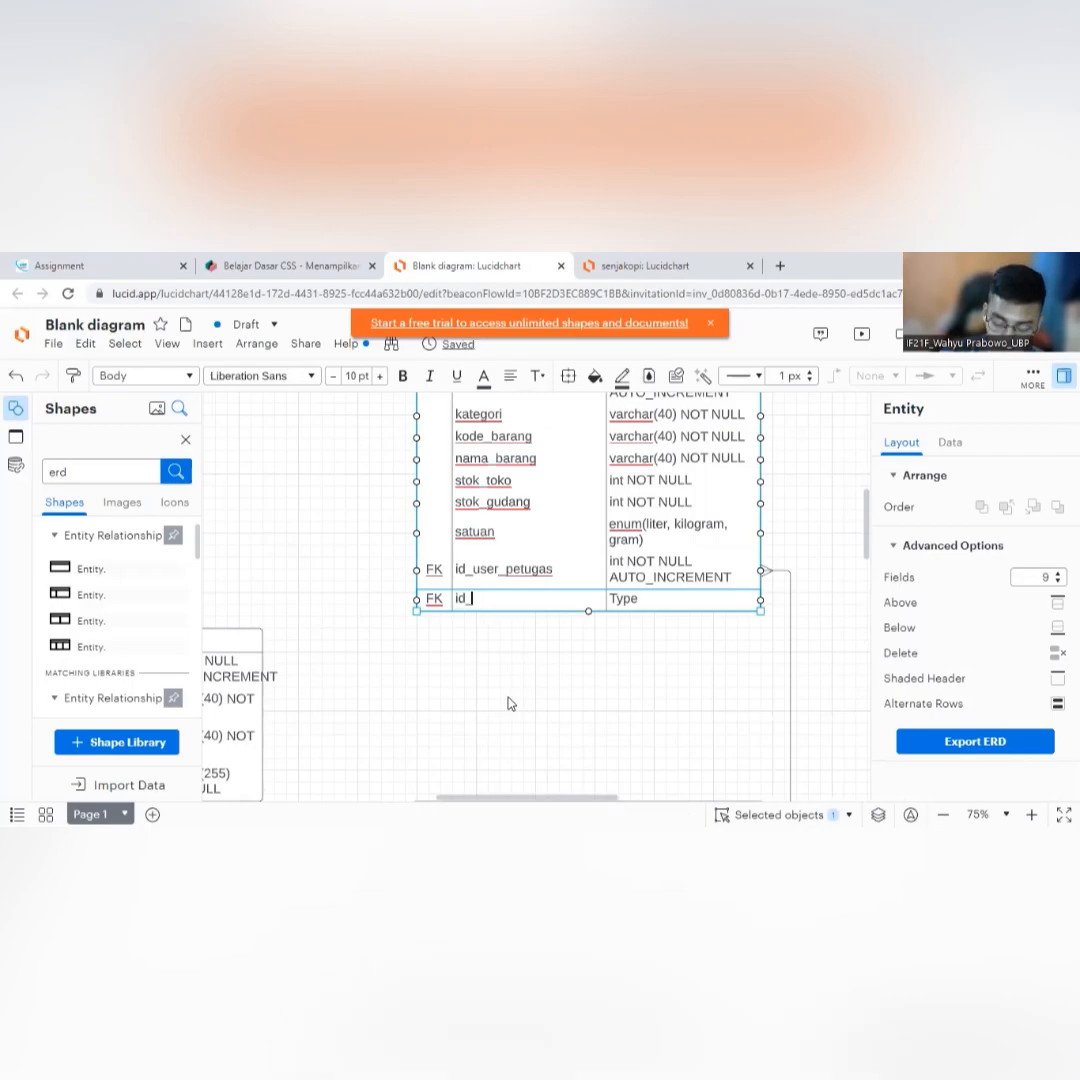
{"action": "type", "text": "supplier"}
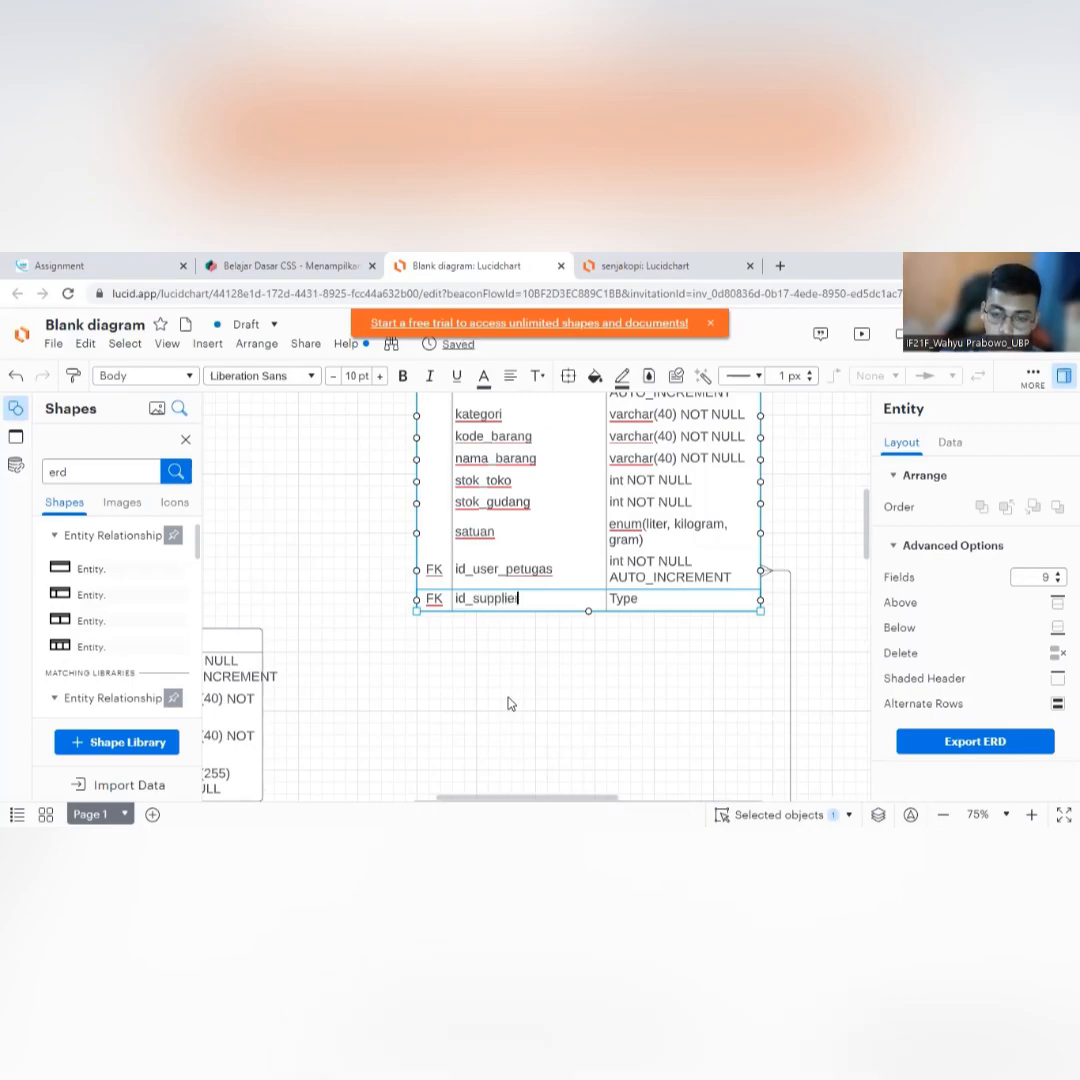
Copy the id_supplier type, int NOT NULL AUTO_INCREMENT, from the Supplier table into barang's id_supplier row.
{"action": "left_click", "coordinate": [228, 676]}
{"action": "double_click", "coordinate": [228, 676]}
{"action": "key", "text": "ctrl+c"}
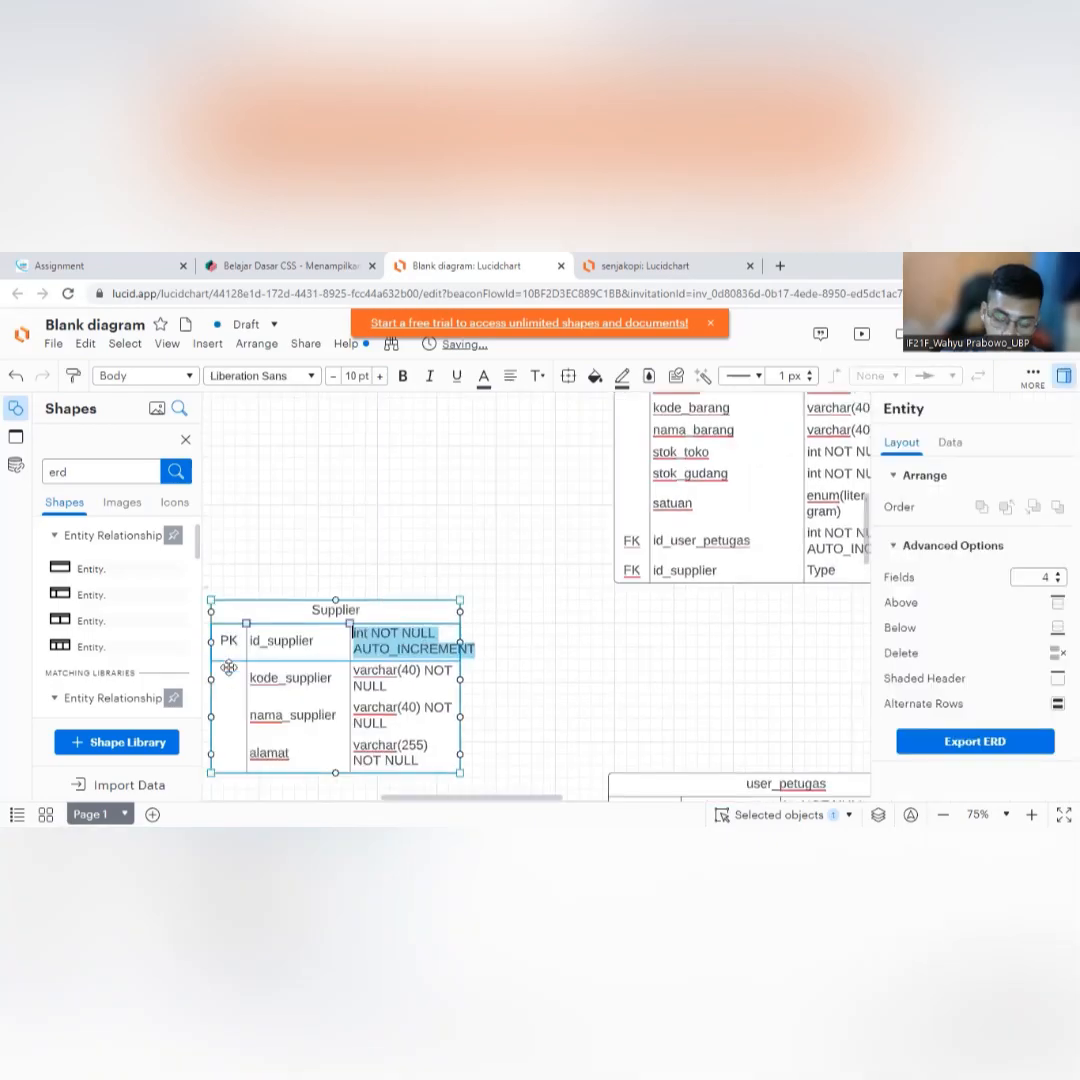
{"action": "left_click", "coordinate": [843, 567]}
{"action": "double_click", "coordinate": [843, 567]}
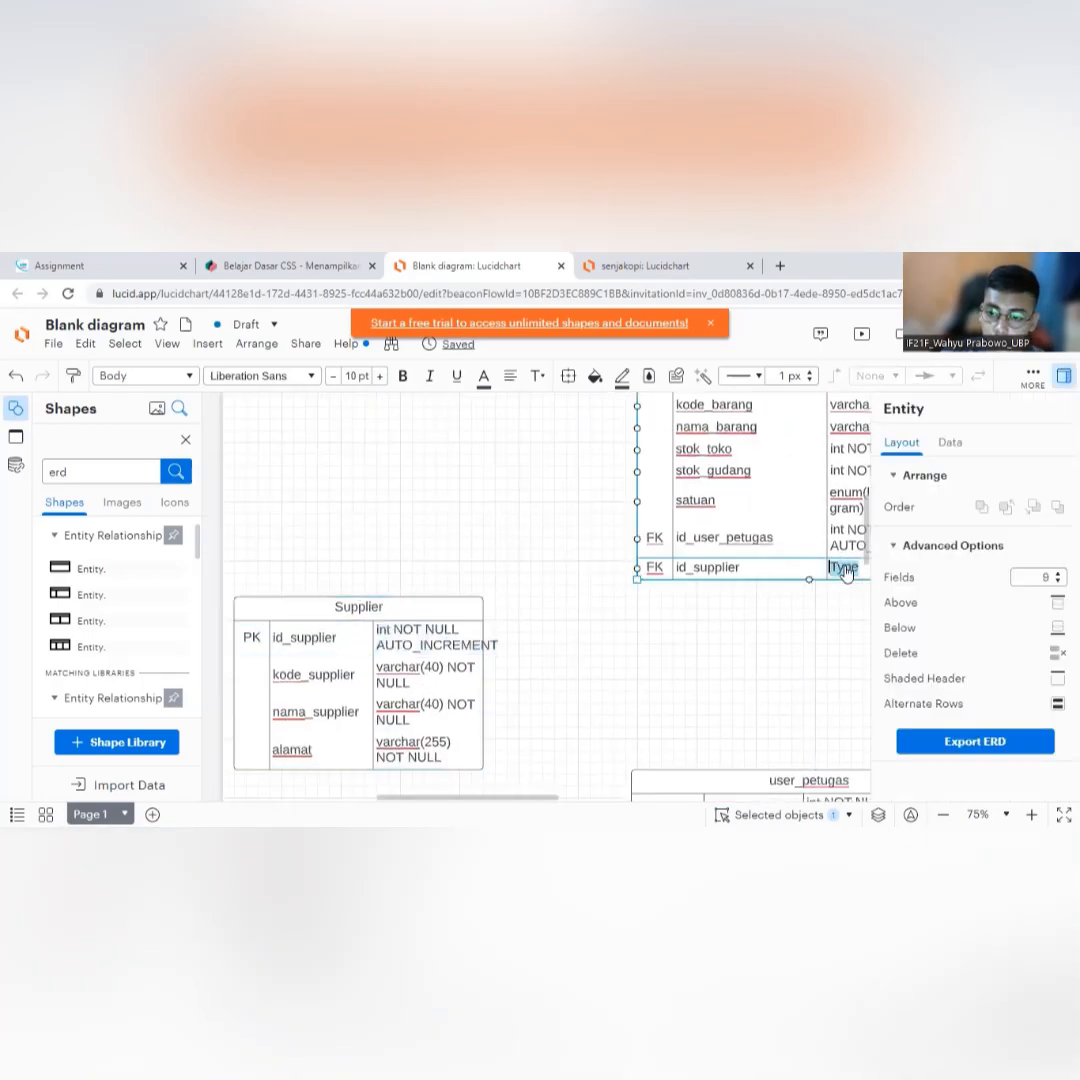
{"action": "key", "text": "ctrl+v"}
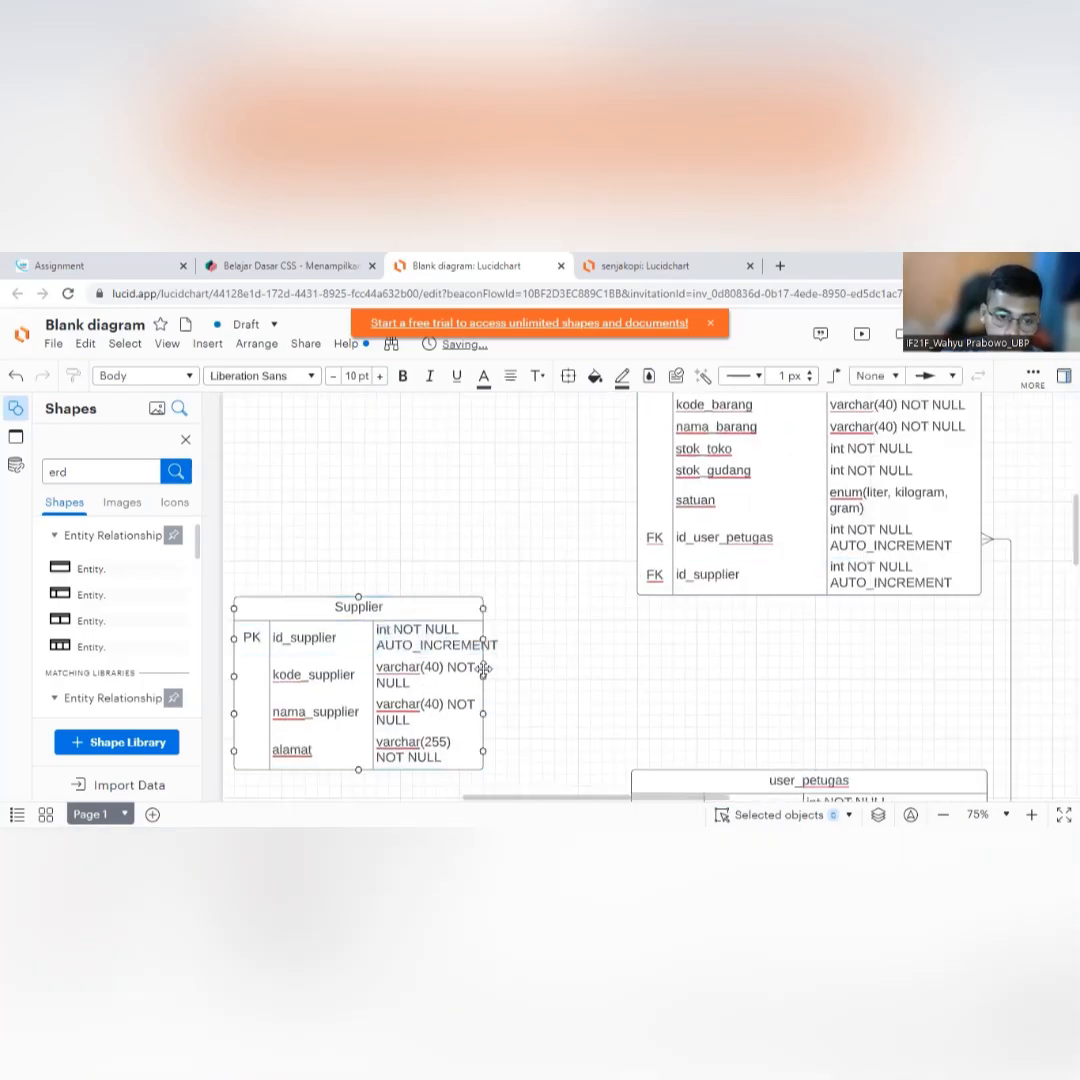
Widen the Supplier table and enlarge its type column so the AUTO_INCREMENT text fits inside.
{"action": "left_click", "coordinate": [489, 745]}
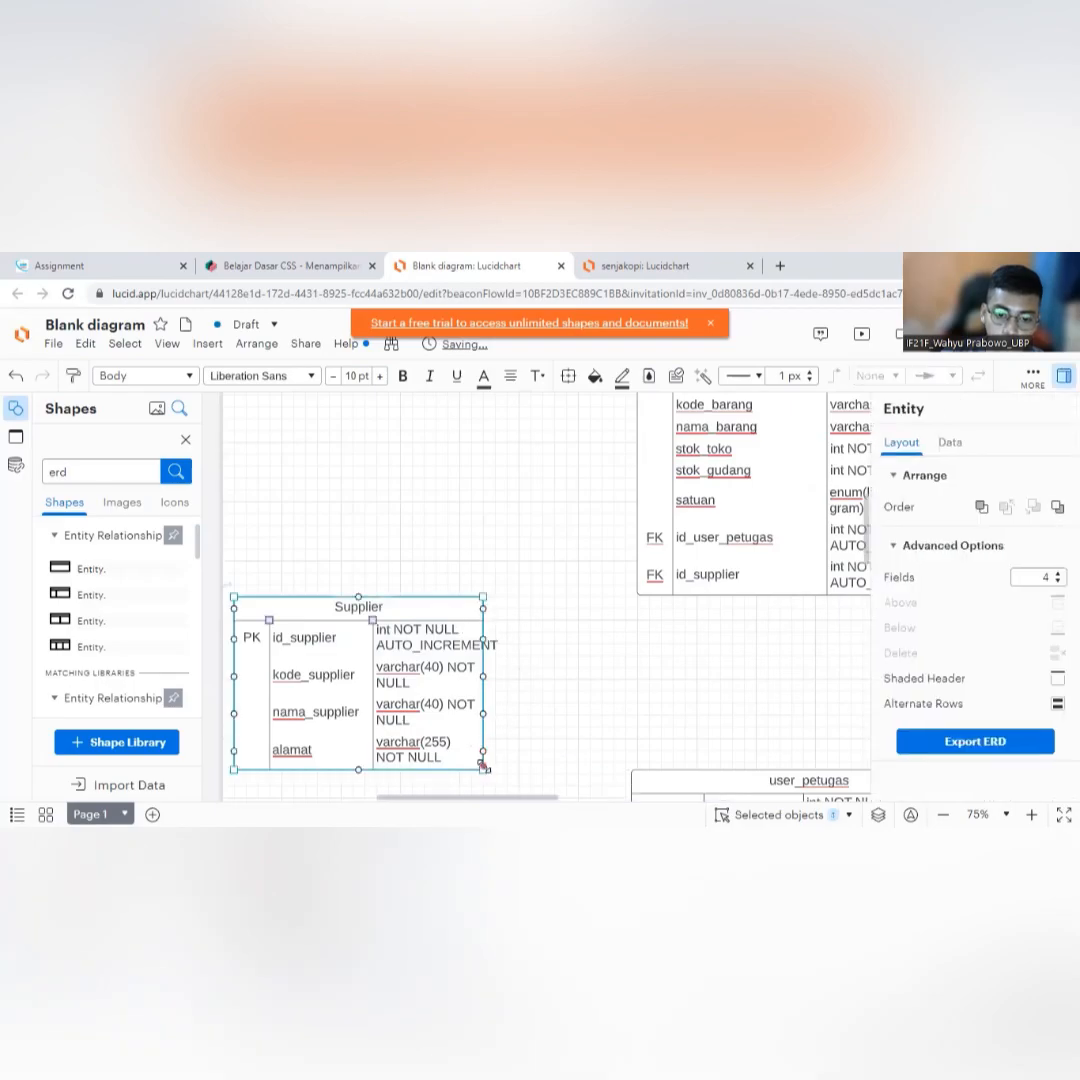
{"action": "left_click_drag", "start_coordinate": [500, 770], "coordinate": [520, 700]}
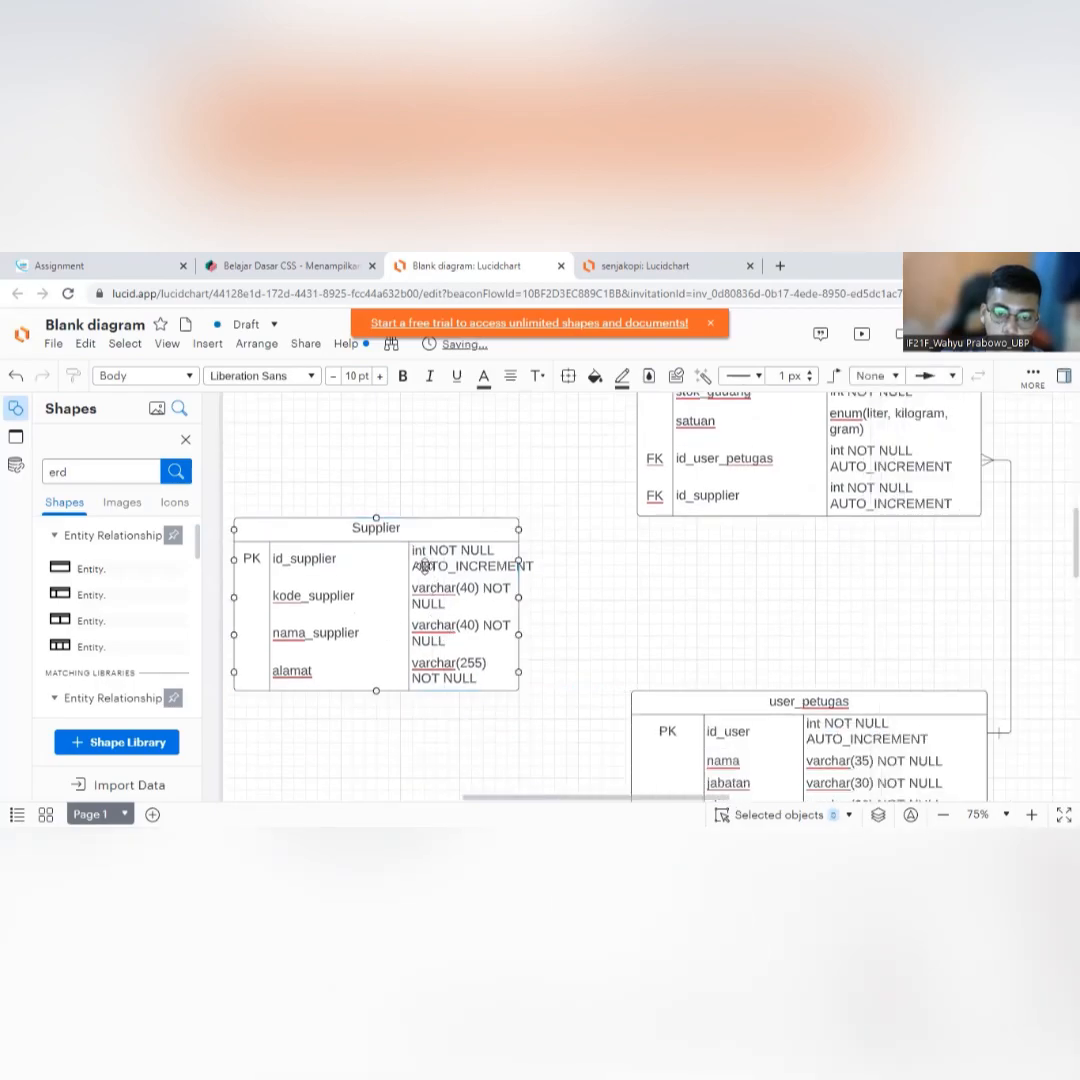
{"action": "left_click_drag", "start_coordinate": [409, 545], "coordinate": [382, 548]}
{"action": "left_click", "coordinate": [586, 627]}
Connect id_supplier in the Supplier table to id_supplier in barang with a one-to-many relationship line.
{"action": "left_click_drag", "start_coordinate": [521, 557], "coordinate": [636, 497]}
{"action": "left_click", "coordinate": [645, 600]}
{"action": "scroll", "coordinate": [622, 634], "scroll_direction": "down", "scroll_amount": 2}
{"action": "scroll", "coordinate": [554, 634], "scroll_direction": "up", "scroll_amount": 4}
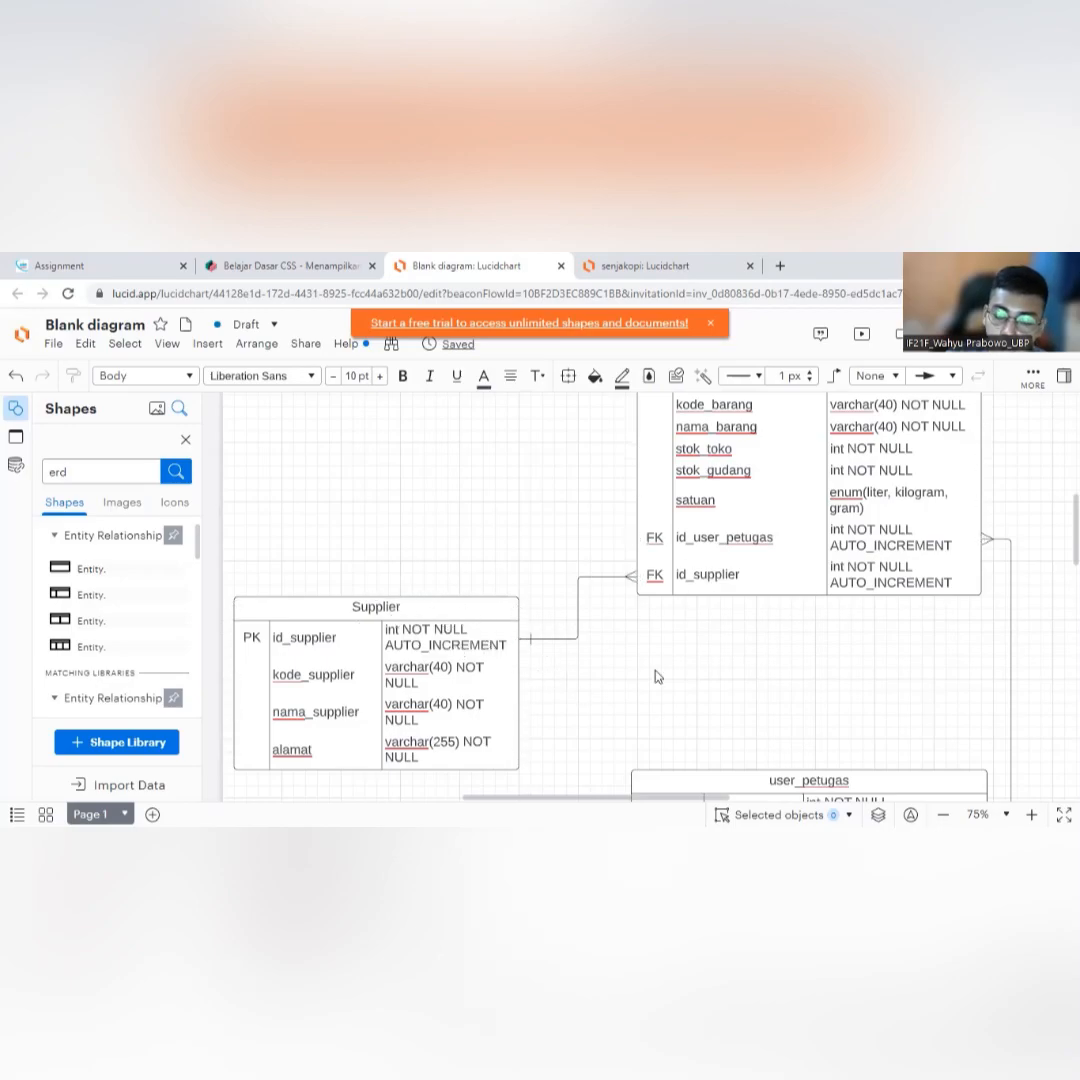
{"action": "scroll", "coordinate": [656, 670], "scroll_direction": "up", "scroll_amount": 3}
{"action": "scroll", "coordinate": [658, 660], "scroll_direction": "down", "scroll_amount": 4}
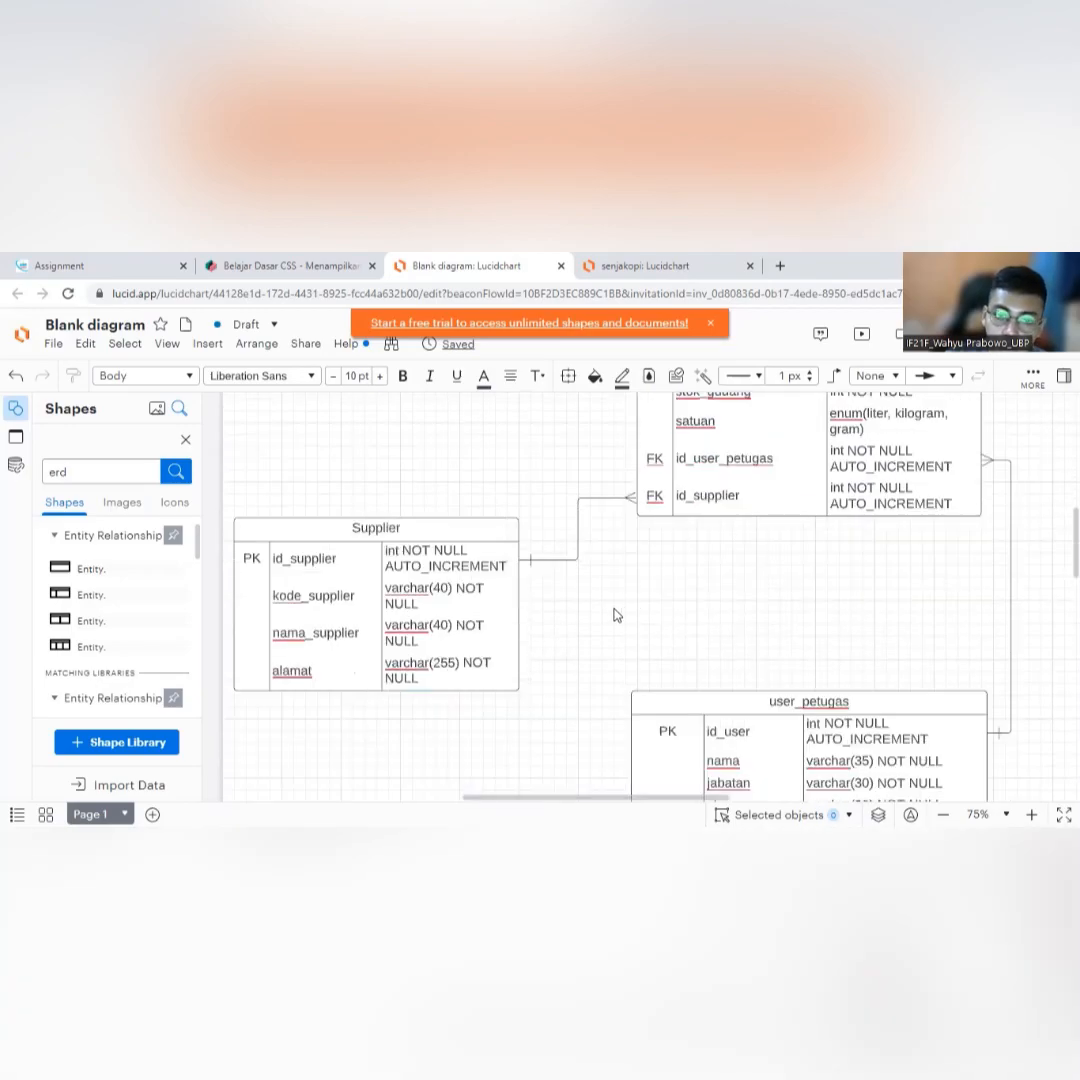
{"action": "scroll", "coordinate": [565, 626], "scroll_direction": "up", "scroll_amount": 3}
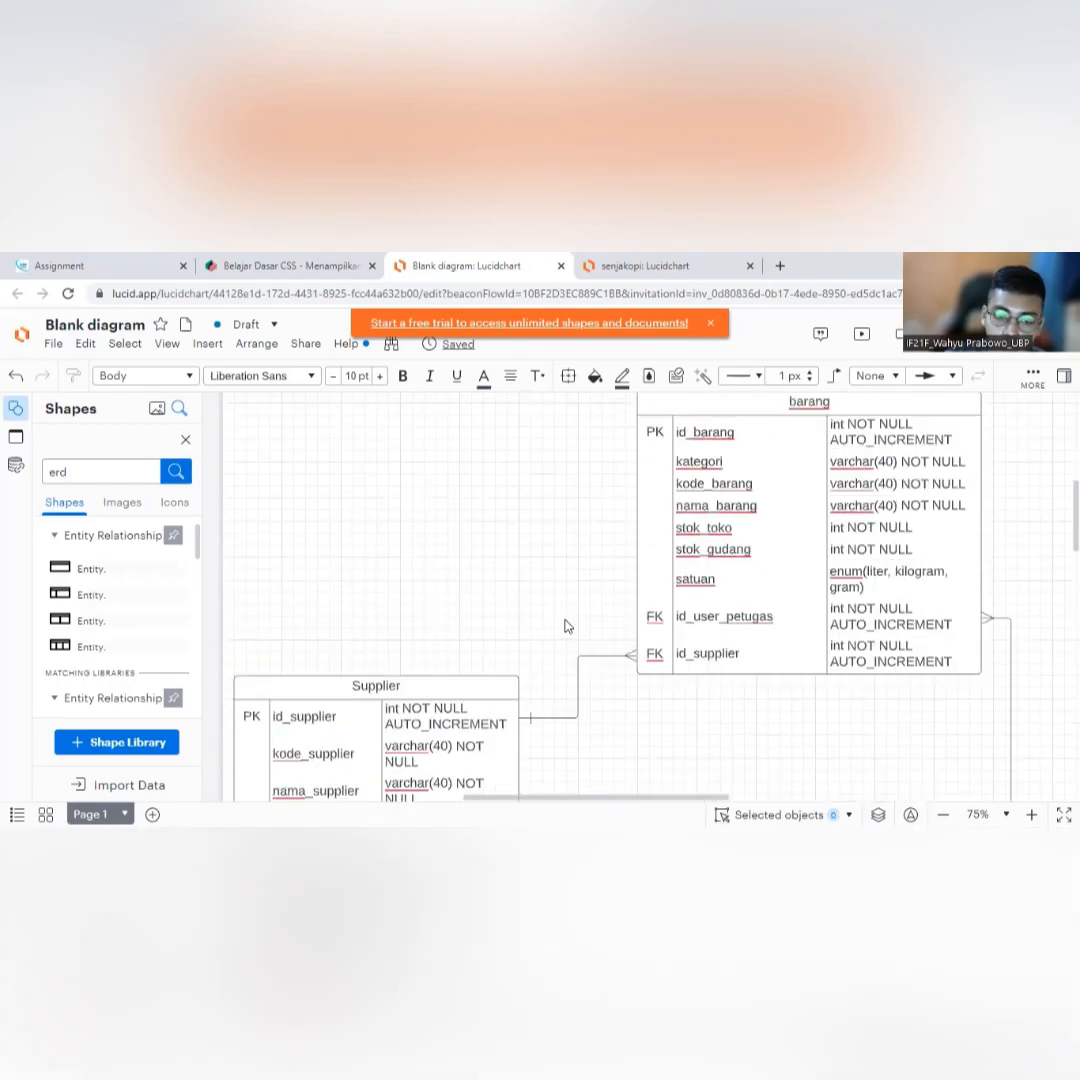
Review the relationship lines linking the Supplier and user_petugas tables to the foreign keys in barang.
{"action": "scroll", "coordinate": [565, 626], "scroll_direction": "down", "scroll_amount": 3}
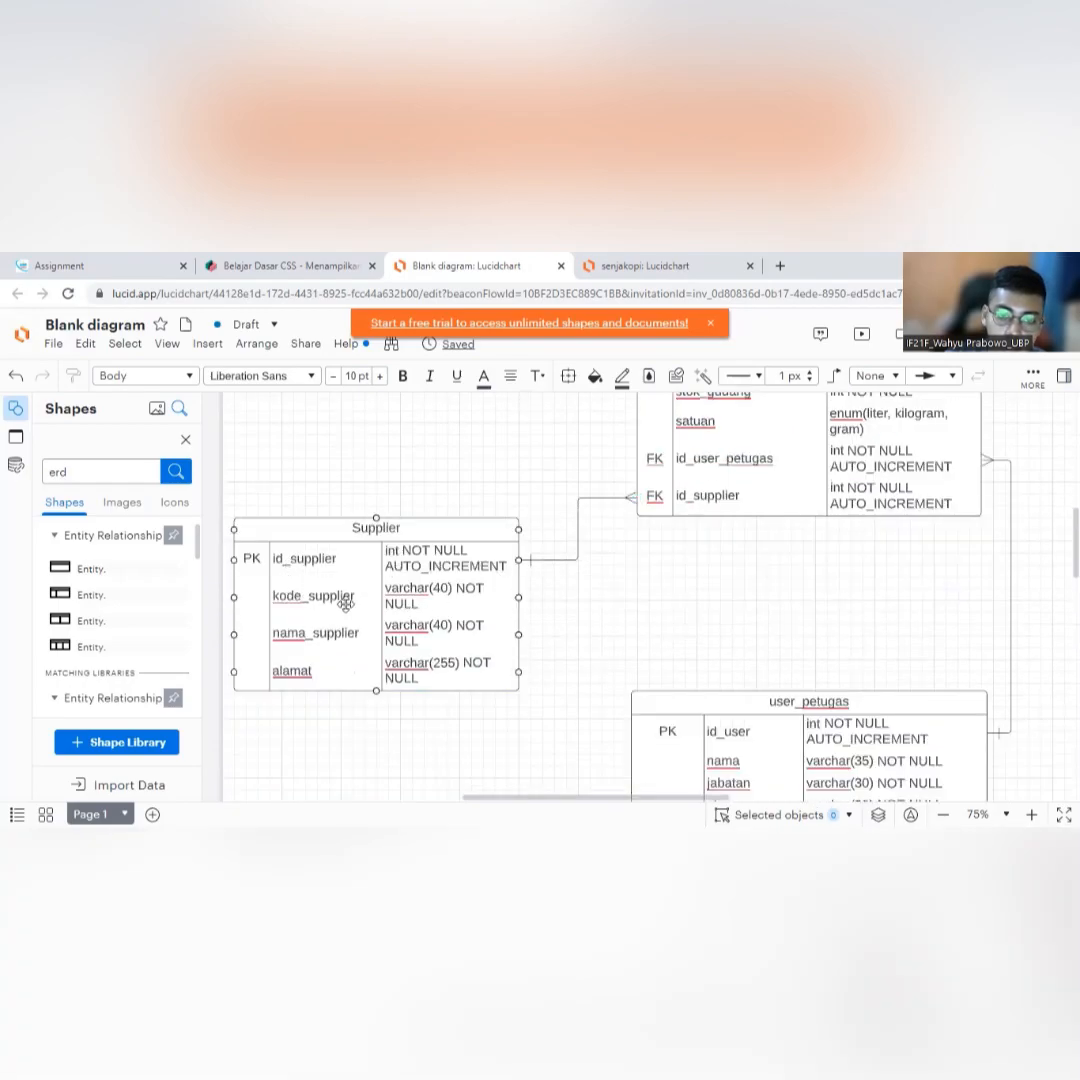
{"action": "scroll", "coordinate": [410, 634], "scroll_direction": "down", "scroll_amount": 3}
{"action": "scroll", "coordinate": [410, 634], "scroll_direction": "up", "scroll_amount": 3}
{"action": "scroll", "coordinate": [571, 677], "scroll_direction": "up", "scroll_amount": 3}
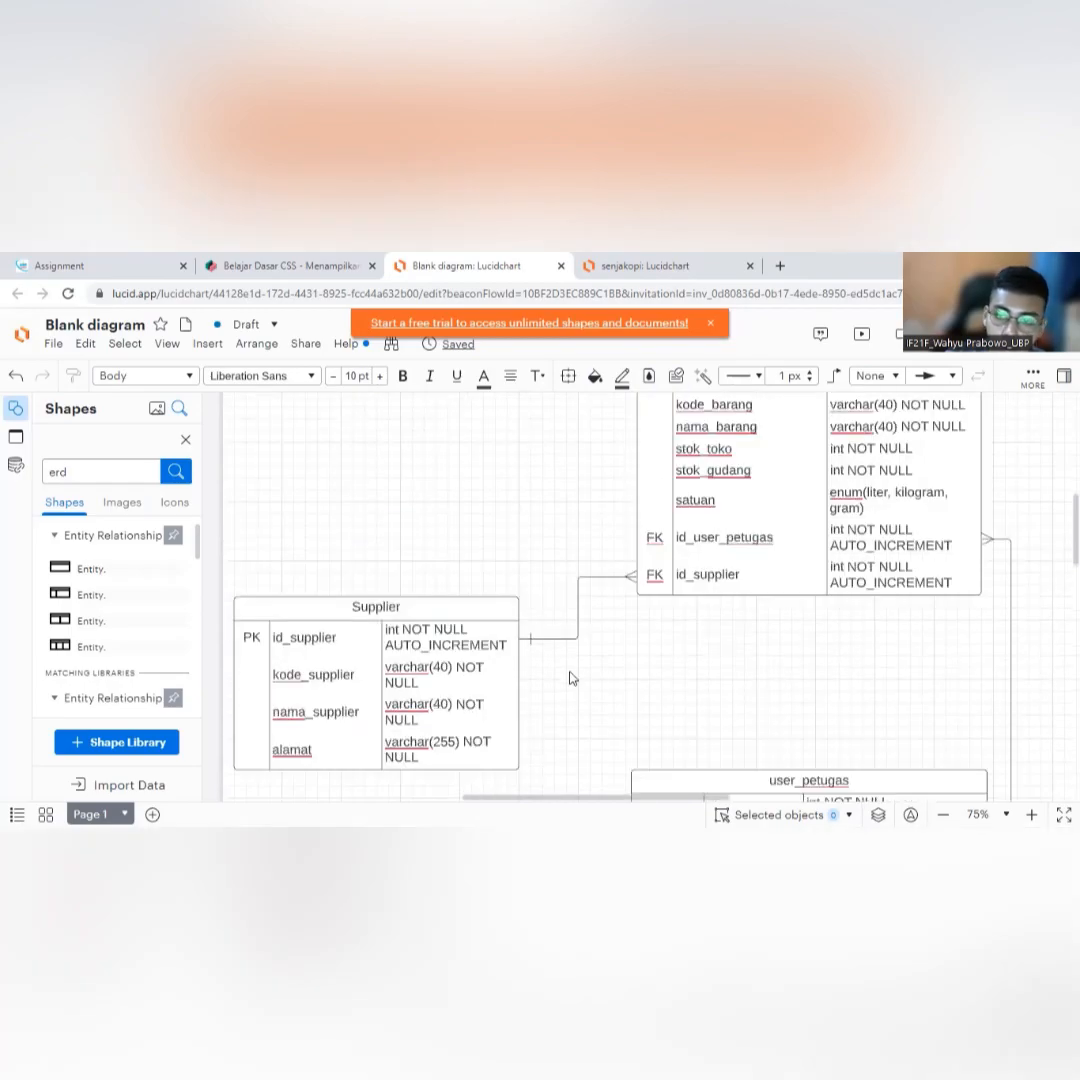
{"action": "scroll", "coordinate": [571, 677], "scroll_direction": "down", "scroll_amount": 3}
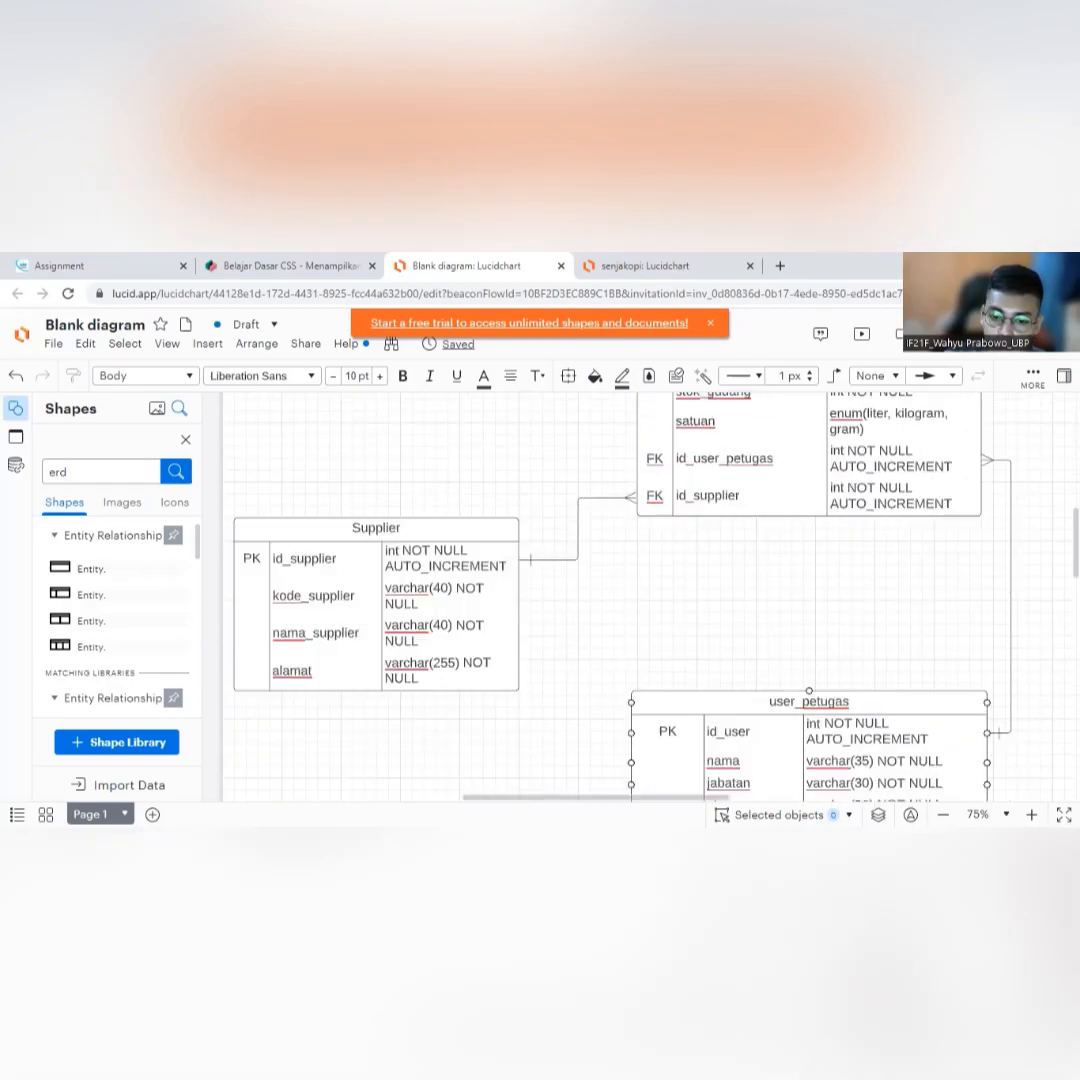
{"action": "left_click_drag", "start_coordinate": [646, 798], "coordinate": [553, 799]}
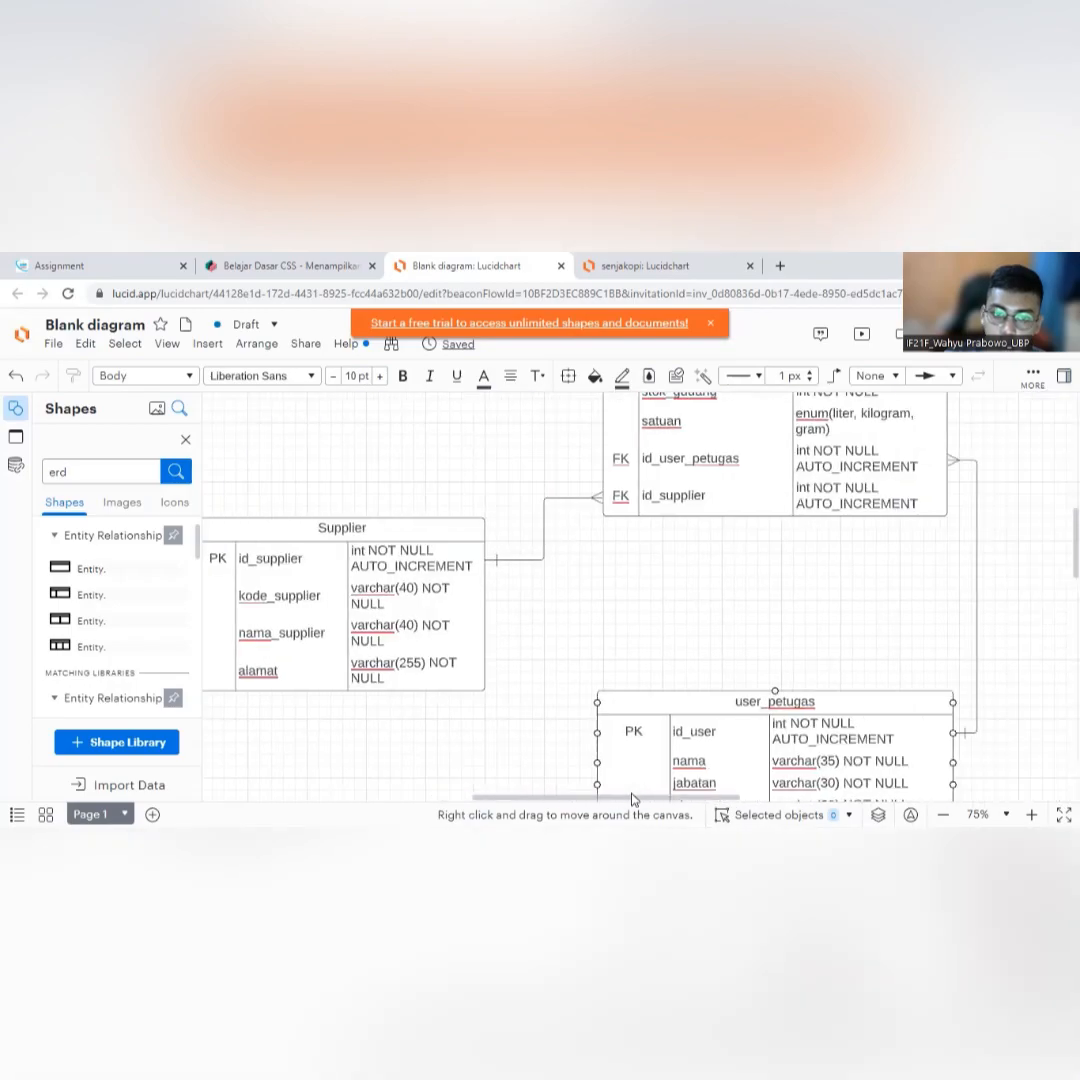
{"action": "scroll", "coordinate": [673, 634], "scroll_direction": "up", "scroll_amount": 3}
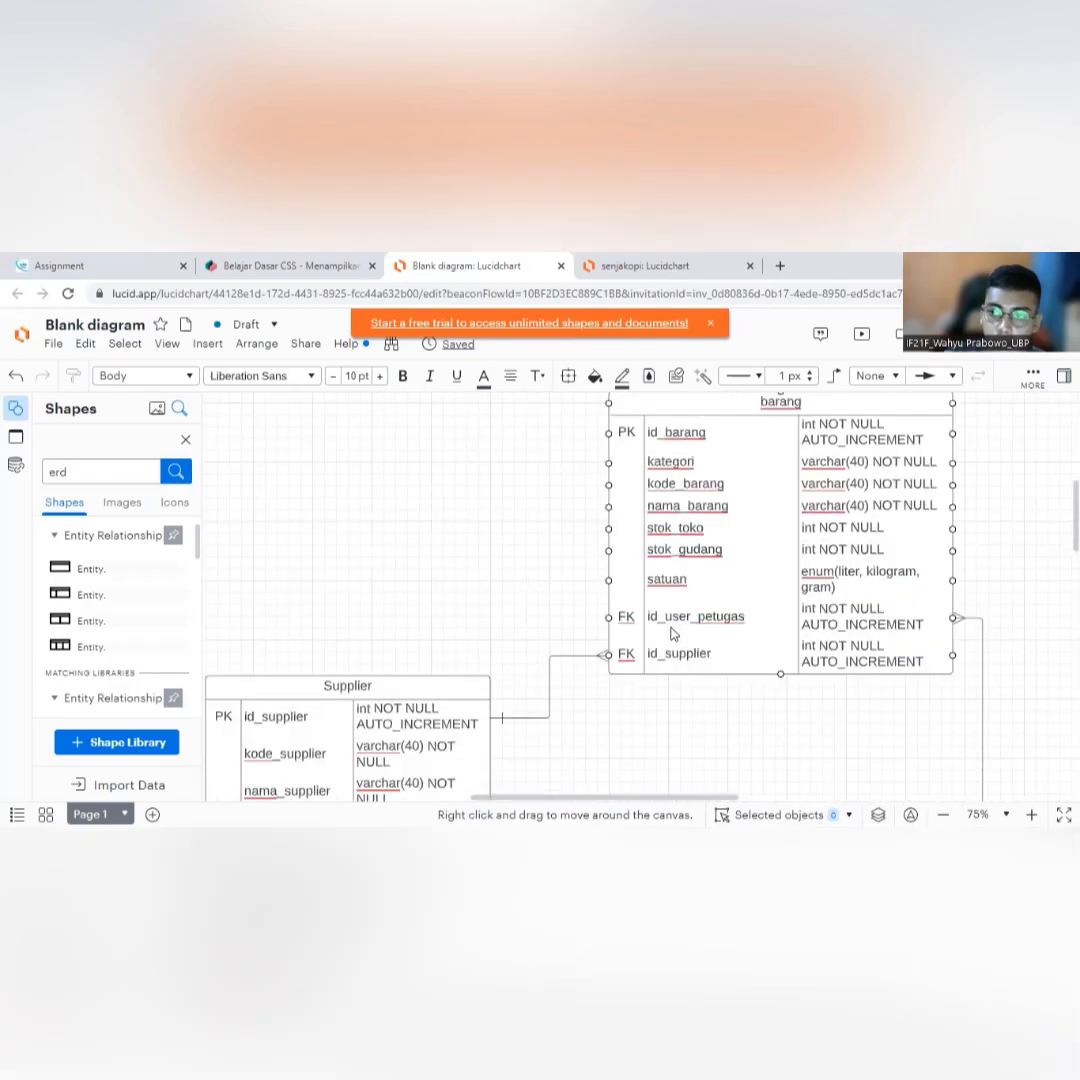
{"action": "scroll", "coordinate": [660, 625], "scroll_direction": "down", "scroll_amount": 3}
{"action": "scroll", "coordinate": [557, 610], "scroll_direction": "up", "scroll_amount": 6}
{"action": "scroll", "coordinate": [573, 638], "scroll_direction": "down", "scroll_amount": 3}
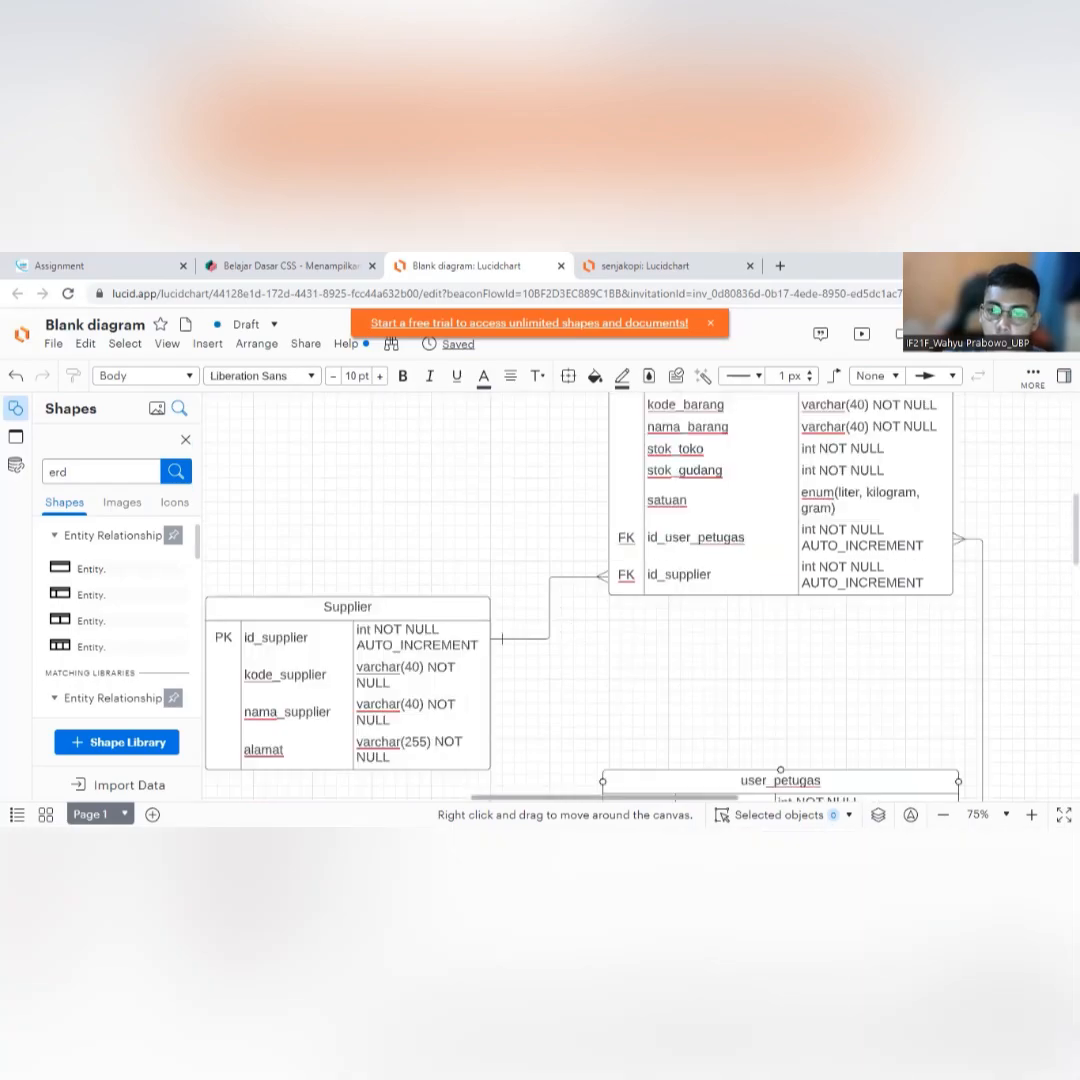
Examine the user_petugas table's fields and its connection to id_user_petugas in barang.
{"action": "scroll", "coordinate": [502, 637], "scroll_direction": "right", "scroll_amount": 4}
{"action": "scroll", "coordinate": [630, 690], "scroll_direction": "down", "scroll_amount": 2}
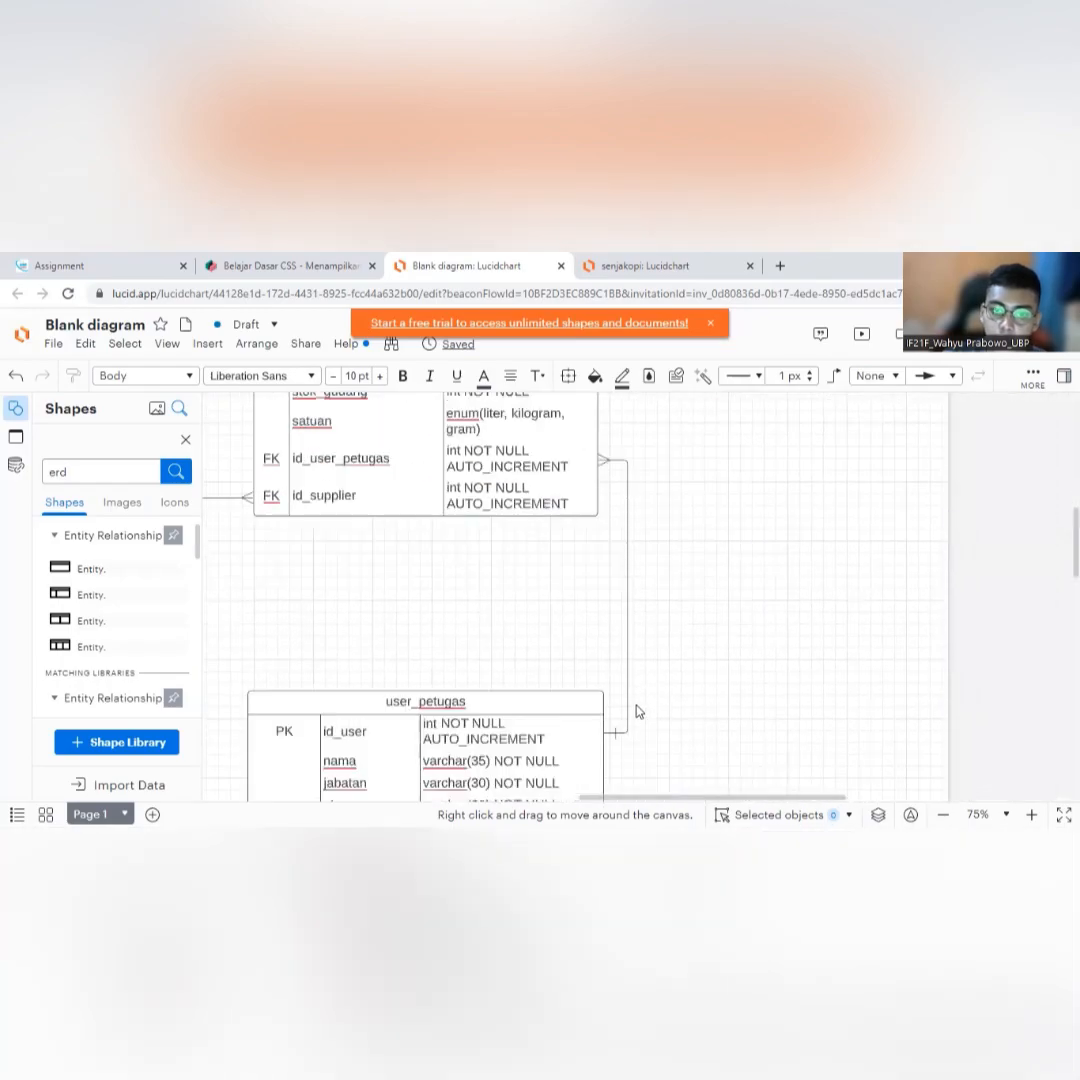
{"action": "scroll", "coordinate": [630, 690], "scroll_direction": "down", "scroll_amount": 3}
{"action": "scroll", "coordinate": [596, 730], "scroll_direction": "left", "scroll_amount": 3}
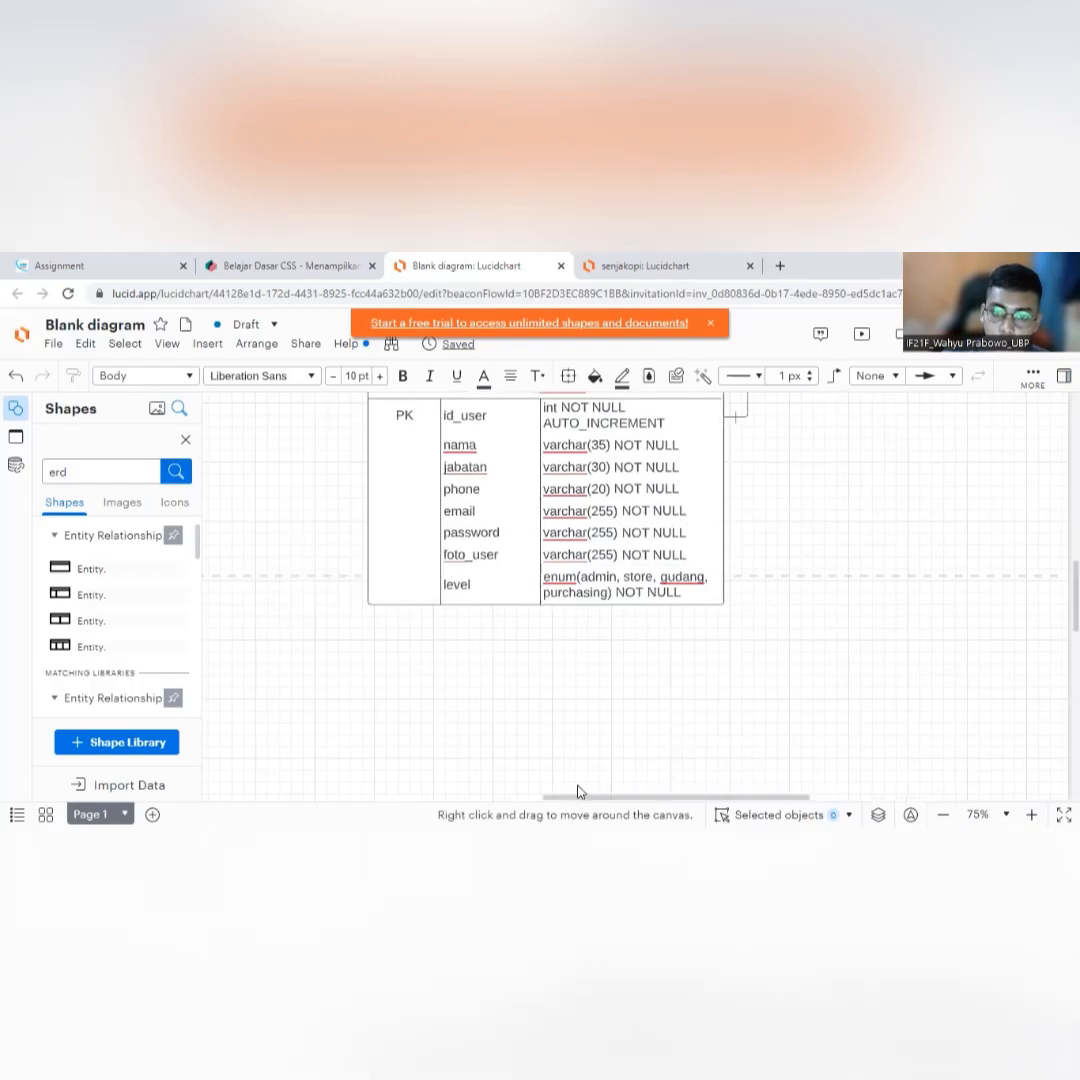
{"action": "scroll", "coordinate": [600, 728], "scroll_direction": "down", "scroll_amount": 2}
{"action": "scroll", "coordinate": [600, 728], "scroll_direction": "up", "scroll_amount": 2}
{"action": "scroll", "coordinate": [600, 728], "scroll_direction": "down", "scroll_amount": 3}
{"action": "scroll", "coordinate": [562, 590], "scroll_direction": "up", "scroll_amount": 1}
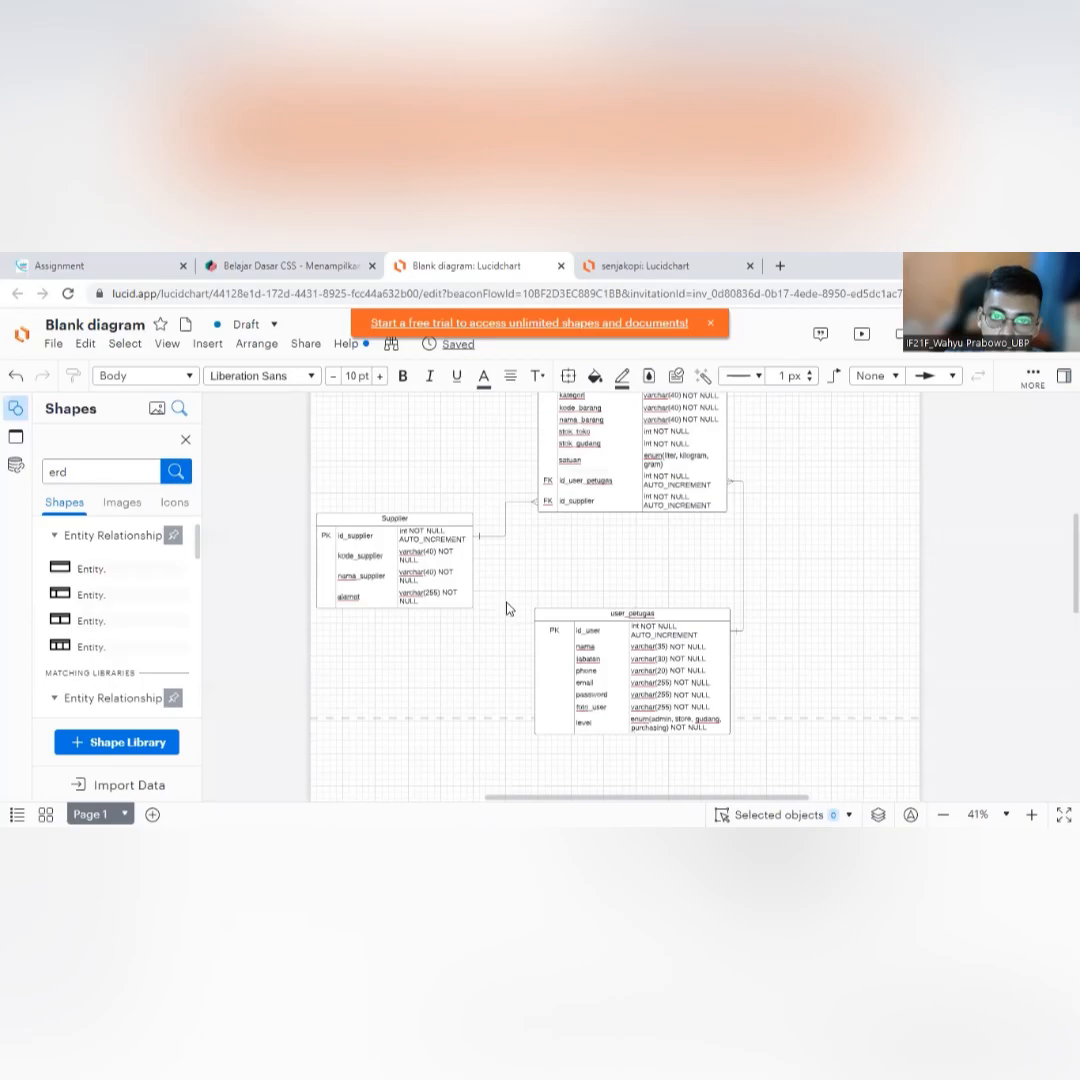
Look over the whole diagram, checking the barang, Supplier and user_petugas tables and how they connect.
{"action": "scroll", "coordinate": [528, 597], "scroll_direction": "up", "scroll_amount": 2}
{"action": "scroll", "coordinate": [600, 575], "scroll_direction": "down", "scroll_amount": 2}
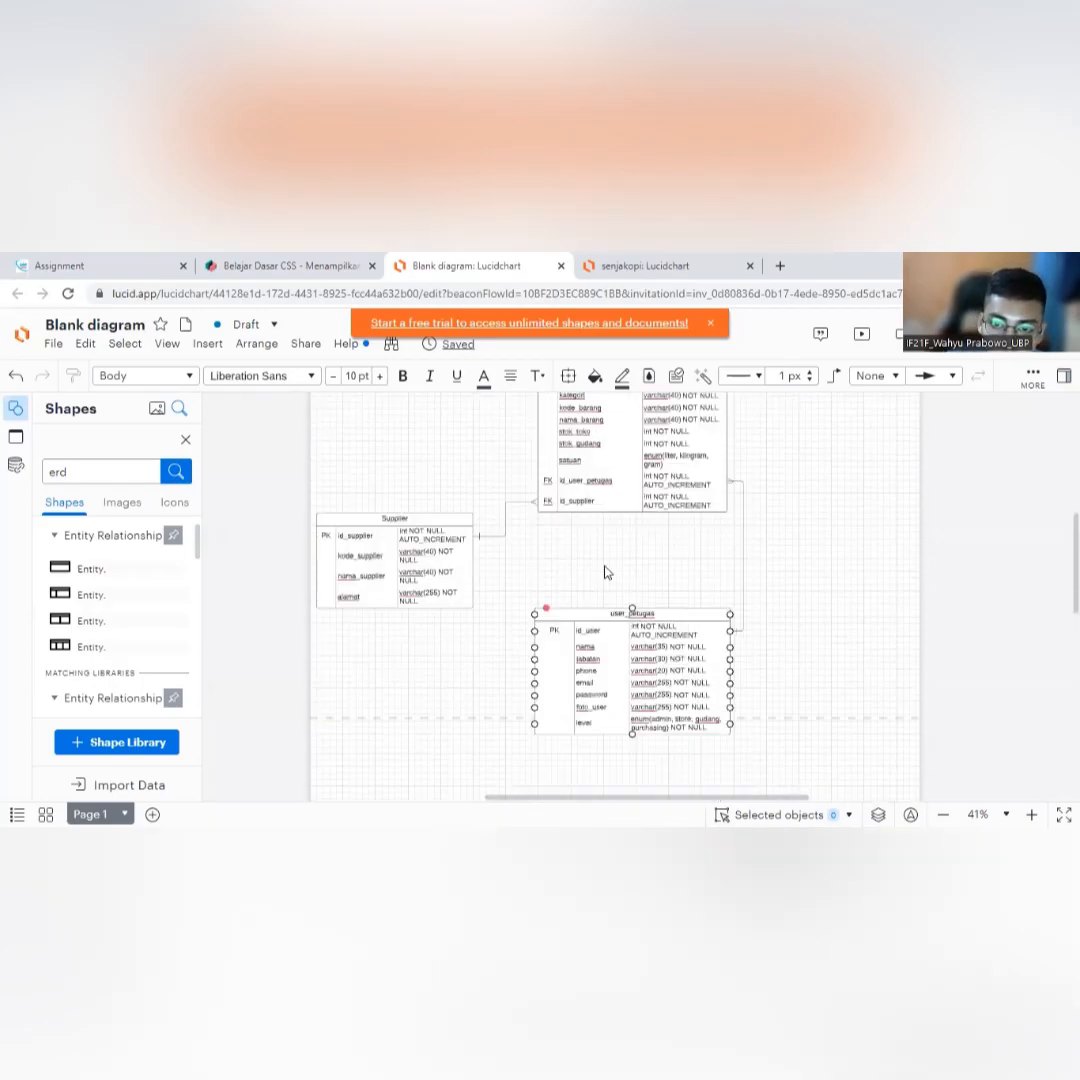
{"action": "left_click", "coordinate": [432, 538]}
{"action": "scroll", "coordinate": [518, 603], "scroll_direction": "up", "scroll_amount": 1}
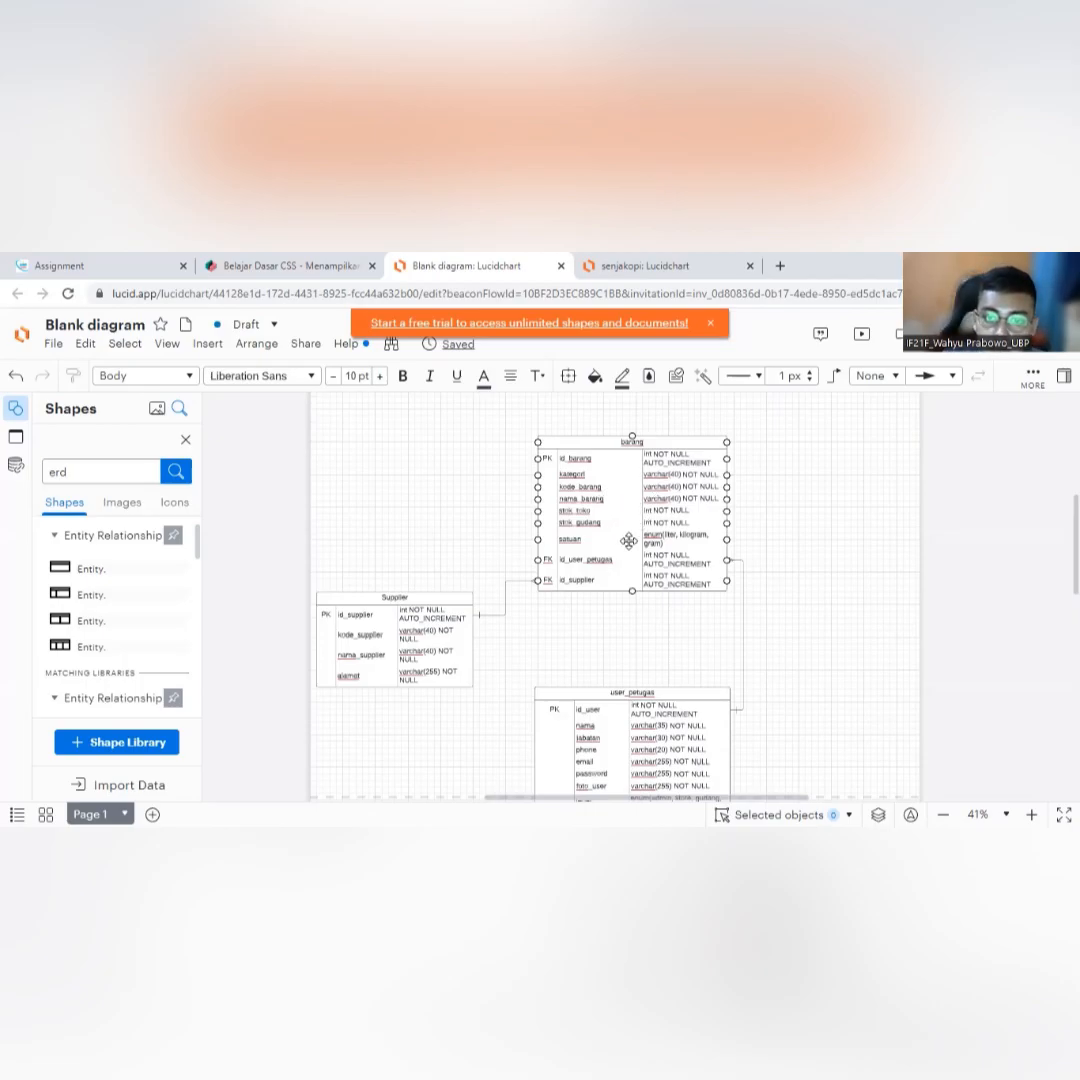
{"action": "scroll", "coordinate": [632, 545], "scroll_direction": "down", "scroll_amount": 1}
{"action": "scroll", "coordinate": [556, 561], "scroll_direction": "up", "scroll_amount": 1}
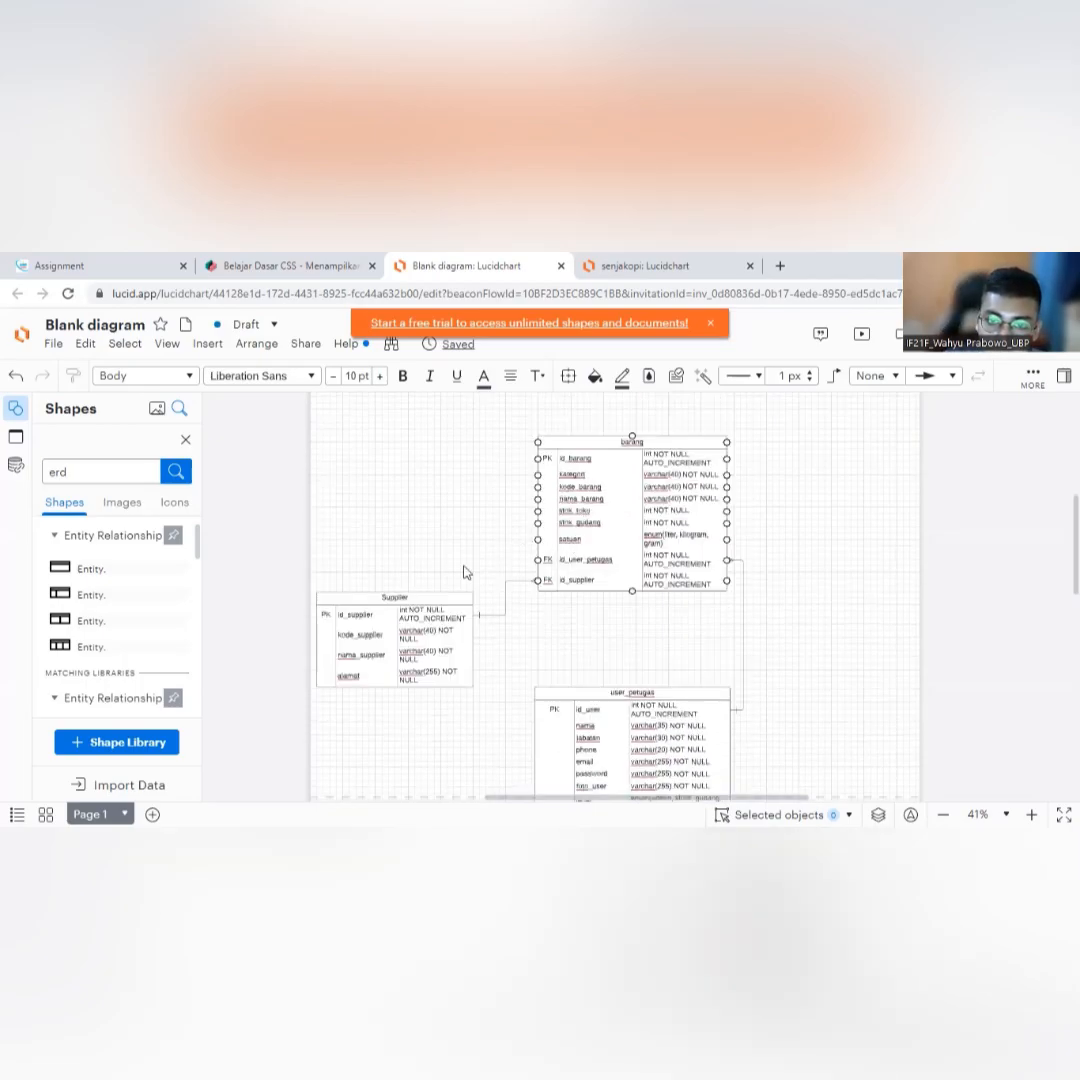
{"action": "left_click", "coordinate": [573, 459]}
{"action": "left_click", "coordinate": [822, 565]}
{"action": "left_click", "coordinate": [653, 535]}
{"action": "left_click", "coordinate": [791, 564]}
{"action": "scroll", "coordinate": [576, 645], "scroll_direction": "up", "scroll_amount": 2}
{"action": "scroll", "coordinate": [524, 628], "scroll_direction": "down", "scroll_amount": 2}
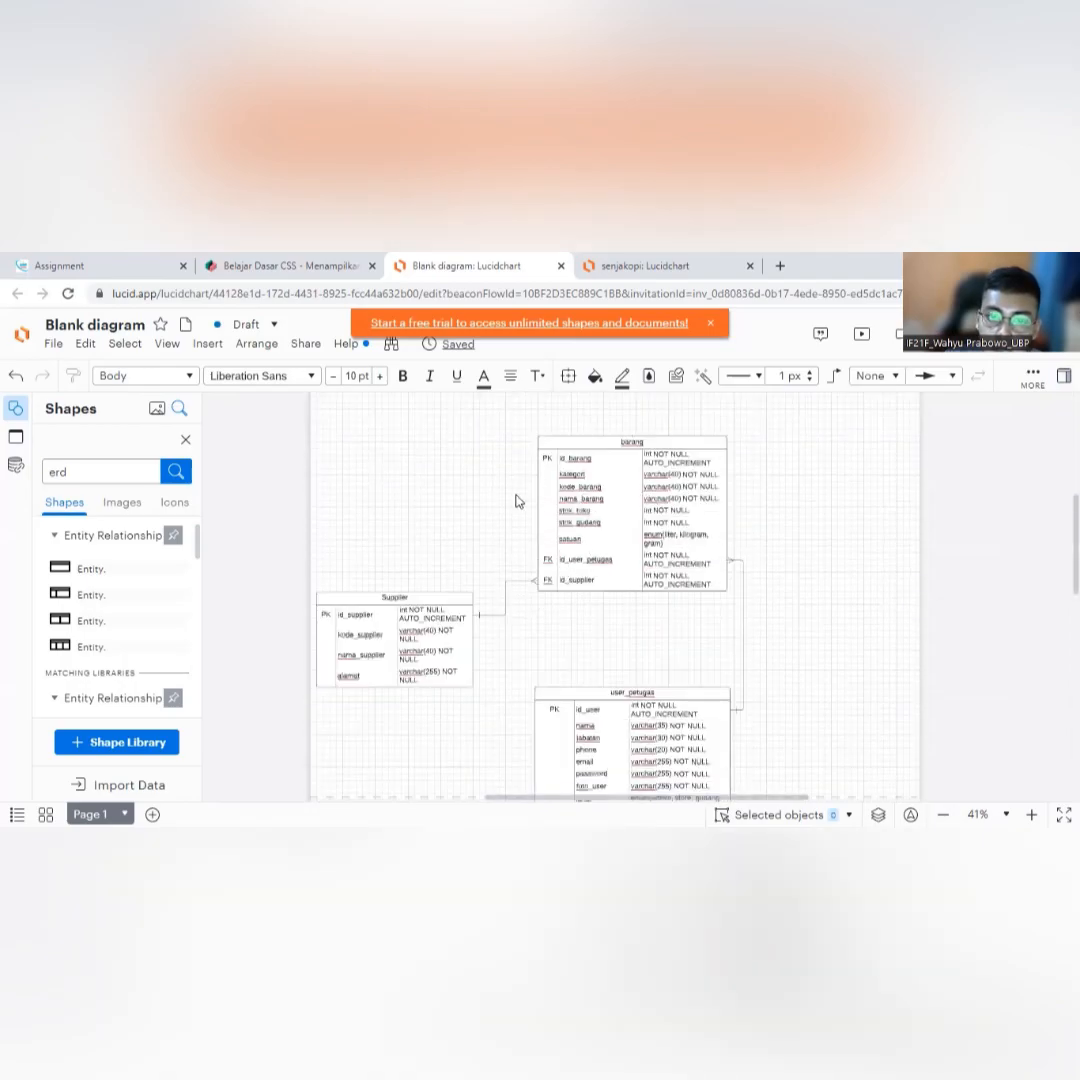
Look through the senjakopi diagram's supplier, barang, user_petugas and po tables, and return to the Blank diagram.
{"action": "left_click", "coordinate": [645, 266]}
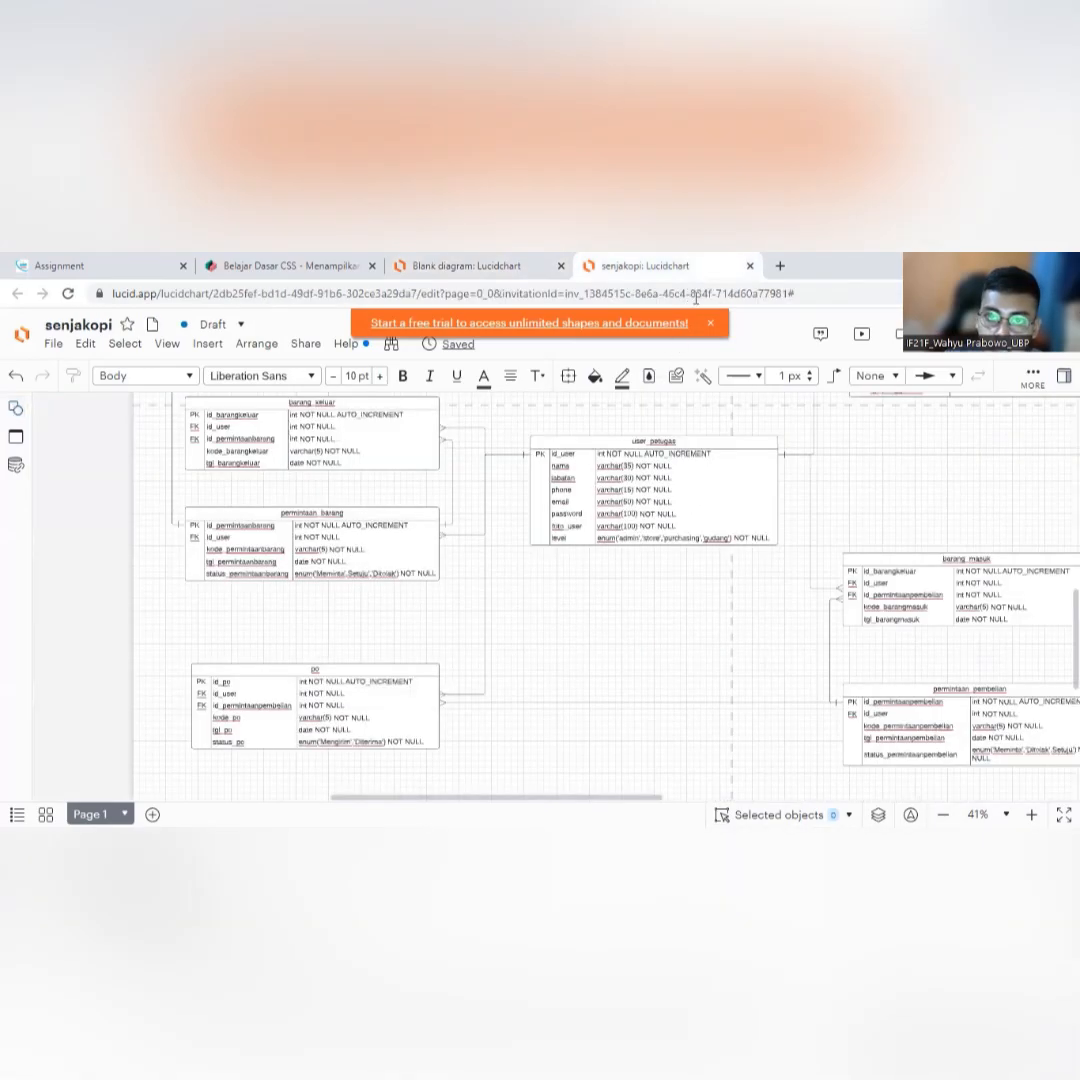
{"action": "scroll", "coordinate": [549, 561], "scroll_direction": "up", "scroll_amount": 3}
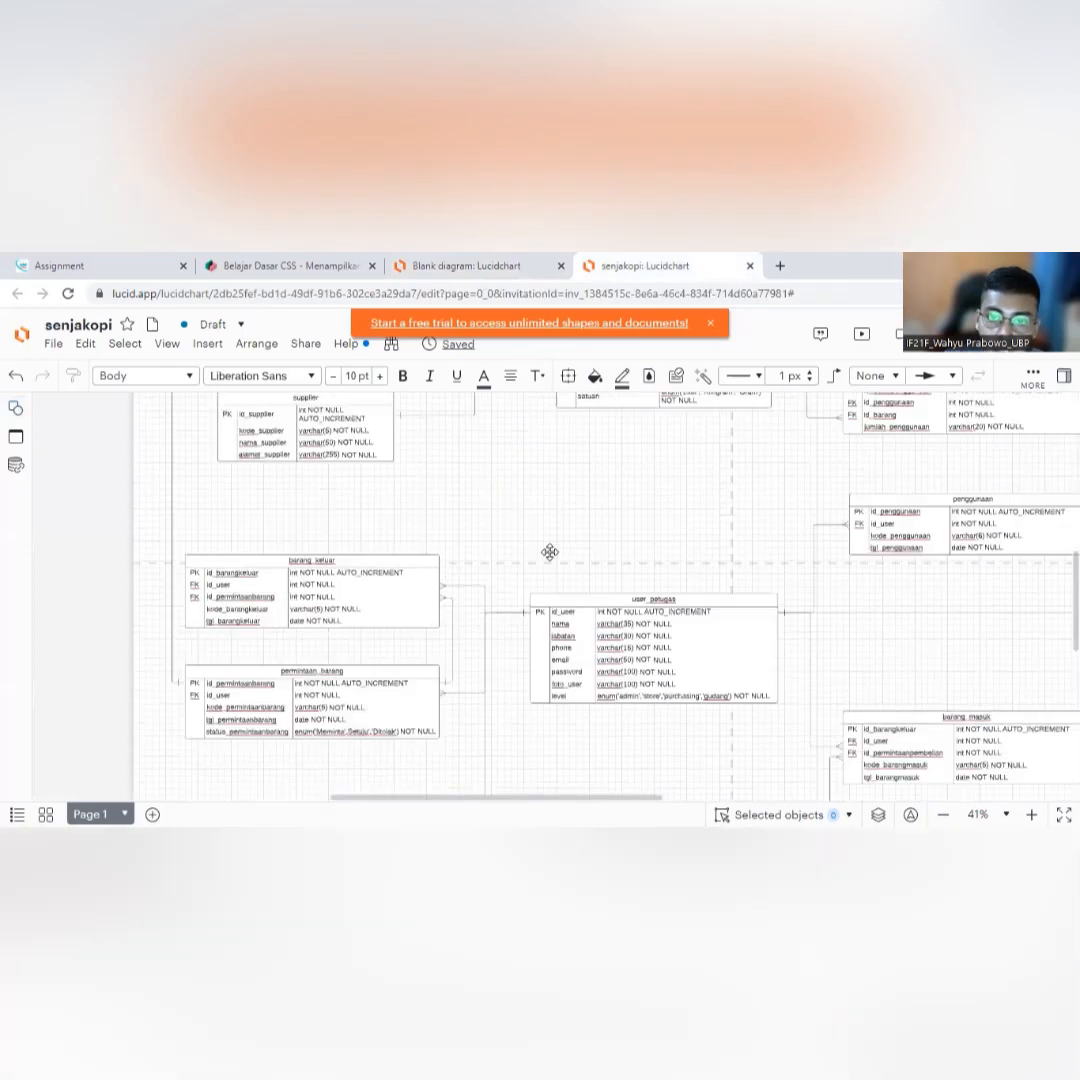
{"action": "scroll", "coordinate": [549, 559], "scroll_direction": "up", "scroll_amount": 3}
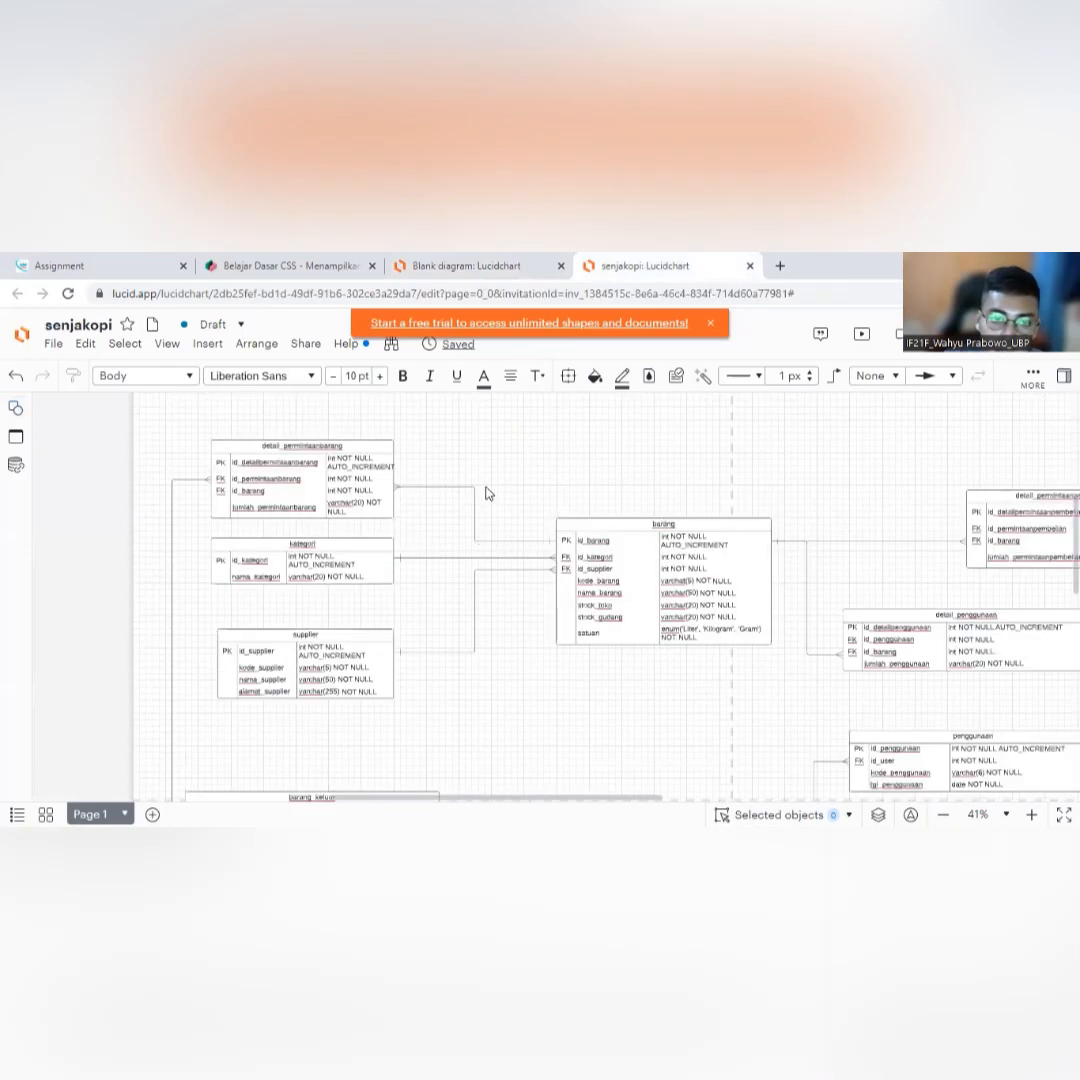
{"action": "scroll", "coordinate": [492, 497], "scroll_direction": "down", "scroll_amount": 4}
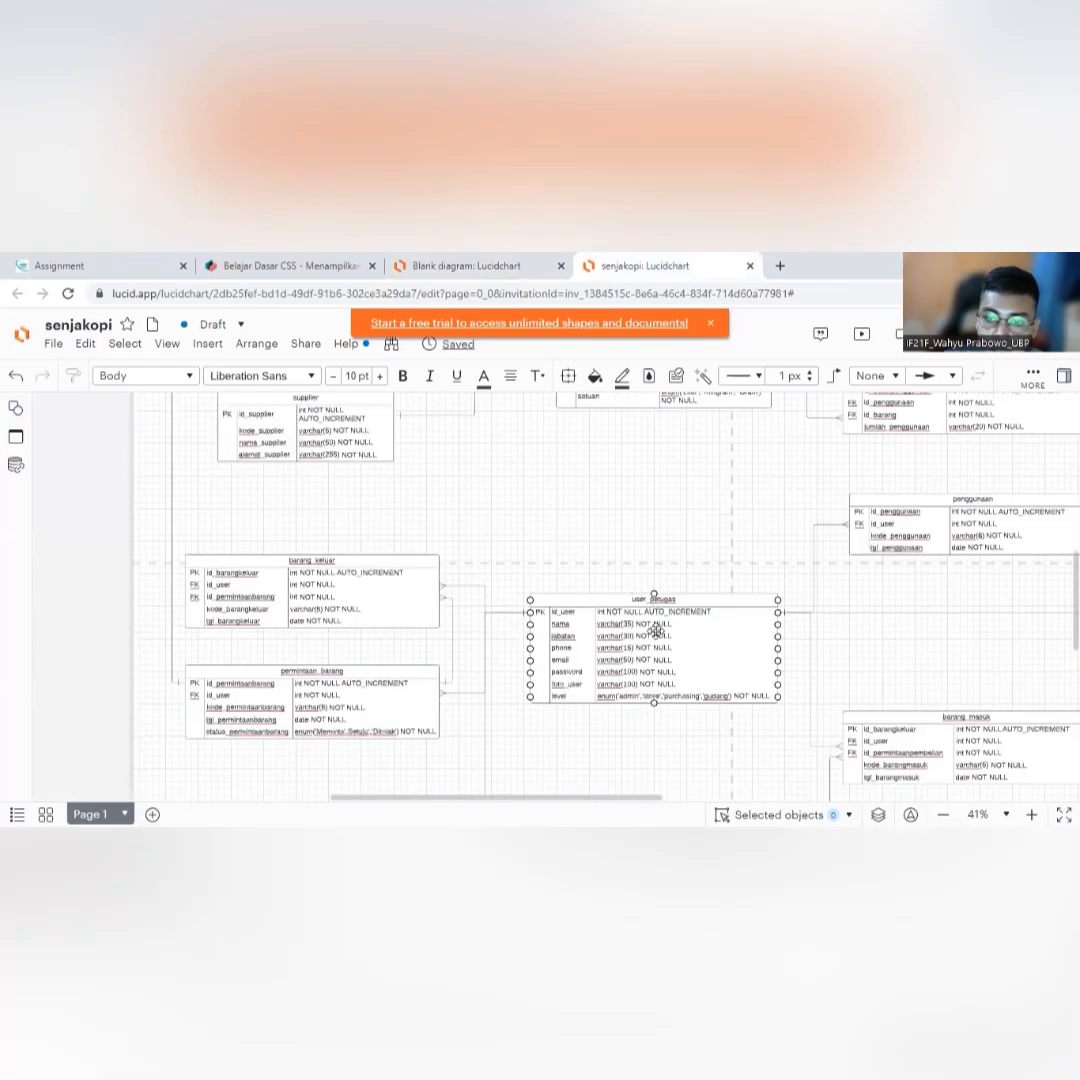
{"action": "scroll", "coordinate": [650, 645], "scroll_direction": "down", "scroll_amount": 3}
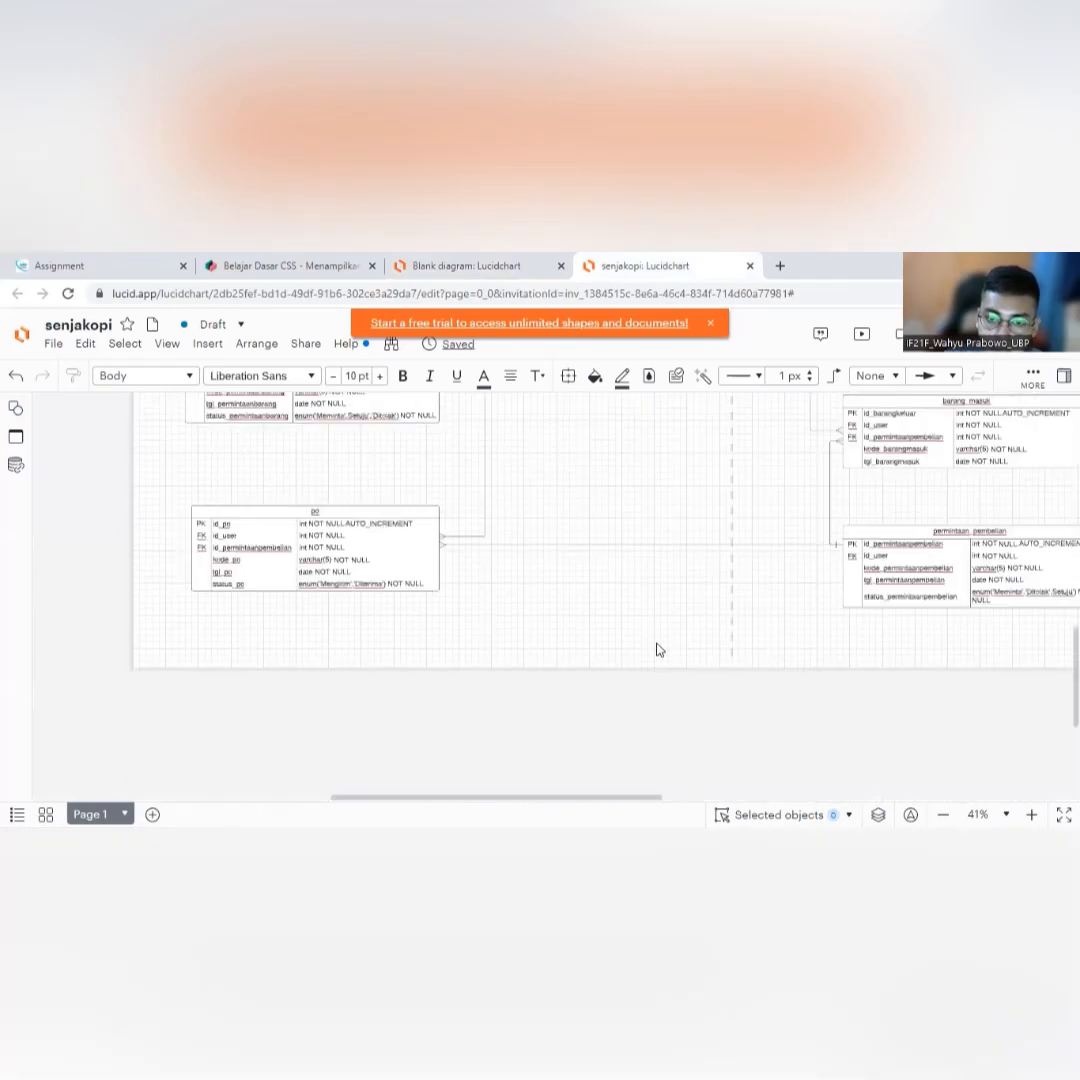
{"action": "left_click_drag", "start_coordinate": [586, 797], "coordinate": [563, 798]}
{"action": "scroll", "coordinate": [627, 507], "scroll_direction": "up", "scroll_amount": 2}
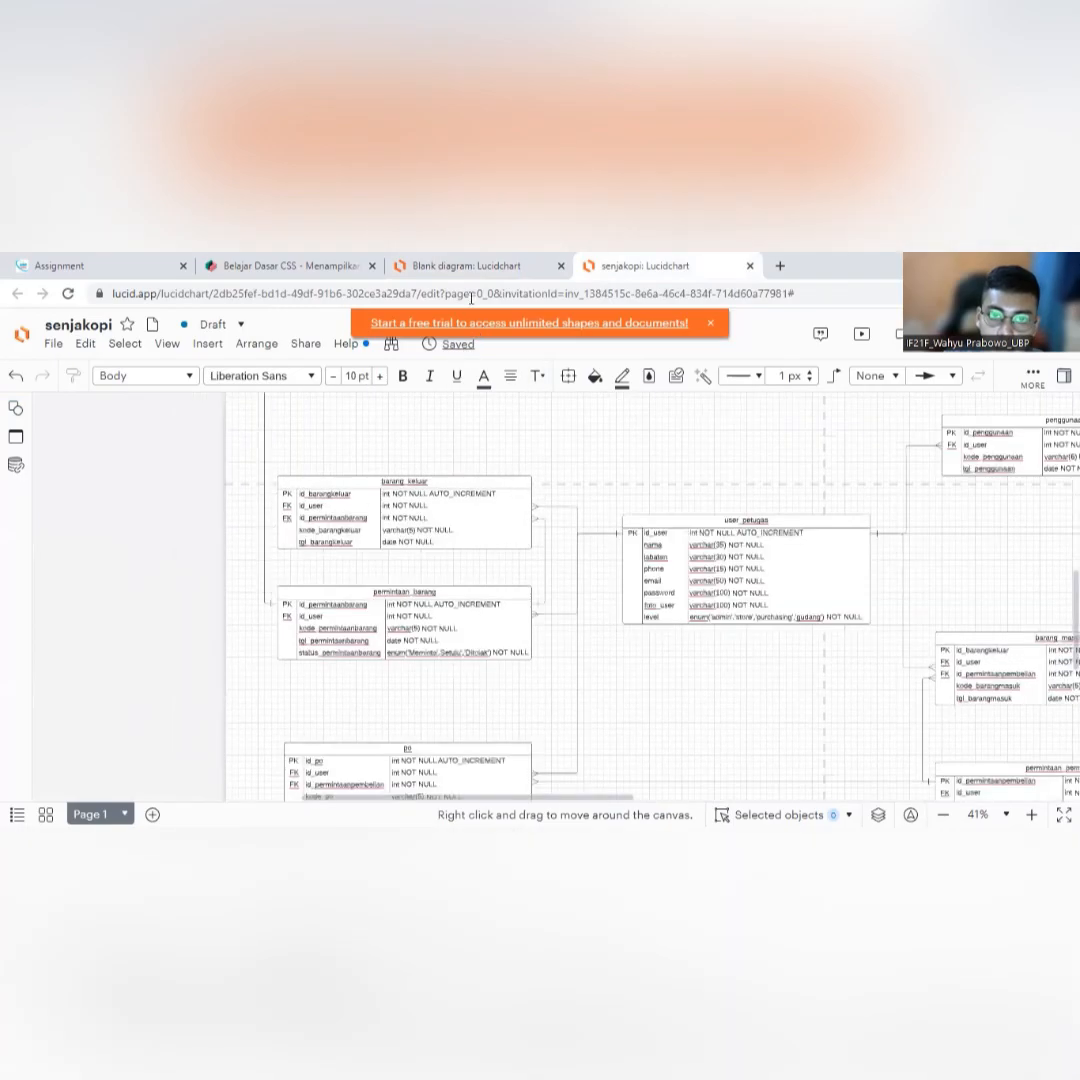
{"action": "left_click", "coordinate": [466, 266]}
{"action": "scroll", "coordinate": [496, 472], "scroll_direction": "down", "scroll_amount": 1}
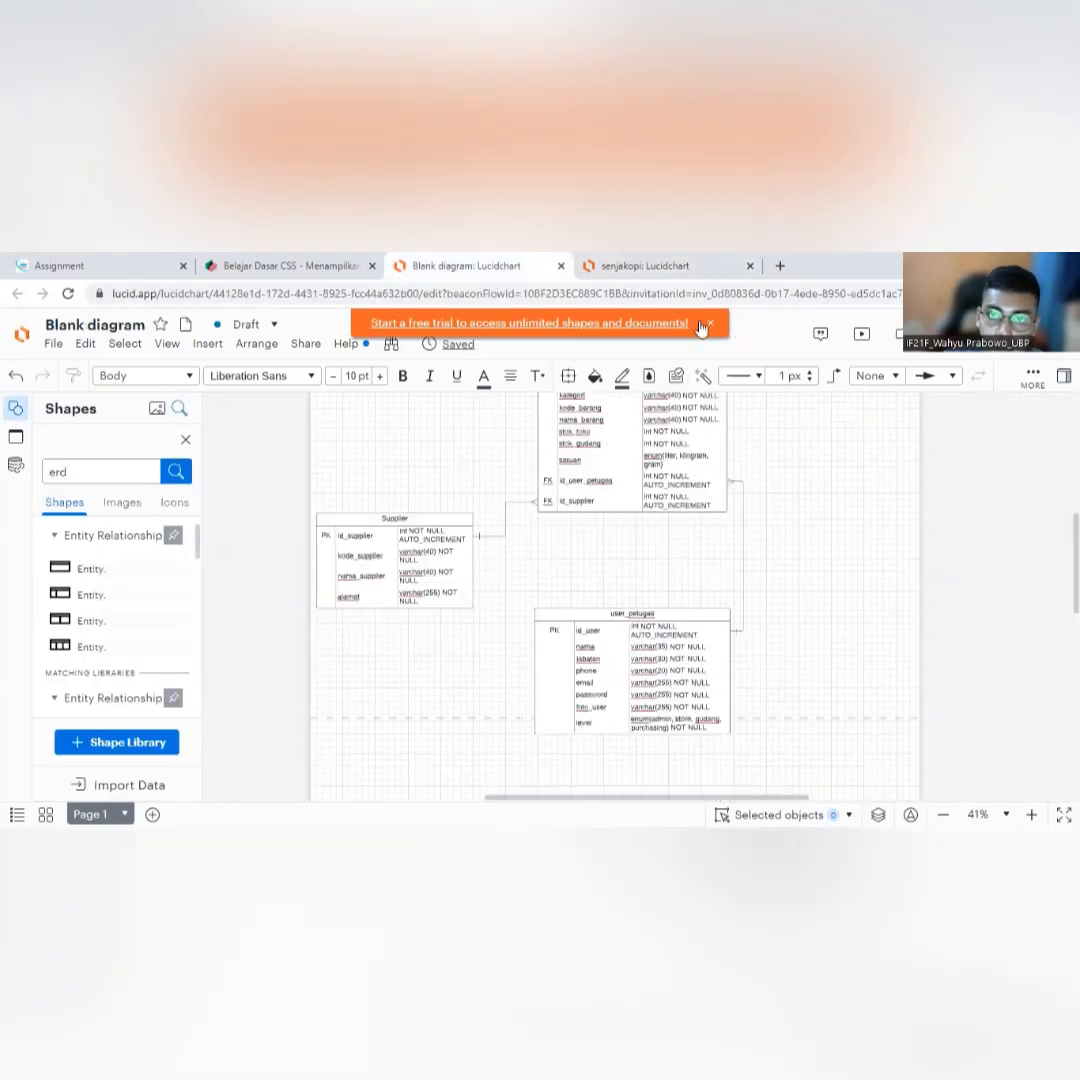
Reopen the senjakopi diagram and examine the tables related to barang and user_petugas, from detail_permintaanpembelian to barang_masuk.
{"action": "left_click", "coordinate": [700, 268]}
{"action": "scroll", "coordinate": [689, 580], "scroll_direction": "up", "scroll_amount": 5}
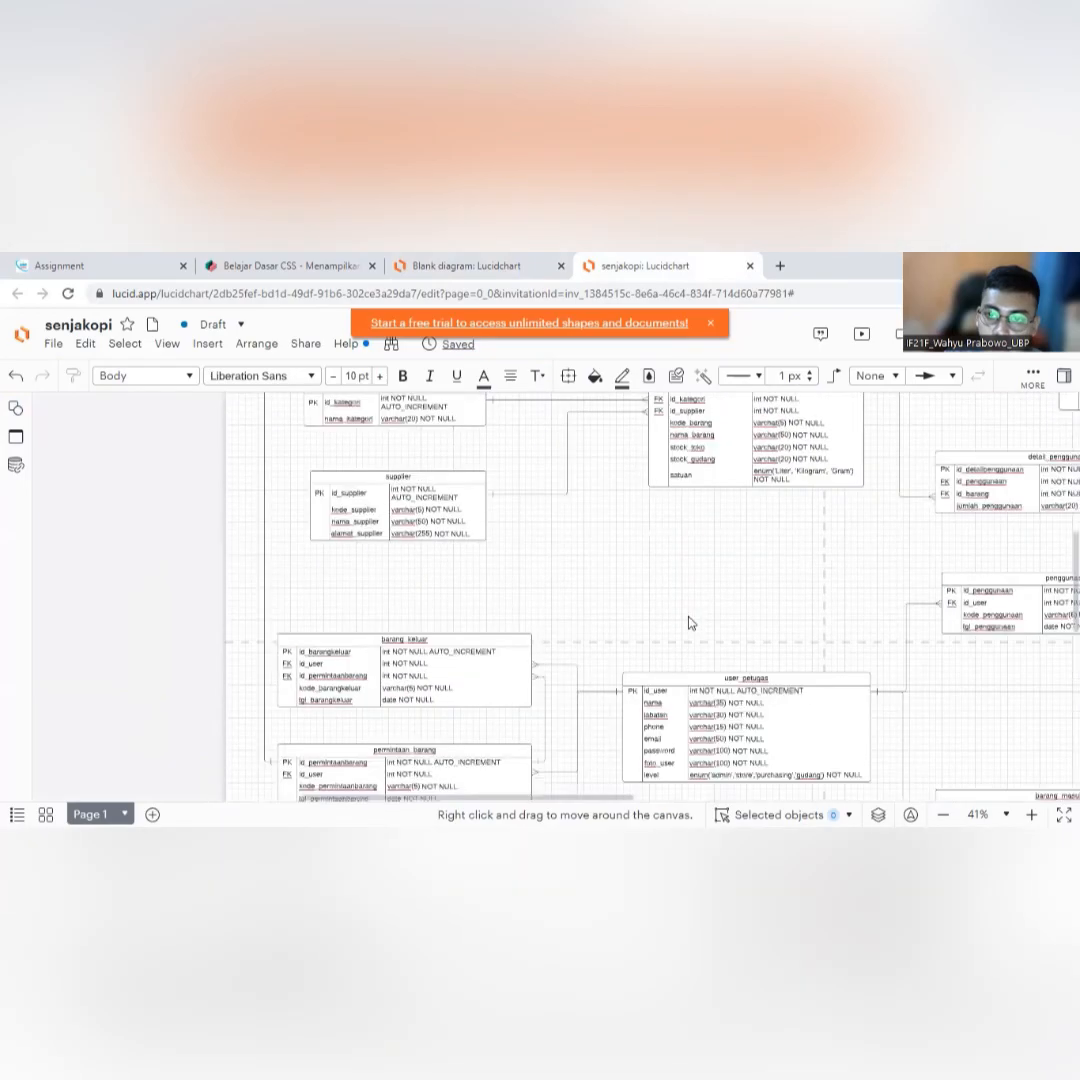
{"action": "scroll", "coordinate": [673, 719], "scroll_direction": "down", "scroll_amount": 2}
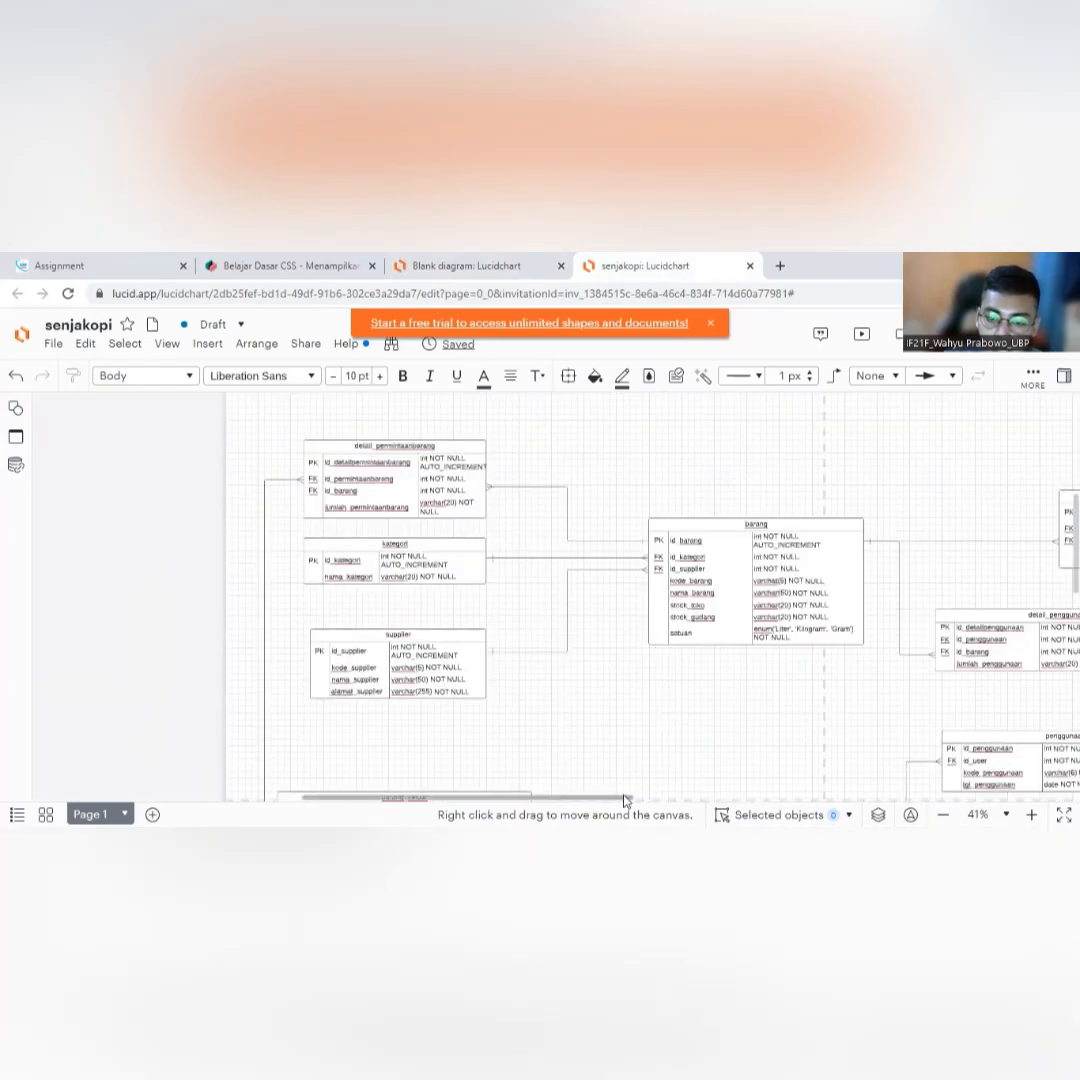
{"action": "scroll", "coordinate": [735, 776], "scroll_direction": "right", "scroll_amount": 8}
{"action": "scroll", "coordinate": [687, 675], "scroll_direction": "right", "scroll_amount": 1}
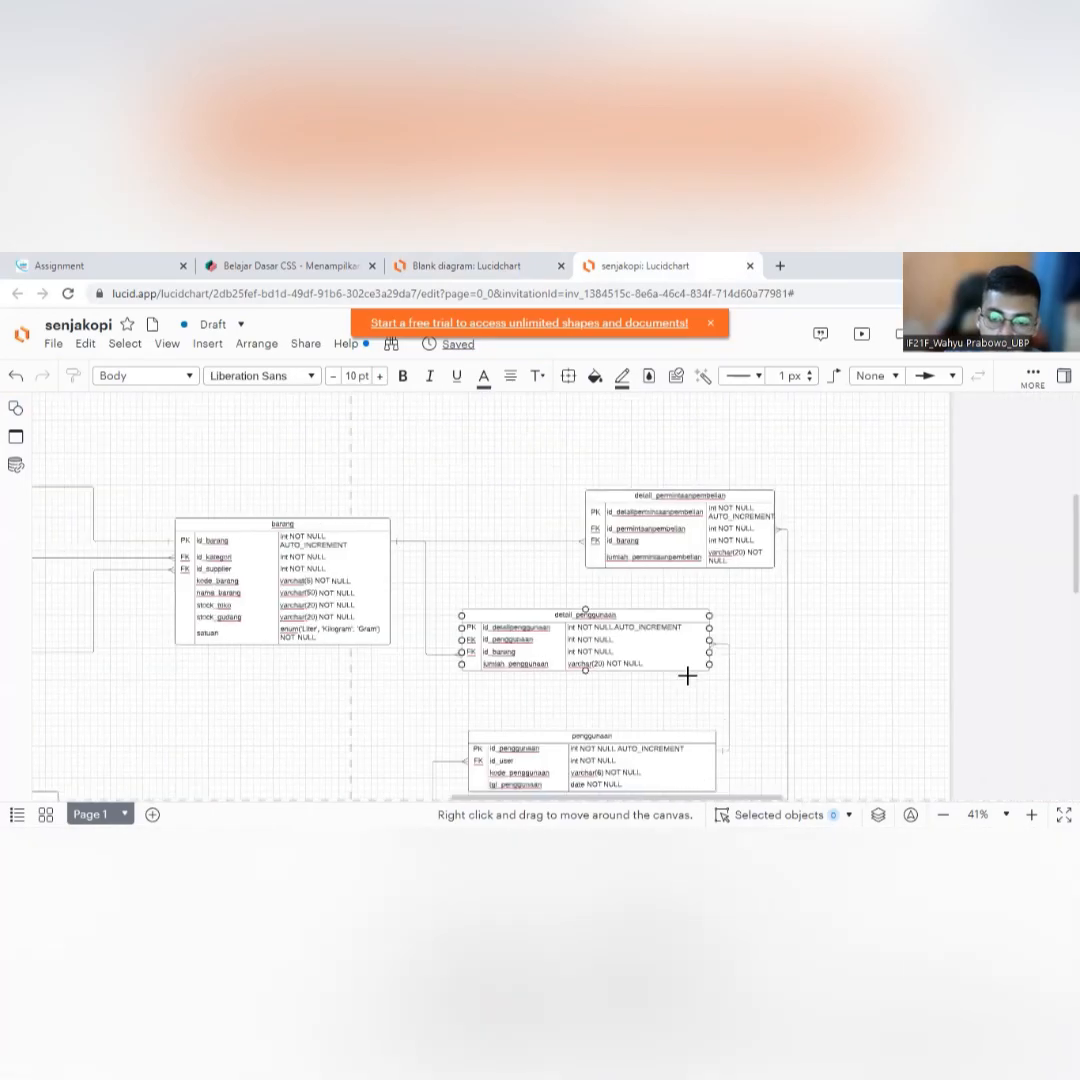
{"action": "scroll", "coordinate": [603, 639], "scroll_direction": "down", "scroll_amount": 2}
{"action": "left_click", "coordinate": [556, 574]}
{"action": "scroll", "coordinate": [551, 638], "scroll_direction": "down", "scroll_amount": 2}
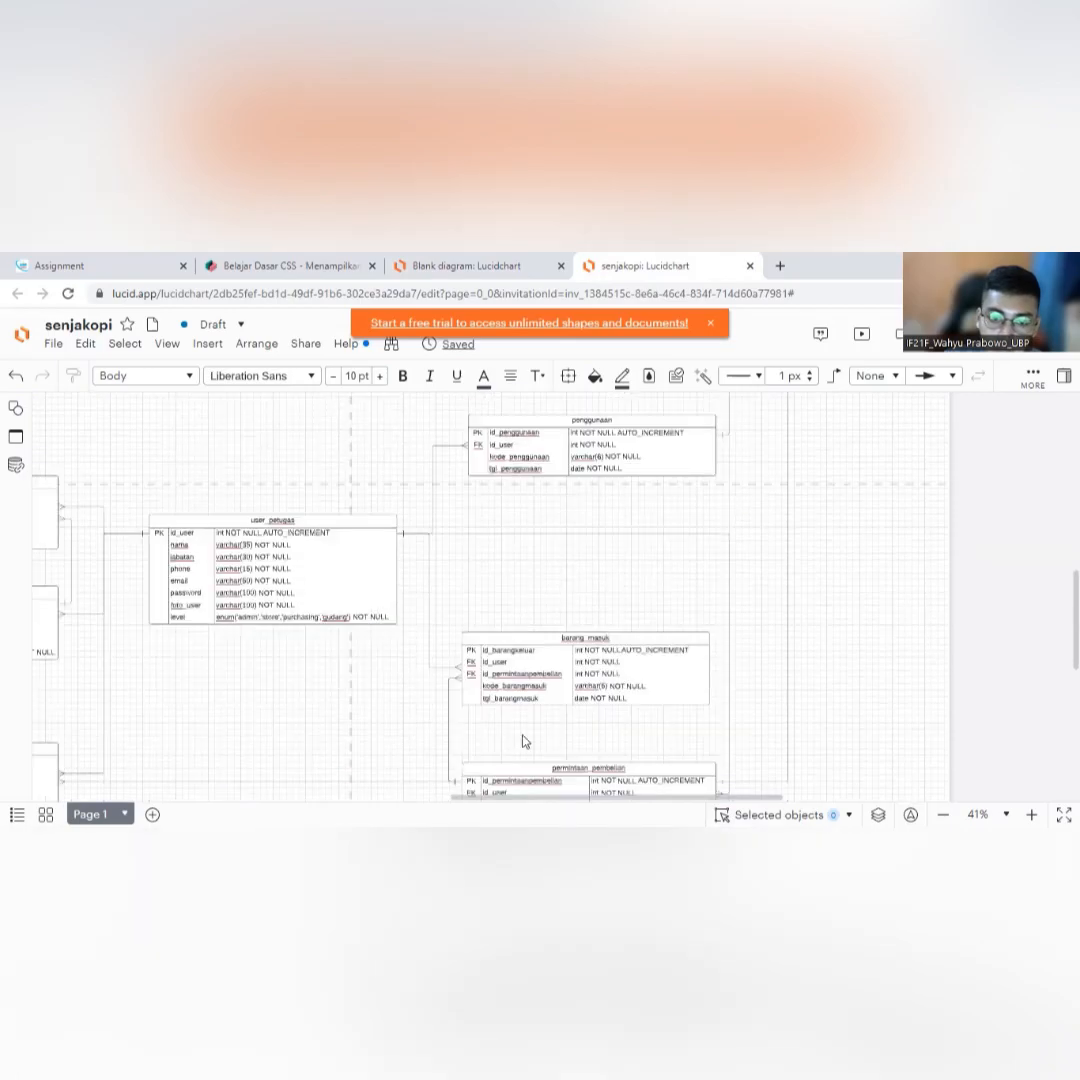
{"action": "left_click_drag", "start_coordinate": [525, 797], "coordinate": [508, 798]}
{"action": "scroll", "coordinate": [540, 726], "scroll_direction": "right", "scroll_amount": 1}
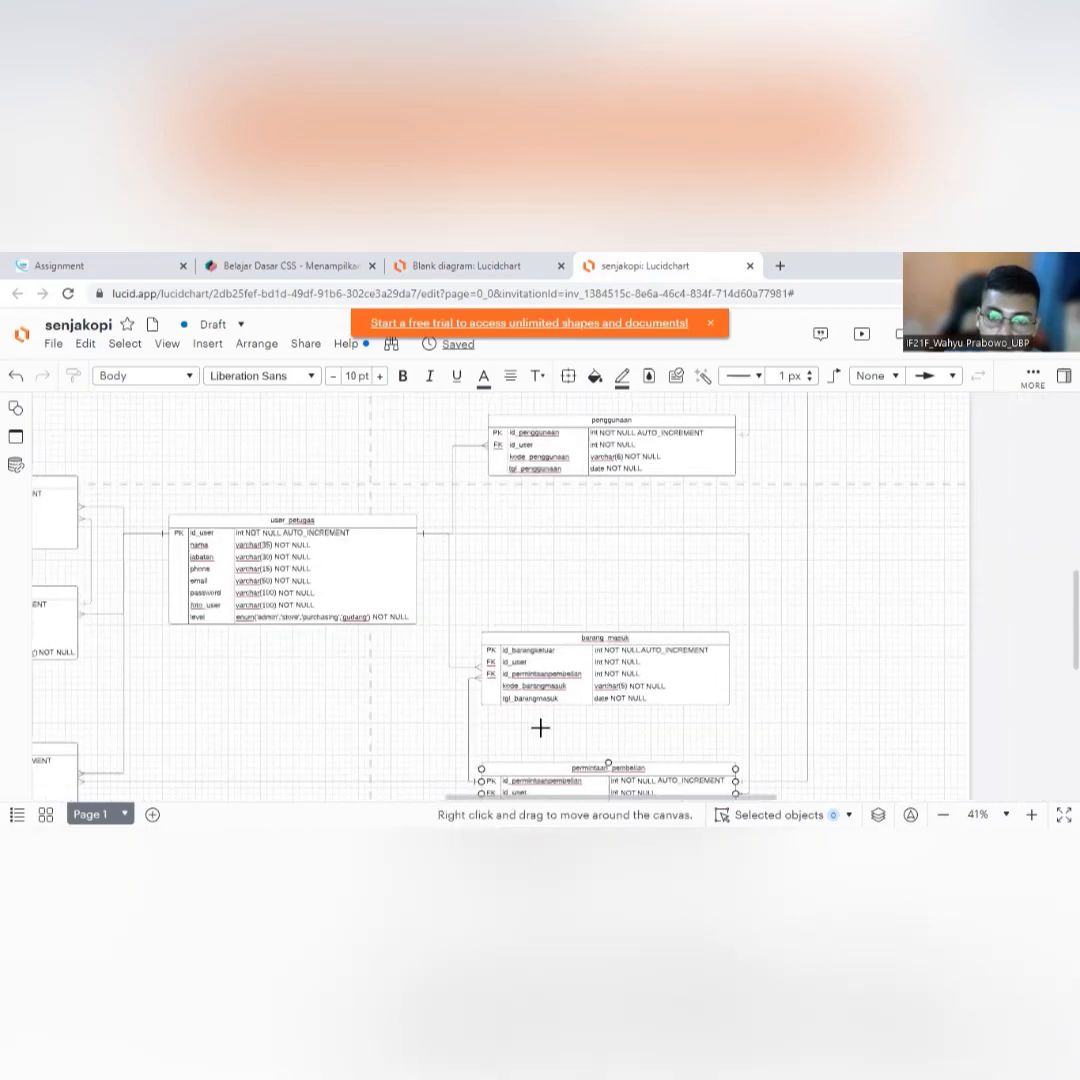
Examine how the penggunaan and detail_penggunaan tables connect to each other, to barang and to user_petugas.
{"action": "scroll", "coordinate": [545, 651], "scroll_direction": "down", "scroll_amount": 2}
{"action": "scroll", "coordinate": [574, 714], "scroll_direction": "up", "scroll_amount": 3}
{"action": "scroll", "coordinate": [574, 700], "scroll_direction": "up", "scroll_amount": 1}
{"action": "left_click", "coordinate": [588, 628]}
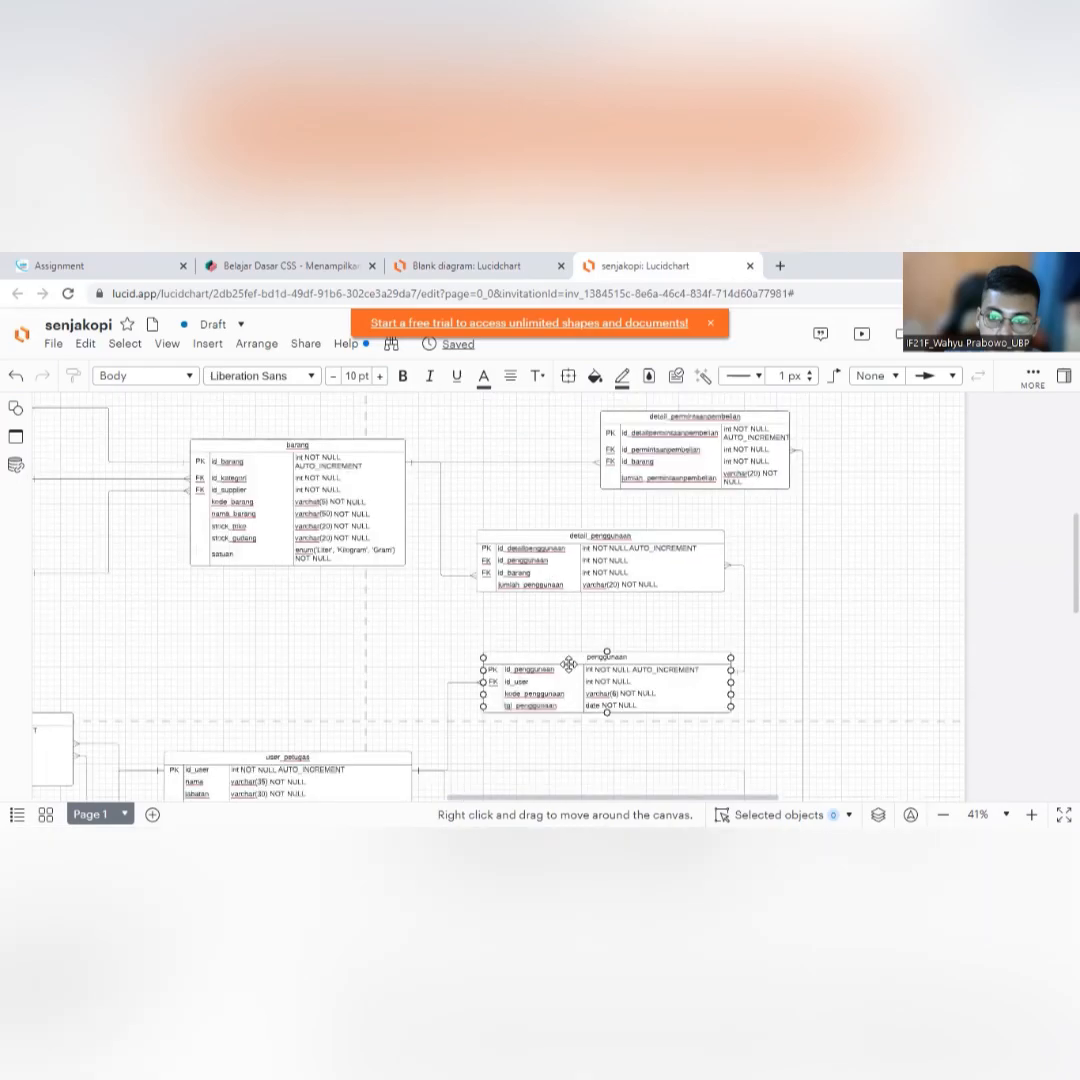
{"action": "scroll", "coordinate": [590, 633], "scroll_direction": "up", "scroll_amount": 2}
{"action": "left_click", "coordinate": [552, 620]}
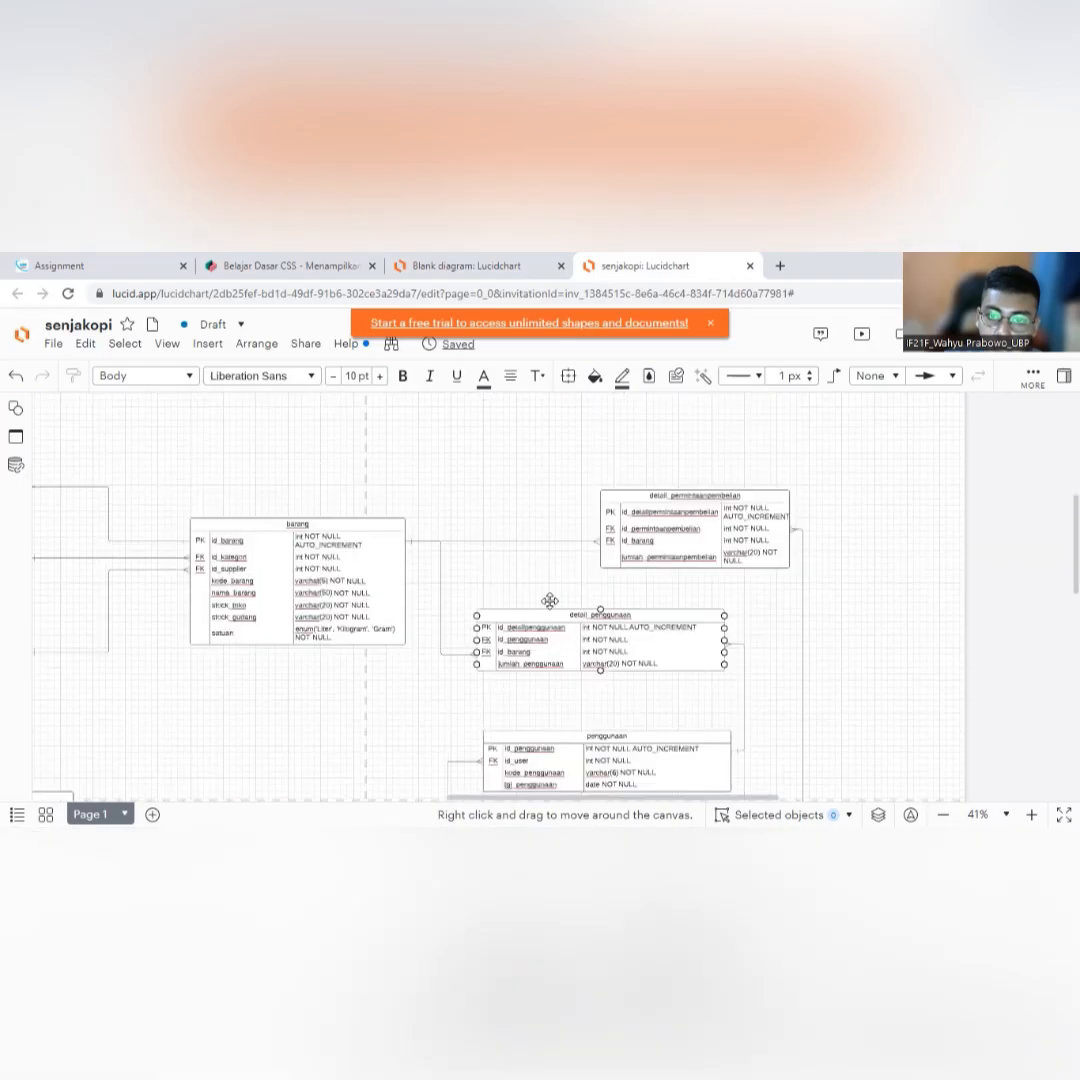
{"action": "scroll", "coordinate": [610, 635], "scroll_direction": "down", "scroll_amount": 2}
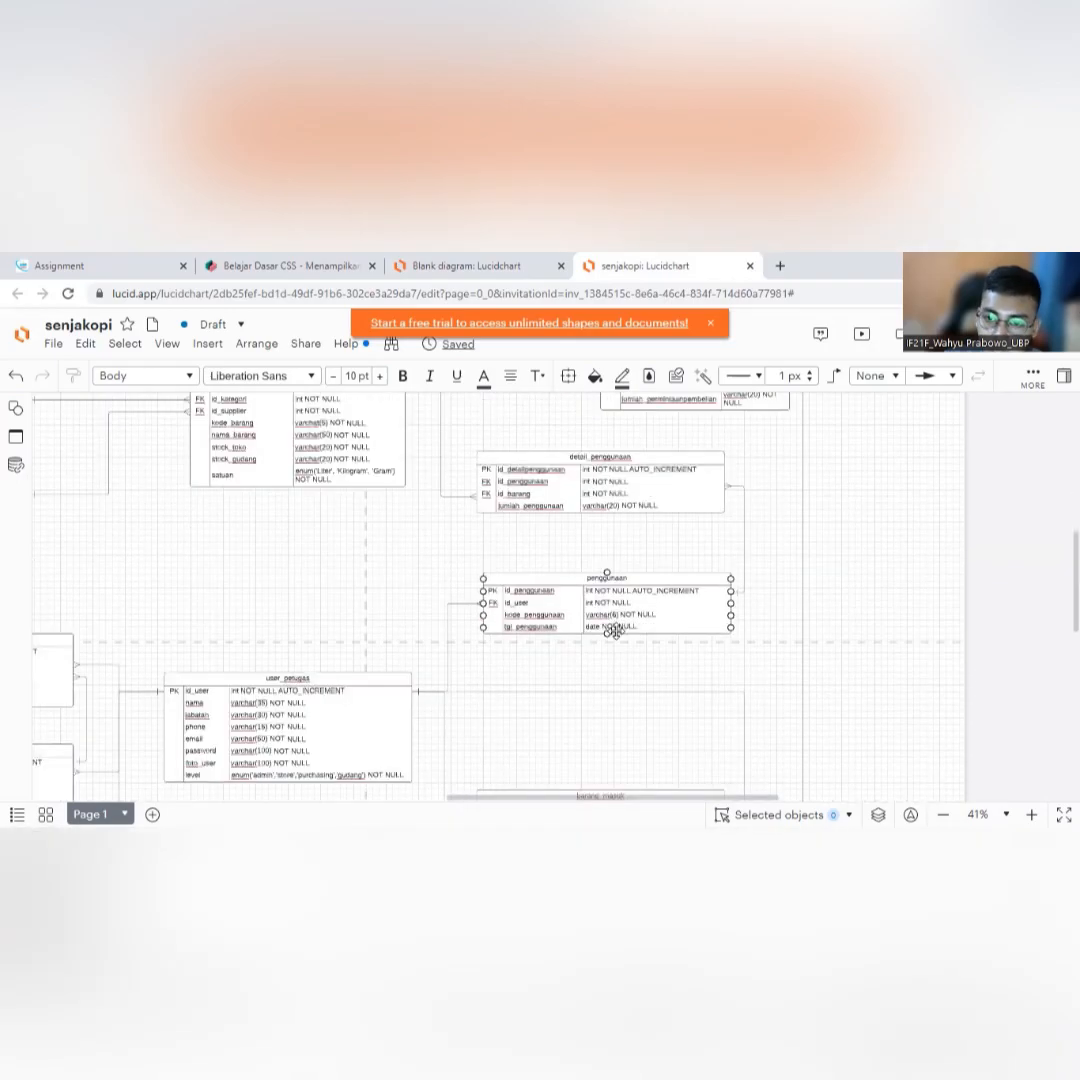
{"action": "scroll", "coordinate": [640, 720], "scroll_direction": "down", "scroll_amount": 3}
{"action": "left_click_drag", "start_coordinate": [617, 798], "coordinate": [610, 798]}
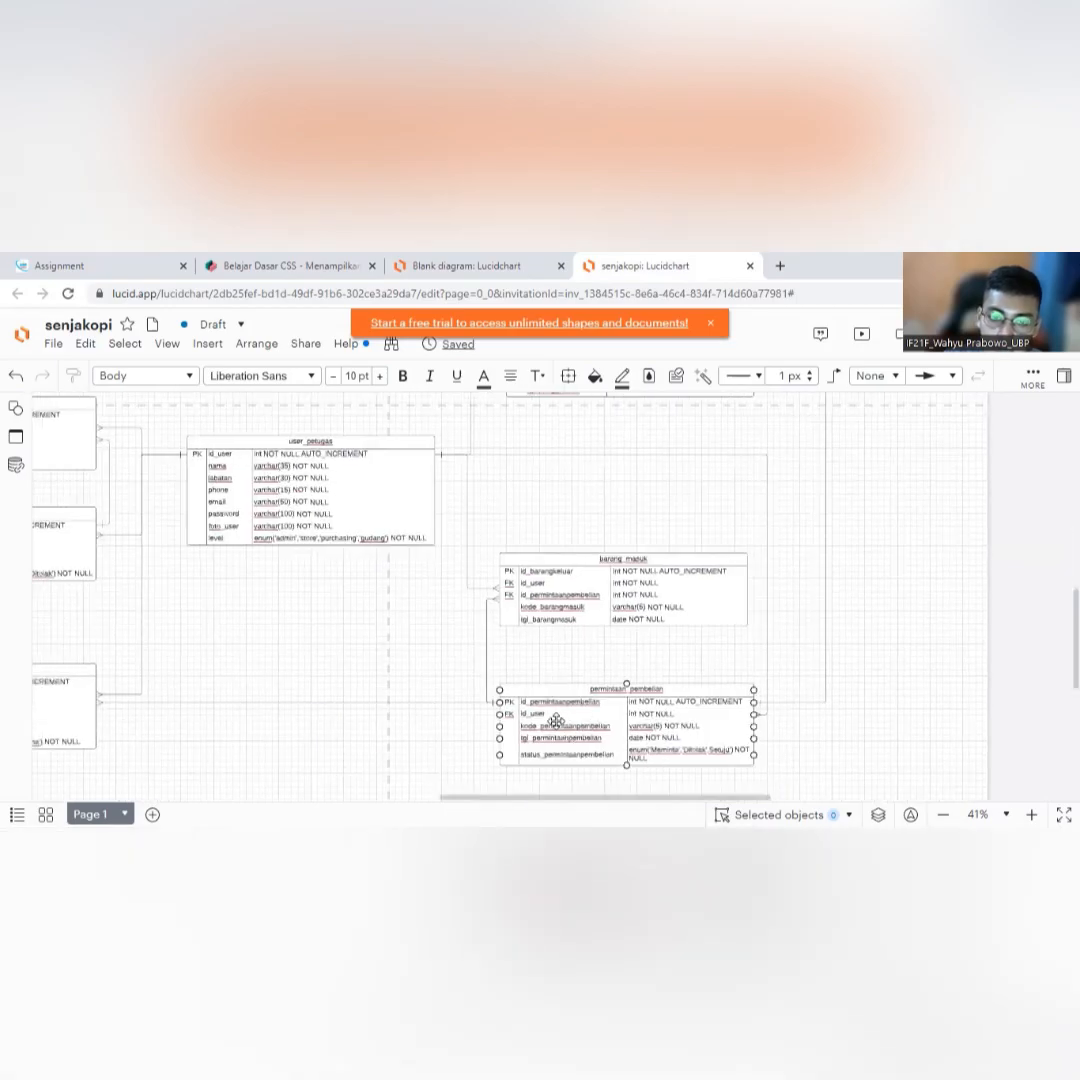
Examine the po, permintaan_barang and barang_keluar tables and their foreign key links in the senjakopi diagram.
{"action": "scroll", "coordinate": [556, 721], "scroll_direction": "down", "scroll_amount": 1}
{"action": "left_click_drag", "start_coordinate": [550, 797], "coordinate": [481, 784]}
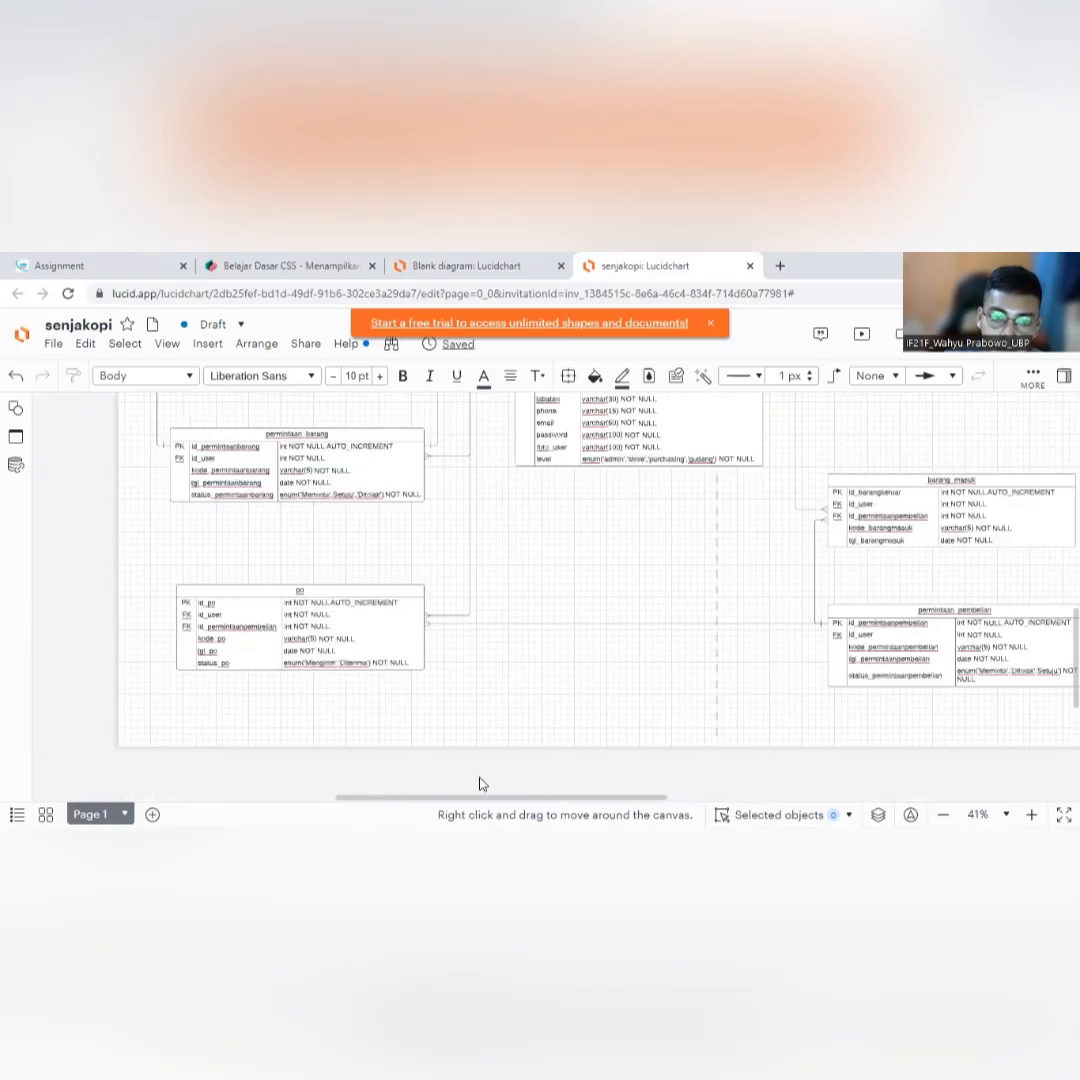
{"action": "scroll", "coordinate": [397, 604], "scroll_direction": "left", "scroll_amount": 2}
{"action": "scroll", "coordinate": [390, 610], "scroll_direction": "up", "scroll_amount": 2}
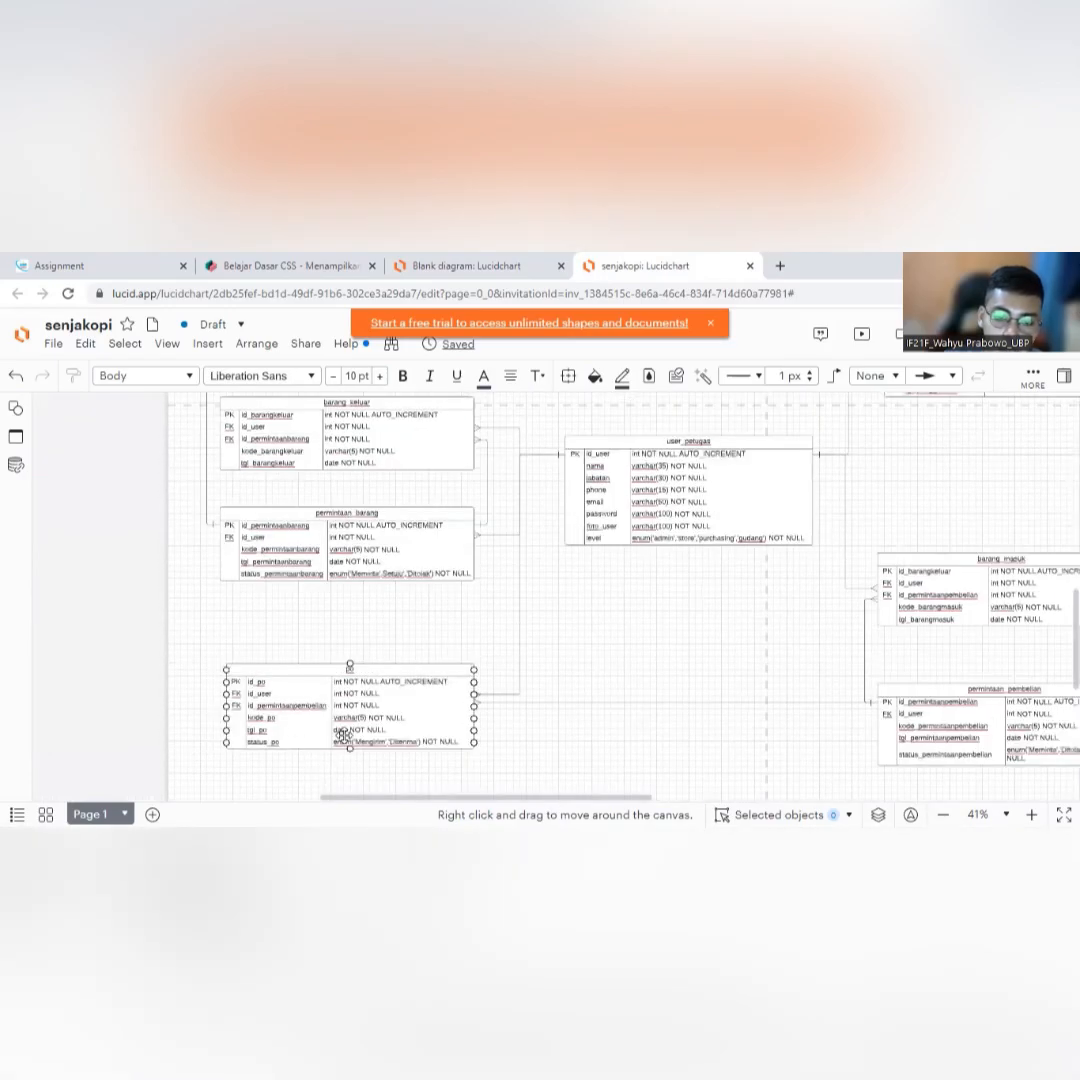
{"action": "scroll", "coordinate": [343, 737], "scroll_direction": "up", "scroll_amount": 1}
{"action": "scroll", "coordinate": [363, 721], "scroll_direction": "down", "scroll_amount": 2}
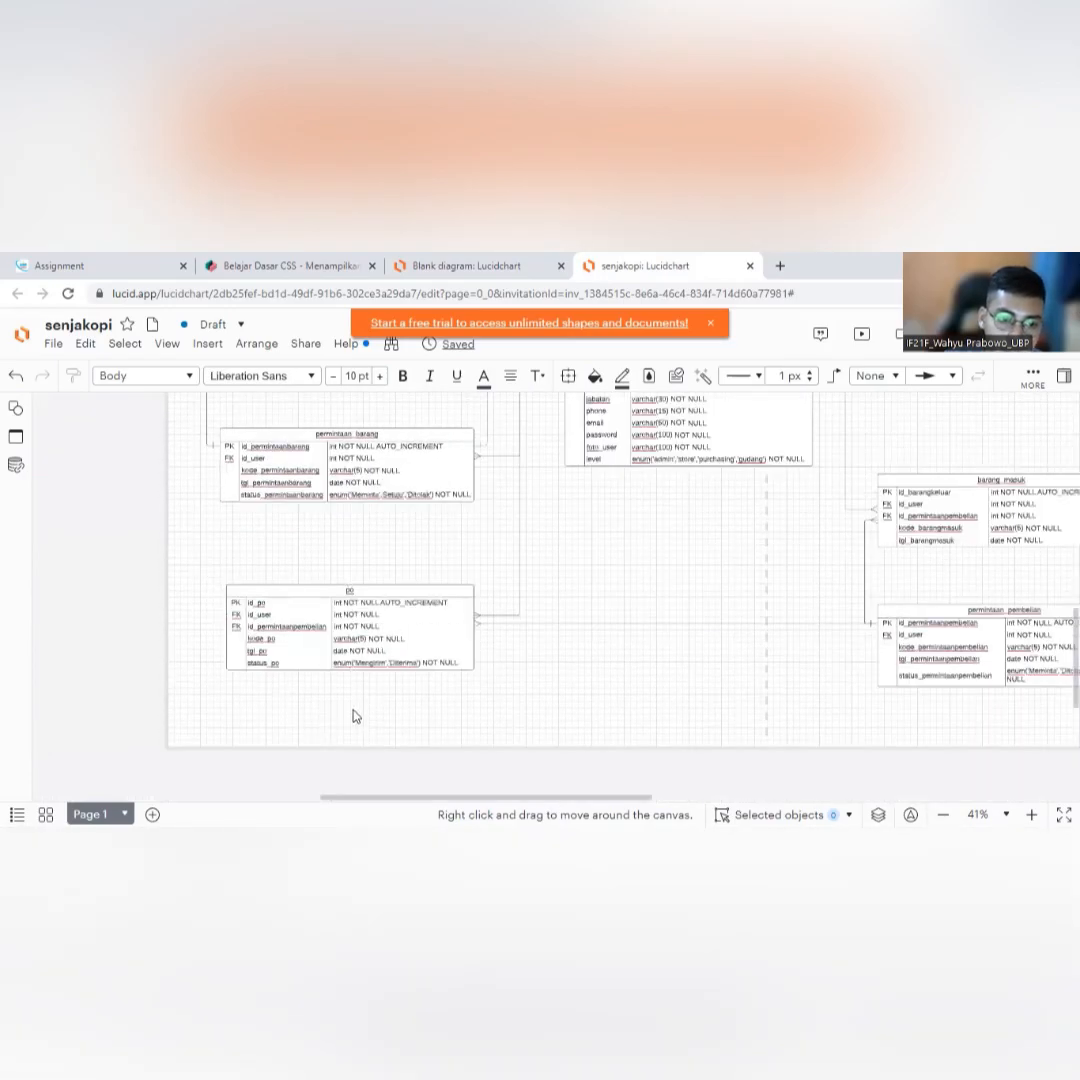
{"action": "scroll", "coordinate": [357, 600], "scroll_direction": "up", "scroll_amount": 3}
{"action": "scroll", "coordinate": [375, 650], "scroll_direction": "down", "scroll_amount": 1}
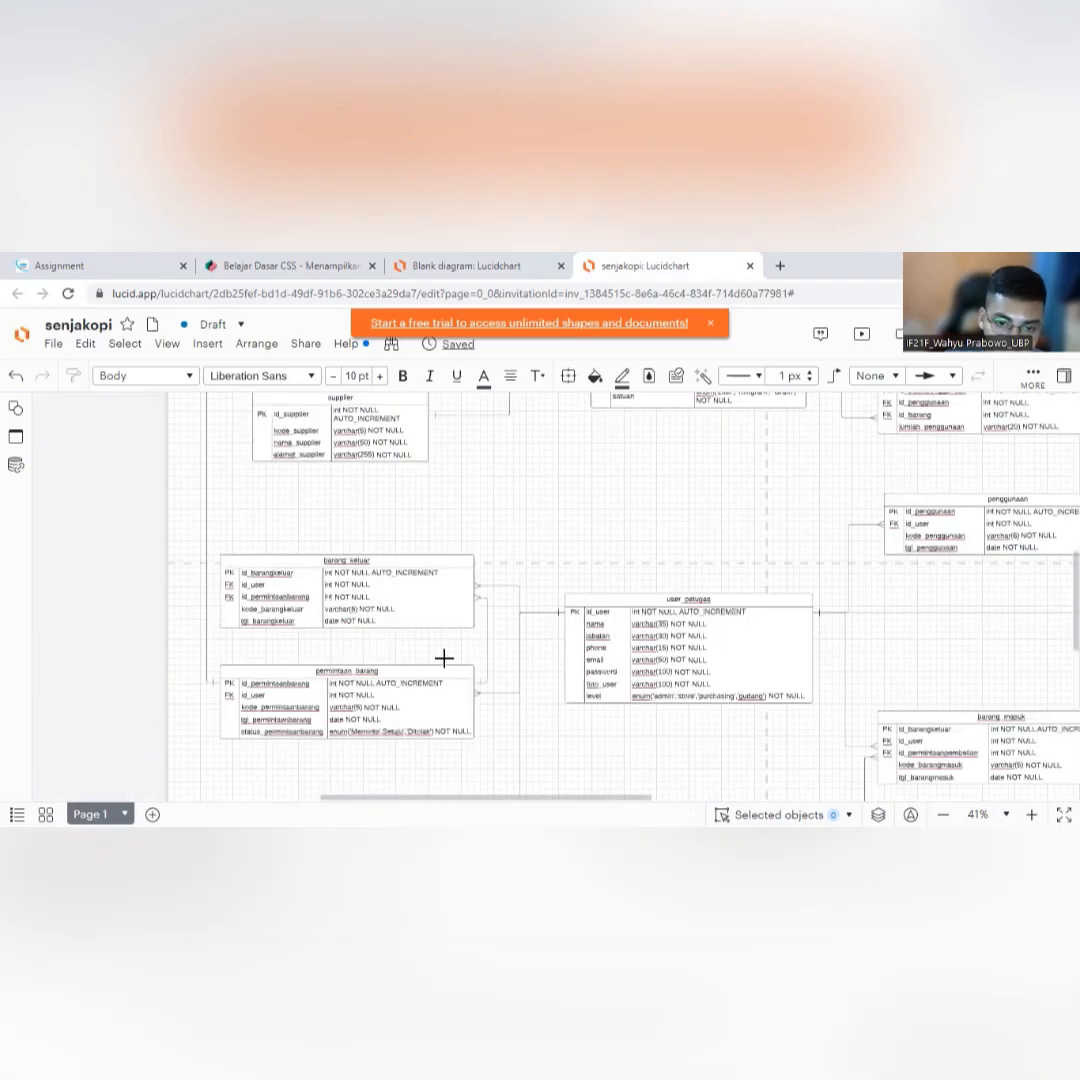
{"action": "scroll", "coordinate": [328, 520], "scroll_direction": "up", "scroll_amount": 1}
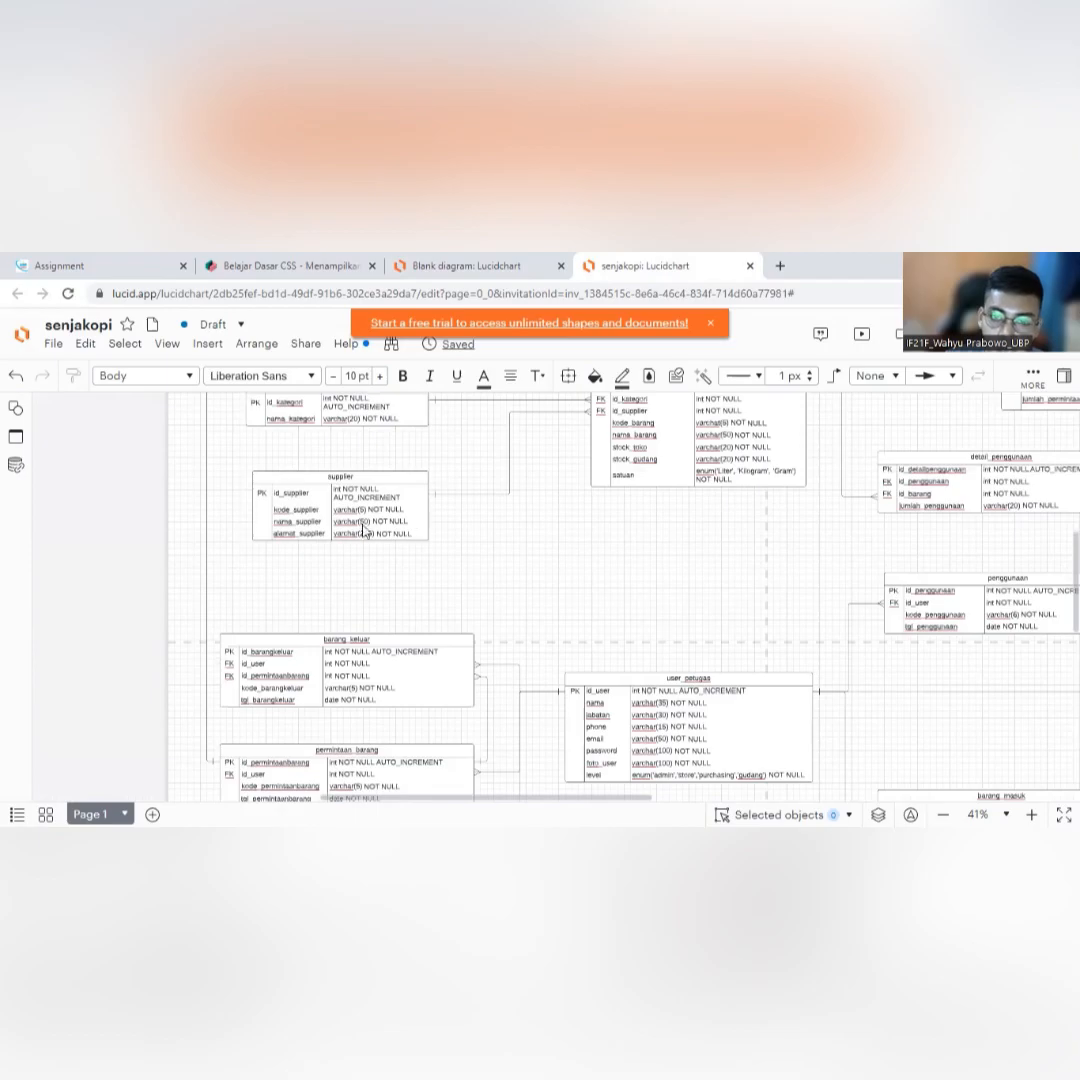
{"action": "scroll", "coordinate": [440, 695], "scroll_direction": "down", "scroll_amount": 1}
{"action": "left_click", "coordinate": [388, 673]}
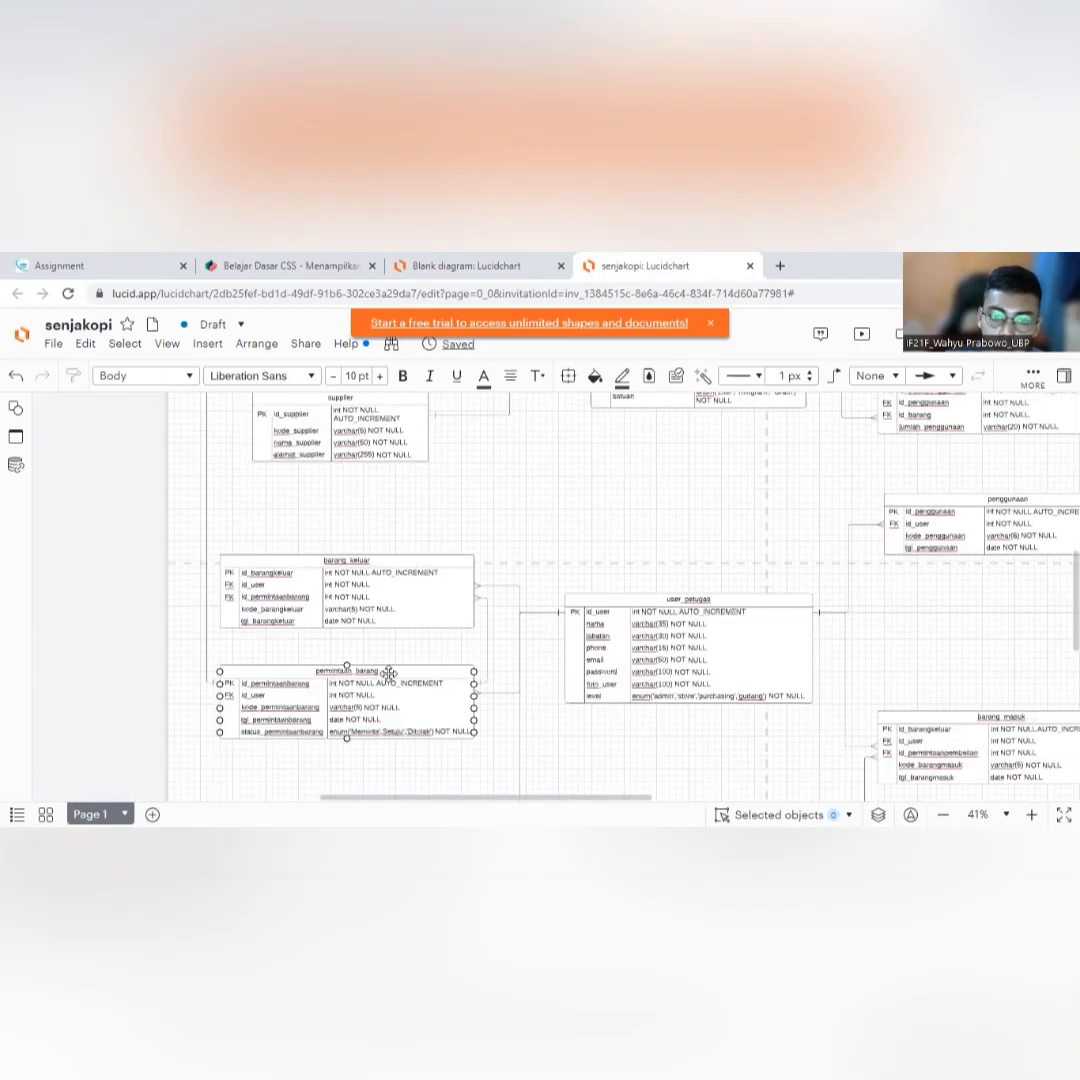
Examine how user_petugas links to barang_keluar and permintaan_barang, from a close view and from an overview of the senjakopi diagram.
{"action": "left_click", "coordinate": [300, 540]}
{"action": "scroll", "coordinate": [350, 605], "scroll_direction": "up", "scroll_amount": 3}
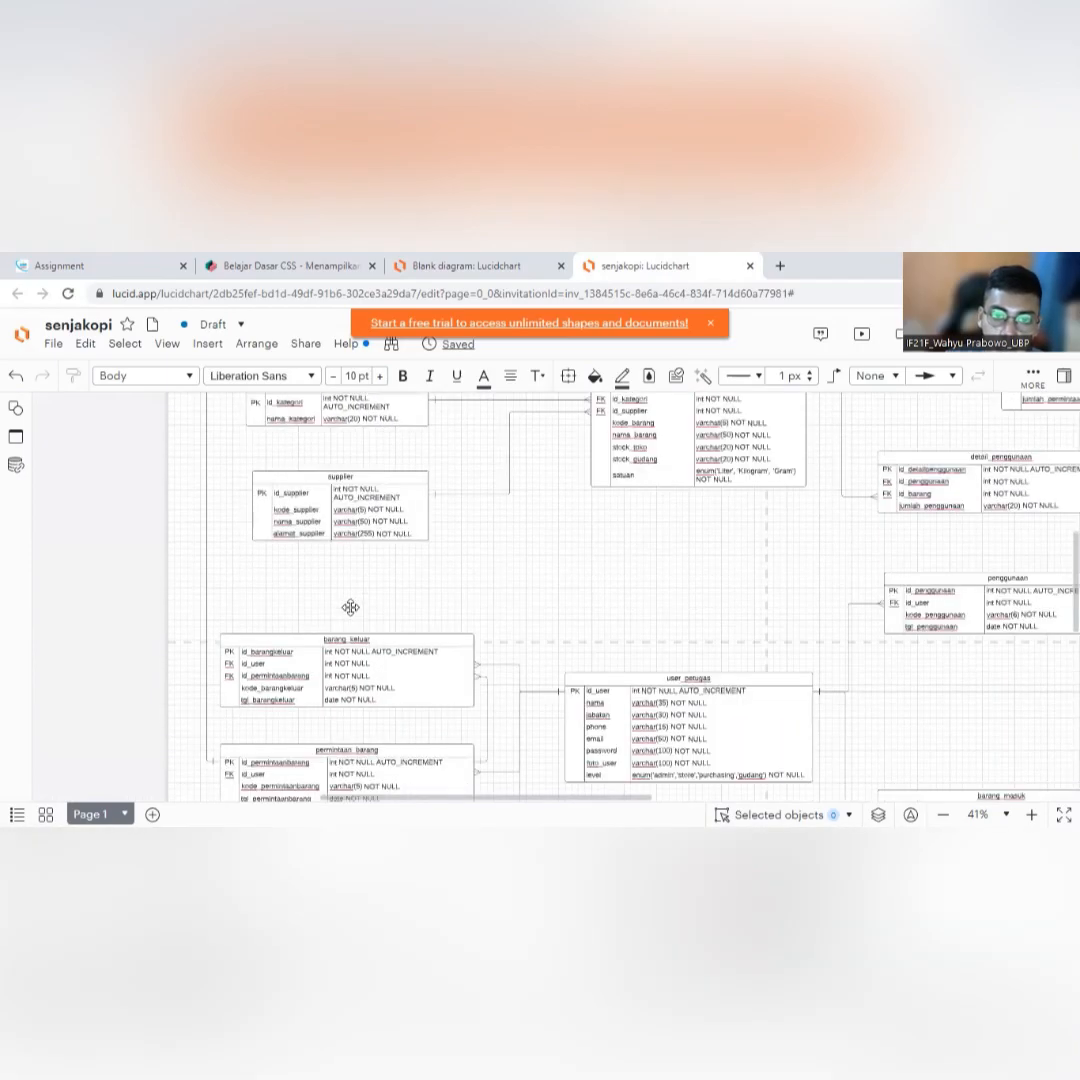
{"action": "scroll", "coordinate": [386, 630], "scroll_direction": "down", "scroll_amount": 3}
{"action": "scroll", "coordinate": [332, 611], "scroll_direction": "up", "scroll_amount": 4}
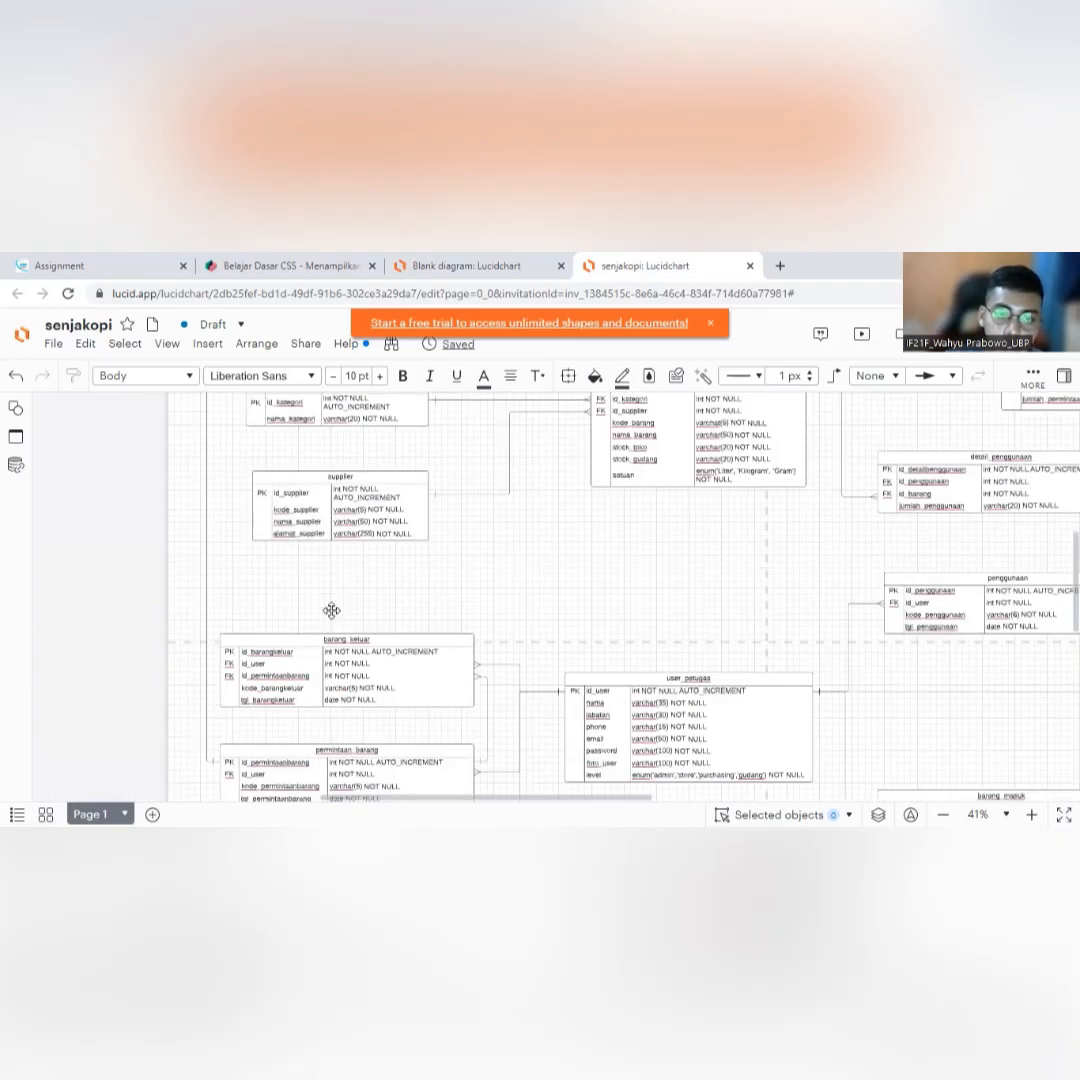
{"action": "scroll", "coordinate": [380, 622], "scroll_direction": "down", "scroll_amount": 2}
{"action": "scroll", "coordinate": [535, 627], "scroll_direction": "down", "scroll_amount": 2}
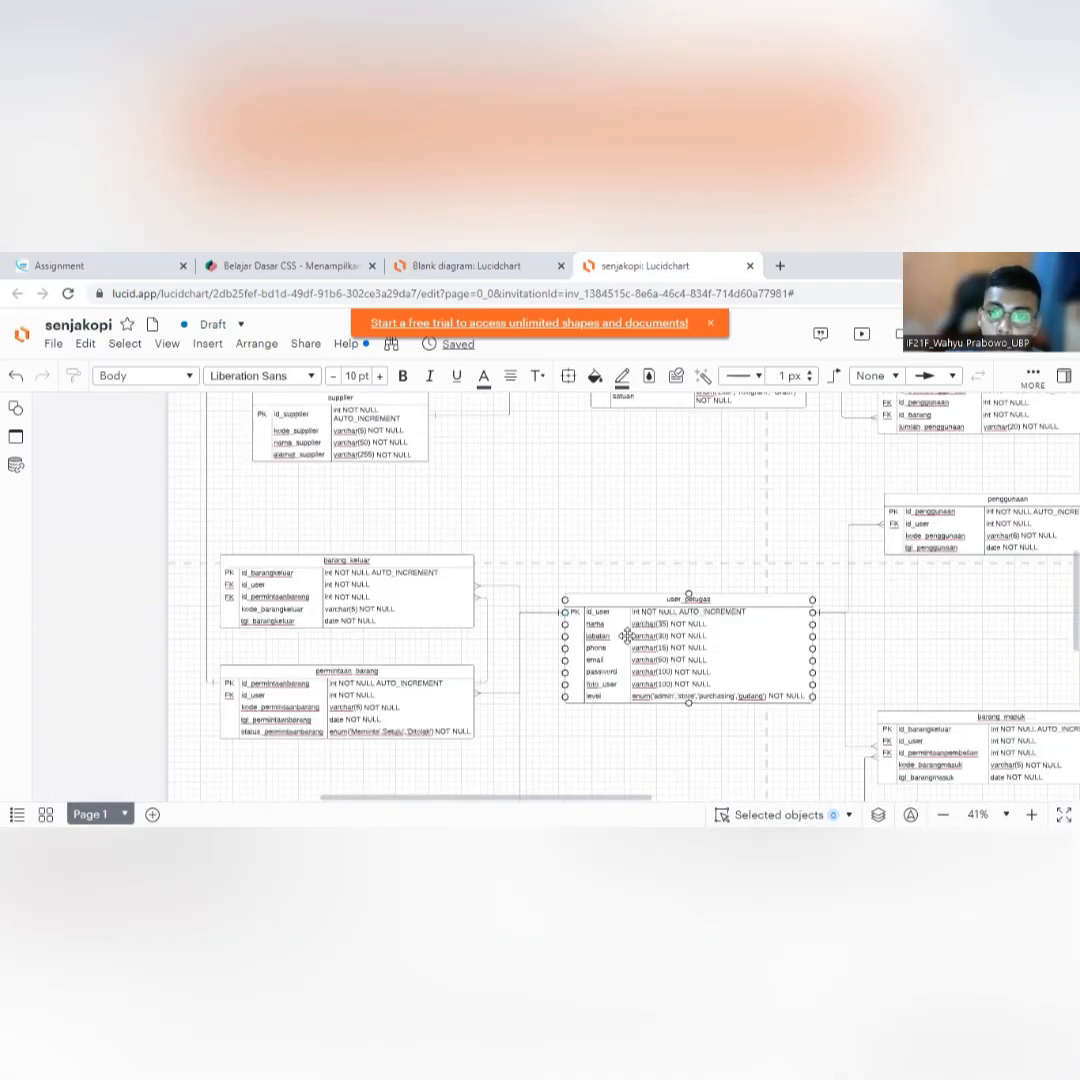
{"action": "scroll", "coordinate": [644, 587], "scroll_direction": "down", "scroll_amount": 4}
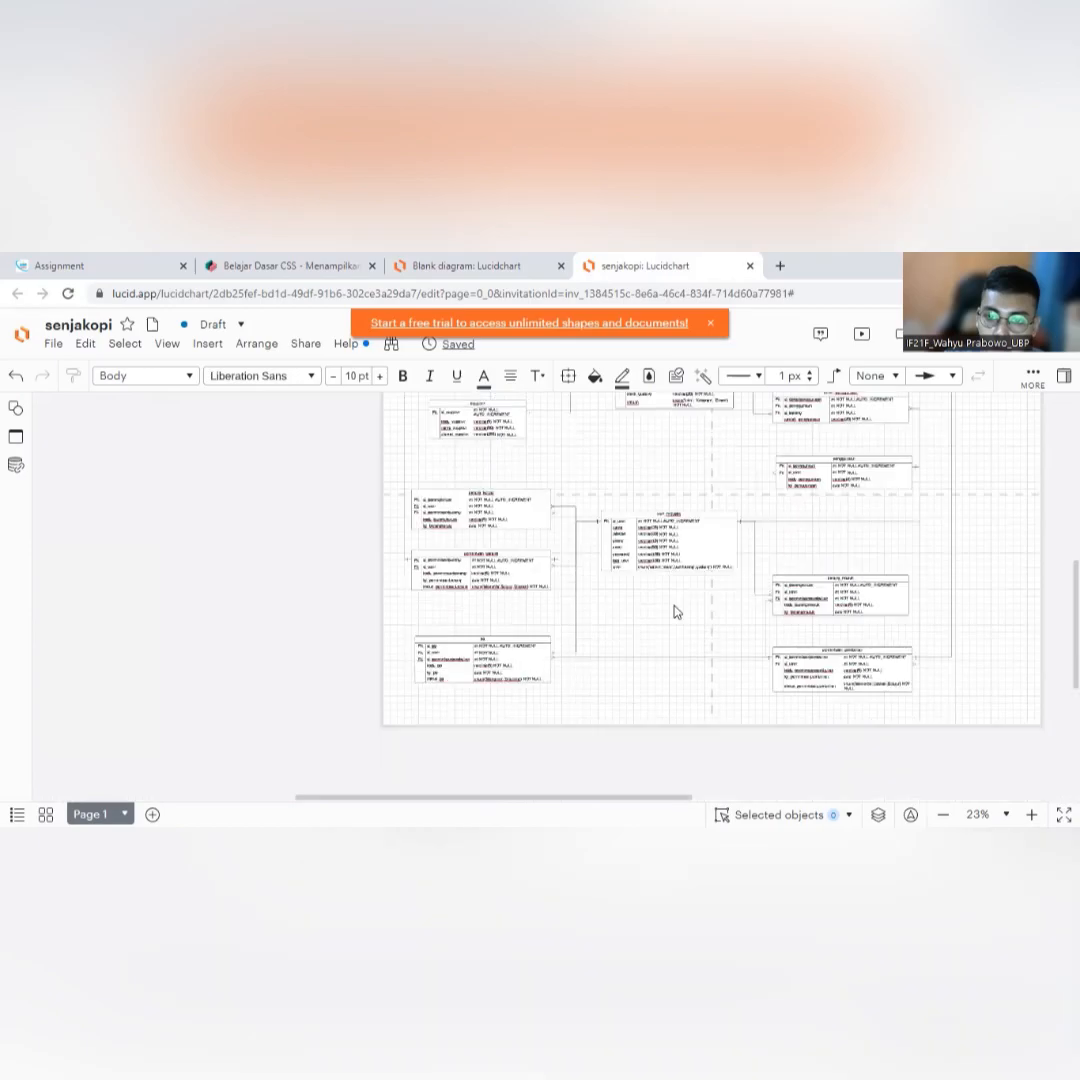
{"action": "scroll", "coordinate": [672, 610], "scroll_direction": "up", "scroll_amount": 4}
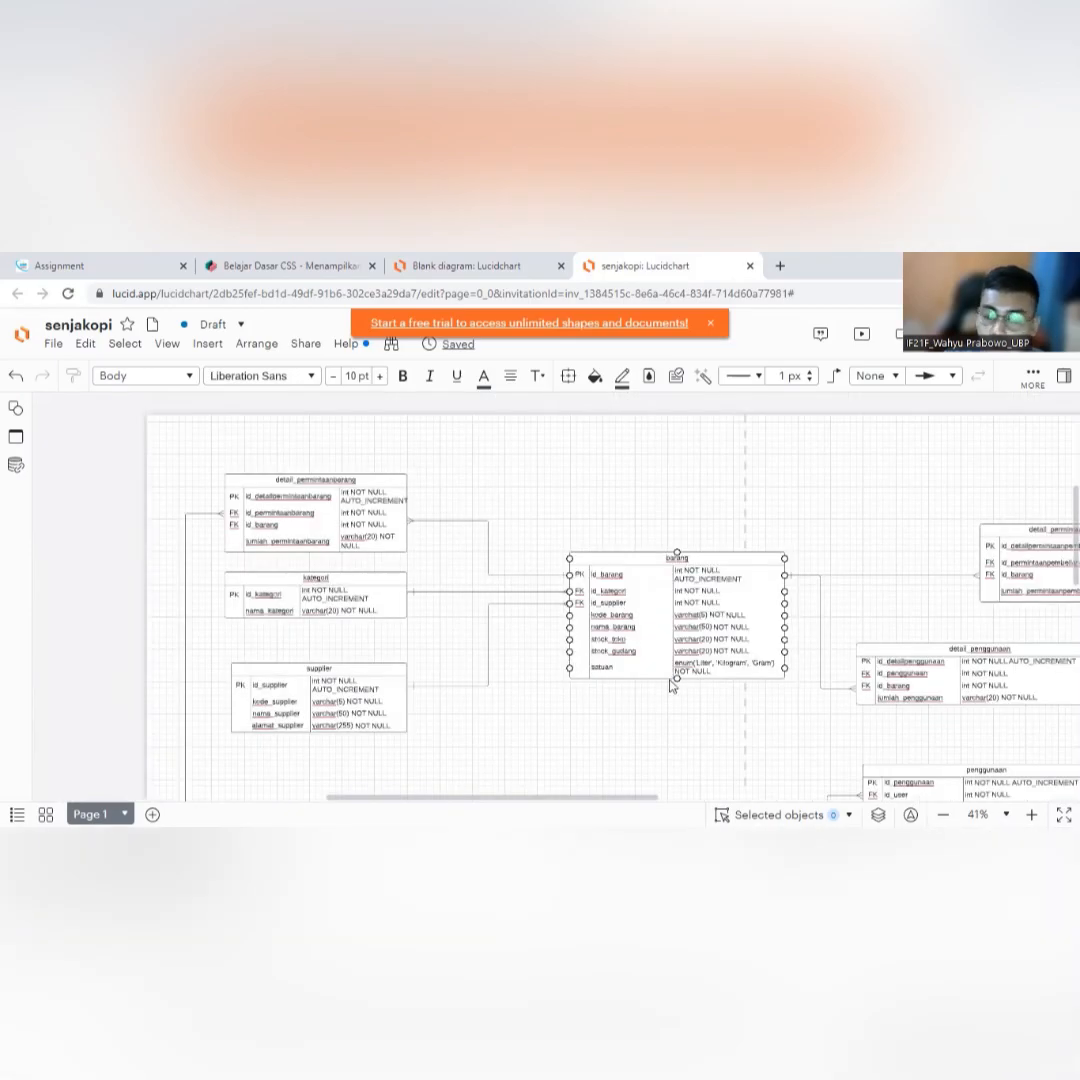
Look over the senjakopi diagram from the barang table's relationships down to the po and user_petugas tables.
{"action": "scroll", "coordinate": [672, 685], "scroll_direction": "down", "scroll_amount": 2}
{"action": "left_click_drag", "start_coordinate": [603, 797], "coordinate": [643, 767]}
{"action": "scroll", "coordinate": [643, 767], "scroll_direction": "left", "scroll_amount": 2}
{"action": "scroll", "coordinate": [636, 763], "scroll_direction": "up", "scroll_amount": 2}
{"action": "scroll", "coordinate": [634, 764], "scroll_direction": "down", "scroll_amount": 1}
{"action": "scroll", "coordinate": [634, 764], "scroll_direction": "left", "scroll_amount": 2}
{"action": "scroll", "coordinate": [564, 704], "scroll_direction": "left", "scroll_amount": 1}
{"action": "scroll", "coordinate": [565, 700], "scroll_direction": "up", "scroll_amount": 2}
{"action": "scroll", "coordinate": [565, 700], "scroll_direction": "down", "scroll_amount": 5}
{"action": "scroll", "coordinate": [564, 631], "scroll_direction": "down", "scroll_amount": 1}
{"action": "scroll", "coordinate": [564, 631], "scroll_direction": "up", "scroll_amount": 1}
{"action": "scroll", "coordinate": [571, 680], "scroll_direction": "up", "scroll_amount": 1}
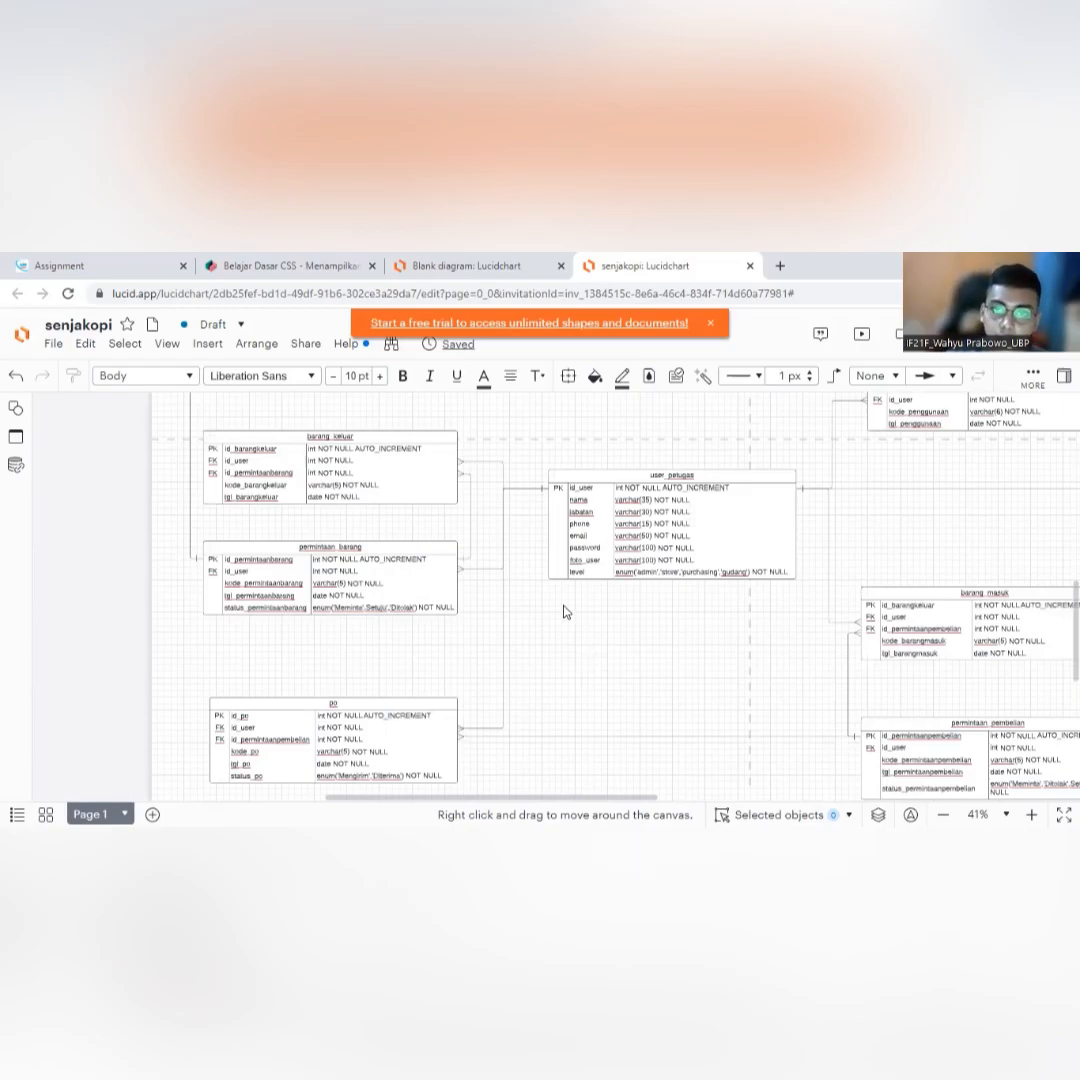
Review the links of barang_keluar and user_petugas once more, along with the kategori and supplier links to barang.
{"action": "scroll", "coordinate": [545, 596], "scroll_direction": "down", "scroll_amount": 2}
{"action": "scroll", "coordinate": [548, 597], "scroll_direction": "down", "scroll_amount": 1}
{"action": "scroll", "coordinate": [549, 597], "scroll_direction": "up", "scroll_amount": 1}
{"action": "scroll", "coordinate": [549, 597], "scroll_direction": "up", "scroll_amount": 2}
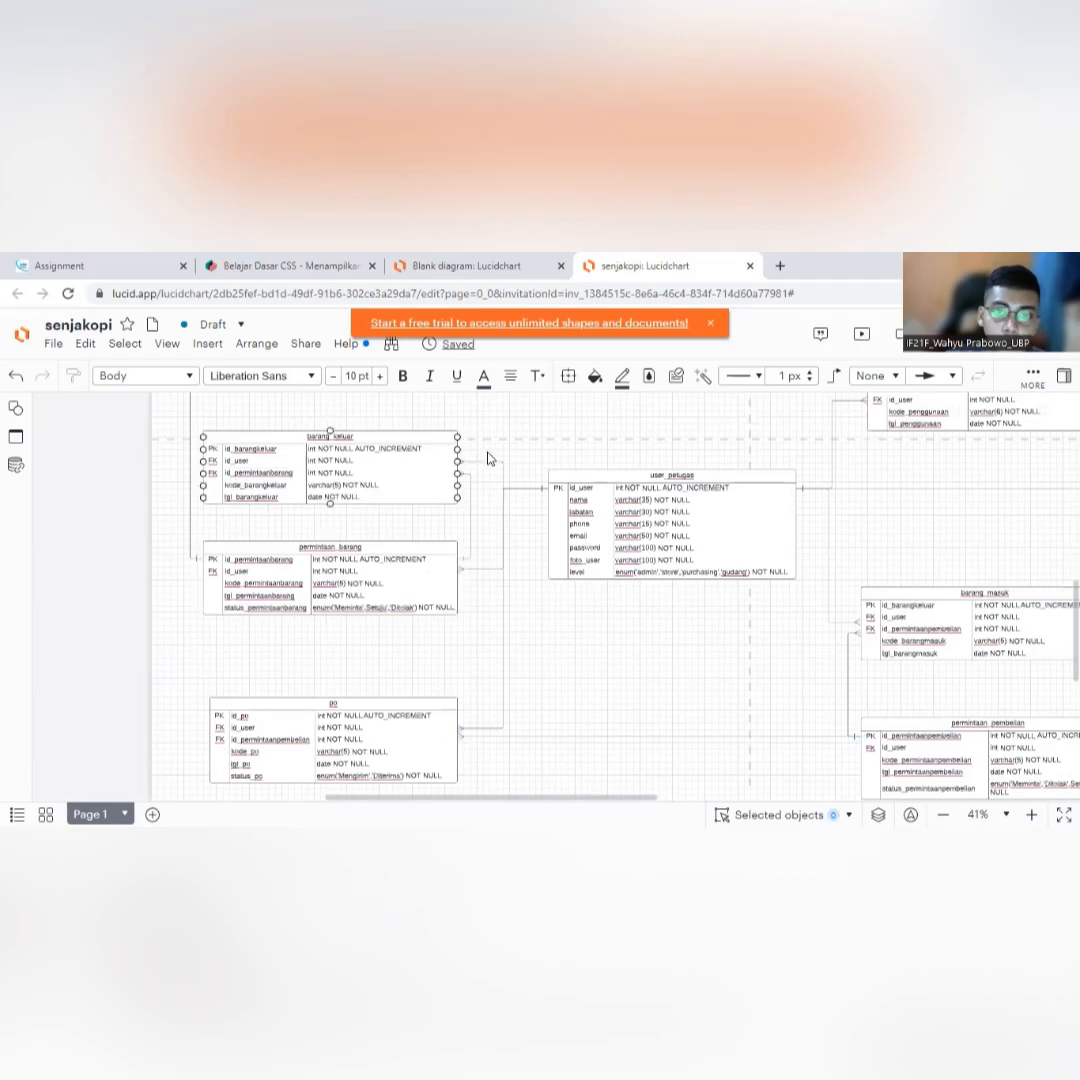
{"action": "scroll", "coordinate": [530, 452], "scroll_direction": "up", "scroll_amount": 5}
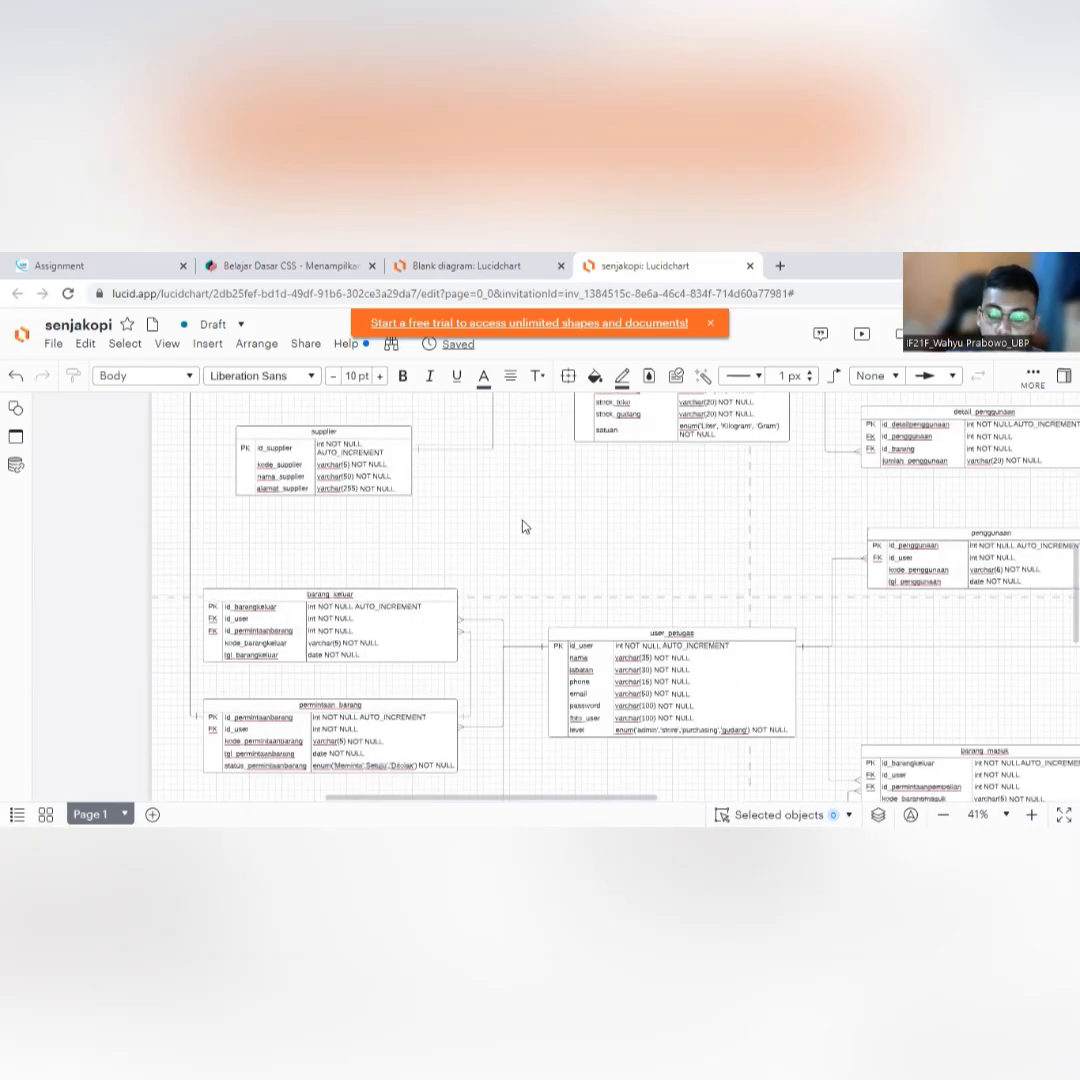
{"action": "scroll", "coordinate": [590, 550], "scroll_direction": "down", "scroll_amount": 2}
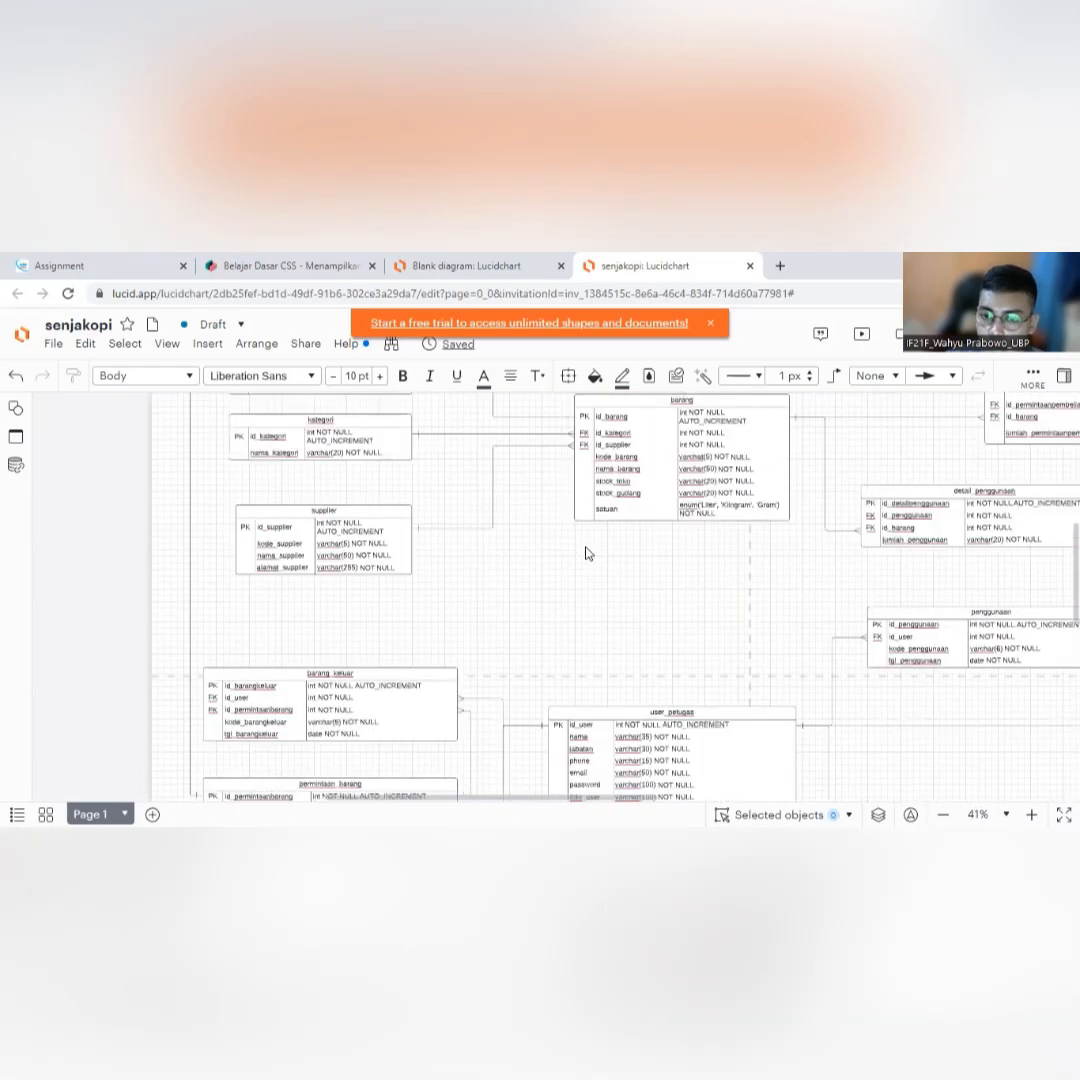
{"action": "scroll", "coordinate": [565, 621], "scroll_direction": "down", "scroll_amount": 1}
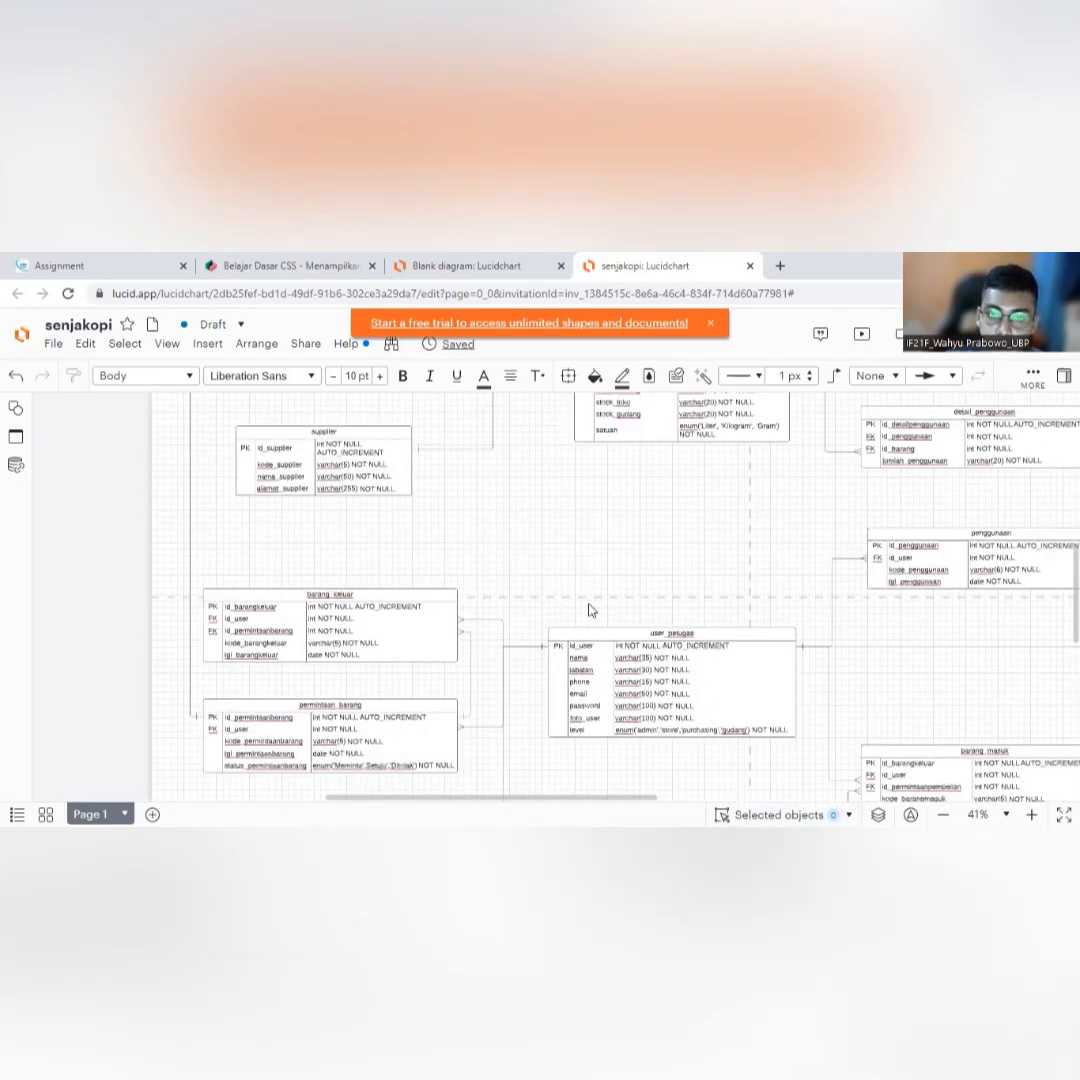
{"action": "scroll", "coordinate": [425, 532], "scroll_direction": "up", "scroll_amount": 1}
{"action": "scroll", "coordinate": [427, 530], "scroll_direction": "down", "scroll_amount": 1}
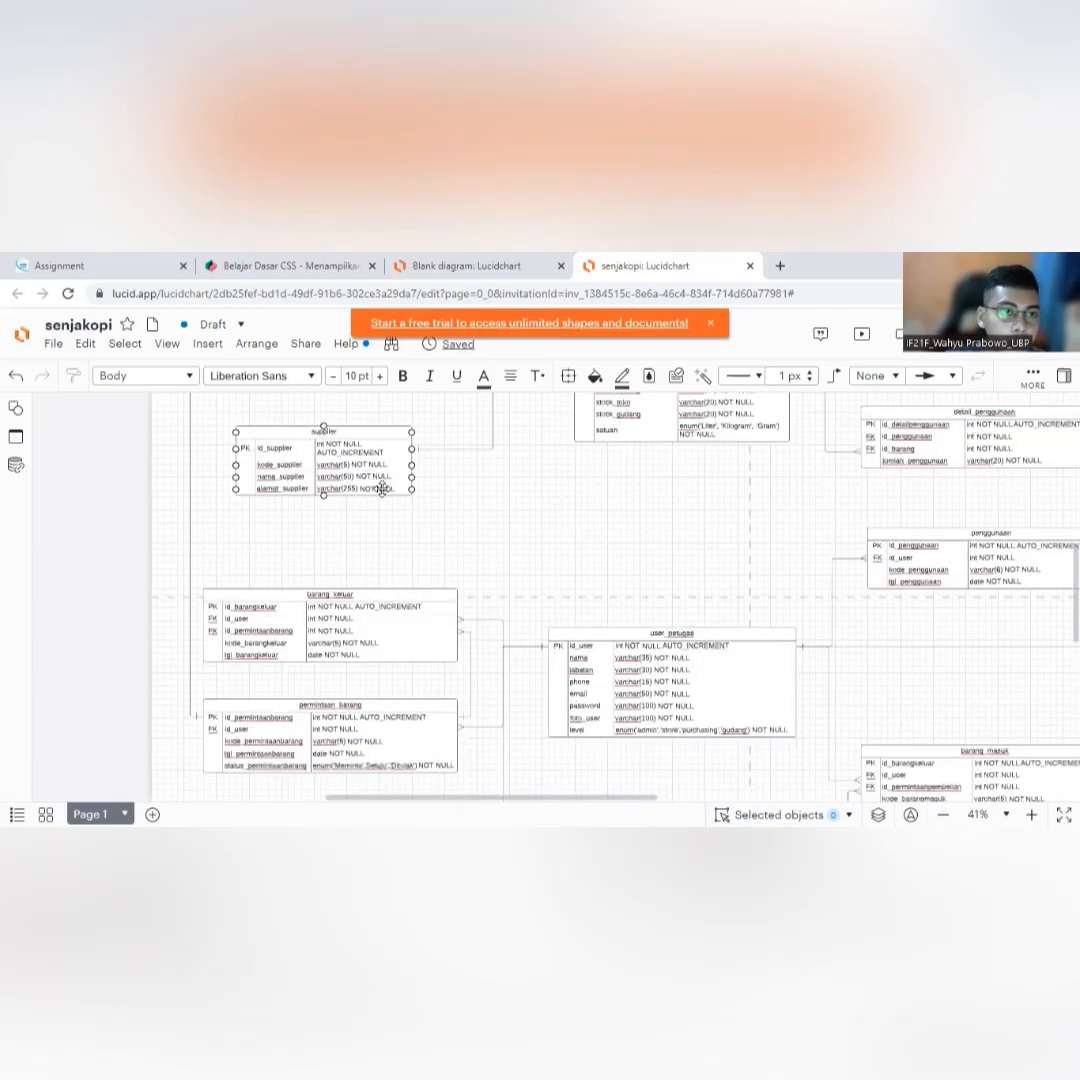
Export the senjakopi entity relationship data as MySQL commands and copy the CREATE TABLE code to the clipboard.
{"action": "left_click", "coordinate": [60, 352]}
{"action": "left_click", "coordinate": [287, 566]}
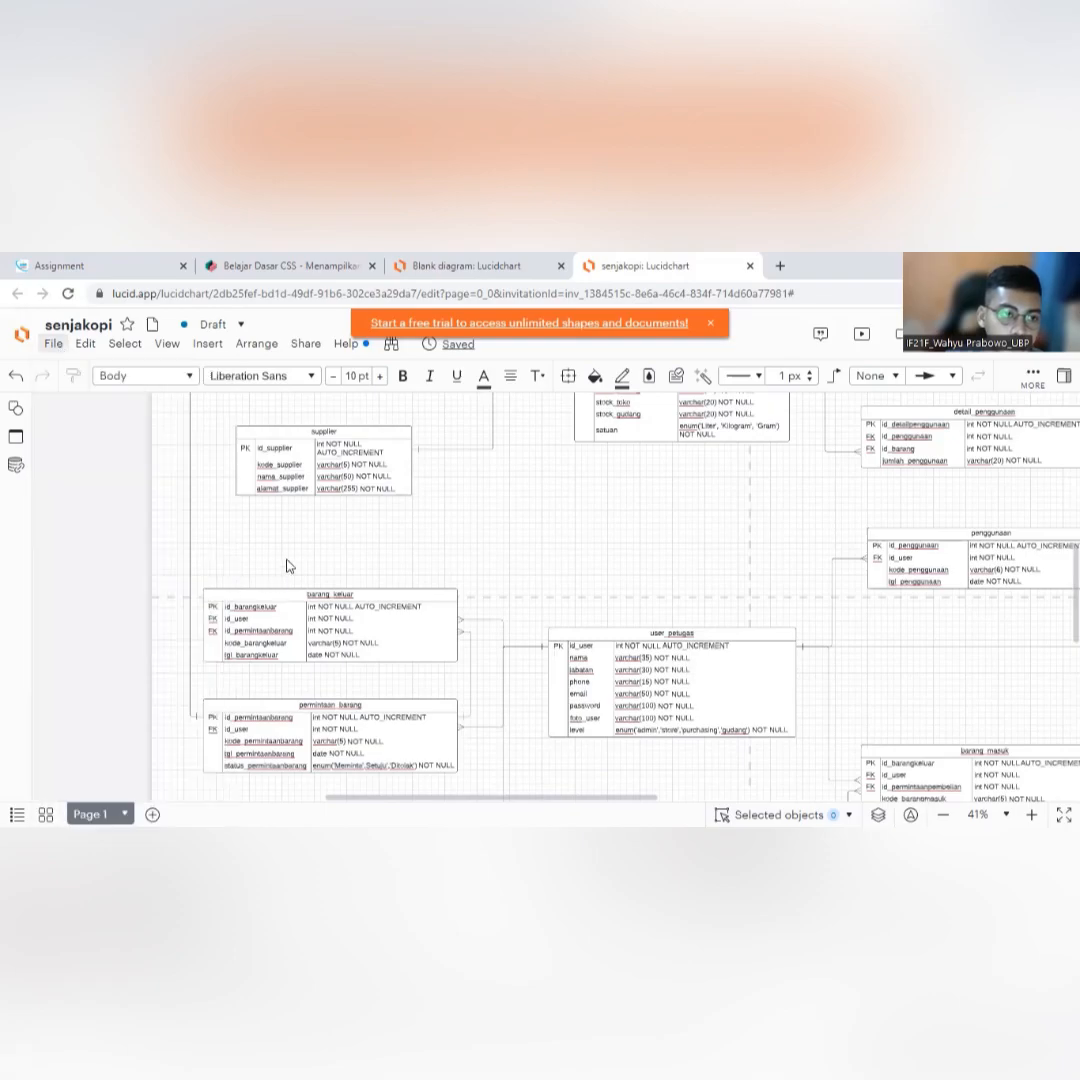
{"action": "left_click", "coordinate": [15, 407]}
{"action": "left_click", "coordinate": [143, 548]}
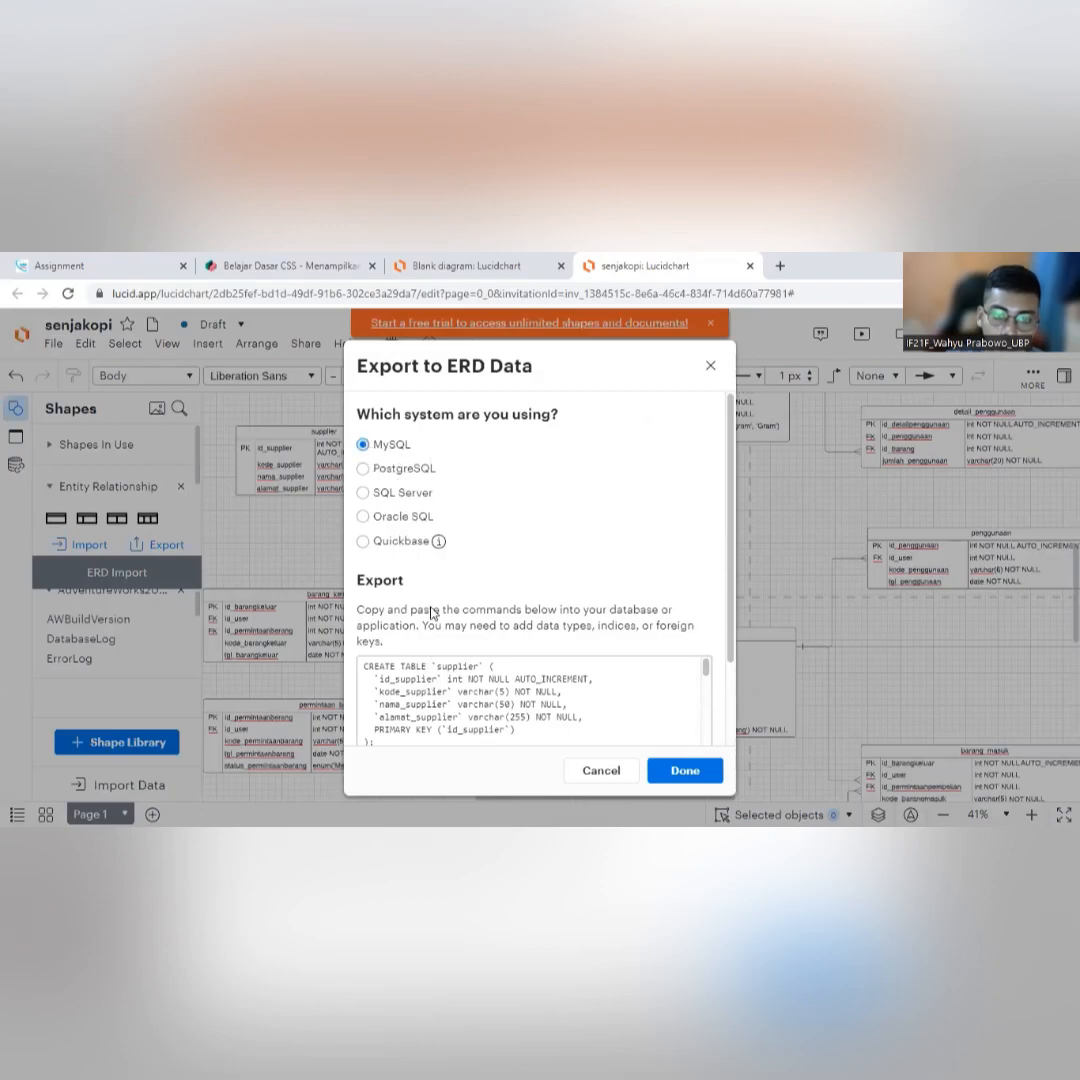
{"action": "scroll", "coordinate": [430, 640], "scroll_direction": "down", "scroll_amount": 10}
{"action": "scroll", "coordinate": [462, 632], "scroll_direction": "down", "scroll_amount": 10}
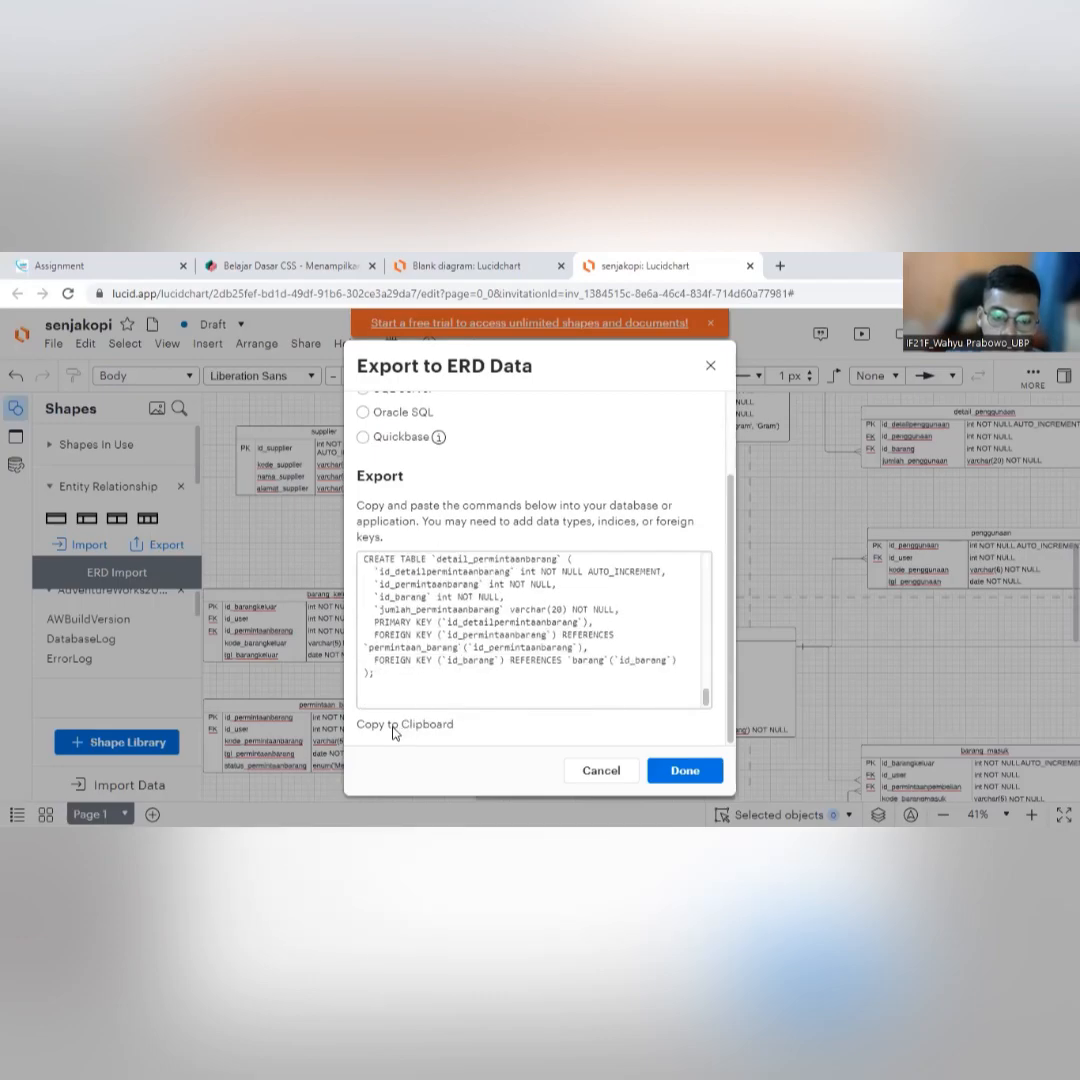
{"action": "left_click", "coordinate": [670, 769]}
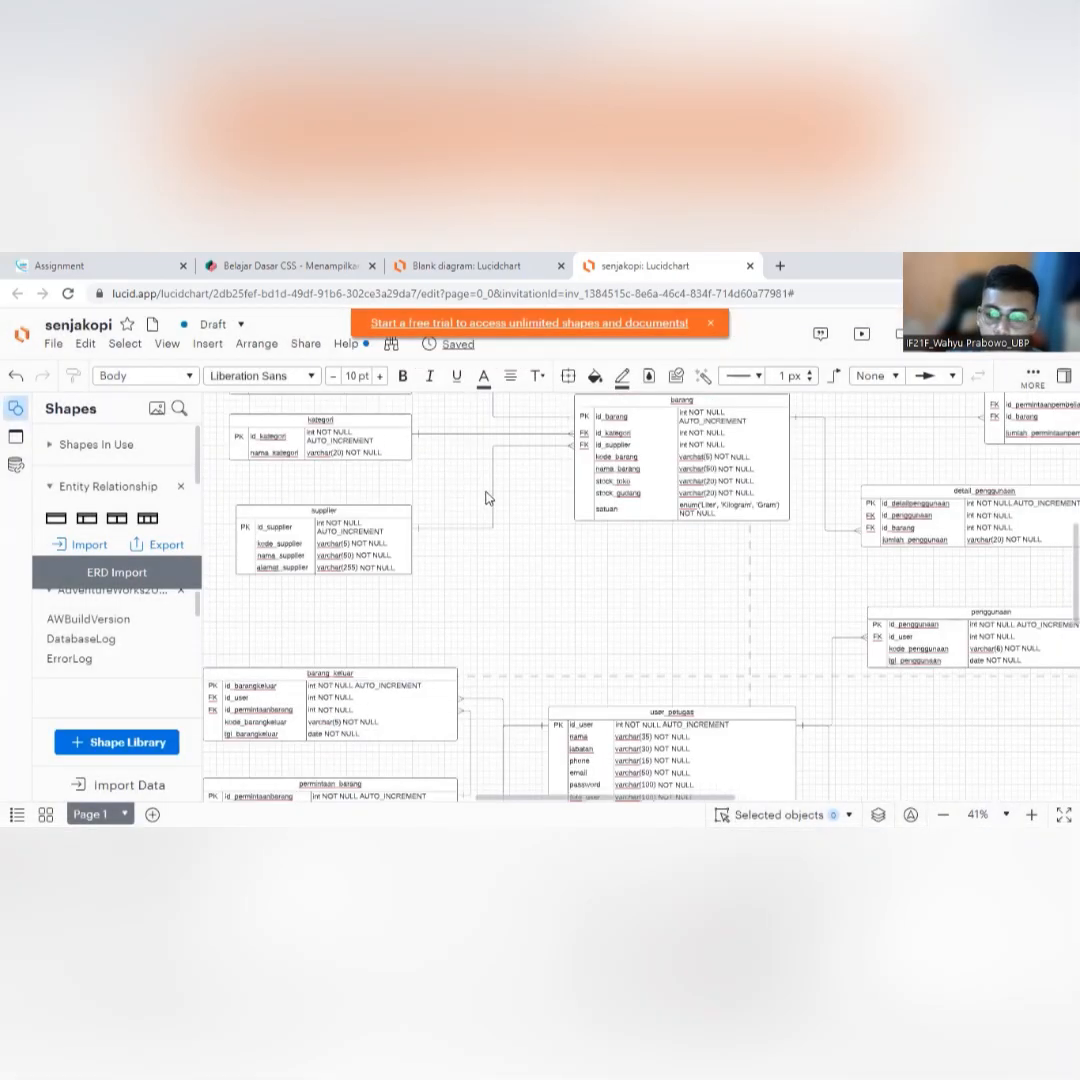
Open a new browser tab and check the Apache and MySQL modules in the XAMPP Control Panel.
{"action": "left_click", "coordinate": [575, 420]}
{"action": "scroll", "coordinate": [575, 420], "scroll_direction": "up", "scroll_amount": 3}
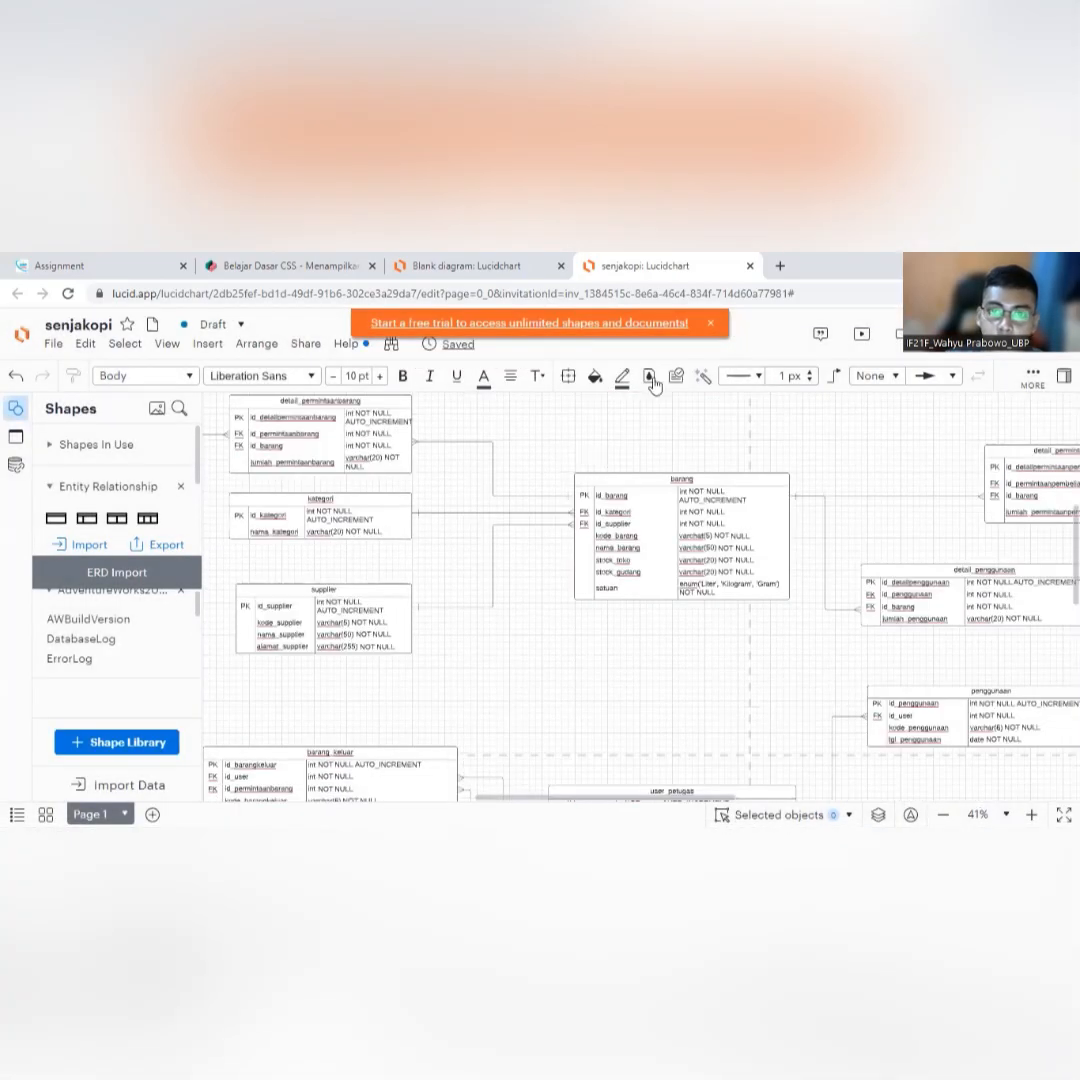
{"action": "left_click", "coordinate": [779, 268]}
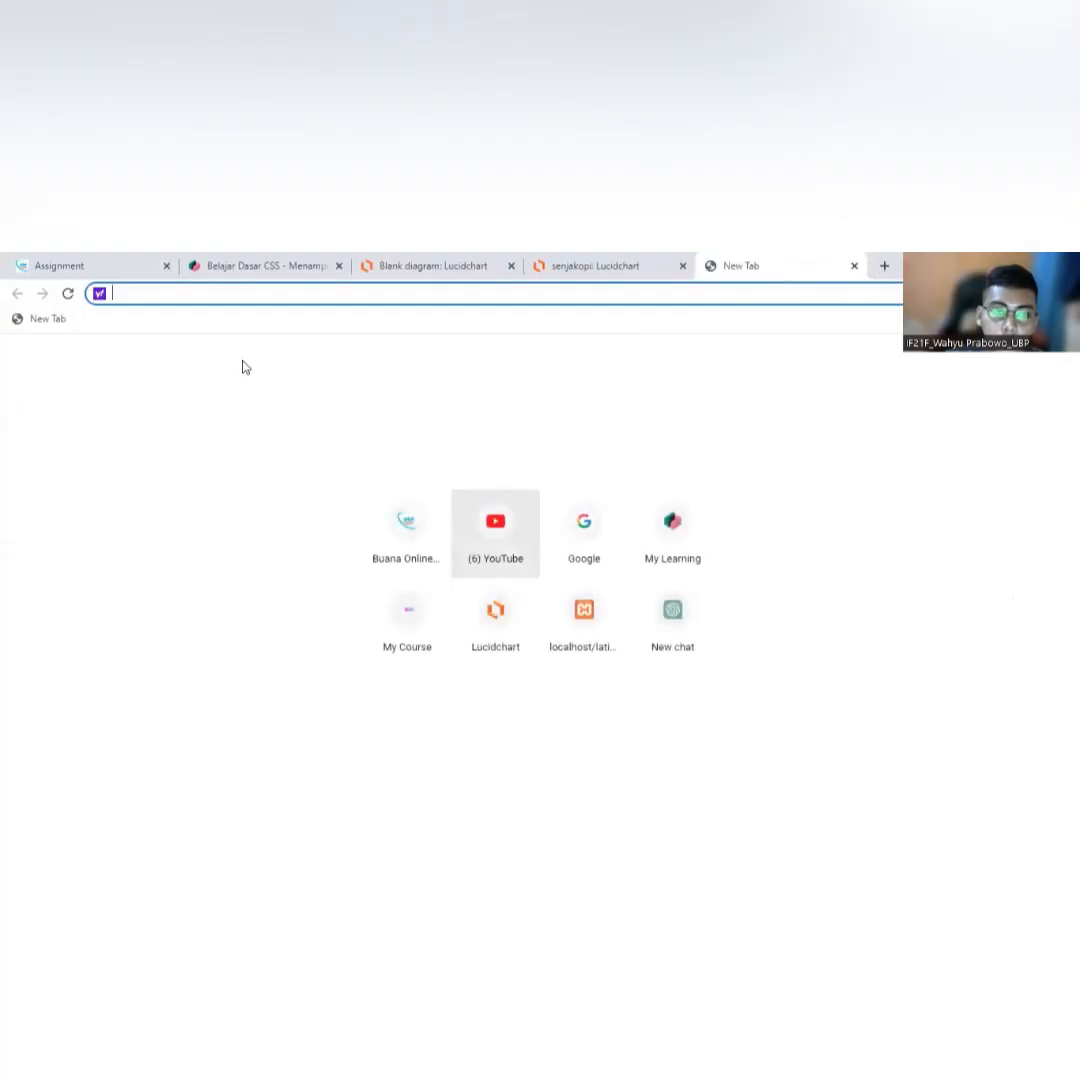
{"action": "type", "text": "l"}
{"action": "key", "text": "BackSpace"}
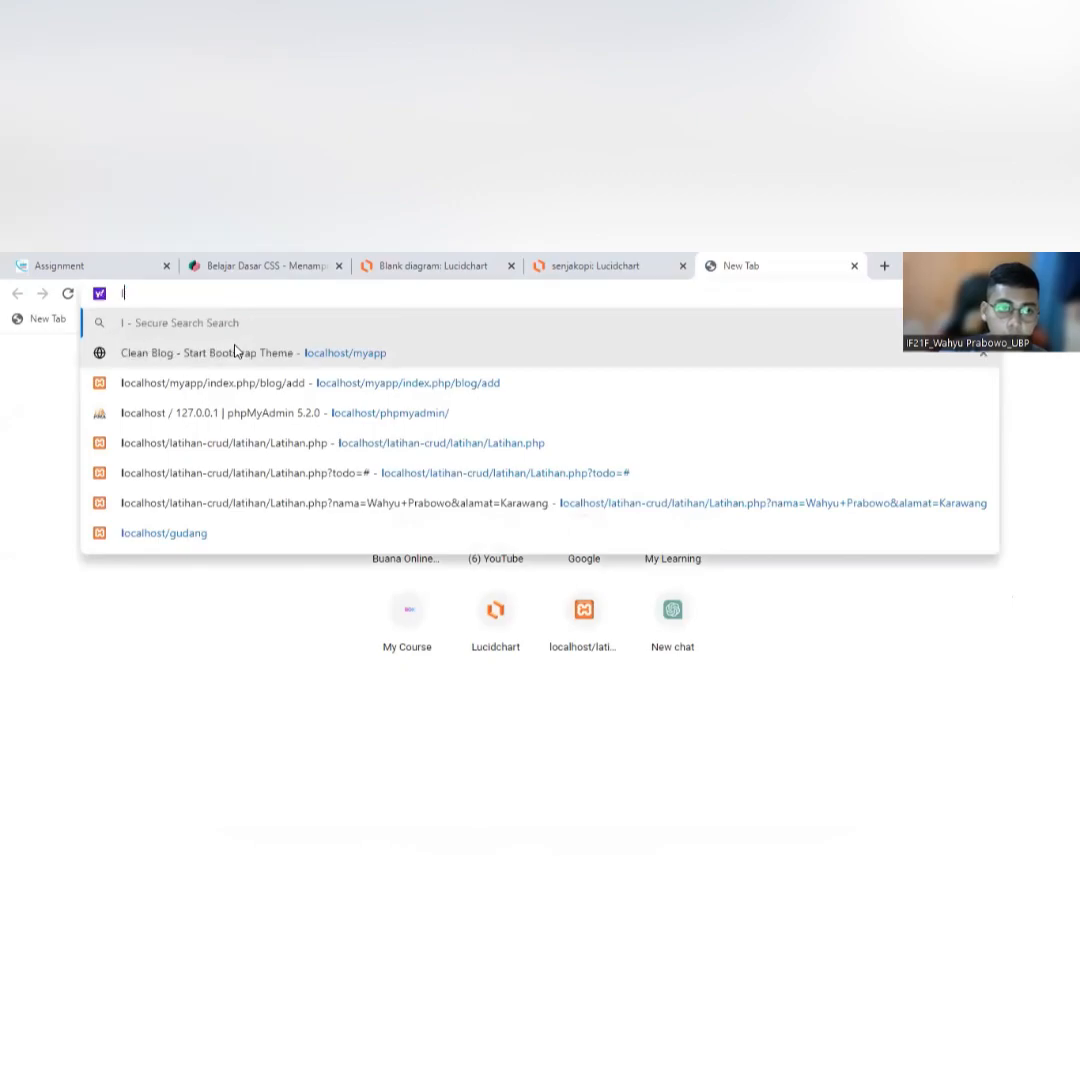
{"action": "key", "text": "BackSpace"}
{"action": "type", "text": "l"}
{"action": "key", "text": "BackSpace"}
{"action": "key", "text": "BackSpace"}
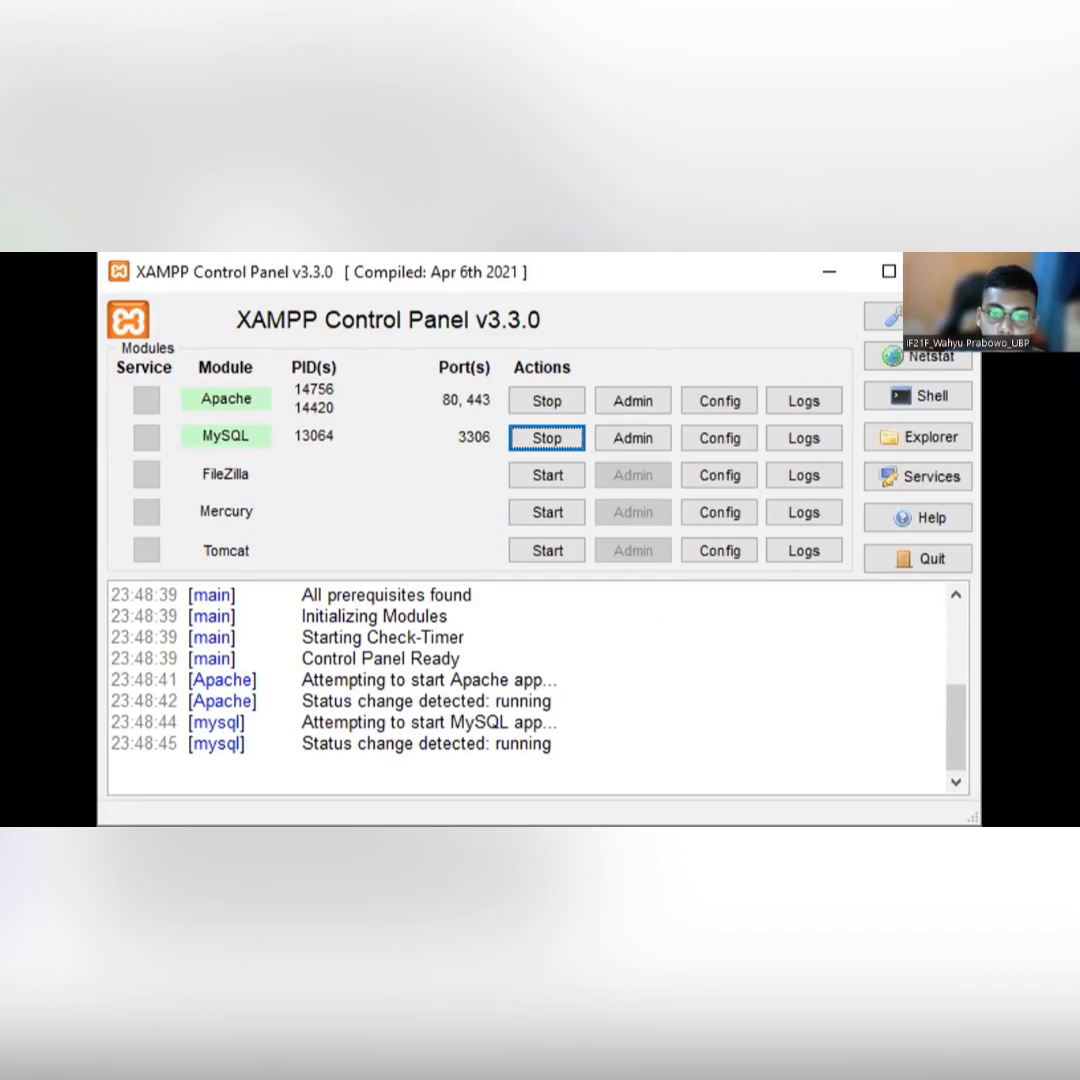
{"action": "key", "text": "alt+Tab"}
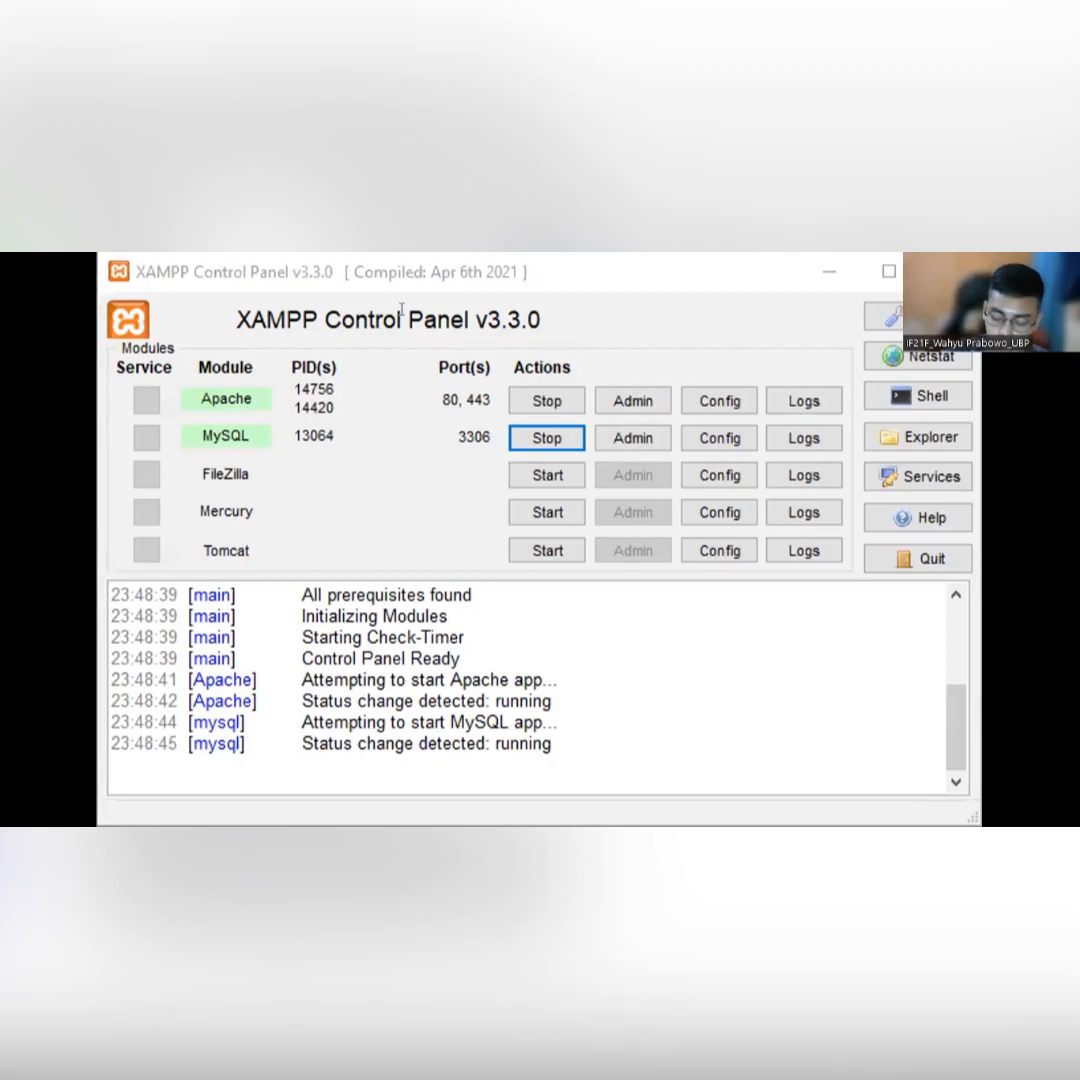
{"action": "type", "text": "lcoal"}
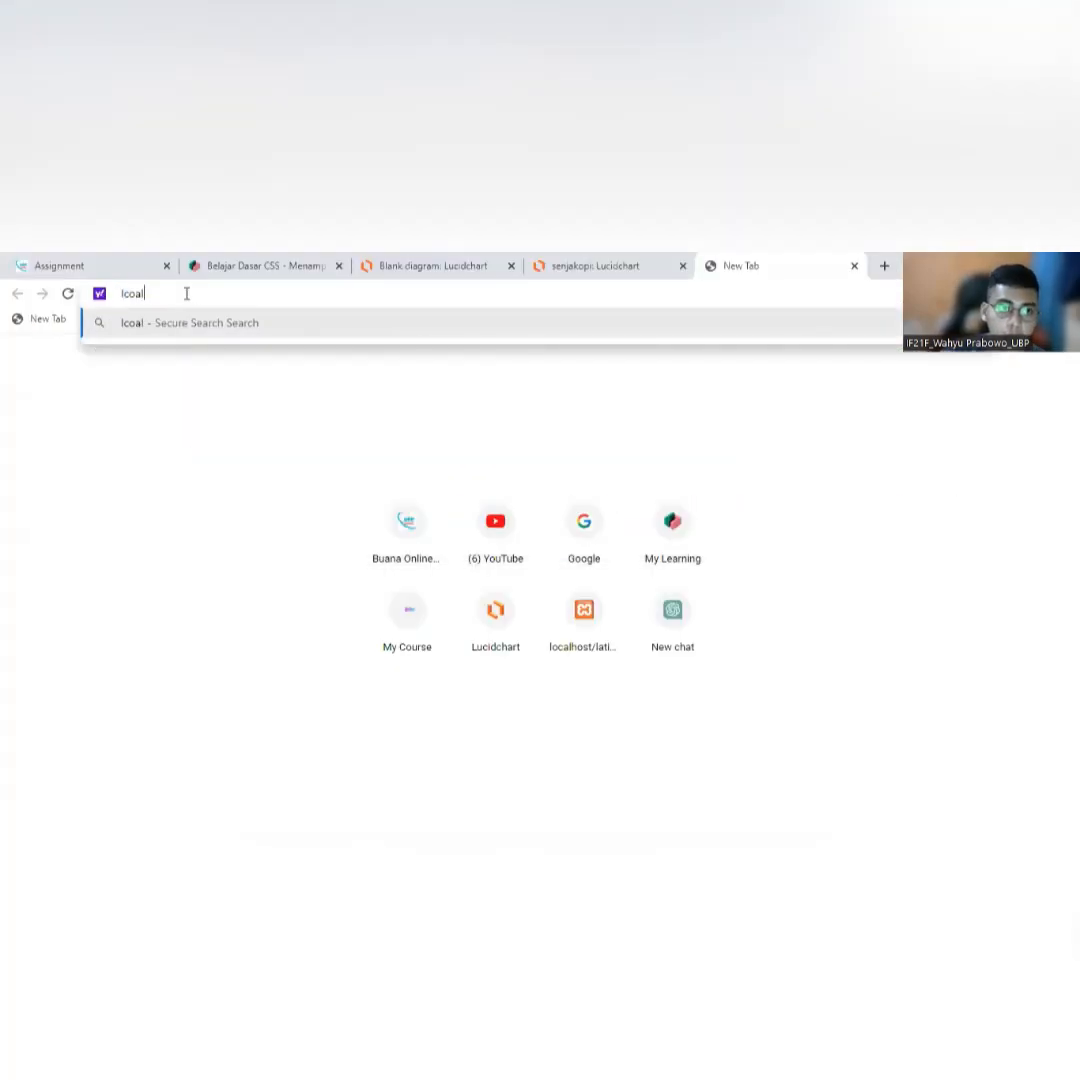
{"action": "key", "text": "BackSpace"}
{"action": "key", "text": "BackSpace"}
{"action": "key", "text": "BackSpace"}
{"action": "key", "text": "BackSpace"}
{"action": "type", "text": "olca"}
{"action": "key", "text": "BackSpace"}
{"action": "key", "text": "BackSpace"}
{"action": "key", "text": "BackSpace"}
{"action": "type", "text": "calh"}
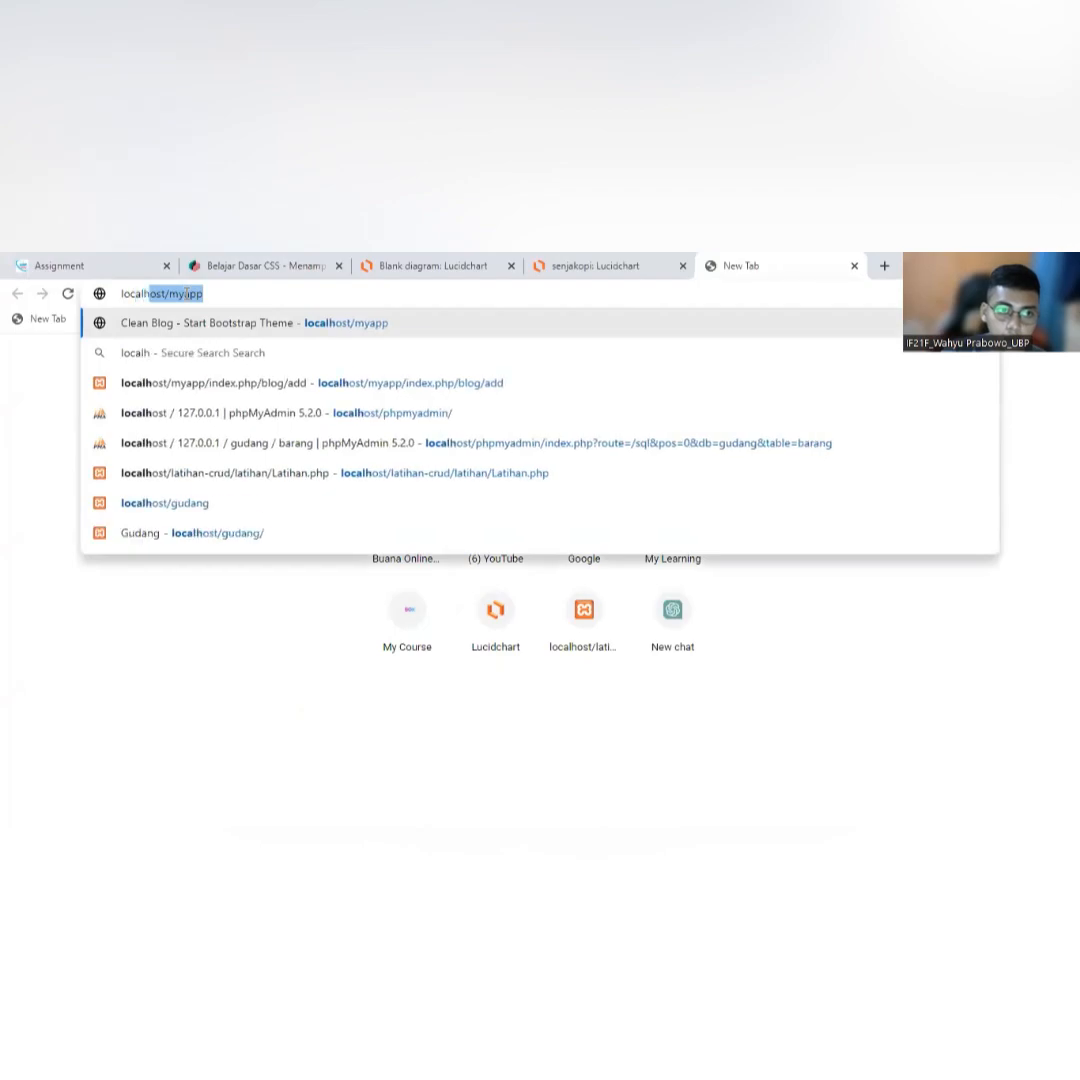
{"action": "key", "text": "BackSpace"}
{"action": "key", "text": "BackSpace"}
{"action": "key", "text": "BackSpace"}
{"action": "key", "text": "BackSpace"}
{"action": "key", "text": "BackSpace"}
{"action": "key", "text": "BackSpace"}
{"action": "key", "text": "BackSpace"}
{"action": "type", "text": "http"}
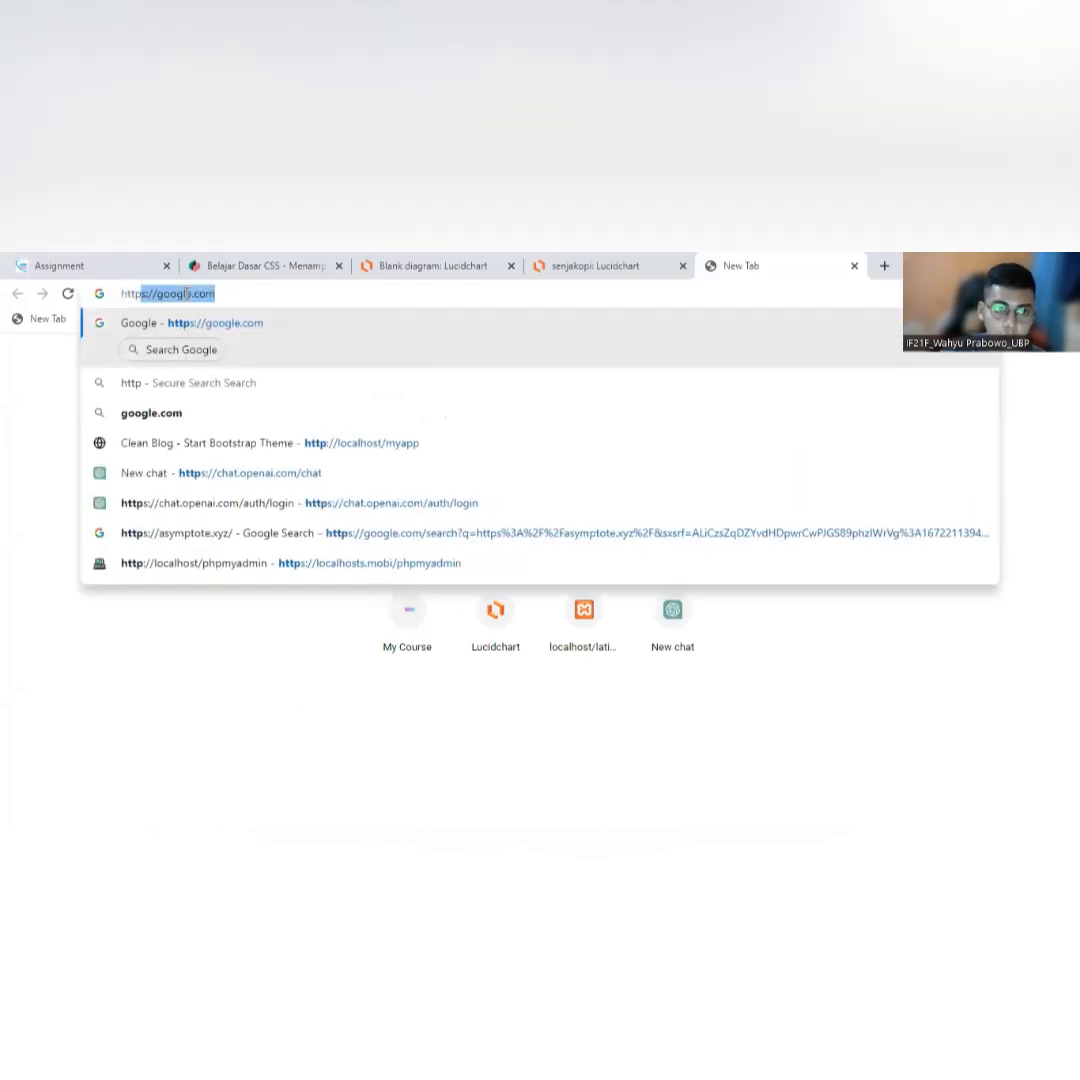
{"action": "type", "text": "://localhos"}
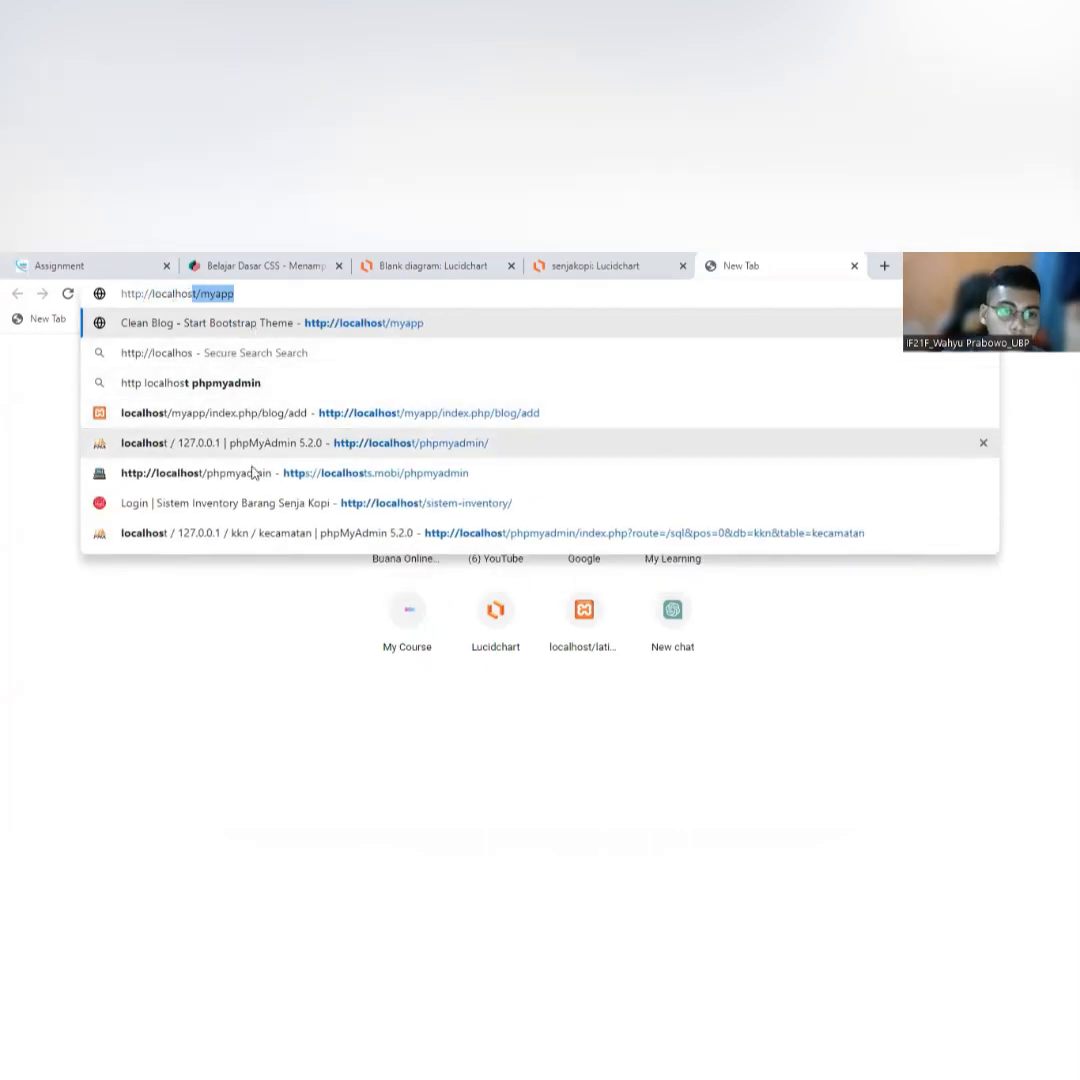
{"action": "left_click", "coordinate": [254, 446]}
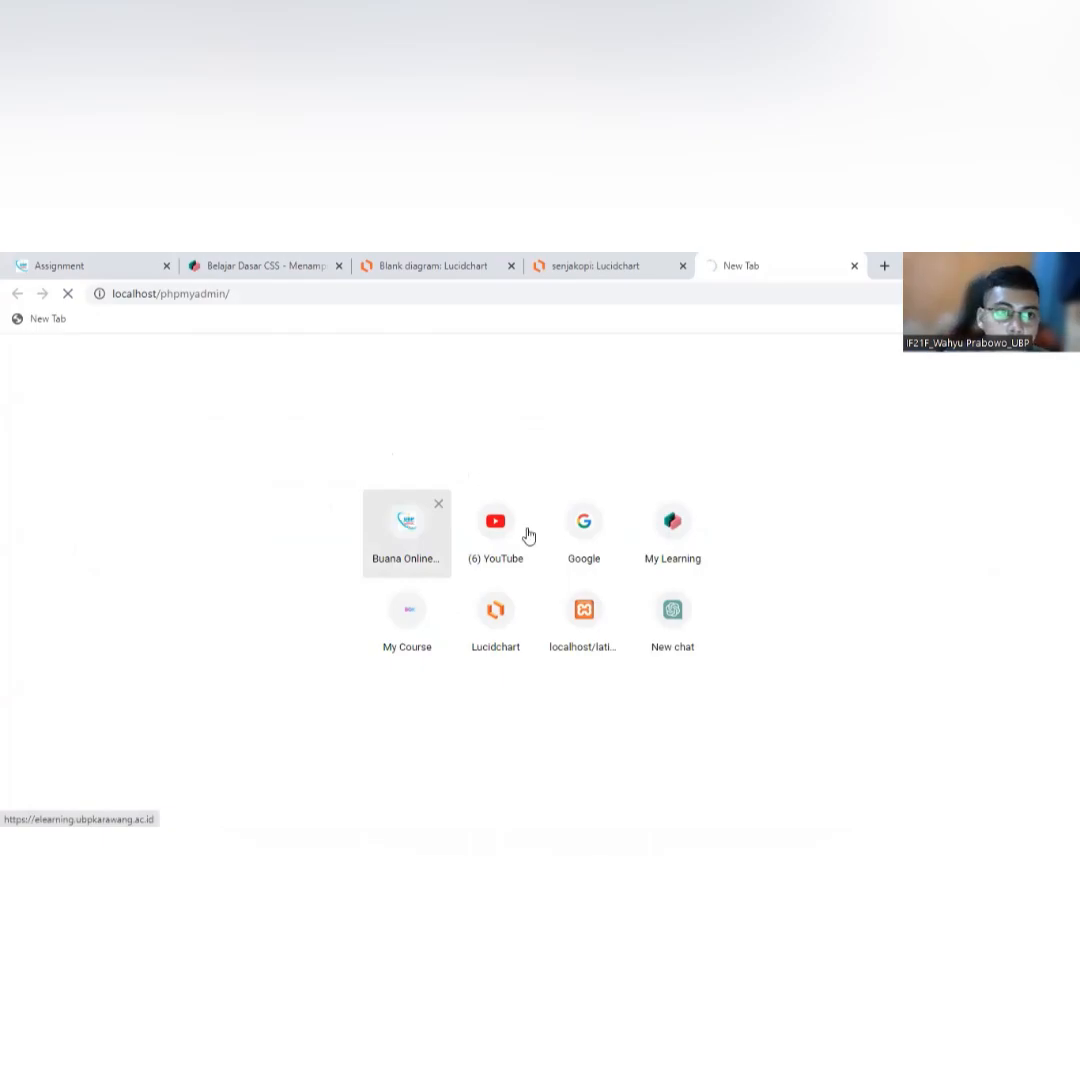
{"action": "left_click", "coordinate": [238, 294]}
{"action": "left_click", "coordinate": [238, 294]}
{"action": "key", "text": "Return"}
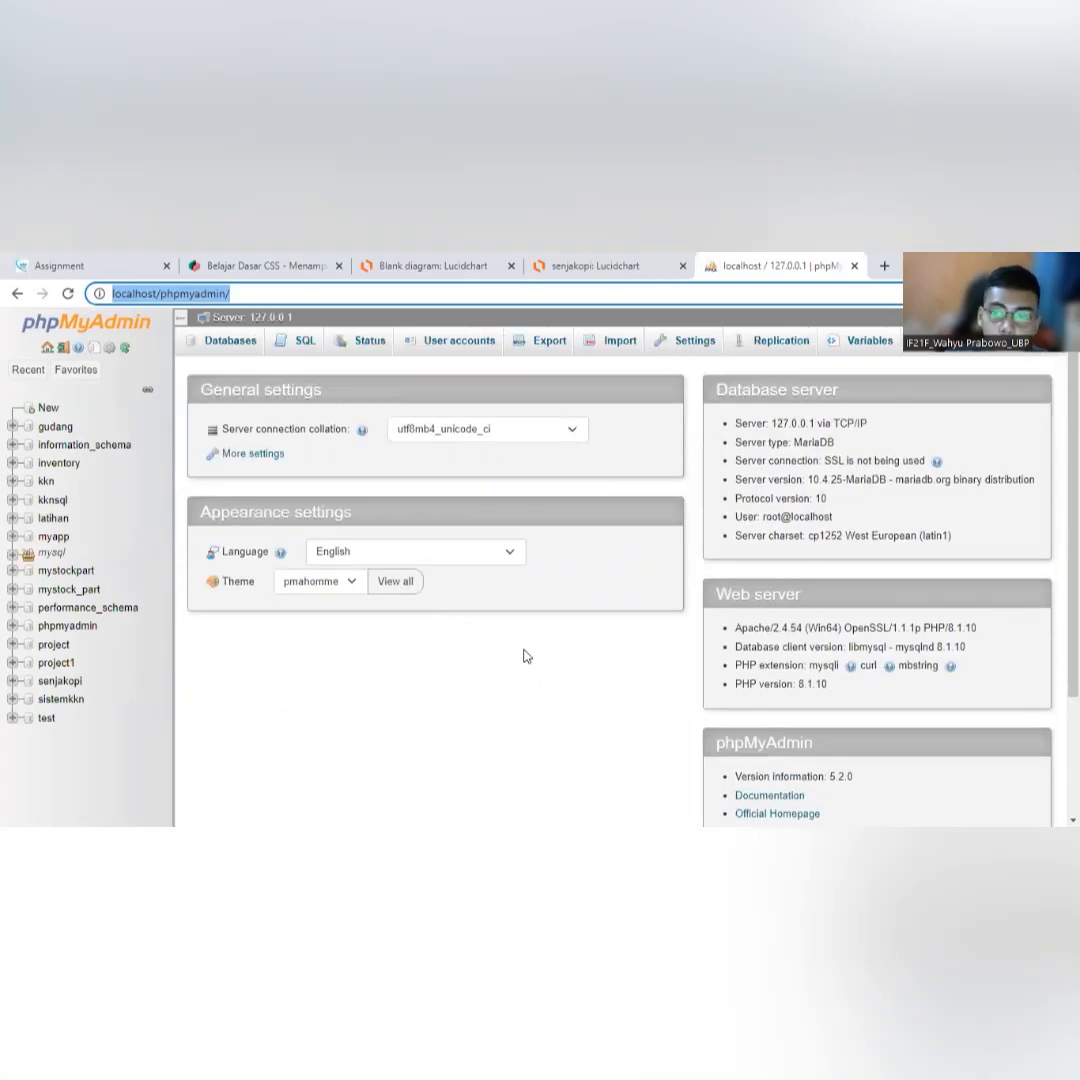
{"action": "scroll", "coordinate": [525, 651], "scroll_direction": "down", "scroll_amount": 1}
{"action": "scroll", "coordinate": [525, 647], "scroll_direction": "up", "scroll_amount": 1}
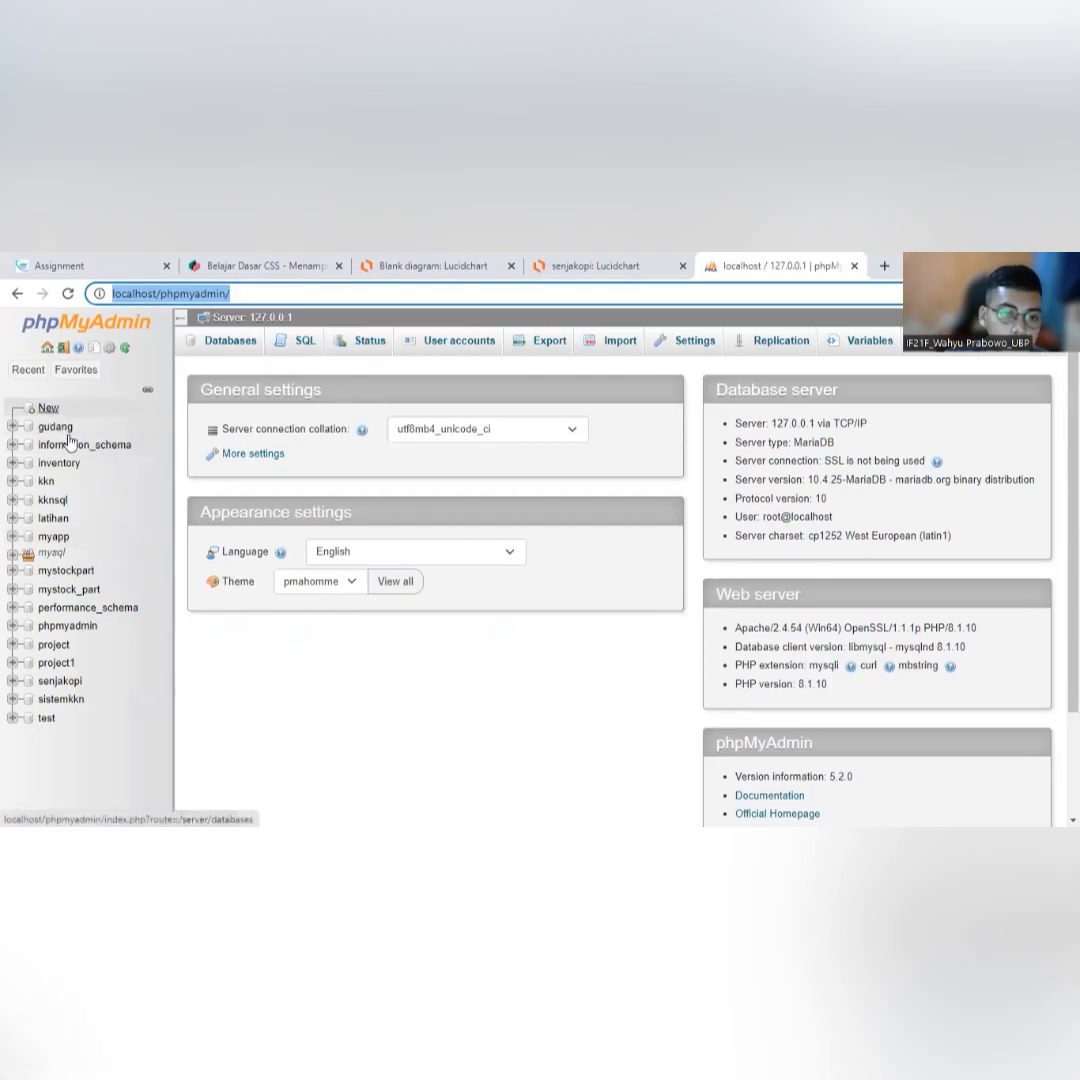
Create a new database named myInventory.
{"action": "left_click", "coordinate": [47, 409]}
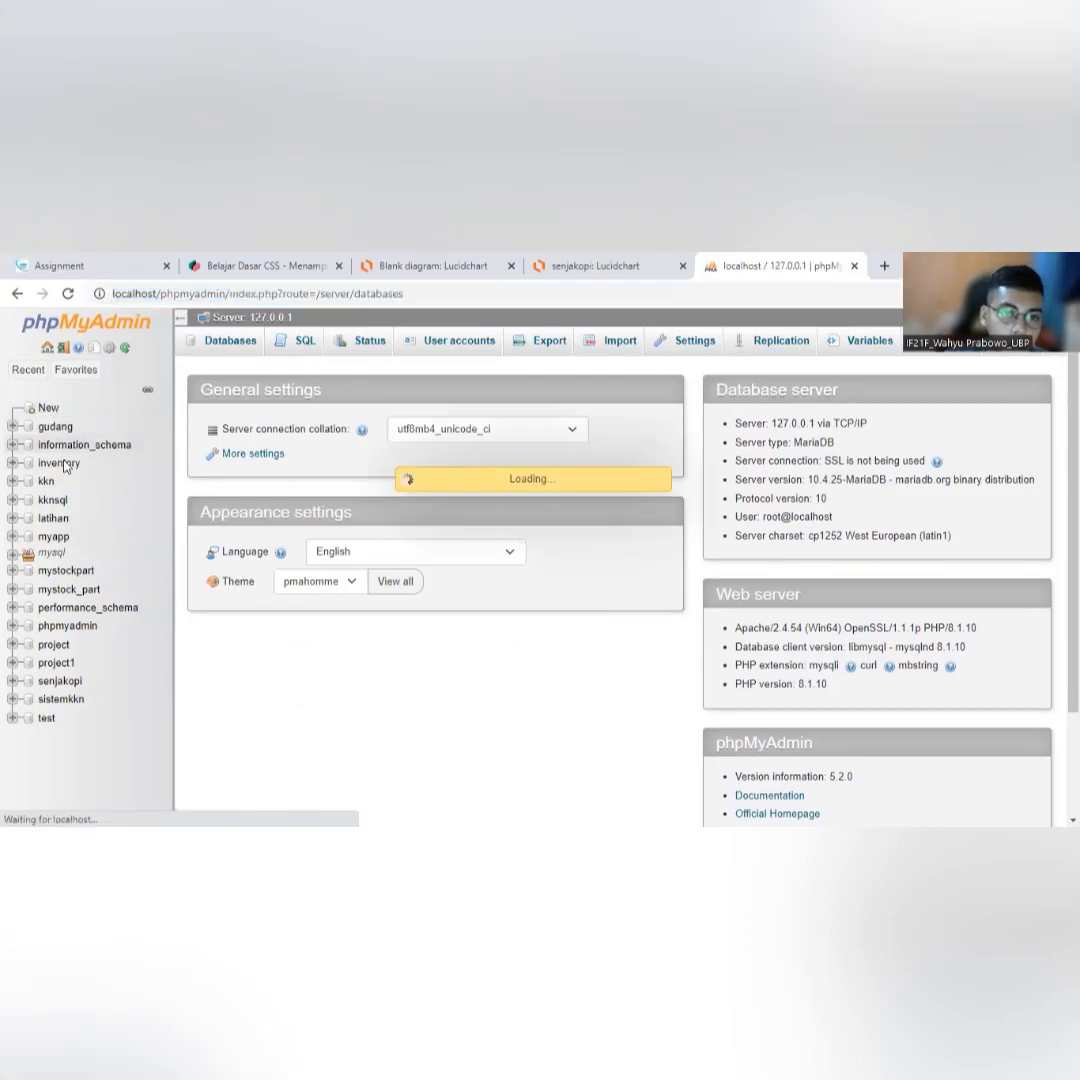
{"action": "left_click", "coordinate": [242, 474]}
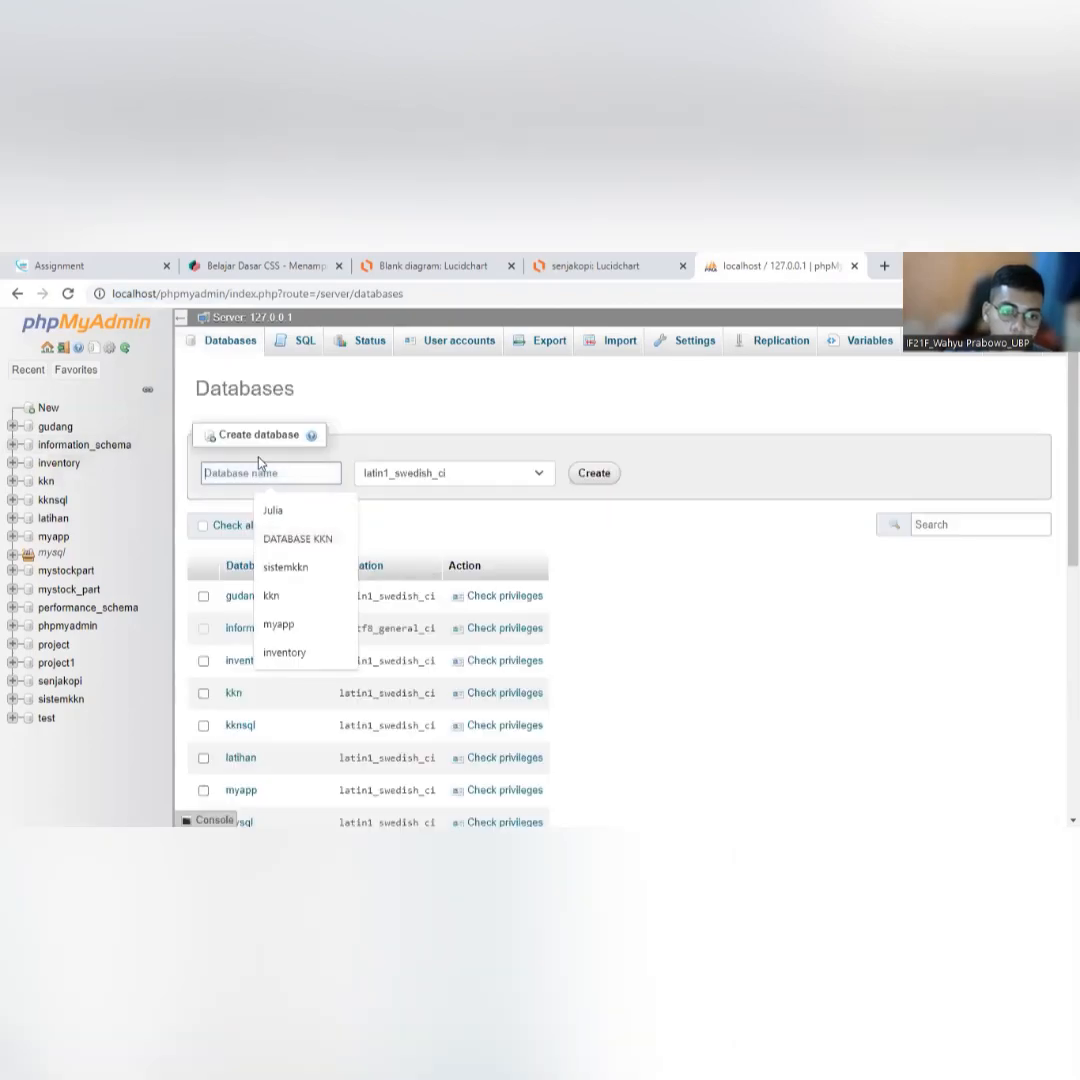
{"action": "type", "text": "g"}
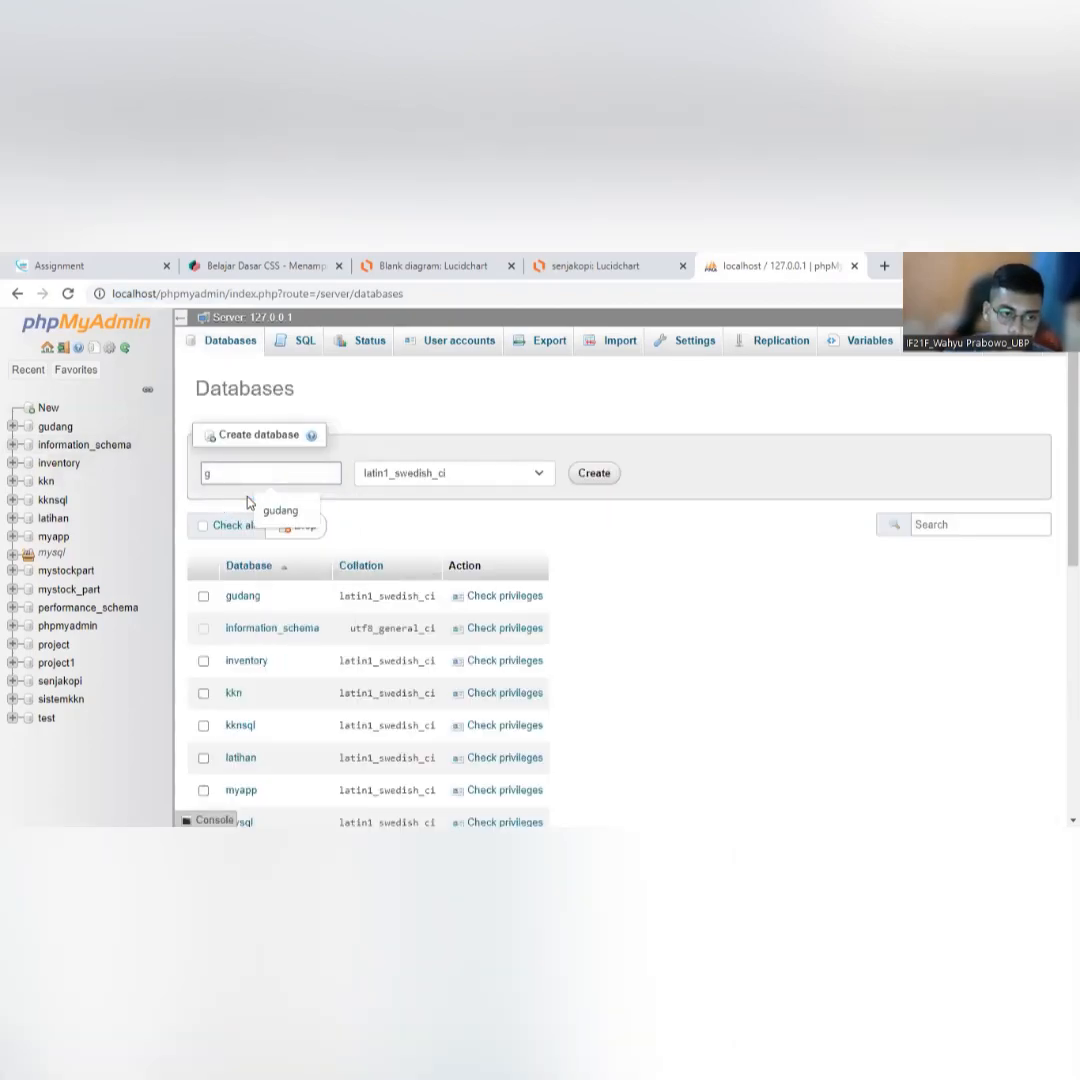
{"action": "key", "text": "BackSpace"}
{"action": "type", "text": "my"}
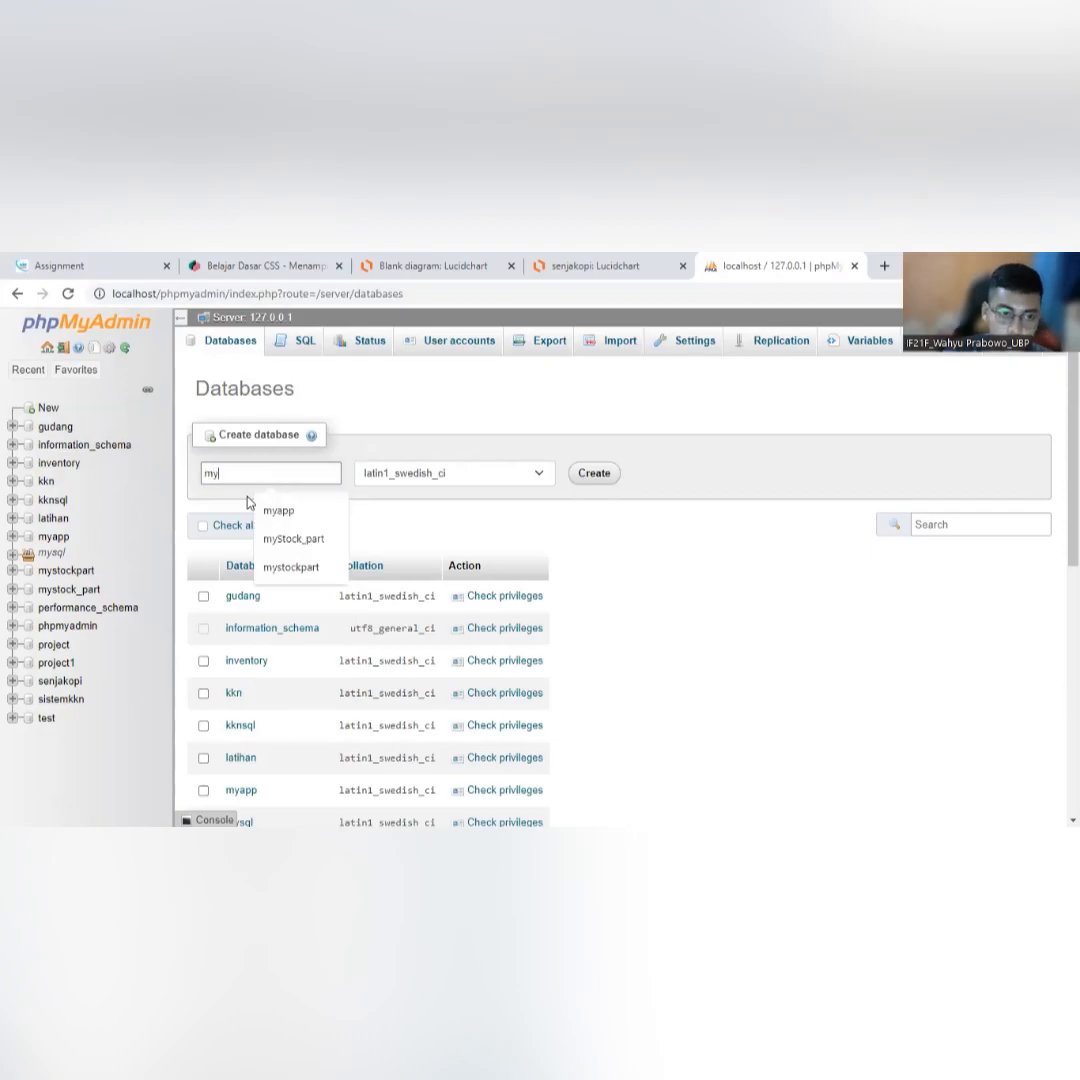
{"action": "type", "text": "Inventory"}
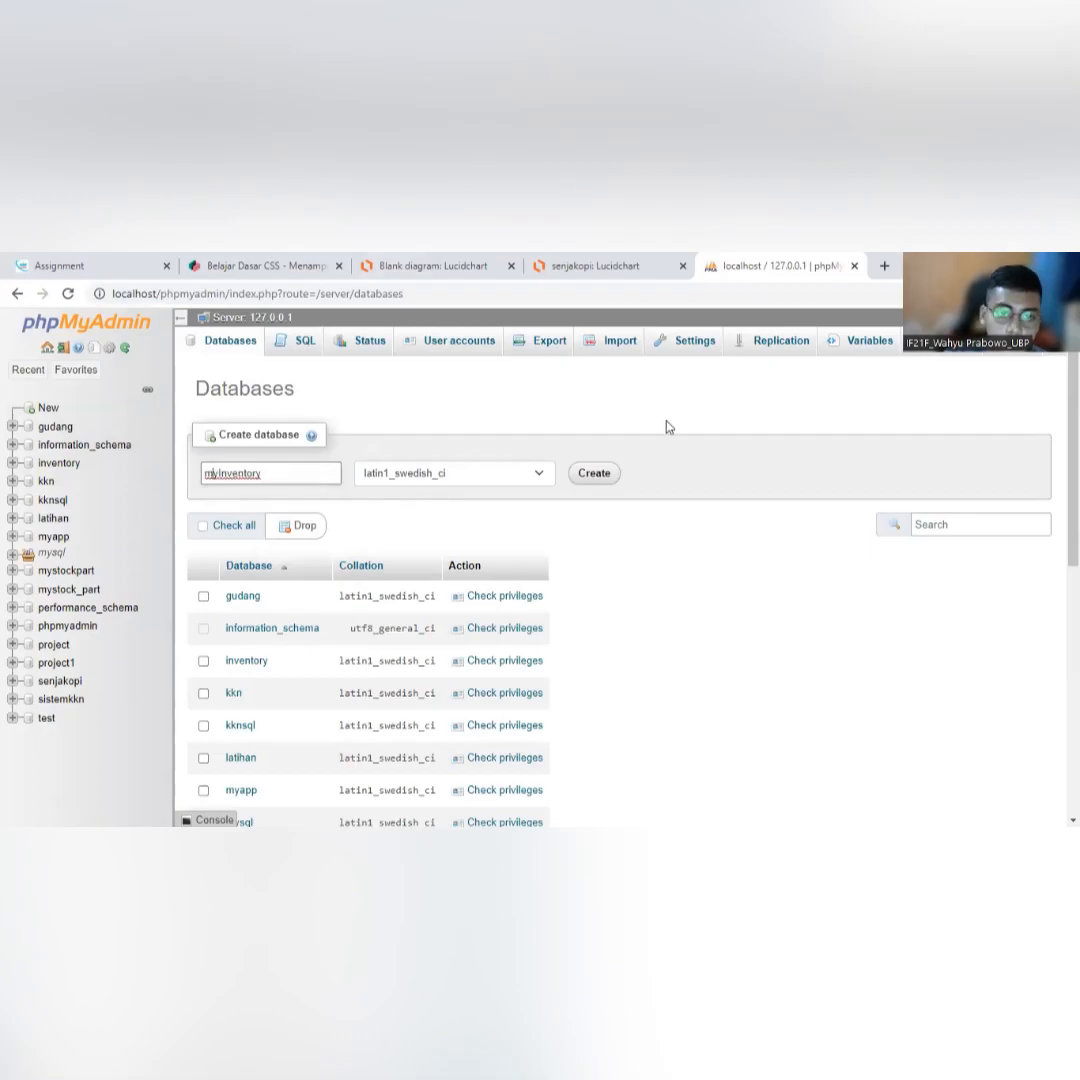
{"action": "left_click", "coordinate": [587, 476]}
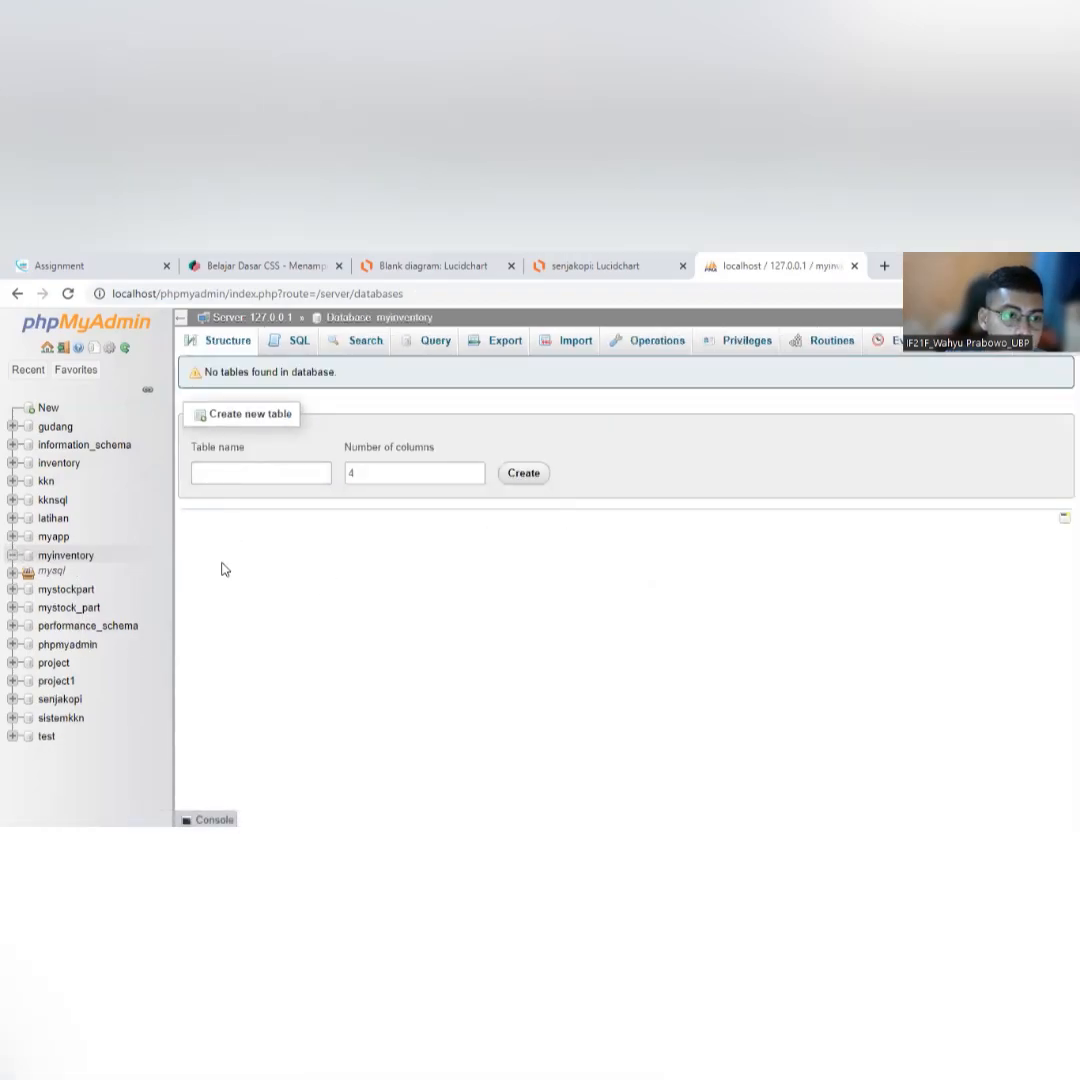
Paste the exported CREATE TABLE commands into a new SQL query on the myinventory database.
{"action": "left_click", "coordinate": [300, 343]}
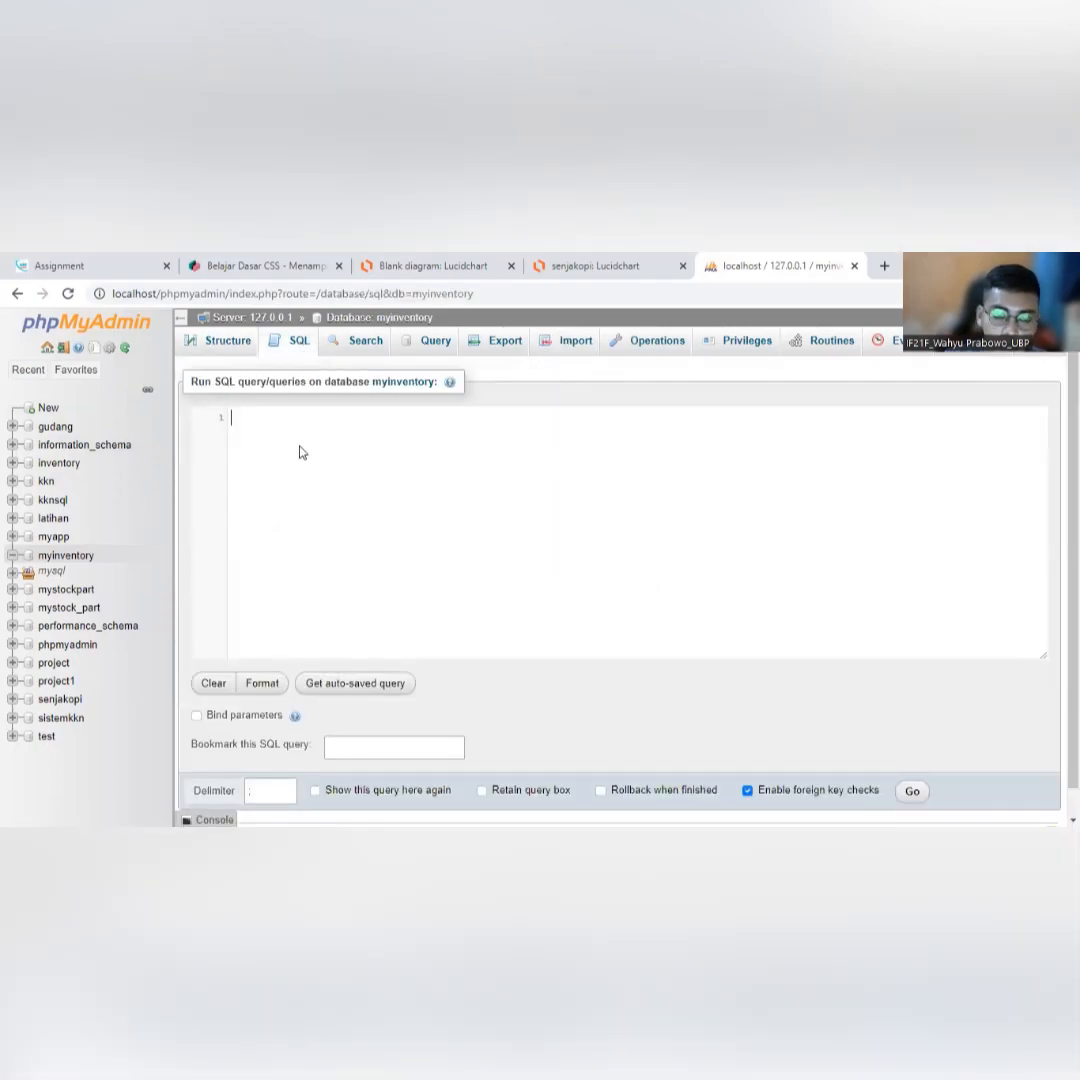
{"action": "scroll", "coordinate": [301, 458], "scroll_direction": "down", "scroll_amount": 1}
{"action": "key", "text": "ctrl+v"}
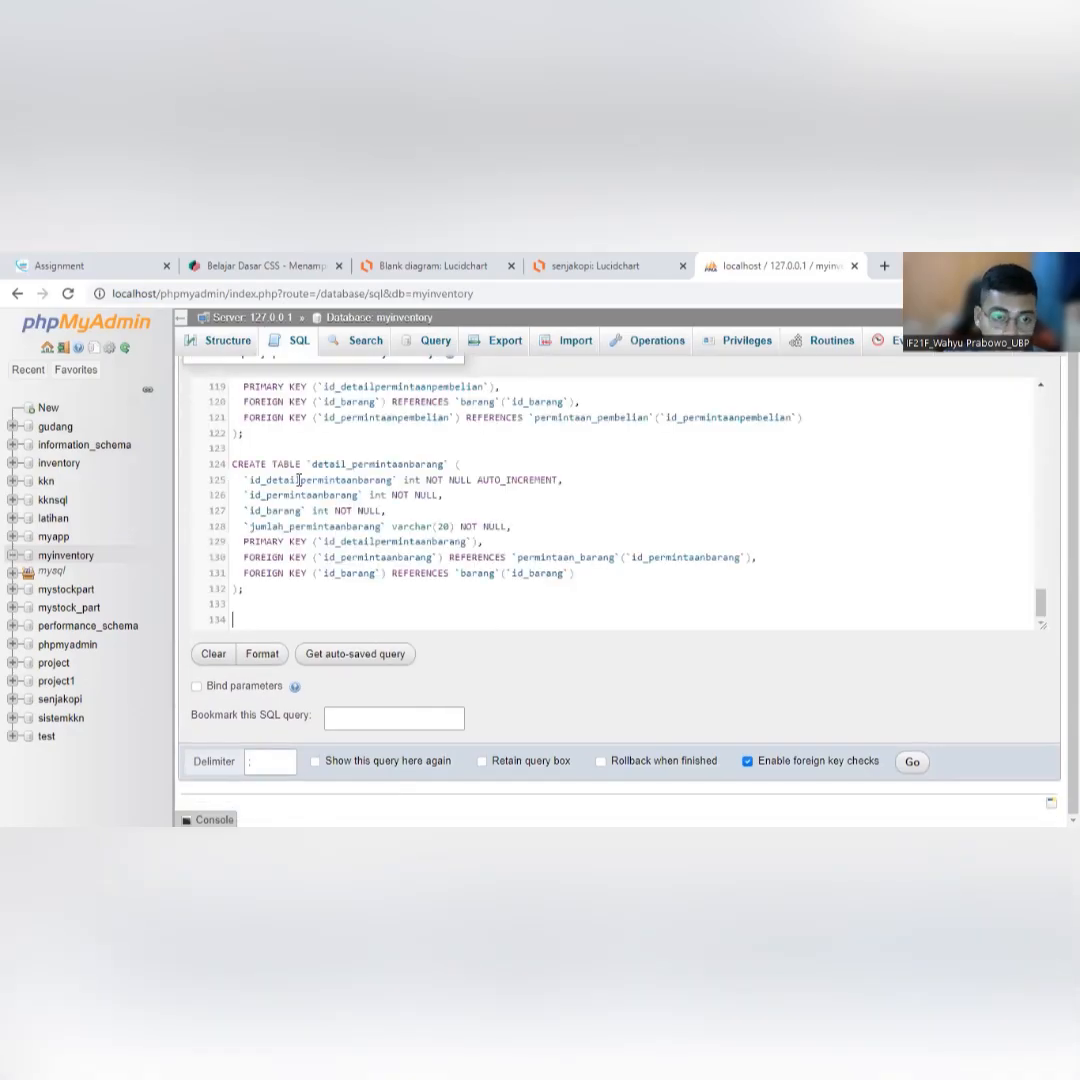
Review the pasted CREATE TABLE commands and run the query on the myinventory database.
{"action": "scroll", "coordinate": [339, 527], "scroll_direction": "up", "scroll_amount": 2}
{"action": "scroll", "coordinate": [339, 527], "scroll_direction": "up", "scroll_amount": 15}
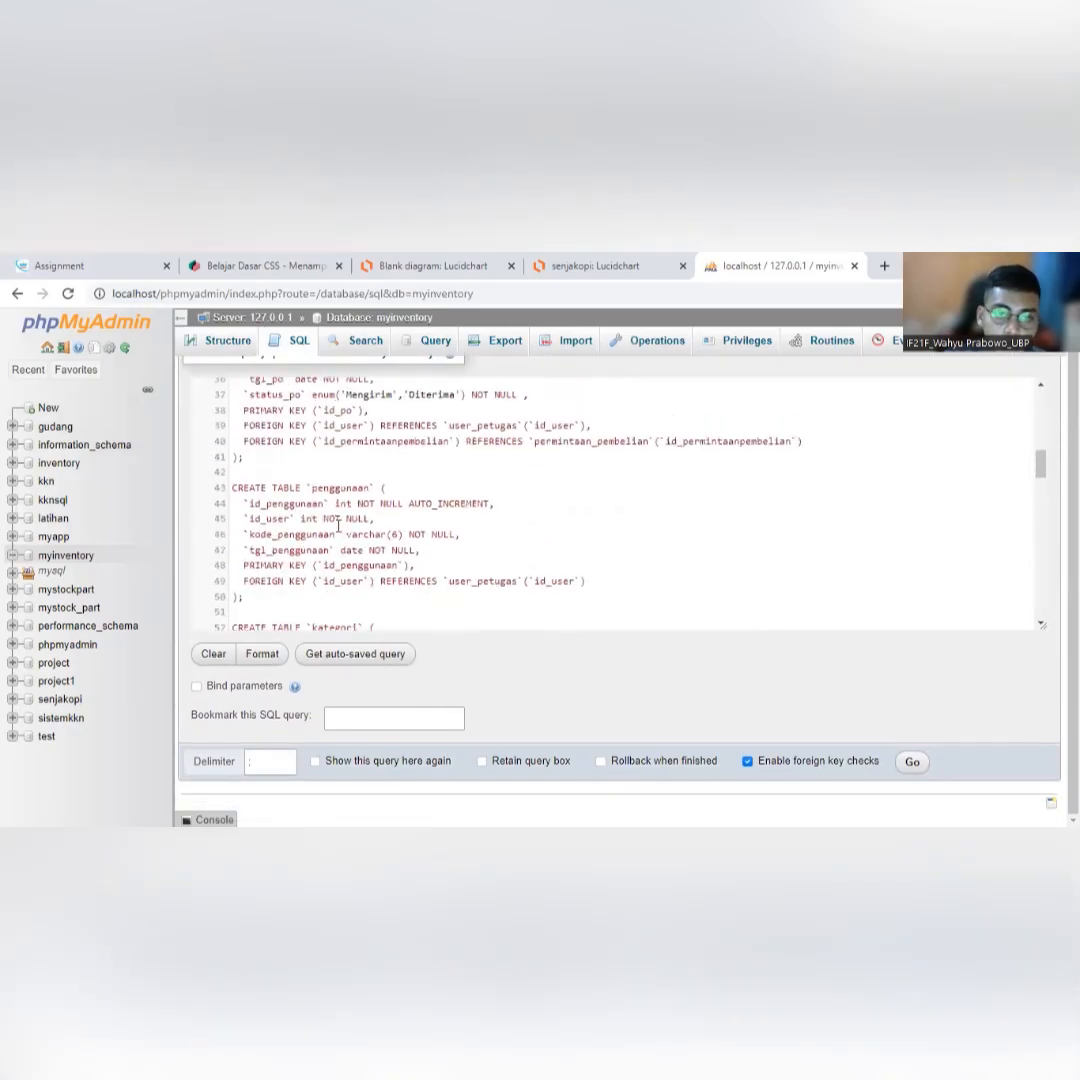
{"action": "scroll", "coordinate": [337, 525], "scroll_direction": "down", "scroll_amount": 12}
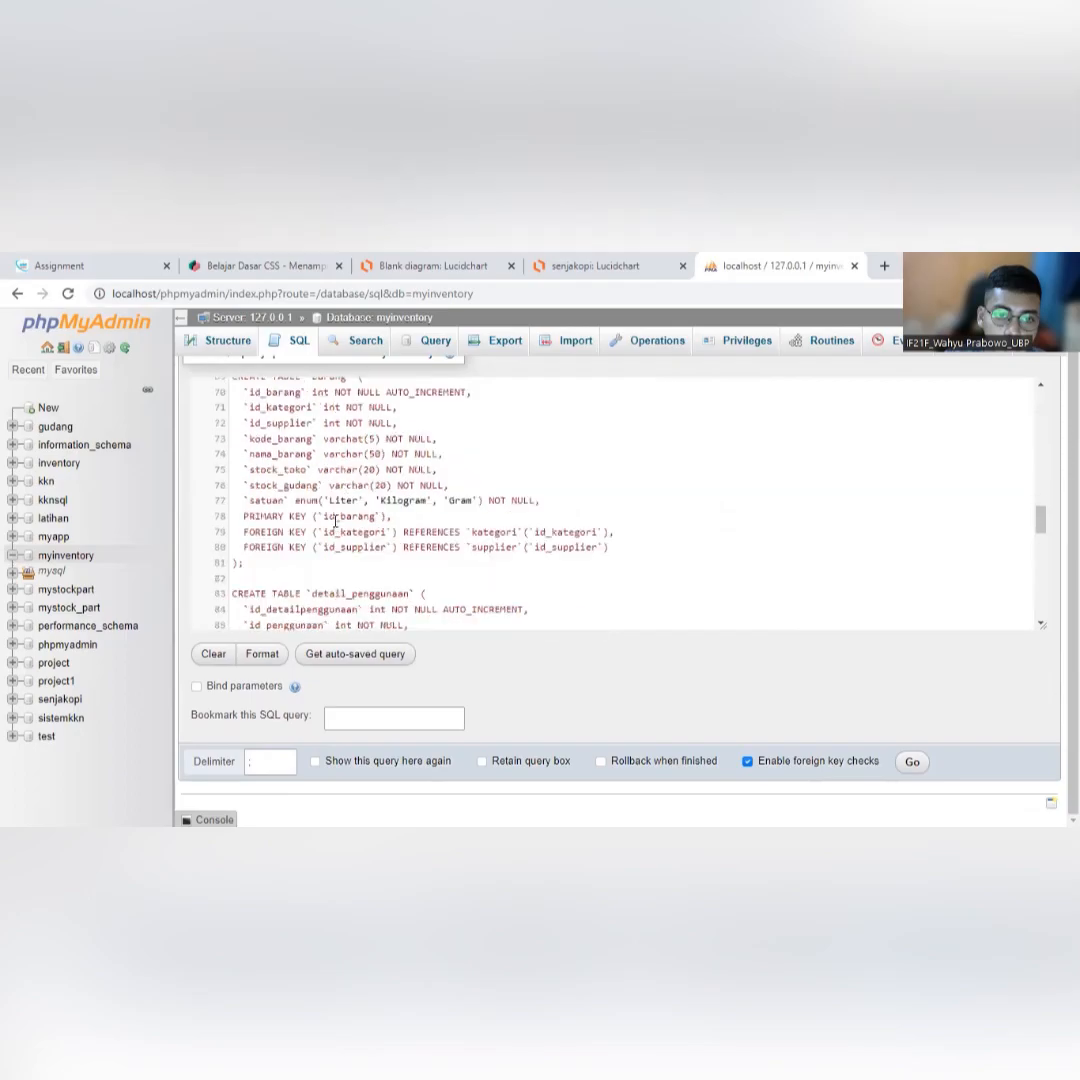
{"action": "scroll", "coordinate": [335, 521], "scroll_direction": "up", "scroll_amount": 1}
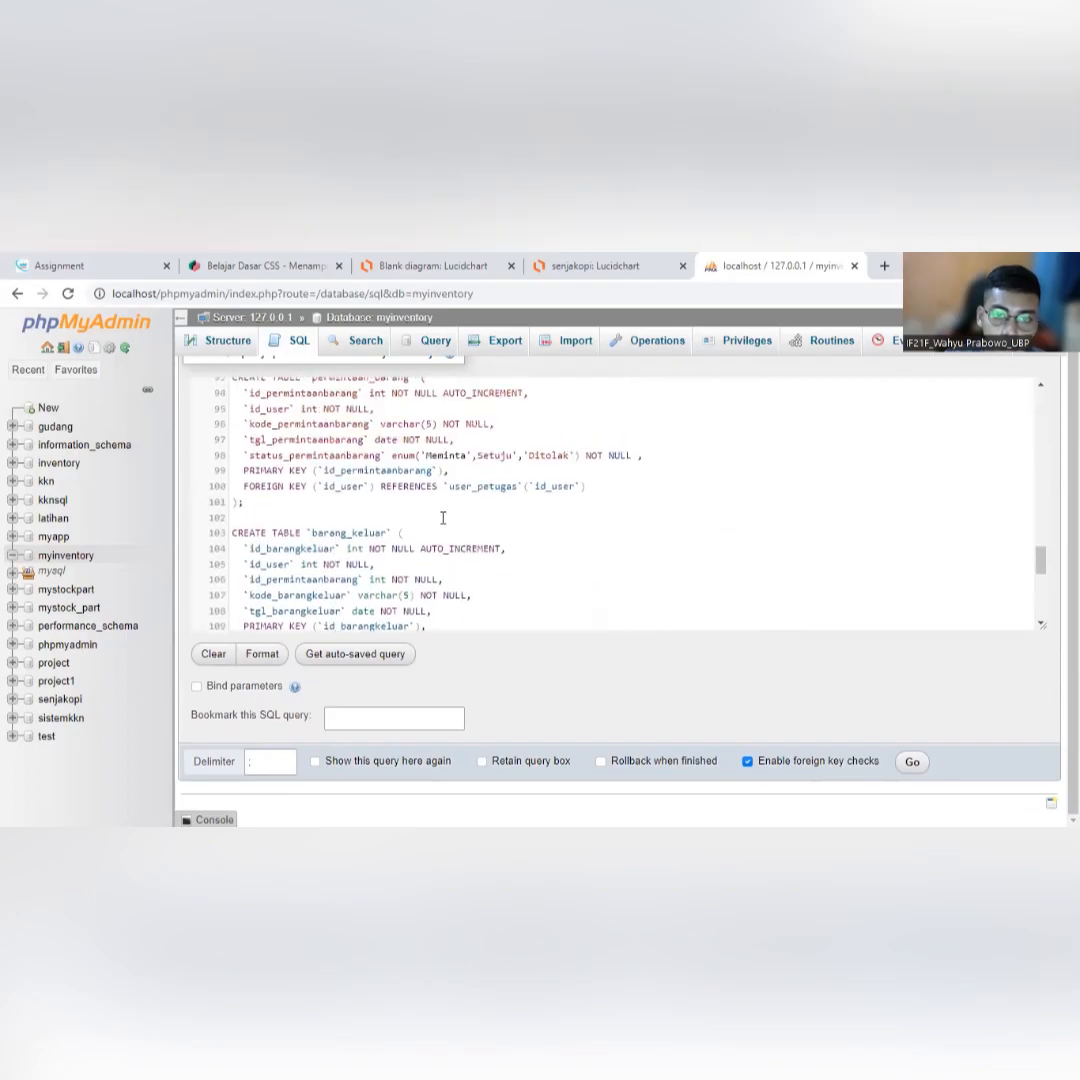
{"action": "scroll", "coordinate": [480, 619], "scroll_direction": "down", "scroll_amount": 5}
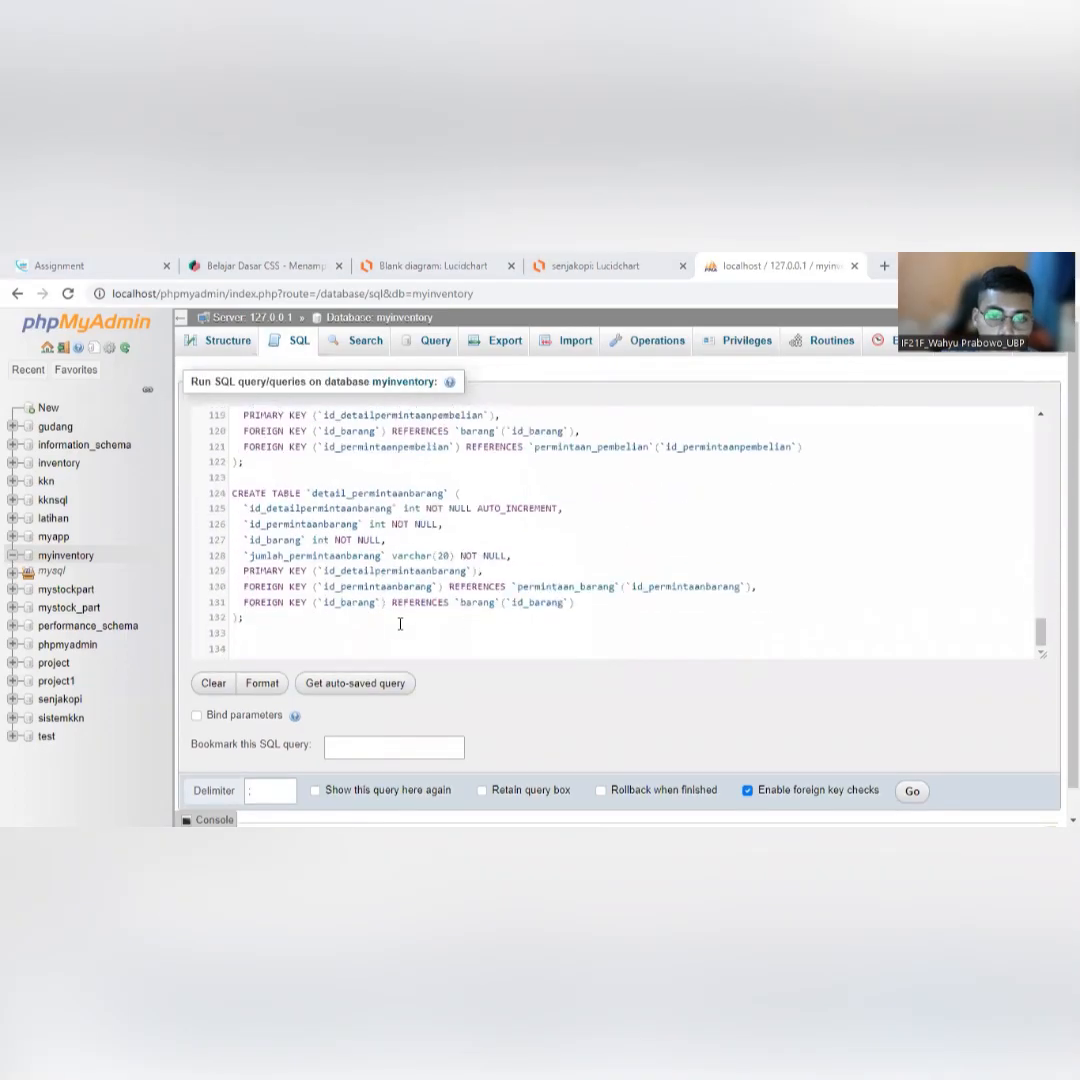
{"action": "left_click", "coordinate": [910, 793]}
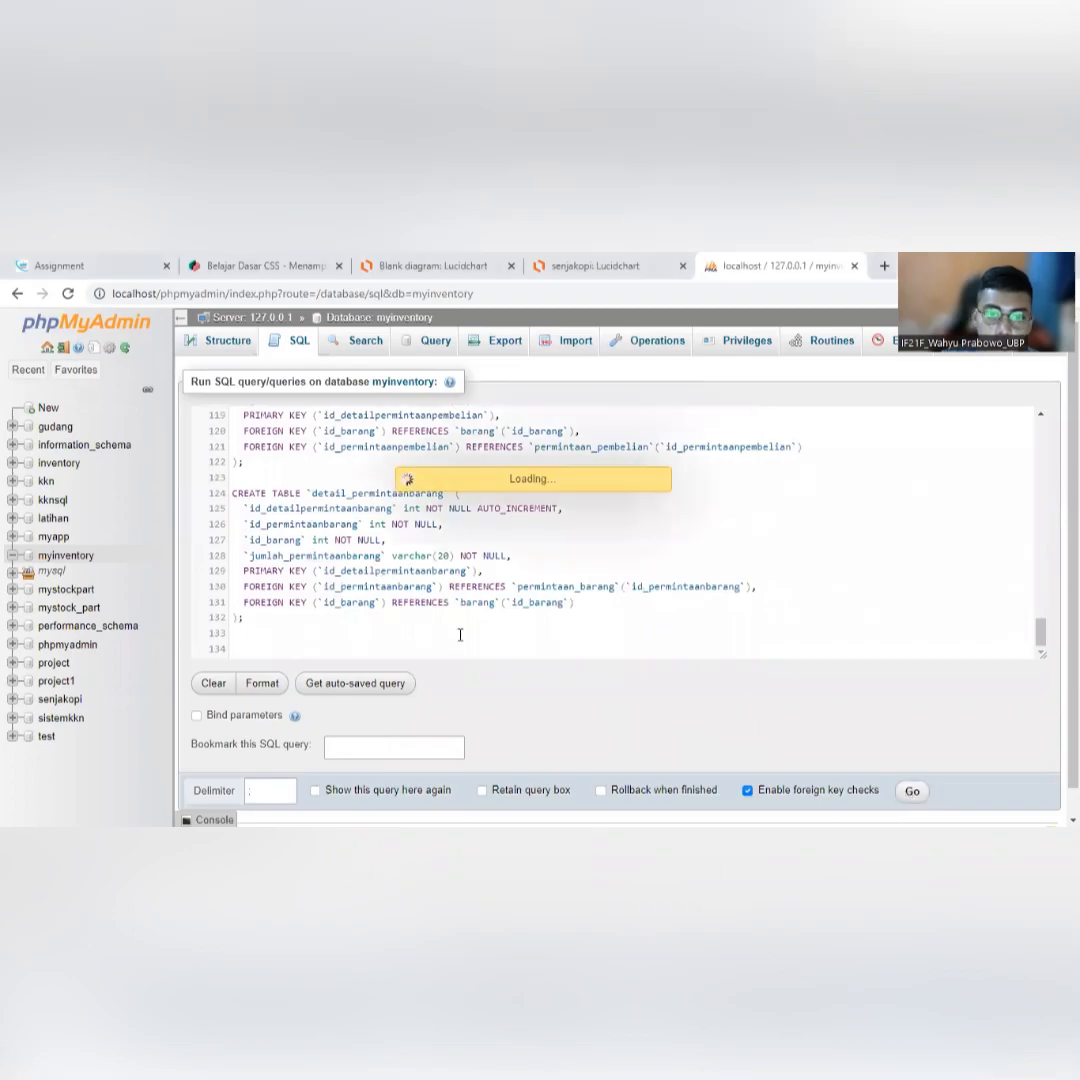
{"action": "scroll", "coordinate": [390, 612], "scroll_direction": "down", "scroll_amount": 15}
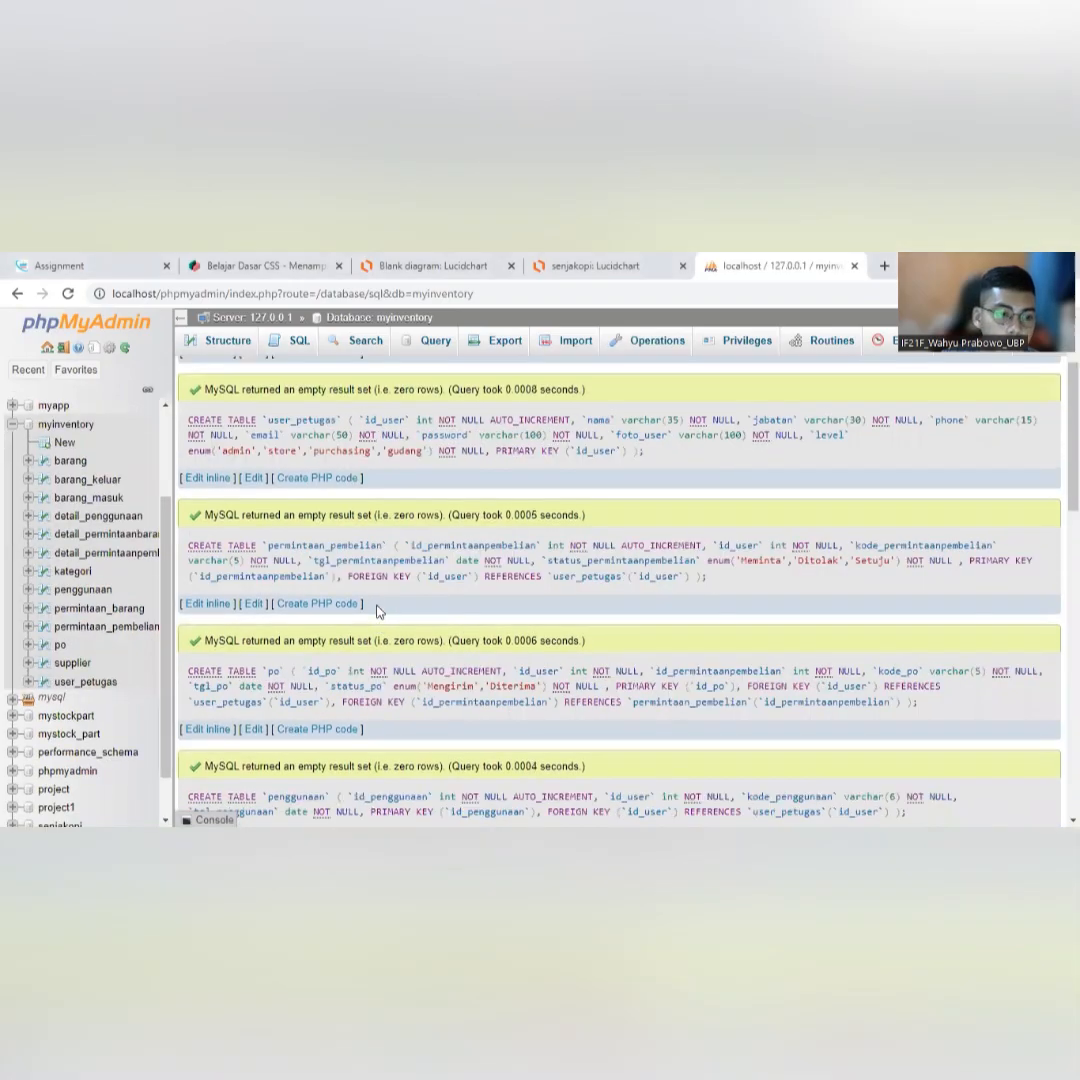
{"action": "scroll", "coordinate": [460, 617], "scroll_direction": "down", "scroll_amount": 5}
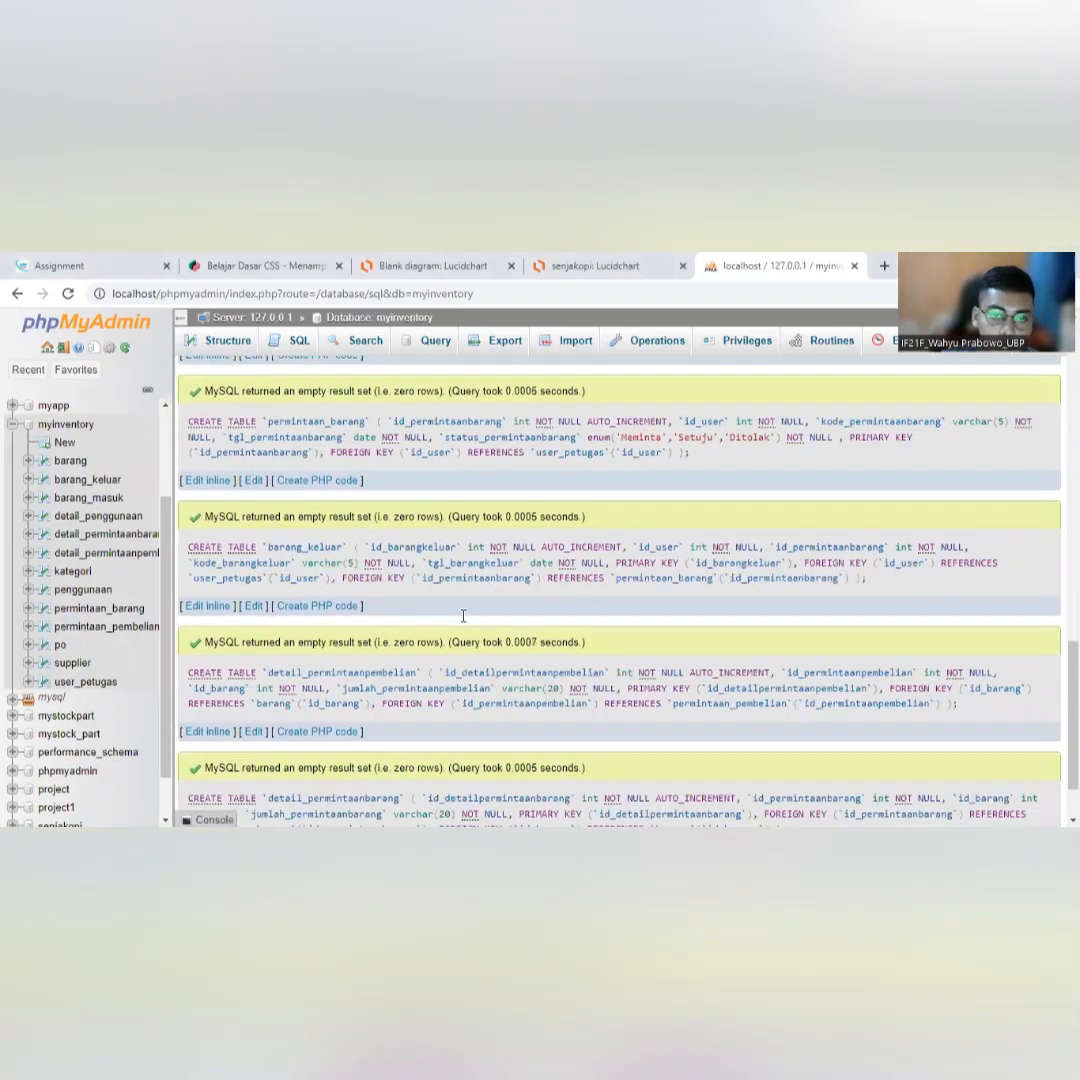
Open the structure of the myinventory database and review its list of tables.
{"action": "left_click", "coordinate": [70, 425]}
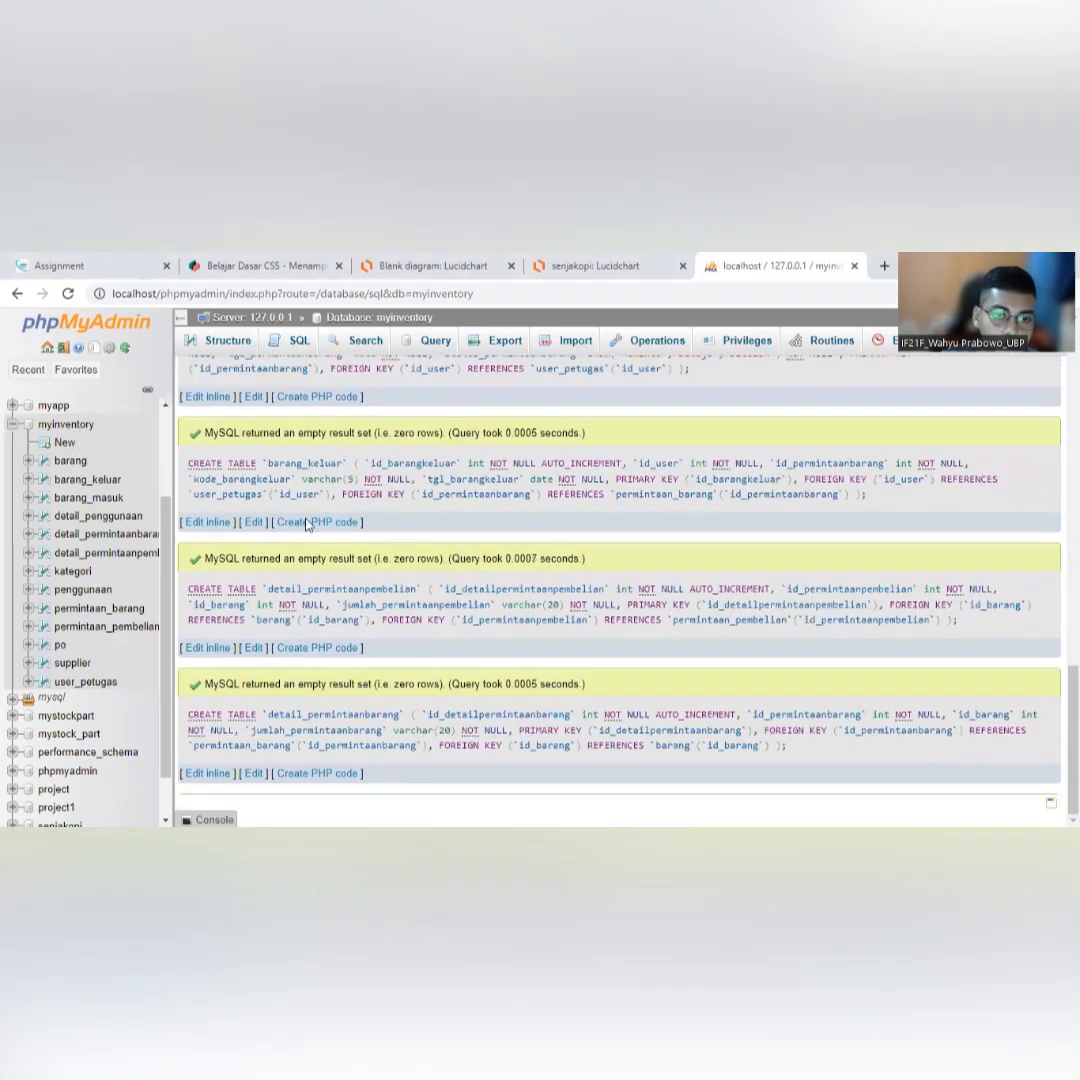
{"action": "scroll", "coordinate": [255, 600], "scroll_direction": "down", "scroll_amount": 3}
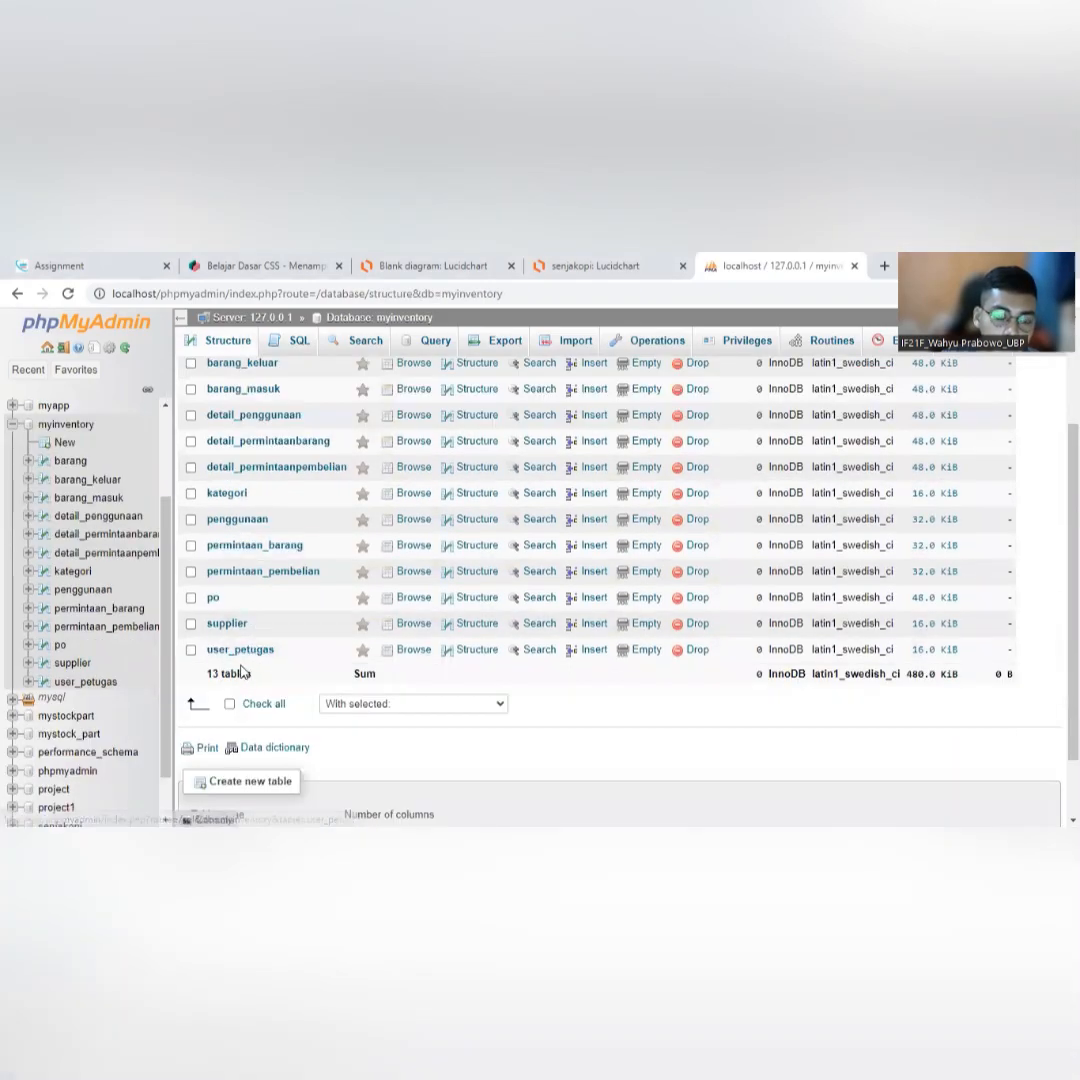
{"action": "scroll", "coordinate": [245, 620], "scroll_direction": "up", "scroll_amount": 3}
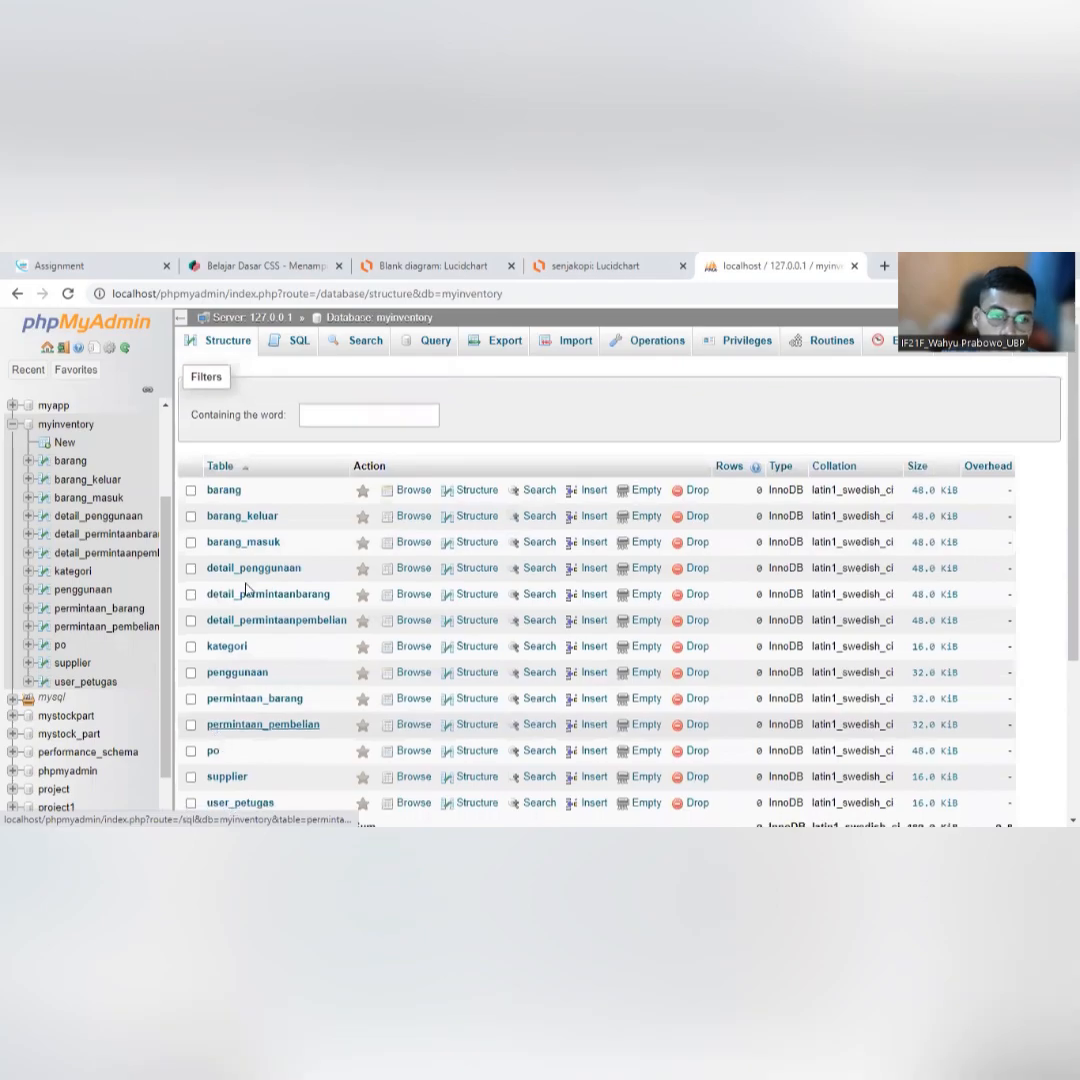
{"action": "scroll", "coordinate": [247, 584], "scroll_direction": "down", "scroll_amount": 1}
{"action": "scroll", "coordinate": [246, 580], "scroll_direction": "up", "scroll_amount": 1}
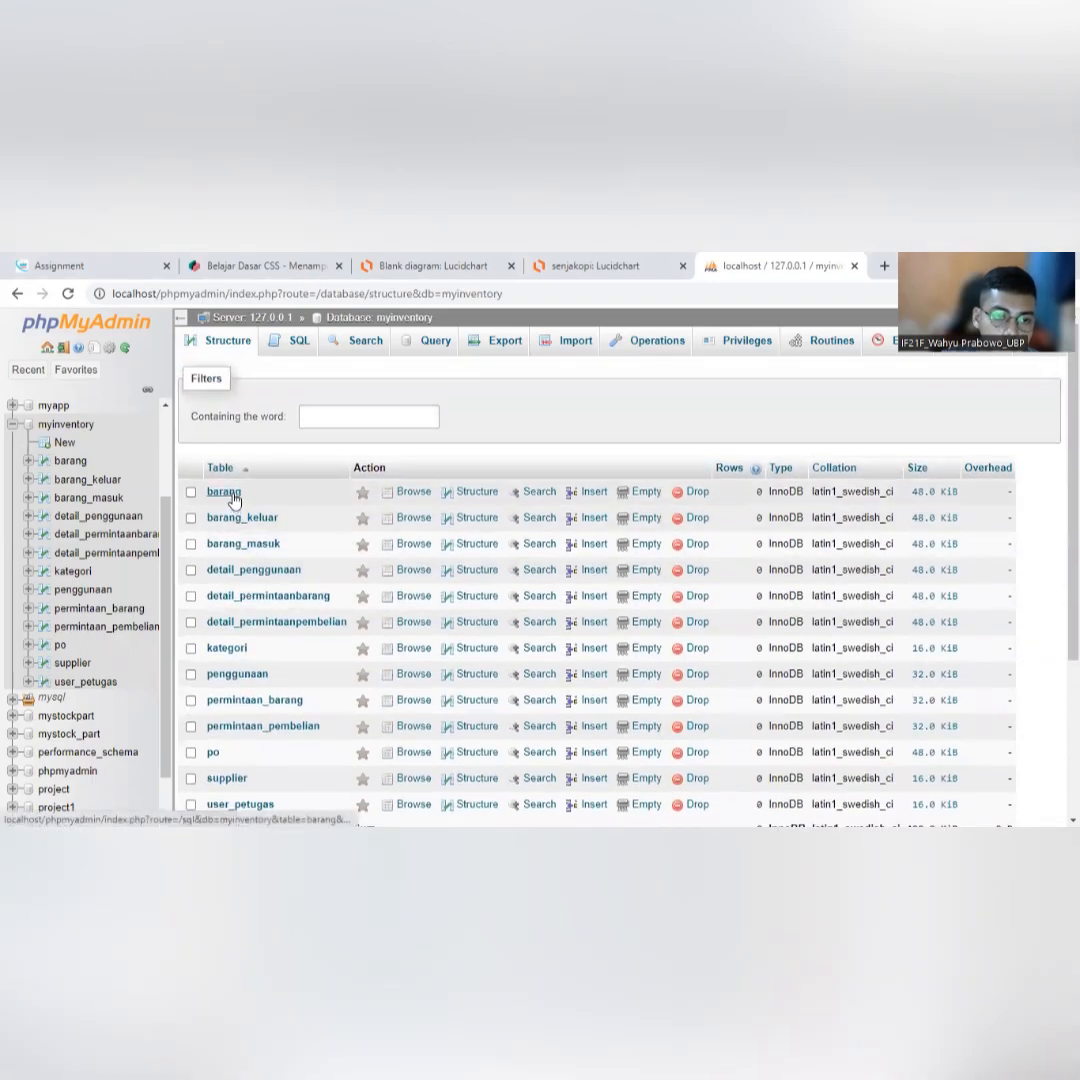
Browse the barang table and examine its id_barang, id_kategori and id_supplier columns.
{"action": "left_click", "coordinate": [228, 492]}
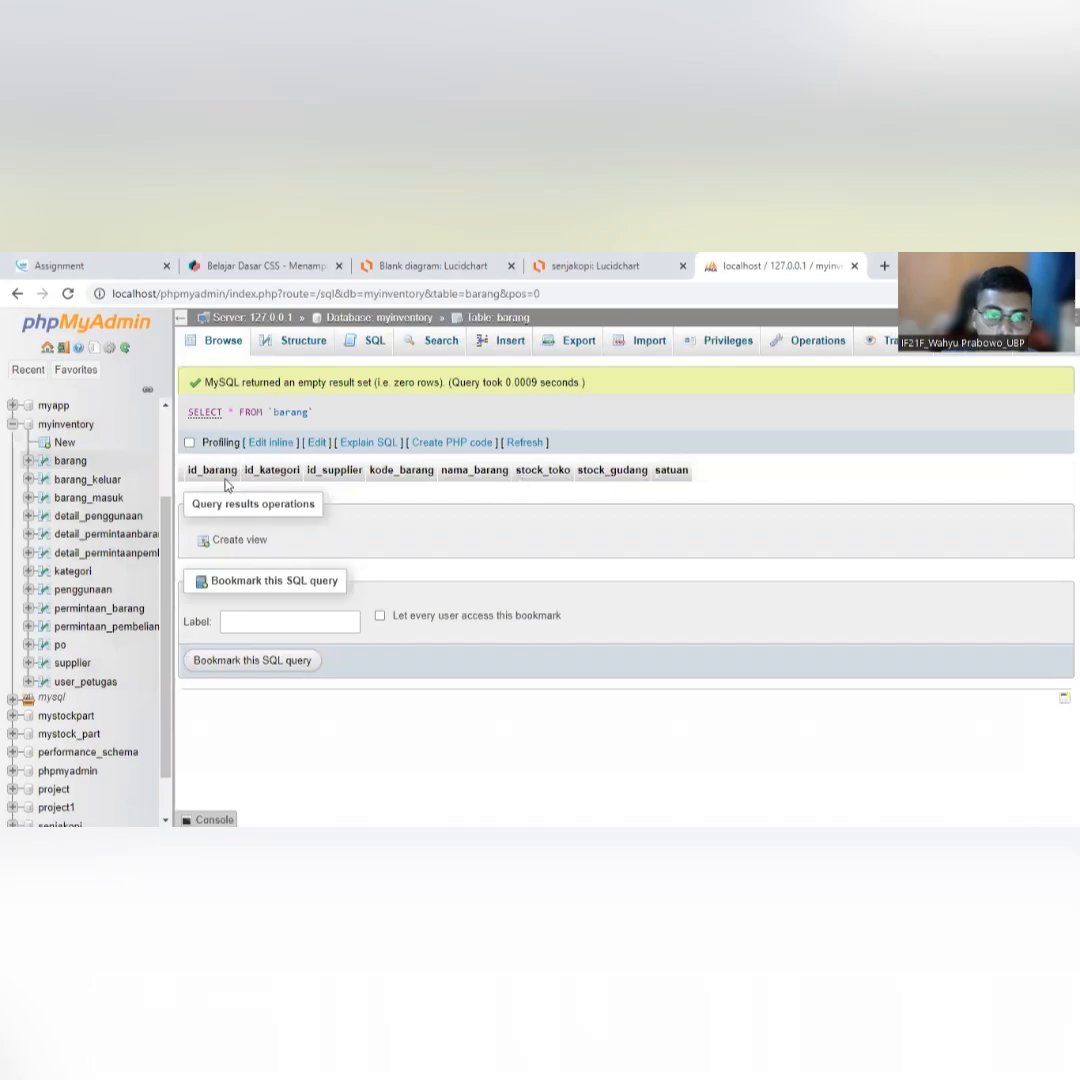
{"action": "left_click_drag", "start_coordinate": [238, 474], "coordinate": [162, 478]}
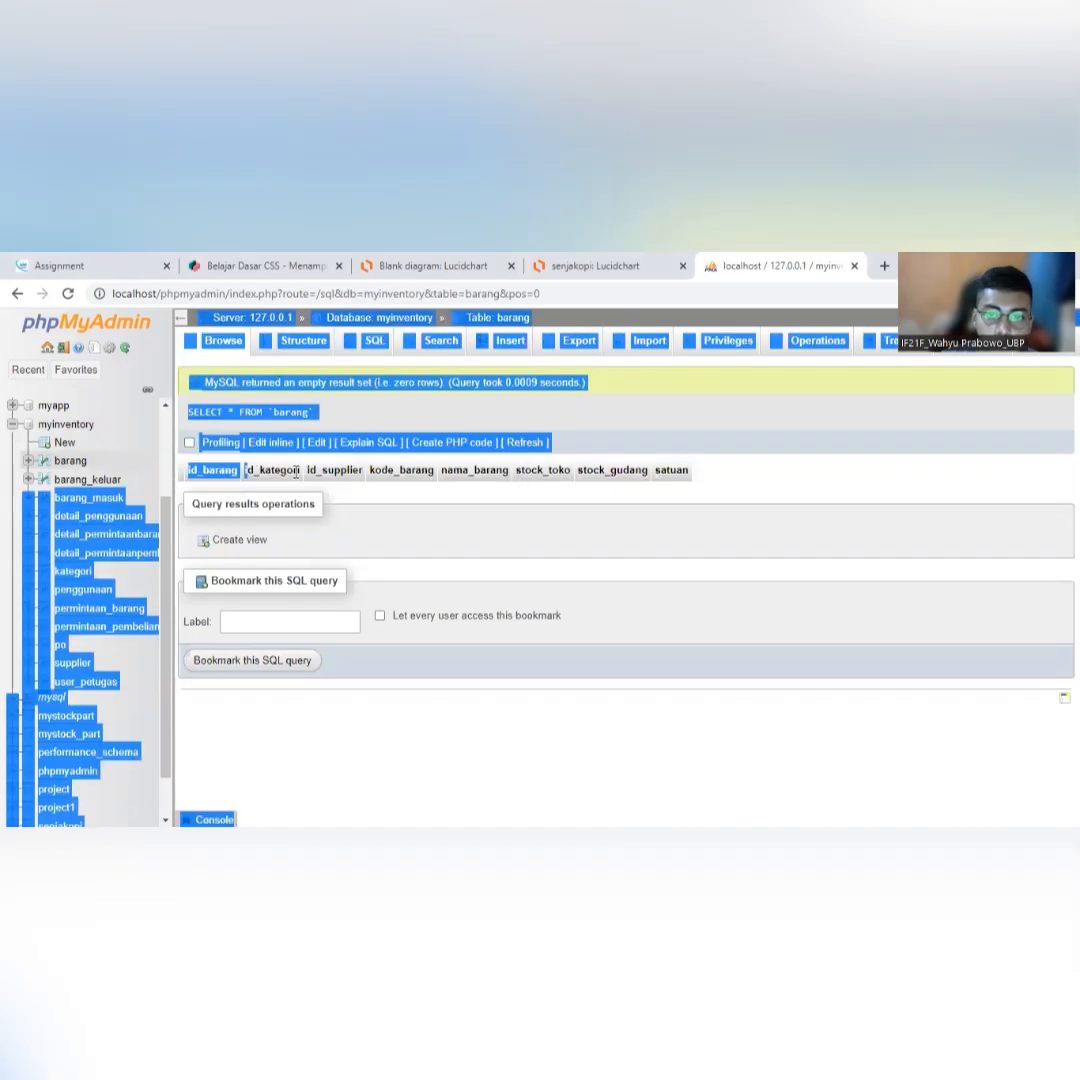
{"action": "left_click", "coordinate": [318, 476]}
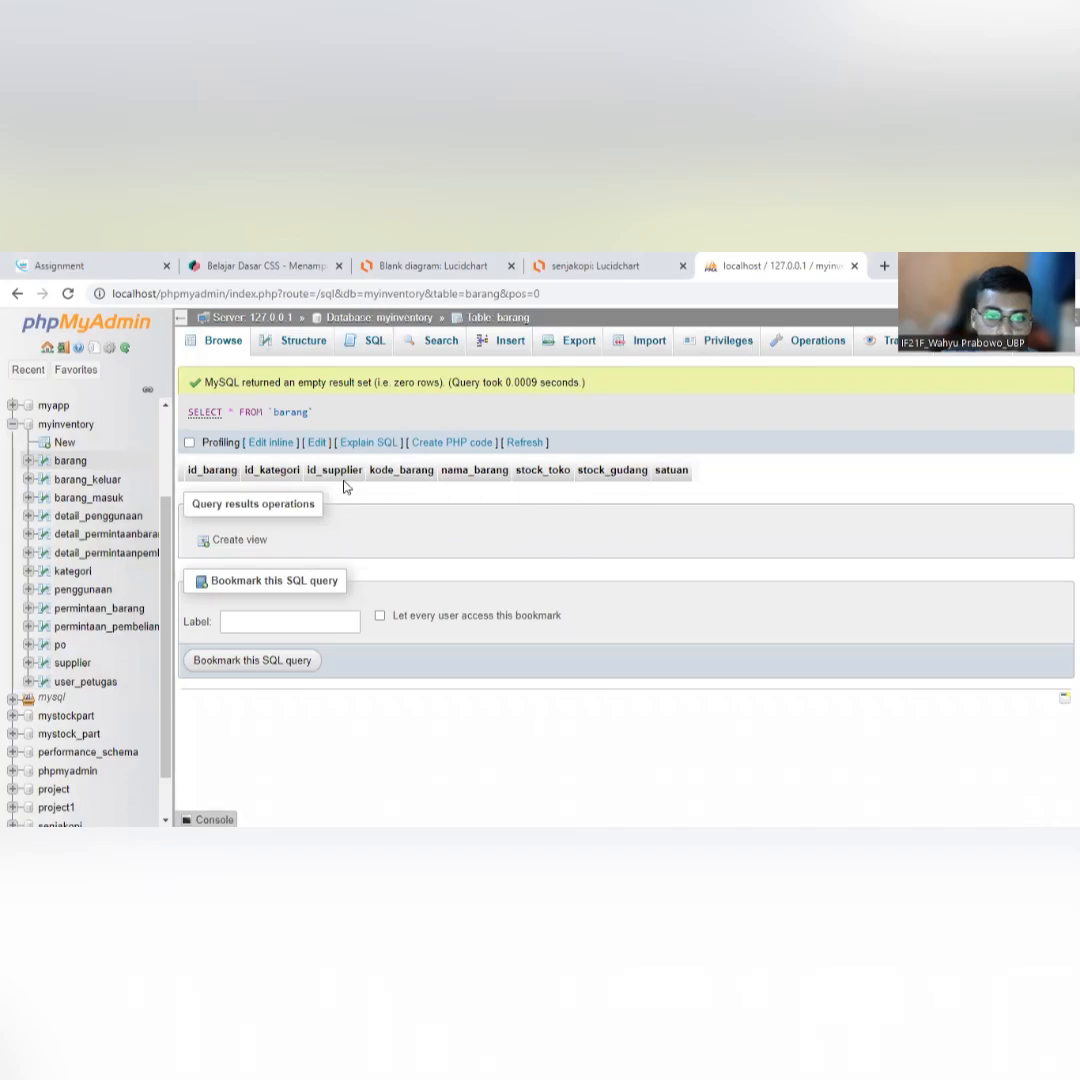
{"action": "left_click_drag", "start_coordinate": [307, 469], "coordinate": [367, 474]}
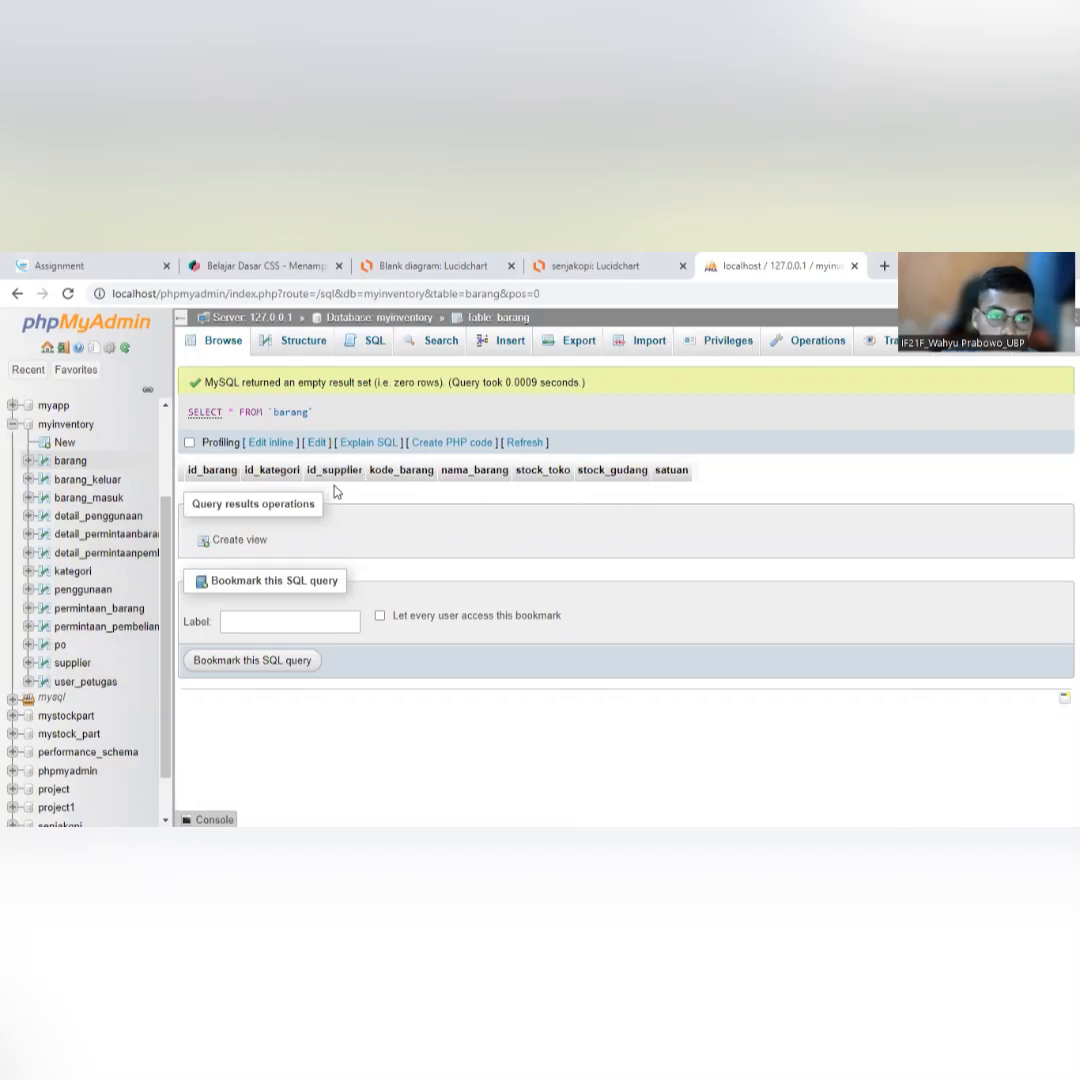
Browse the barang_keluar, barang_masuk, kategori, penggunaan and supplier tables to inspect their columns.
{"action": "left_click", "coordinate": [88, 480]}
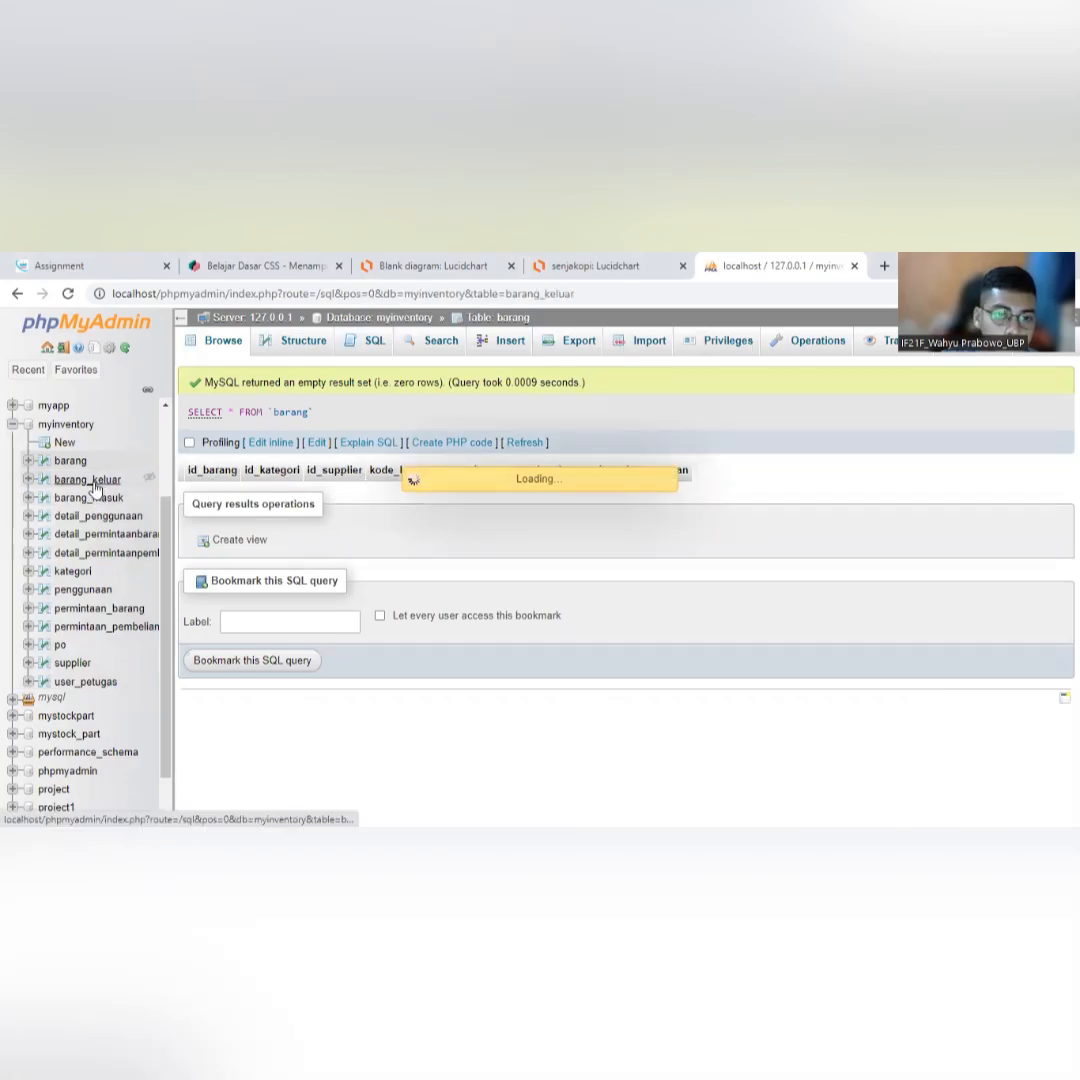
{"action": "left_click", "coordinate": [87, 499]}
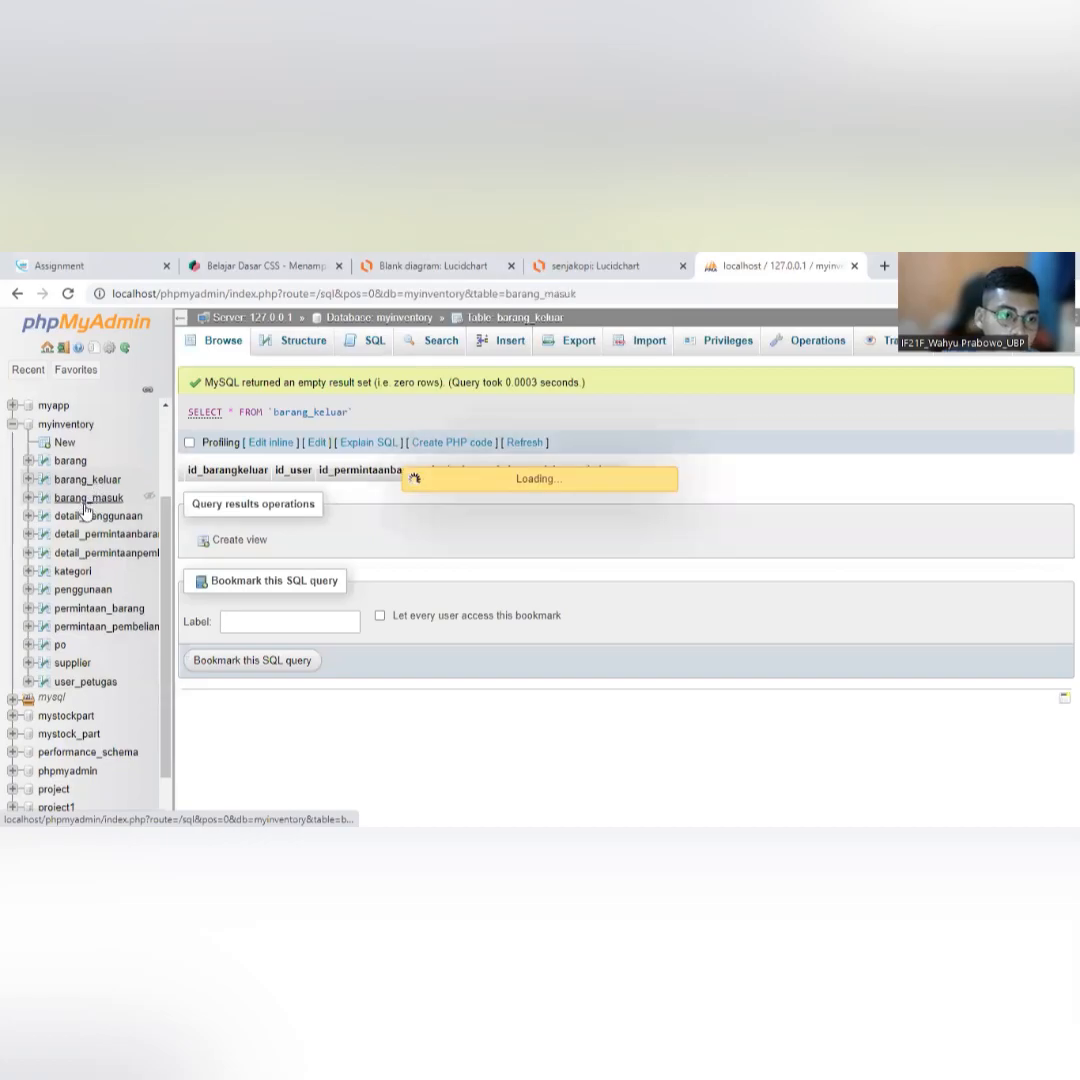
{"action": "left_click", "coordinate": [72, 571]}
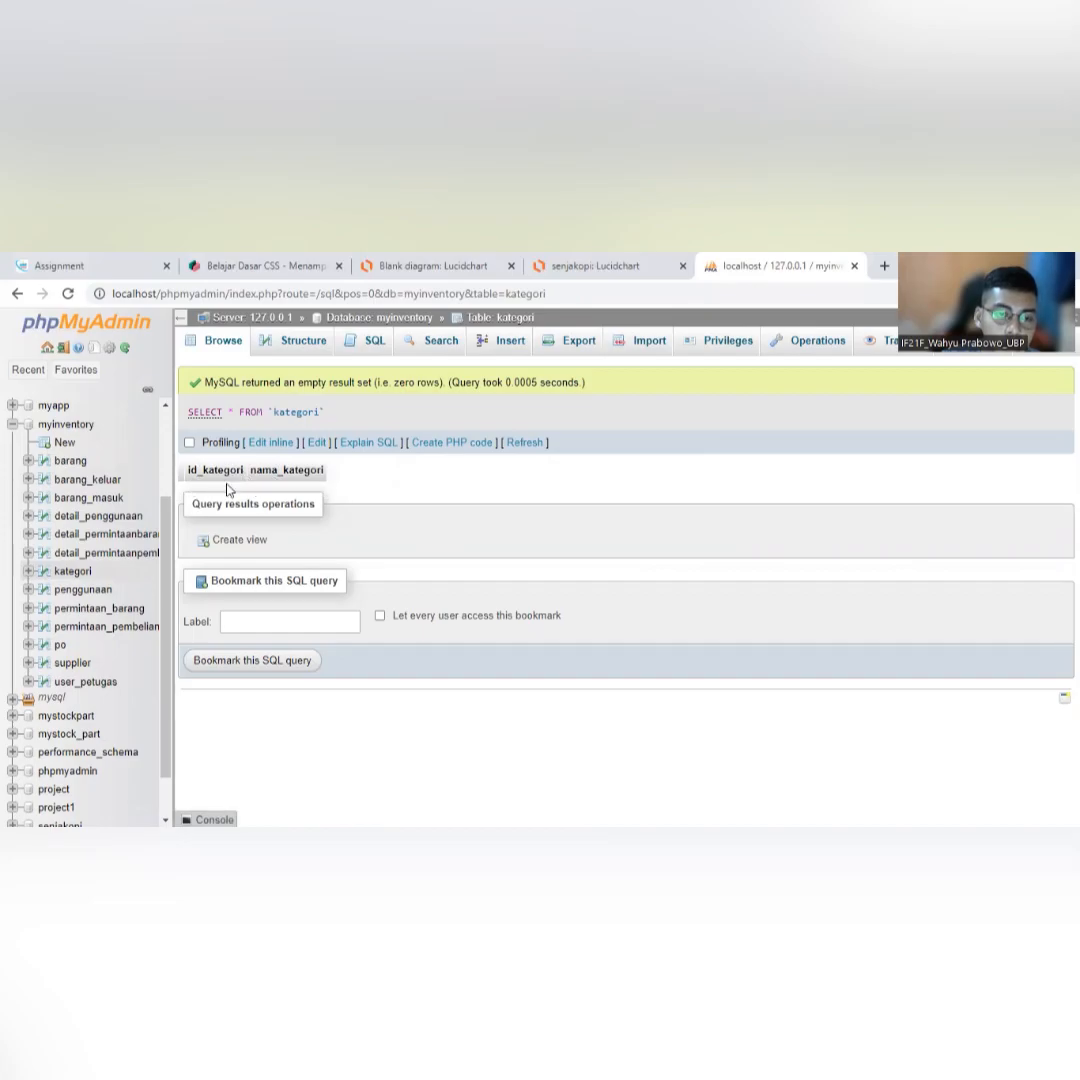
{"action": "left_click", "coordinate": [86, 596]}
{"action": "left_click", "coordinate": [80, 574]}
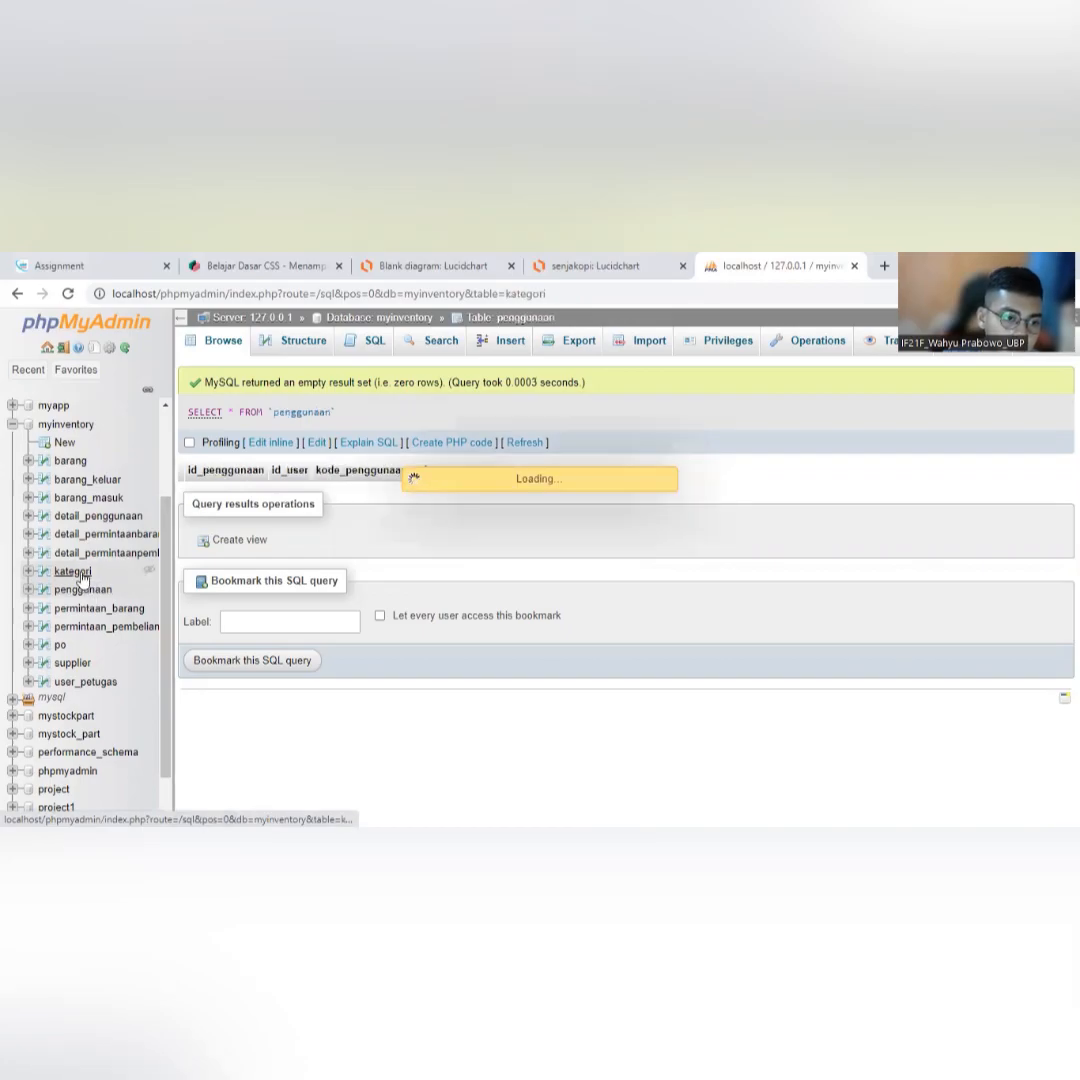
{"action": "left_click", "coordinate": [78, 668]}
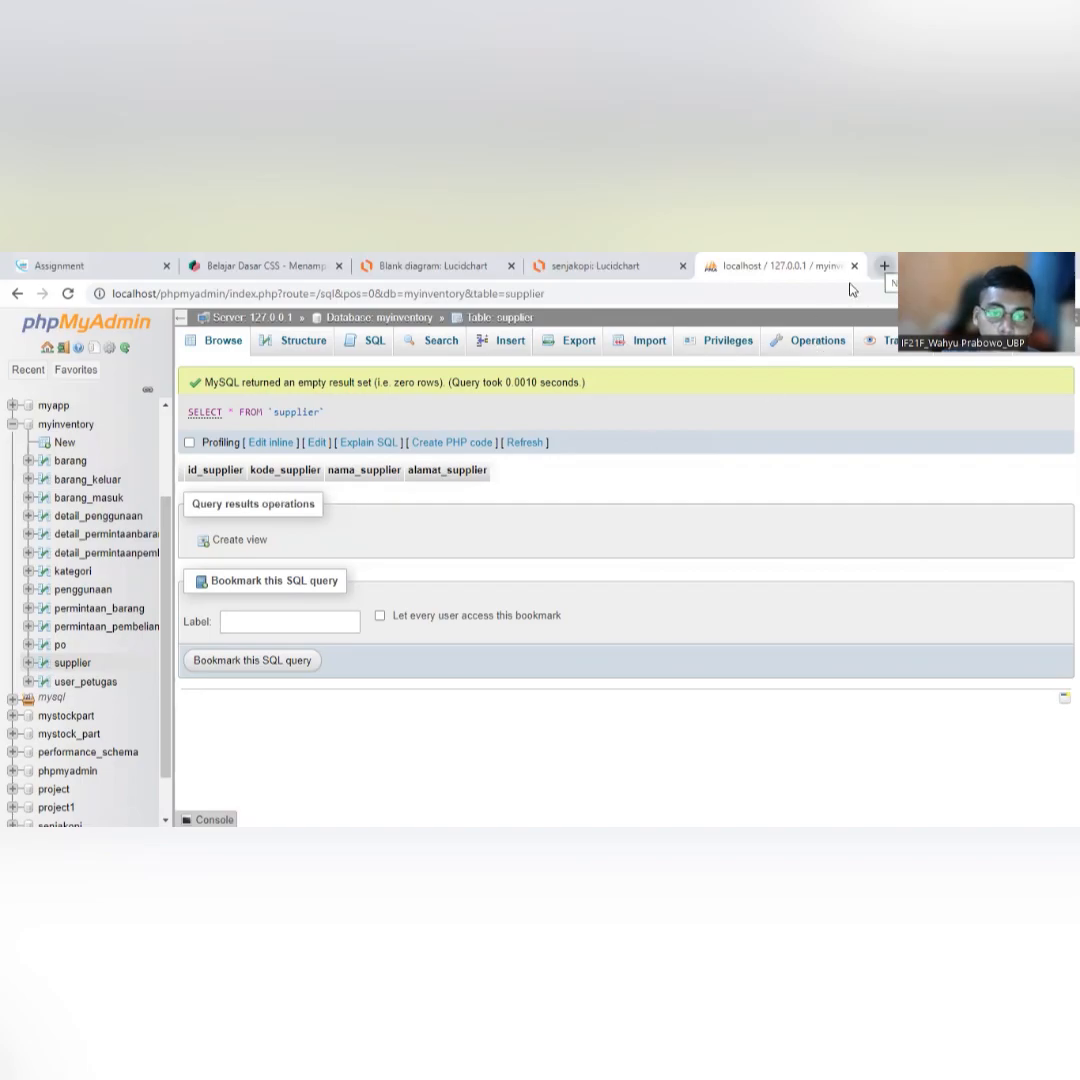
Open mockaroo.com in a new browser tab and bring up its schema field list.
{"action": "double_click", "coordinate": [884, 265]}
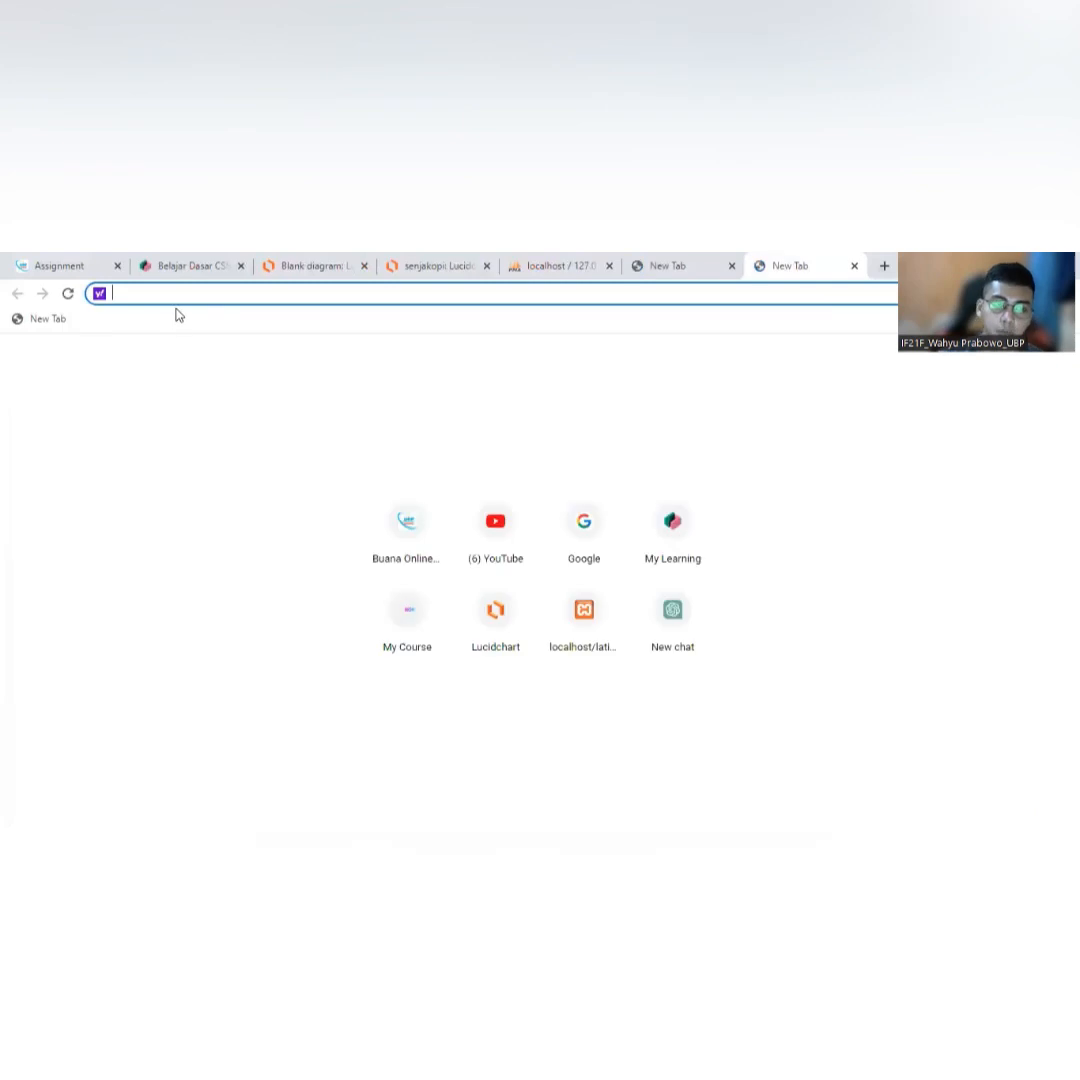
{"action": "type", "text": "mockaroo.com"}
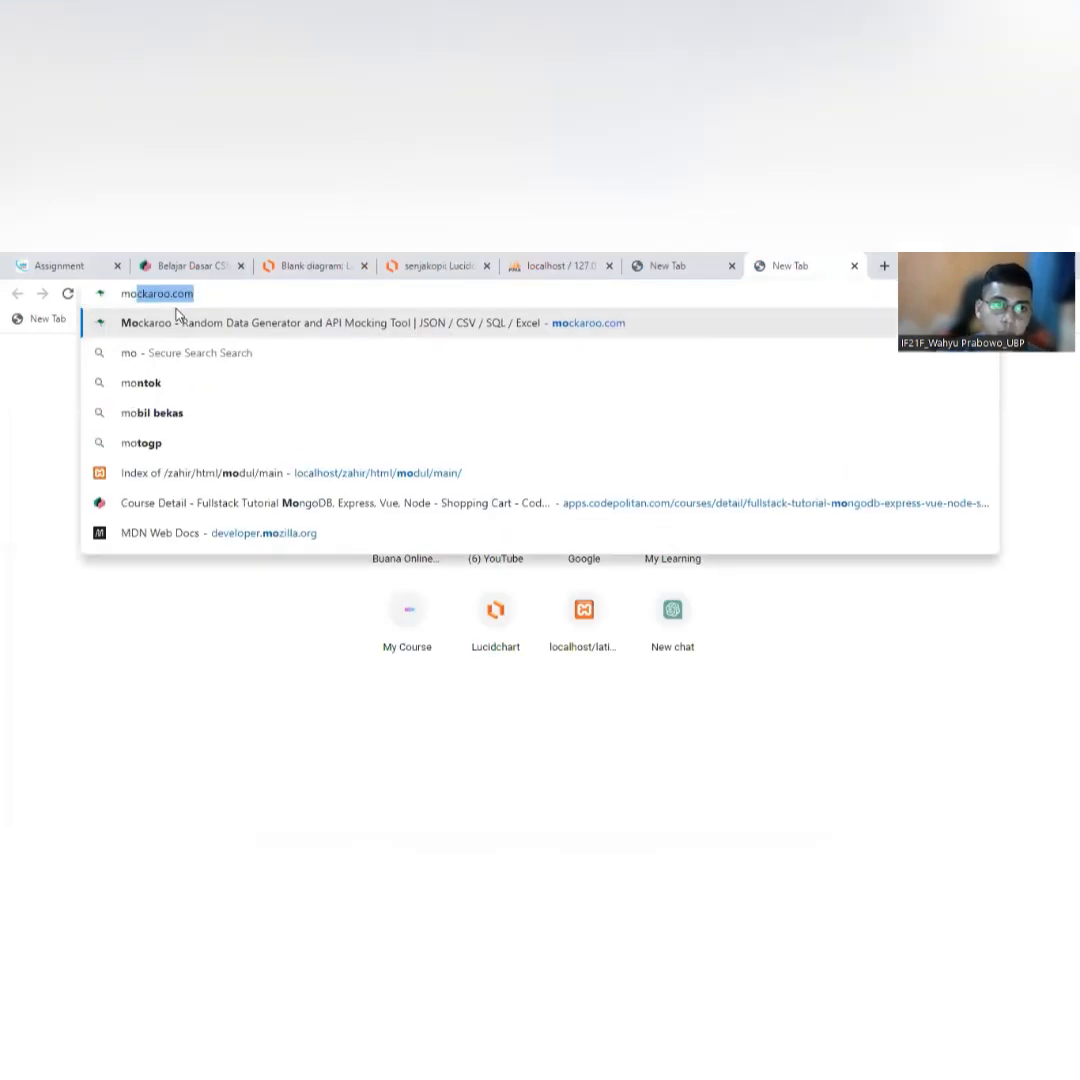
{"action": "key", "text": "Return"}
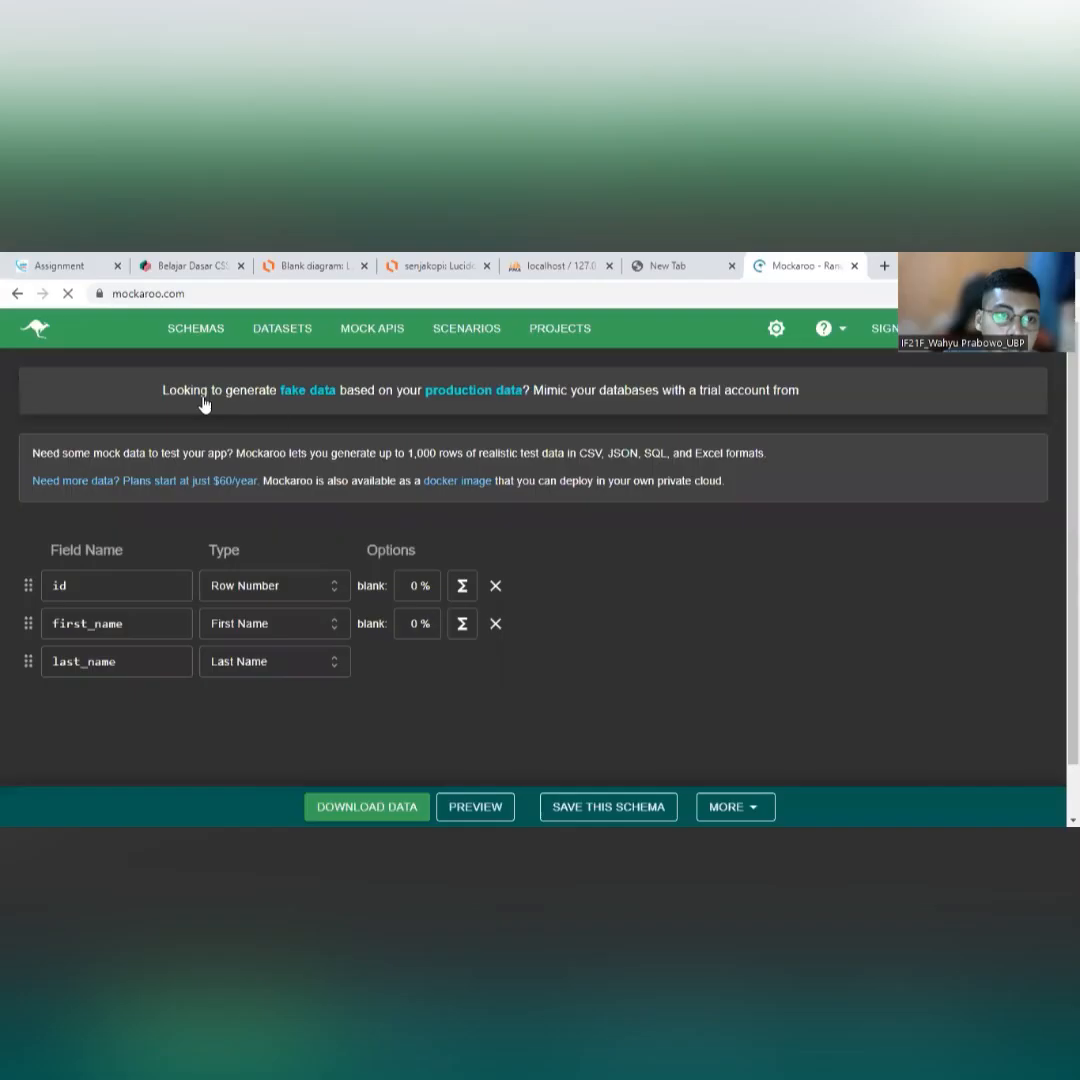
{"action": "scroll", "coordinate": [287, 574], "scroll_direction": "down", "scroll_amount": 2}
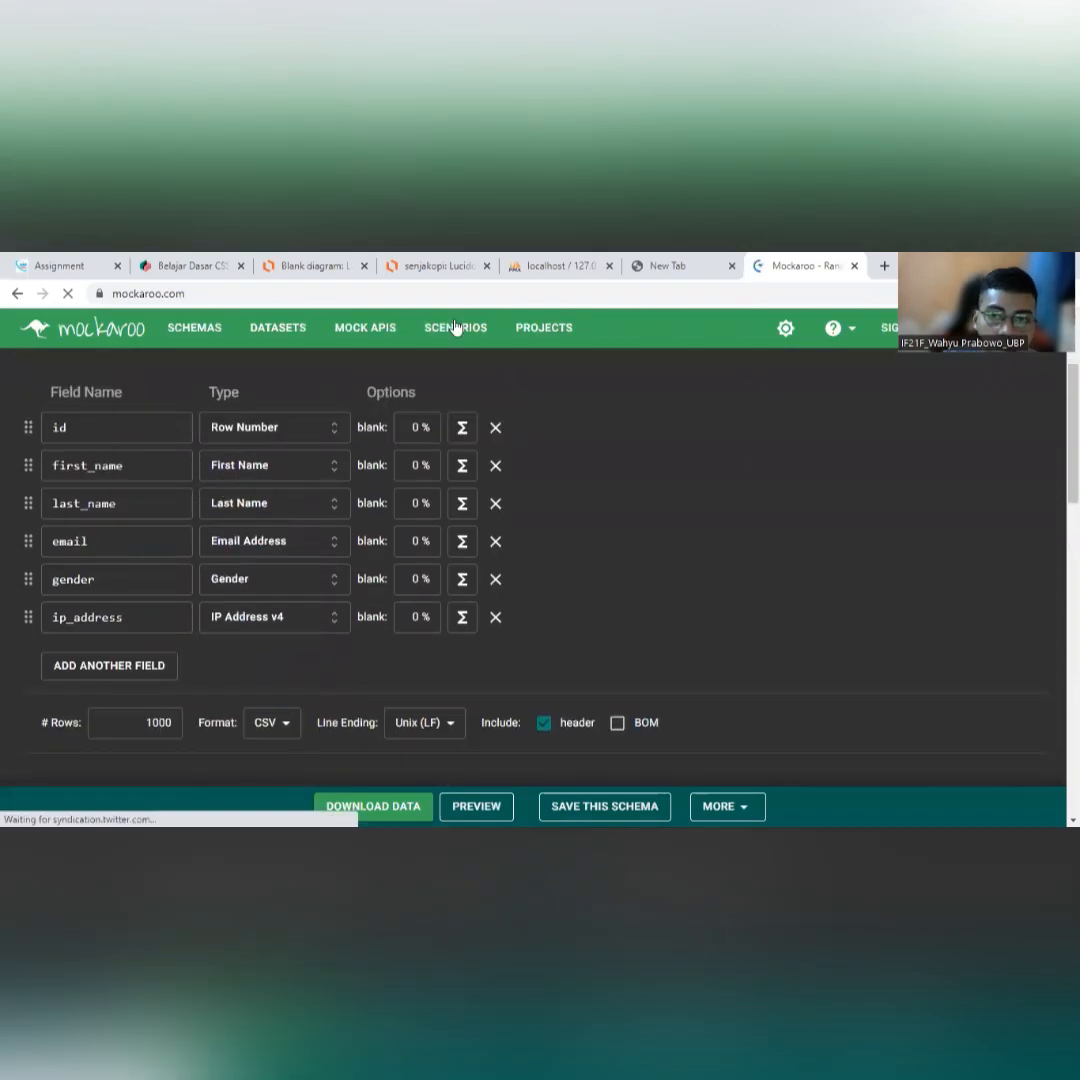
Check the supplier table in phpMyAdmin, and change the name of Mockaroo's first field to id_.
{"action": "left_click", "coordinate": [652, 276]}
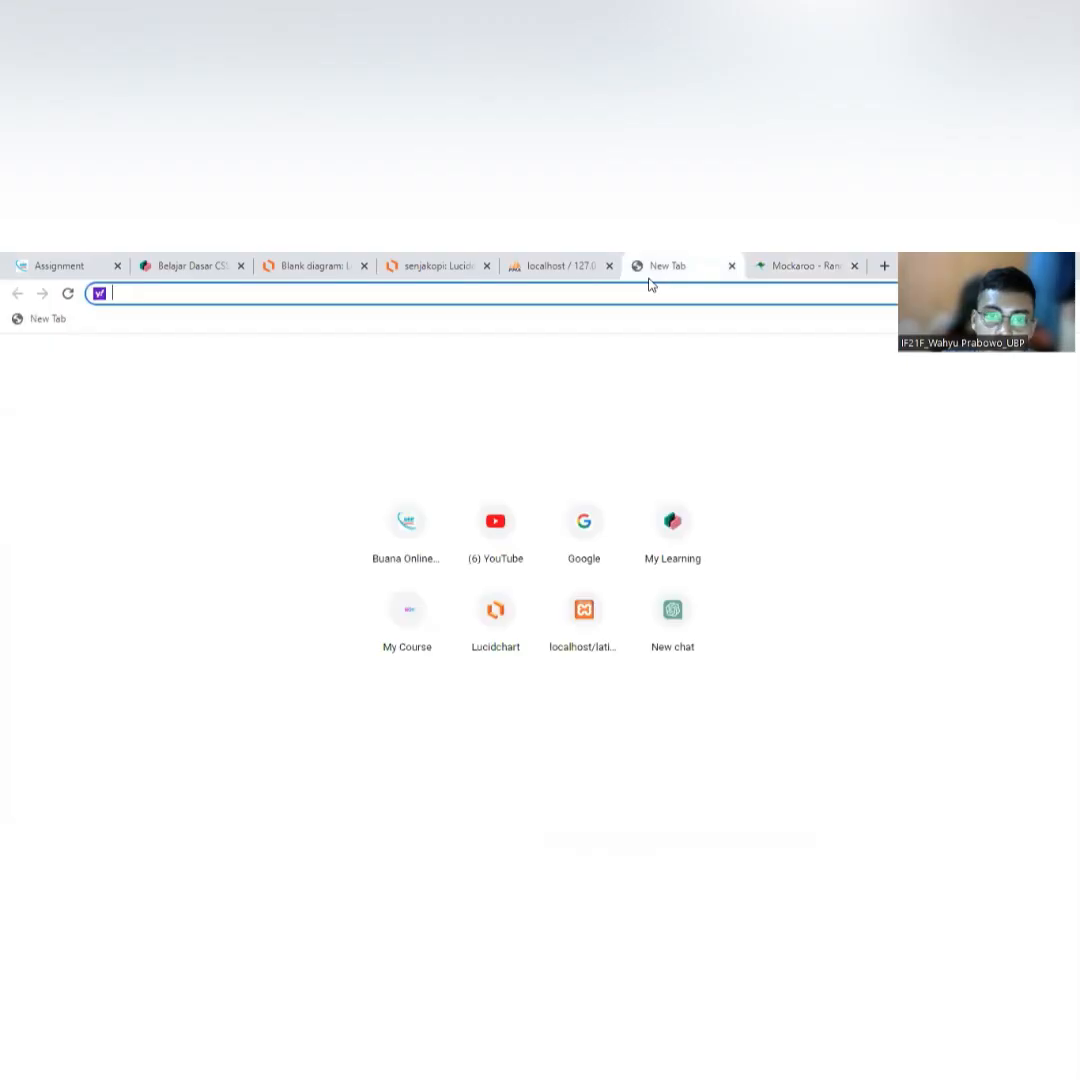
{"action": "left_click", "coordinate": [565, 277]}
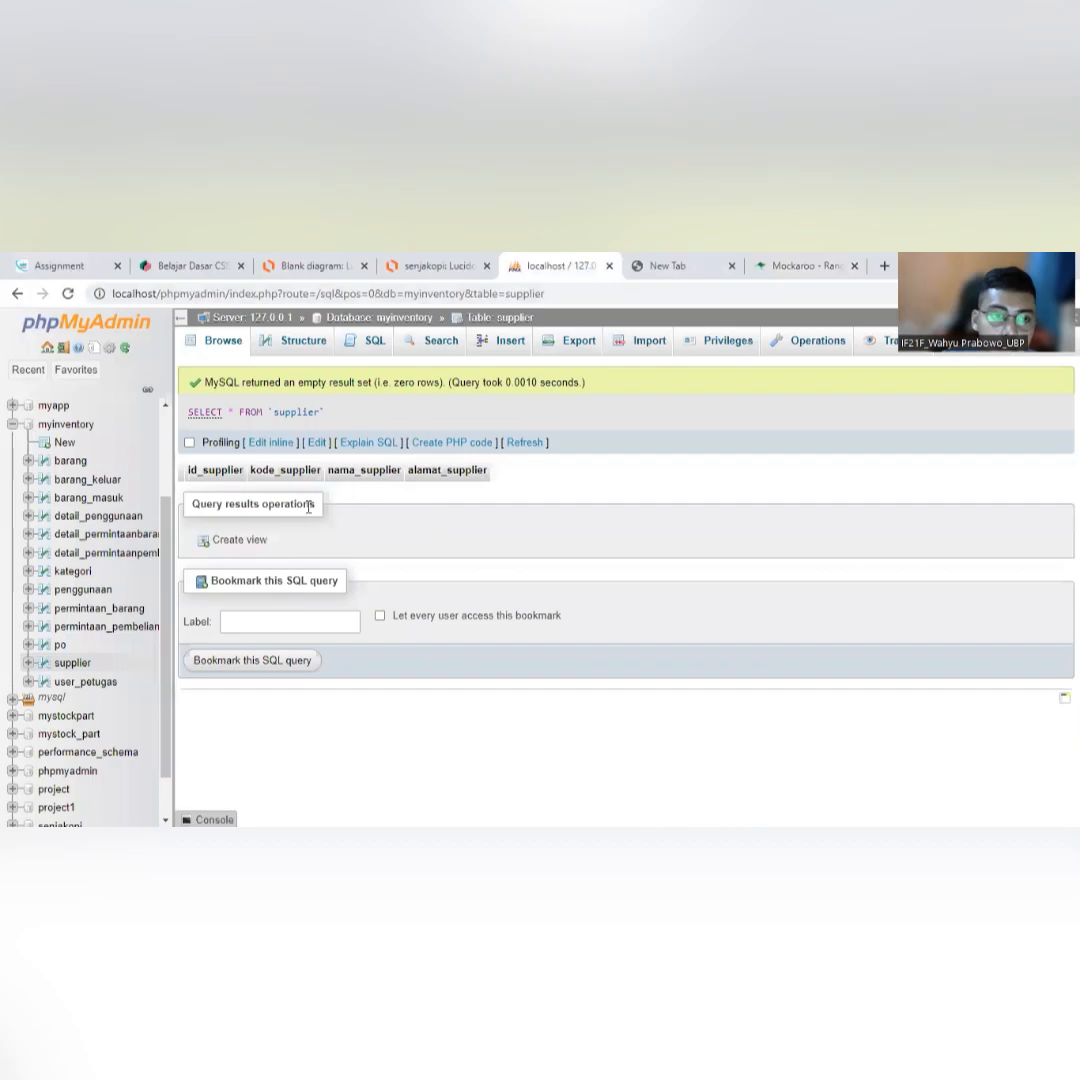
{"action": "left_click", "coordinate": [800, 266]}
{"action": "double_click", "coordinate": [135, 436]}
{"action": "left_click", "coordinate": [129, 434]}
{"action": "type", "text": "_"}
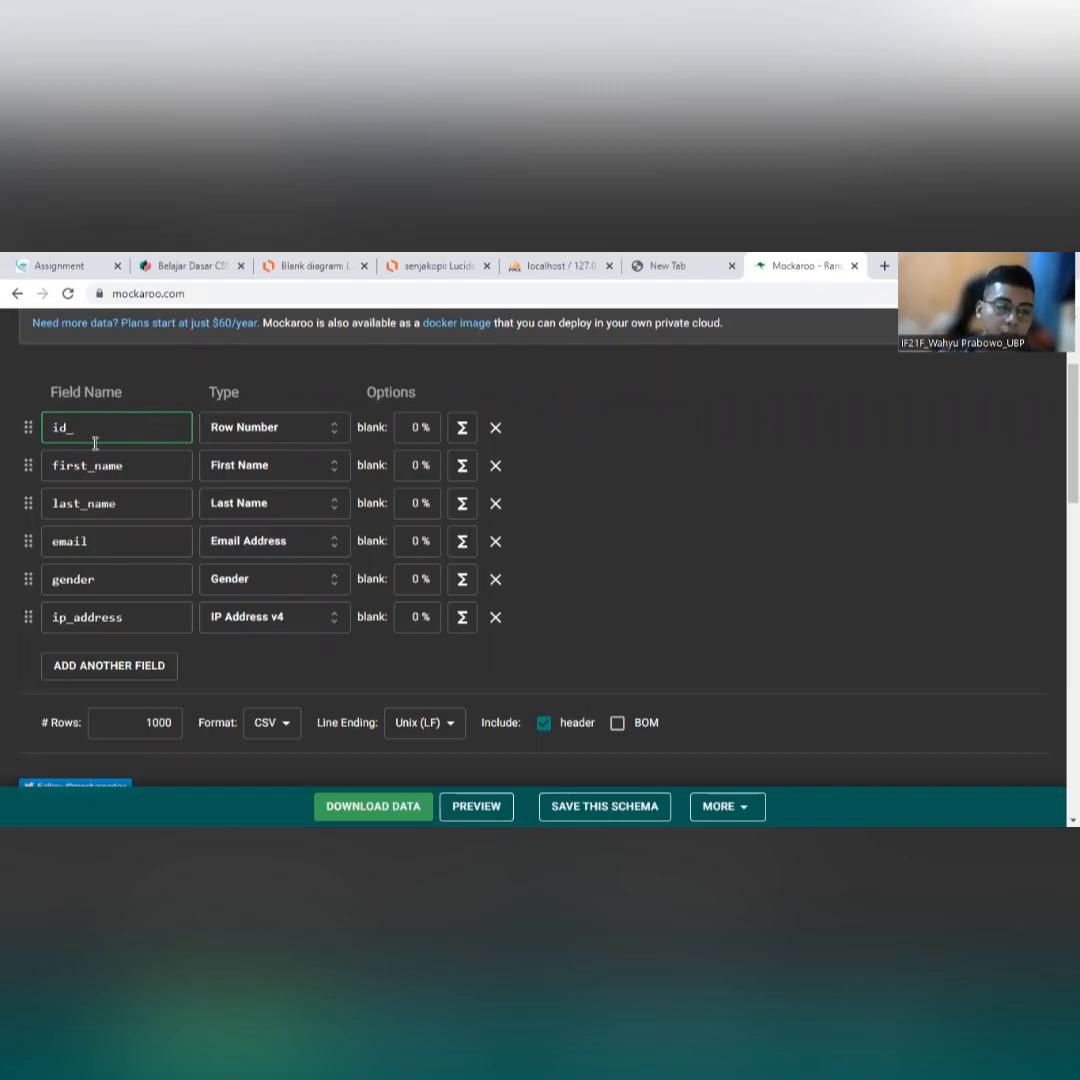
Switch to phpMyAdmin and examine the supplier table's column names from id_supplier to alamat_supplier.
{"action": "left_click", "coordinate": [553, 266]}
{"action": "left_click_drag", "start_coordinate": [190, 470], "coordinate": [490, 471]}
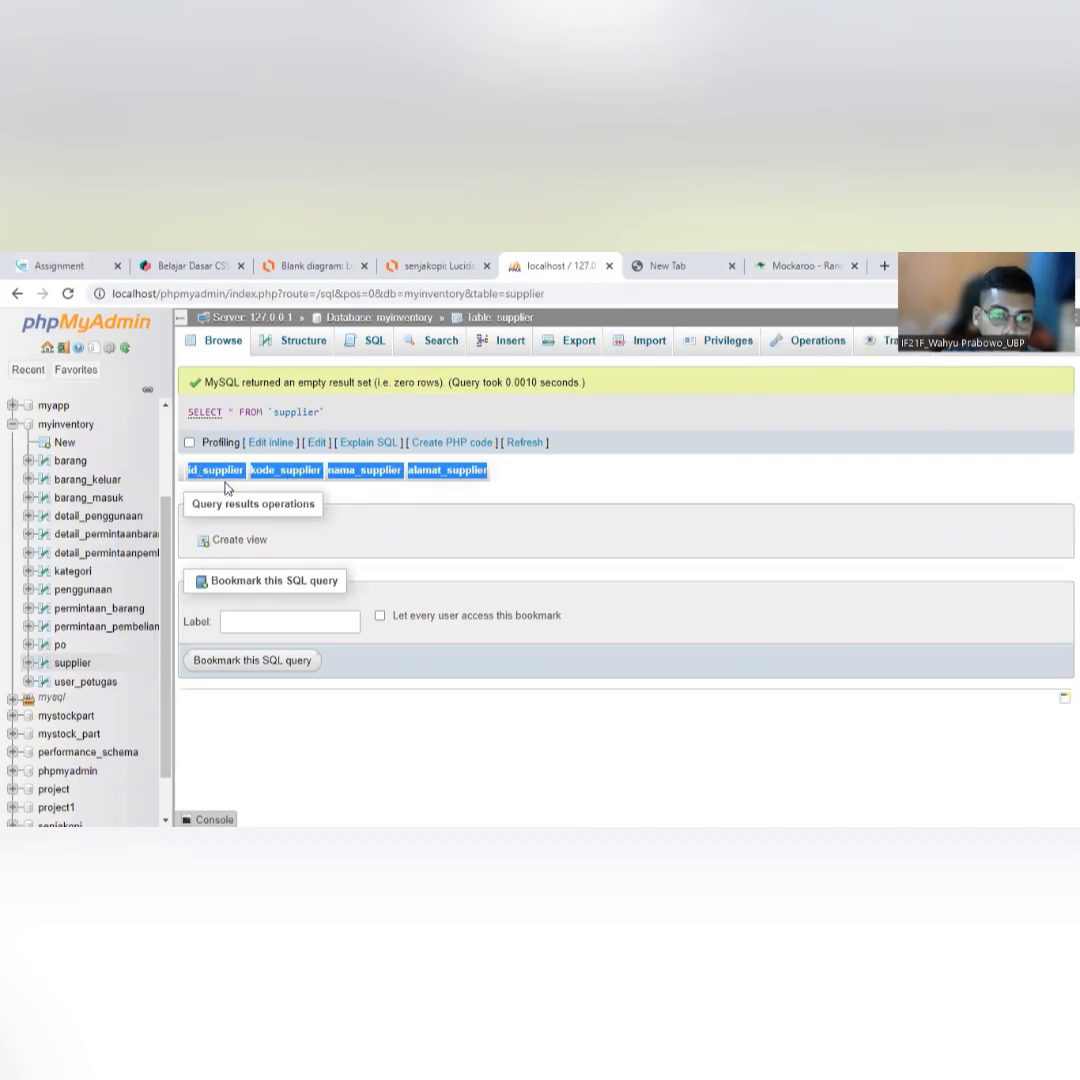
{"action": "left_click", "coordinate": [252, 466]}
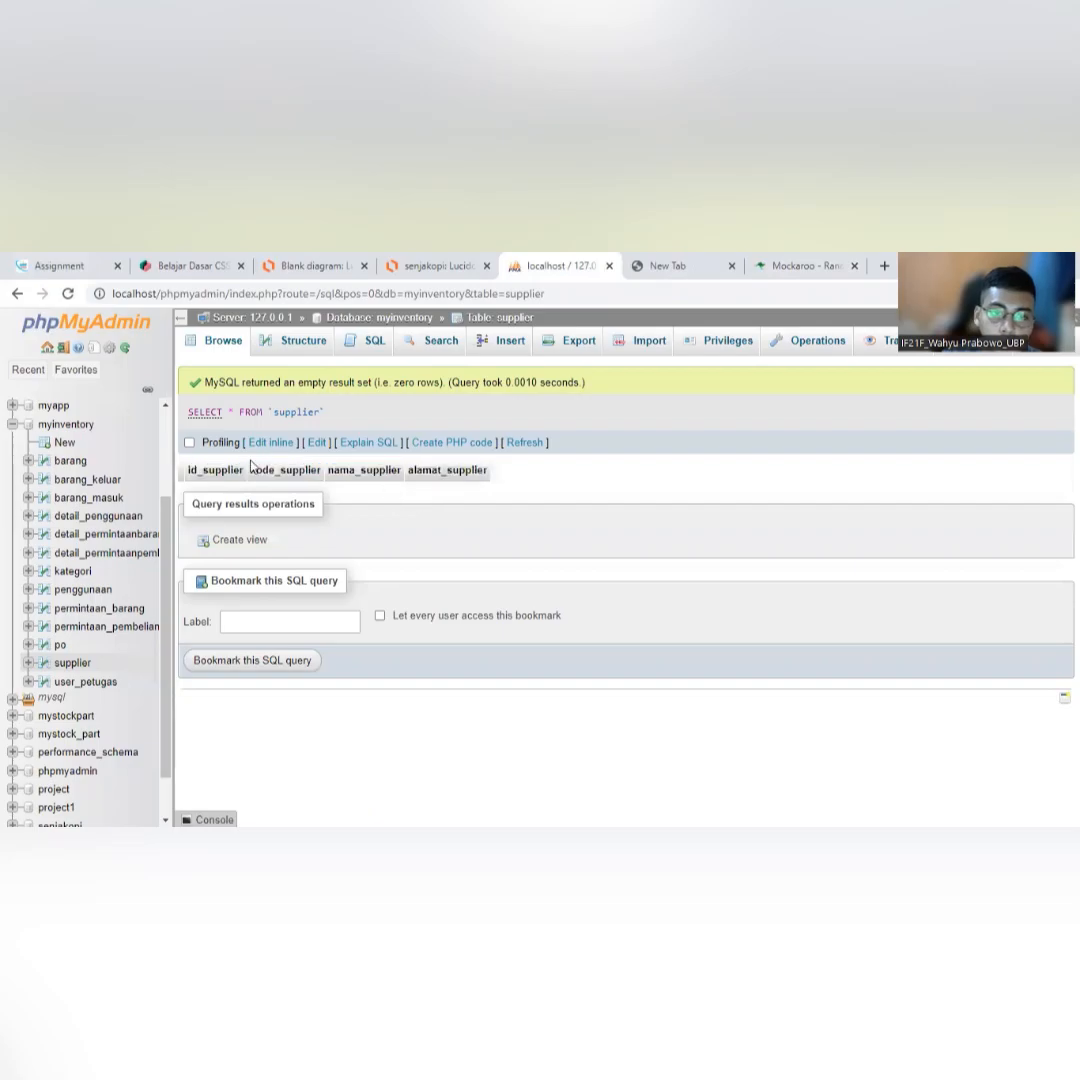
{"action": "left_click_drag", "start_coordinate": [190, 469], "coordinate": [489, 470]}
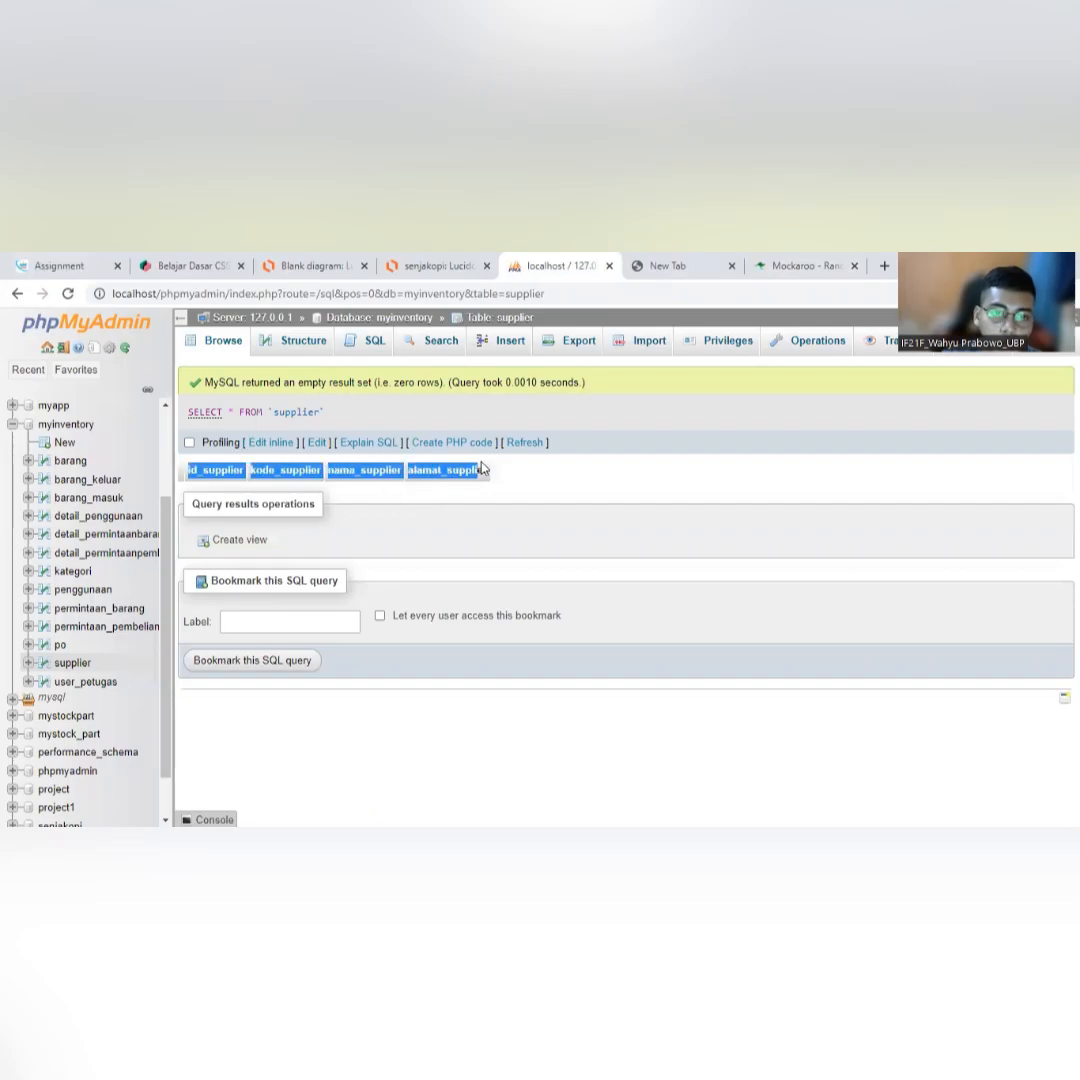
{"action": "left_click", "coordinate": [489, 489]}
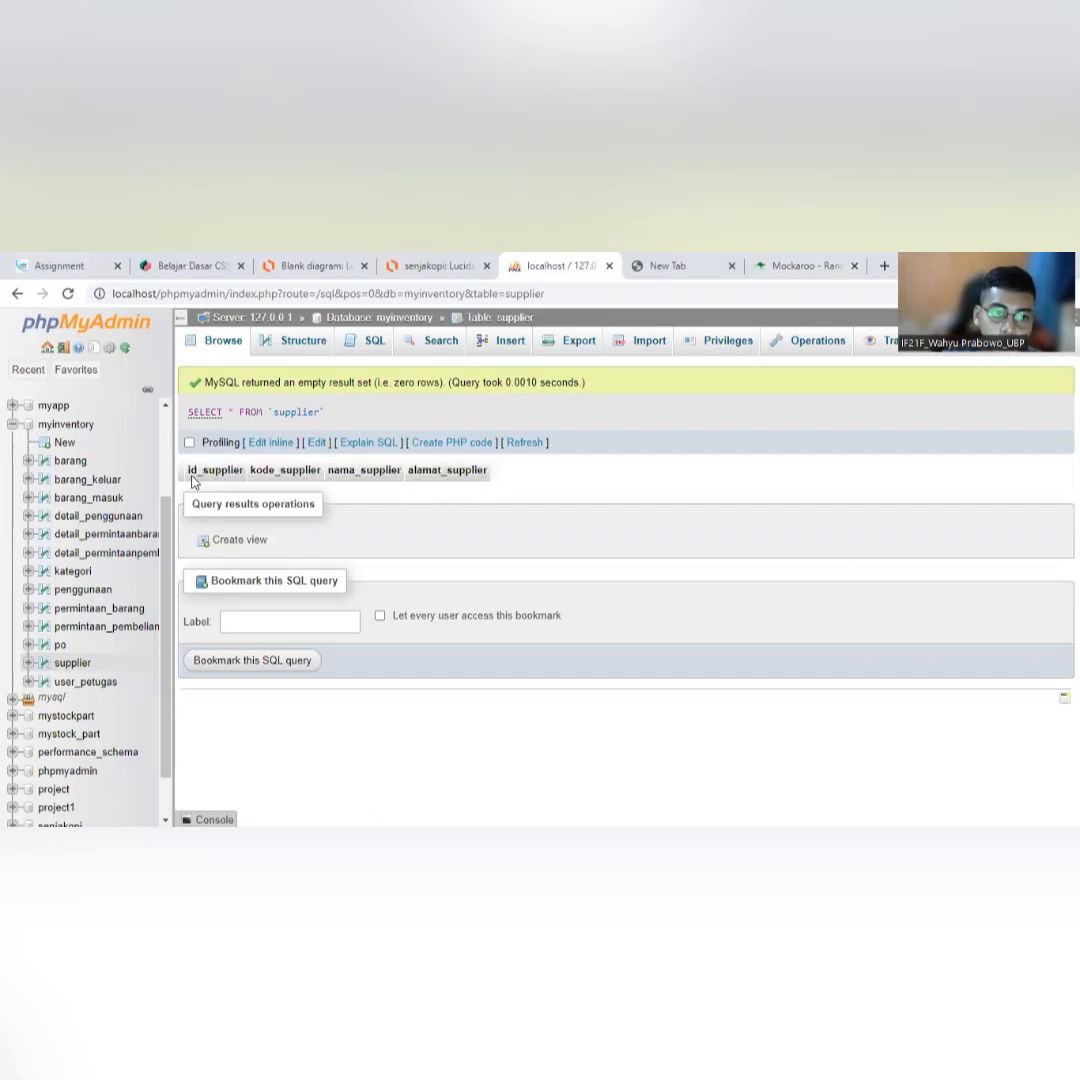
Copy the id_supplier column name from phpMyAdmin and paste it as the name of Mockaroo's first field.
{"action": "left_click_drag", "start_coordinate": [193, 469], "coordinate": [244, 470]}
{"action": "key", "text": "ctrl+c"}
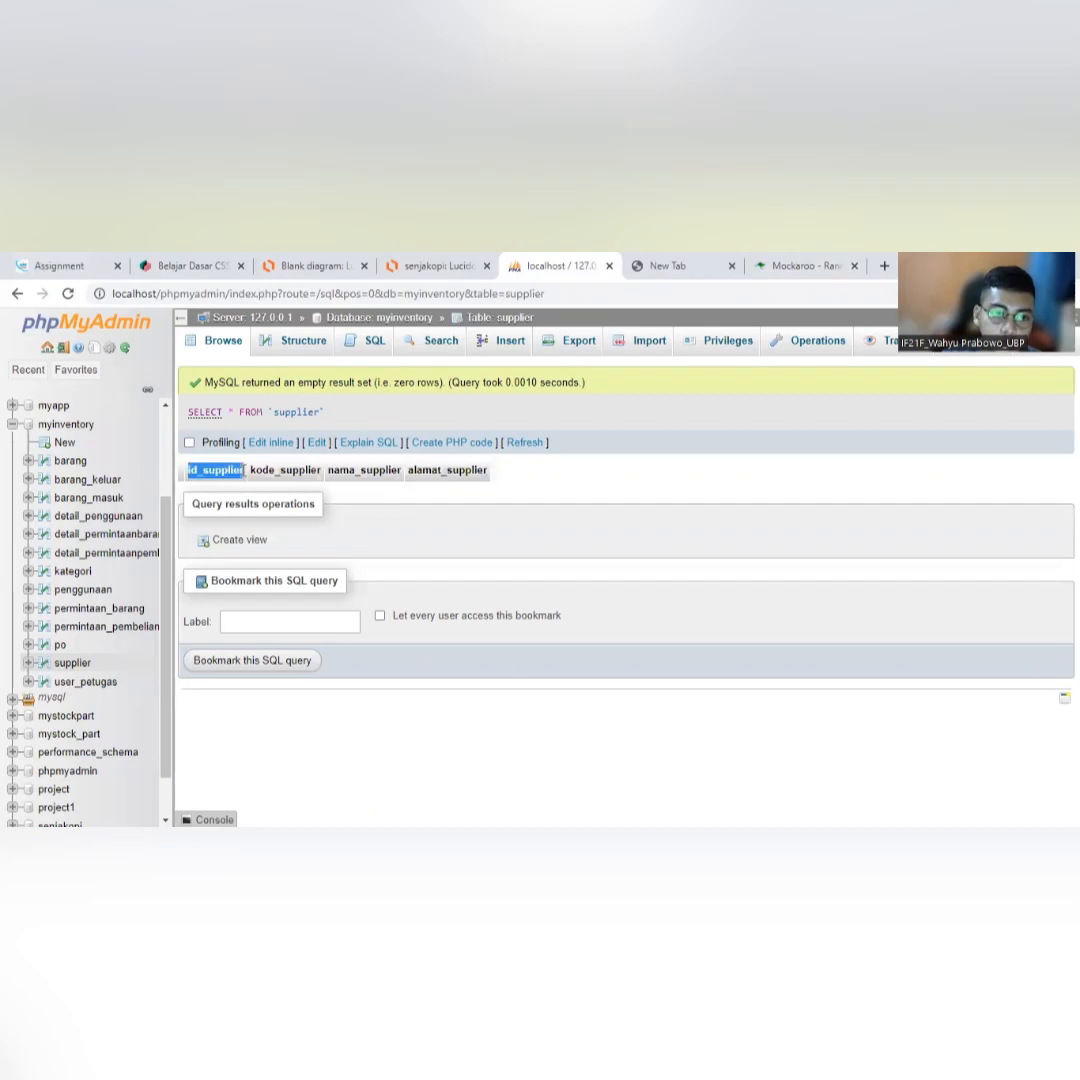
{"action": "left_click", "coordinate": [795, 266]}
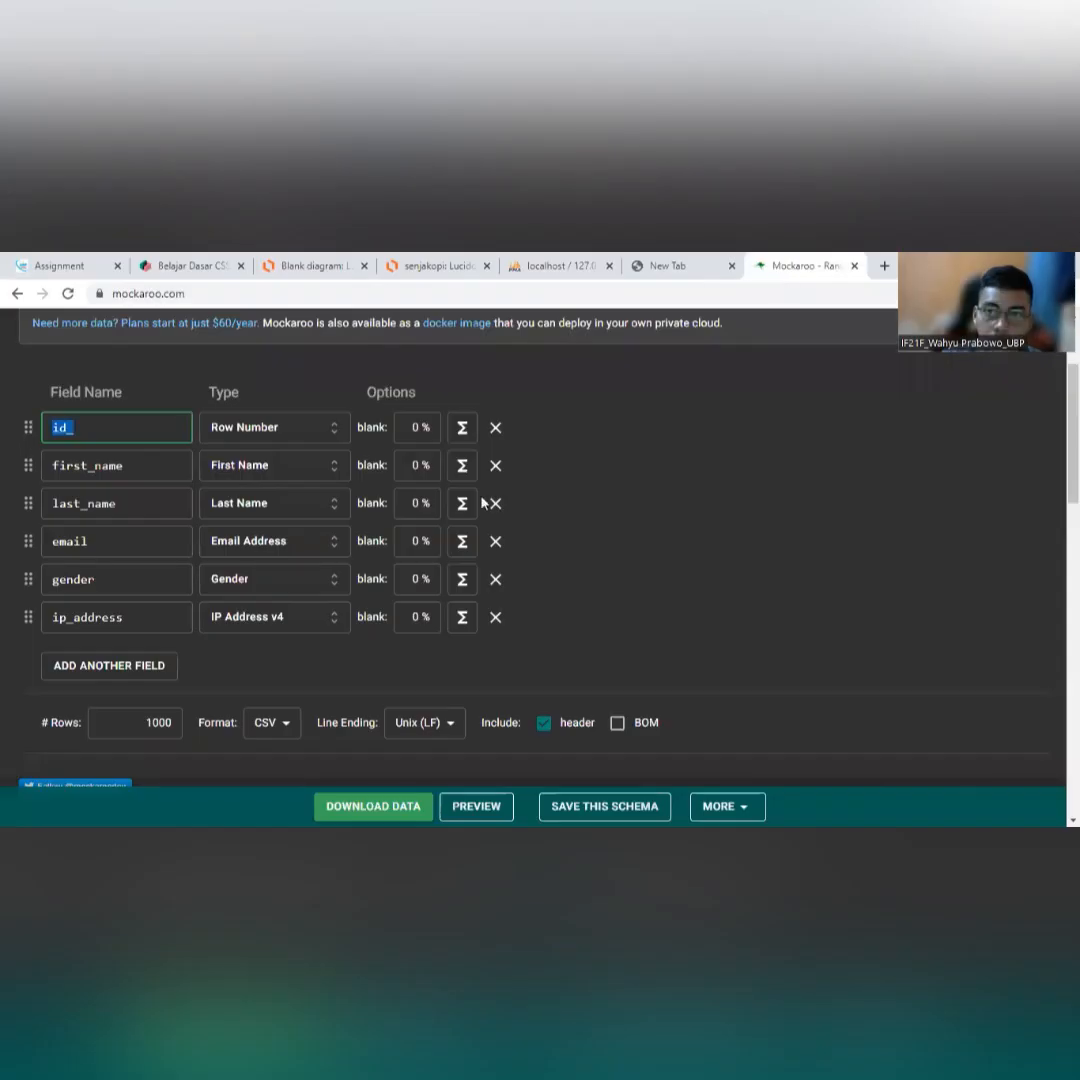
{"action": "key", "text": "ctrl+v"}
Search the data types for numb and set the id_supplier field's type to Row Number.
{"action": "double_click", "coordinate": [130, 465]}
{"action": "left_click", "coordinate": [298, 438]}
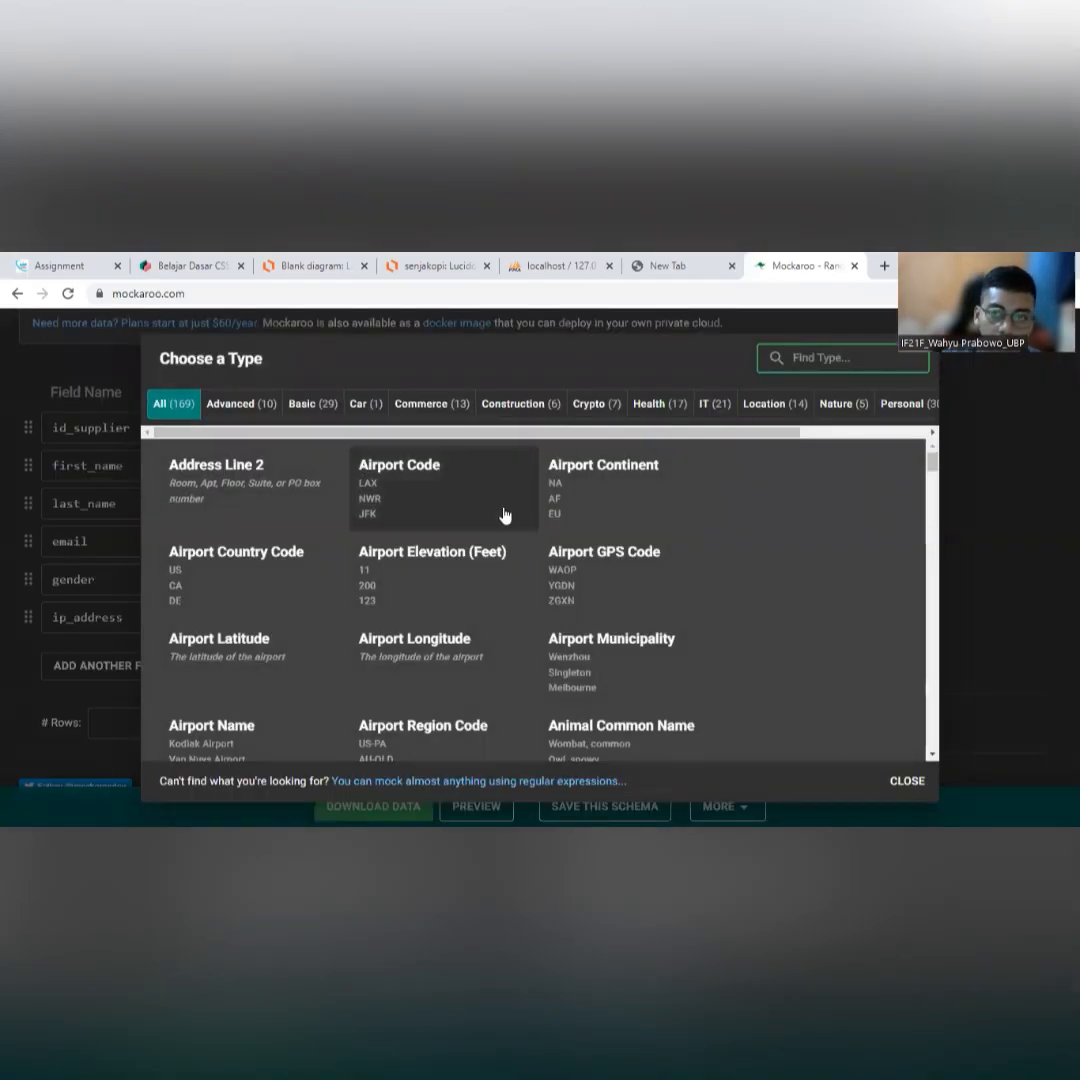
{"action": "type", "text": "numb"}
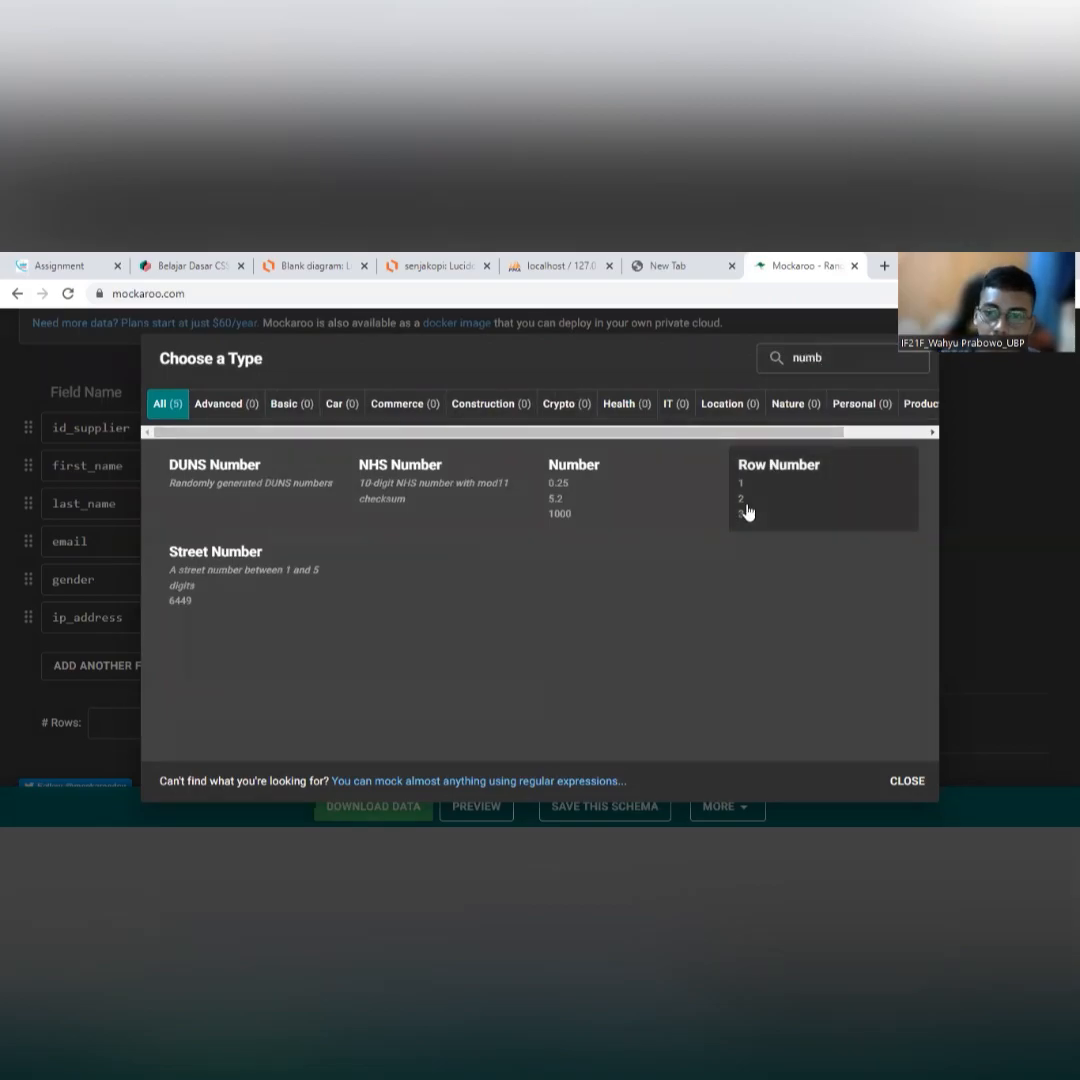
{"action": "left_click", "coordinate": [747, 510]}
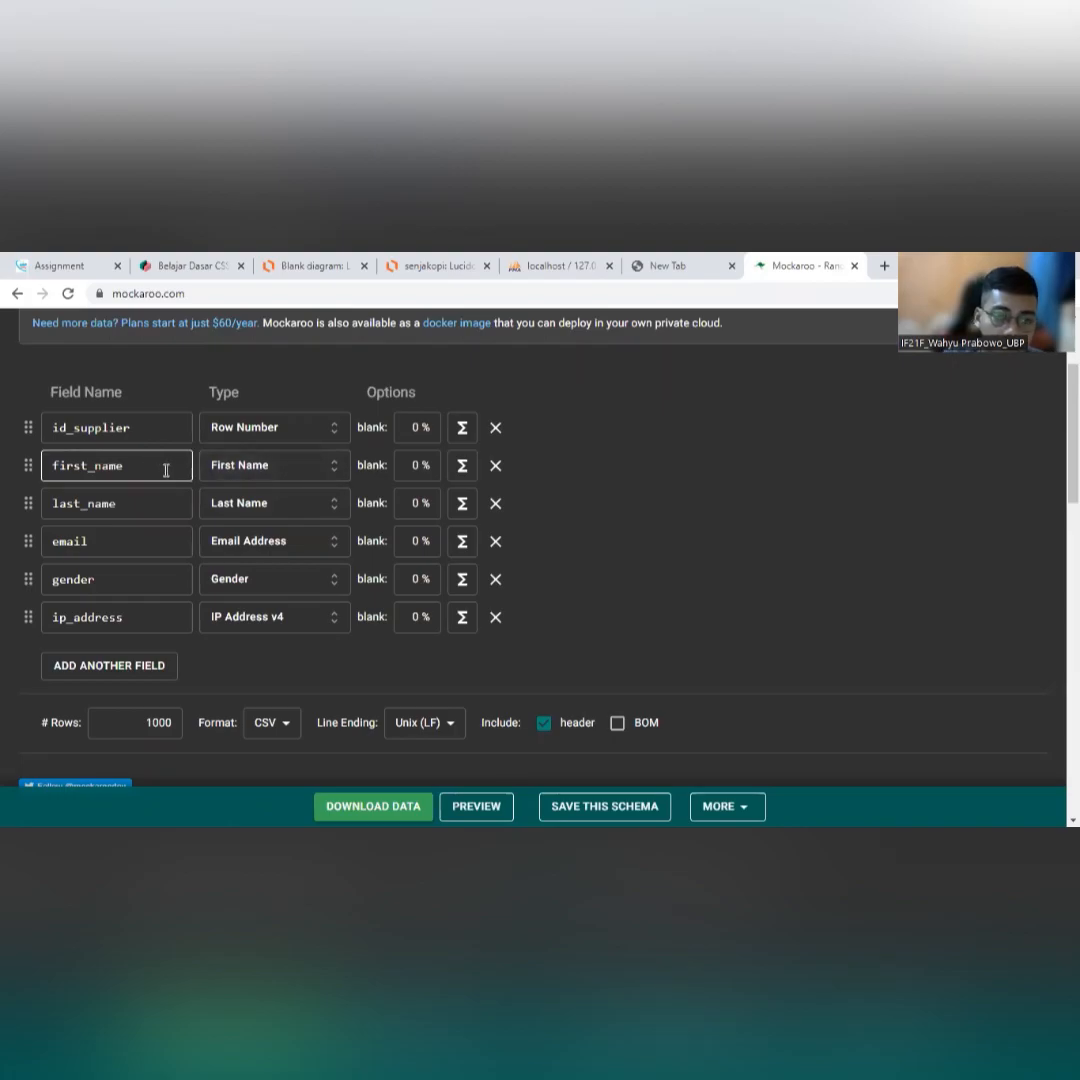
Copy the kode_supplier column name from phpMyAdmin and paste it as the name of Mockaroo's second field.
{"action": "left_click", "coordinate": [682, 272]}
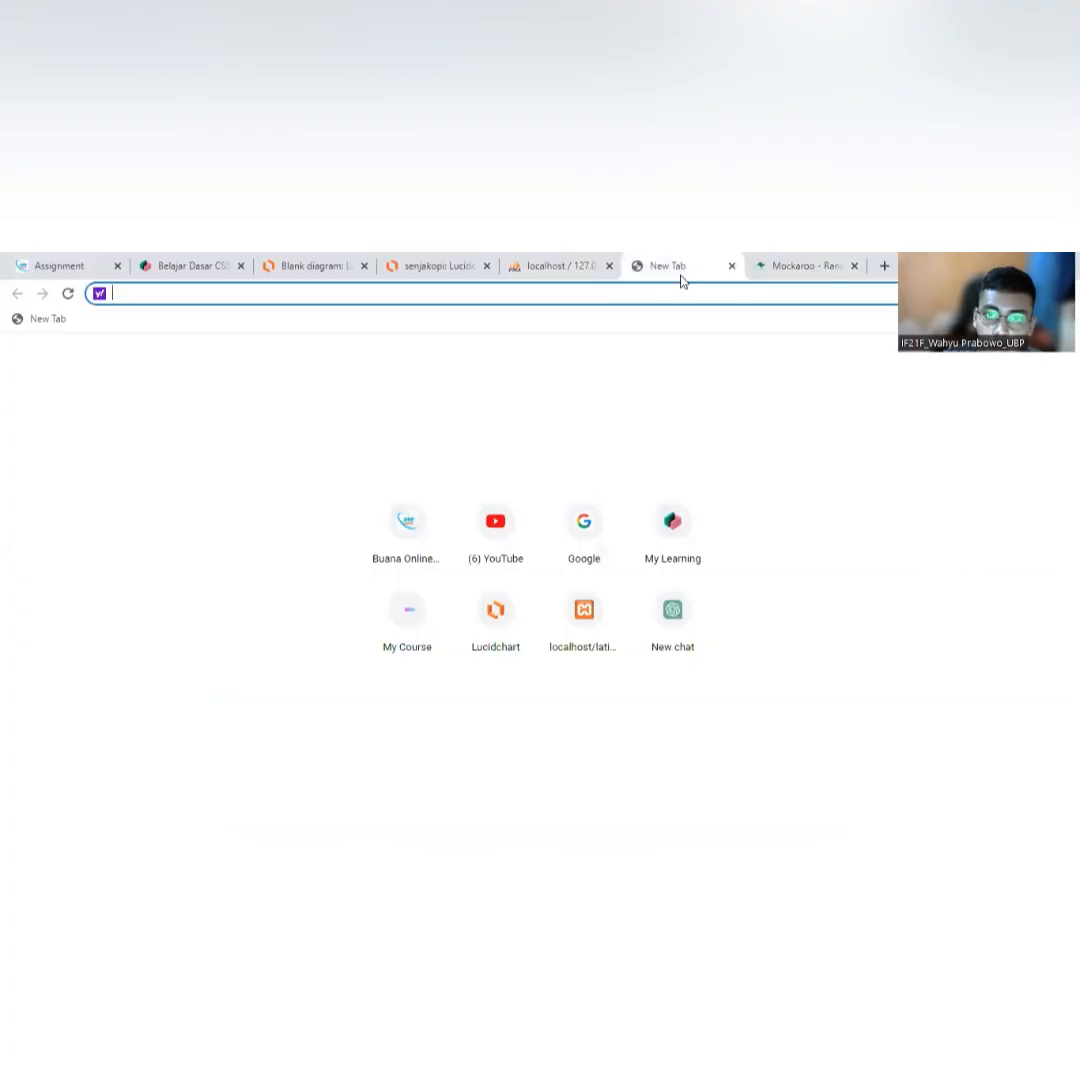
{"action": "left_click", "coordinate": [555, 276]}
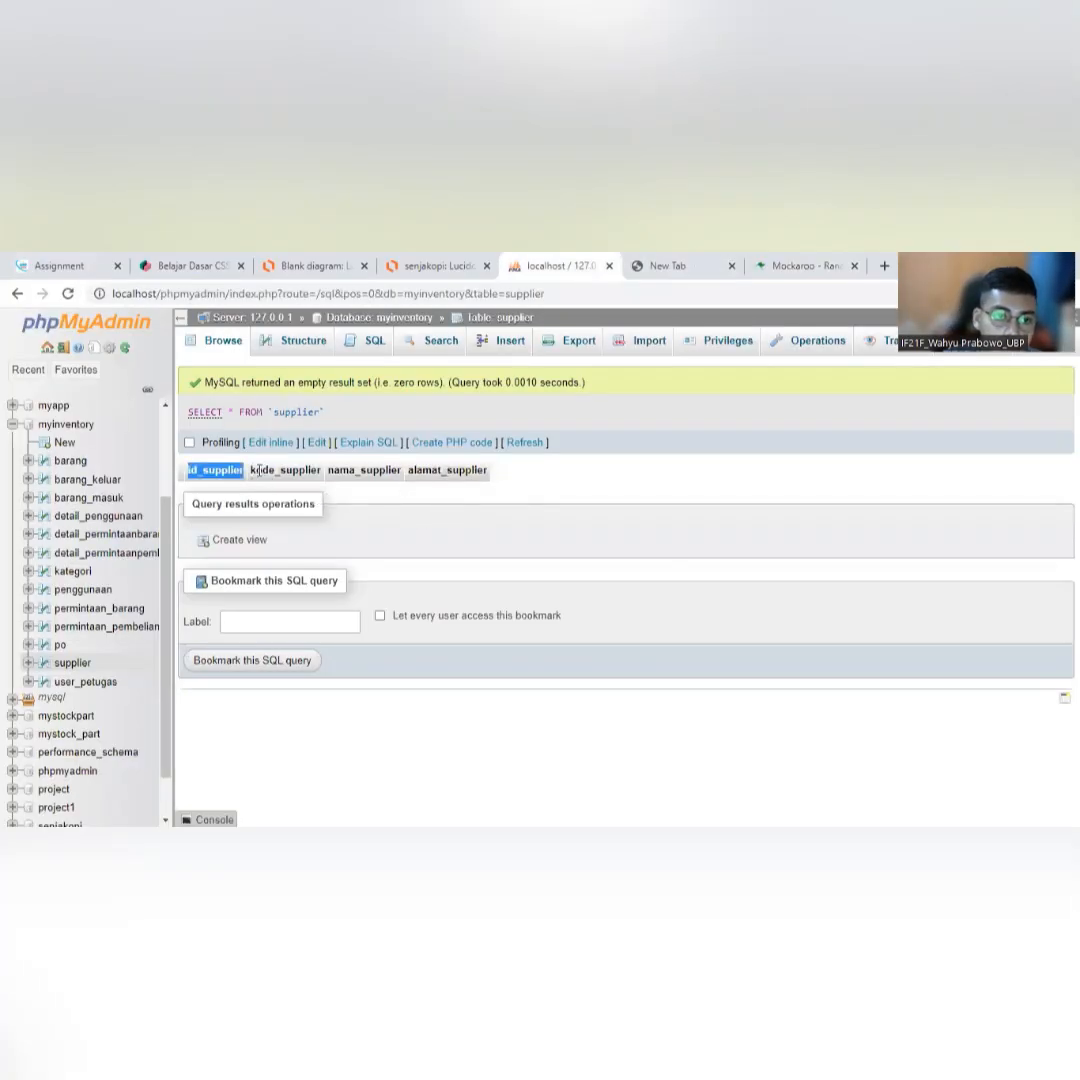
{"action": "left_click_drag", "start_coordinate": [251, 470], "coordinate": [328, 480]}
{"action": "key", "text": "ctrl+c"}
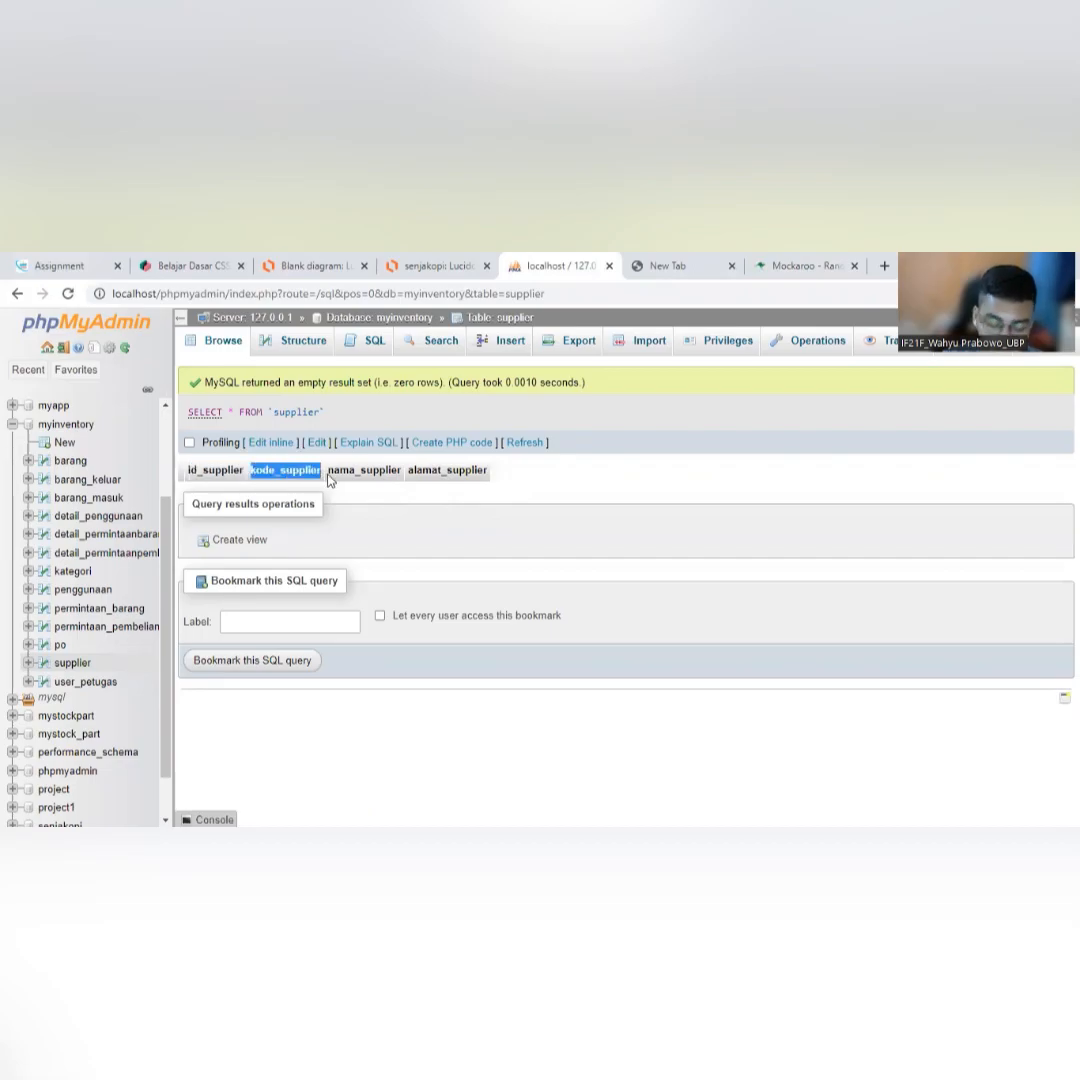
{"action": "left_click", "coordinate": [790, 268]}
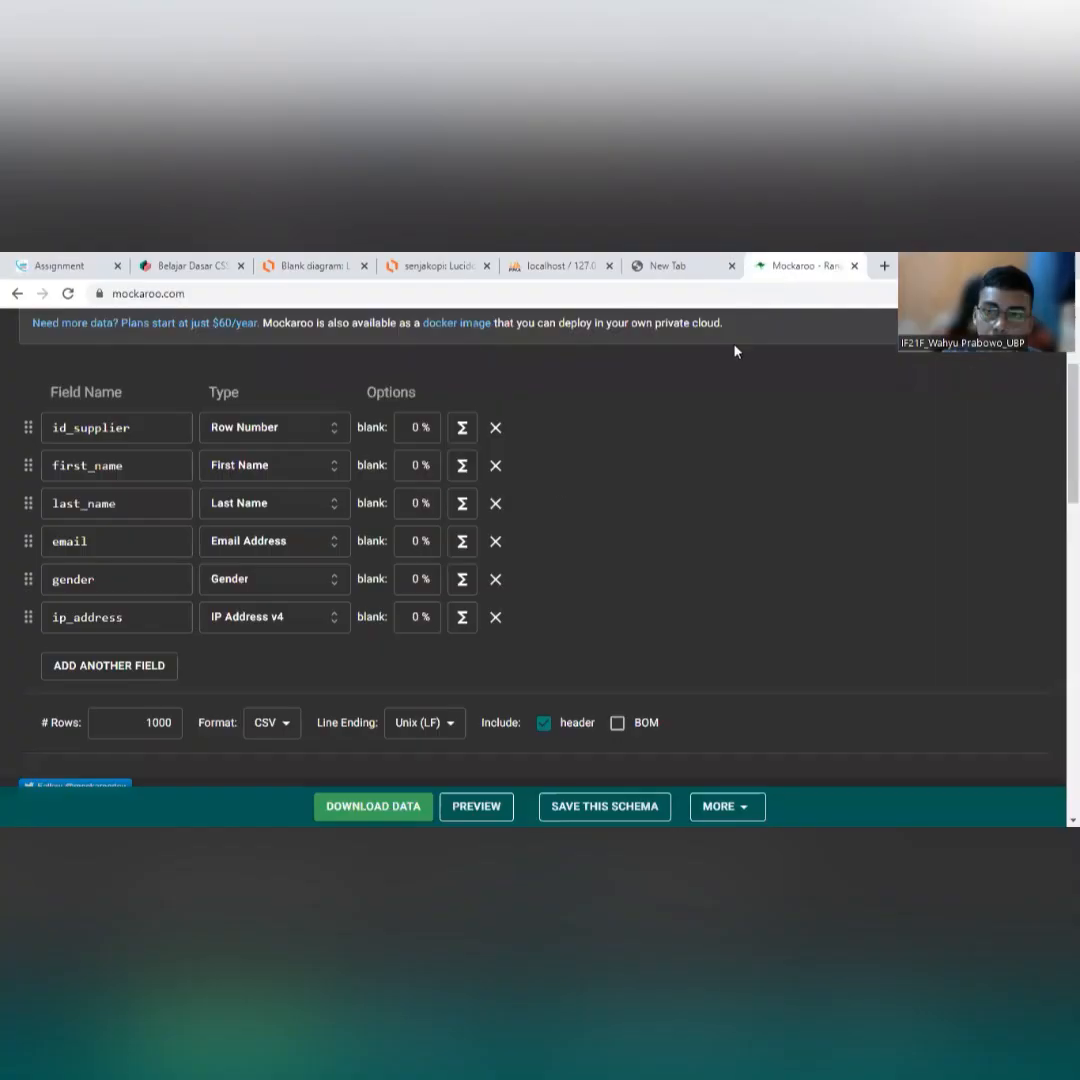
{"action": "double_click", "coordinate": [158, 470]}
{"action": "key", "text": "ctrl+v"}
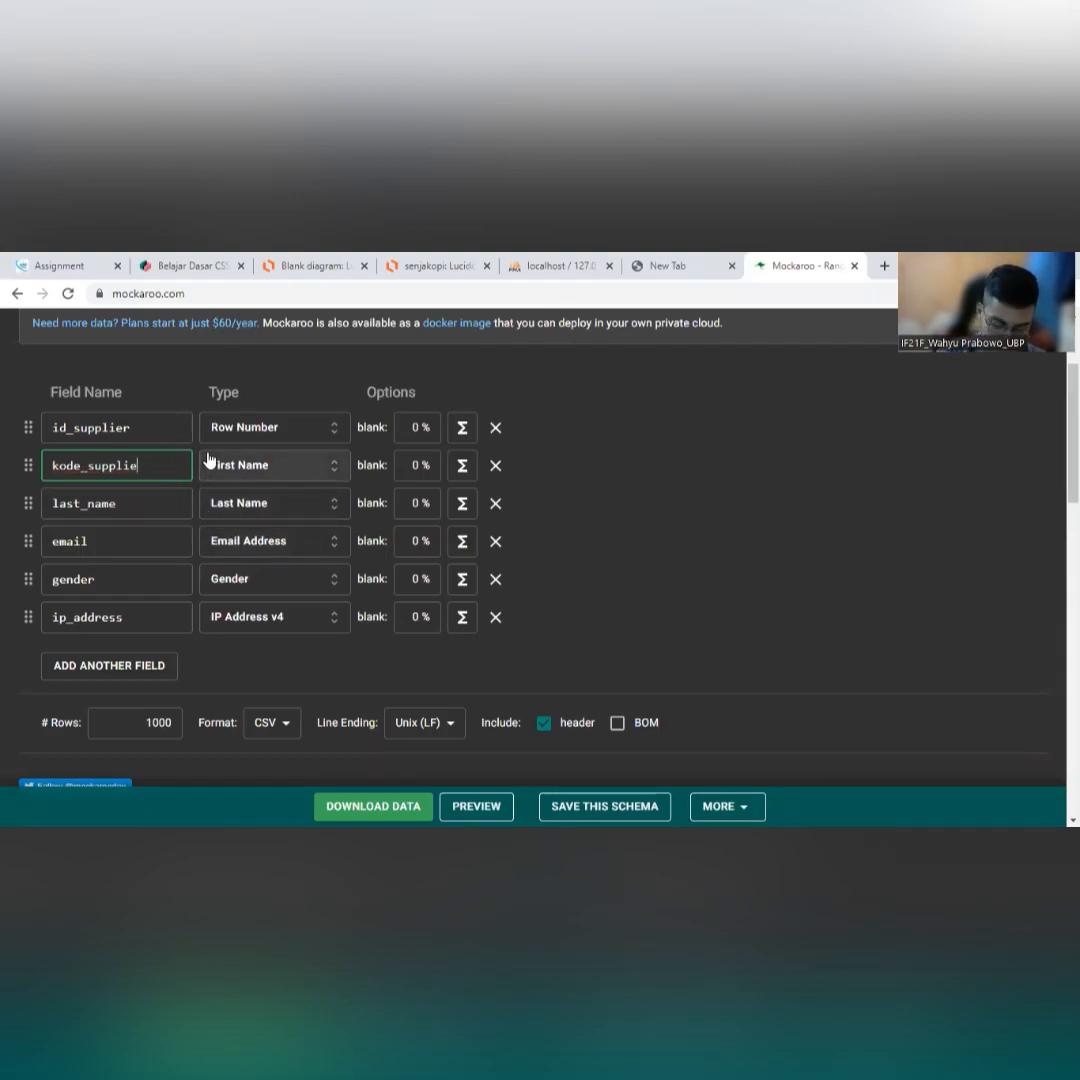
Open the type chooser for kode_supplier, clear the old search and look through the Advanced and Basic data types.
{"action": "left_click", "coordinate": [313, 481]}
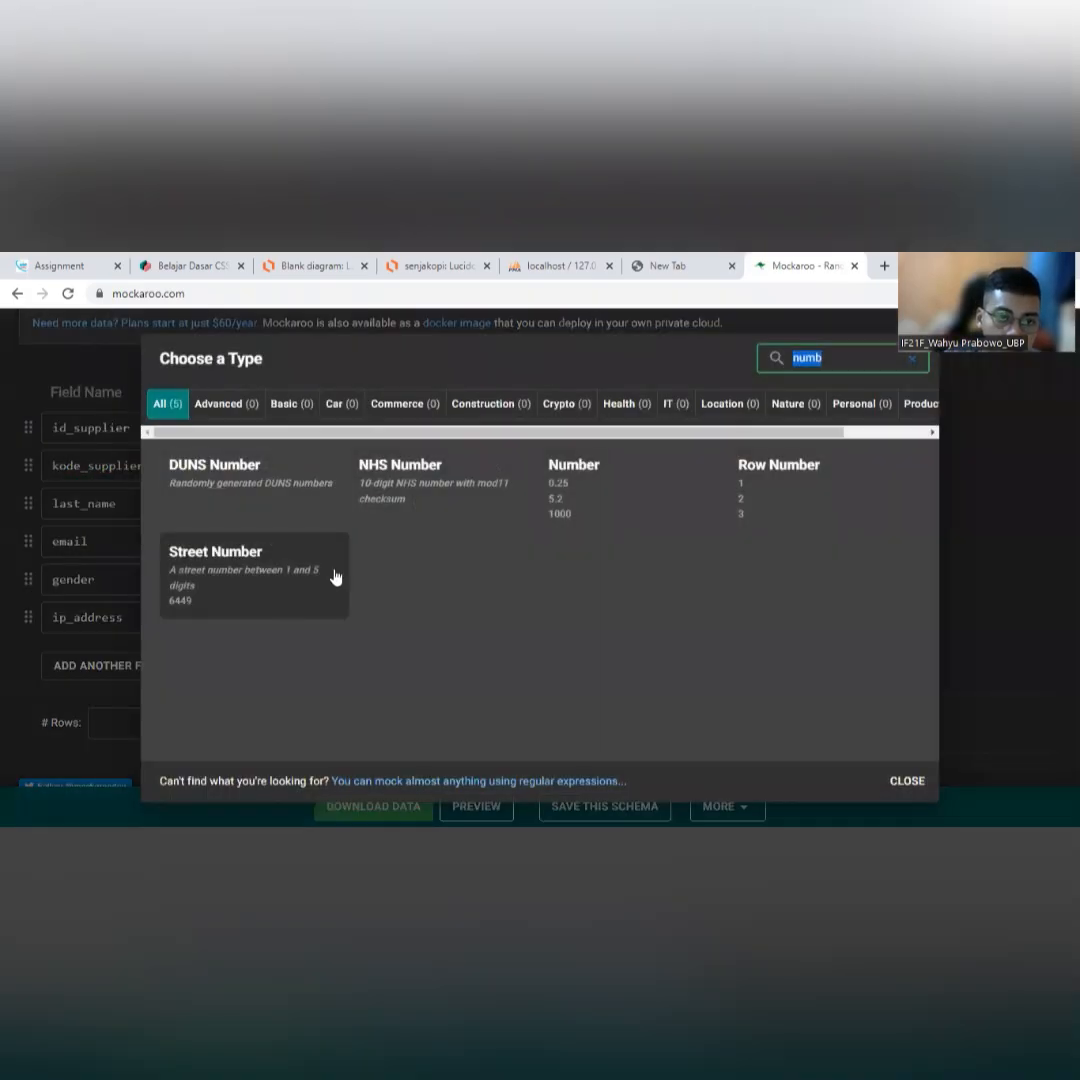
{"action": "left_click", "coordinate": [249, 407]}
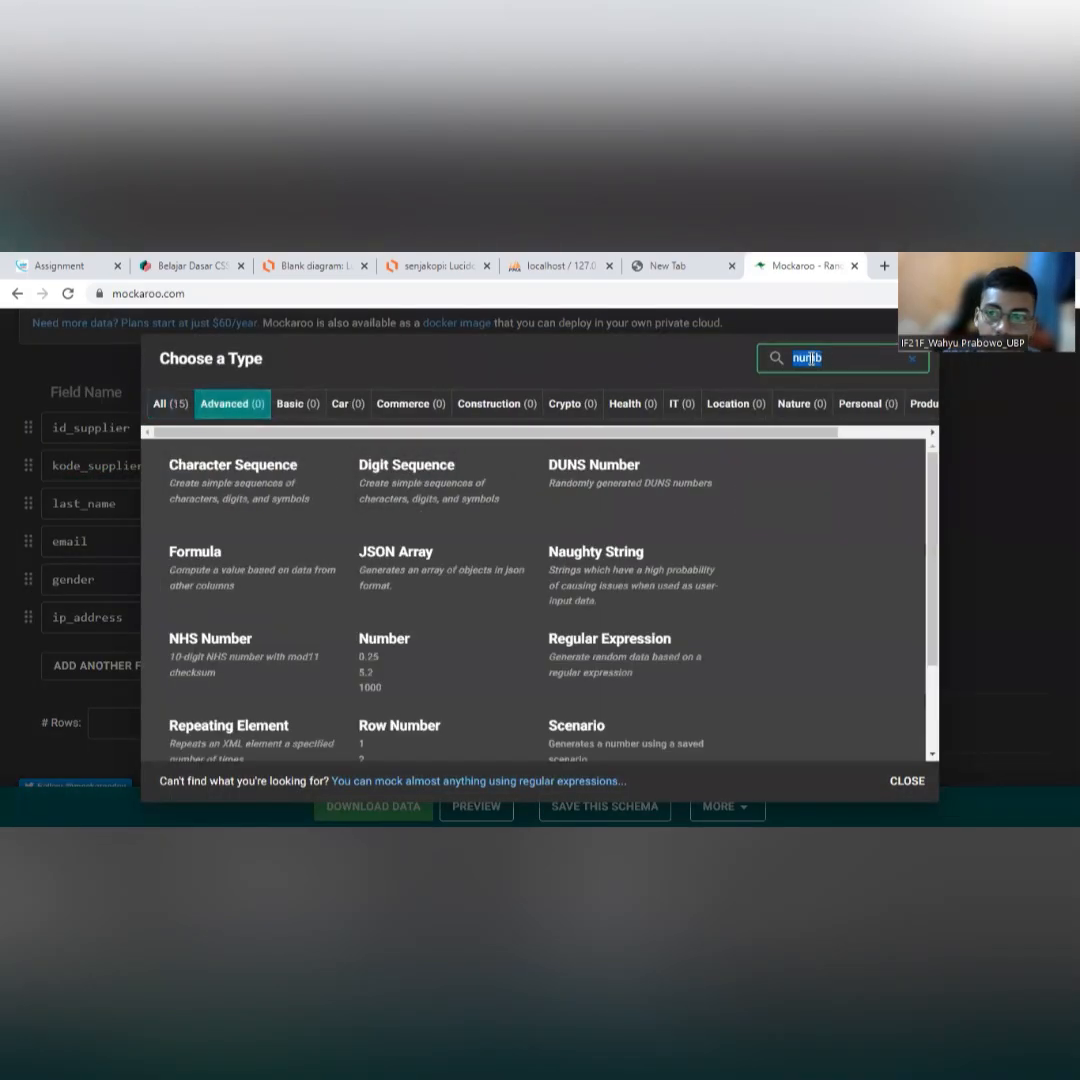
{"action": "key", "text": "BackSpace"}
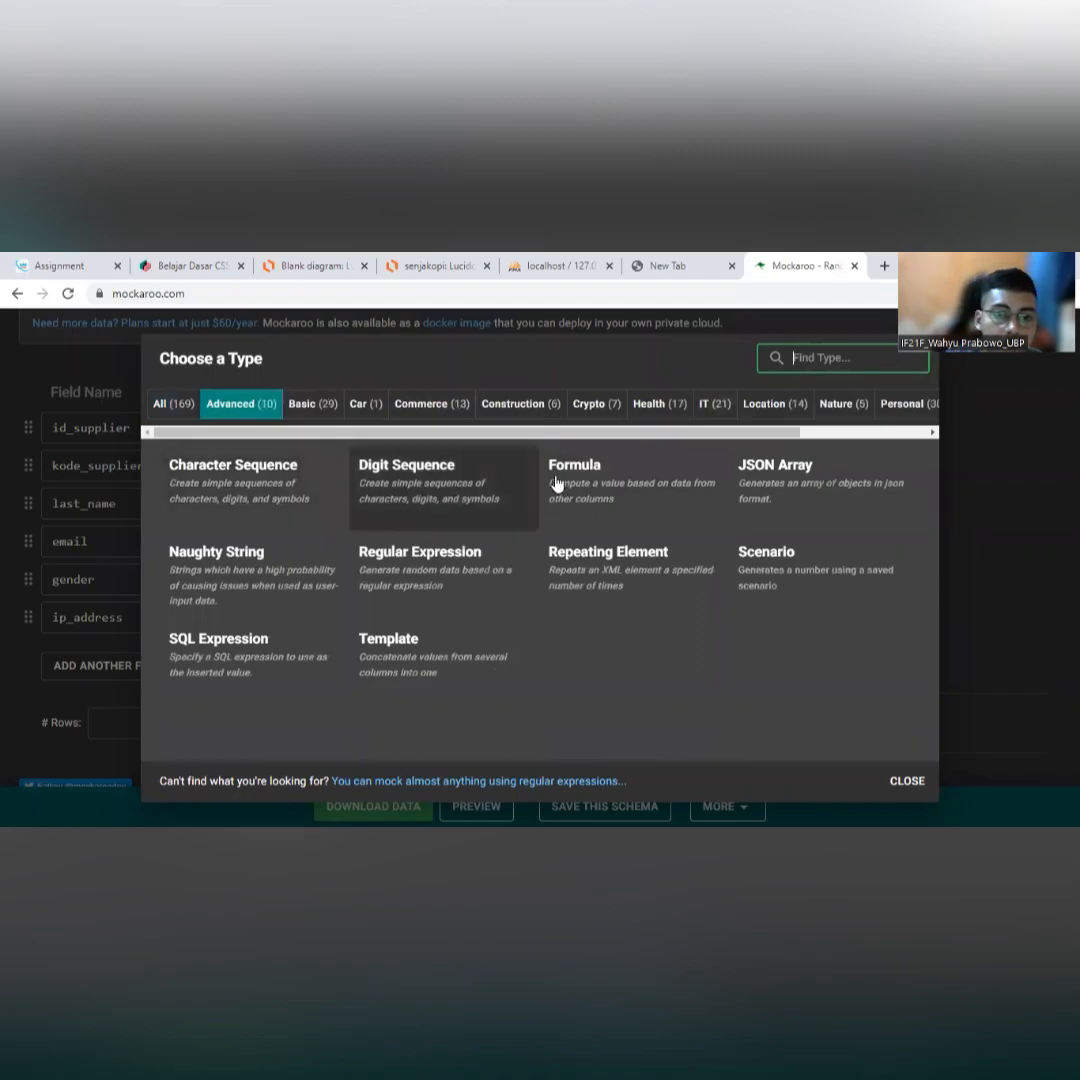
{"action": "left_click", "coordinate": [305, 410]}
{"action": "scroll", "coordinate": [340, 550], "scroll_direction": "down", "scroll_amount": 1}
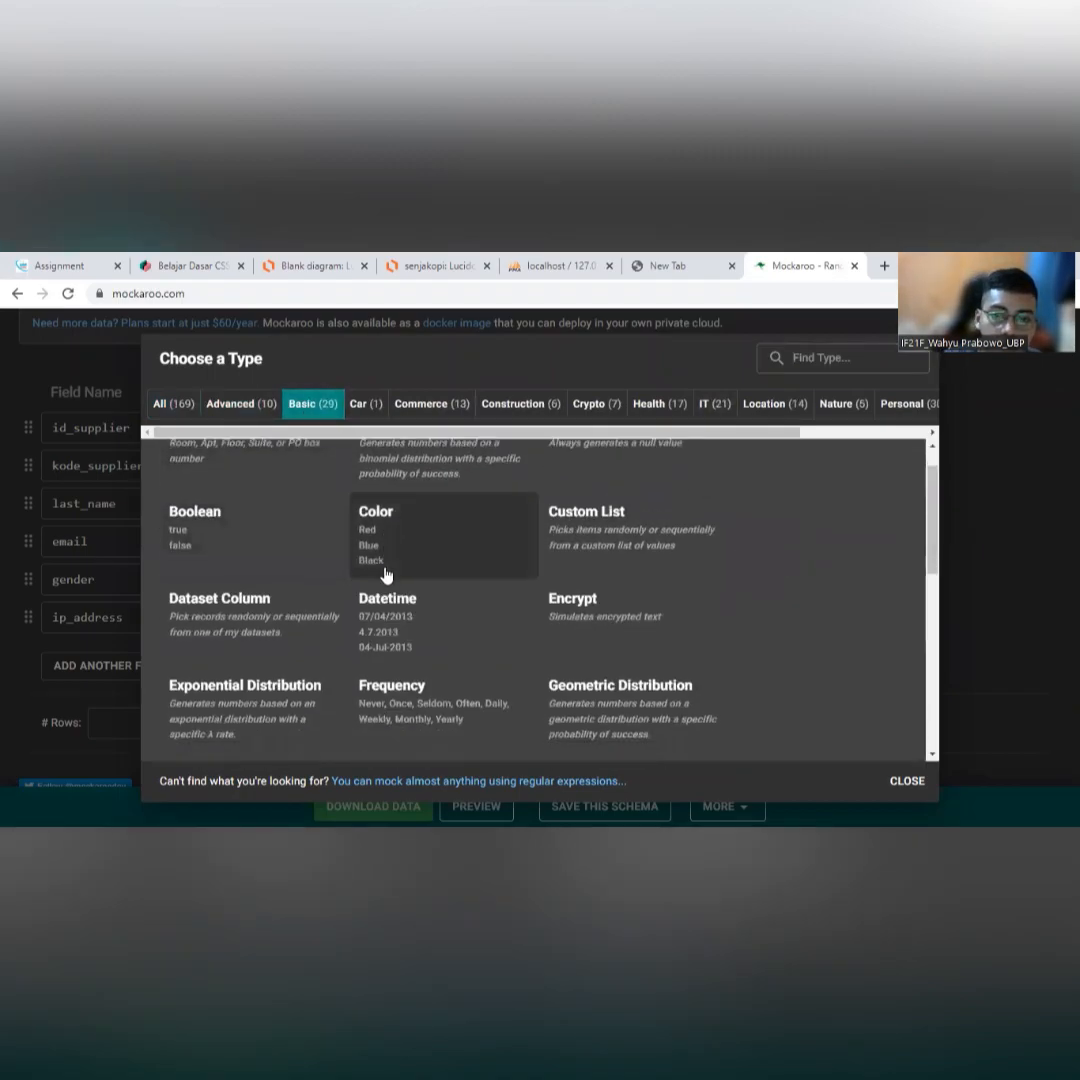
{"action": "scroll", "coordinate": [424, 588], "scroll_direction": "down", "scroll_amount": 4}
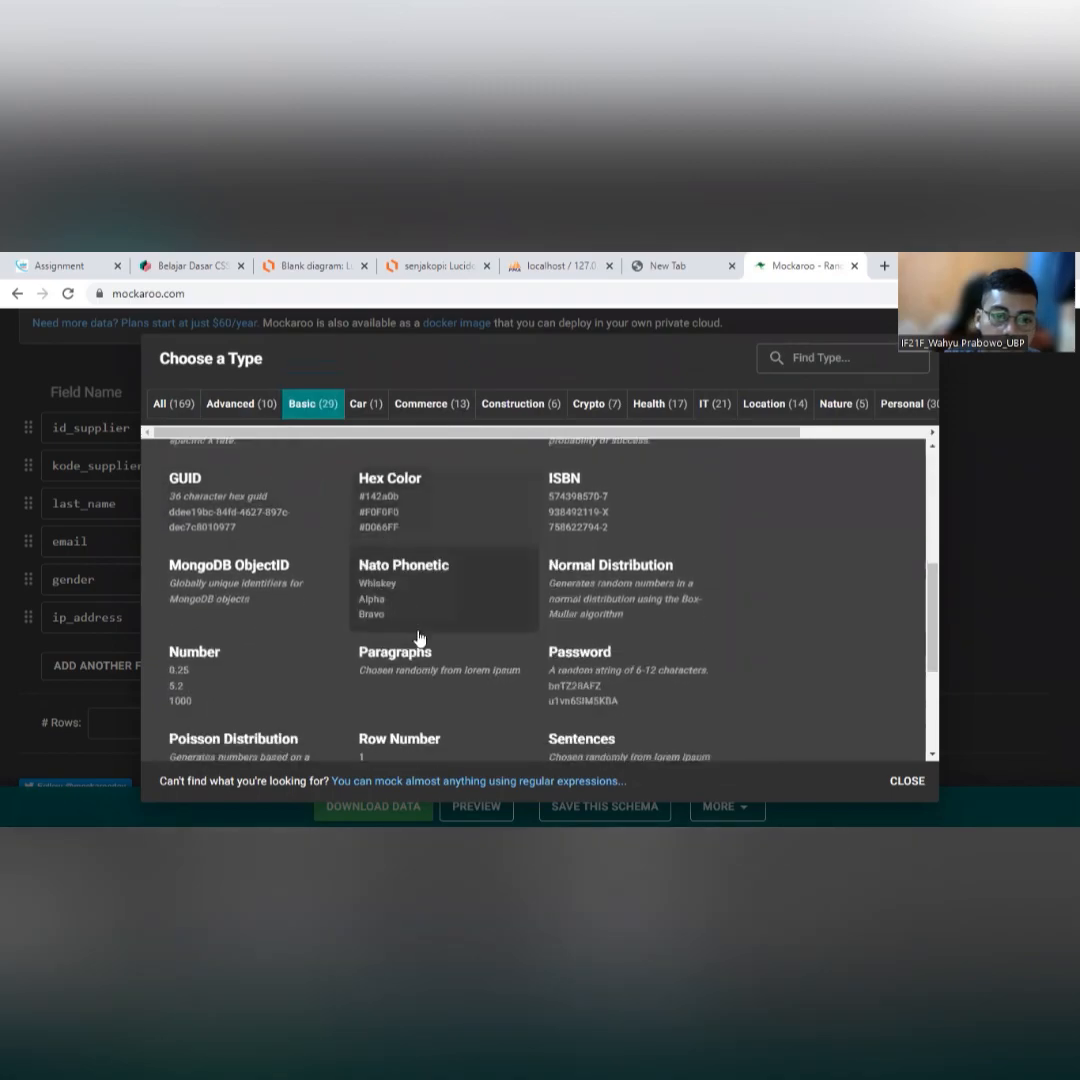
{"action": "scroll", "coordinate": [487, 628], "scroll_direction": "down", "scroll_amount": 2}
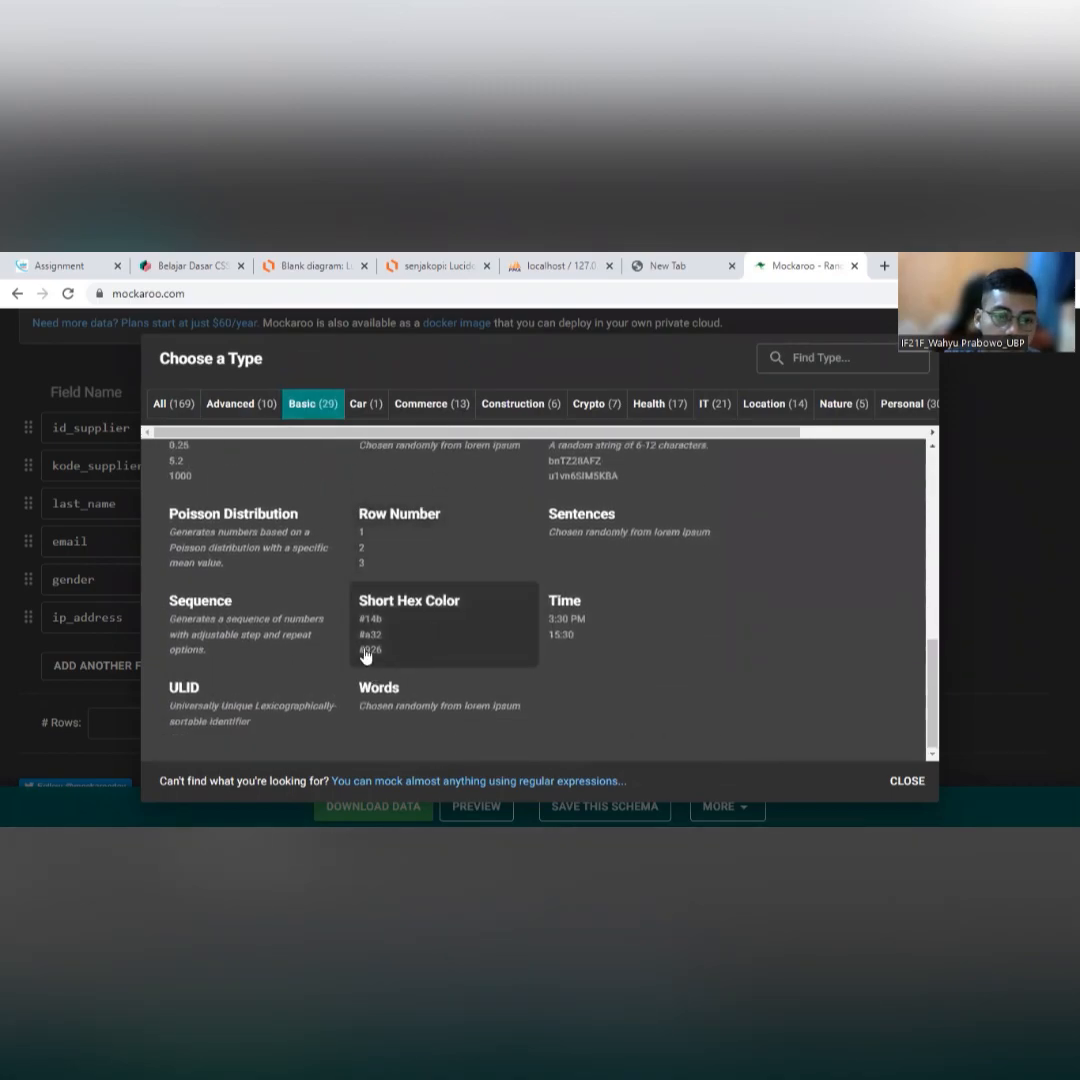
{"action": "scroll", "coordinate": [366, 655], "scroll_direction": "up", "scroll_amount": 7}
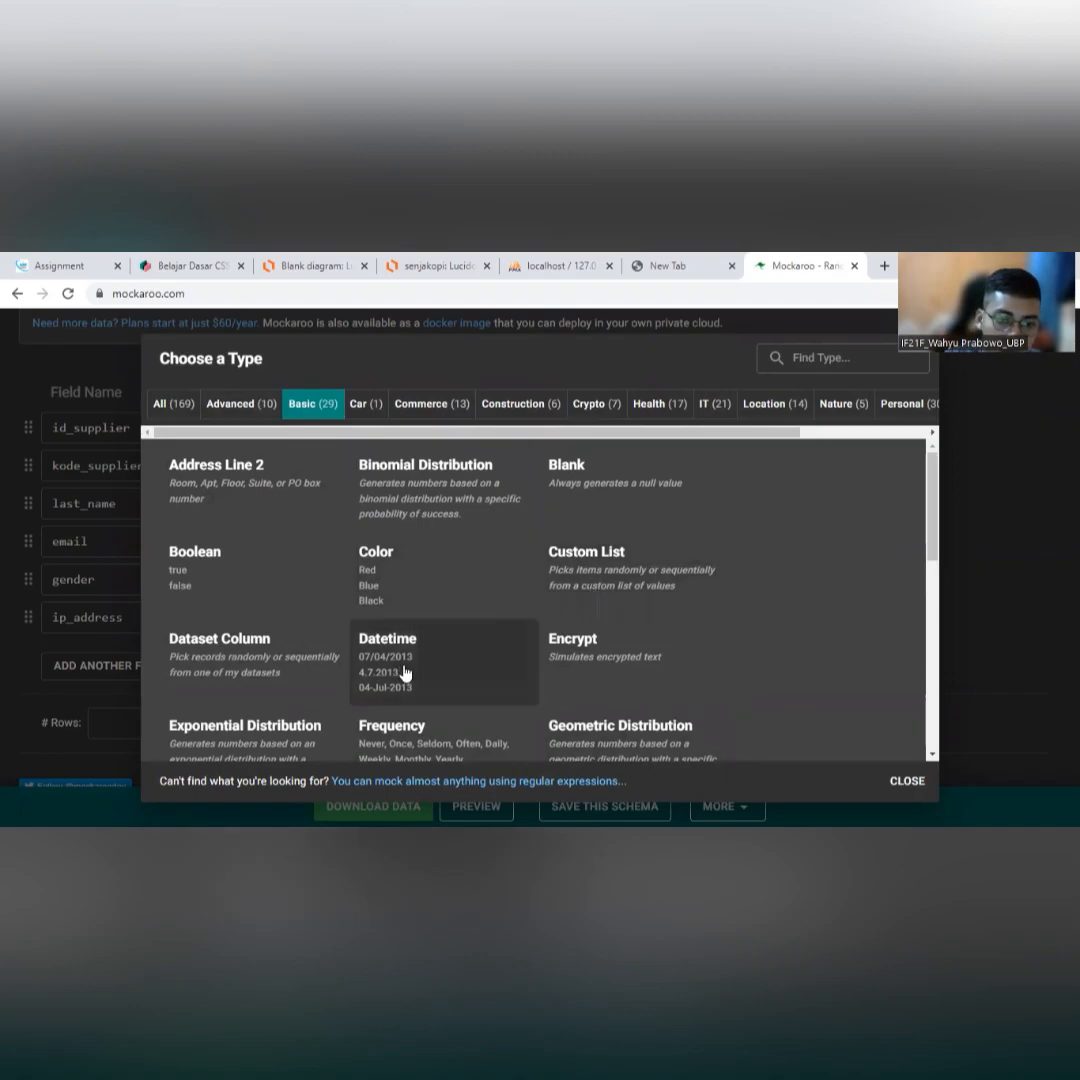
{"action": "scroll", "coordinate": [490, 610], "scroll_direction": "down", "scroll_amount": 2}
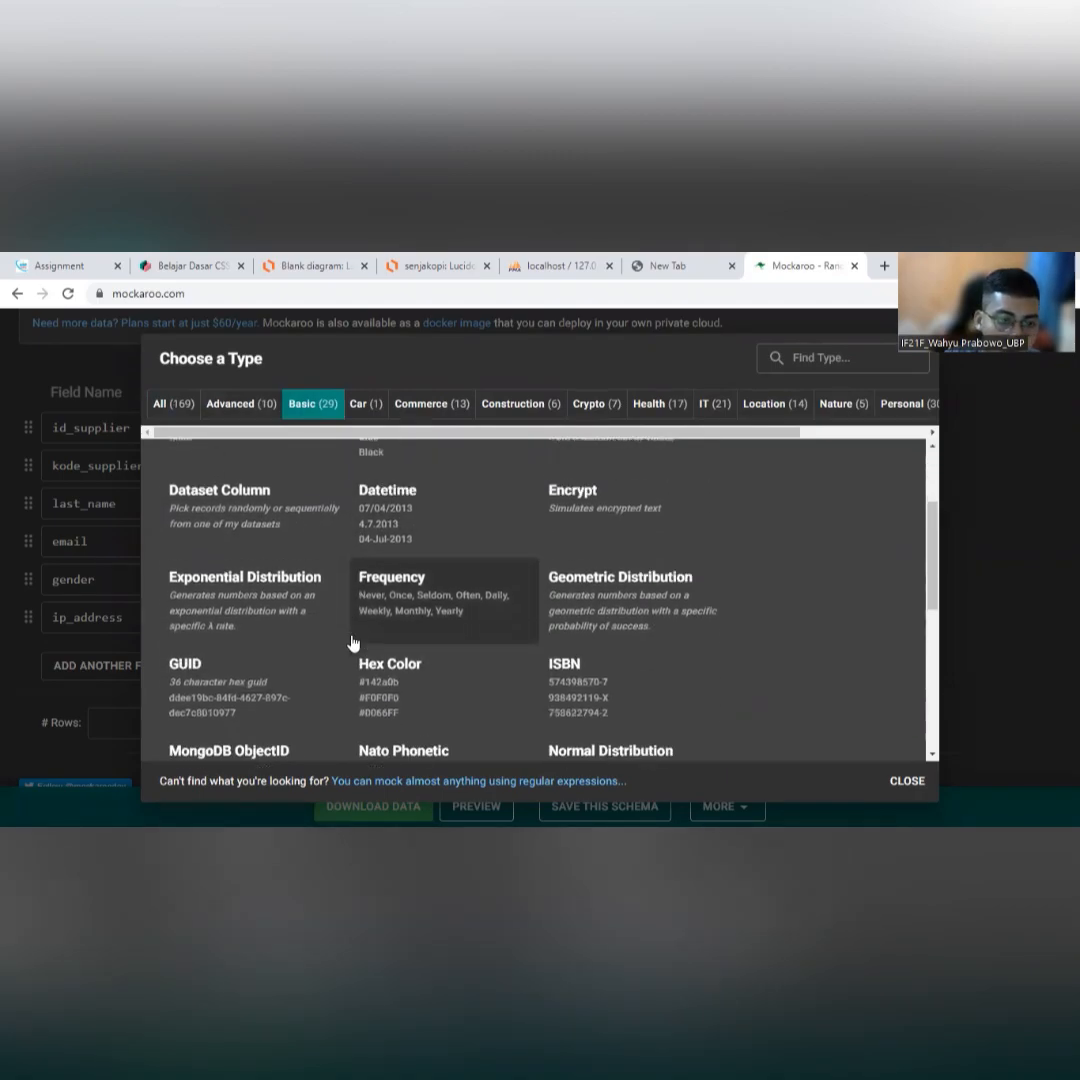
{"action": "scroll", "coordinate": [352, 643], "scroll_direction": "down", "scroll_amount": 5}
{"action": "scroll", "coordinate": [485, 642], "scroll_direction": "down", "scroll_amount": 1}
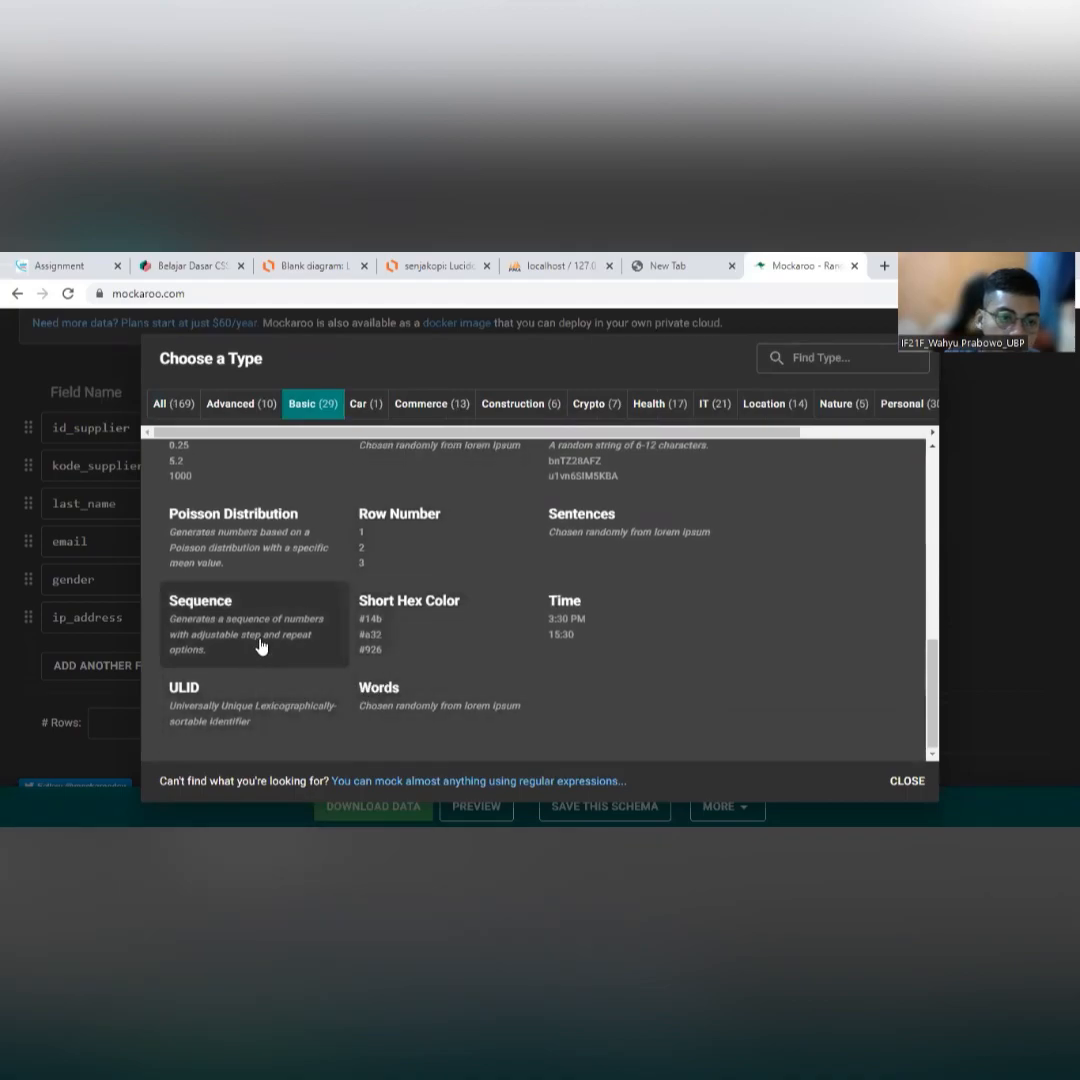
{"action": "scroll", "coordinate": [260, 645], "scroll_direction": "up", "scroll_amount": 1}
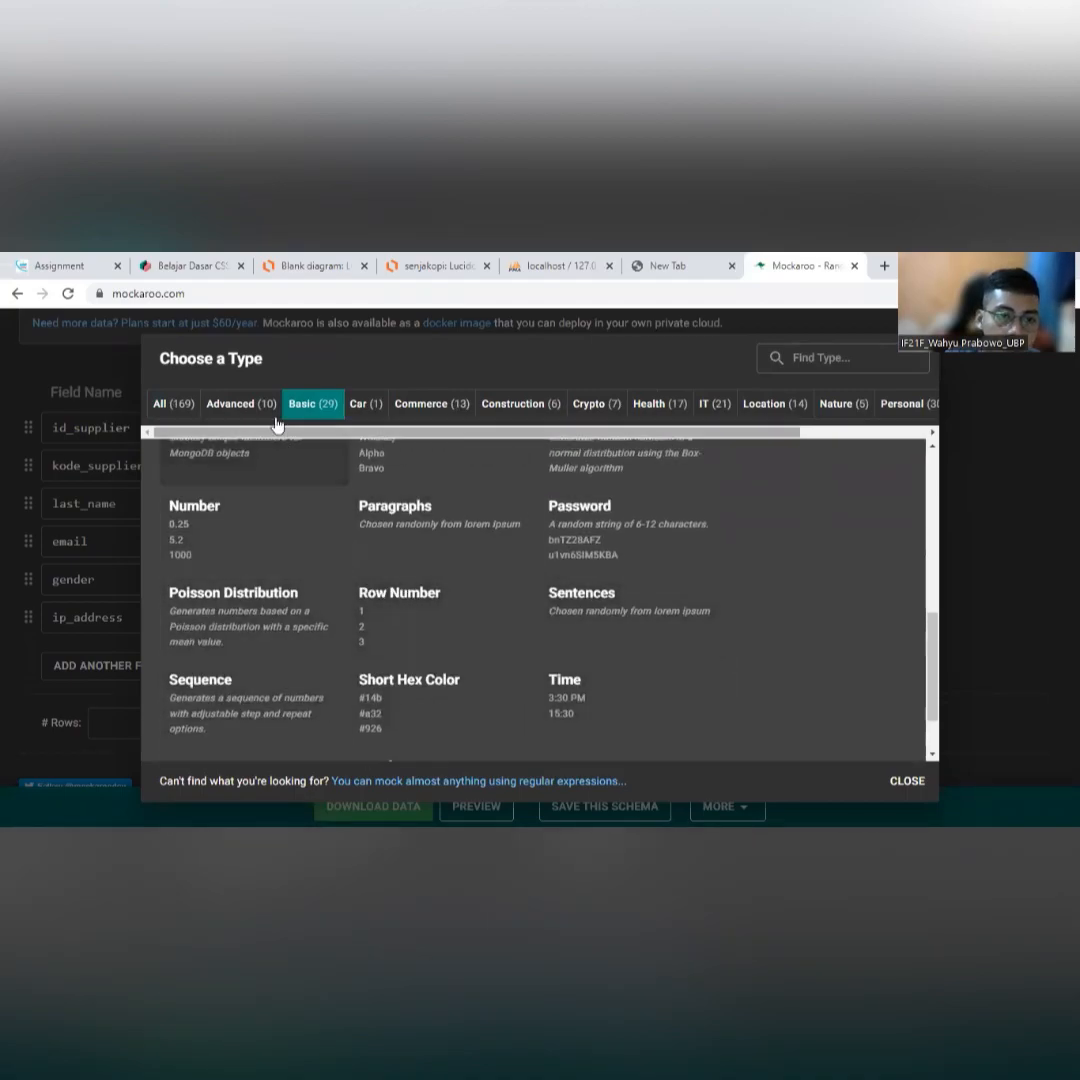
Compare the Advanced and Basic types again and try Custom List as the kode_supplier field's type.
{"action": "left_click", "coordinate": [262, 404]}
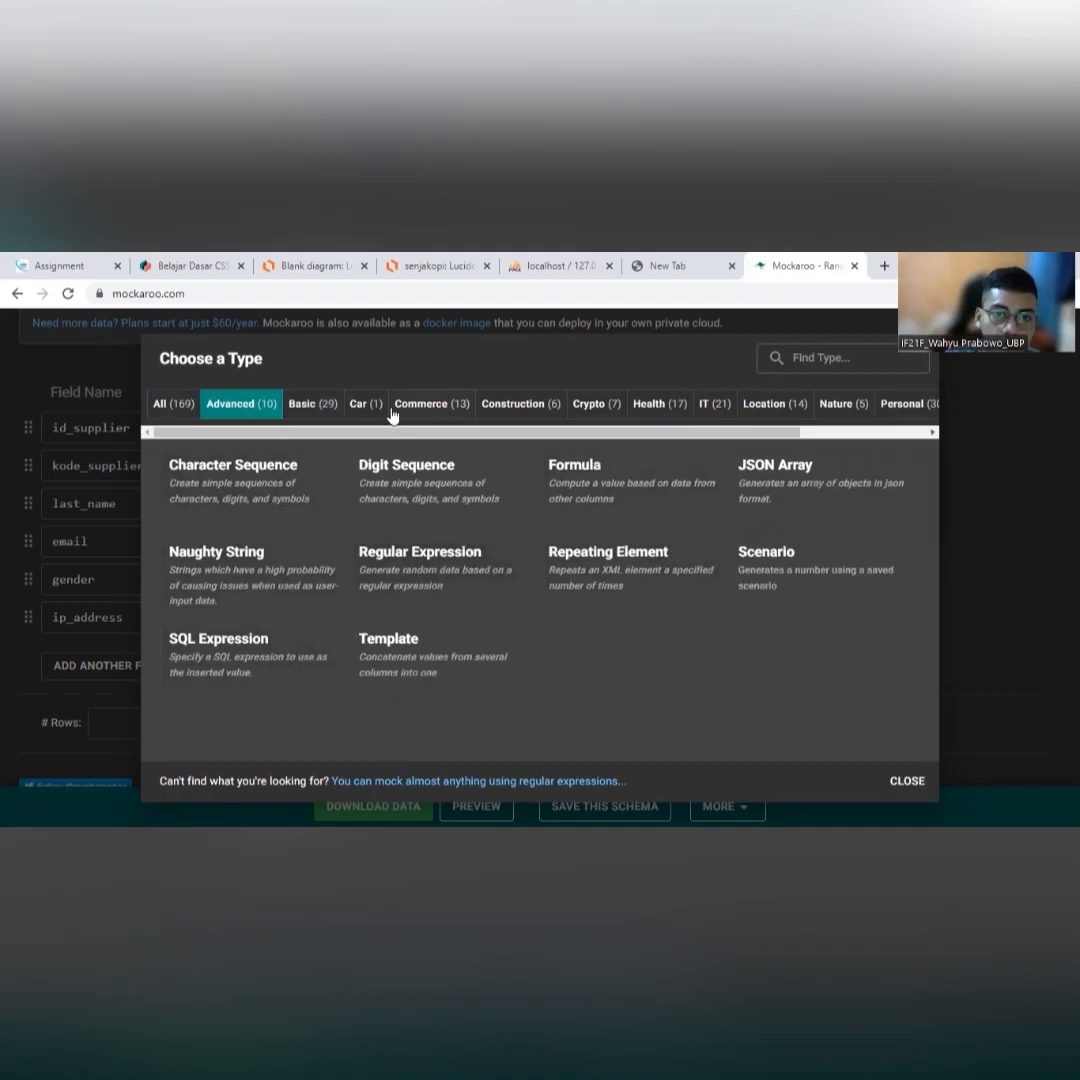
{"action": "left_click", "coordinate": [315, 410]}
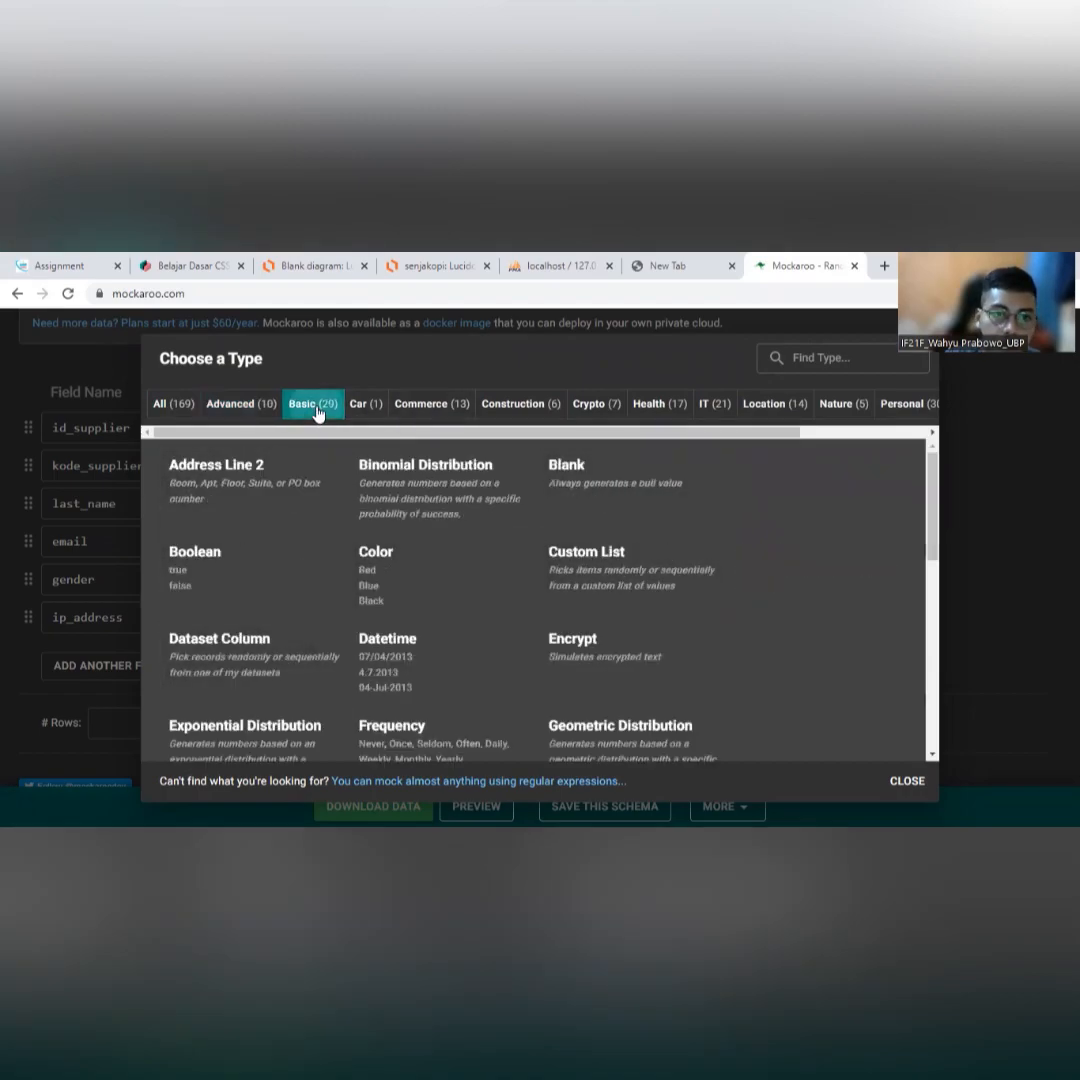
{"action": "left_click", "coordinate": [583, 581]}
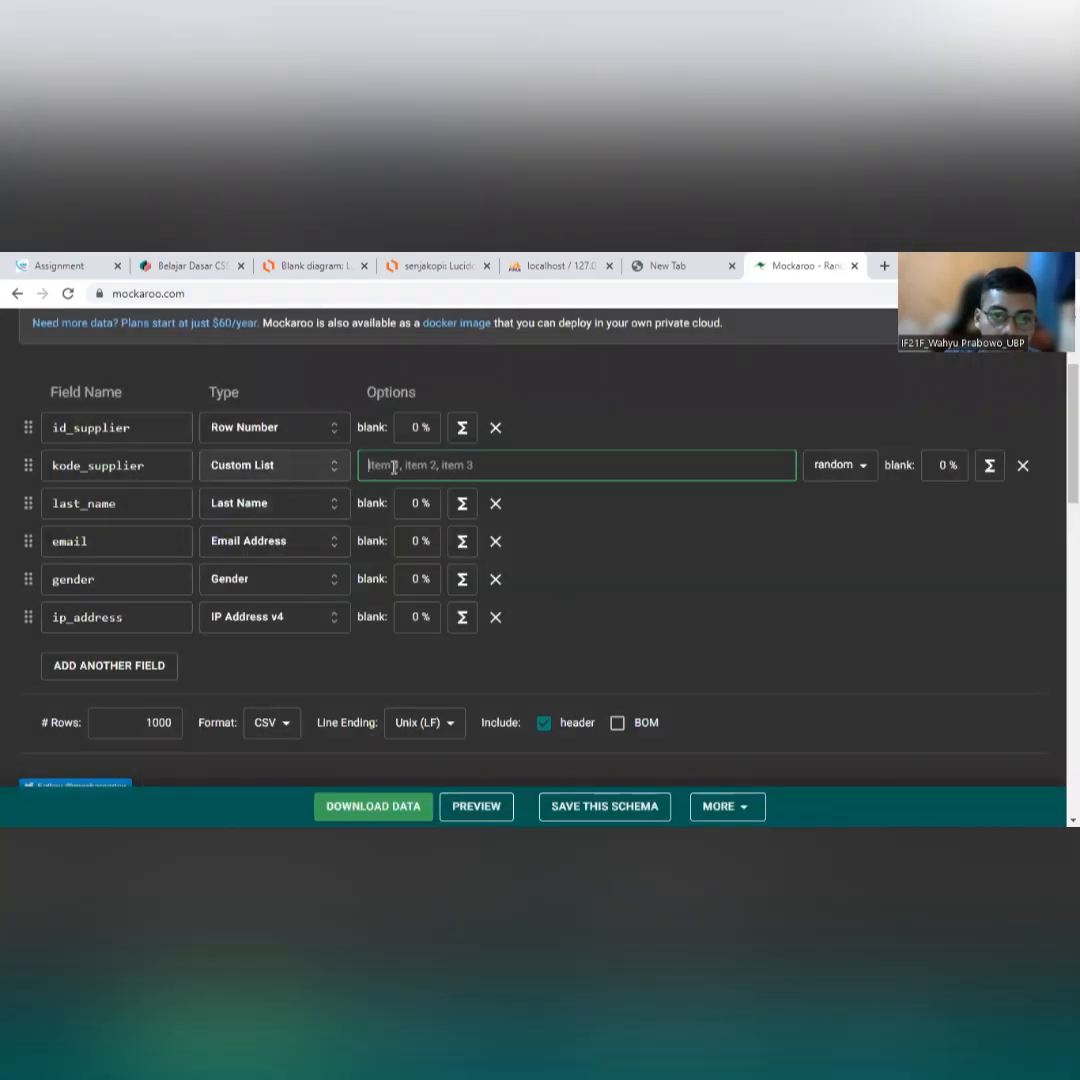
Set the kode_supplier field's type to Hex Color from the Basic types, leaving the type chooser closed.
{"action": "left_click", "coordinate": [301, 466]}
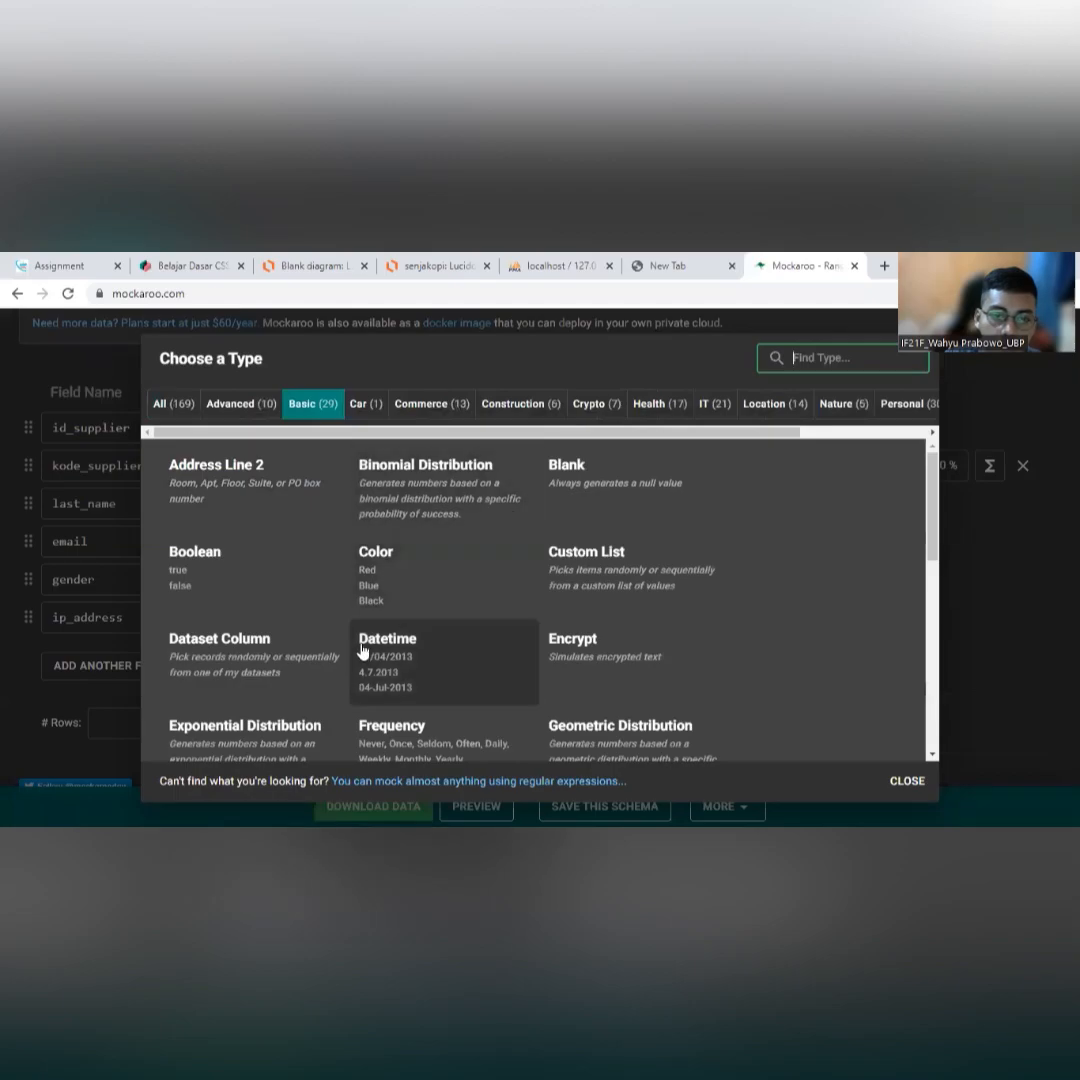
{"action": "scroll", "coordinate": [299, 591], "scroll_direction": "down", "scroll_amount": 1}
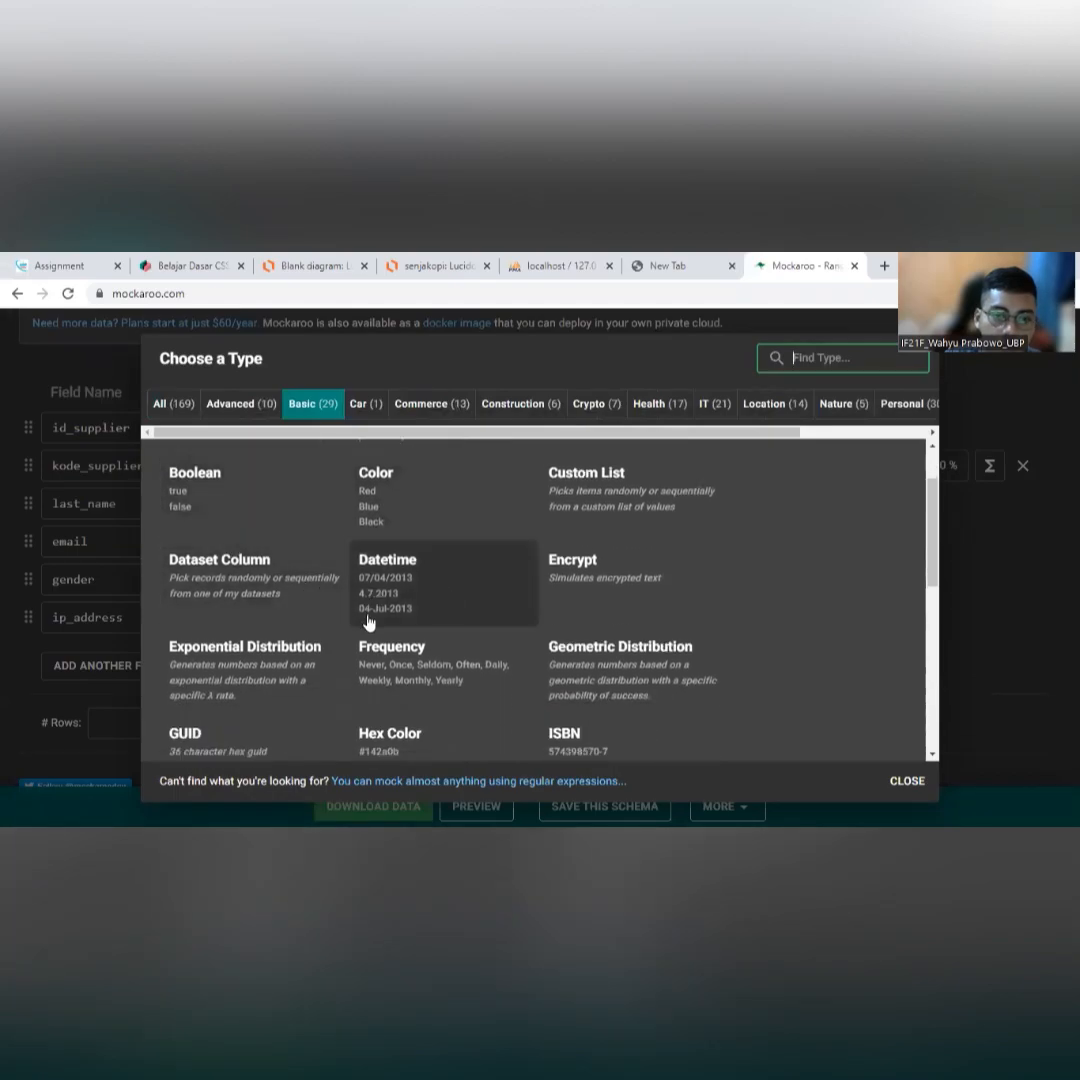
{"action": "scroll", "coordinate": [367, 622], "scroll_direction": "down", "scroll_amount": 2}
{"action": "left_click", "coordinate": [399, 608]}
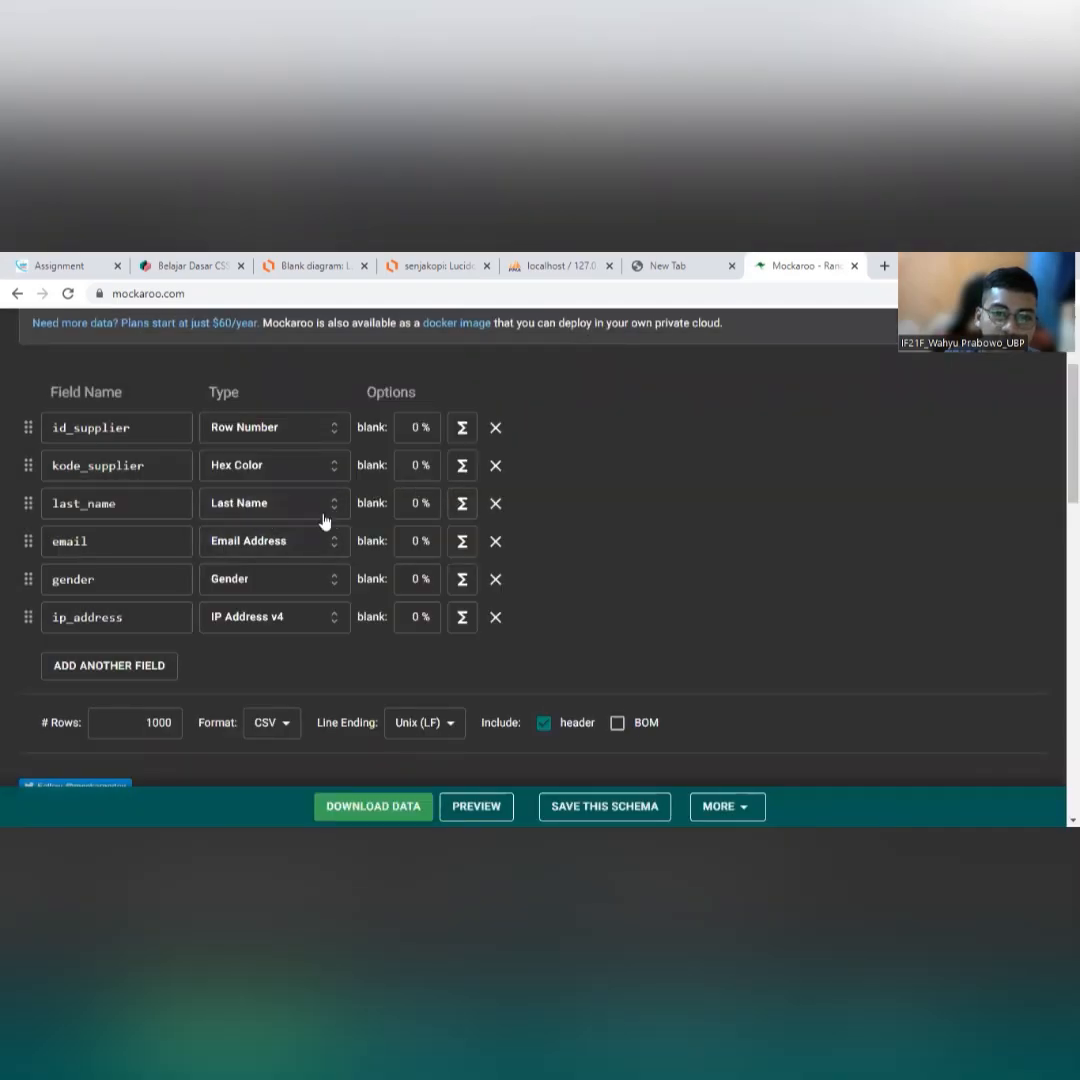
{"action": "left_click", "coordinate": [292, 477]}
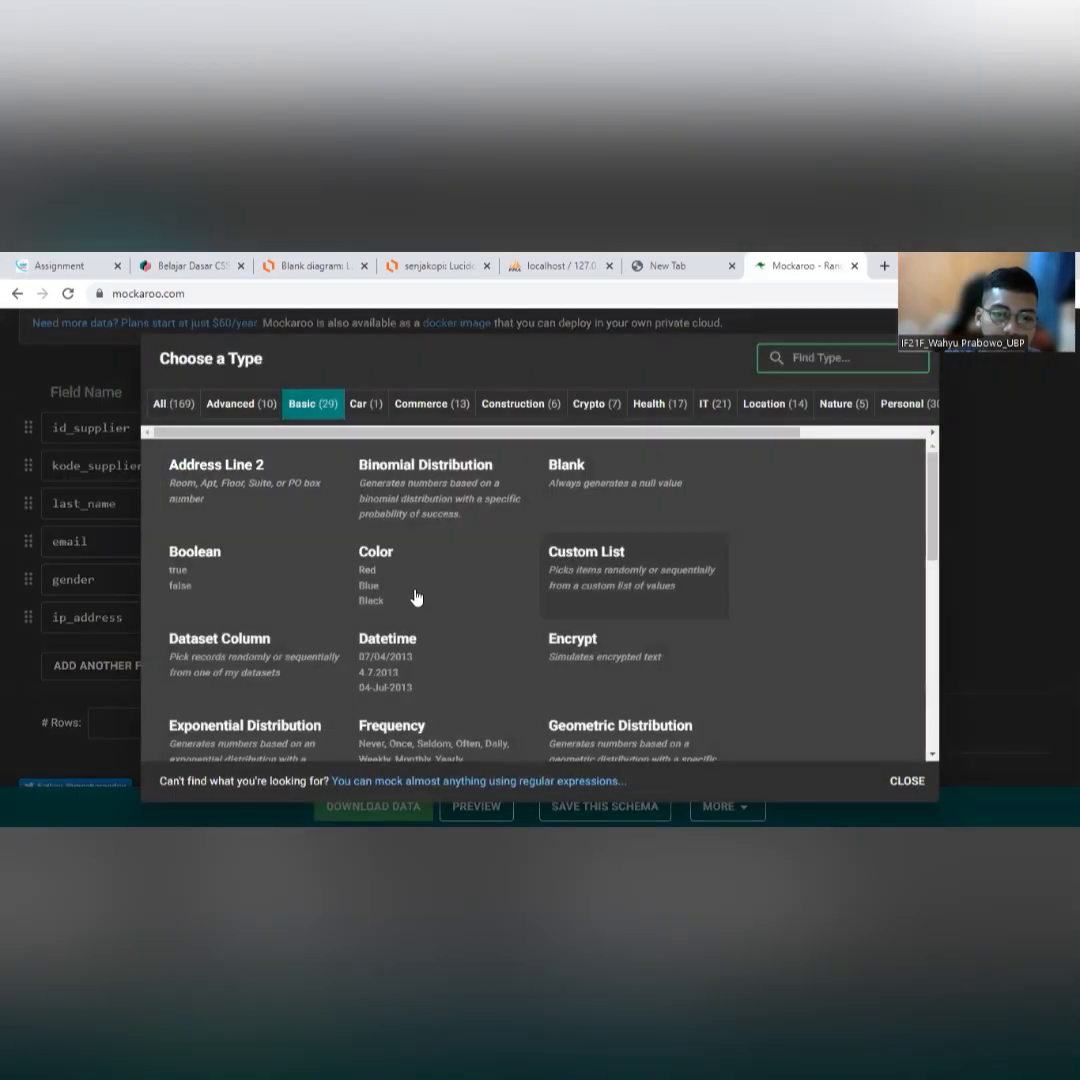
{"action": "left_click", "coordinate": [1022, 653]}
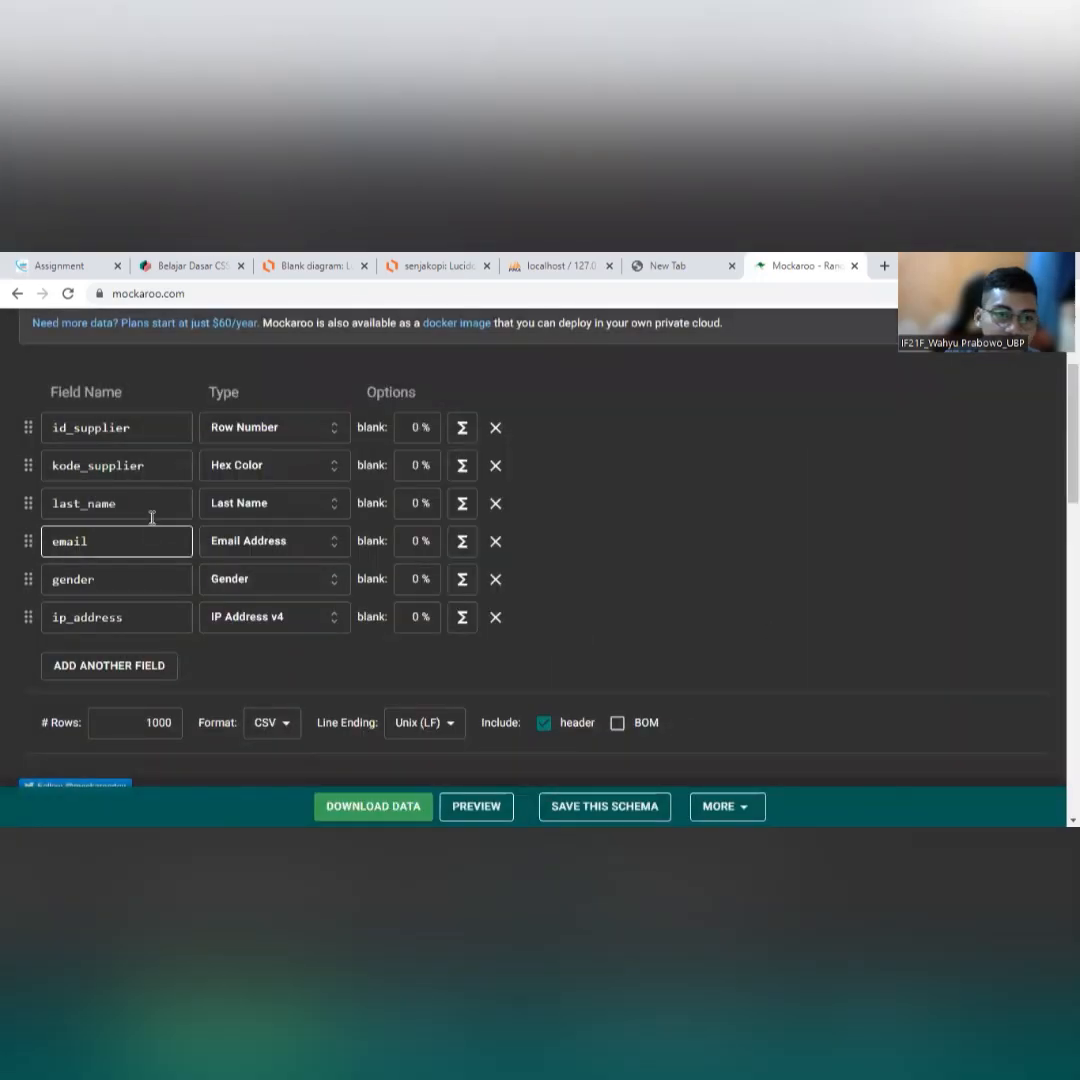
Copy the nama_supplier column name from phpMyAdmin and paste it over last_name as Mockaroo's third field name.
{"action": "left_click", "coordinate": [425, 266]}
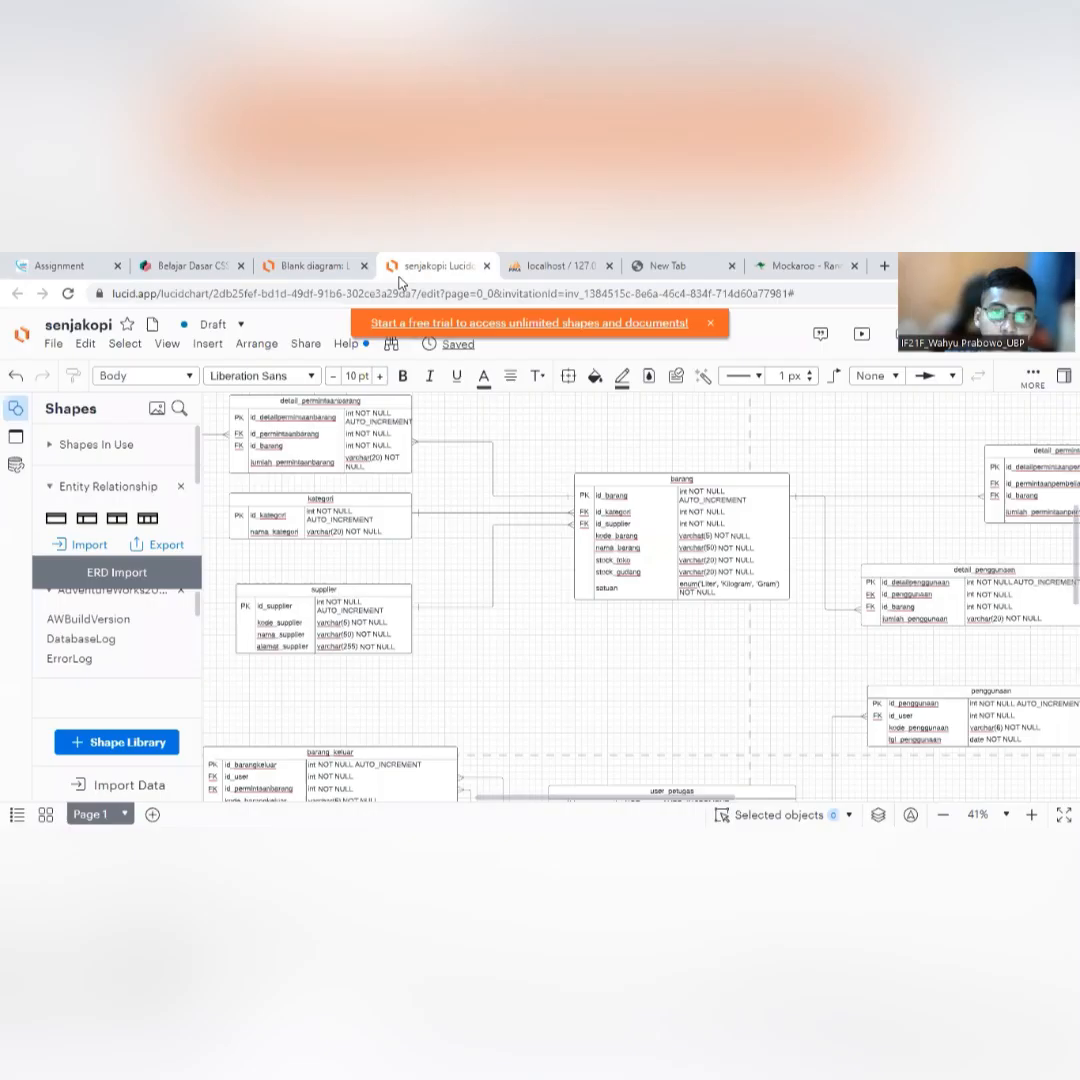
{"action": "left_click", "coordinate": [553, 268]}
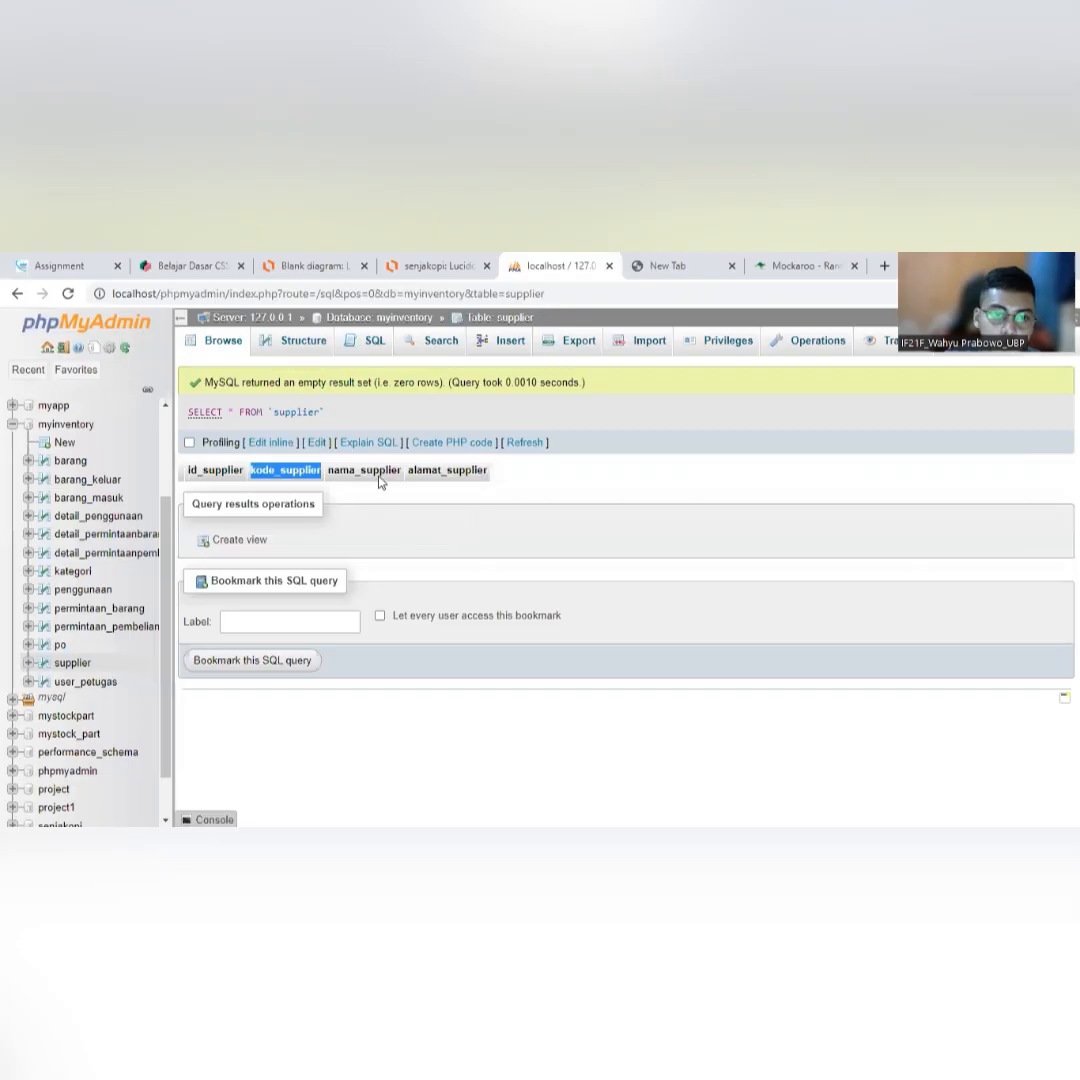
{"action": "left_click_drag", "start_coordinate": [401, 470], "coordinate": [330, 470]}
{"action": "key", "text": "ctrl+c"}
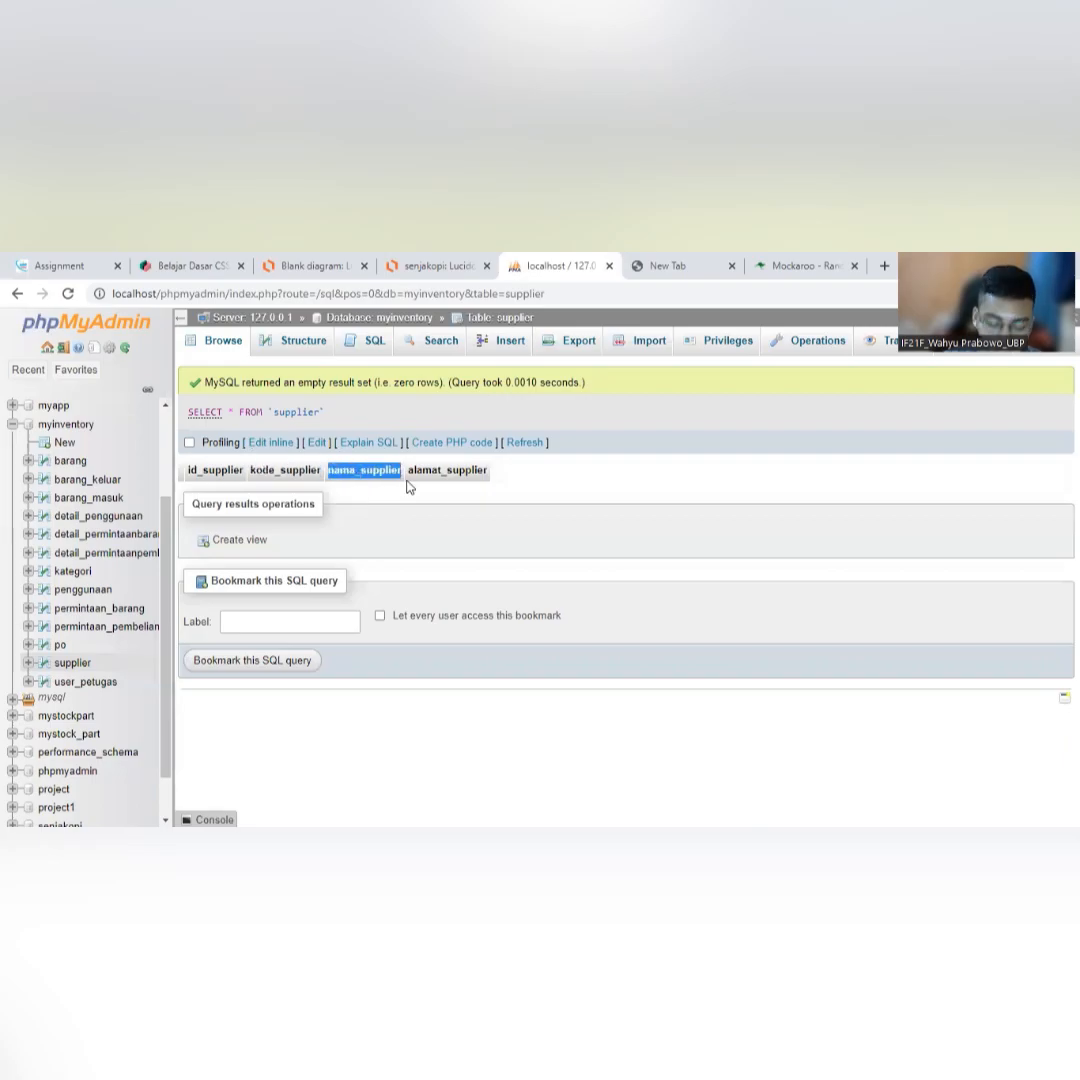
{"action": "left_click", "coordinate": [803, 266]}
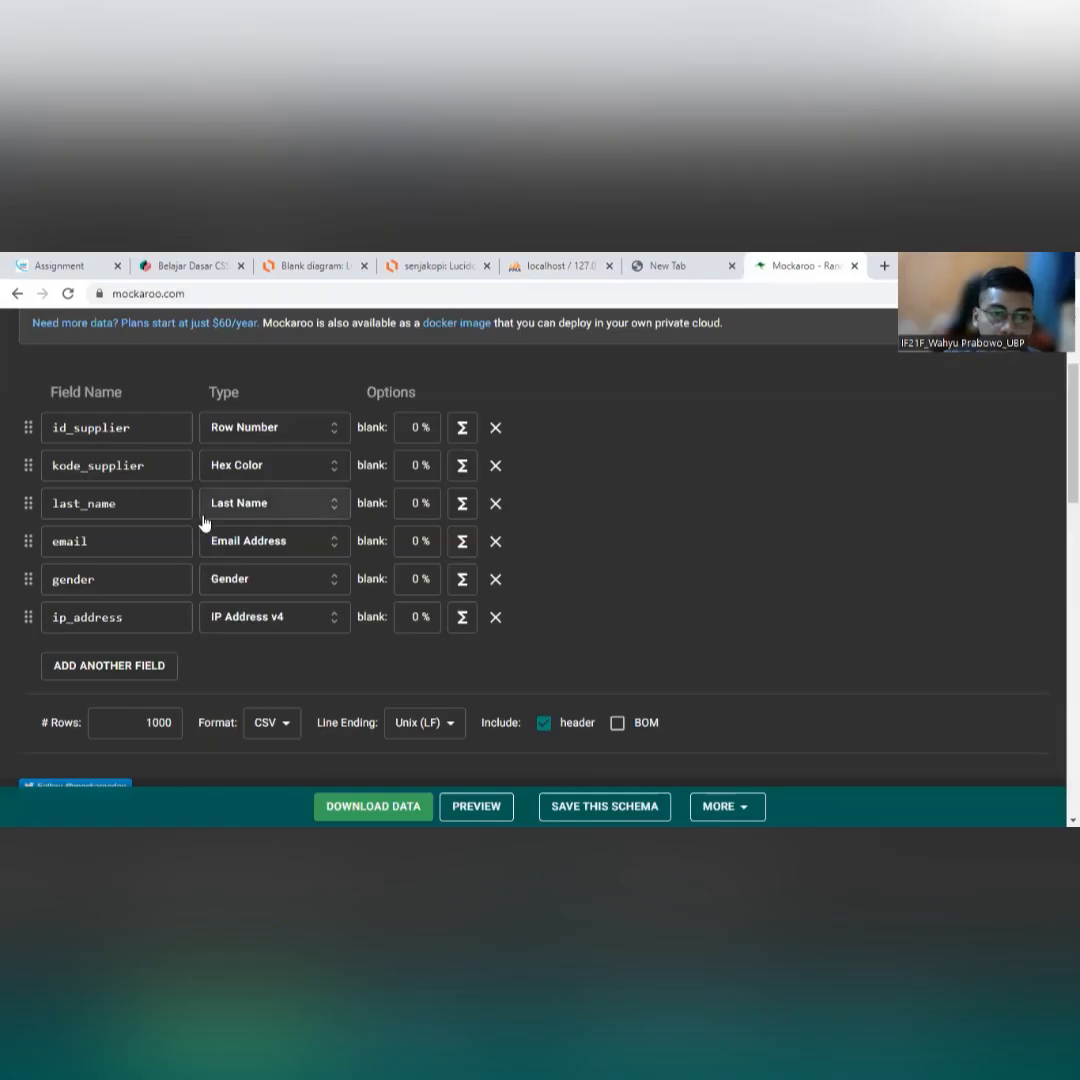
{"action": "double_click", "coordinate": [131, 505]}
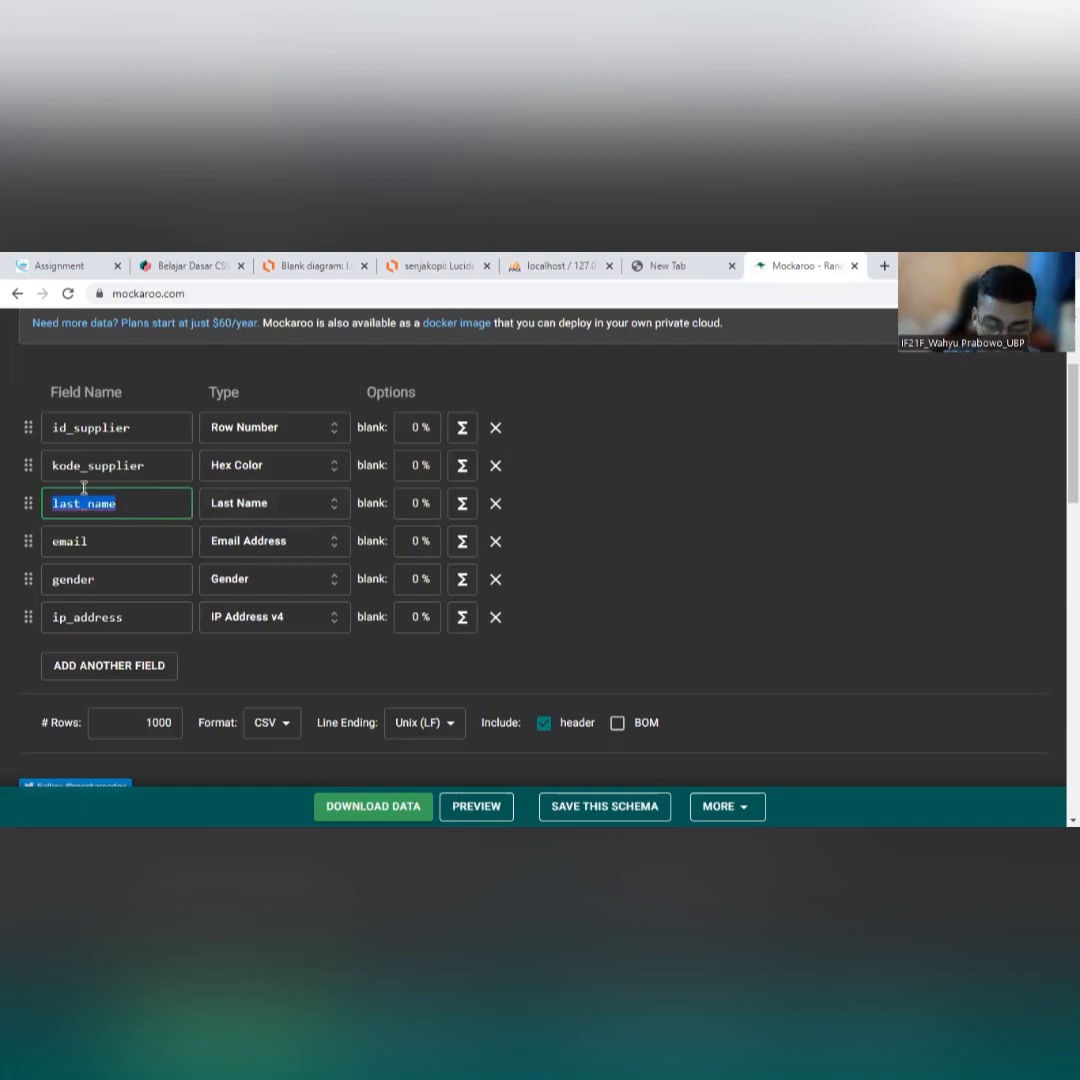
{"action": "key", "text": "ctrl+v"}
Search the data types for name and set the nama_supplier field's type to Company Name.
{"action": "left_click", "coordinate": [312, 507]}
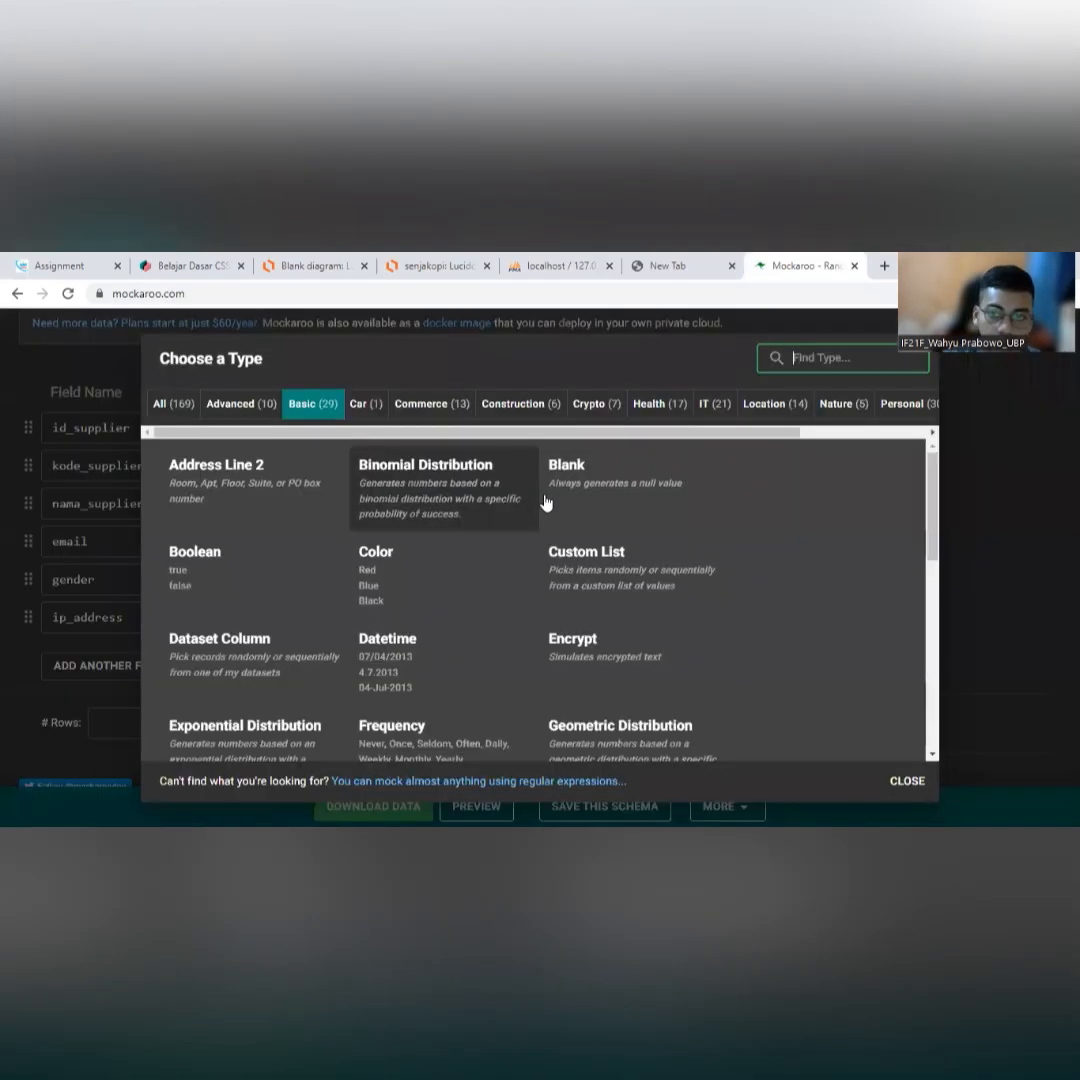
{"action": "type", "text": "name"}
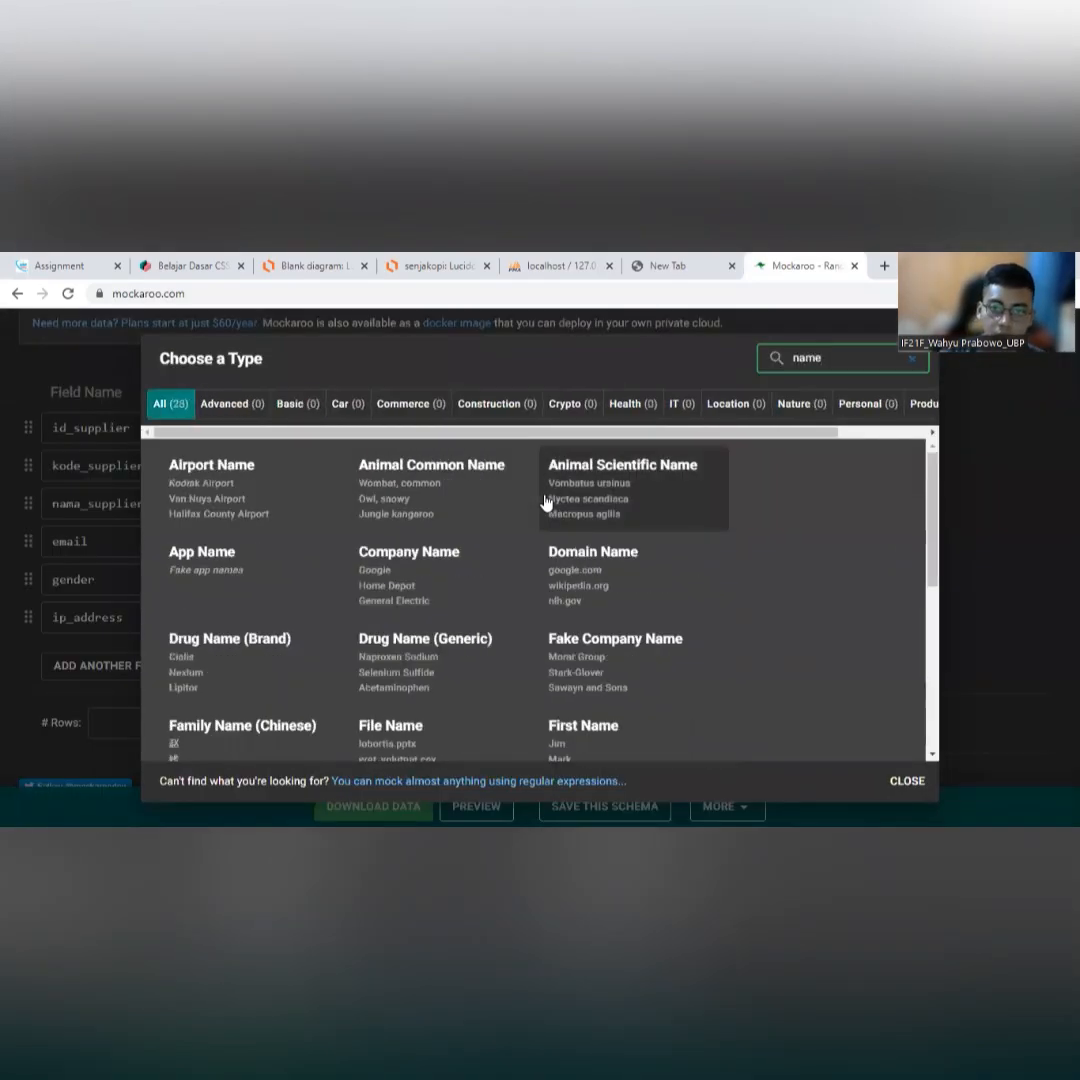
{"action": "left_click", "coordinate": [420, 578]}
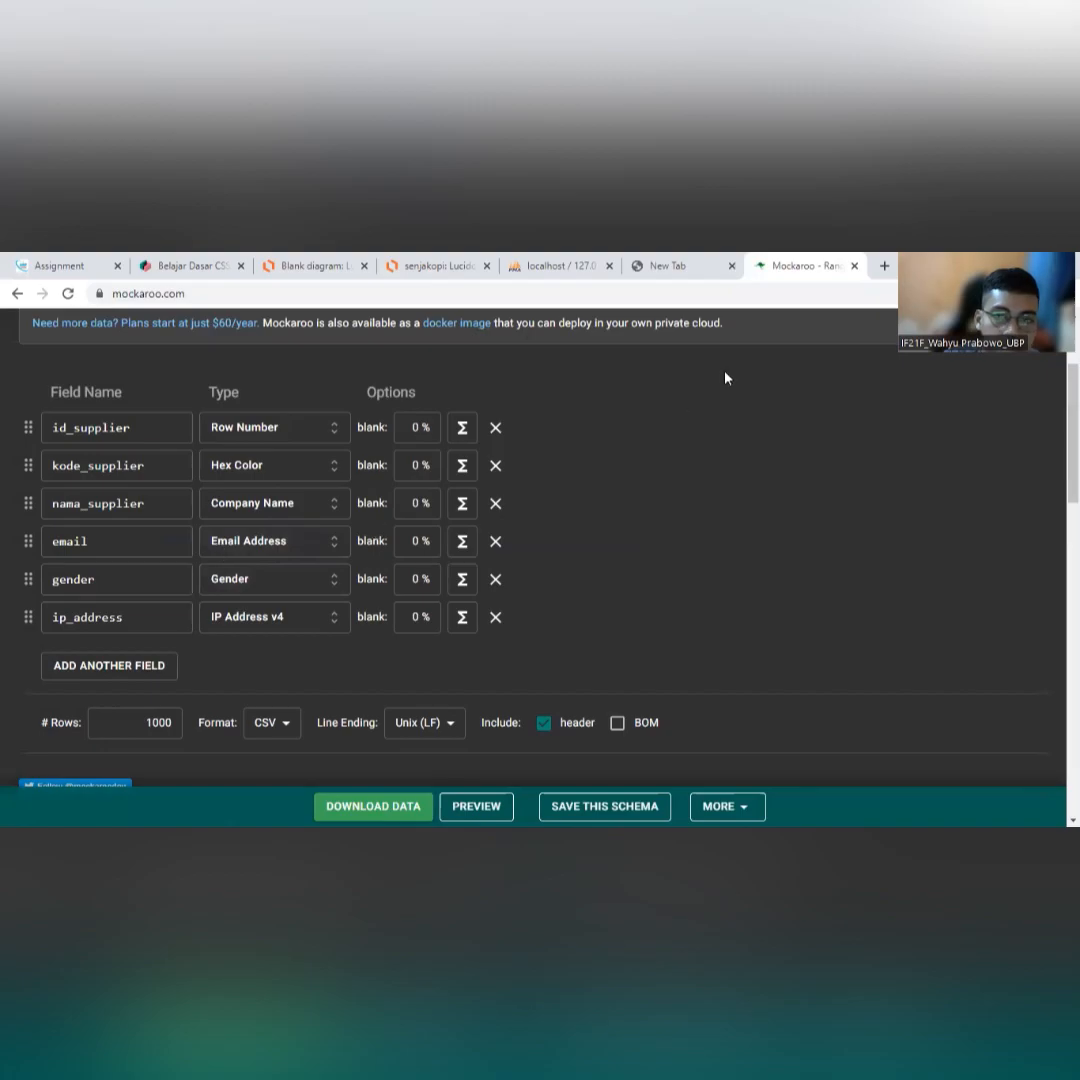
Copy the alamat_supplier column name from phpMyAdmin and paste it over email as Mockaroo's fourth field name.
{"action": "left_click", "coordinate": [540, 268]}
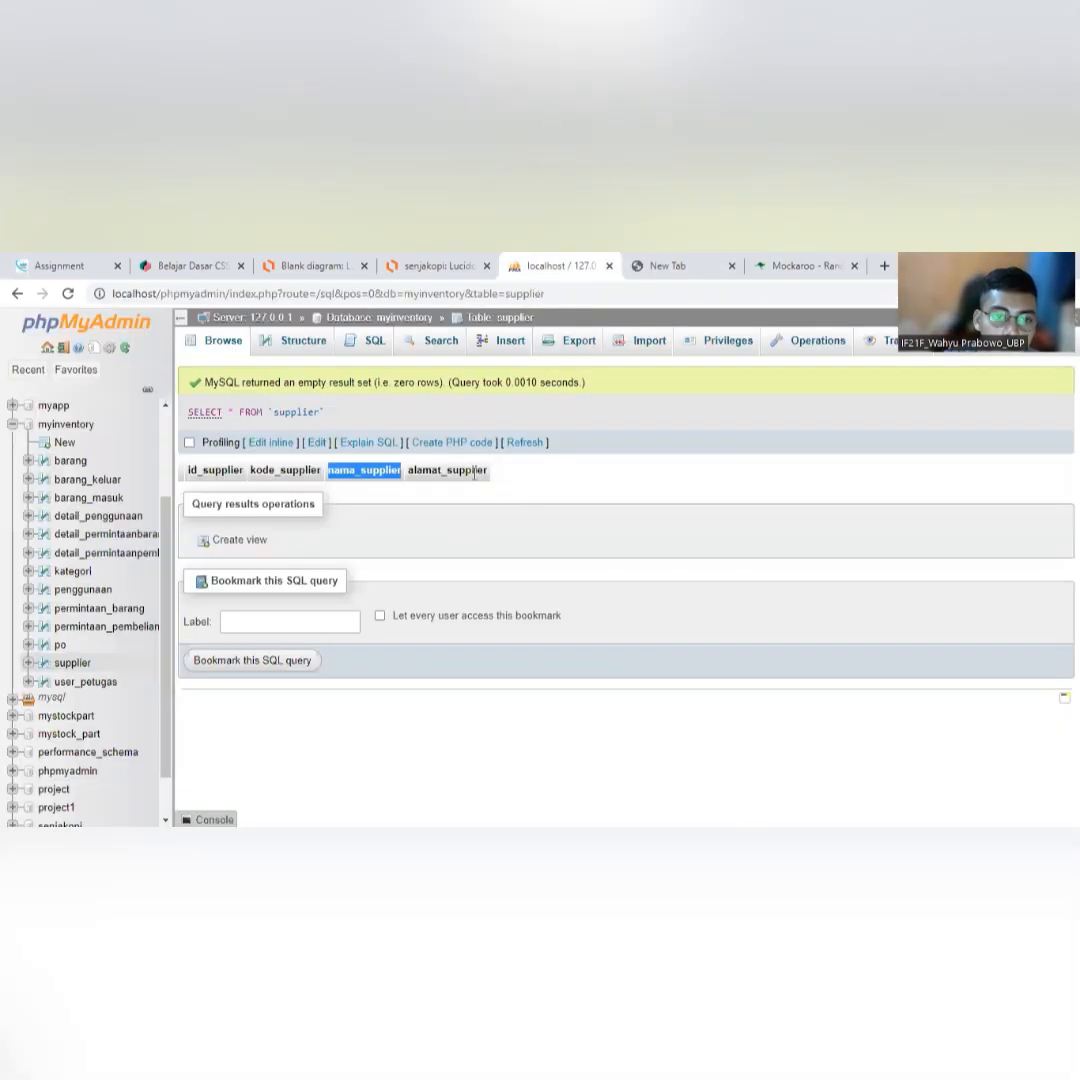
{"action": "left_click_drag", "start_coordinate": [409, 470], "coordinate": [485, 470]}
{"action": "key", "text": "ctrl+c"}
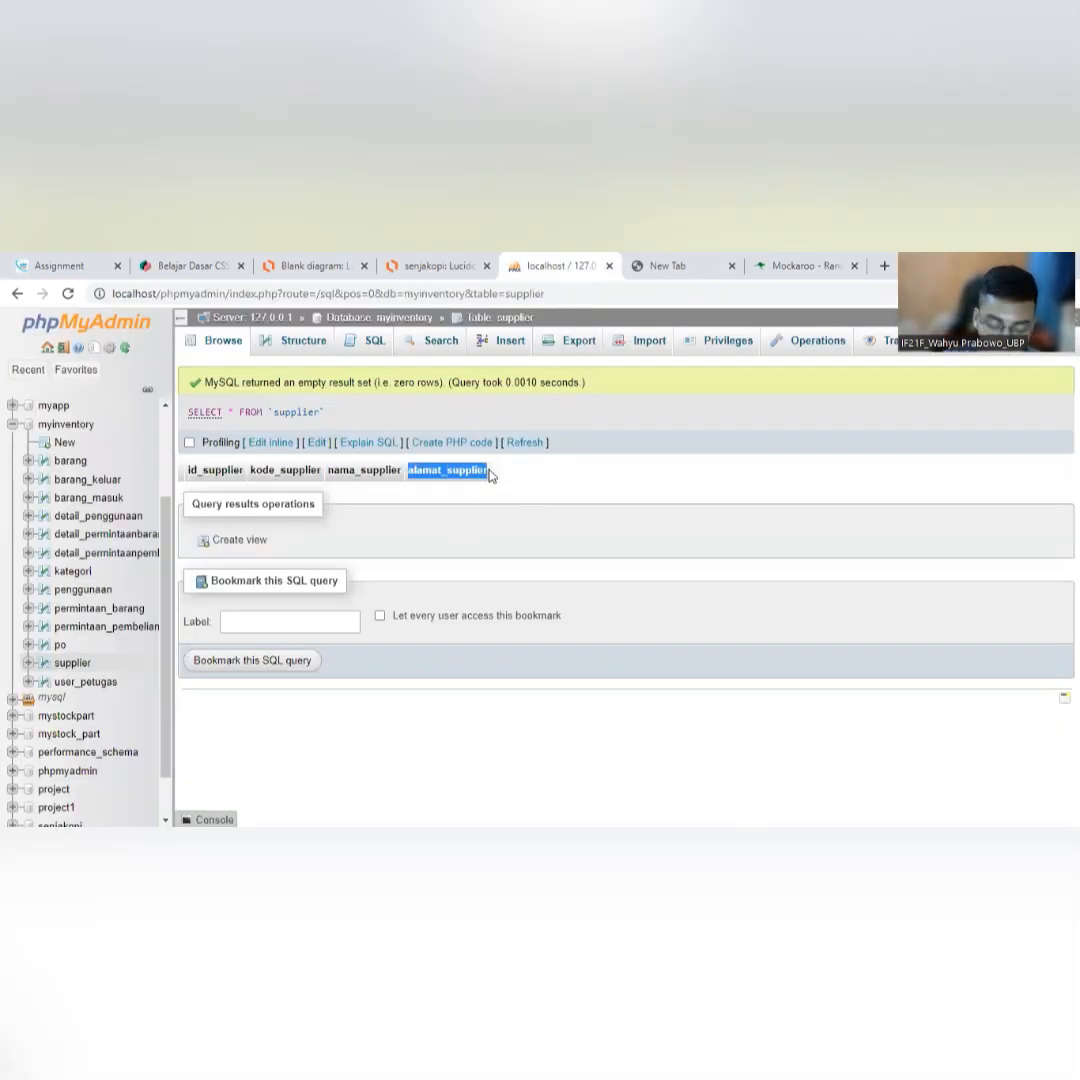
{"action": "left_click", "coordinate": [776, 280]}
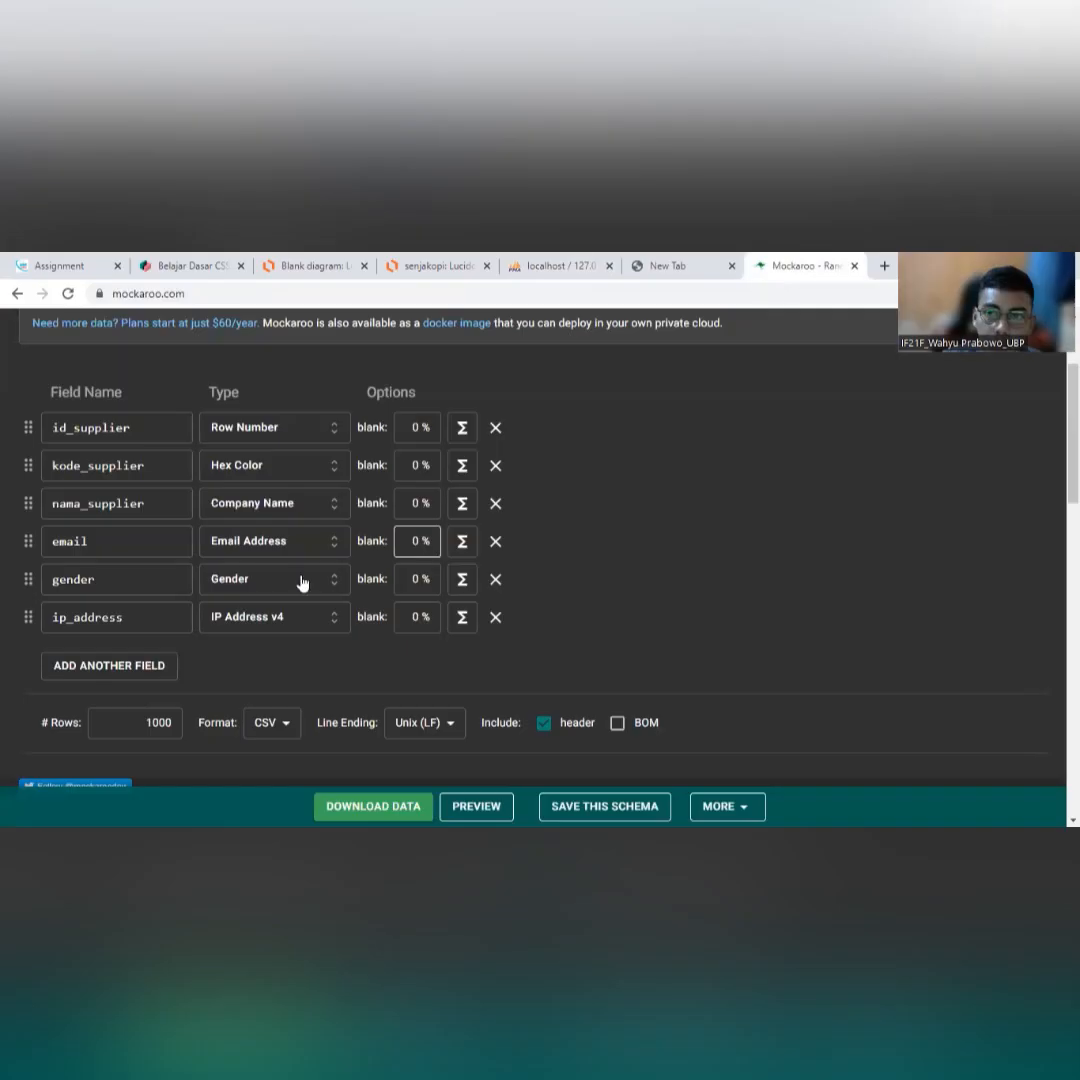
{"action": "double_click", "coordinate": [126, 552]}
{"action": "key", "text": "ctrl+v"}
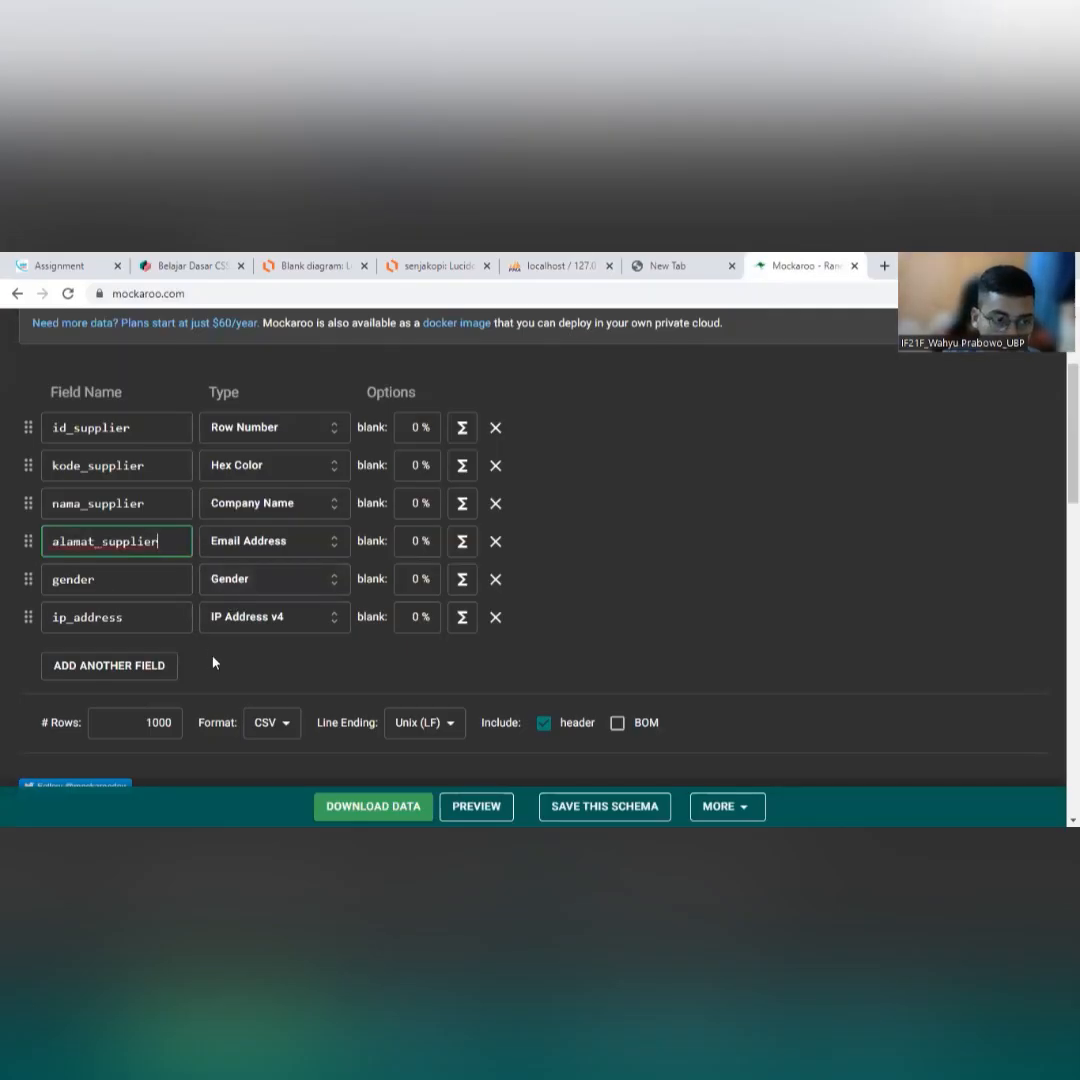
Search the data types for add and set the alamat_supplier field's type to Street Address.
{"action": "left_click", "coordinate": [309, 547]}
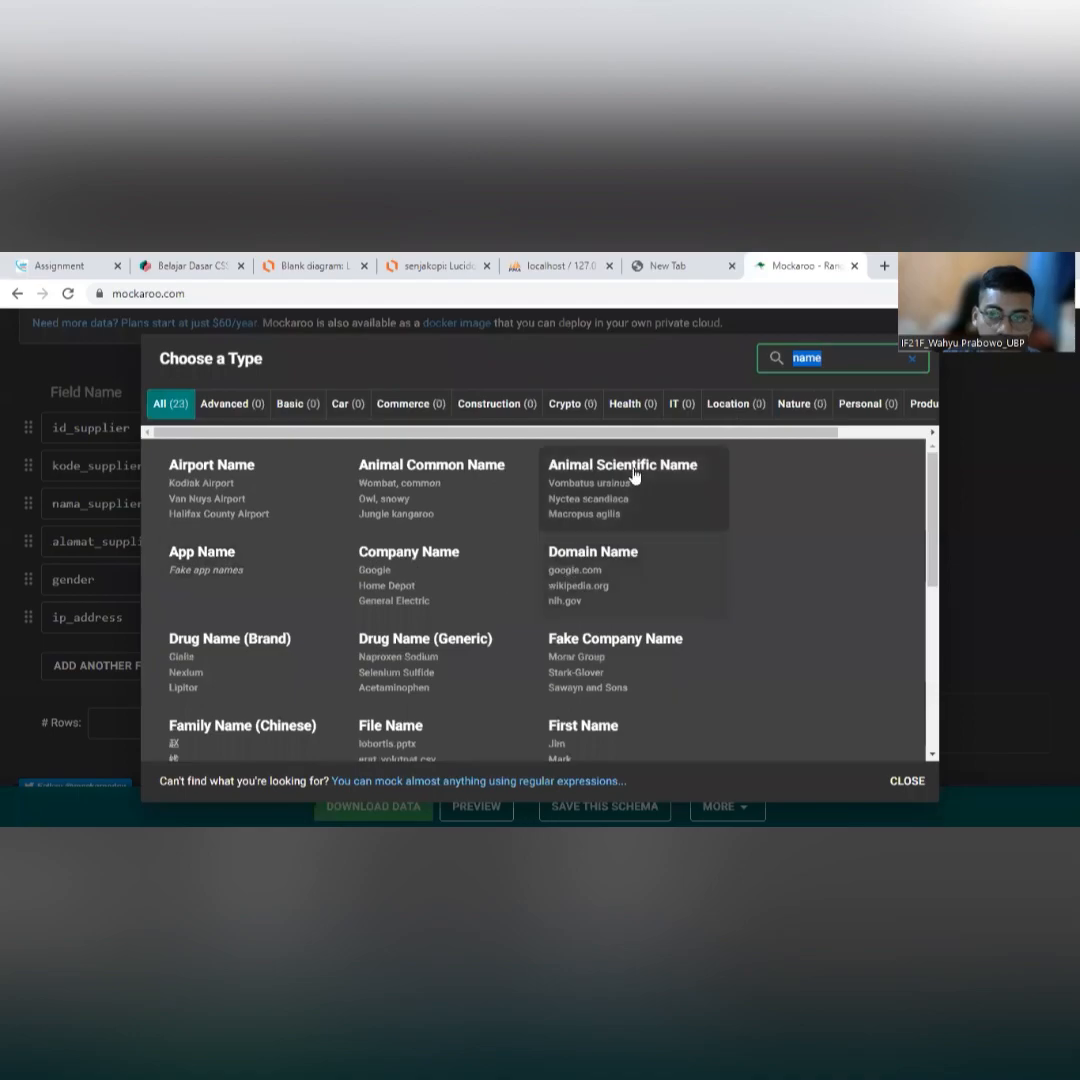
{"action": "type", "text": "adr"}
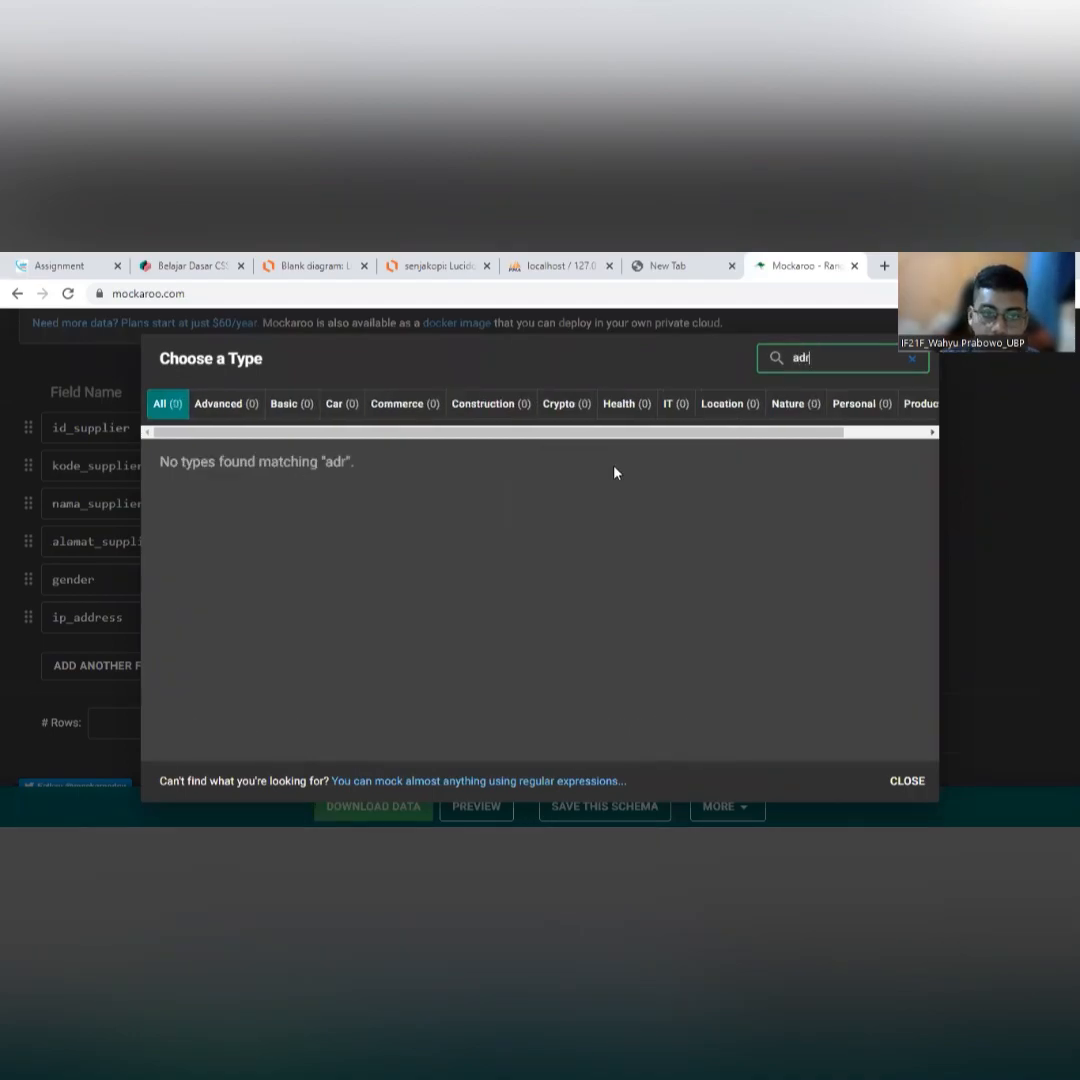
{"action": "key", "text": "BackSpace"}
{"action": "type", "text": "d"}
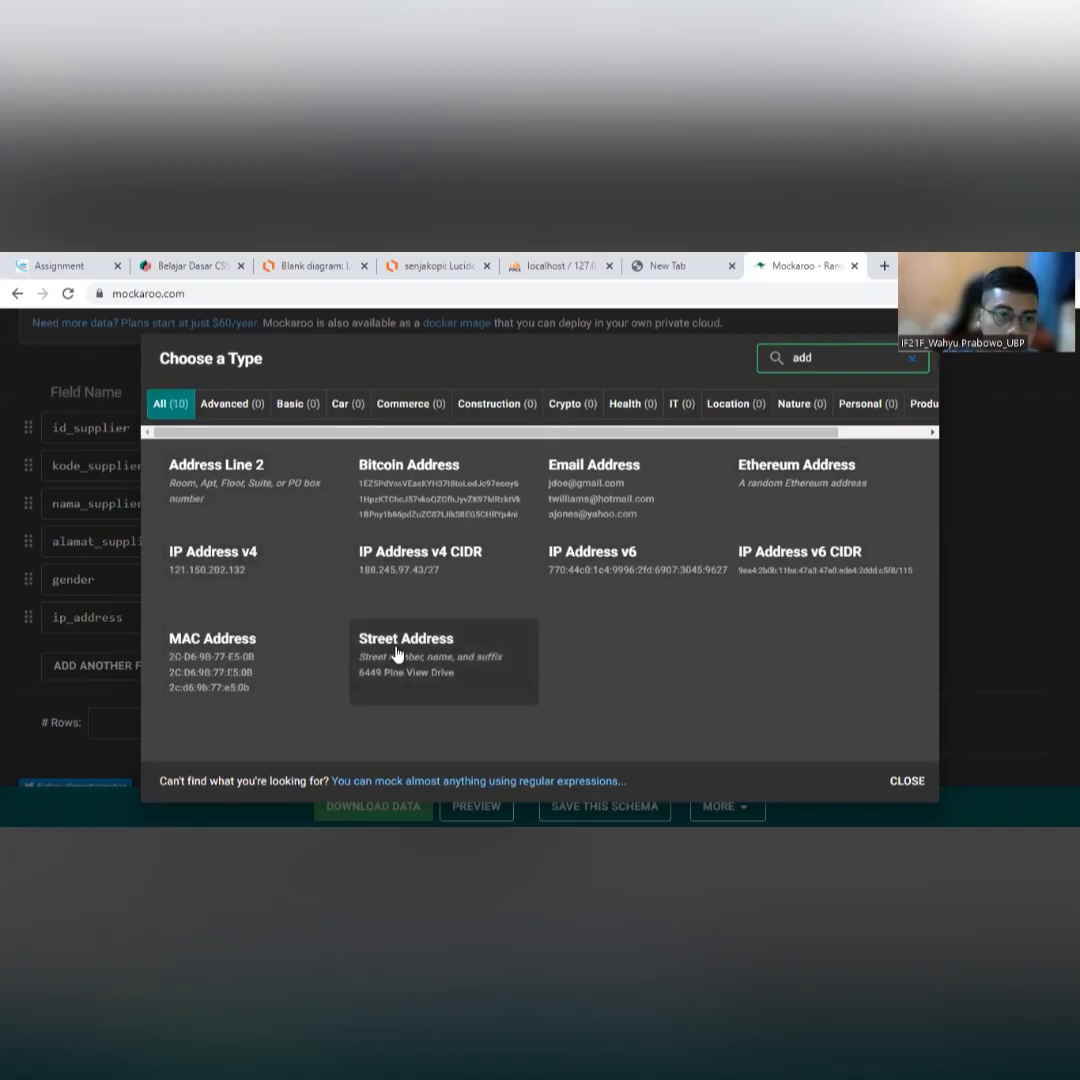
{"action": "left_click", "coordinate": [436, 682]}
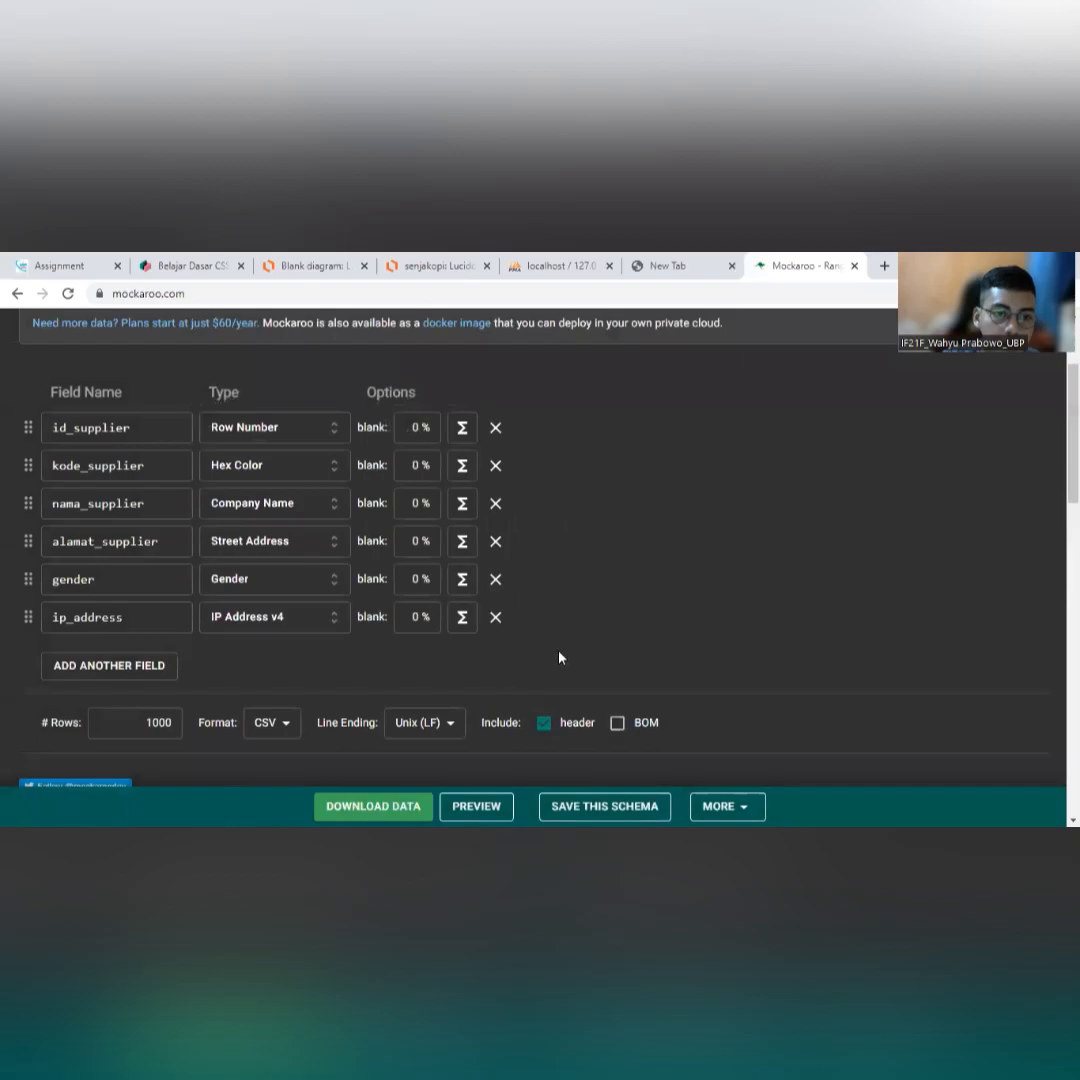
Remove the gender and ip_address fields from the Mockaroo schema.
{"action": "left_click", "coordinate": [494, 580]}
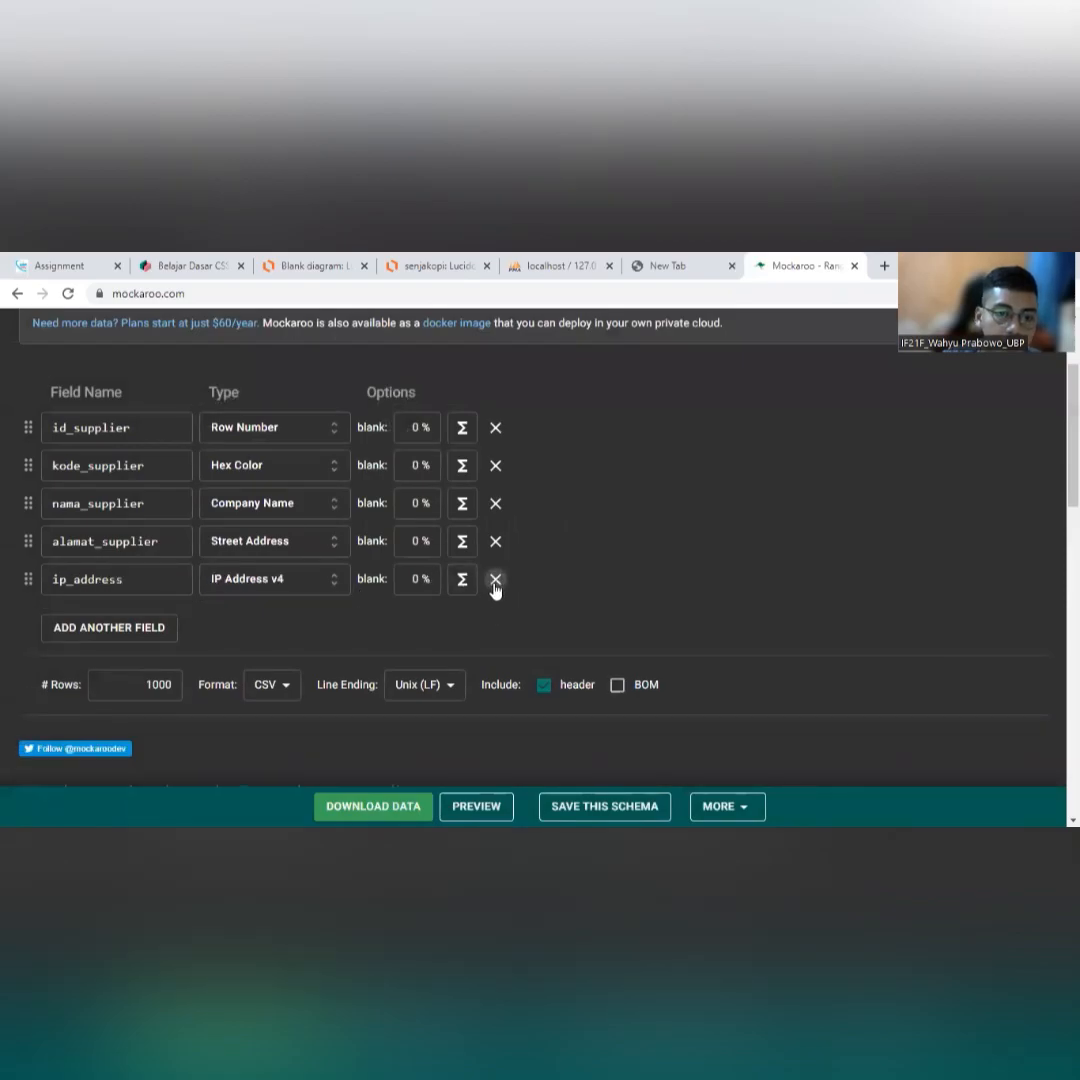
{"action": "left_click", "coordinate": [495, 582]}
{"action": "scroll", "coordinate": [270, 610], "scroll_direction": "up", "scroll_amount": 2}
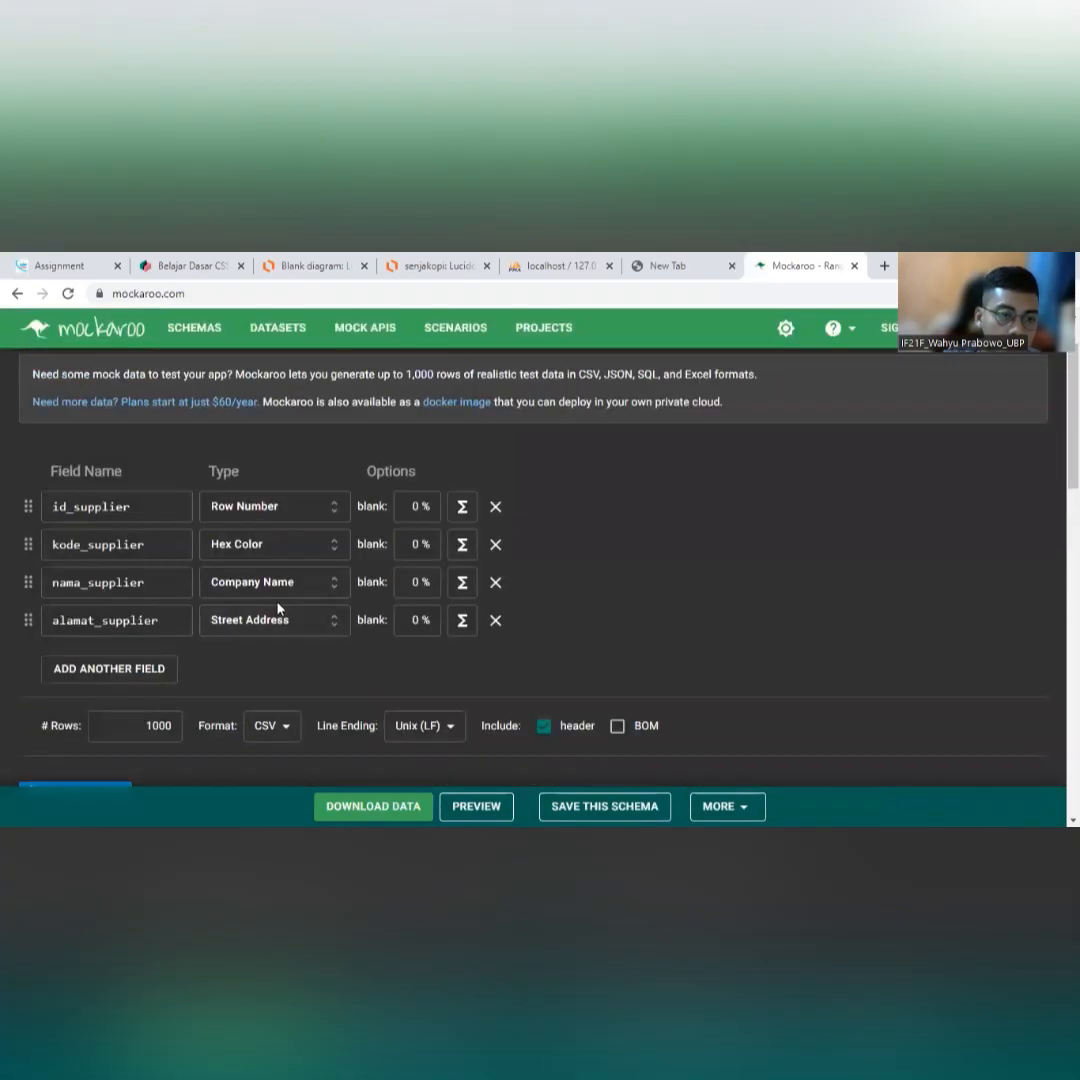
Preview the generated supplier rows as a table, check the values in all four columns, and close the preview.
{"action": "scroll", "coordinate": [350, 620], "scroll_direction": "down", "scroll_amount": 4}
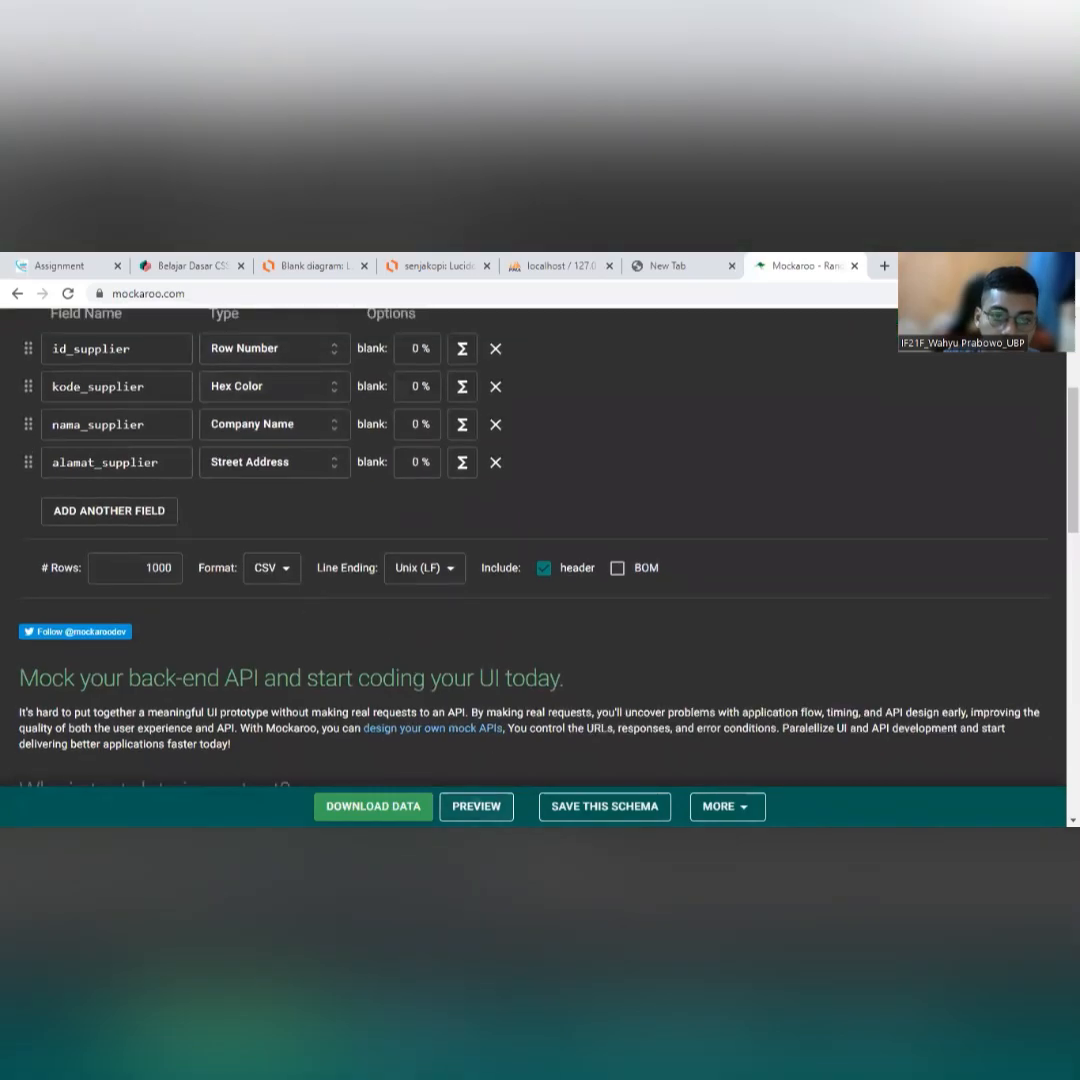
{"action": "left_click", "coordinate": [476, 806]}
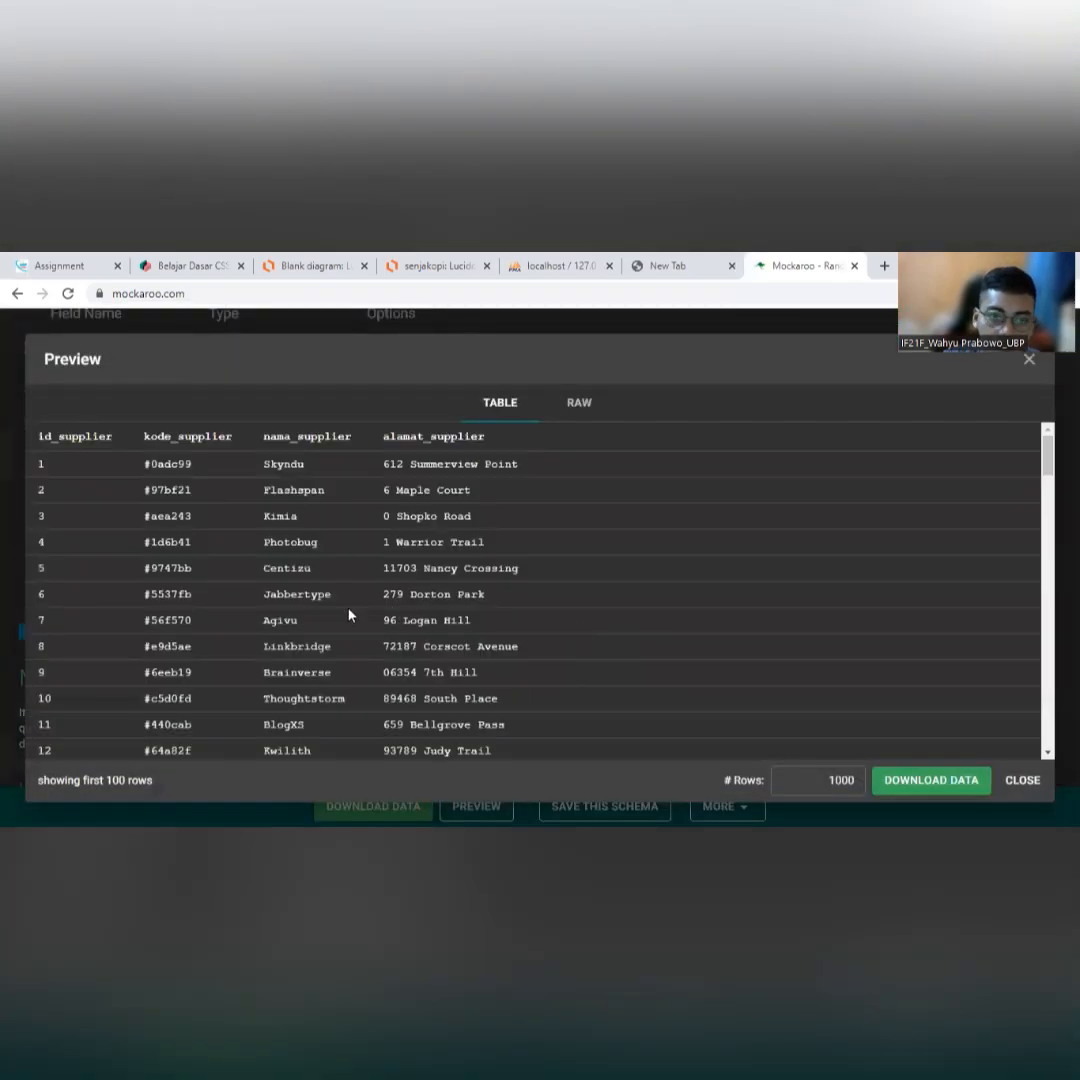
{"action": "scroll", "coordinate": [327, 590], "scroll_direction": "down", "scroll_amount": 2}
{"action": "scroll", "coordinate": [327, 590], "scroll_direction": "up", "scroll_amount": 2}
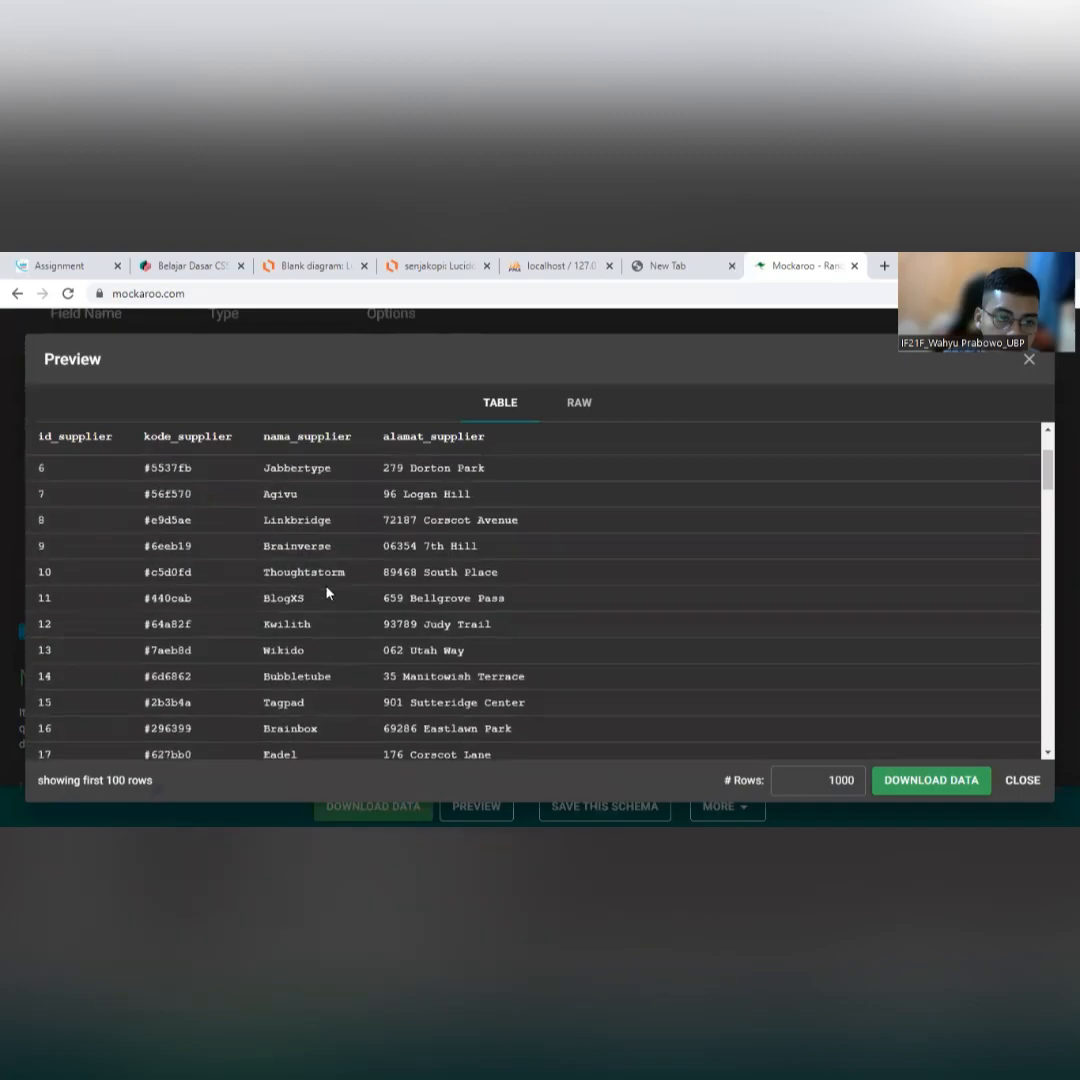
{"action": "scroll", "coordinate": [328, 591], "scroll_direction": "down", "scroll_amount": 1}
{"action": "scroll", "coordinate": [330, 588], "scroll_direction": "down", "scroll_amount": 3}
{"action": "scroll", "coordinate": [330, 586], "scroll_direction": "up", "scroll_amount": 4}
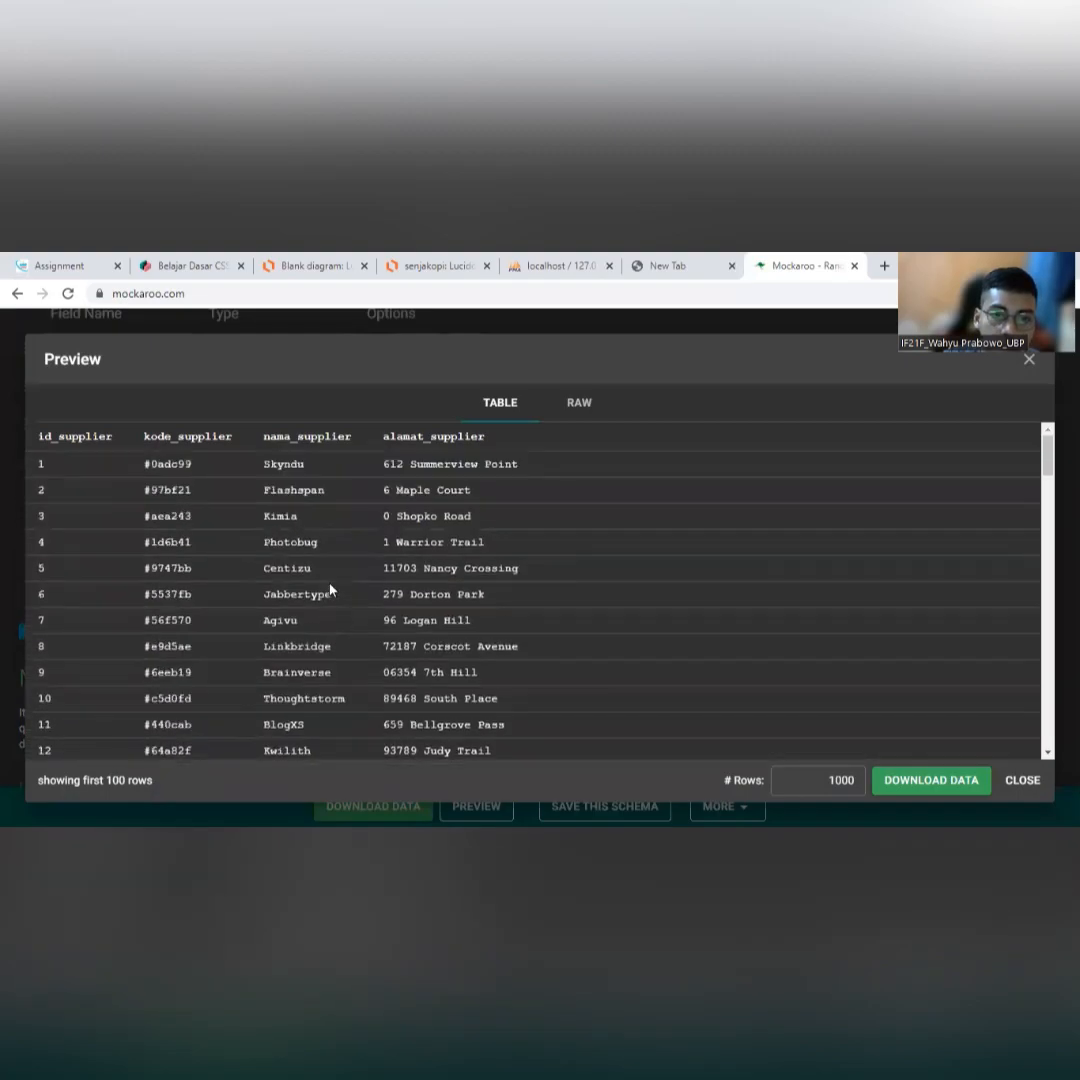
{"action": "scroll", "coordinate": [265, 535], "scroll_direction": "down", "scroll_amount": 3}
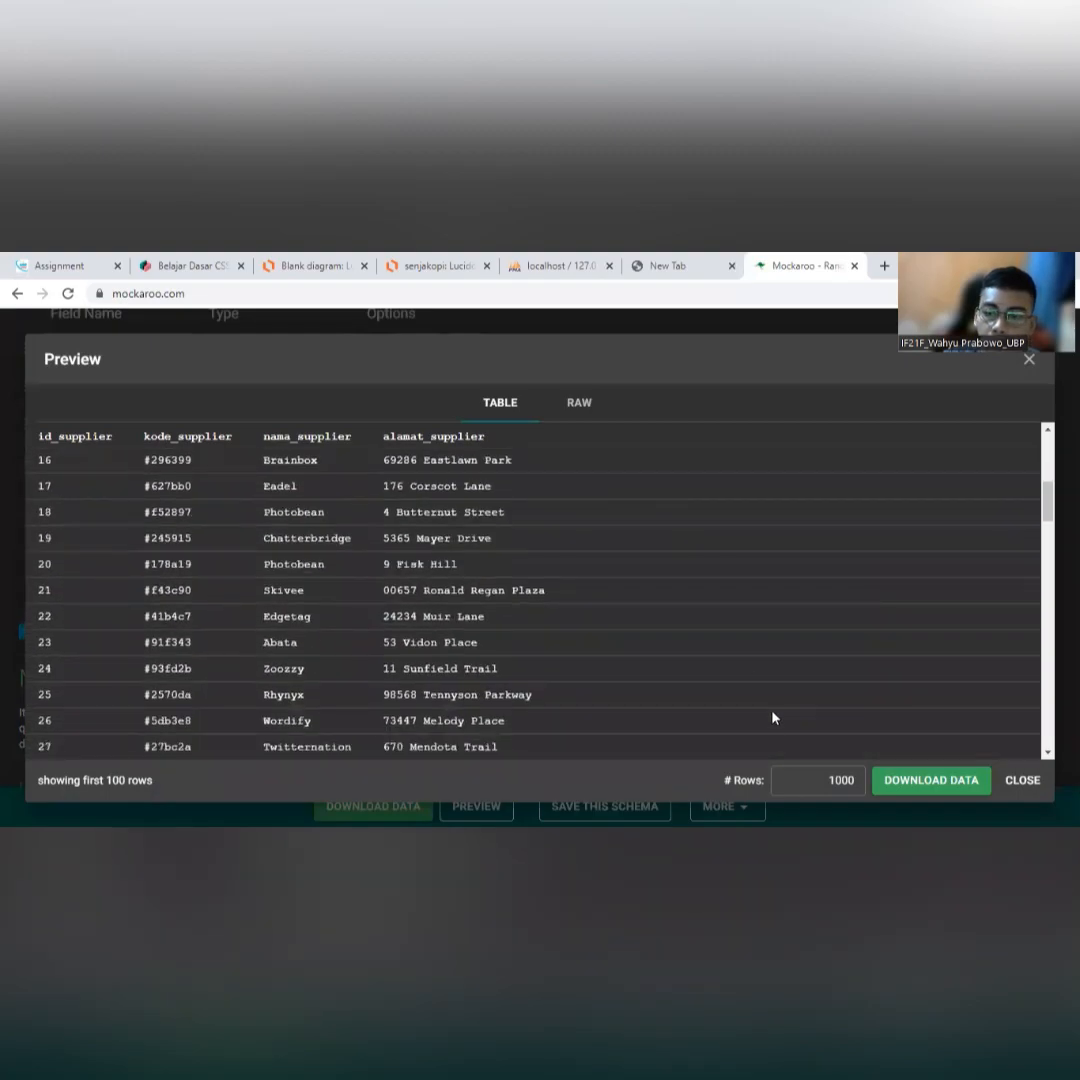
{"action": "left_click", "coordinate": [1024, 786]}
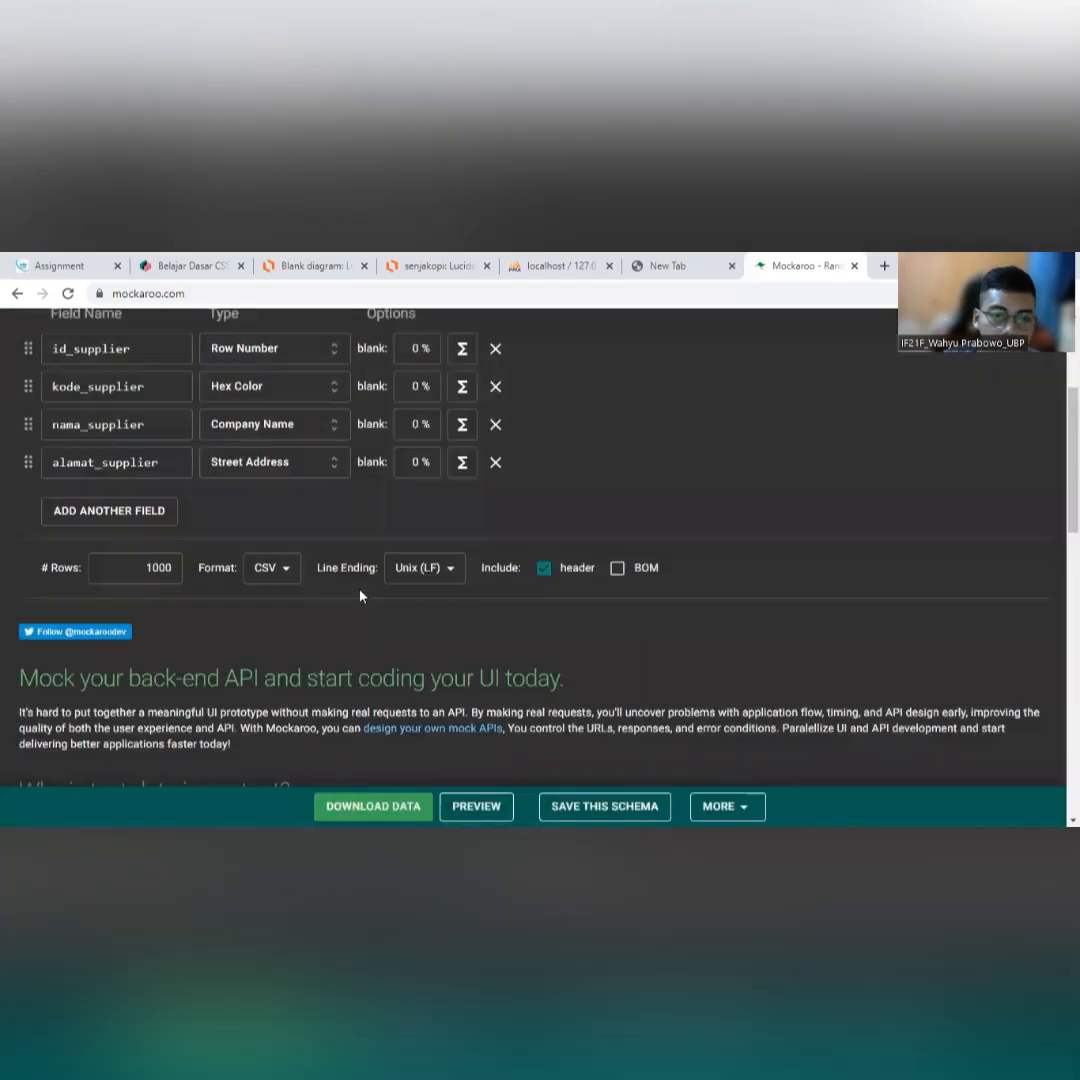
Set the output format to SQL and name the table supplier.
{"action": "left_click", "coordinate": [296, 574]}
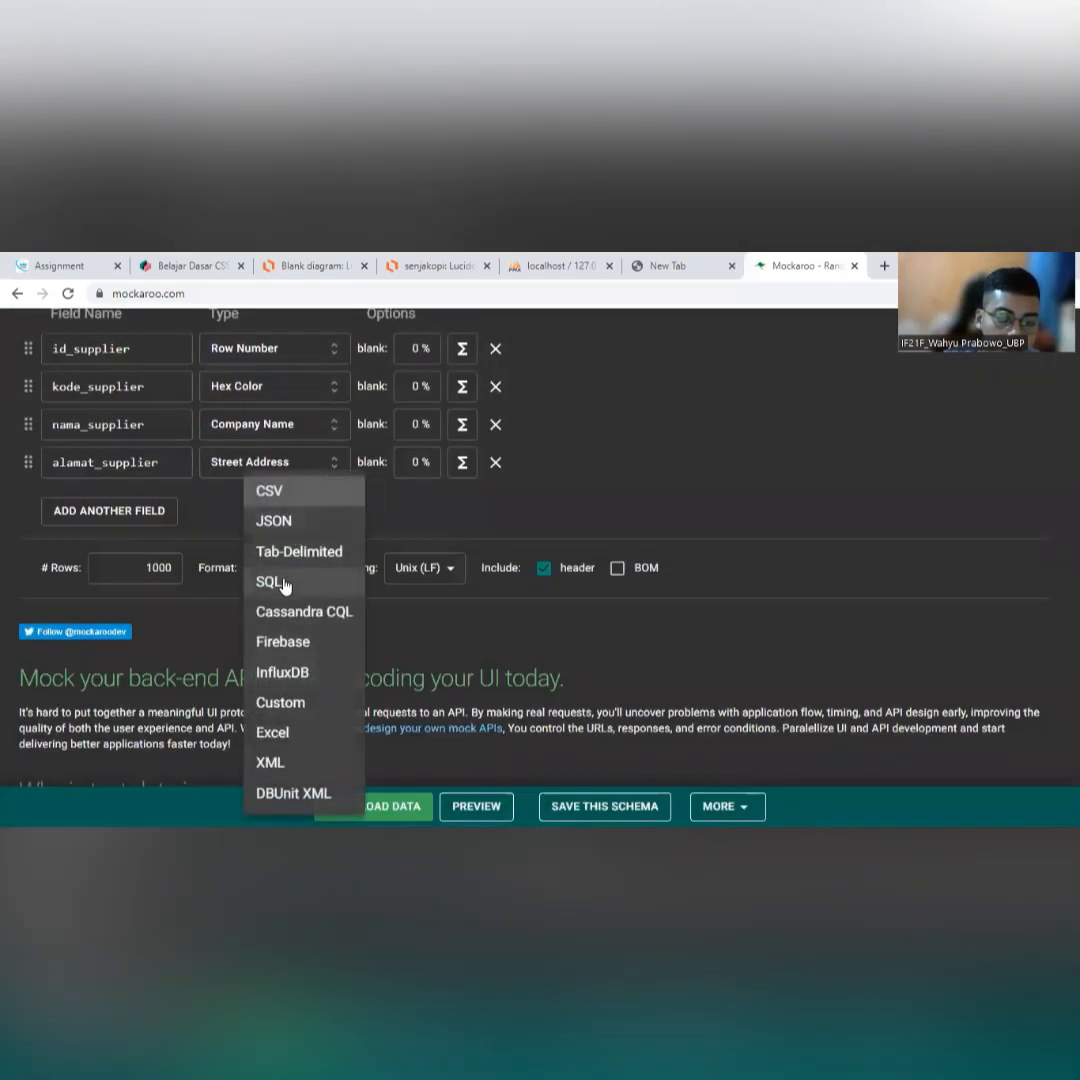
{"action": "left_click", "coordinate": [284, 584]}
{"action": "key", "text": "Tab"}
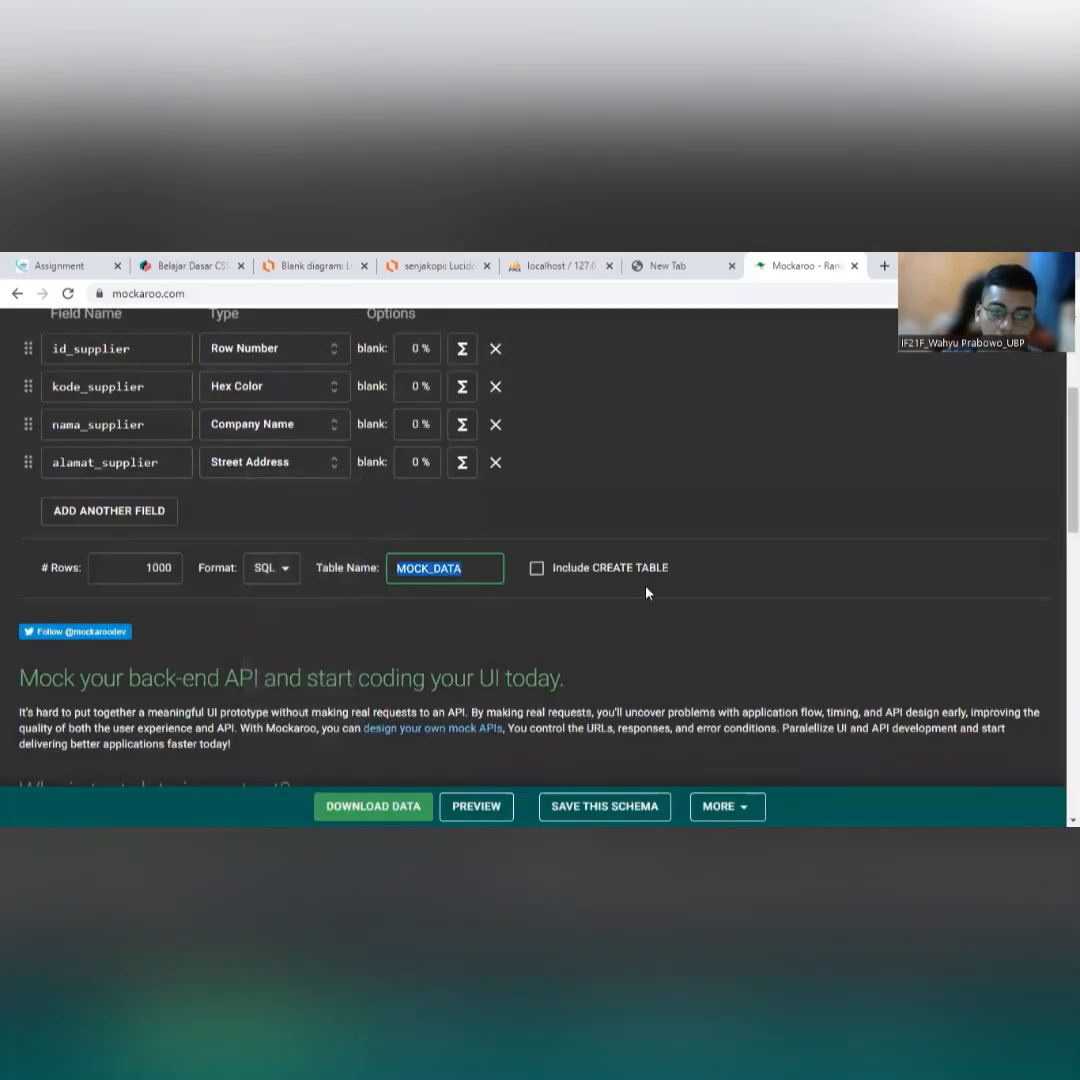
{"action": "type", "text": "supplier"}
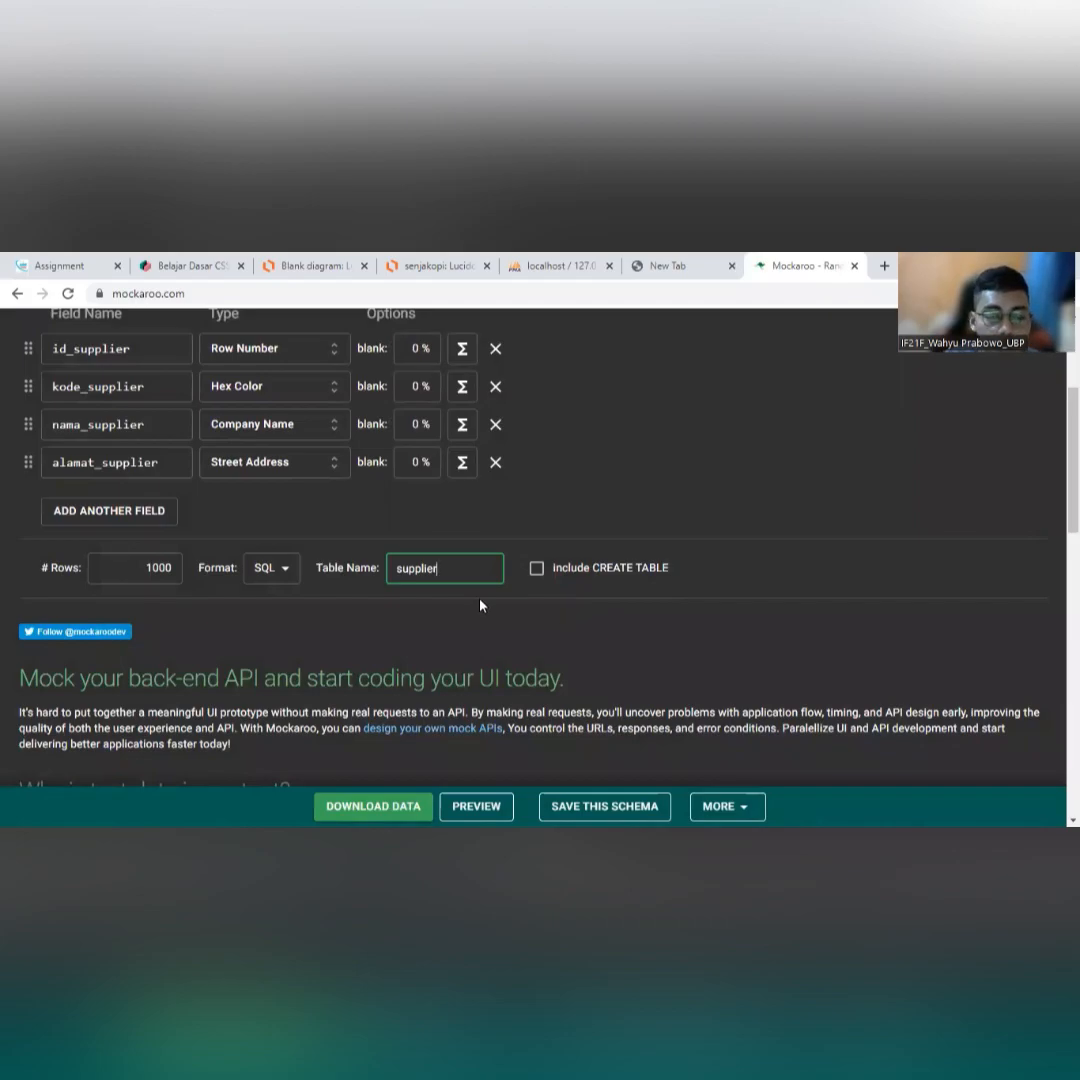
Check the supplier schema's fields and output settings, and download the generated 1000 rows as an SQL file.
{"action": "scroll", "coordinate": [380, 620], "scroll_direction": "down", "scroll_amount": 3}
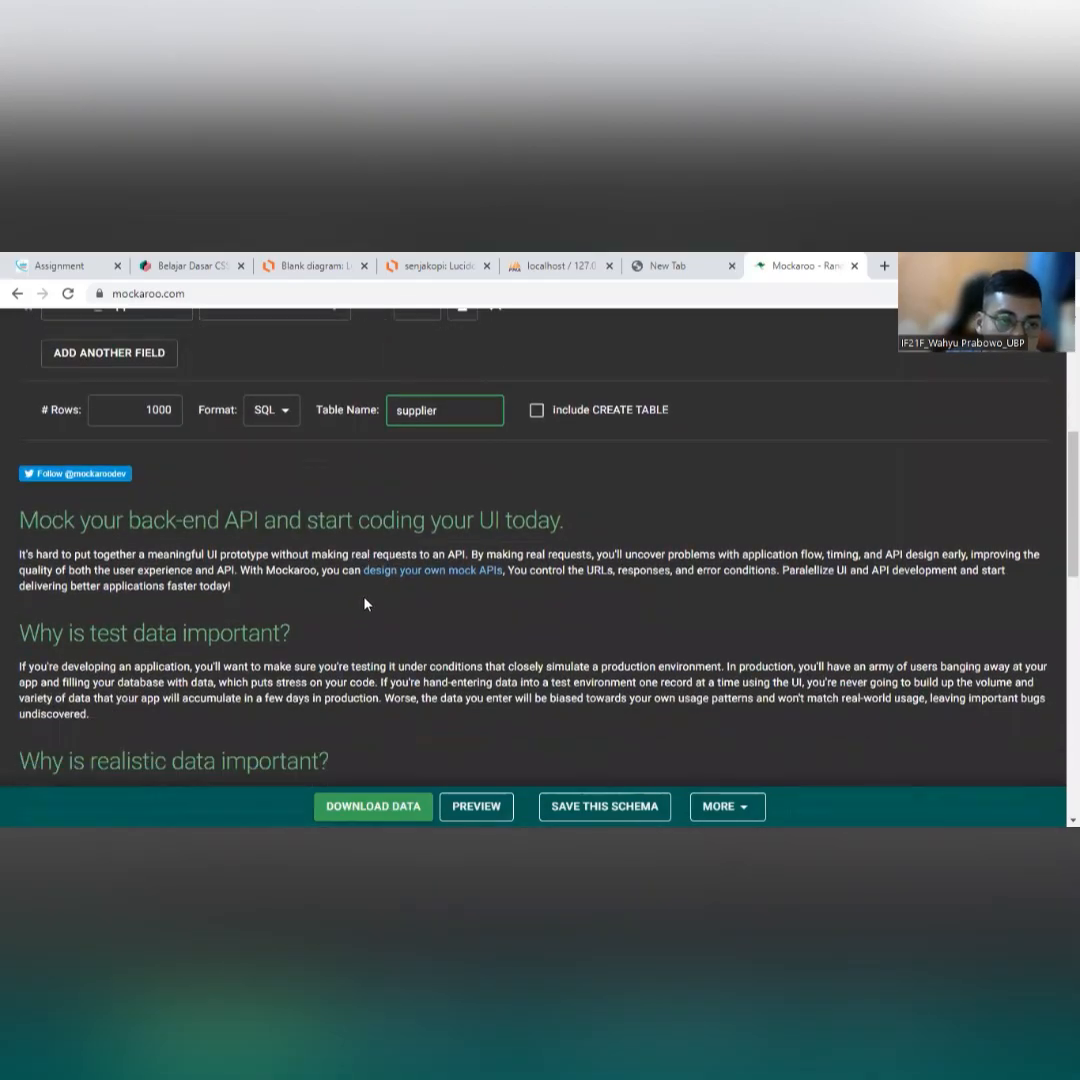
{"action": "scroll", "coordinate": [366, 603], "scroll_direction": "up", "scroll_amount": 2}
{"action": "scroll", "coordinate": [366, 603], "scroll_direction": "up", "scroll_amount": 2}
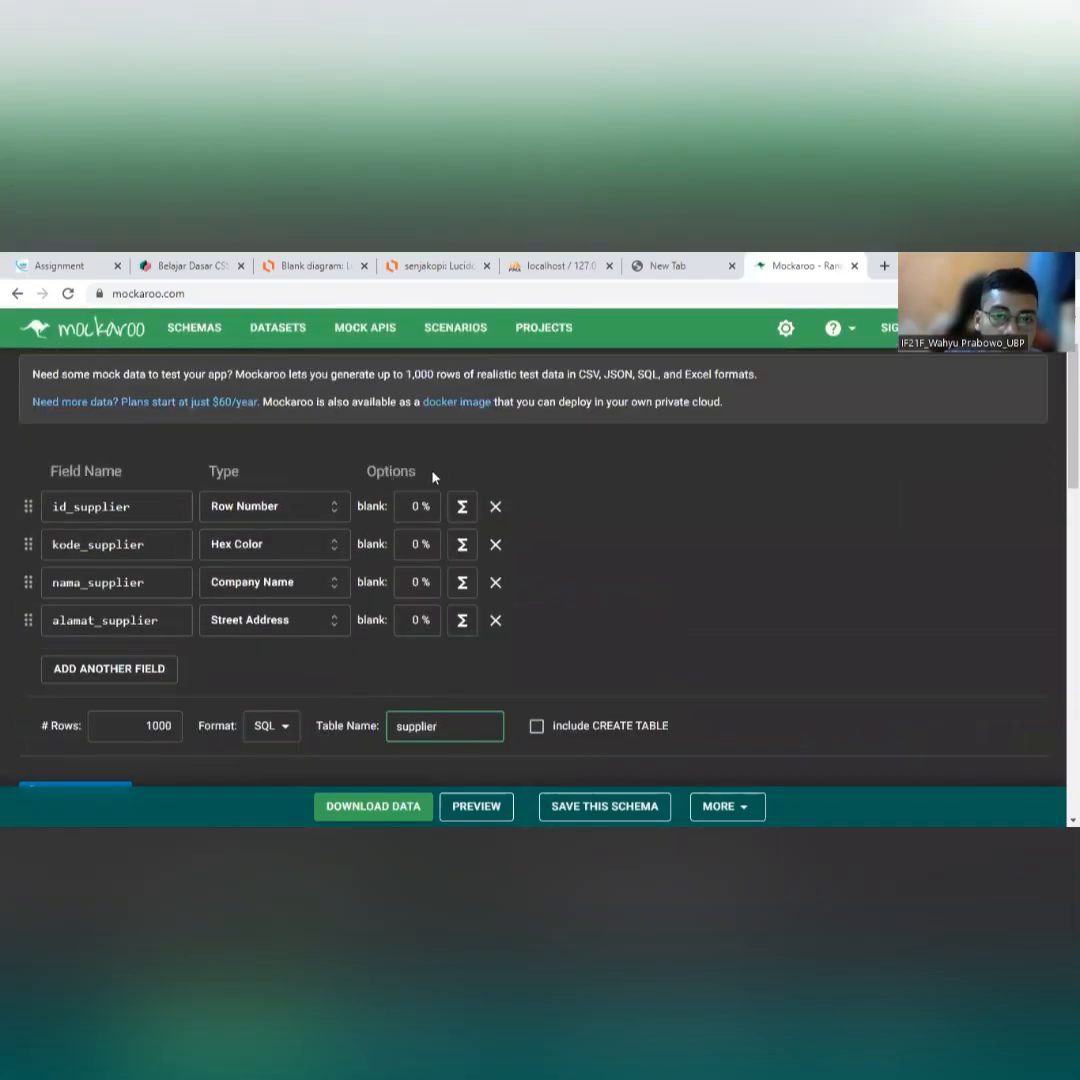
{"action": "scroll", "coordinate": [278, 659], "scroll_direction": "down", "scroll_amount": 2}
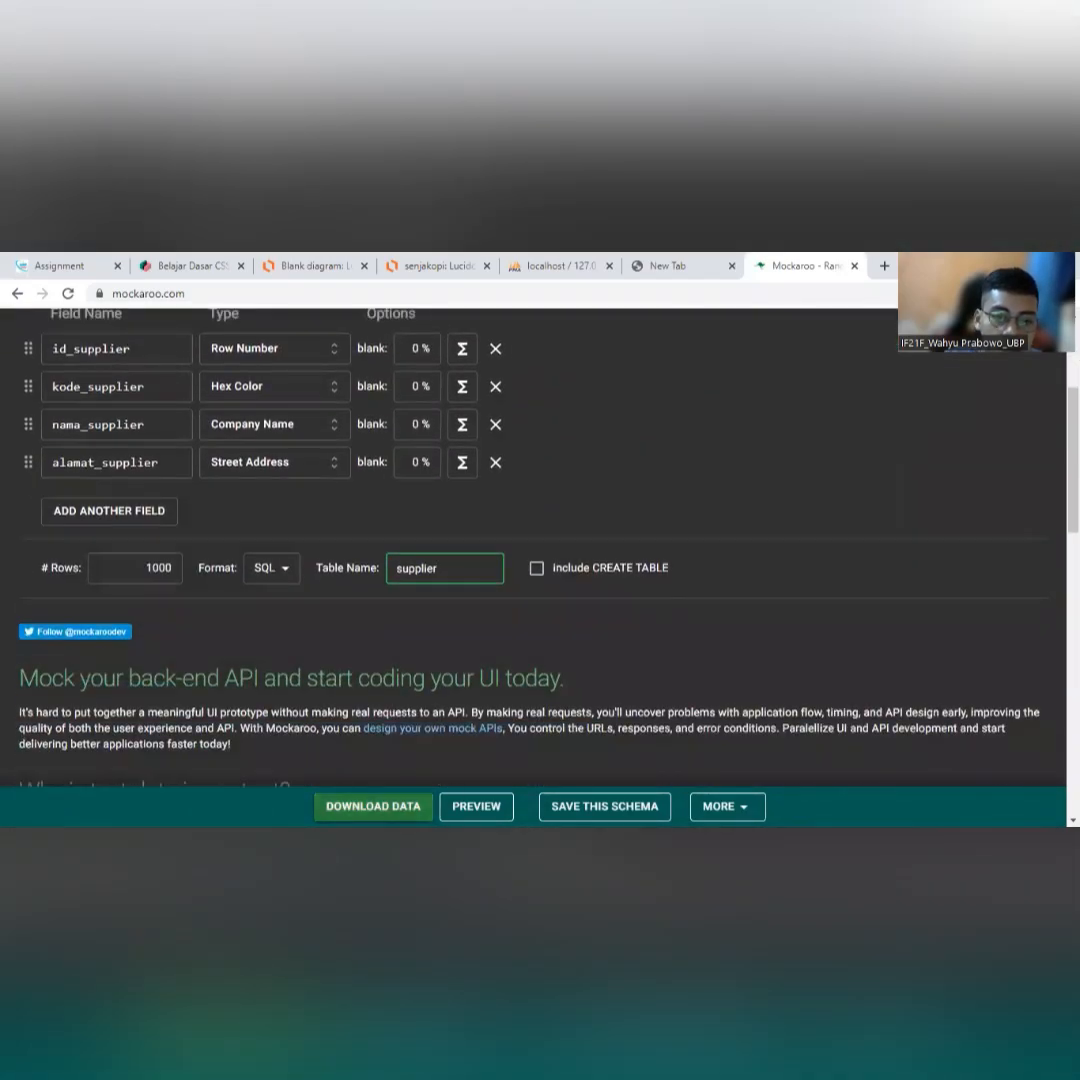
{"action": "left_click", "coordinate": [373, 806]}
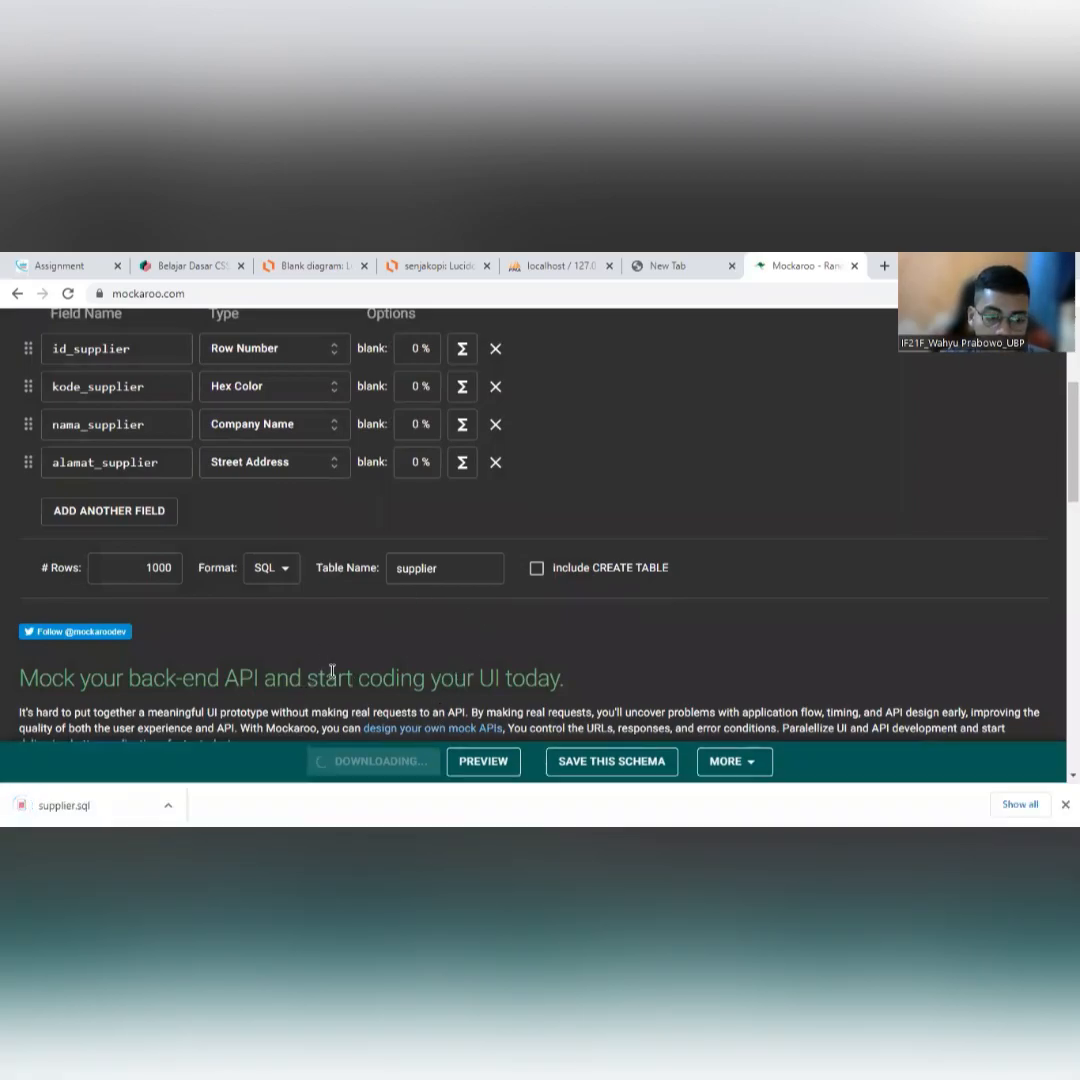
In phpMyAdmin, start an import into the supplier table and choose supplier.sql from Downloads as the file.
{"action": "left_click", "coordinate": [538, 276]}
{"action": "left_click", "coordinate": [650, 345]}
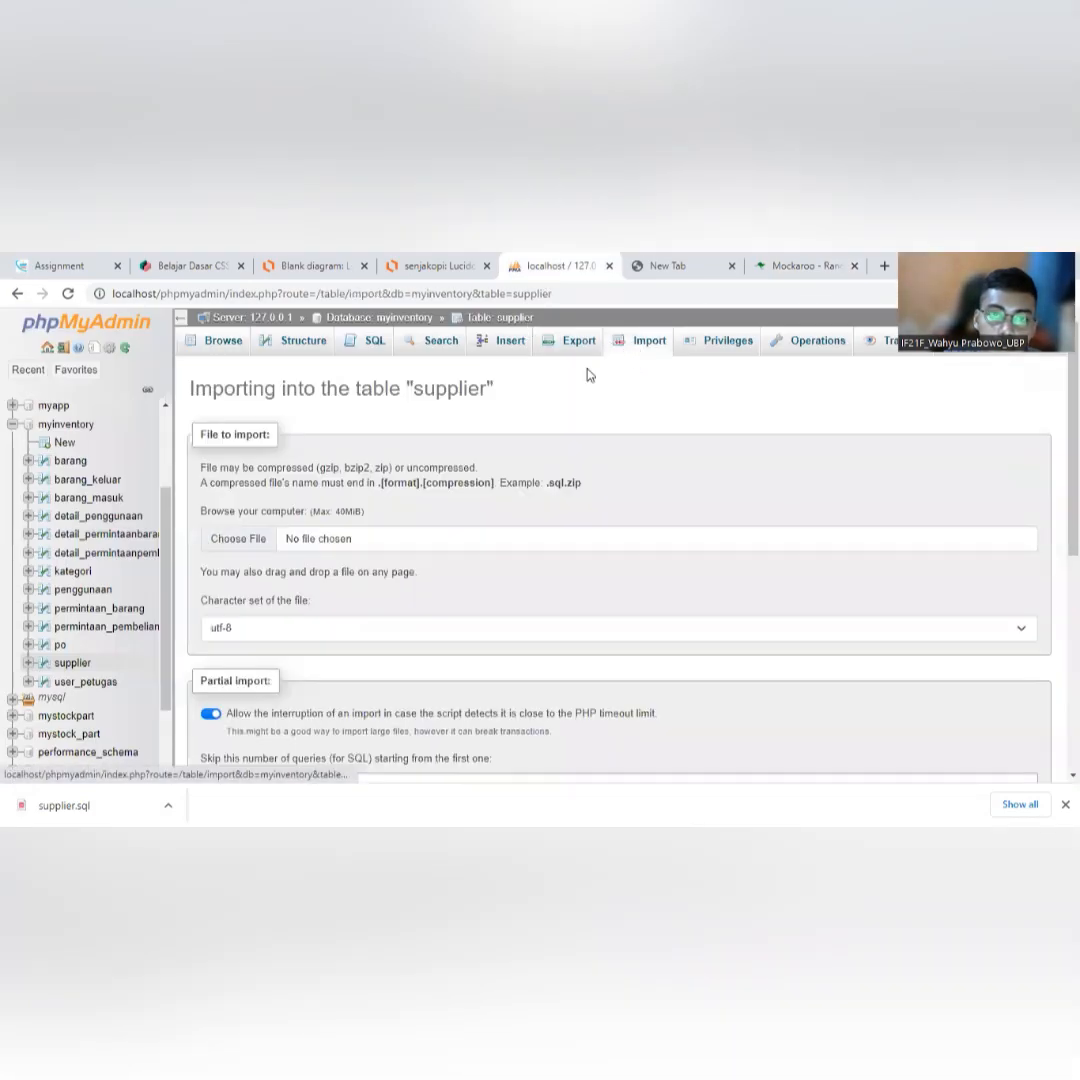
{"action": "left_click", "coordinate": [265, 547]}
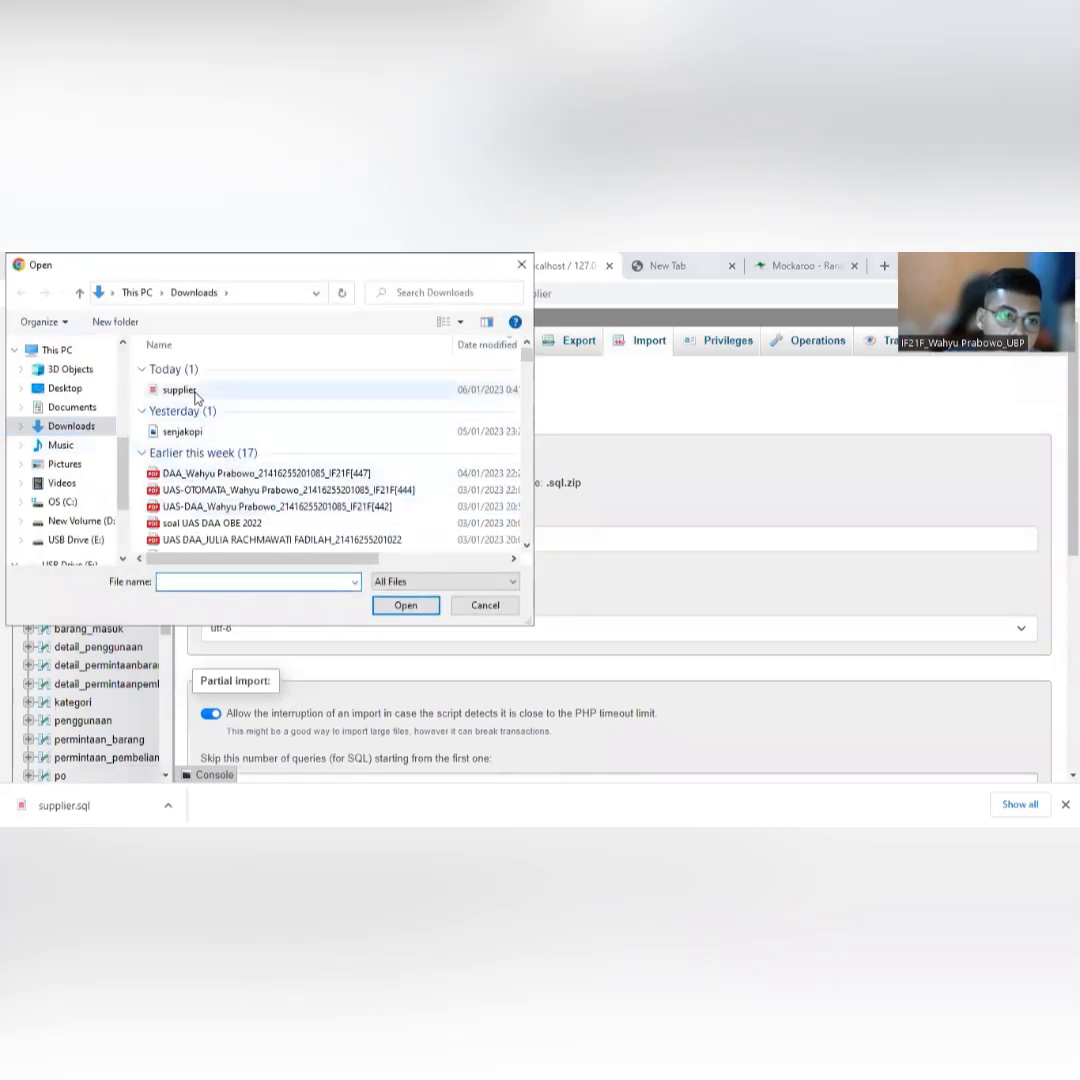
{"action": "left_click", "coordinate": [196, 396]}
{"action": "left_click", "coordinate": [396, 605]}
Review the import options and try to import supplier.sql into the supplier table in SQL format.
{"action": "scroll", "coordinate": [338, 558], "scroll_direction": "down", "scroll_amount": 3}
{"action": "scroll", "coordinate": [338, 558], "scroll_direction": "up", "scroll_amount": 5}
{"action": "scroll", "coordinate": [357, 592], "scroll_direction": "down", "scroll_amount": 5}
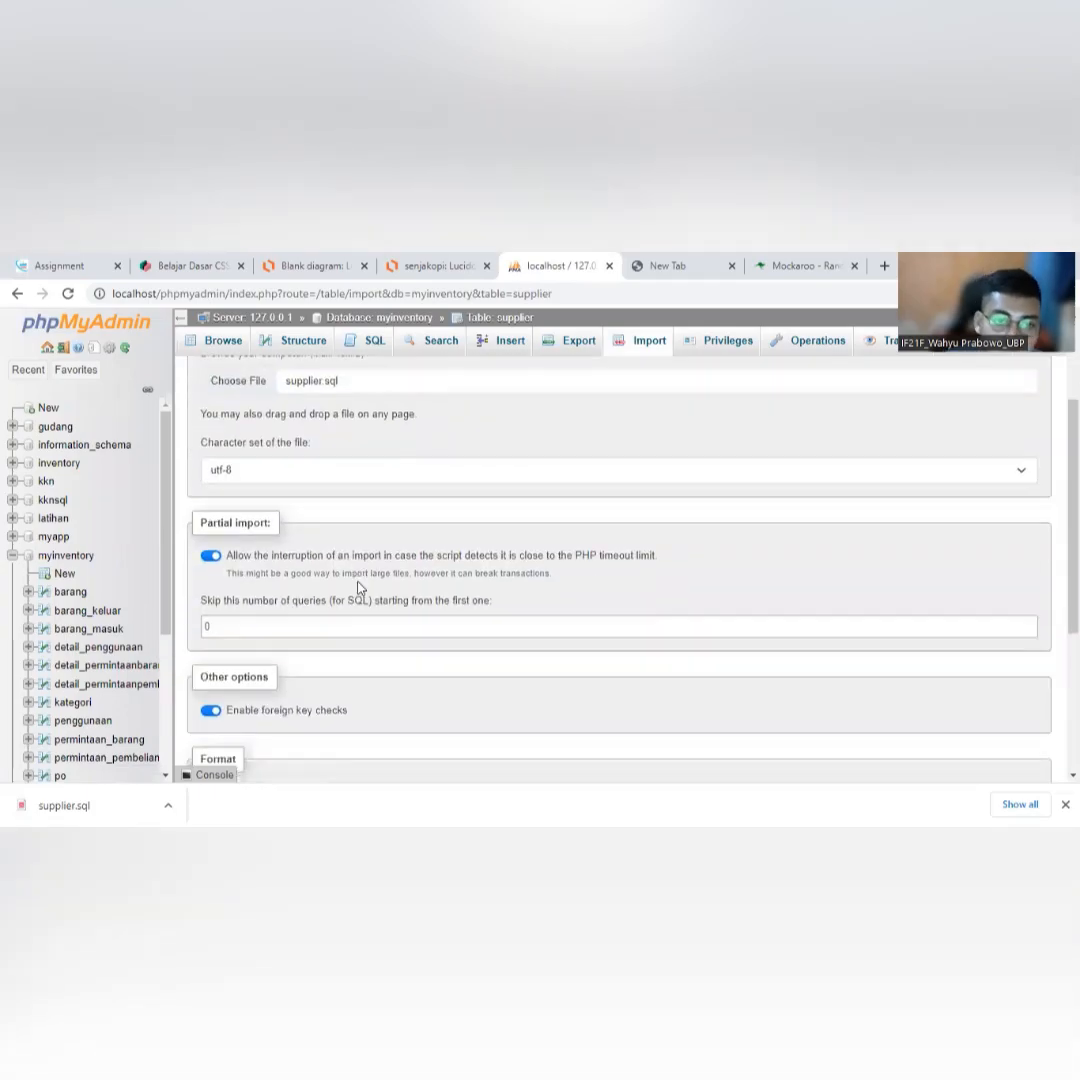
{"action": "scroll", "coordinate": [400, 568], "scroll_direction": "up", "scroll_amount": 2}
{"action": "scroll", "coordinate": [398, 585], "scroll_direction": "down", "scroll_amount": 5}
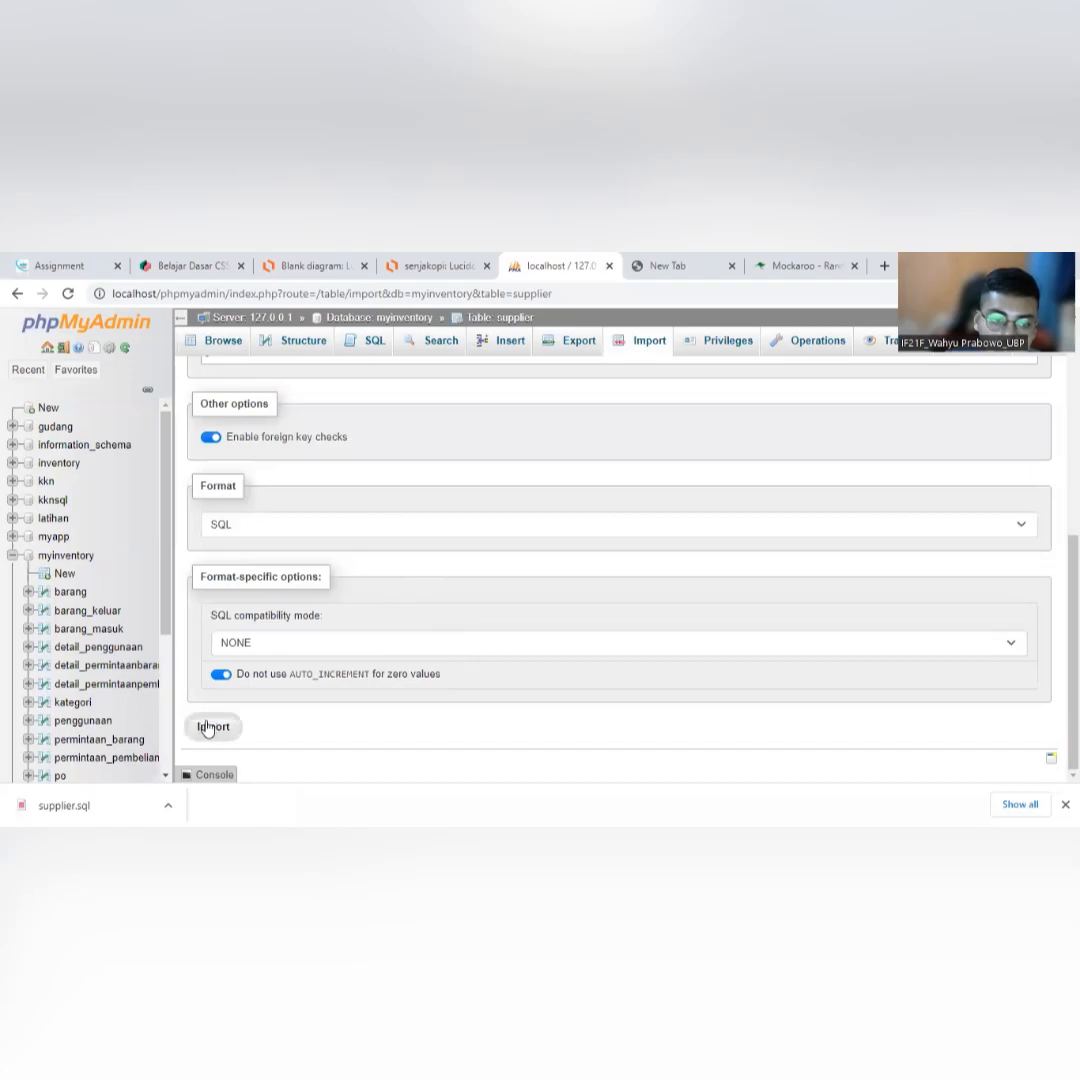
{"action": "left_click", "coordinate": [208, 725]}
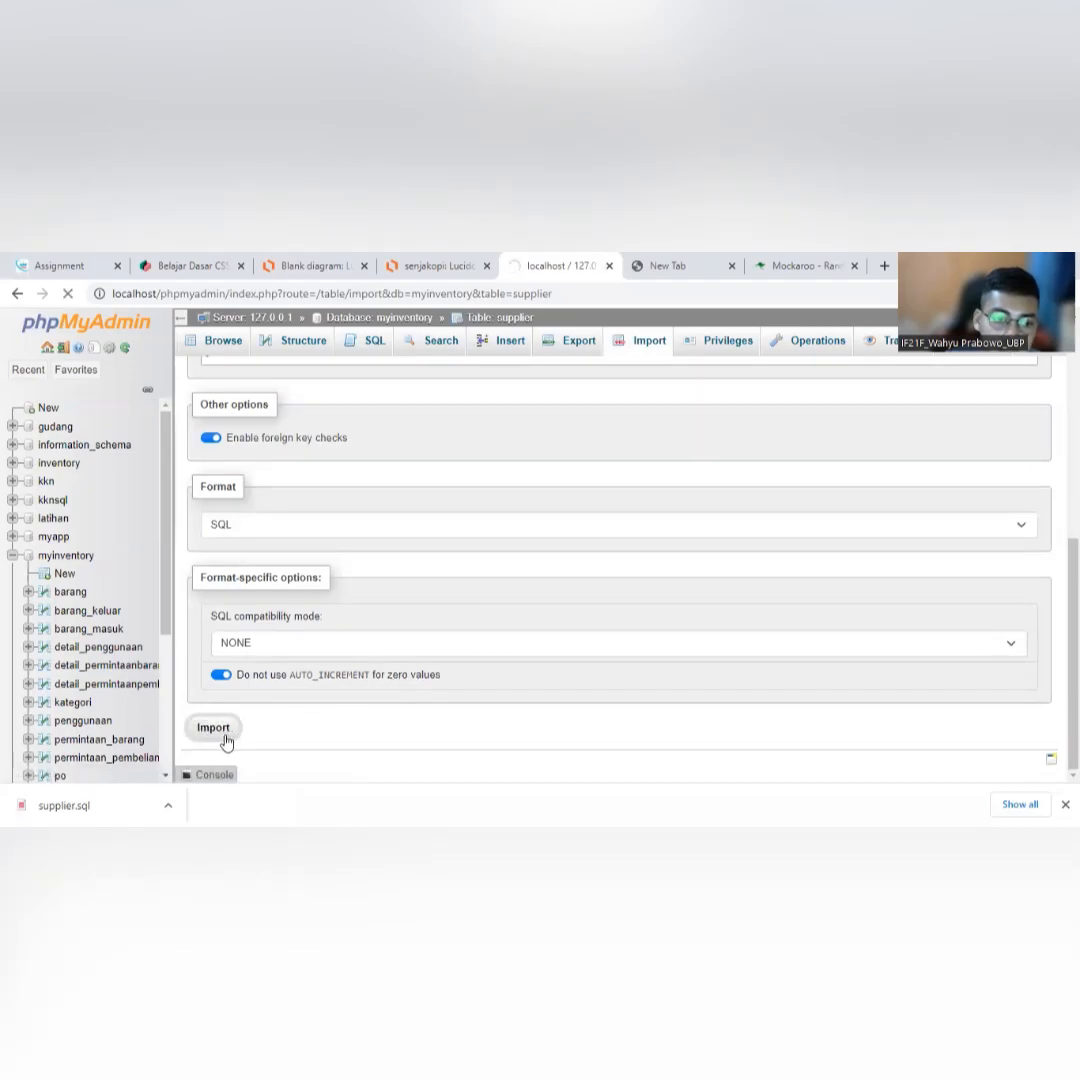
{"action": "scroll", "coordinate": [378, 704], "scroll_direction": "up", "scroll_amount": 3}
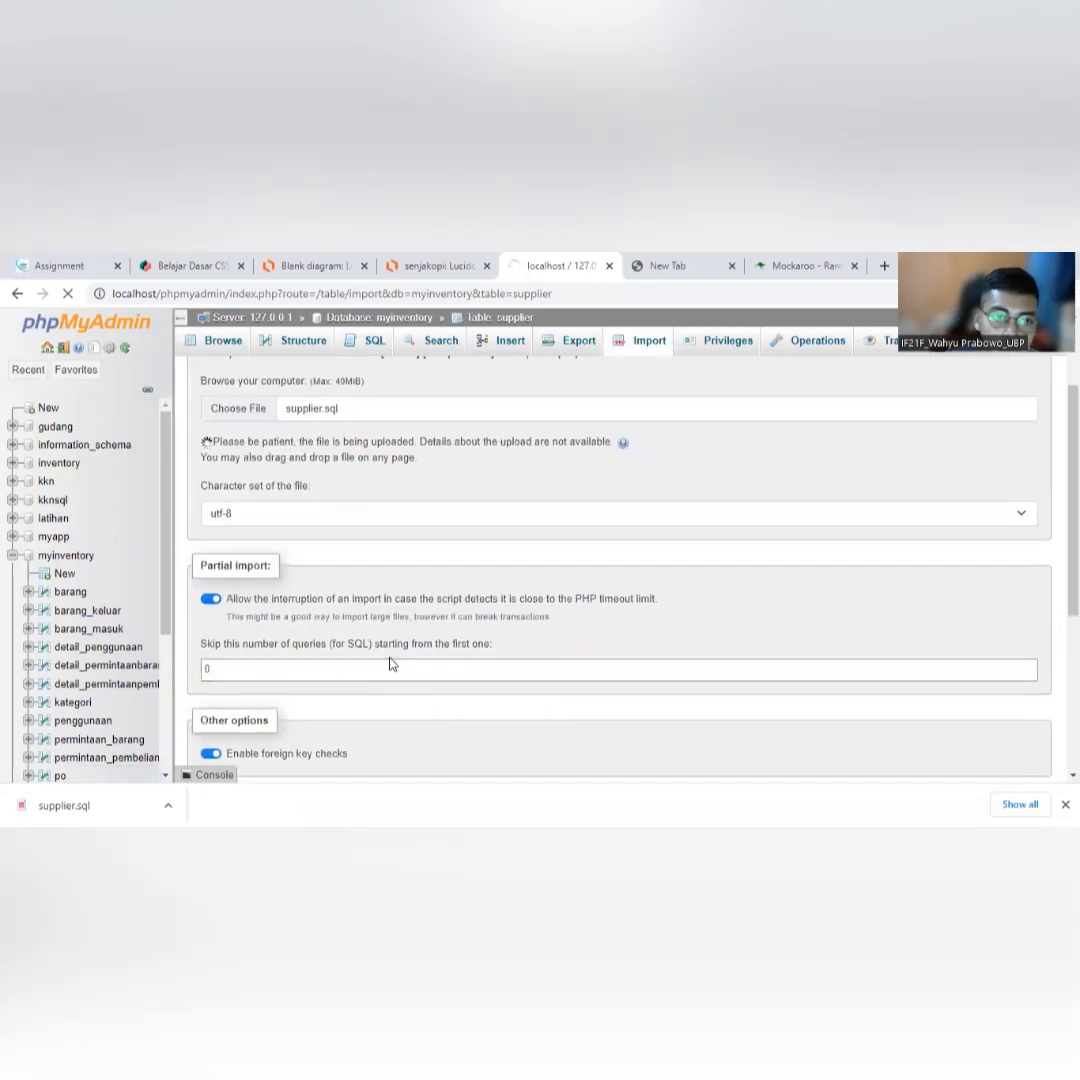
{"action": "scroll", "coordinate": [419, 643], "scroll_direction": "up", "scroll_amount": 2}
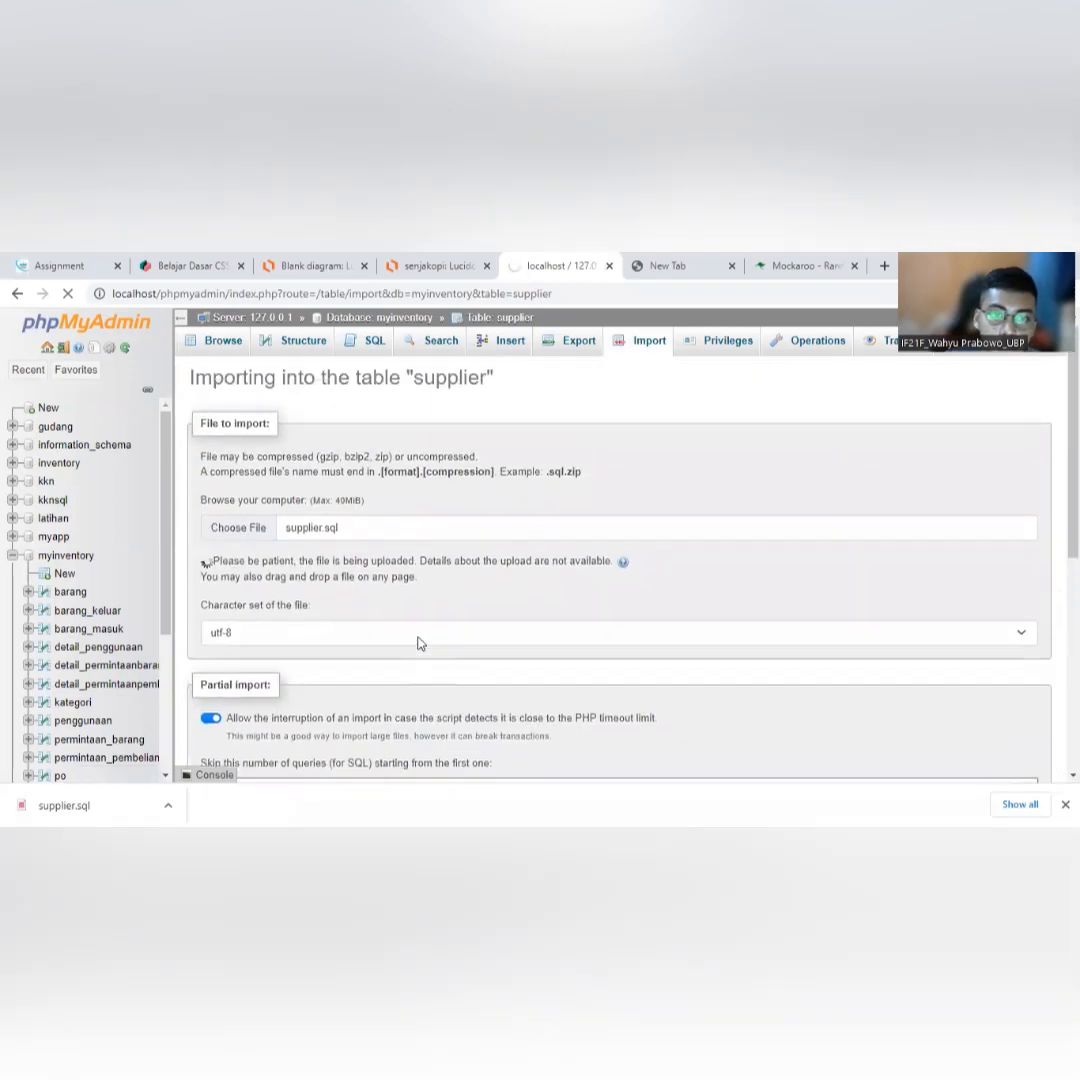
{"action": "scroll", "coordinate": [420, 641], "scroll_direction": "down", "scroll_amount": 3}
{"action": "scroll", "coordinate": [421, 637], "scroll_direction": "up", "scroll_amount": 3}
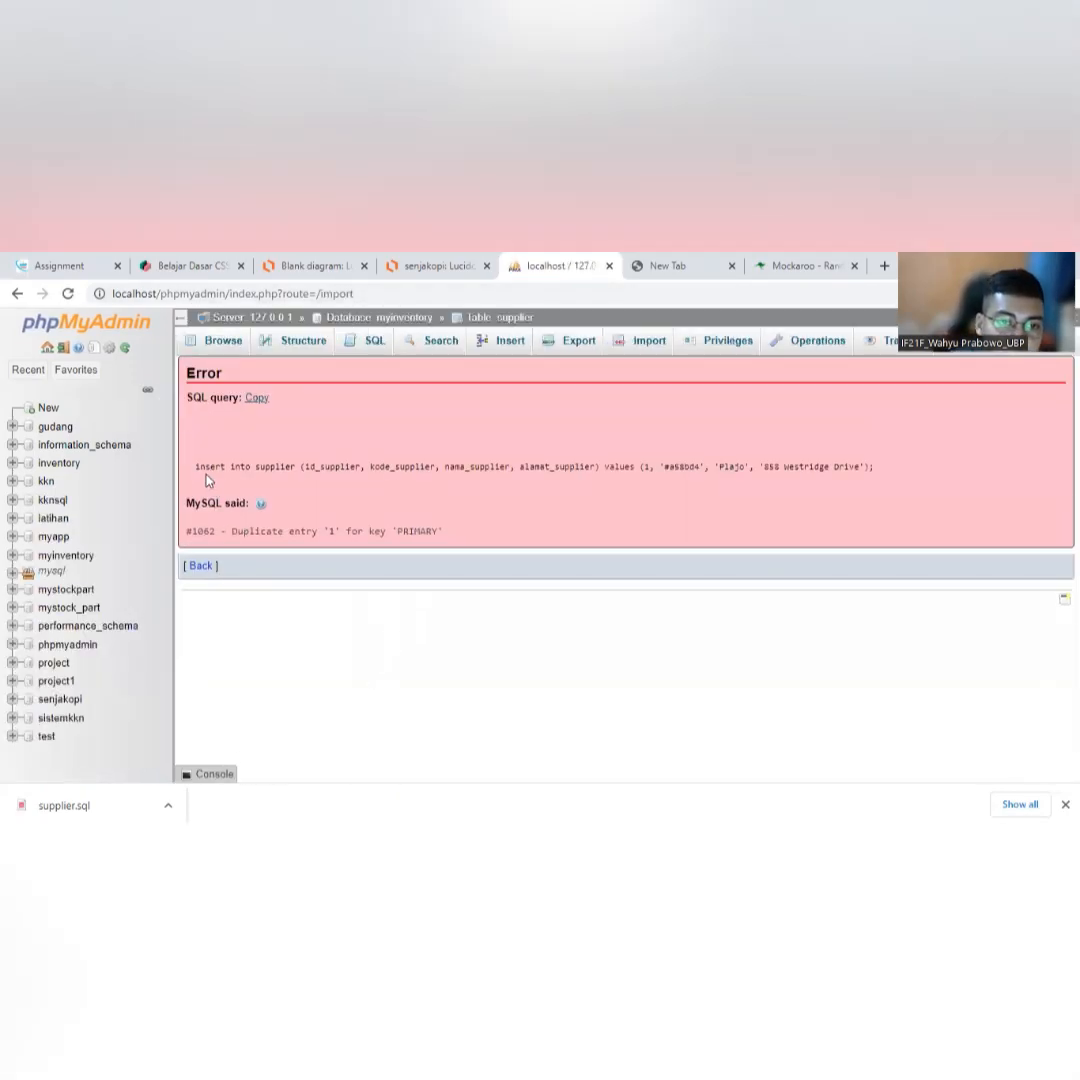
Examine the insert statement and the MySQL error message returned by the supplier.sql import.
{"action": "left_click_drag", "start_coordinate": [196, 467], "coordinate": [662, 484]}
{"action": "left_click", "coordinate": [686, 487]}
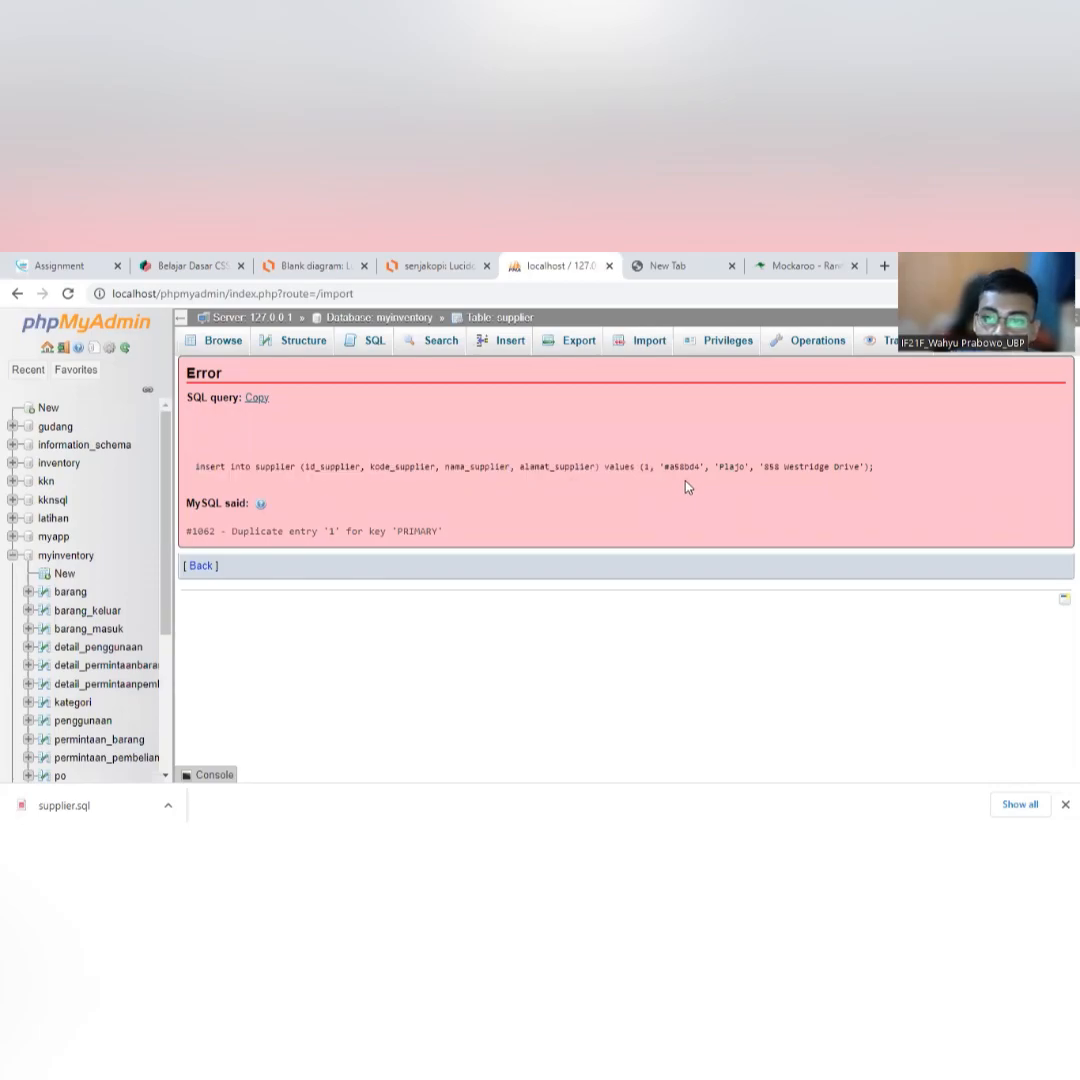
{"action": "left_click_drag", "start_coordinate": [764, 469], "coordinate": [824, 467]}
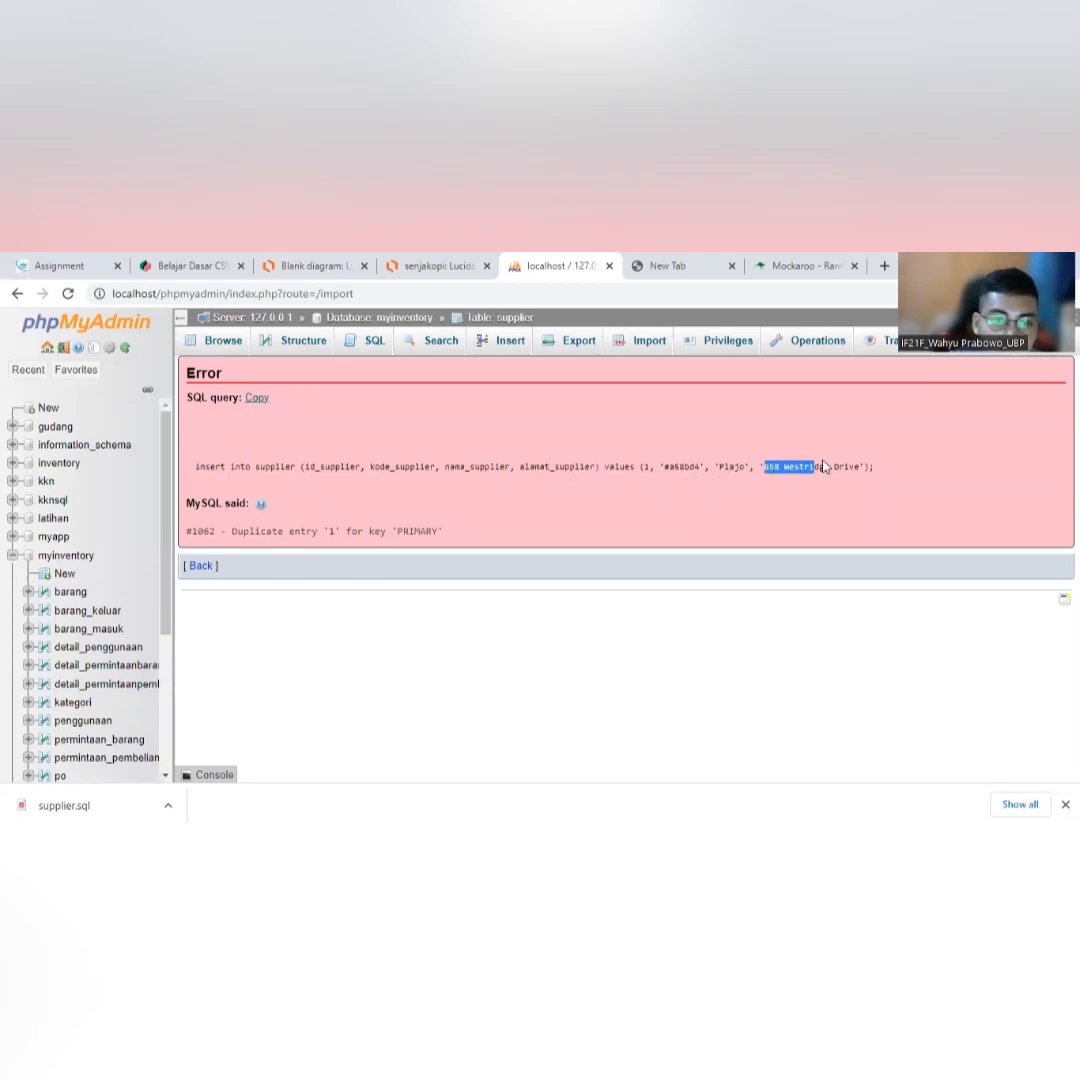
{"action": "left_click_drag", "start_coordinate": [575, 527], "coordinate": [228, 546]}
{"action": "left_click_drag", "start_coordinate": [440, 543], "coordinate": [212, 534]}
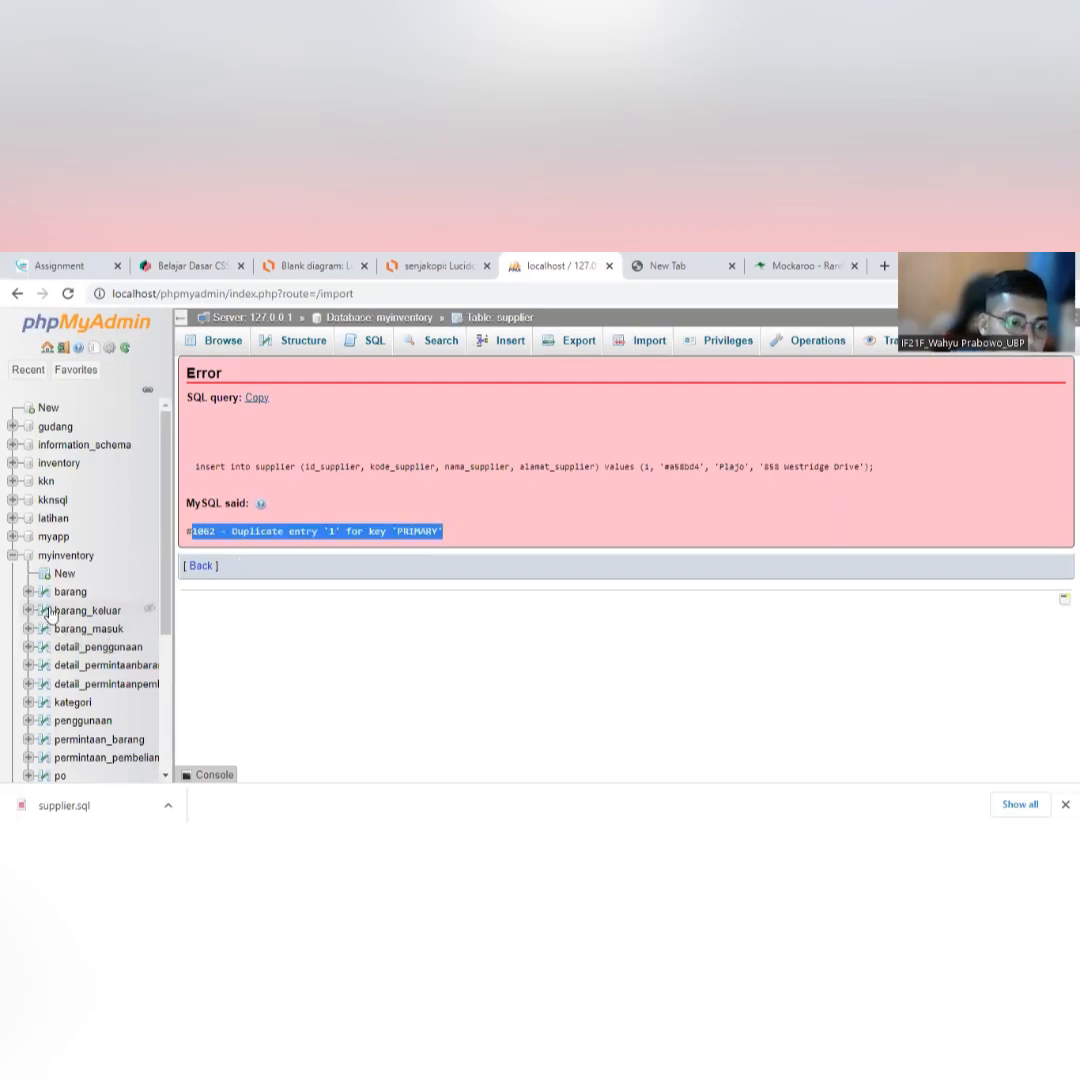
Open the supplier table of the myinventory database and look through the supplier records on its first page.
{"action": "scroll", "coordinate": [62, 650], "scroll_direction": "down", "scroll_amount": 3}
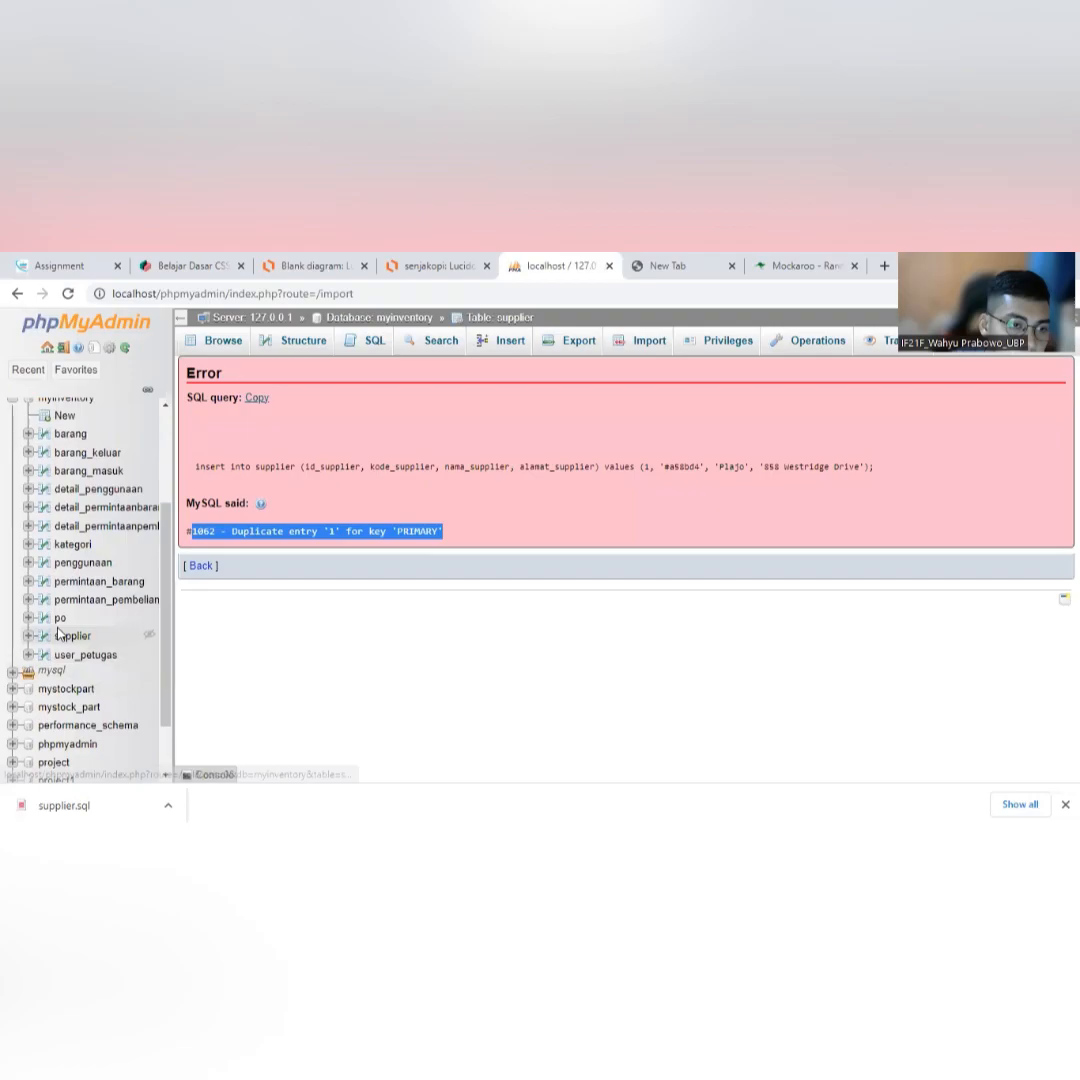
{"action": "left_click", "coordinate": [71, 637]}
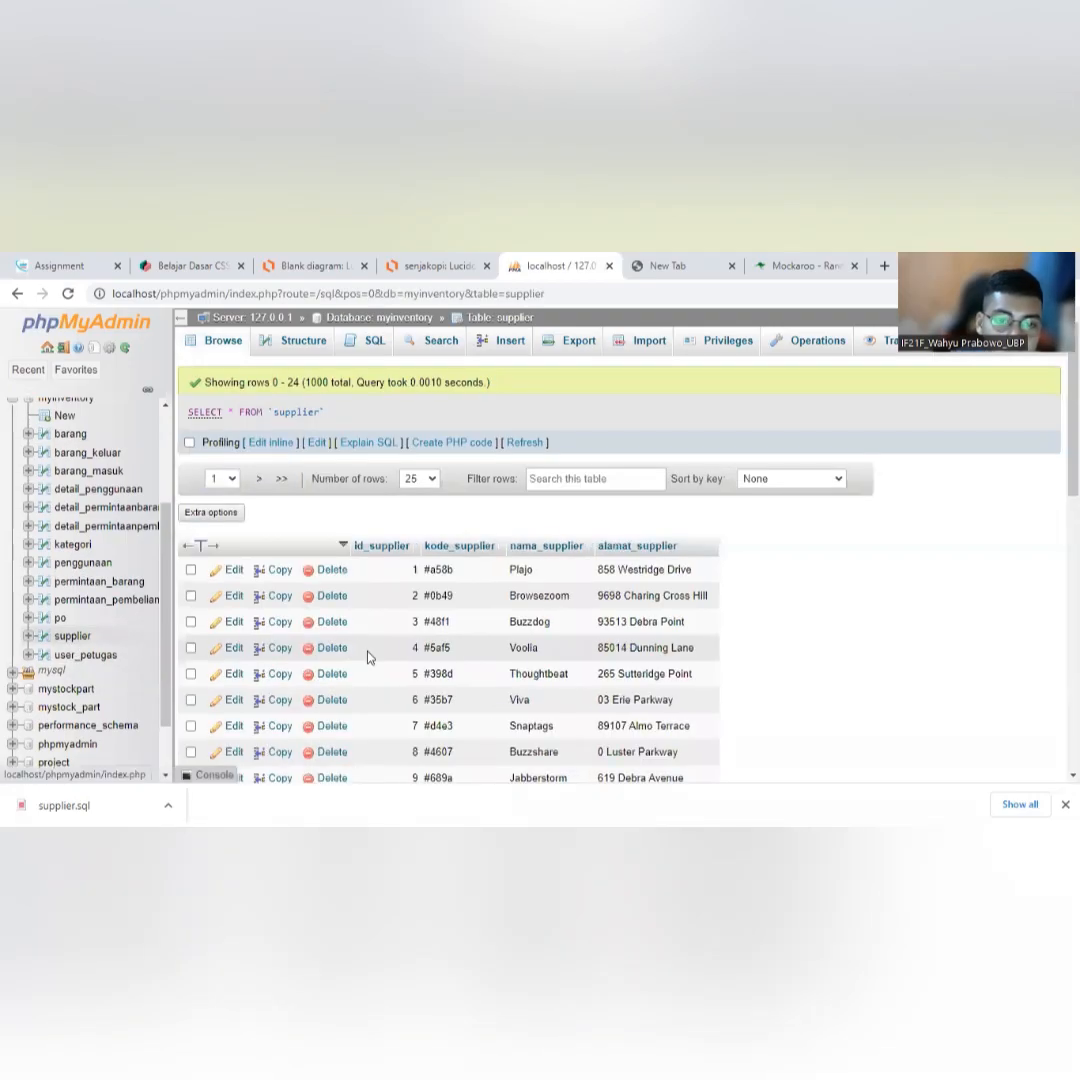
{"action": "scroll", "coordinate": [350, 650], "scroll_direction": "down", "scroll_amount": 7}
{"action": "scroll", "coordinate": [368, 652], "scroll_direction": "up", "scroll_amount": 7}
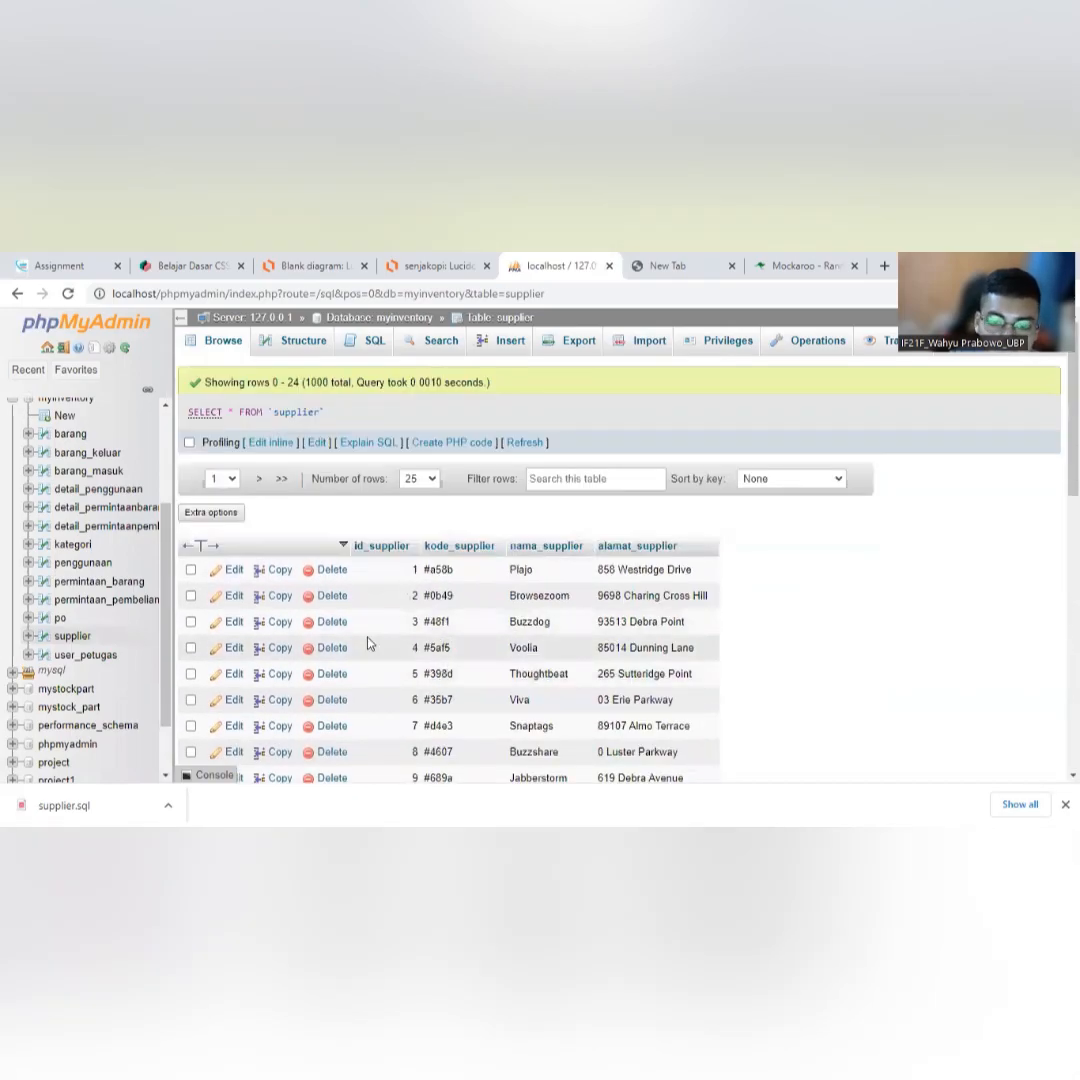
{"action": "scroll", "coordinate": [441, 673], "scroll_direction": "down", "scroll_amount": 5}
{"action": "scroll", "coordinate": [438, 627], "scroll_direction": "up", "scroll_amount": 5}
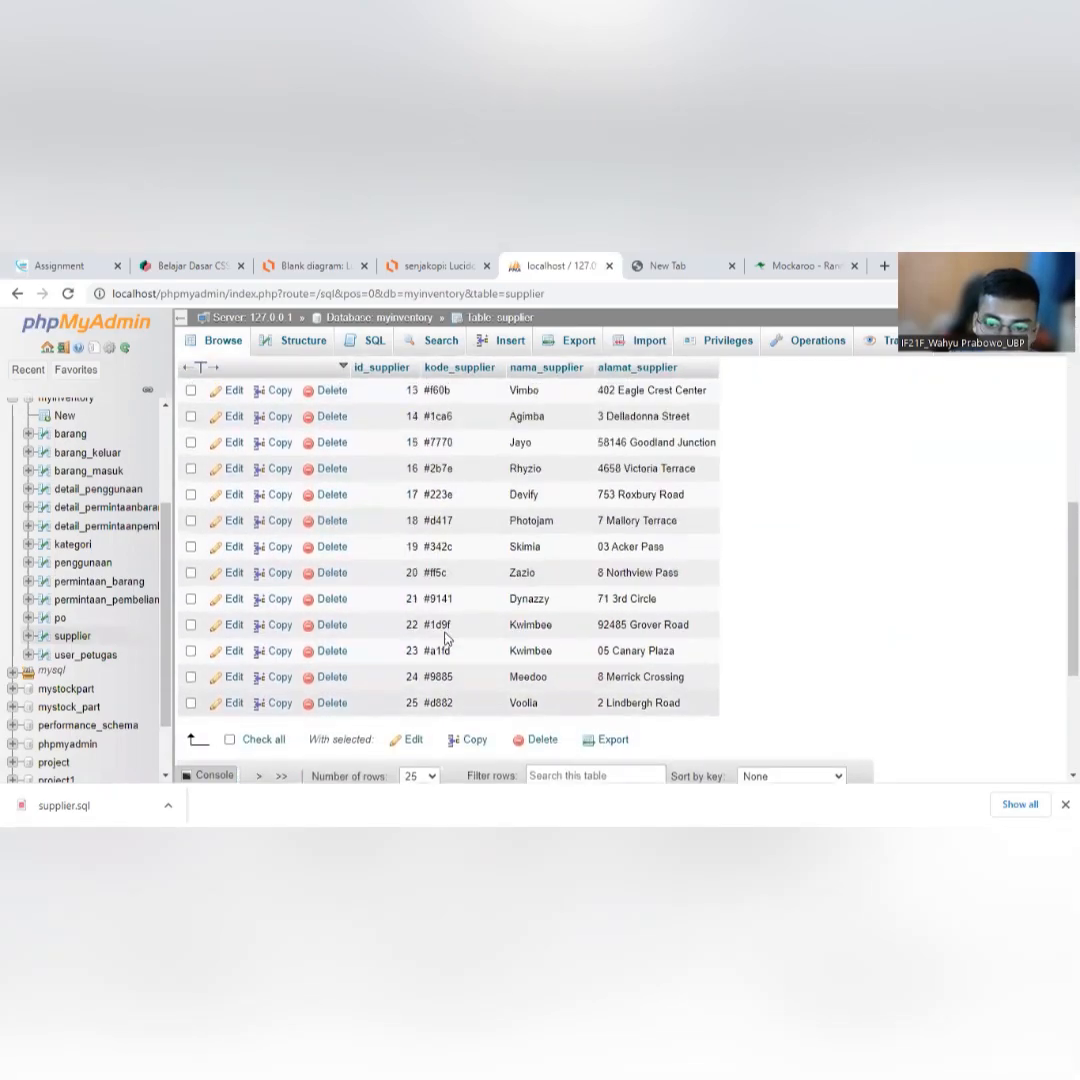
{"action": "scroll", "coordinate": [438, 574], "scroll_direction": "up", "scroll_amount": 2}
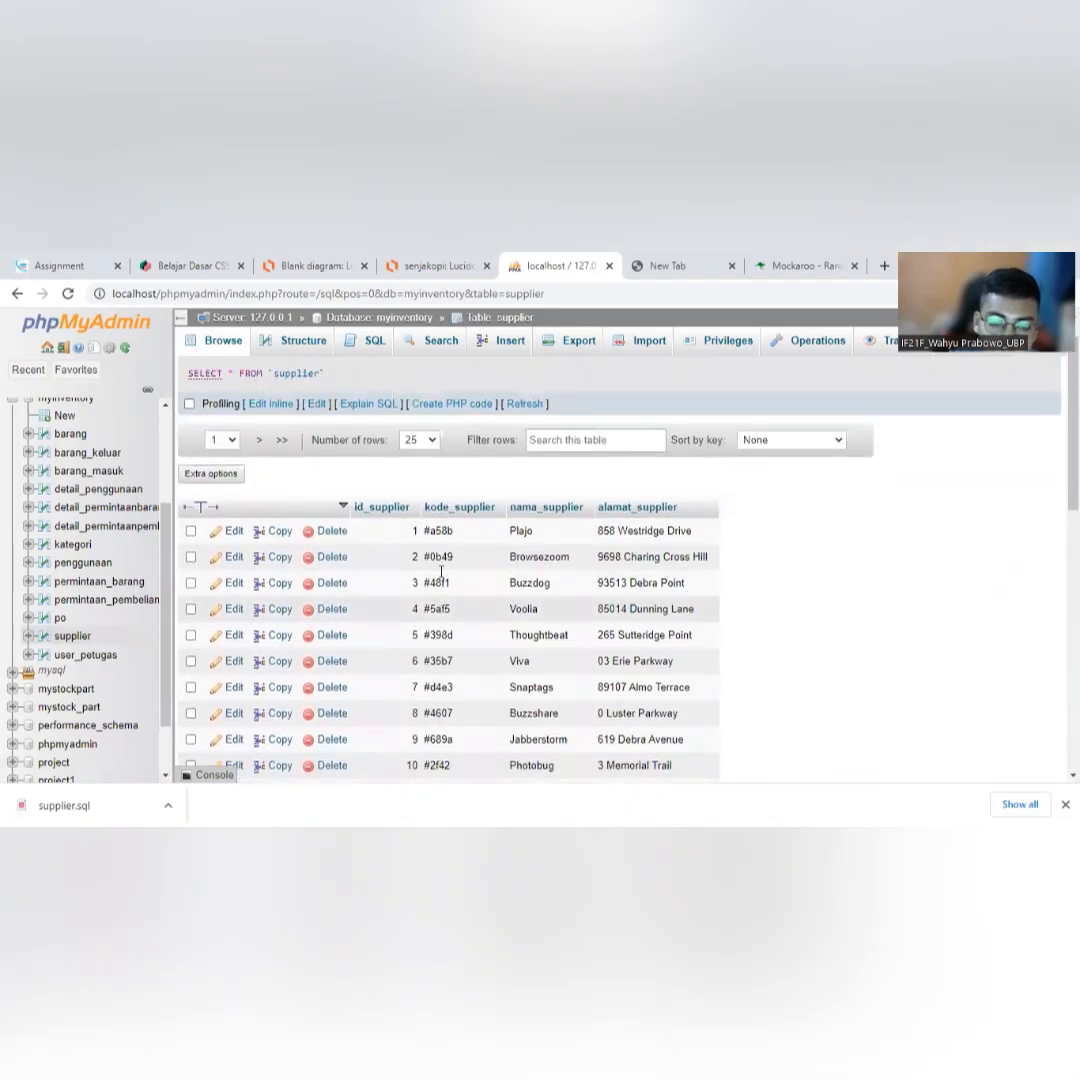
{"action": "scroll", "coordinate": [436, 600], "scroll_direction": "down", "scroll_amount": 6}
{"action": "scroll", "coordinate": [432, 643], "scroll_direction": "up", "scroll_amount": 6}
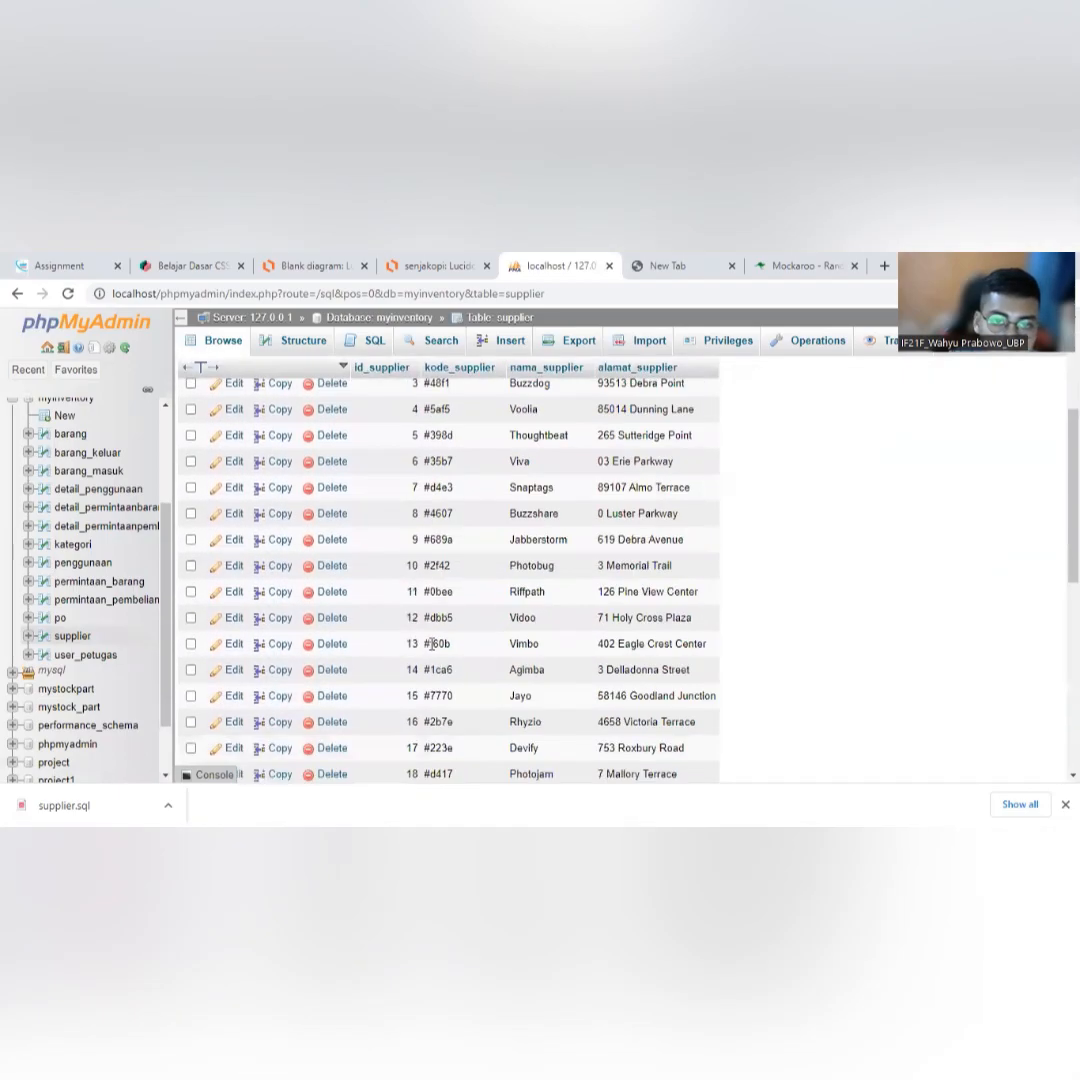
{"action": "scroll", "coordinate": [438, 634], "scroll_direction": "down", "scroll_amount": 6}
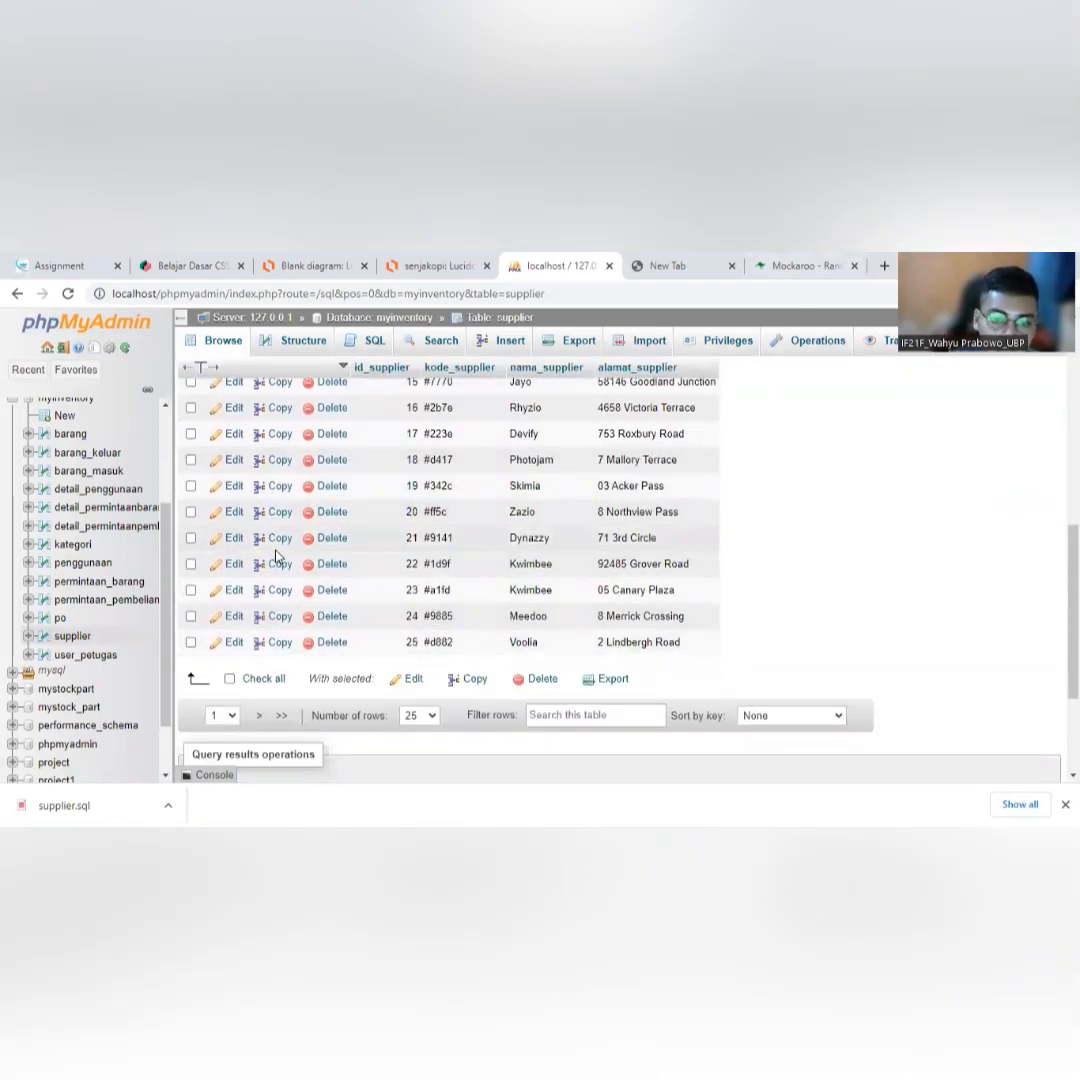
Examine the kode_supplier values in the first supplier rows, singling out the code of the supplier with id 5.
{"action": "scroll", "coordinate": [423, 587], "scroll_direction": "up", "scroll_amount": 1}
{"action": "scroll", "coordinate": [423, 587], "scroll_direction": "up", "scroll_amount": 4}
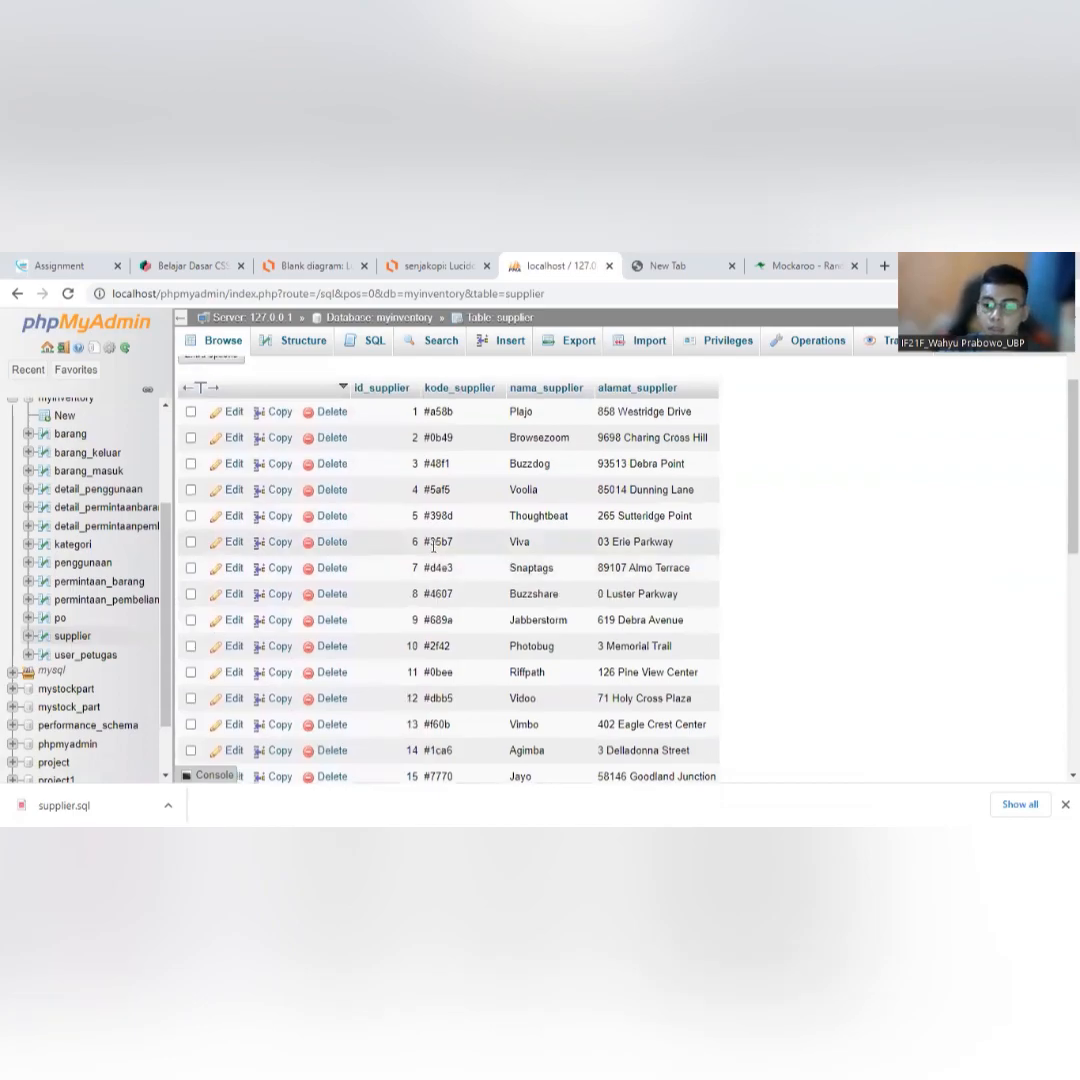
{"action": "scroll", "coordinate": [433, 545], "scroll_direction": "up", "scroll_amount": 2}
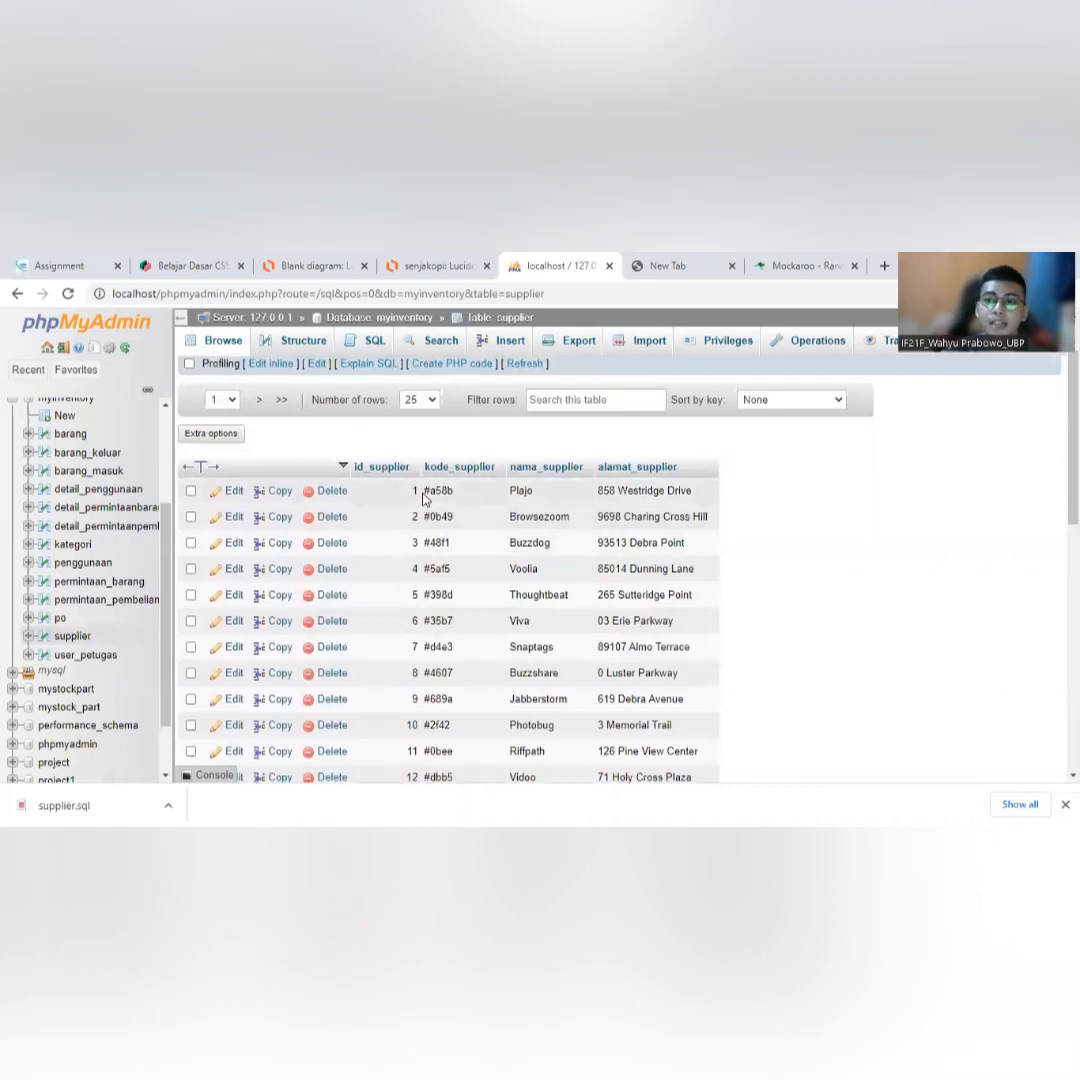
{"action": "scroll", "coordinate": [440, 512], "scroll_direction": "down", "scroll_amount": 1}
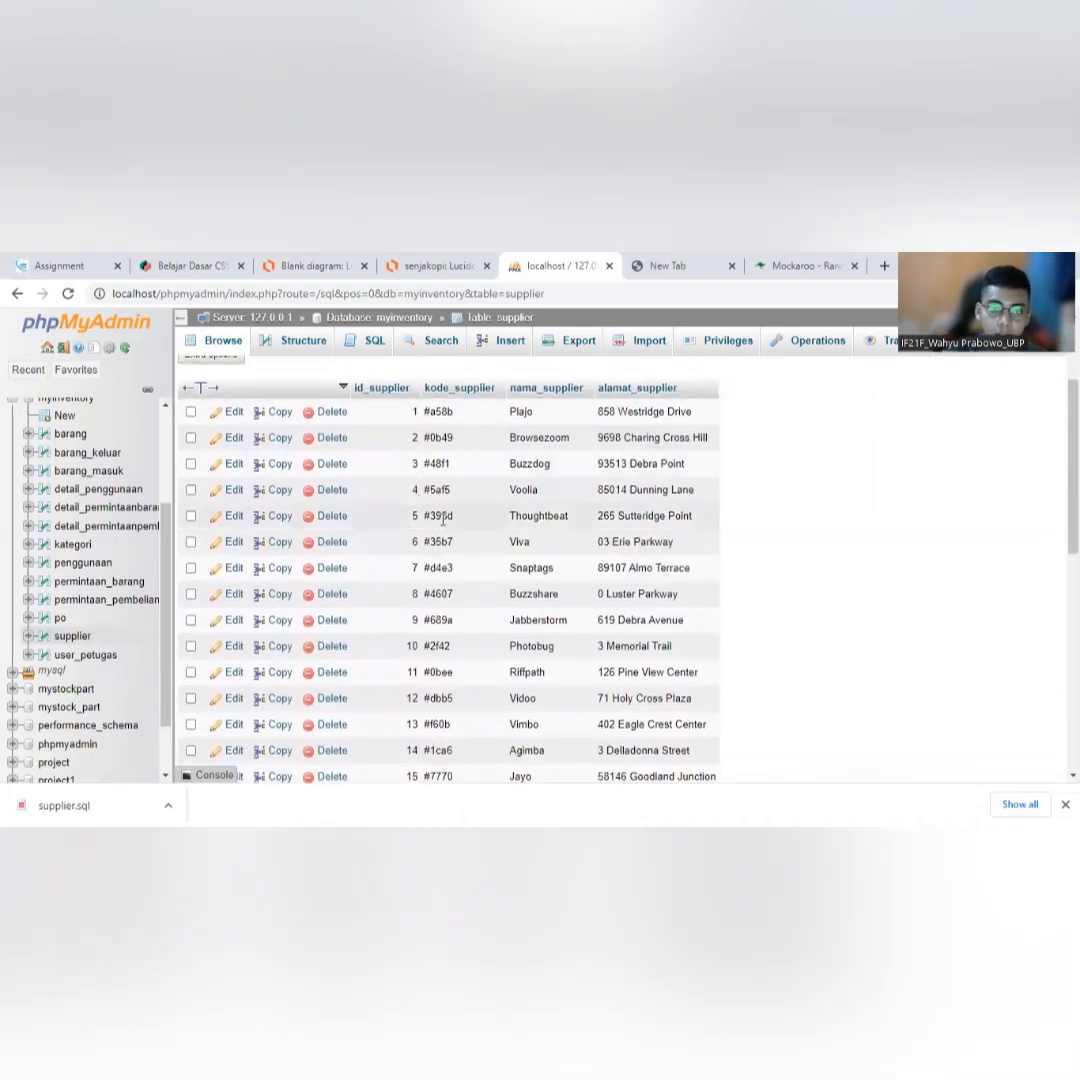
{"action": "left_click_drag", "start_coordinate": [423, 516], "coordinate": [455, 516]}
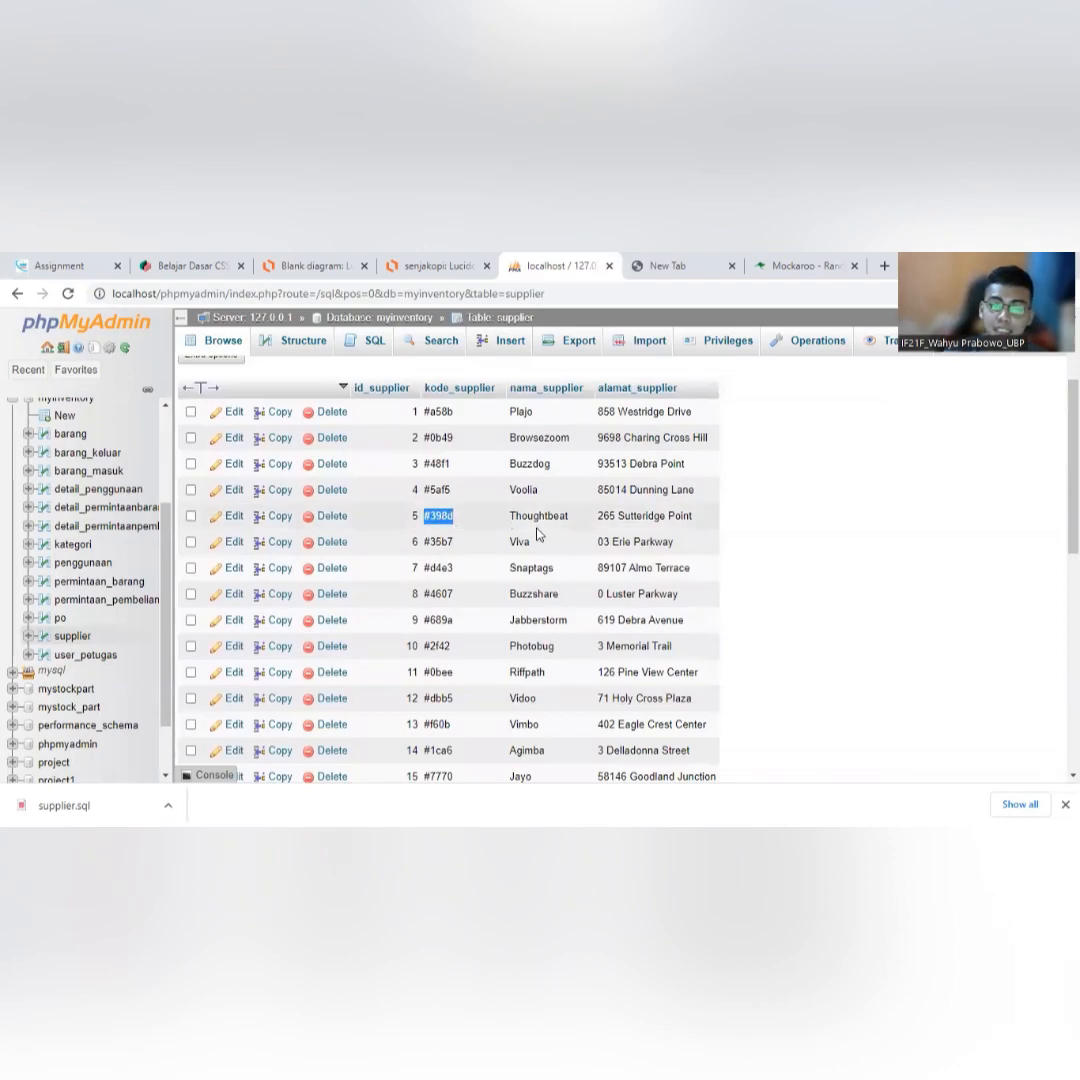
{"action": "left_click", "coordinate": [515, 538]}
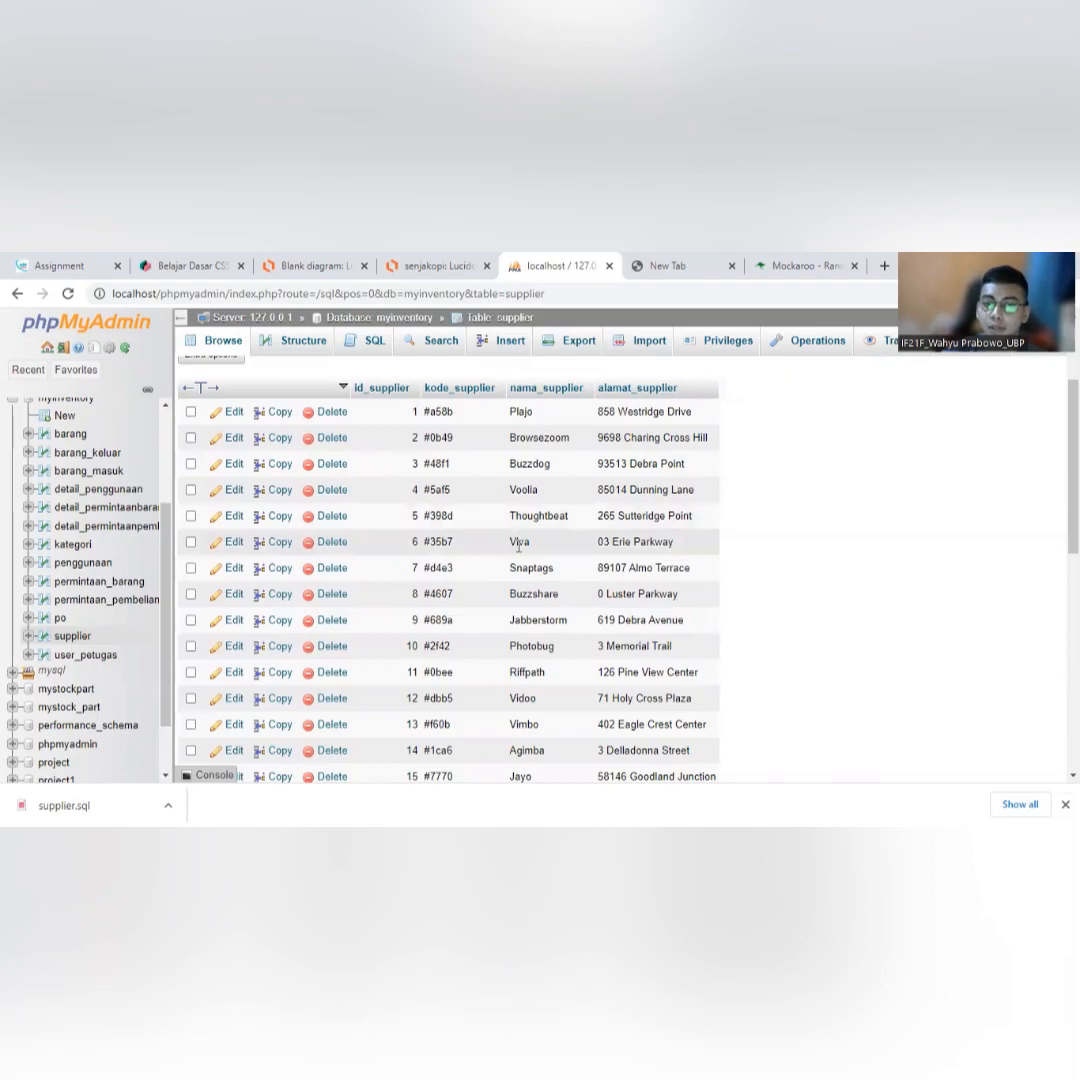